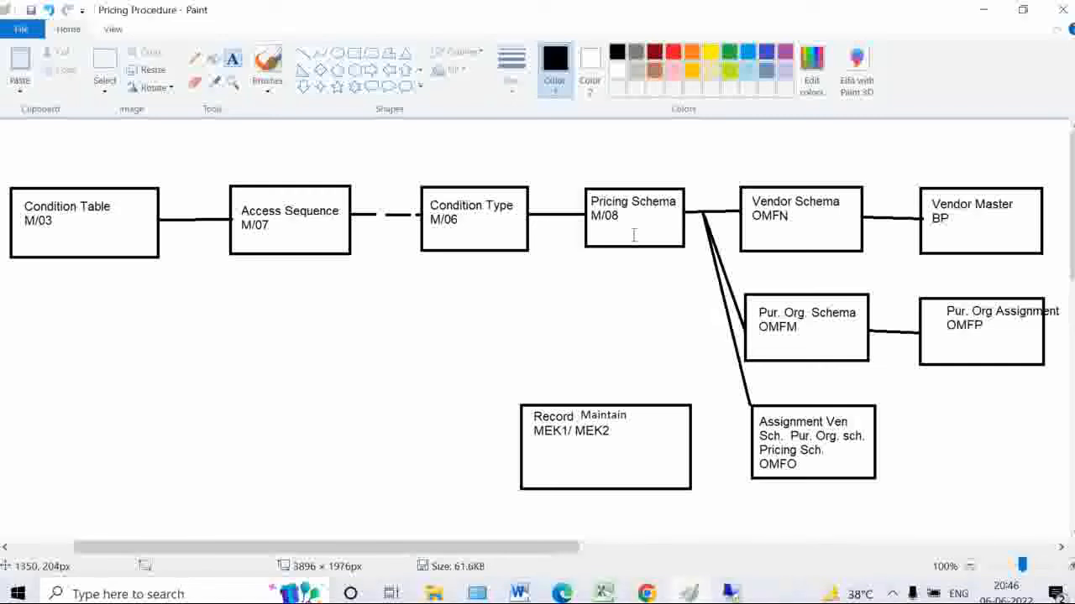
Return to SAP and run the pricing analysis for the PO item under procedure RM0000
left_click(731, 594)
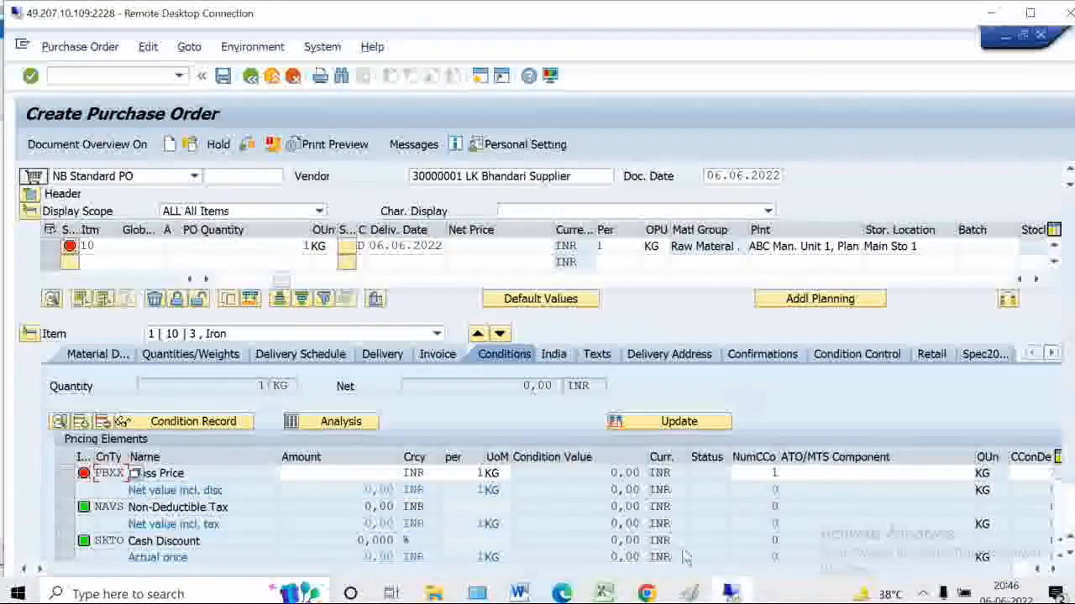
left_click(356, 430)
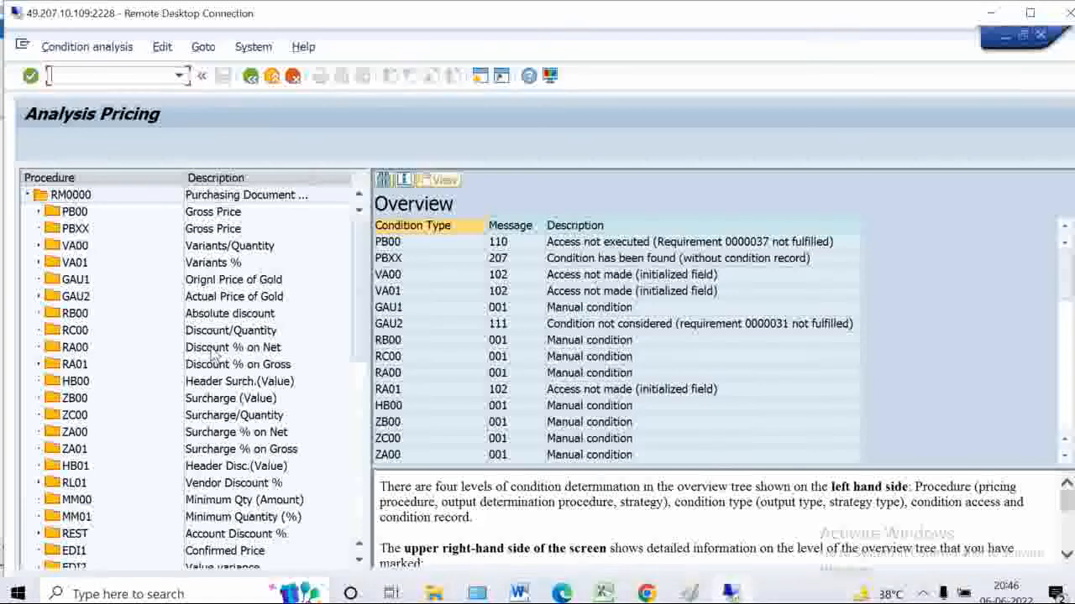
In the diagram, loop and cross out both Pur. Org boxes, tick Record Maintain, and underline M/03
mouse_move(692, 593)
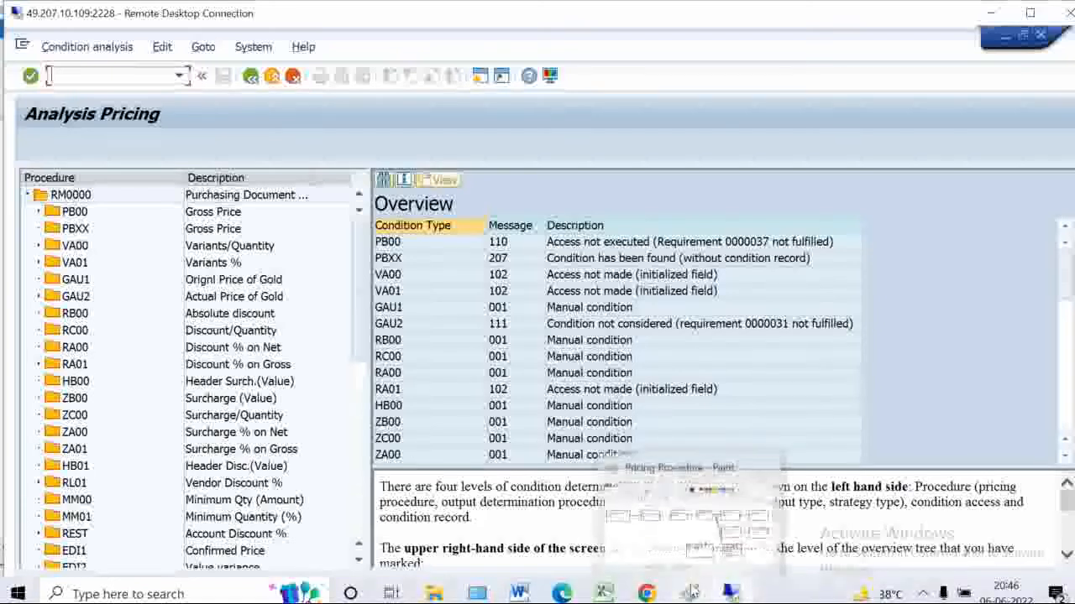
left_click(678, 520)
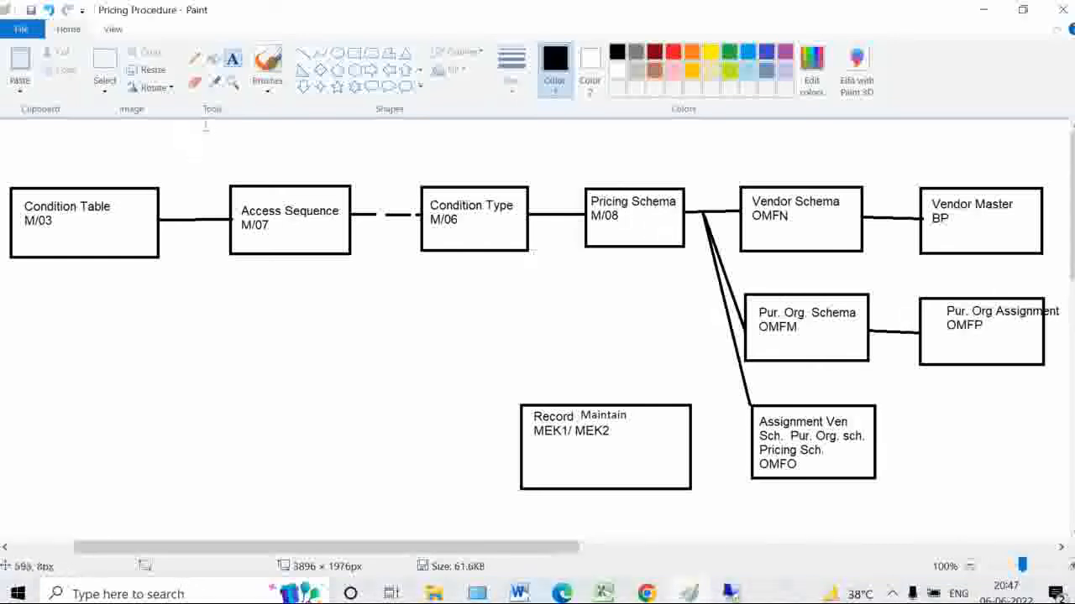
left_click(194, 59)
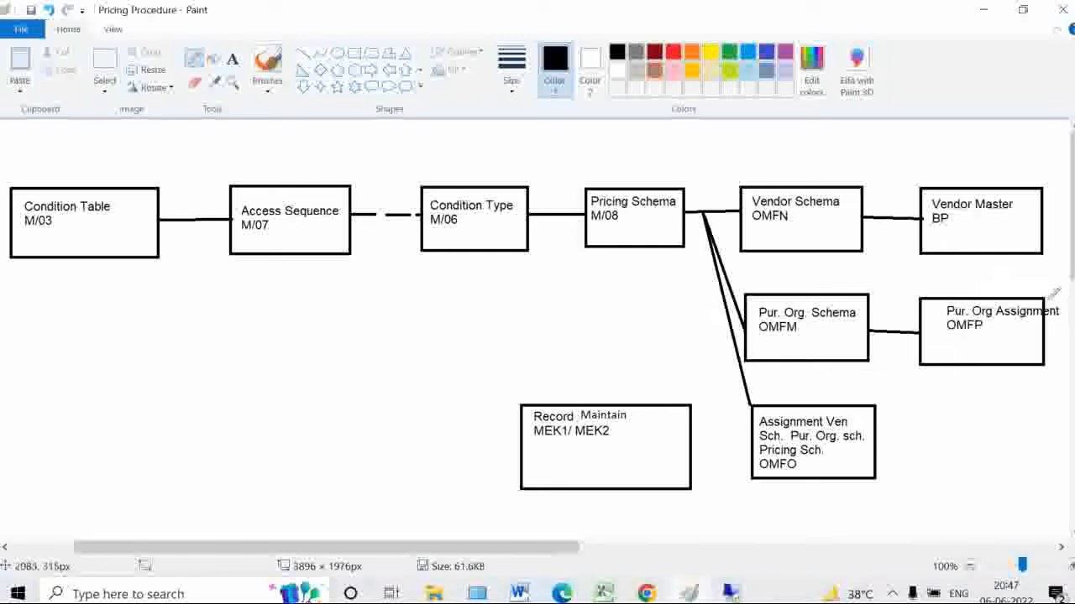
mouse_move(1063, 290)
left_mouse_down()
mouse_move(1020, 273)
mouse_move(747, 295)
mouse_move(753, 337)
mouse_move(966, 398)
mouse_move(1056, 329)
mouse_move(974, 275)
mouse_move(785, 295)
mouse_move(805, 336)
left_mouse_up()
left_click_drag(772, 270, 873, 351)
left_click_drag(839, 265, 805, 360)
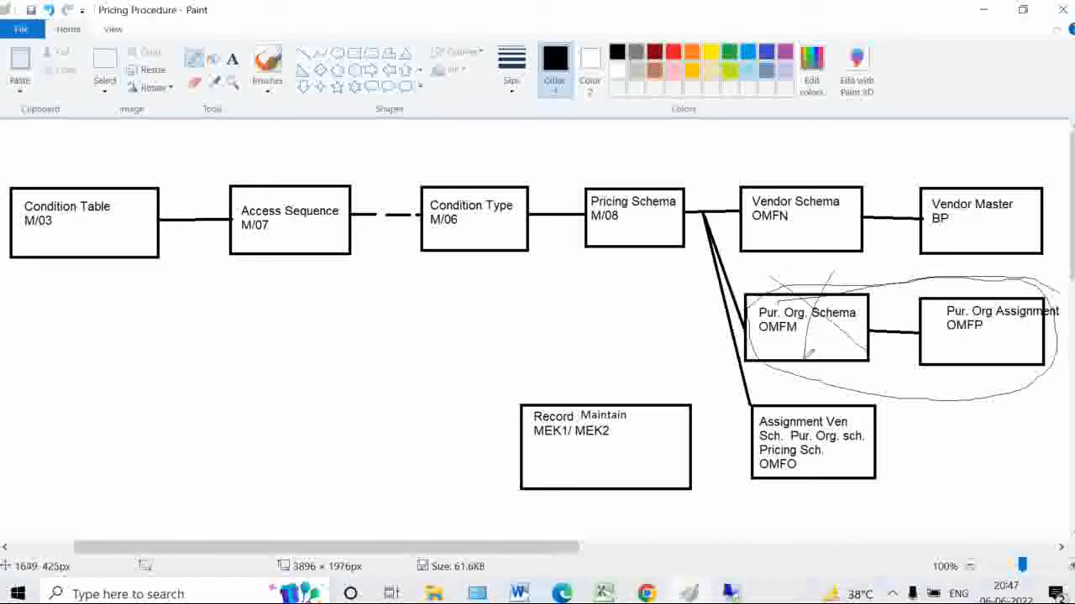
left_click_drag(965, 270, 1064, 354)
left_click_drag(1031, 268, 1000, 362)
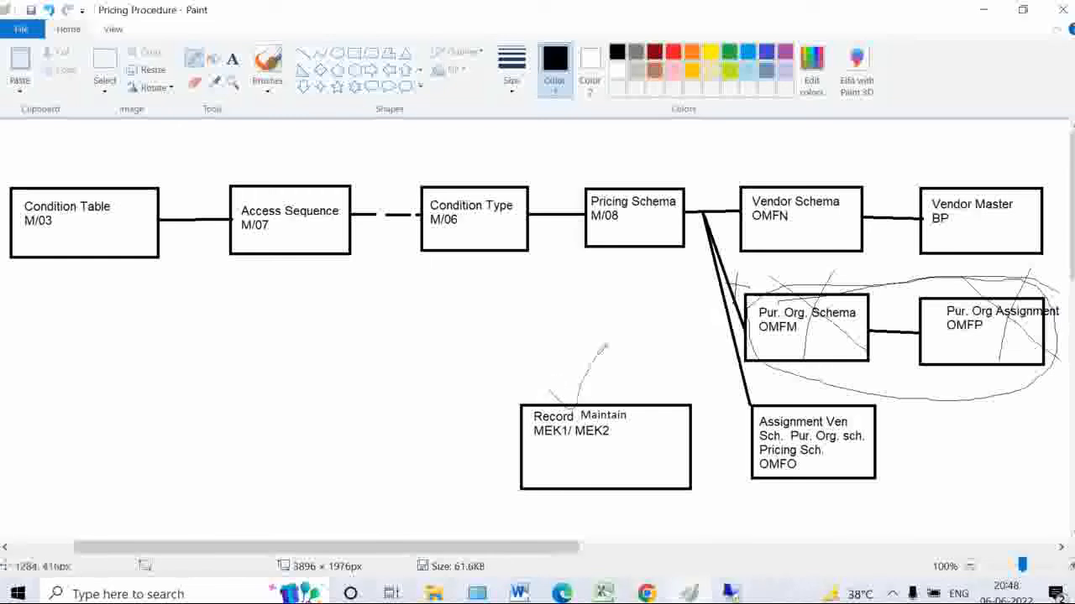
mouse_move(555, 384)
left_mouse_down()
mouse_move(561, 376)
mouse_move(593, 387)
mouse_move(634, 332)
left_mouse_up()
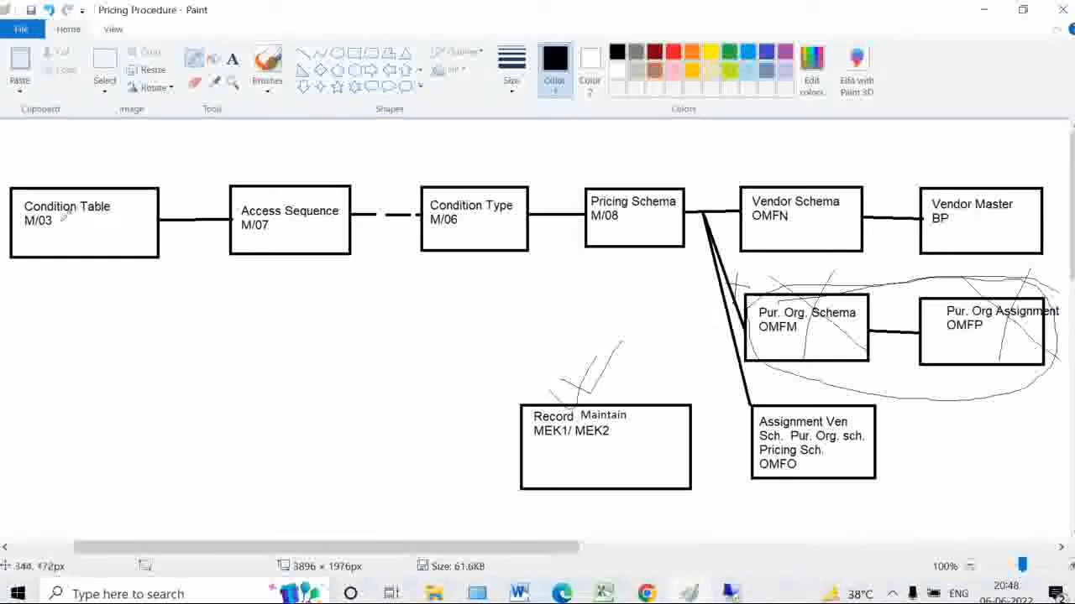
left_click_drag(35, 233, 73, 234)
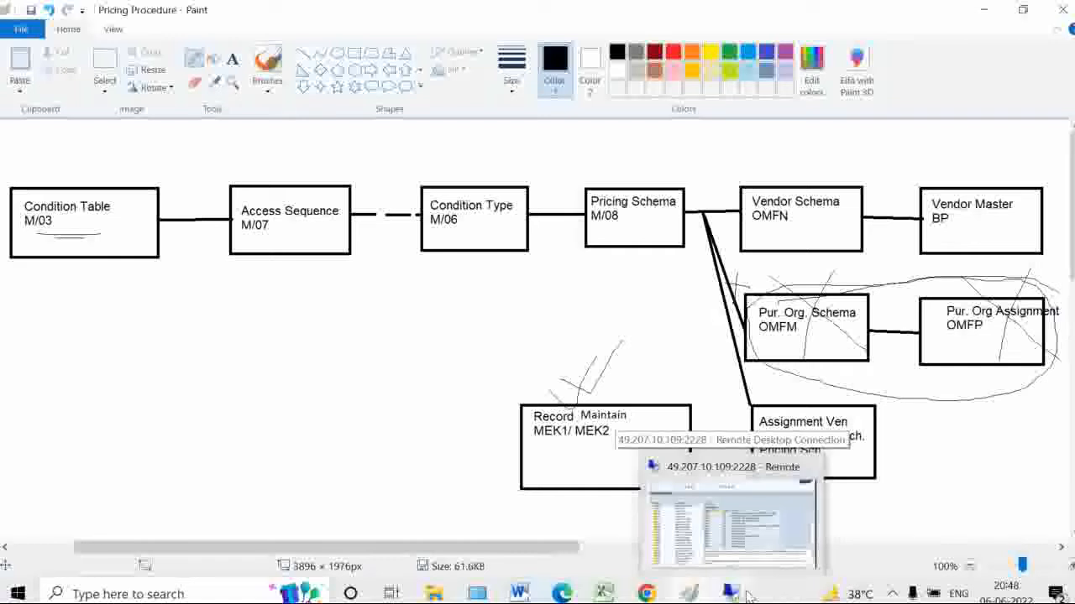
Run /om03 in the SAP session to reach Create Condition Table (Pricing Purchasing)
left_click(751, 494)
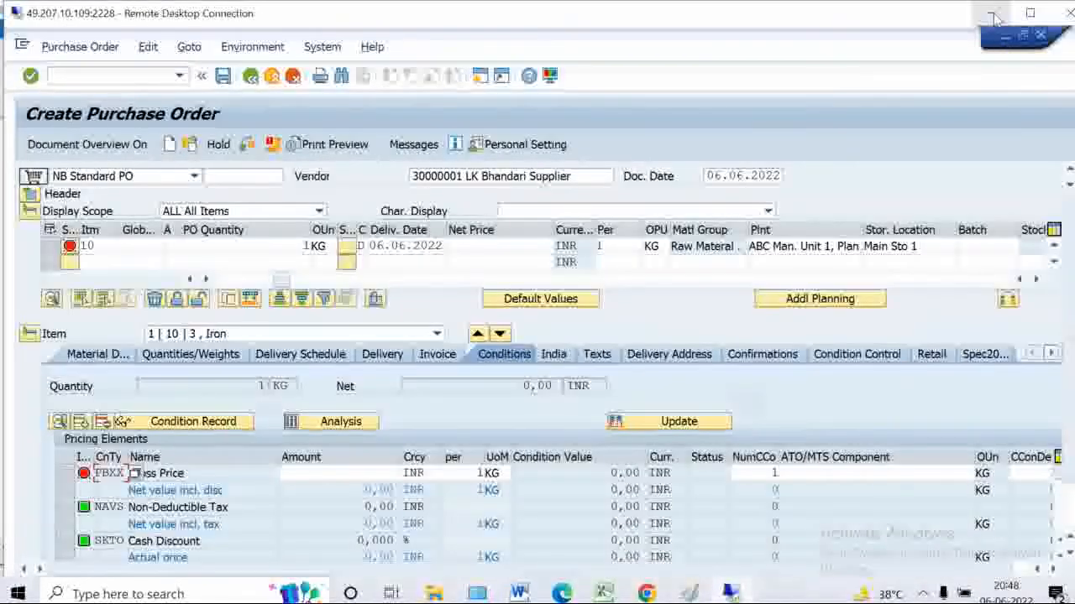
left_click(994, 13)
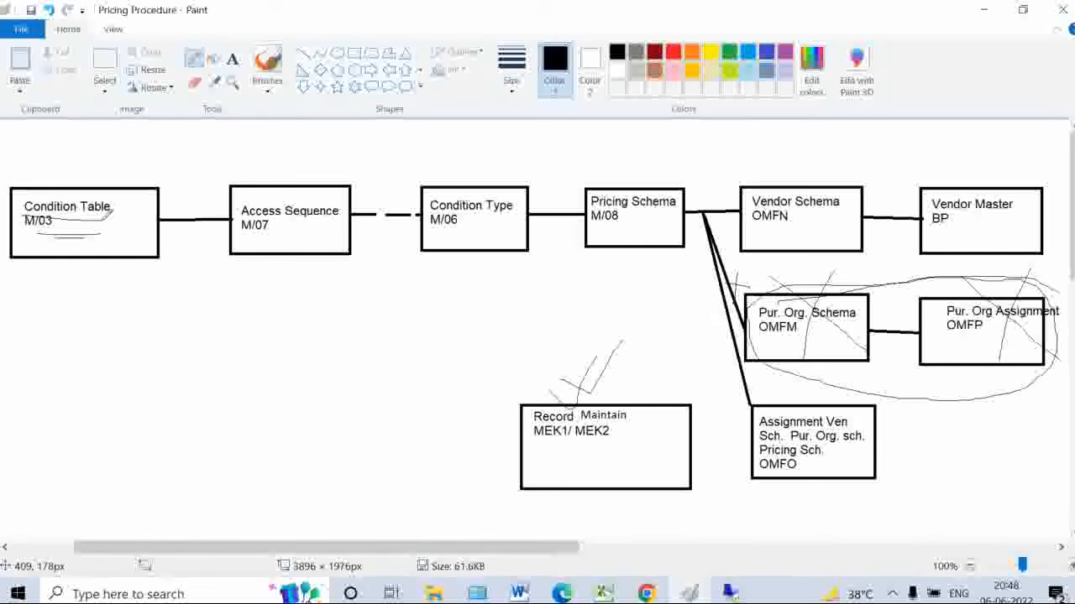
left_click(732, 593)
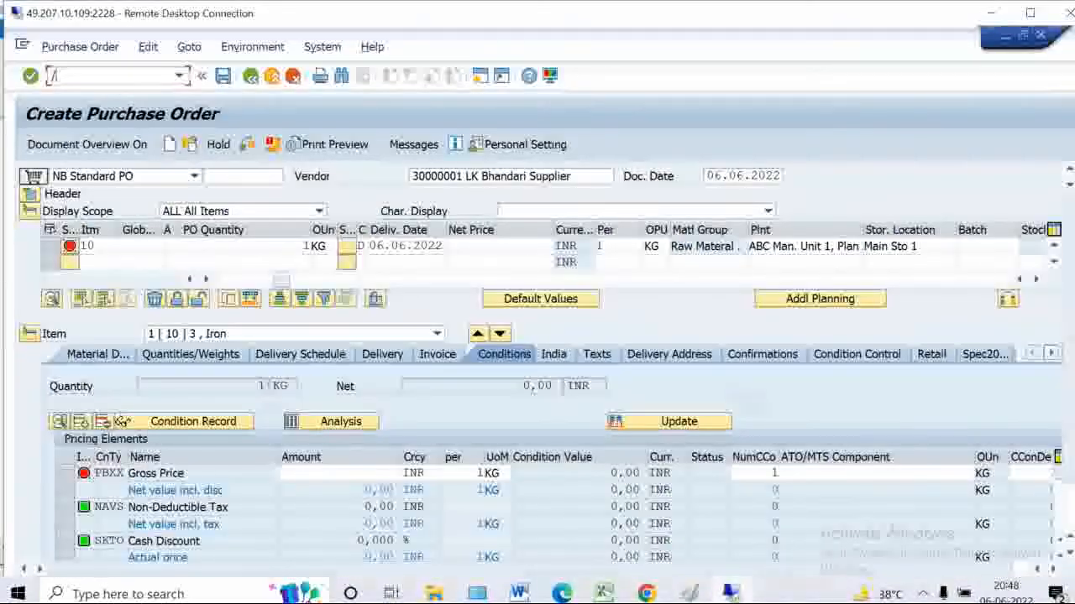
type("/om03")
key("Return")
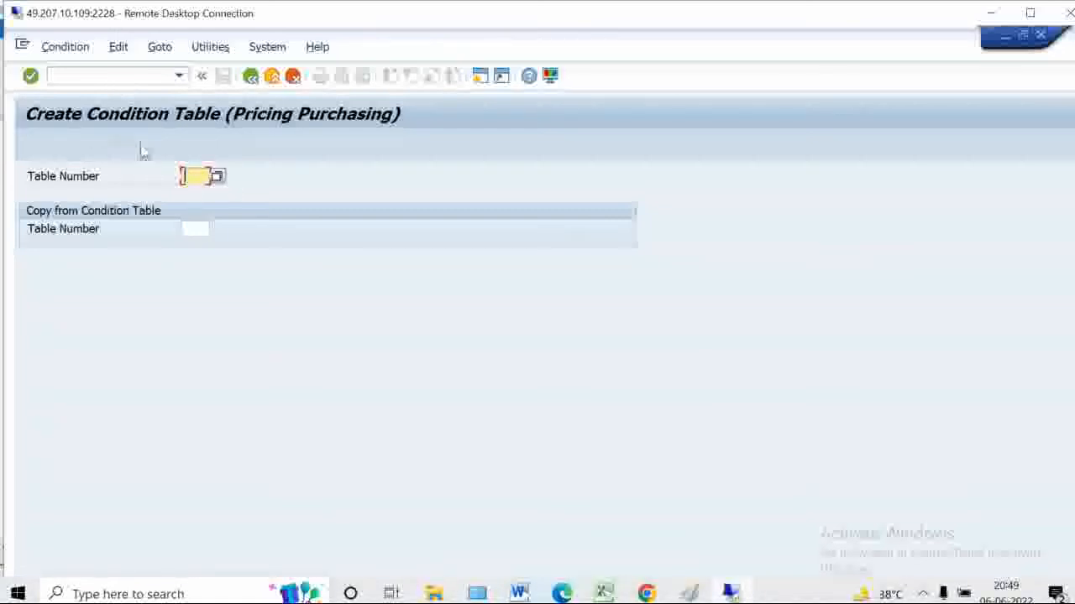
Maximize the session and browse the 68 existing purchasing condition table numbers, ending at 756
left_click(1029, 15)
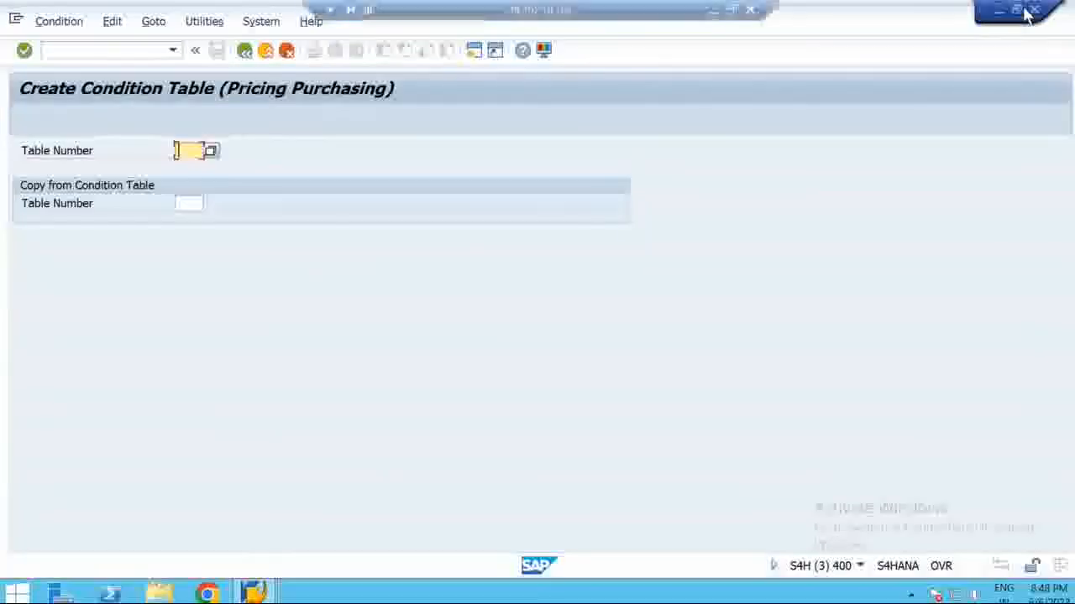
left_click(211, 153)
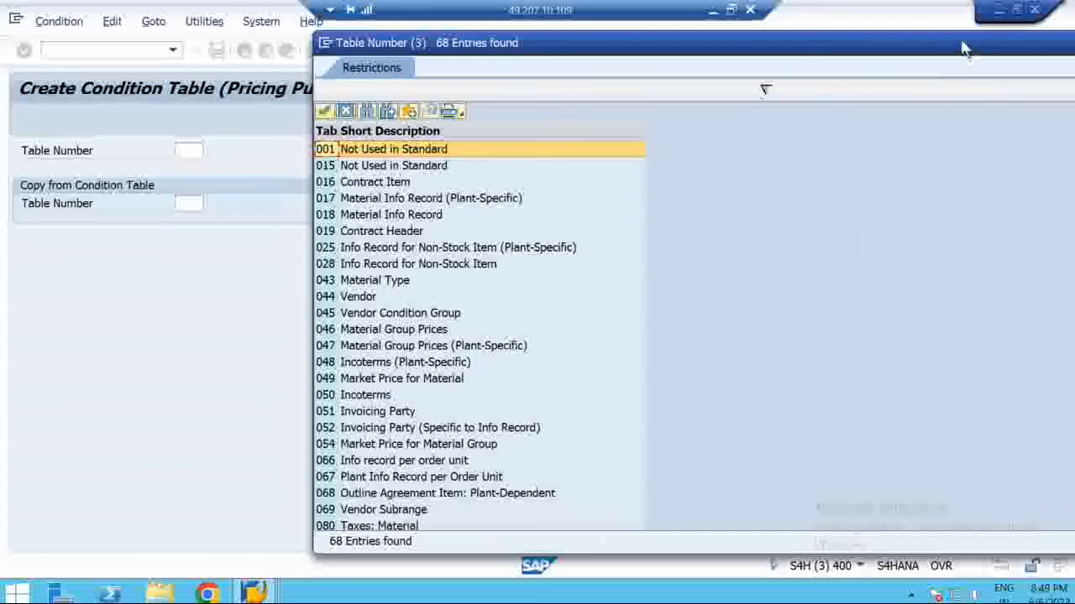
left_click_drag(963, 46, 728, 57)
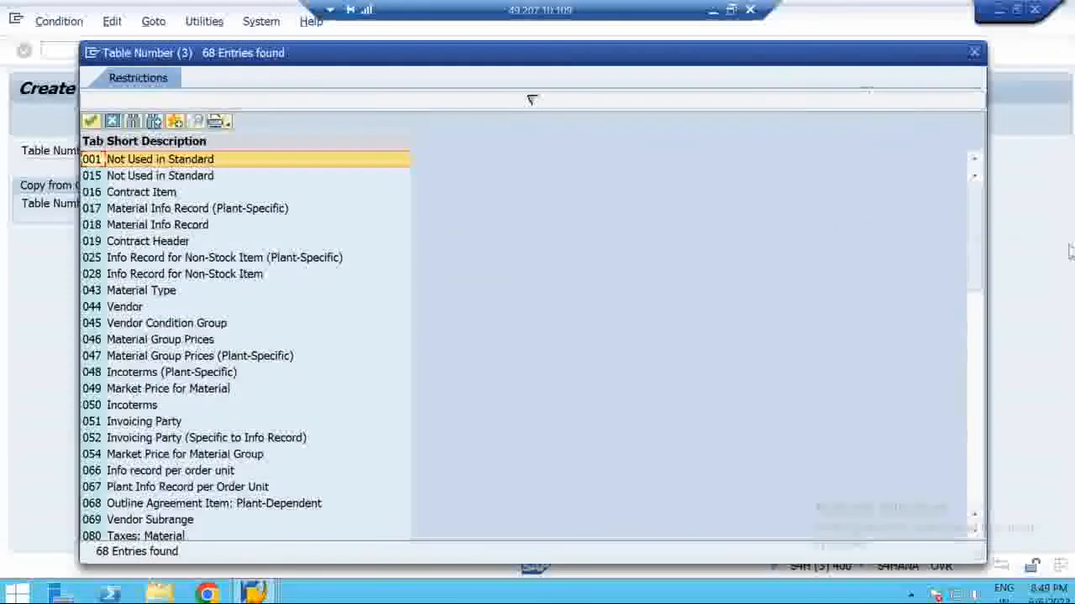
left_click_drag(550, 359, 516, 353)
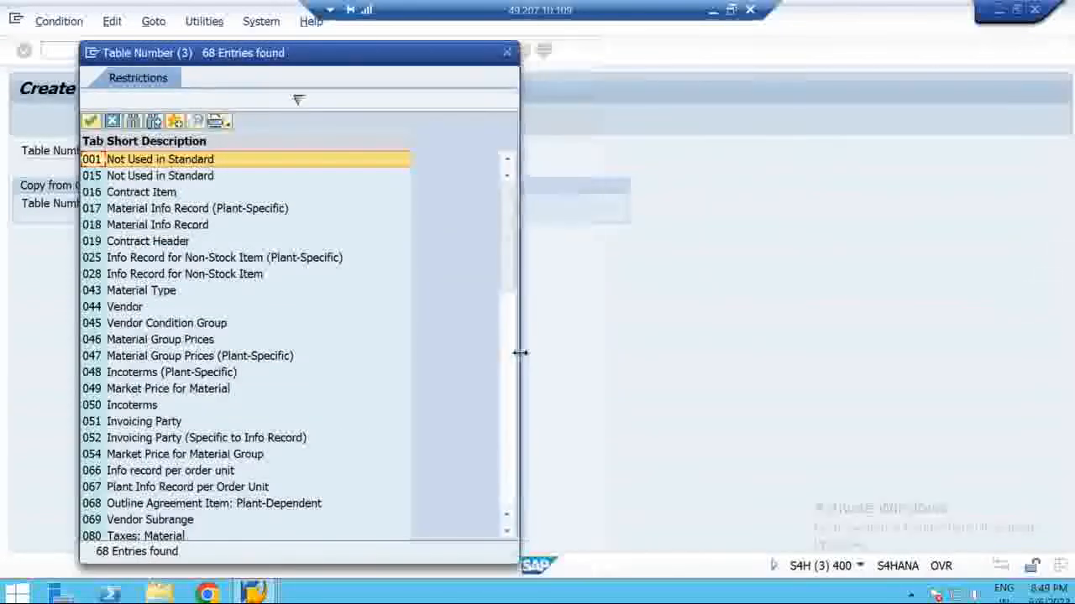
left_click_drag(362, 56, 687, 37)
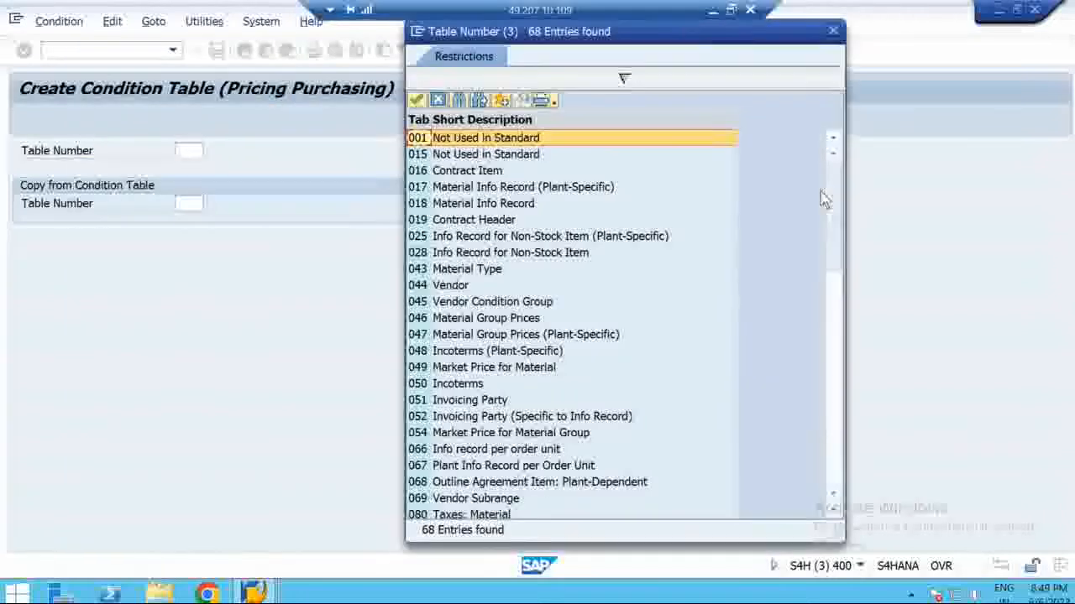
left_click_drag(837, 221, 843, 462)
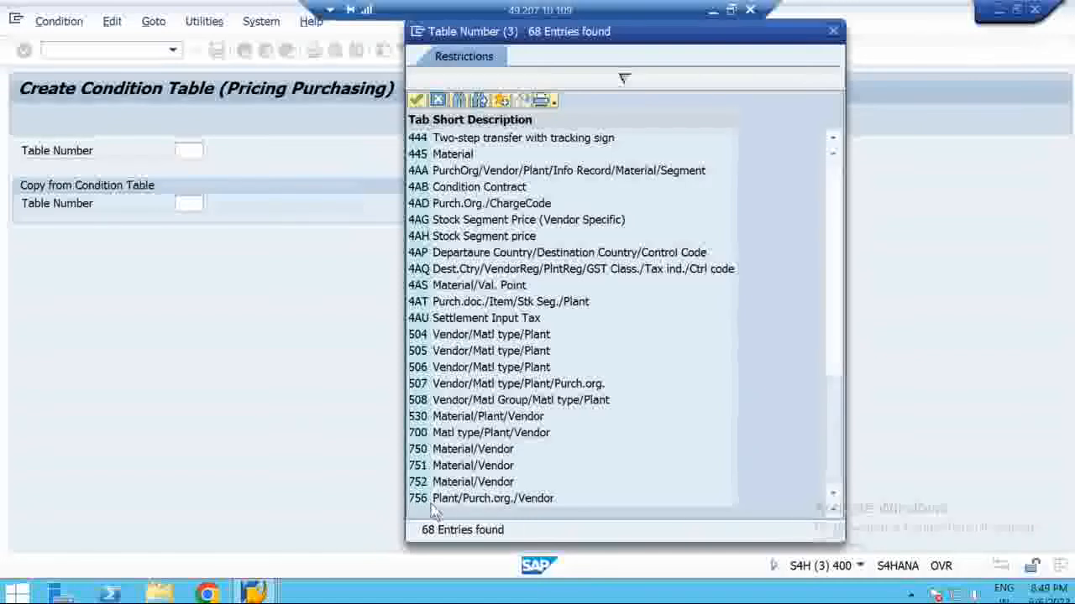
left_click(833, 31)
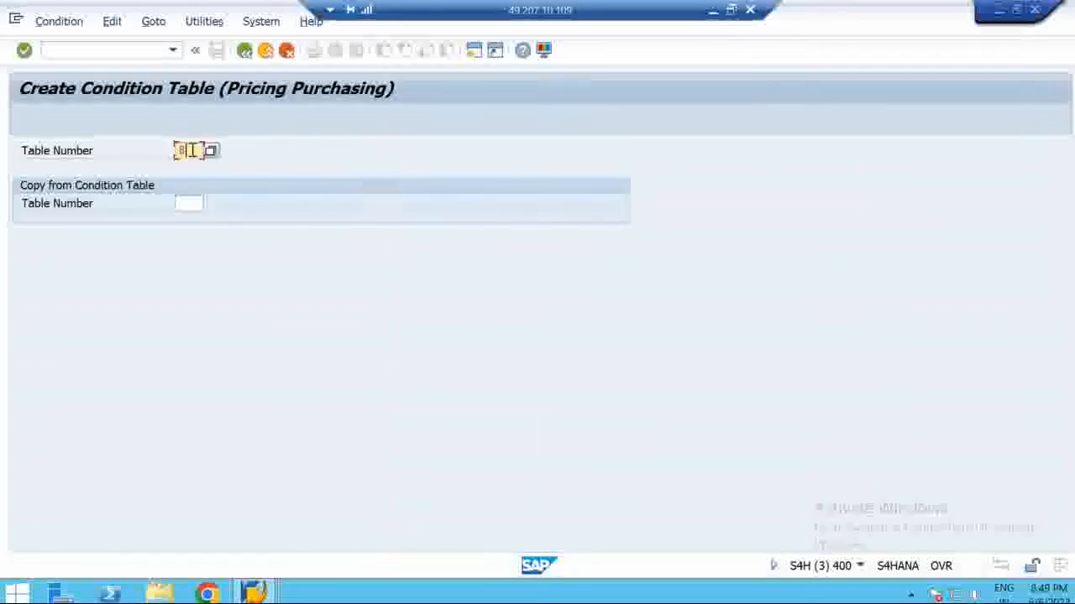
Define condition table 800 with Material, Plant and Vendor as key fields and start generation
key("Return")
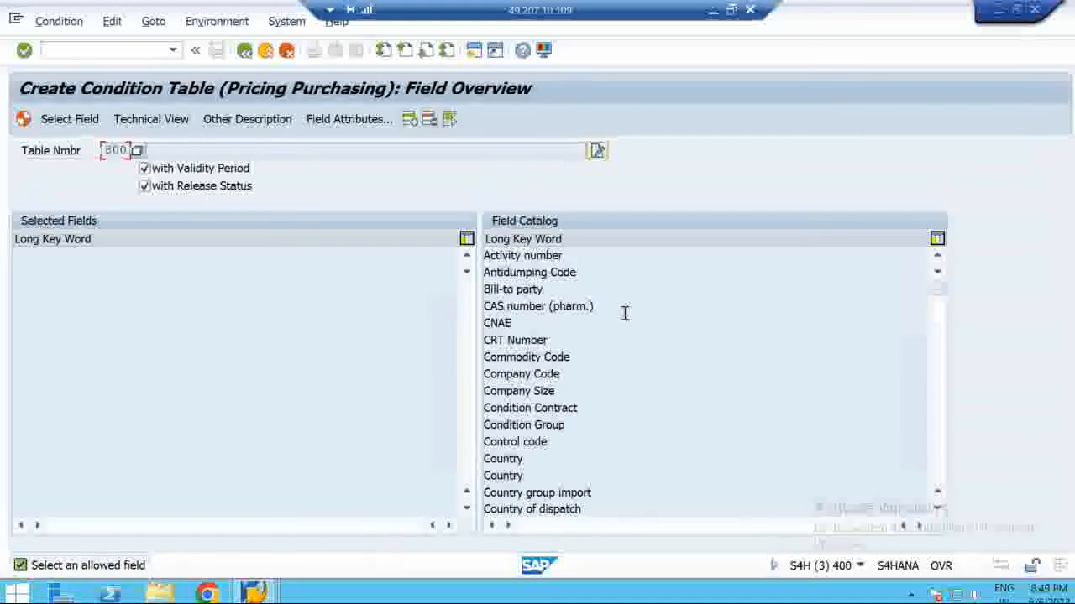
left_click(942, 354)
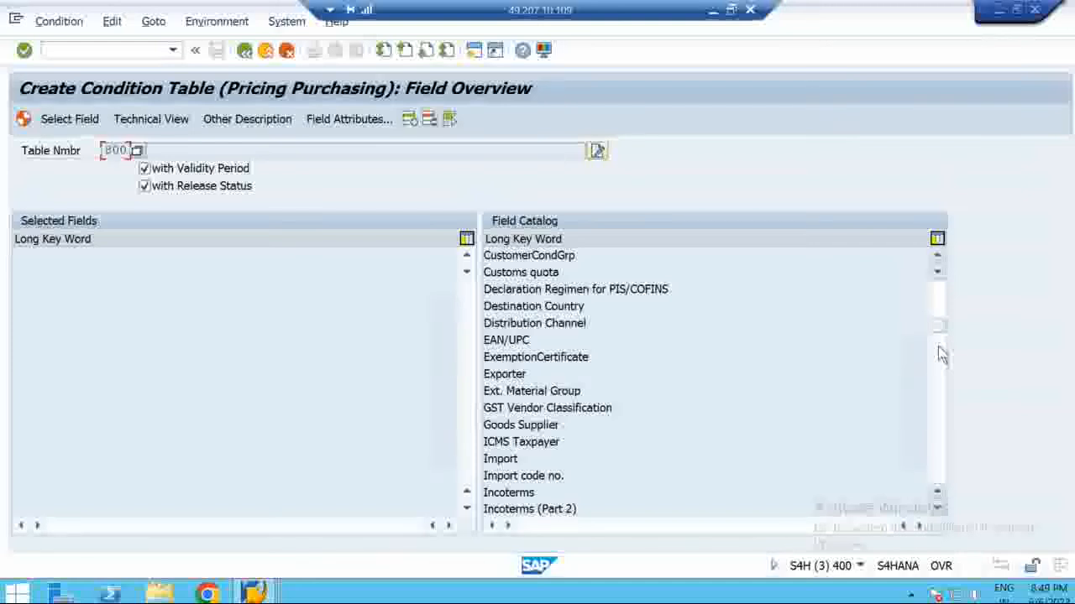
left_click(941, 353)
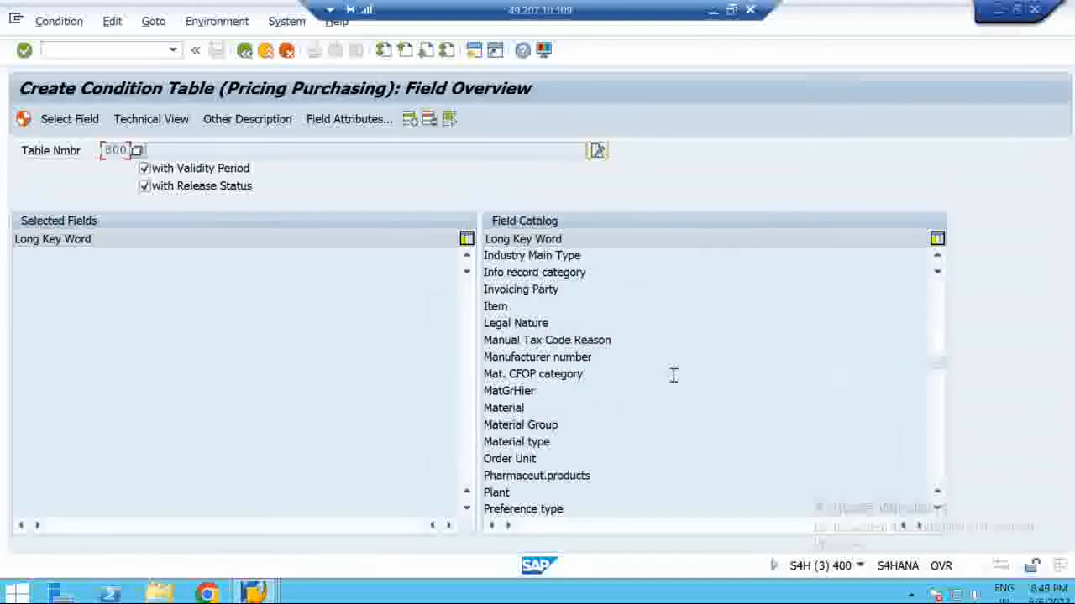
double_click(515, 407)
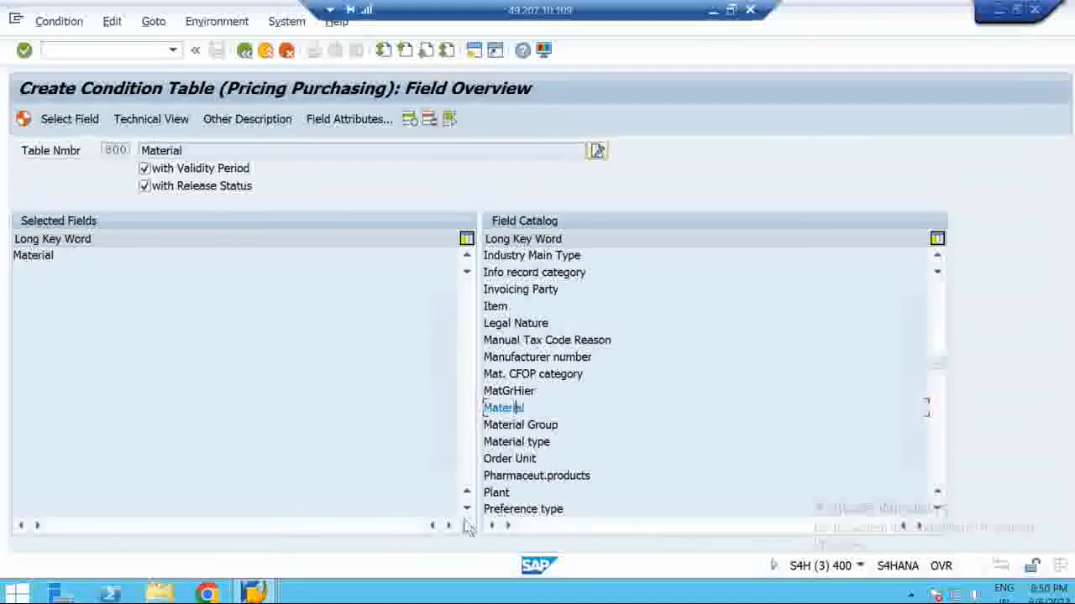
double_click(497, 493)
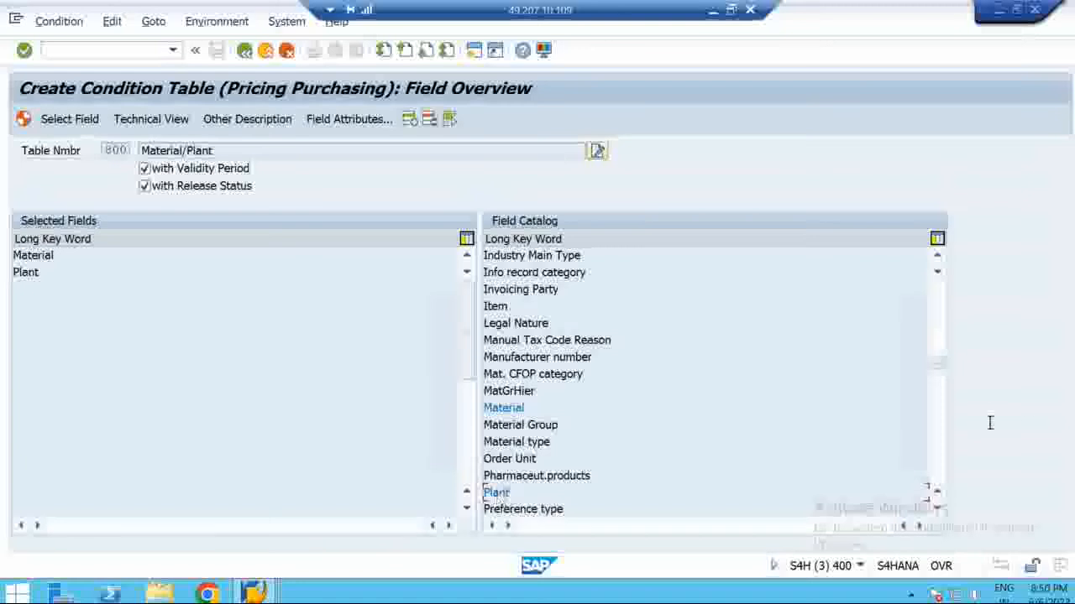
left_click(938, 430)
left_click(938, 429)
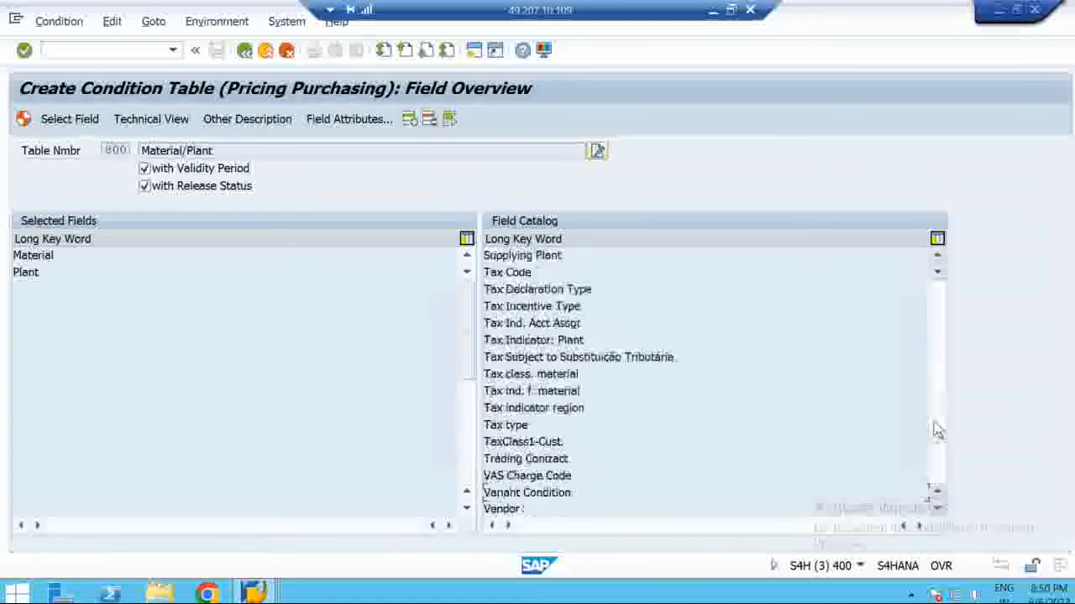
double_click(491, 509)
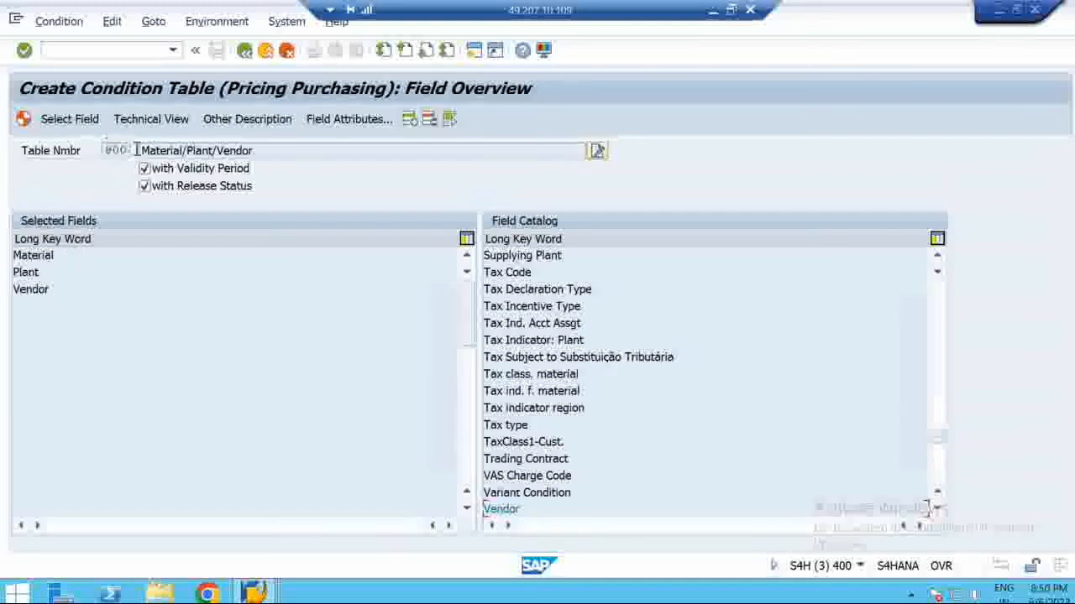
left_click(23, 120)
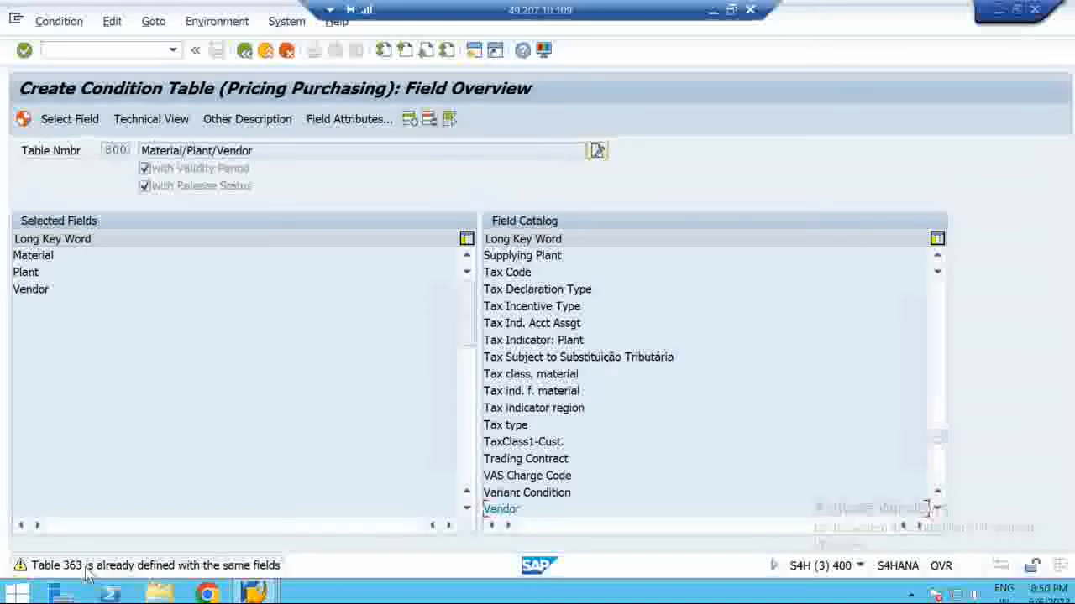
Confirm generating table 800 past the duplicate-fields warning and save it in package $TMP
double_click(109, 150)
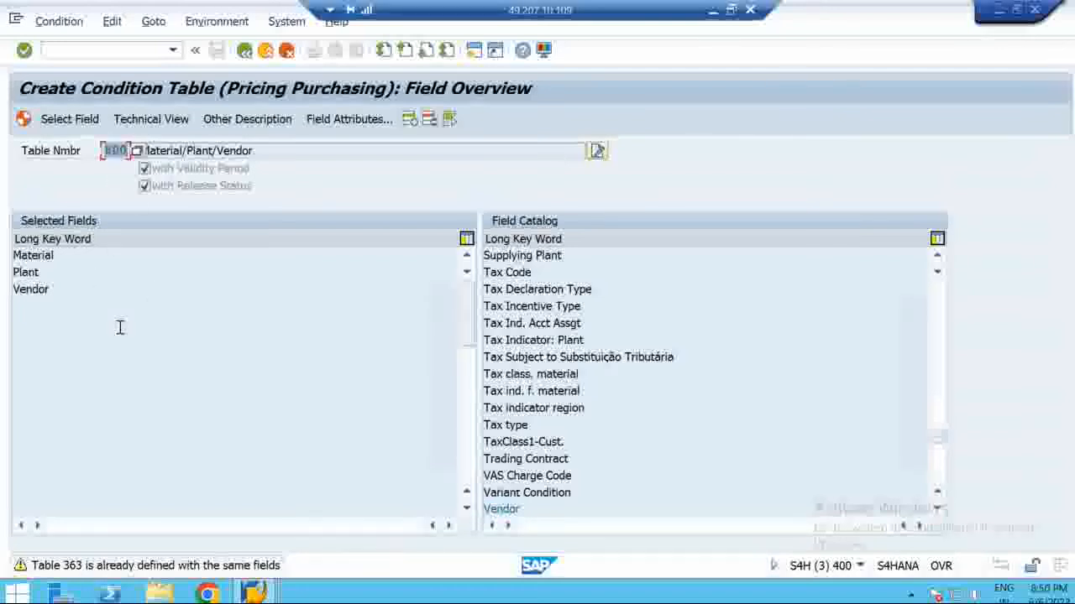
key("Return")
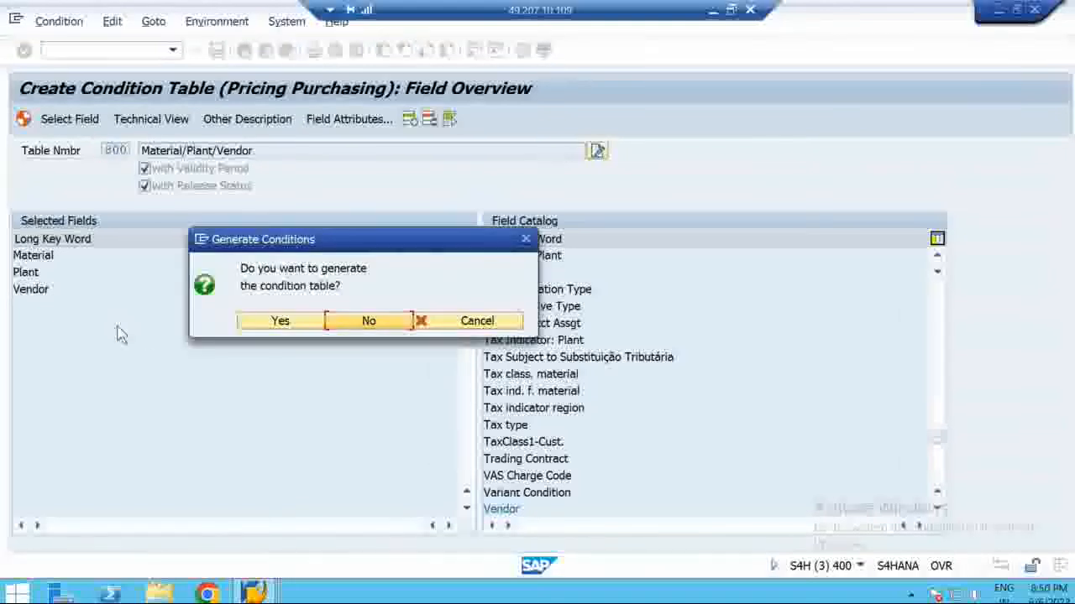
left_click(279, 324)
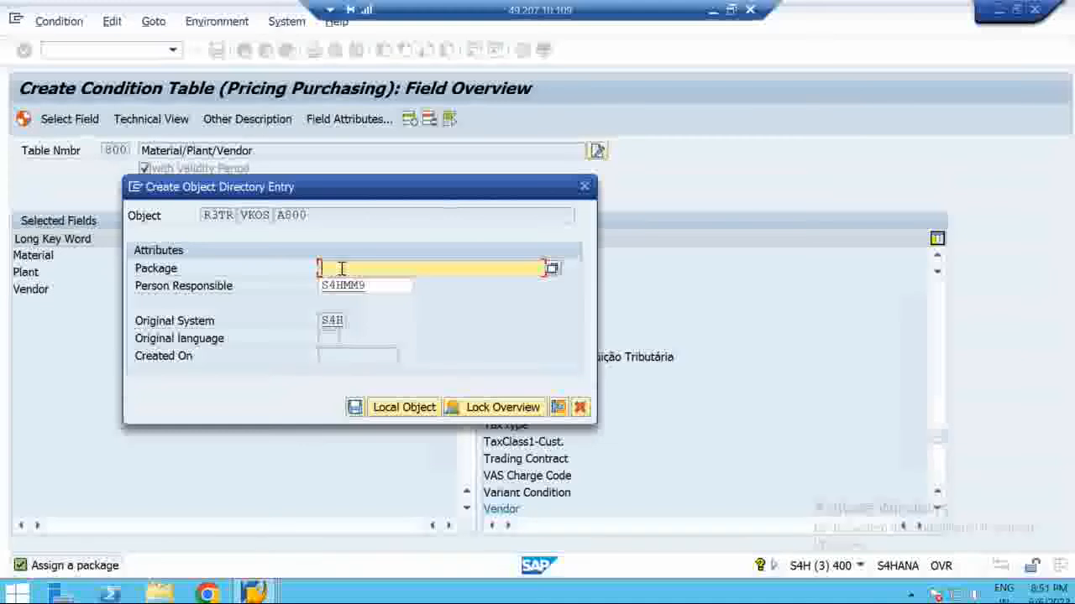
type("S")
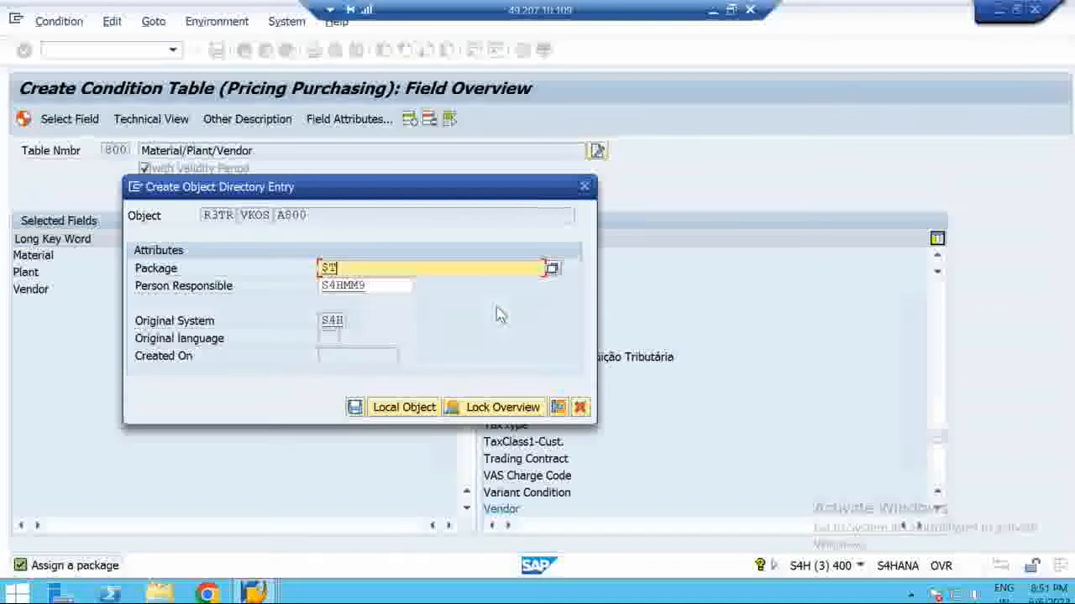
type("MP")
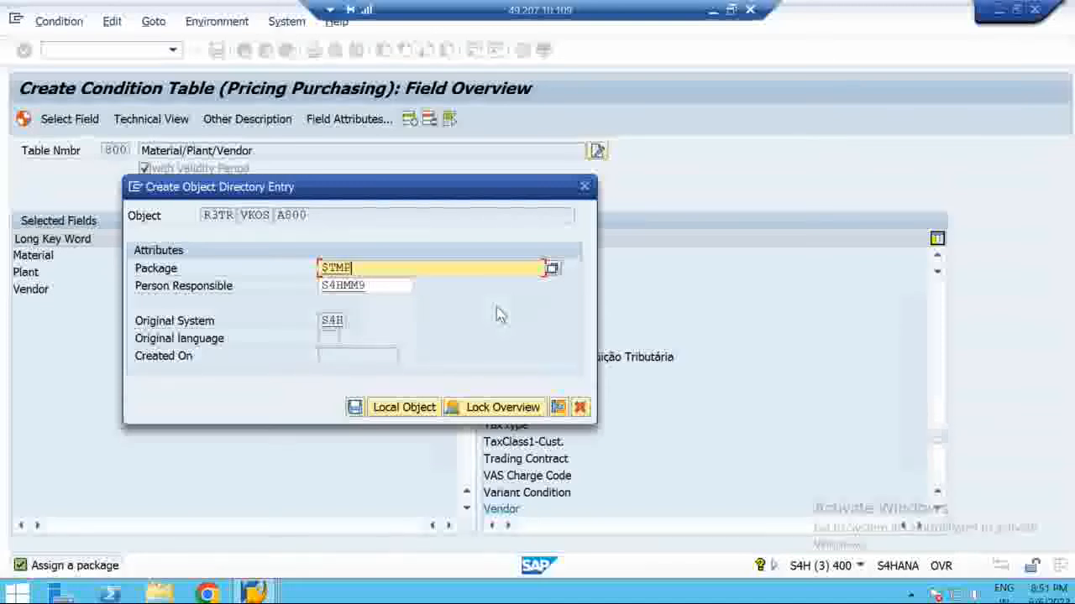
left_click(354, 409)
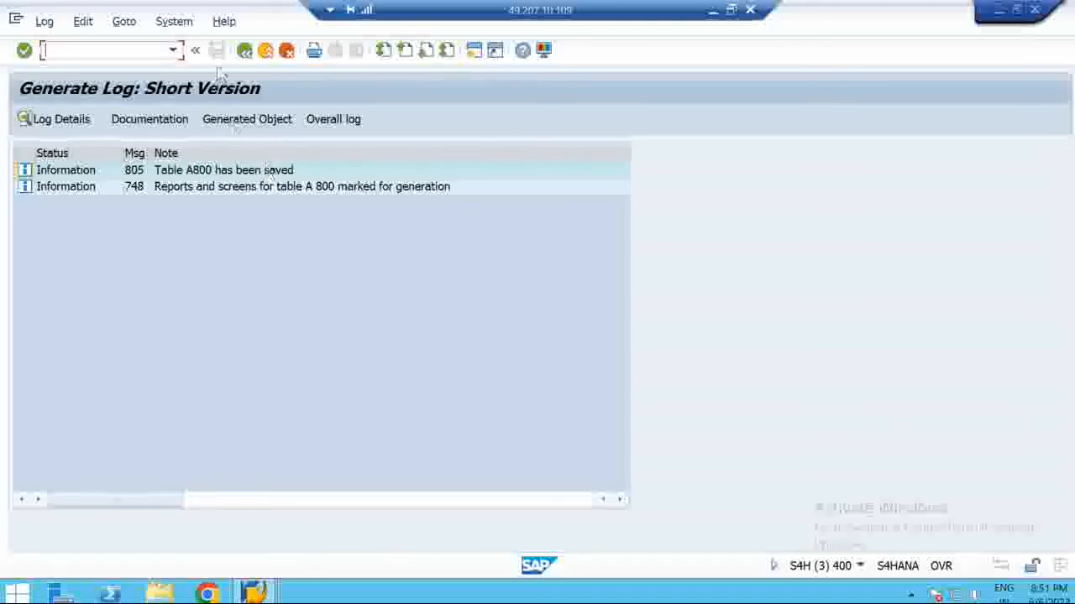
Leave the generation log, return to SAP Easy Access, and bring the Pricing Procedure diagram forward
left_click(242, 50)
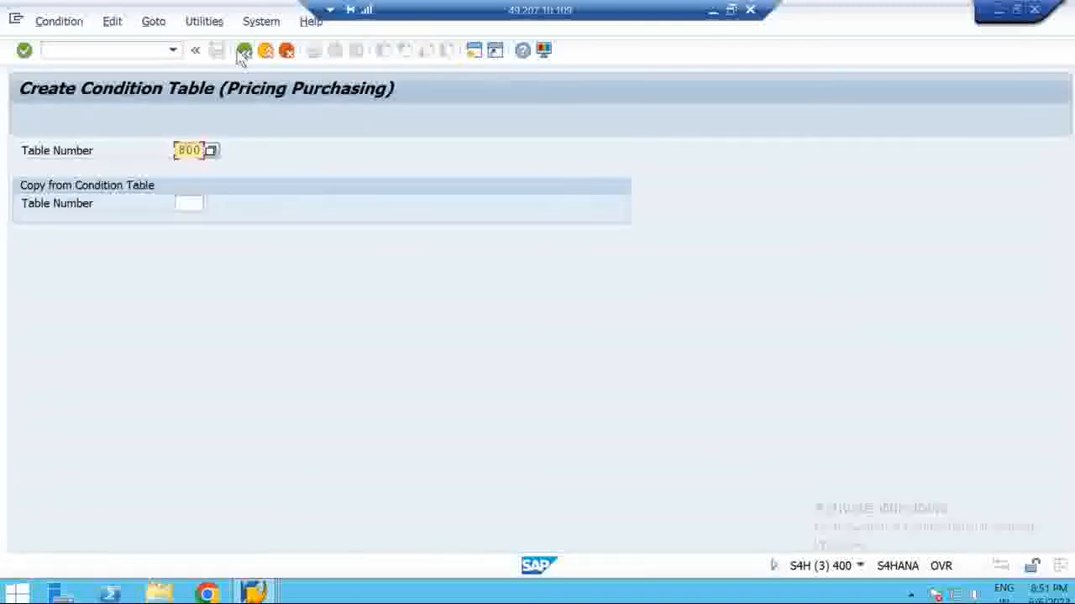
left_click(244, 52)
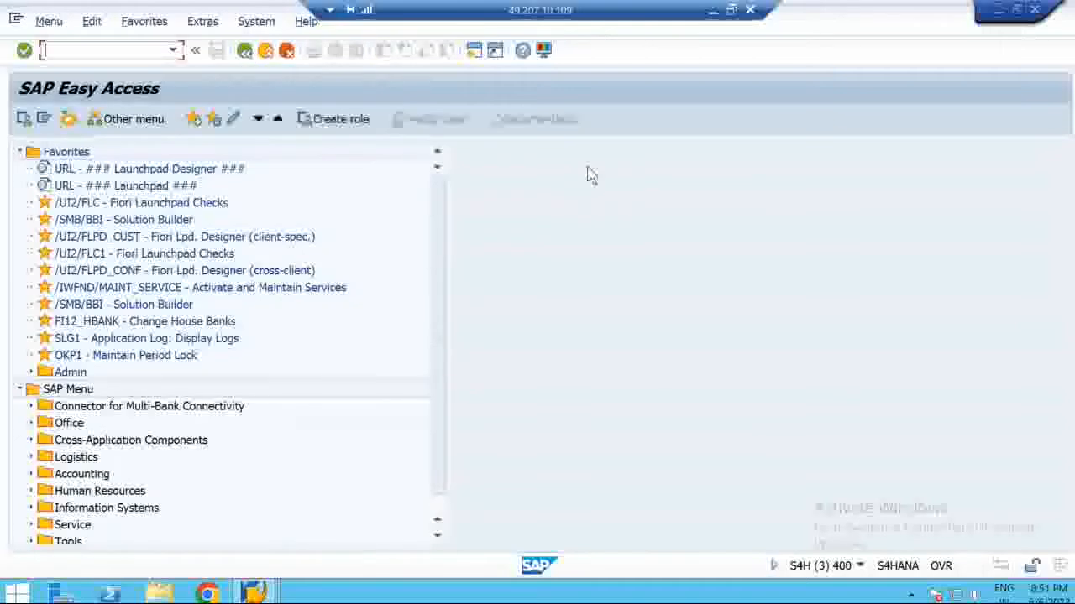
left_click(731, 10)
left_click(690, 594)
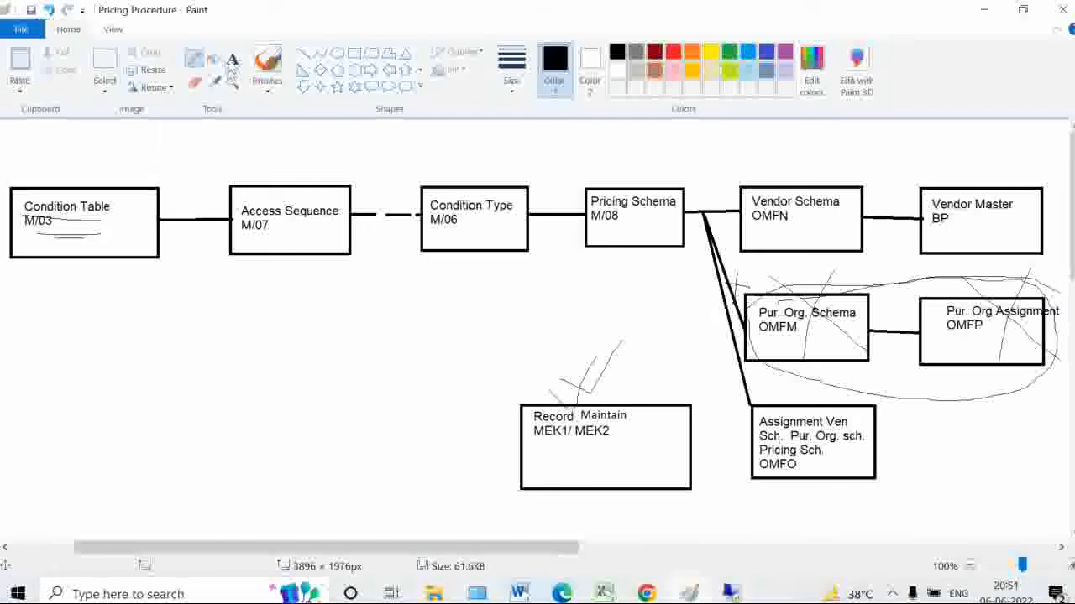
Label the Condition Table box '800' in the Paint diagram, then return to SAP
left_click(233, 61)
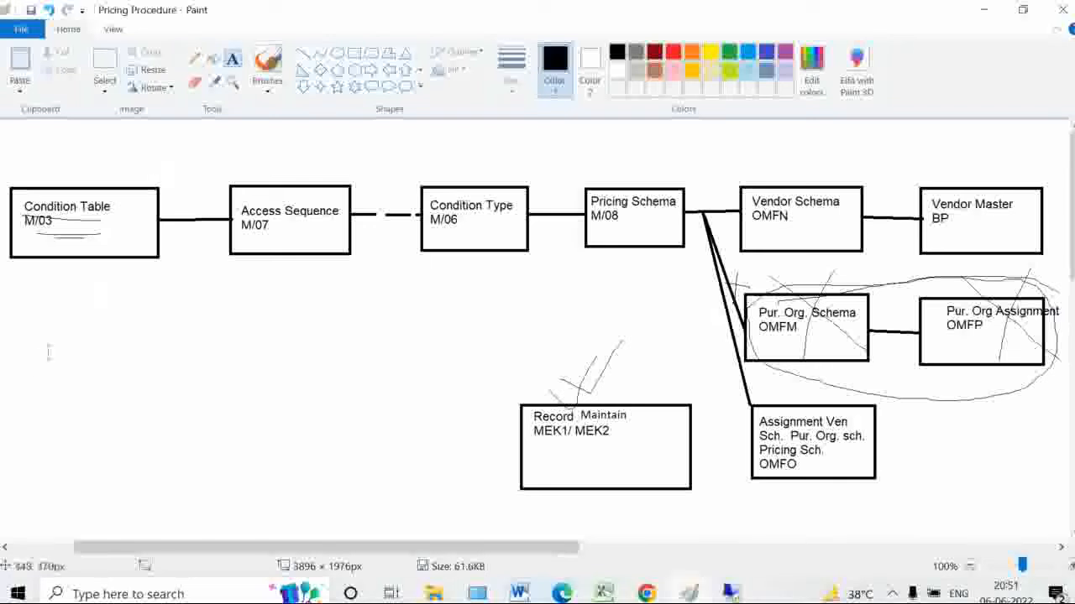
left_click(44, 283)
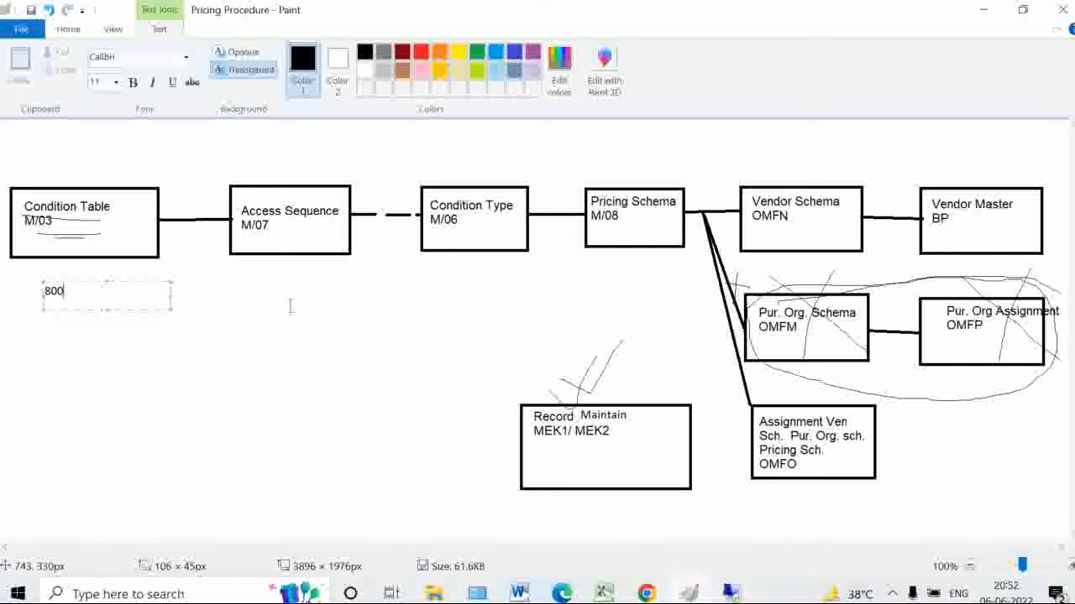
left_click(242, 277)
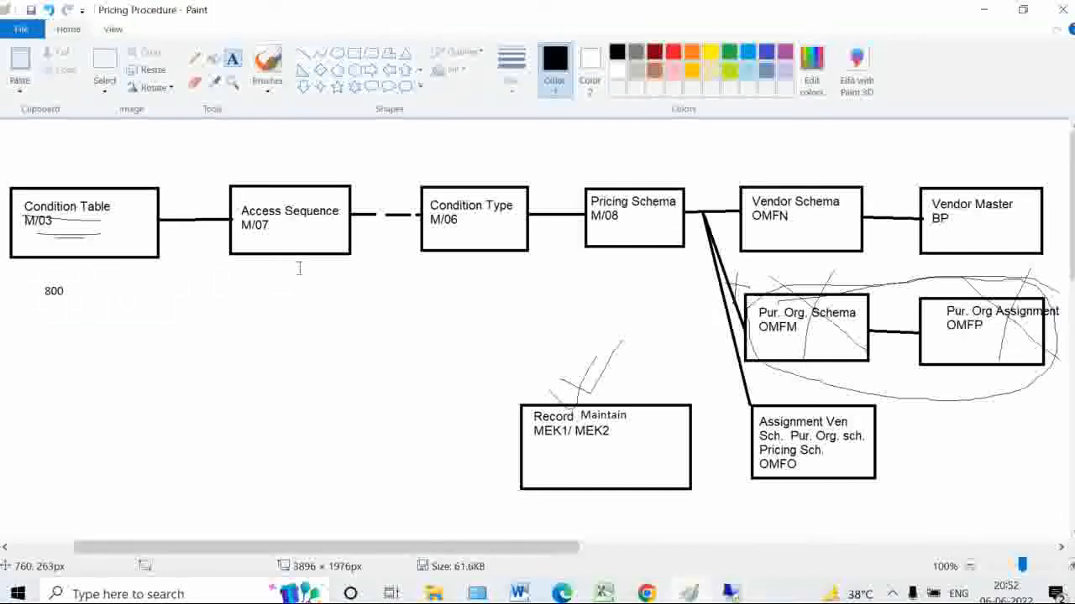
left_click(733, 597)
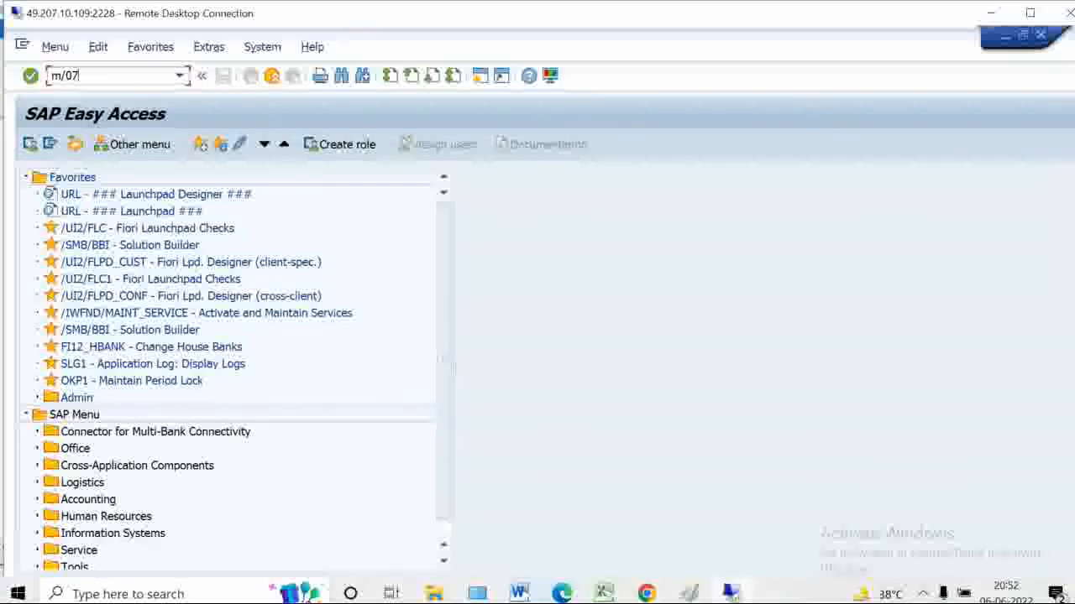
Open access sequences with m/07, acknowledge the cross-client notice, page through, and start New Entries
key("Return")
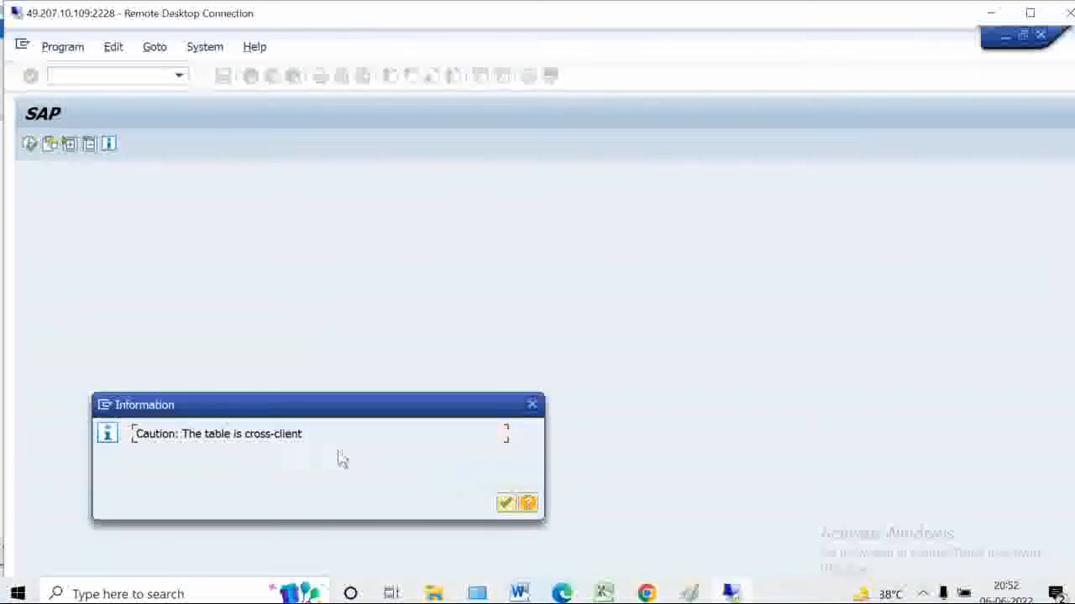
left_click(505, 504)
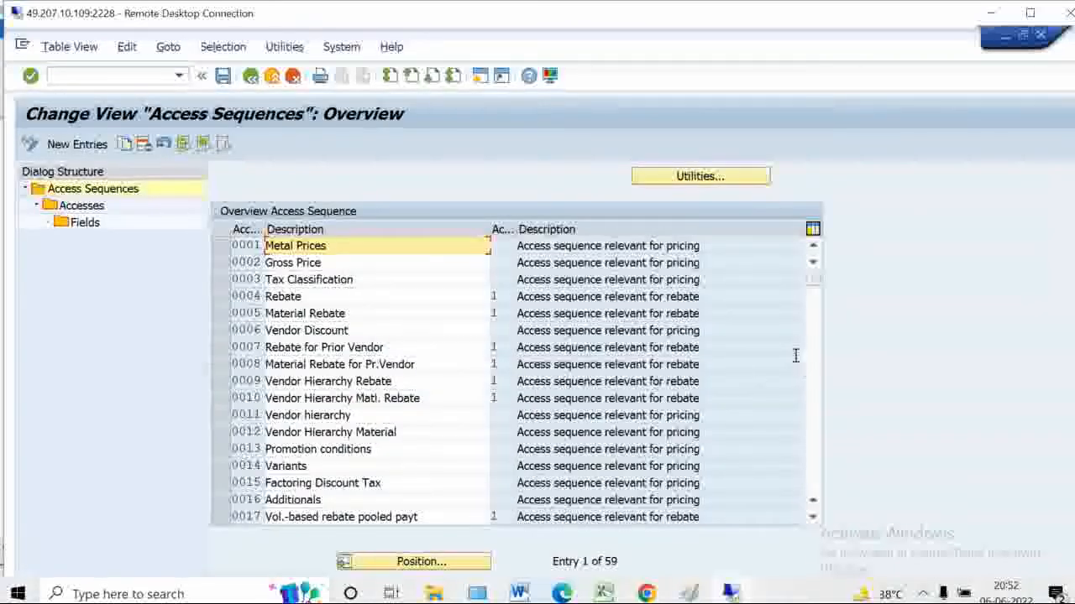
left_click(818, 403)
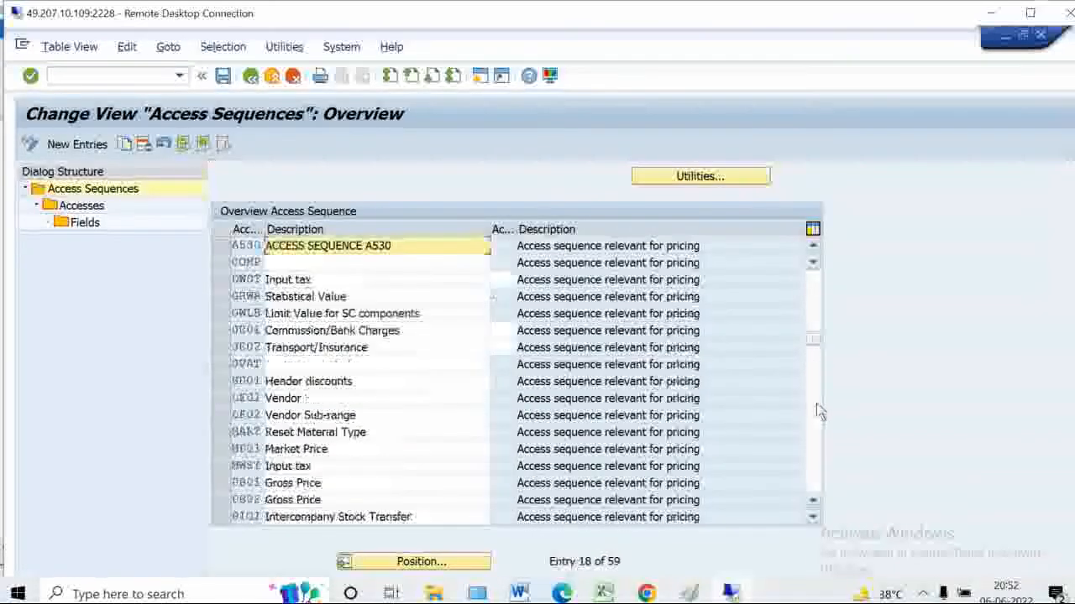
left_click(819, 408)
left_click(820, 436)
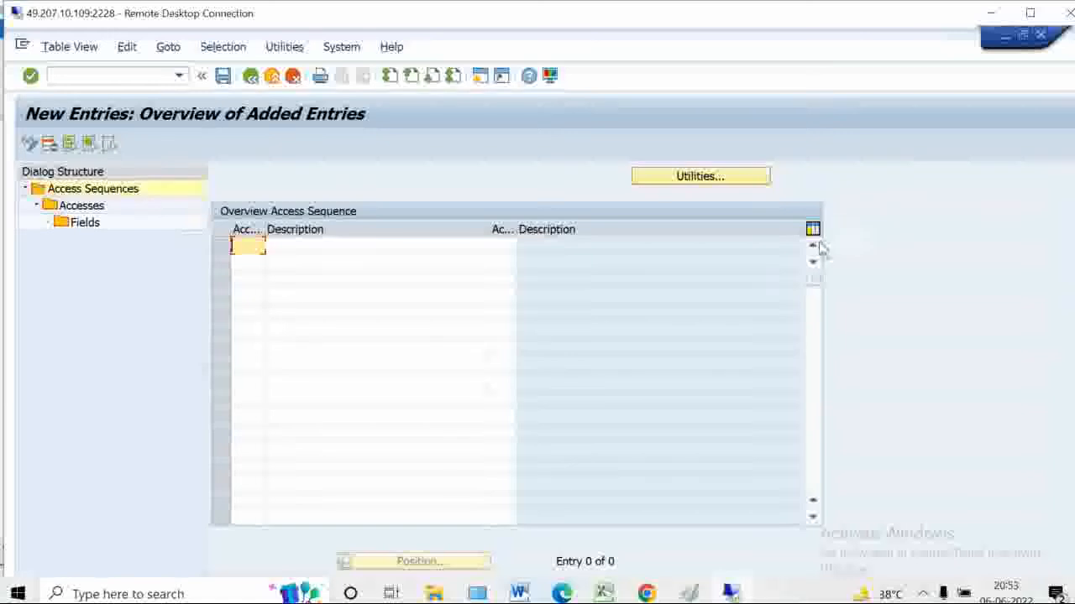
Enter access sequence Z001 described as 'Acc. Sequence for ABC Domestic' and confirm it
type("Z001")
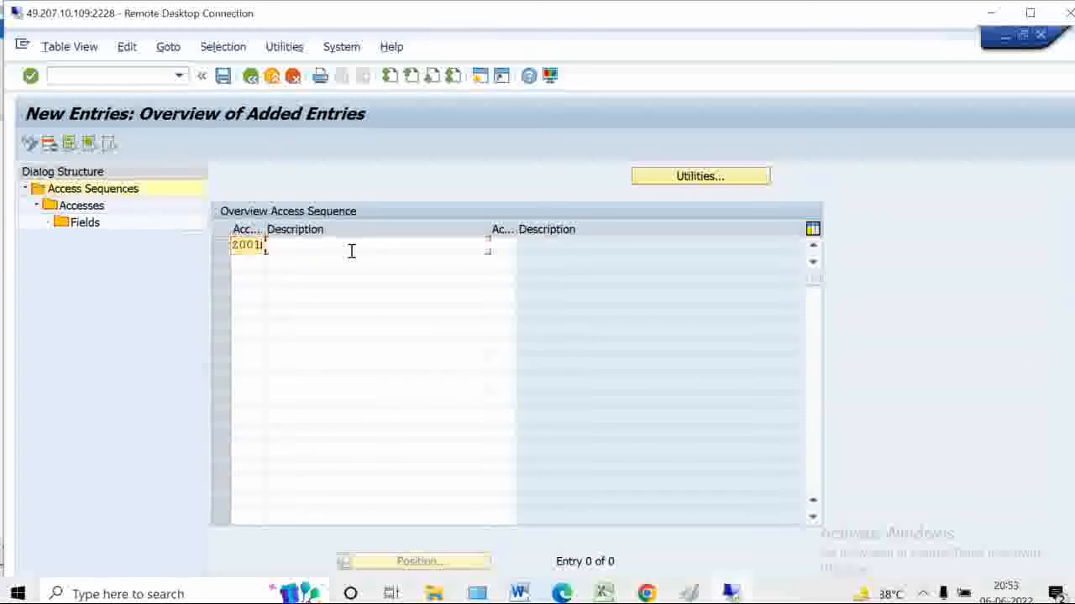
key("Tab")
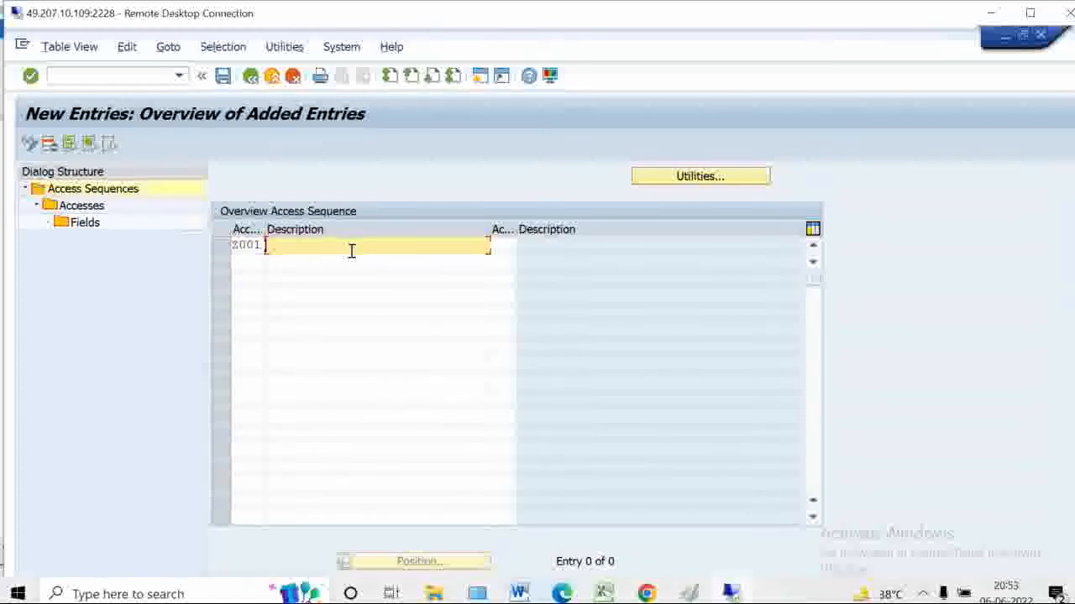
type("Acc. Sequns")
key("BackSpace")
type("c")
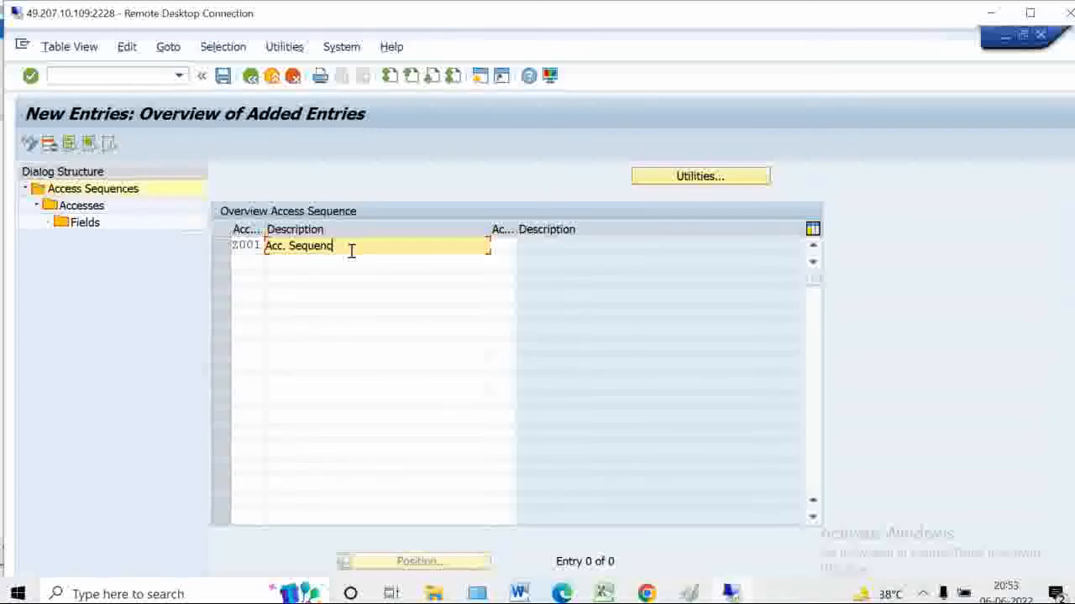
type("e for ABC Domestic")
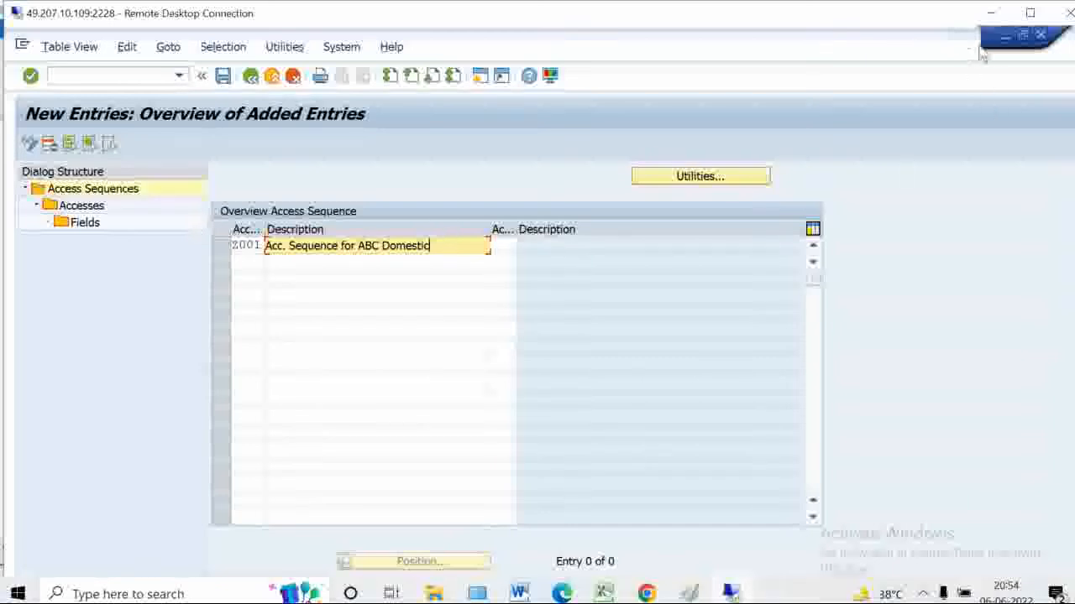
left_click(1031, 14)
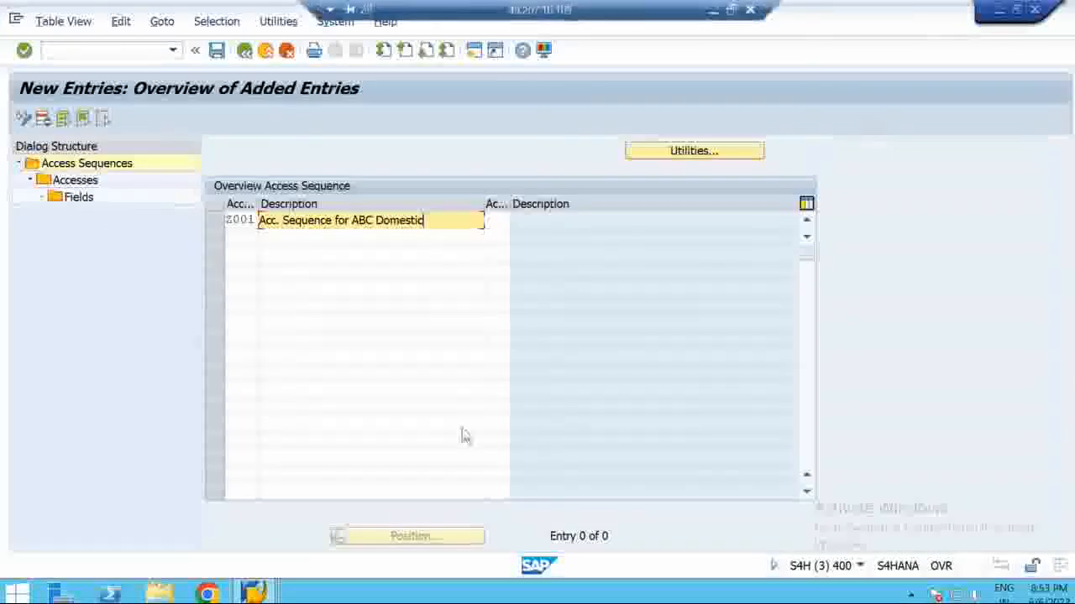
key("Return")
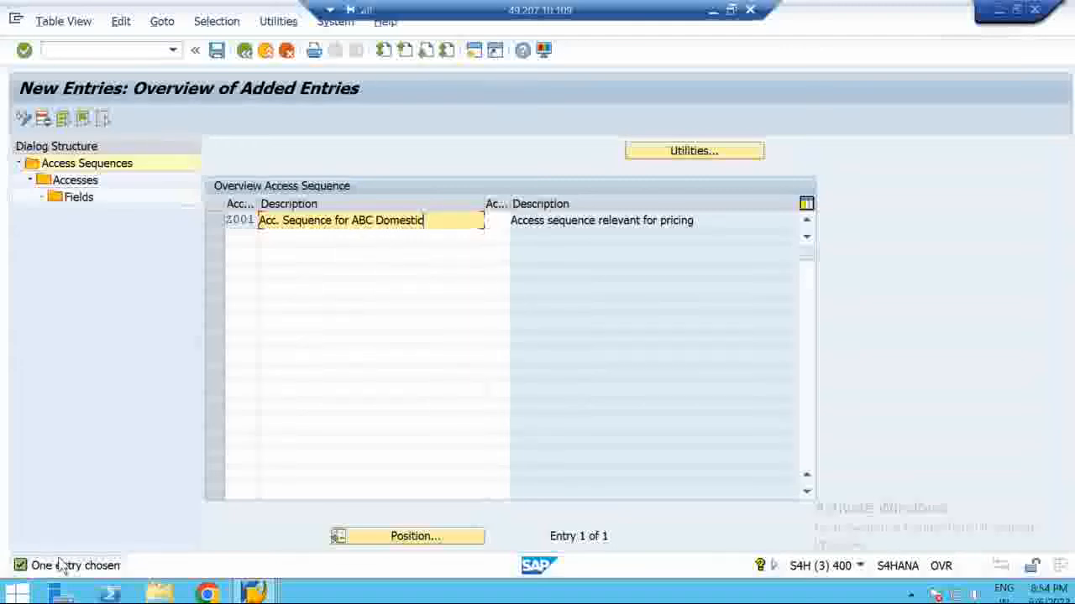
Select Z001 and open its Accesses from the Dialog Structure
left_click(217, 224)
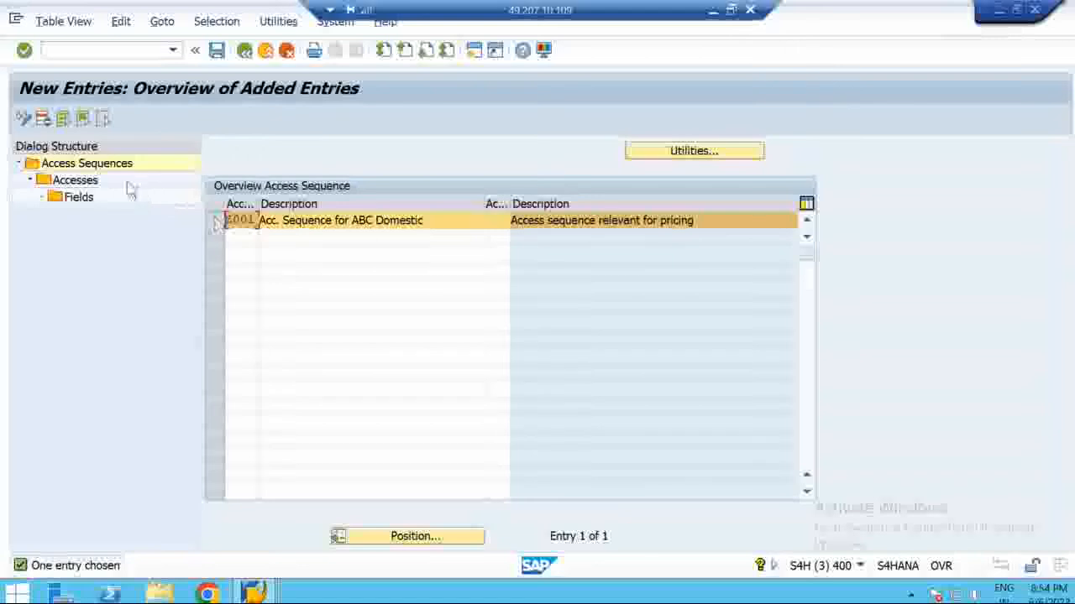
double_click(72, 186)
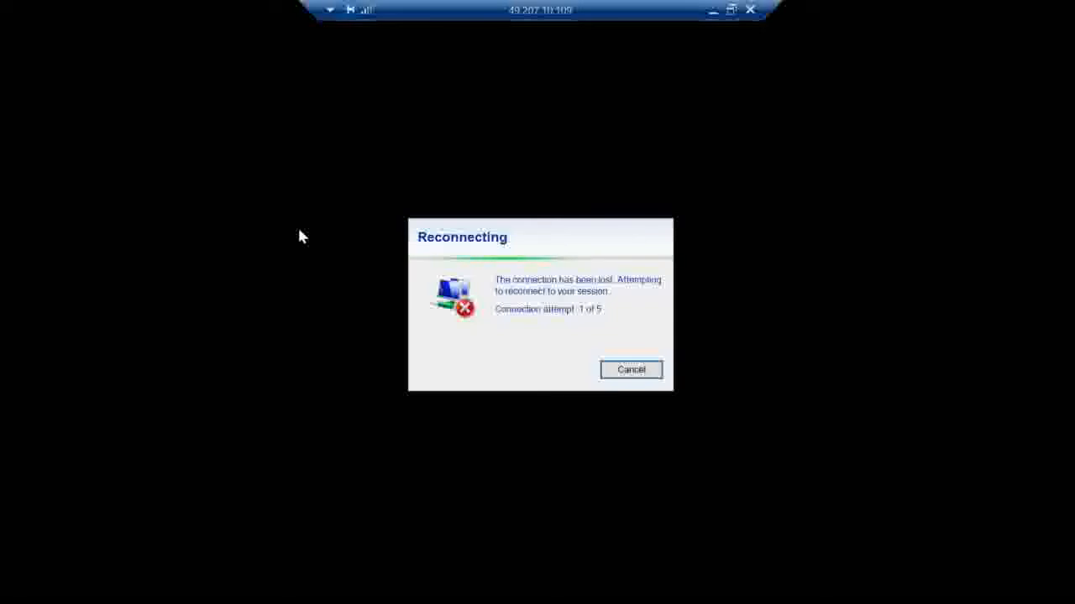
Disconnect and reconnect the local Wi-Fi so the Remote Desktop SAP session reconnects
left_click(729, 10)
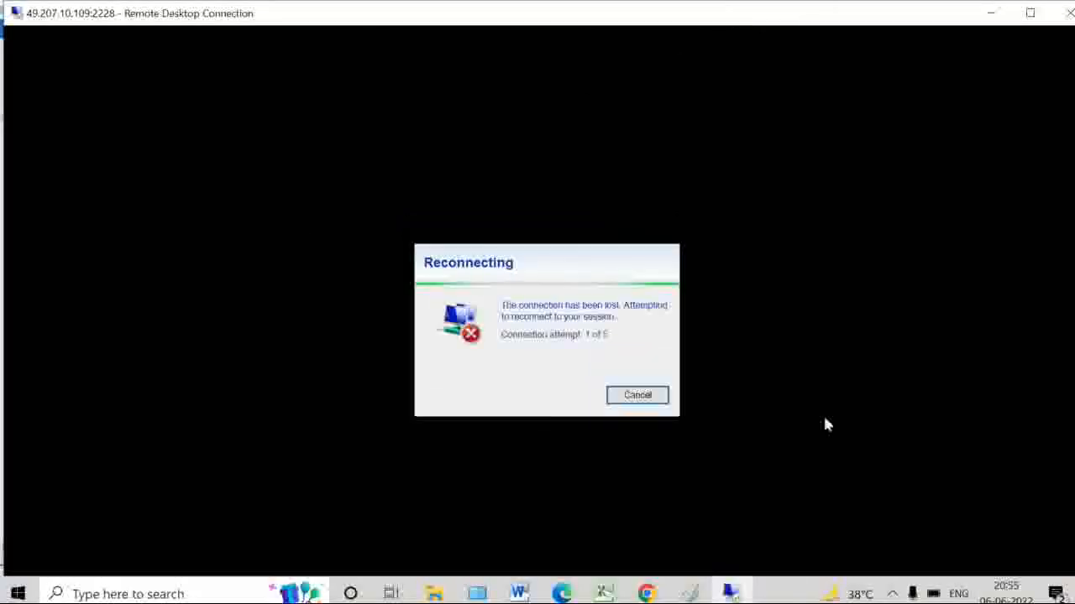
left_click(892, 594)
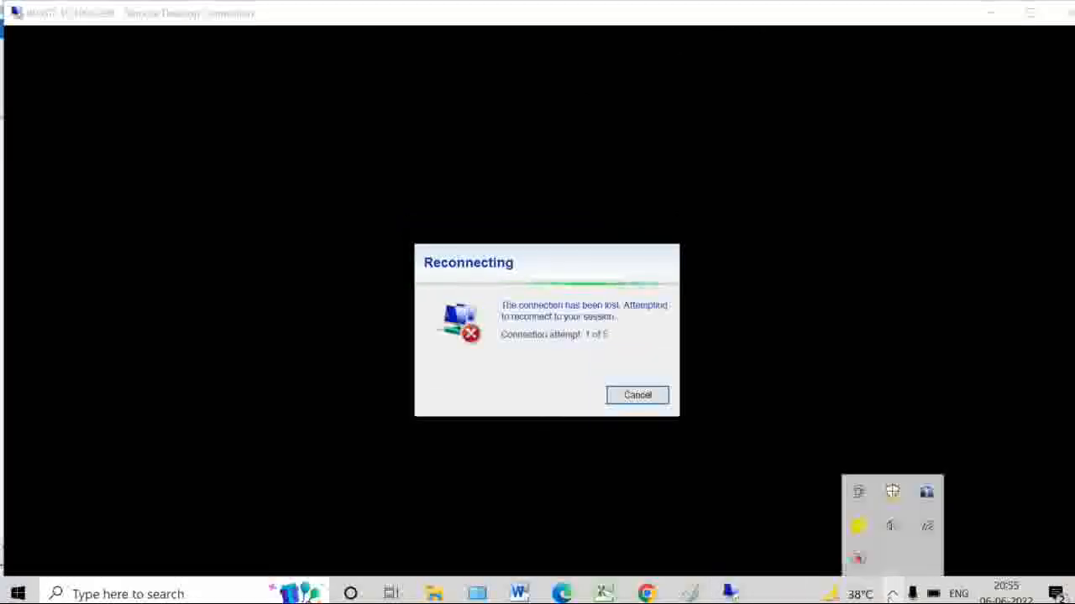
mouse_move(928, 529)
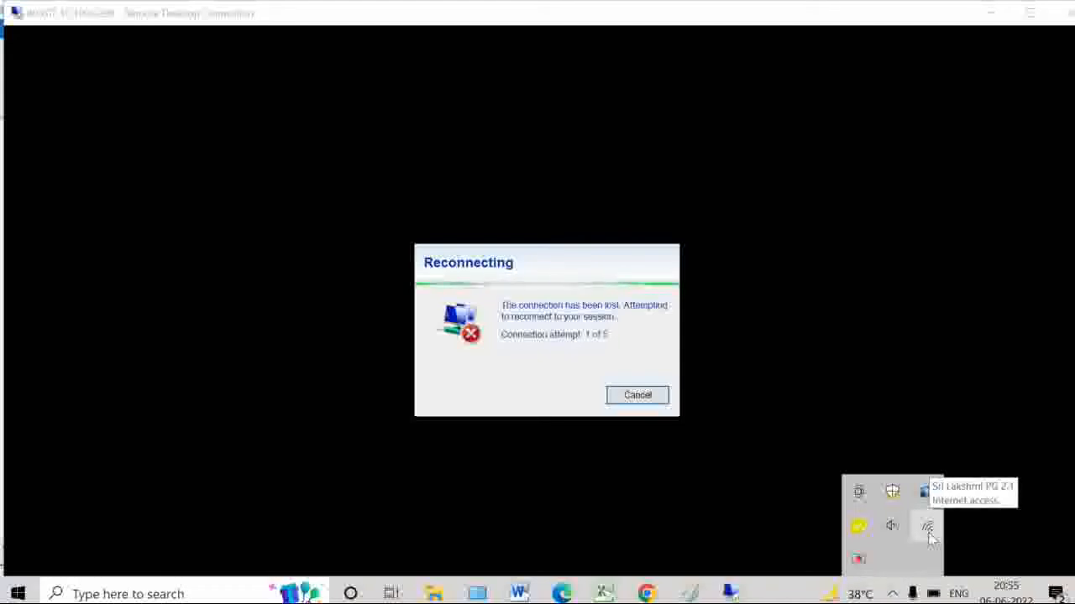
left_click(685, 22)
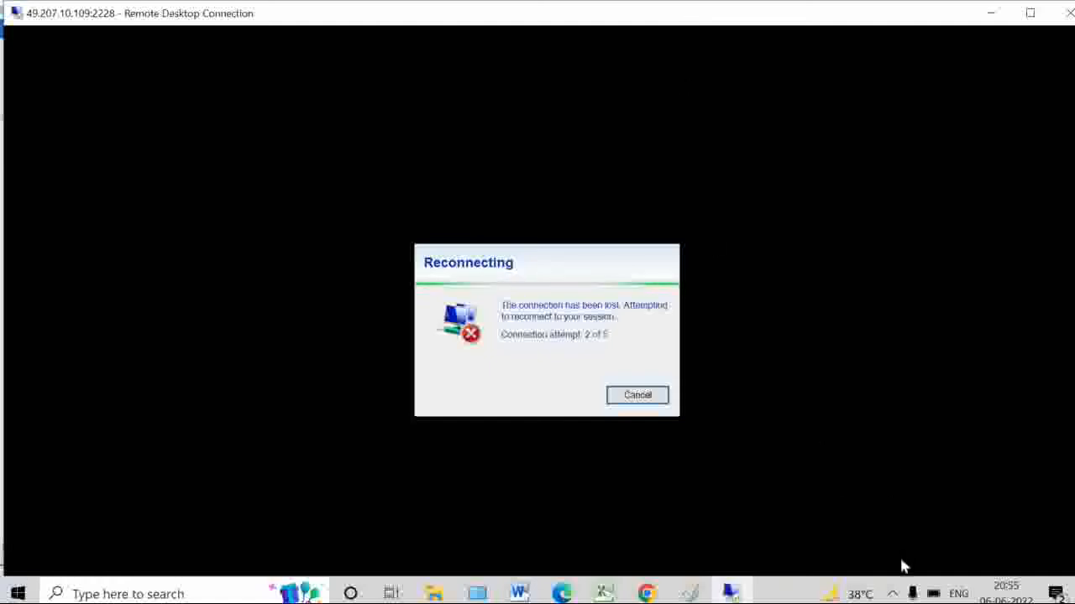
left_click(892, 594)
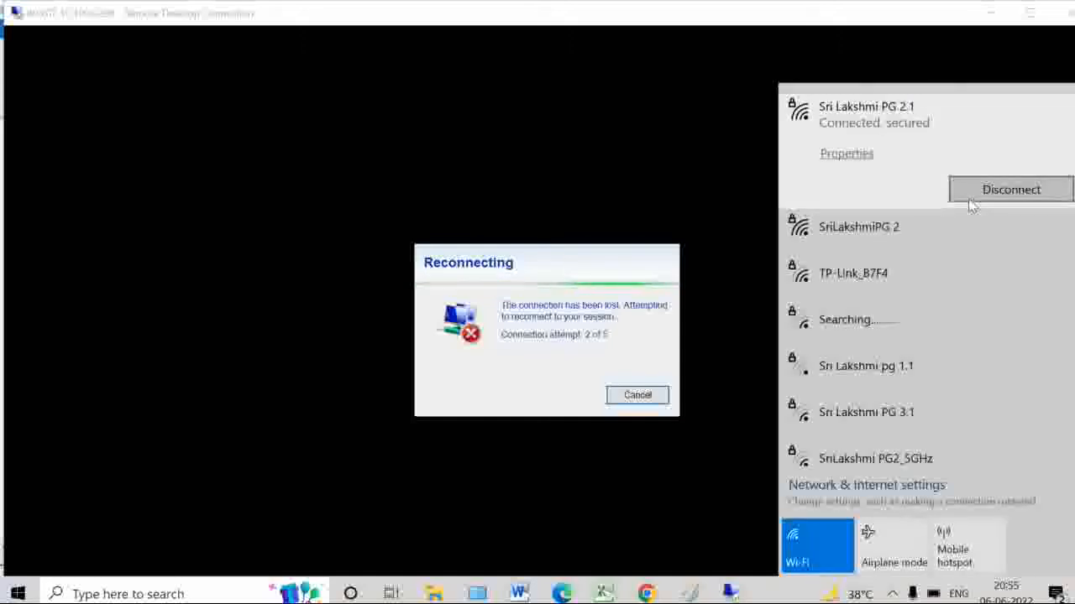
left_click(971, 206)
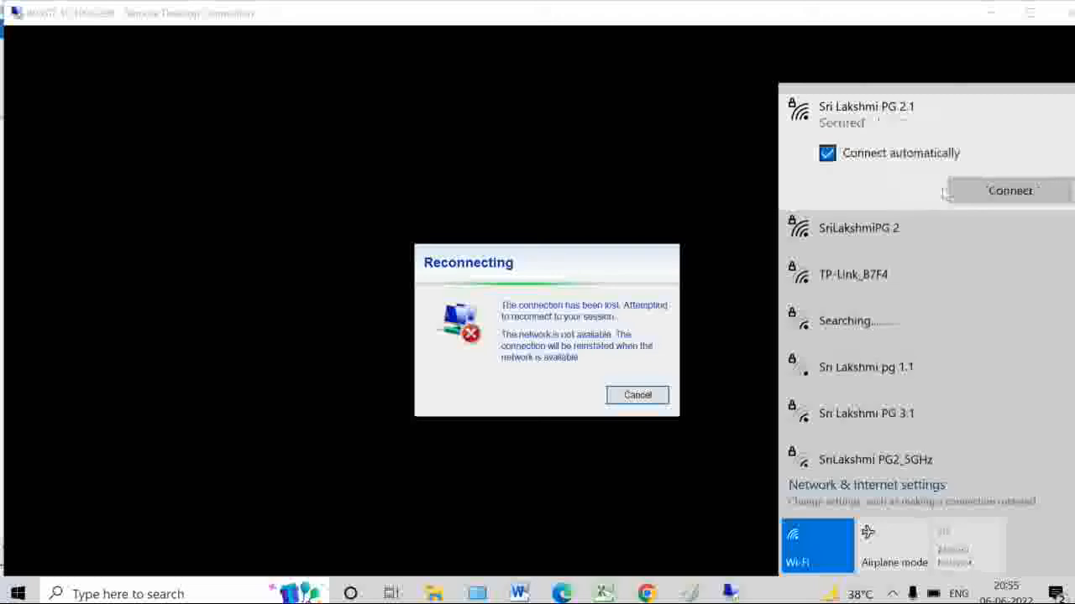
left_click(967, 195)
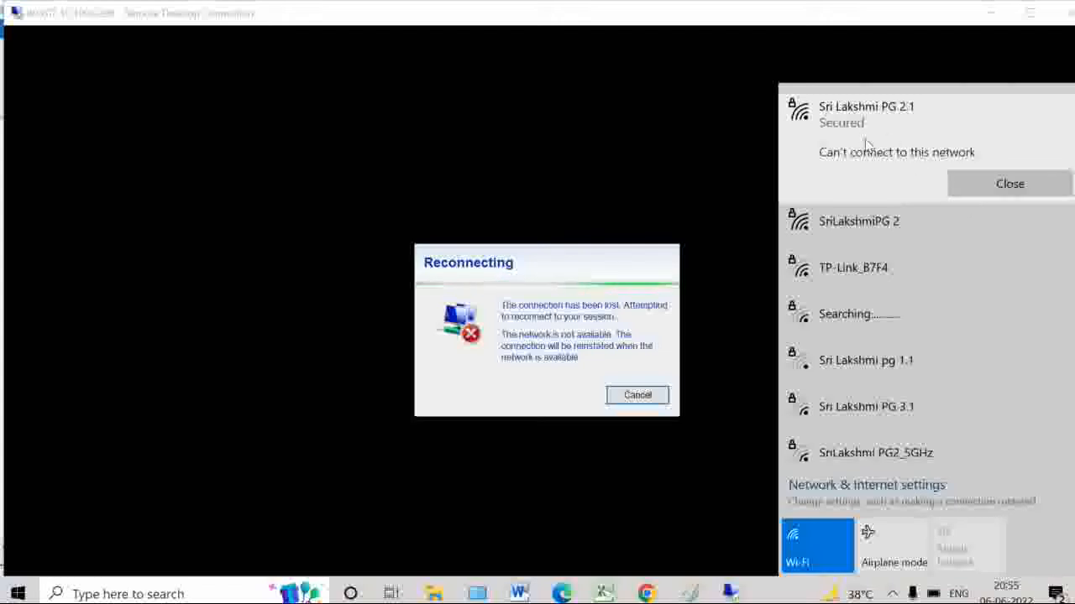
left_click(954, 188)
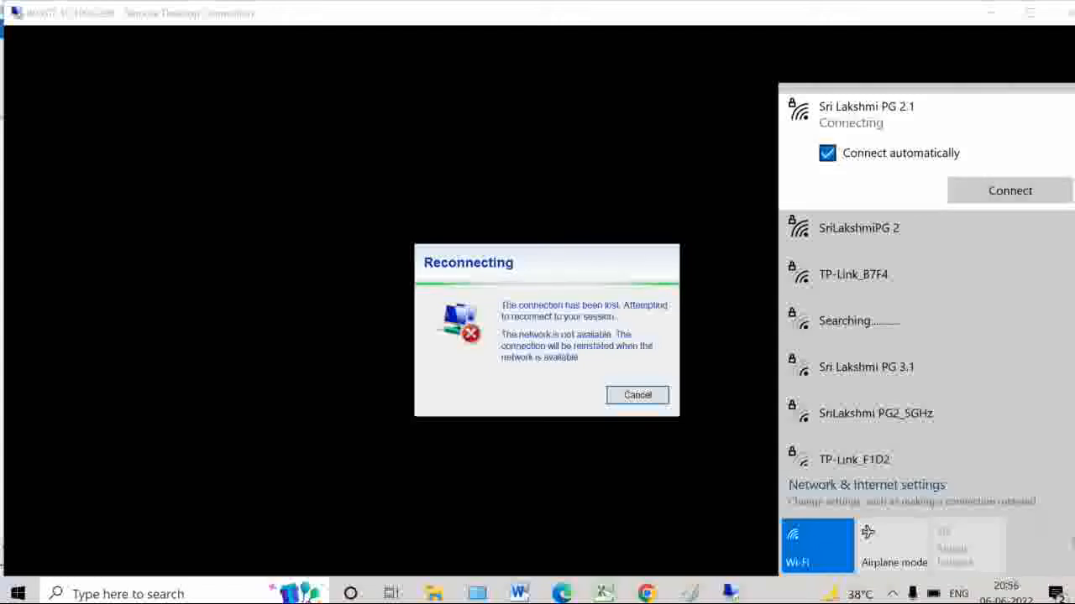
left_click(892, 594)
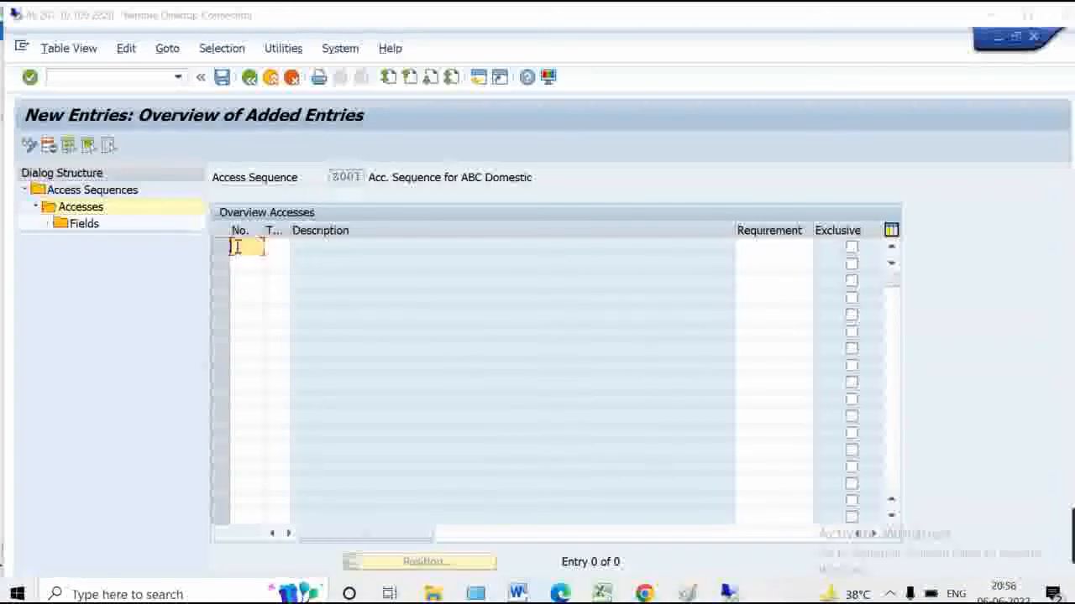
Add access 10 with condition table 800 to Z001, acknowledge the local-table notice, and open its Fields
type("10")
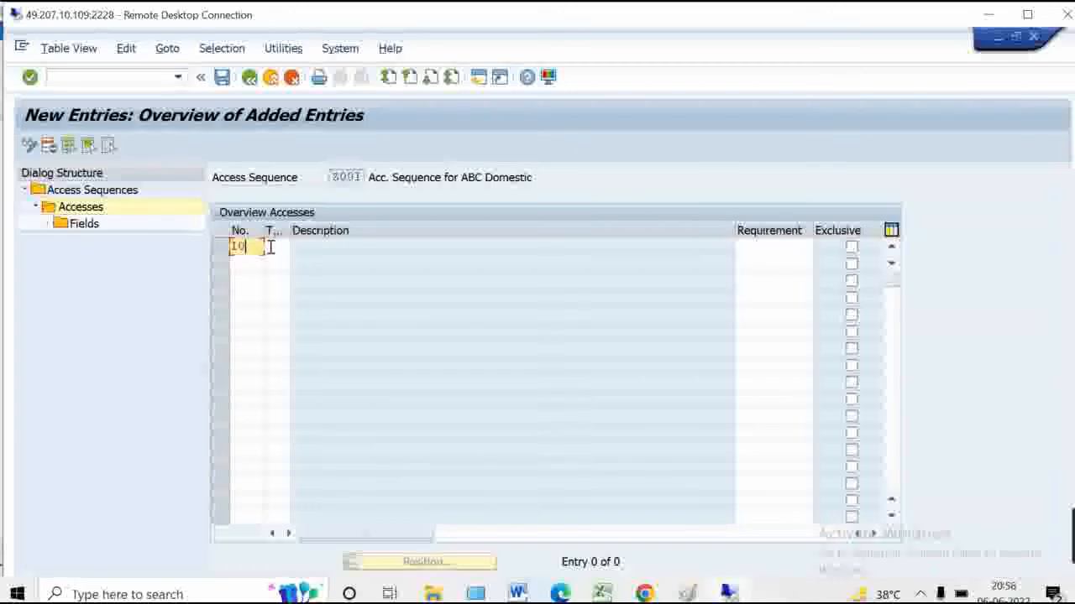
left_click(270, 246)
left_click_drag(316, 234, 313, 234)
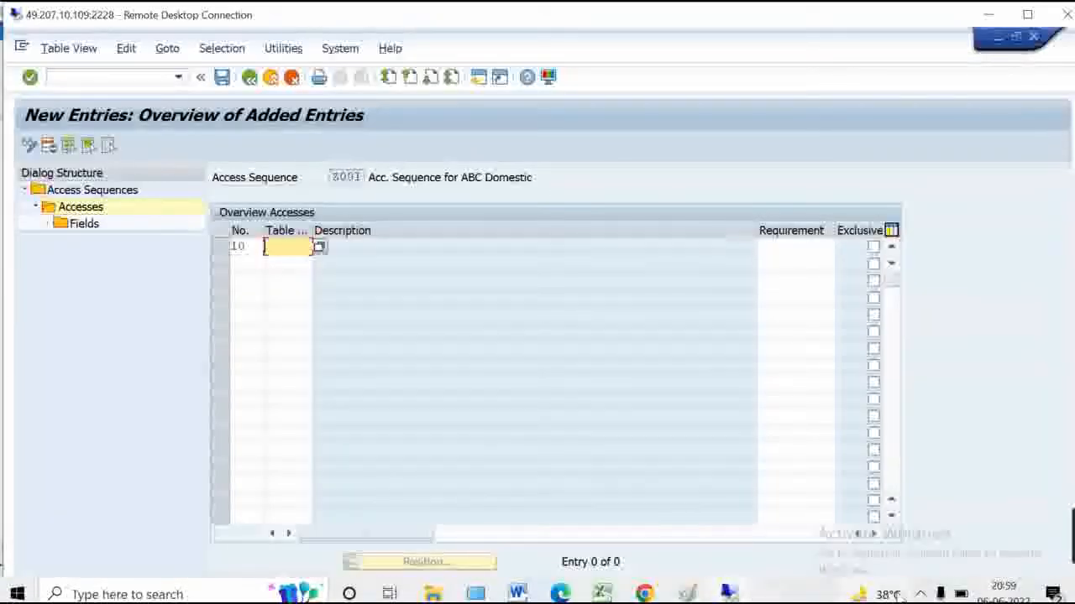
type("800")
key("Return")
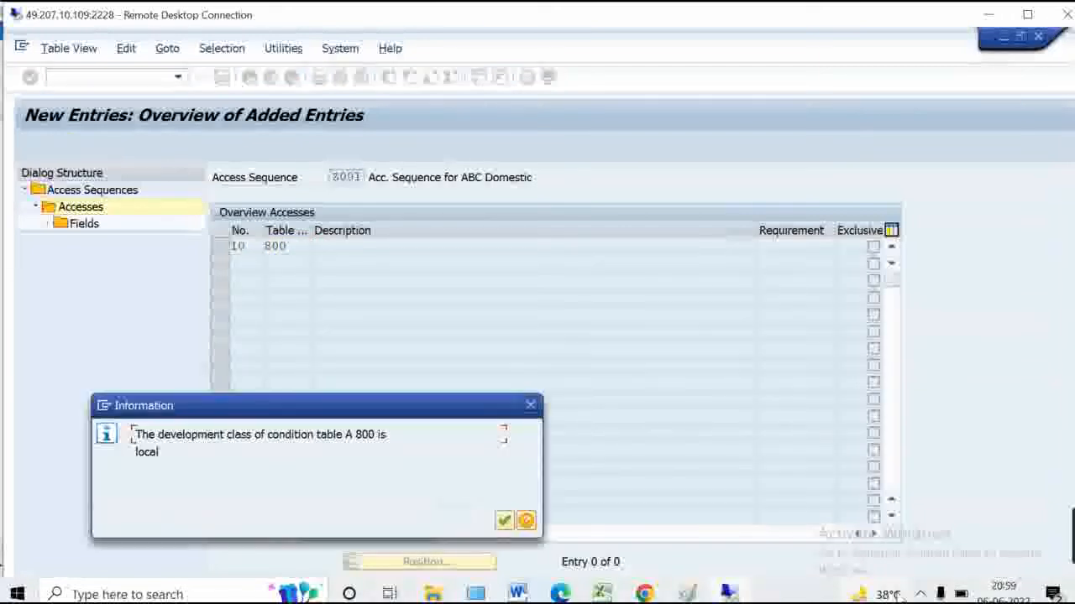
key("Return")
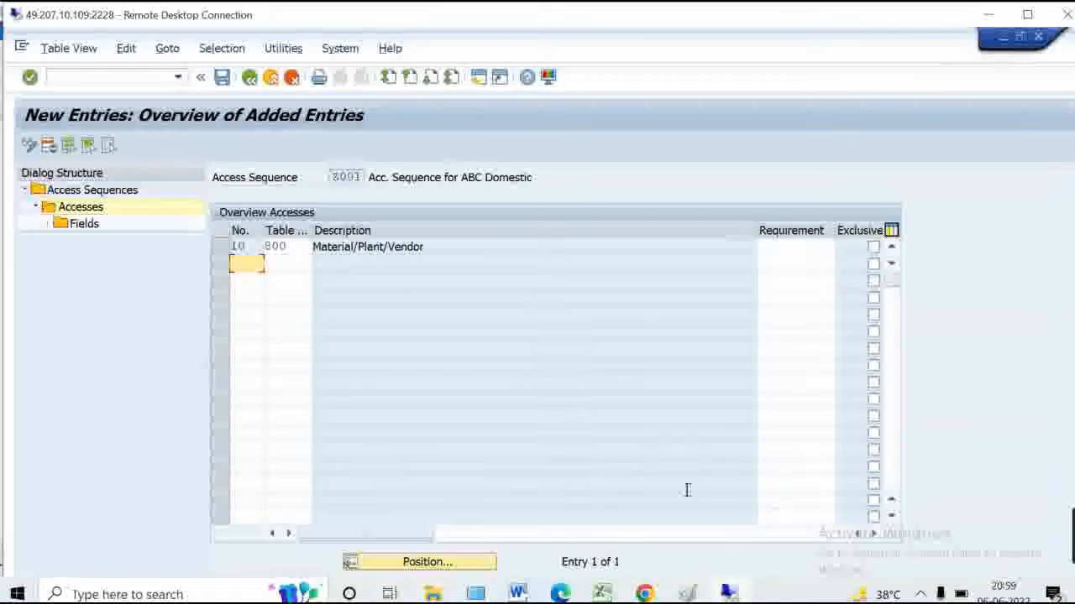
left_click(221, 248)
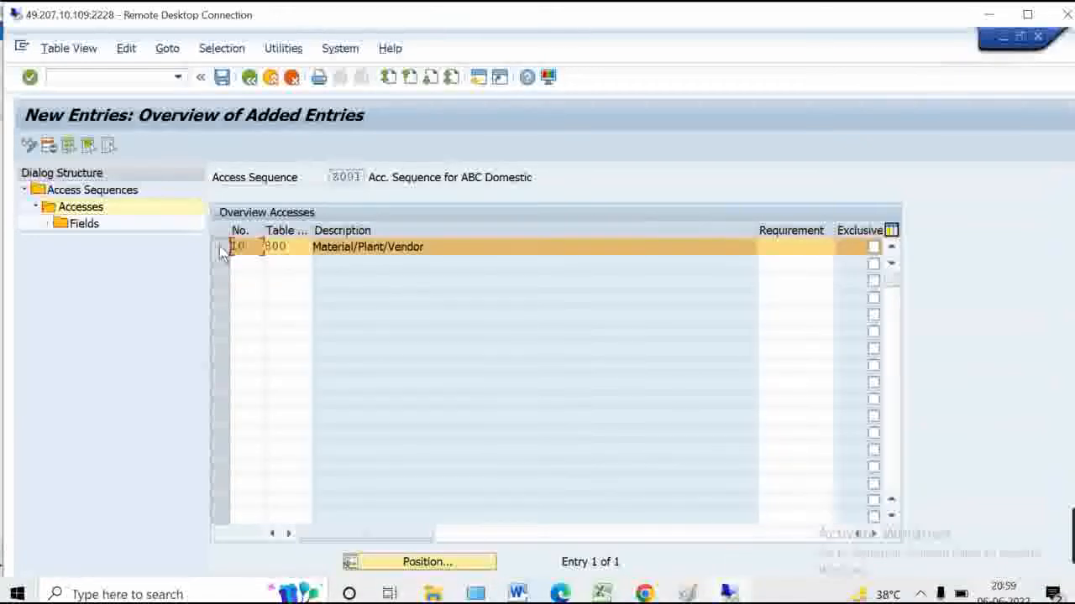
left_click(80, 225)
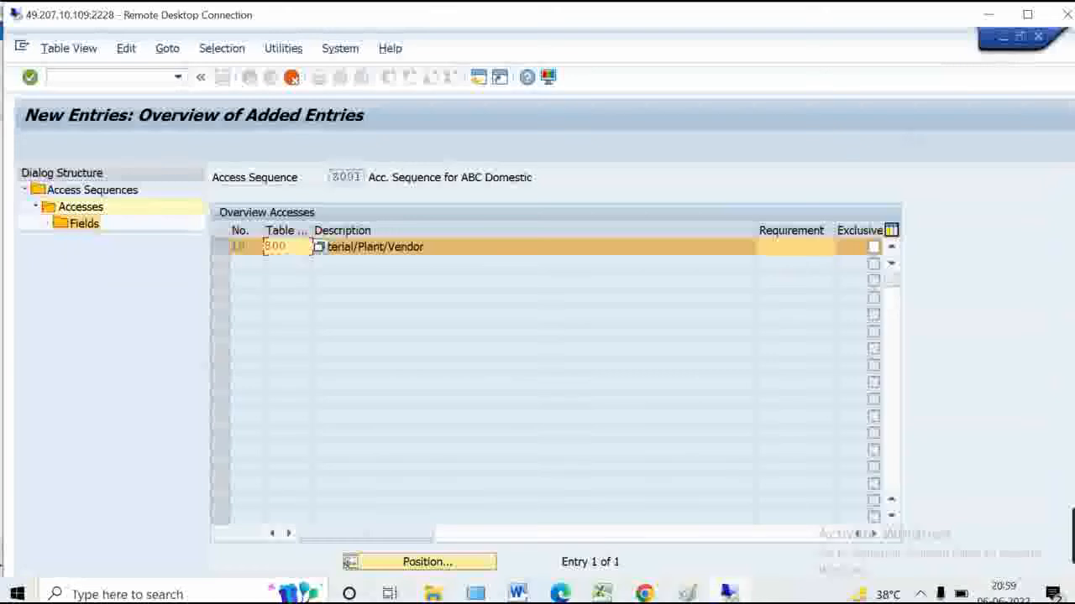
In full screen, review Material, Plant and Vendor mapped to MATNR, WERKS and LIFNR, then save
left_click(1027, 14)
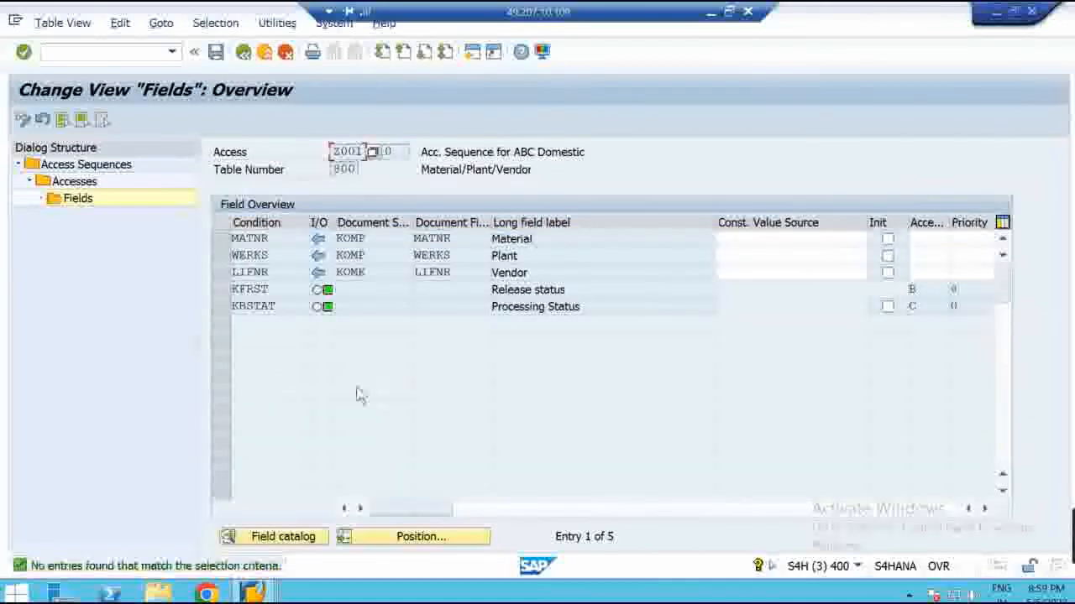
left_click(554, 241)
left_click(539, 259)
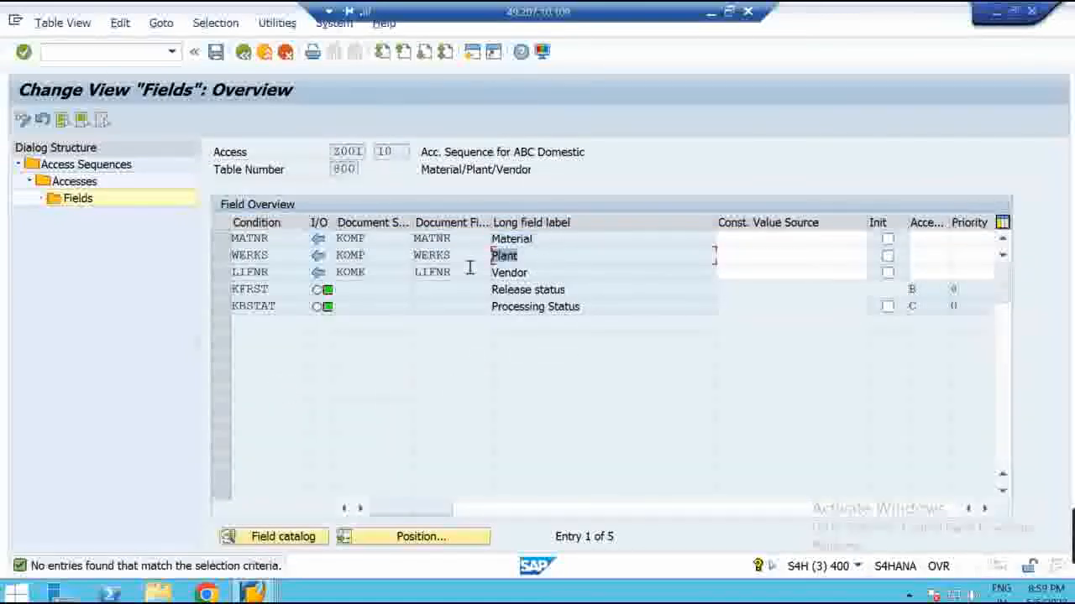
left_click(550, 274)
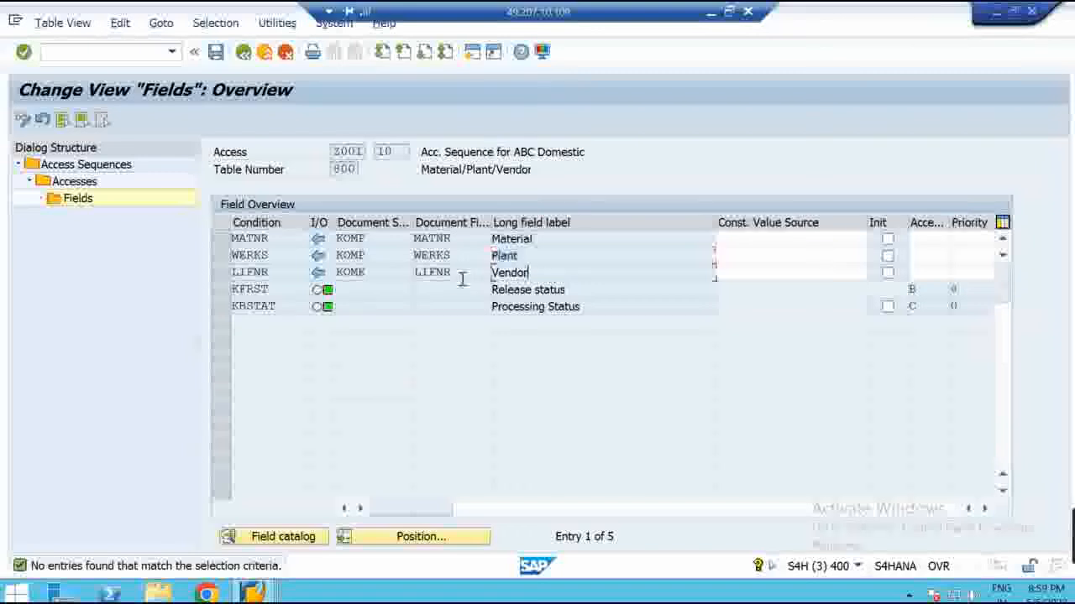
left_click(453, 238)
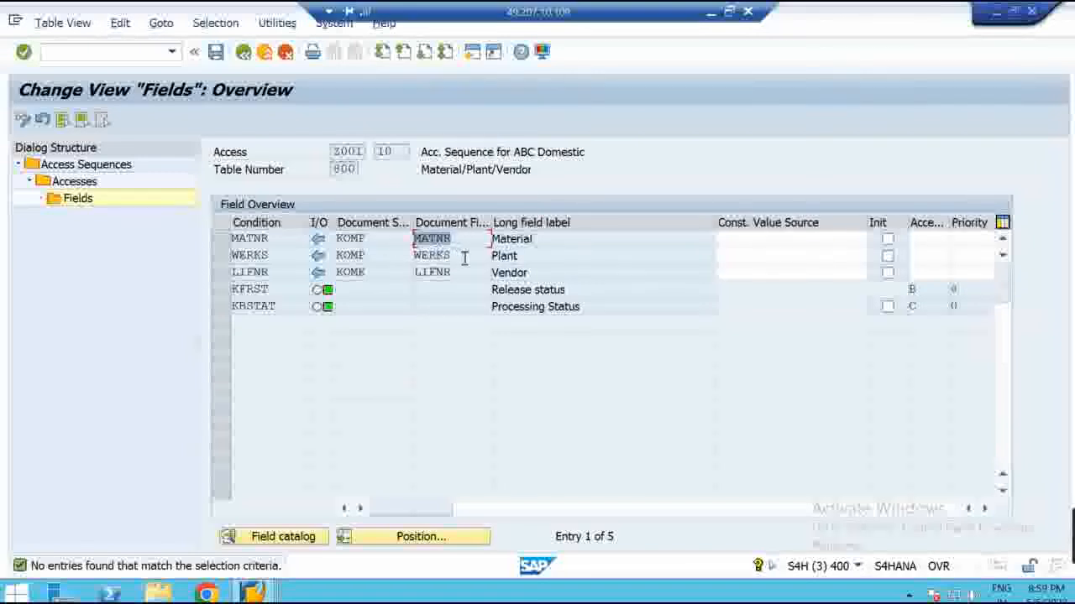
left_click(435, 256)
left_click(433, 273)
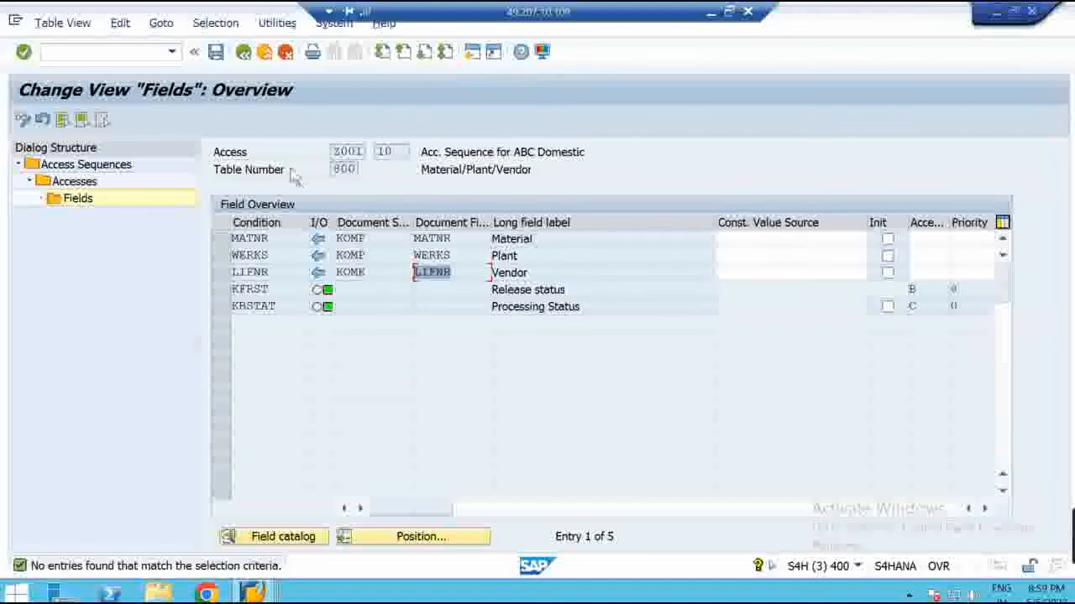
left_click(216, 53)
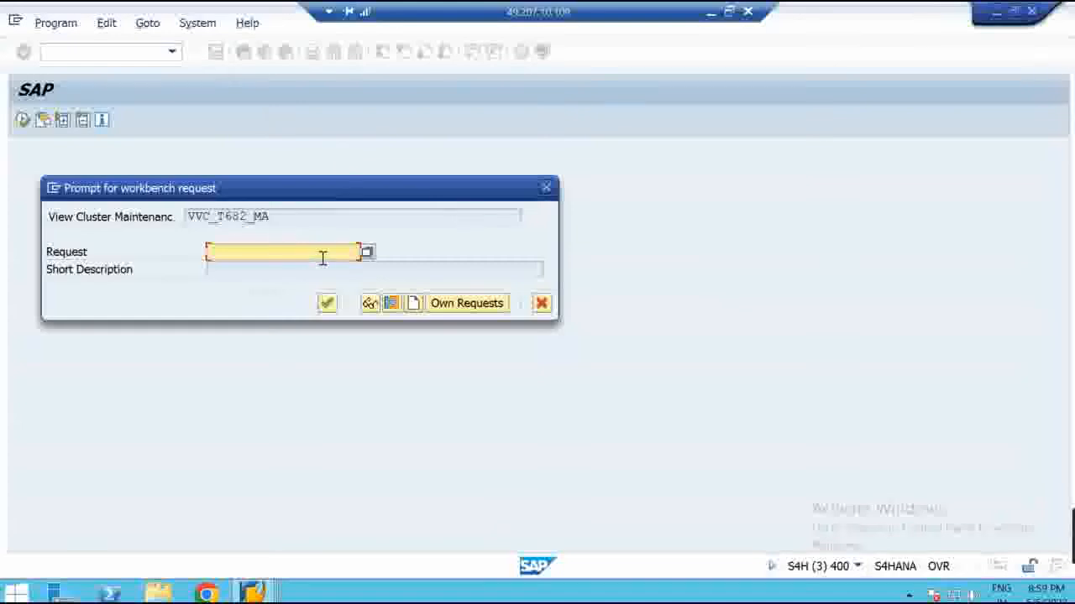
Create a new workbench request described 'MM_Acc. Seq' and confirm it to finish saving
left_click(413, 304)
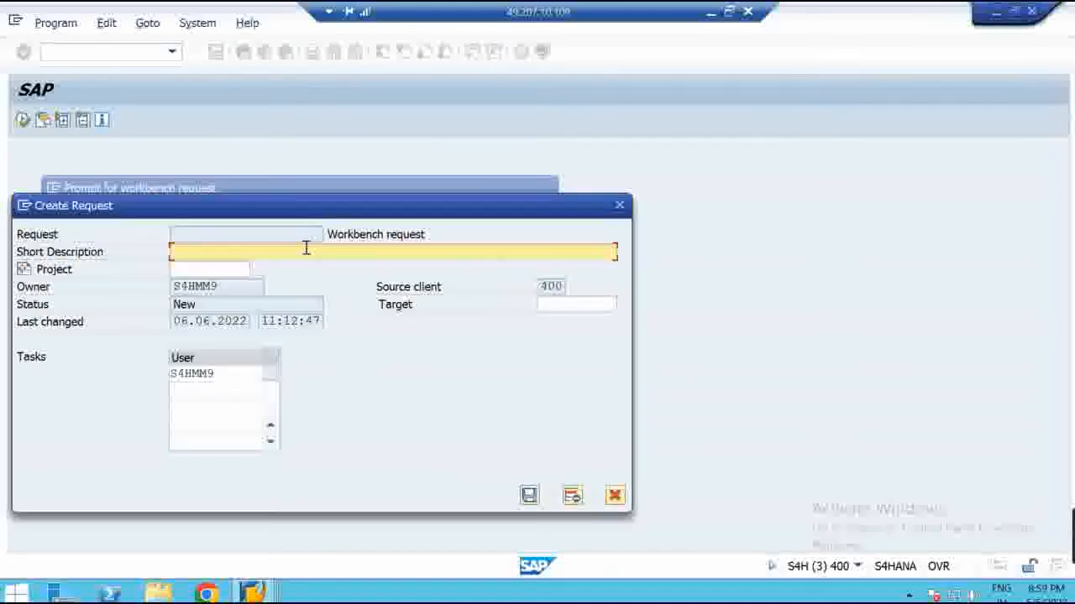
type("MM_Acc")
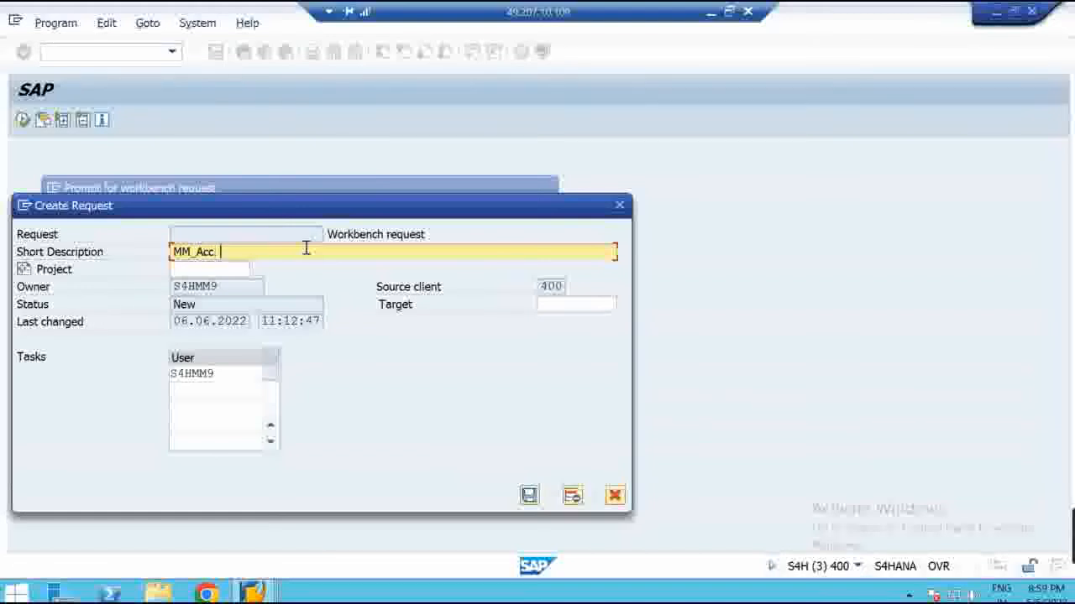
type(". Seq.")
key("Return")
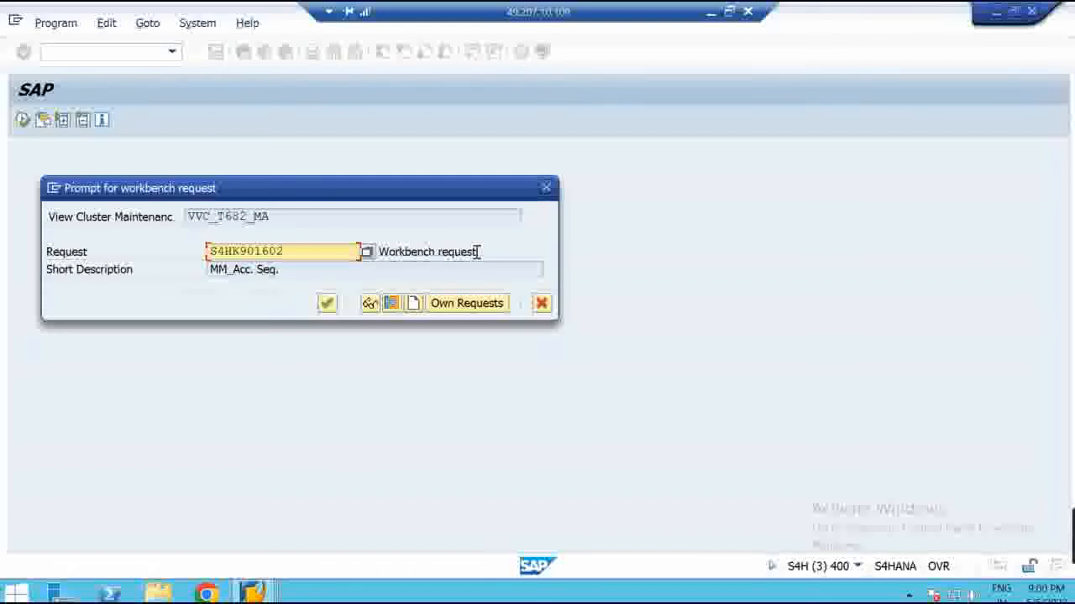
left_click(289, 270)
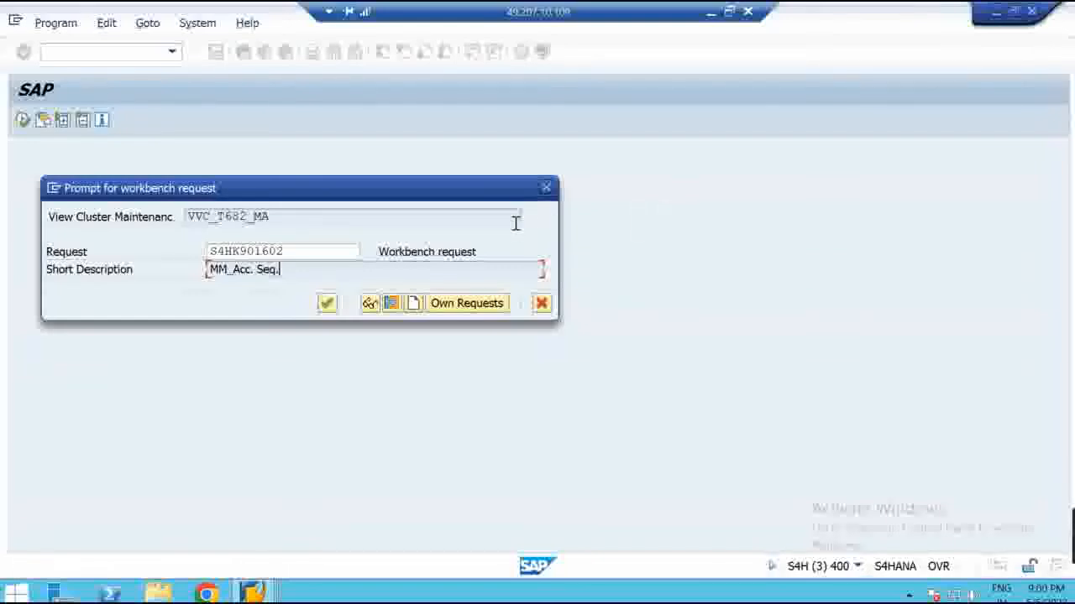
left_click(328, 304)
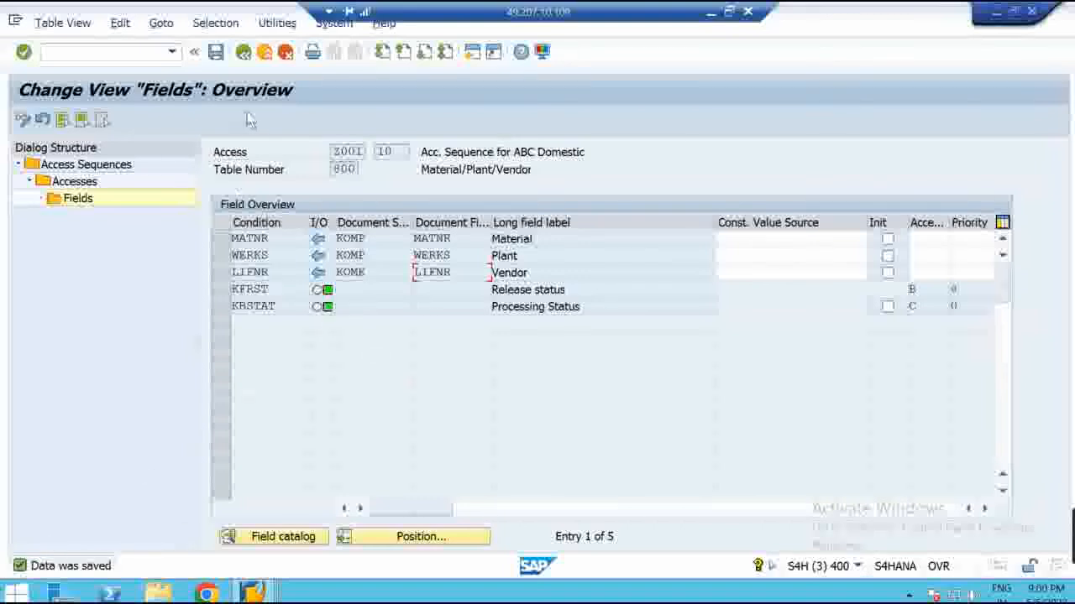
Back out to the access sequence overview and save once more
left_click(244, 53)
left_click(244, 53)
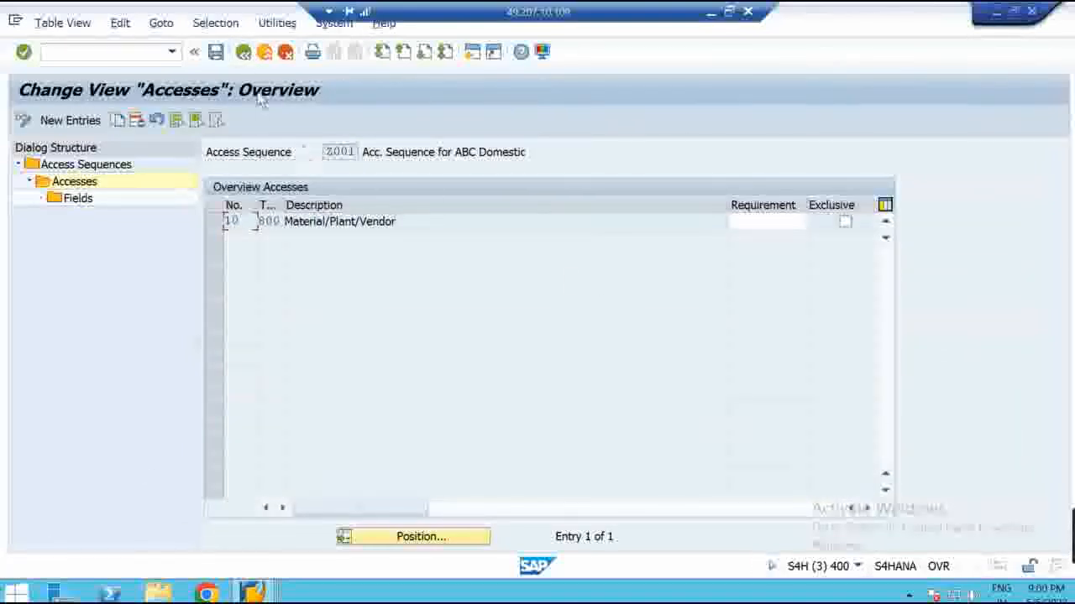
left_click(243, 53)
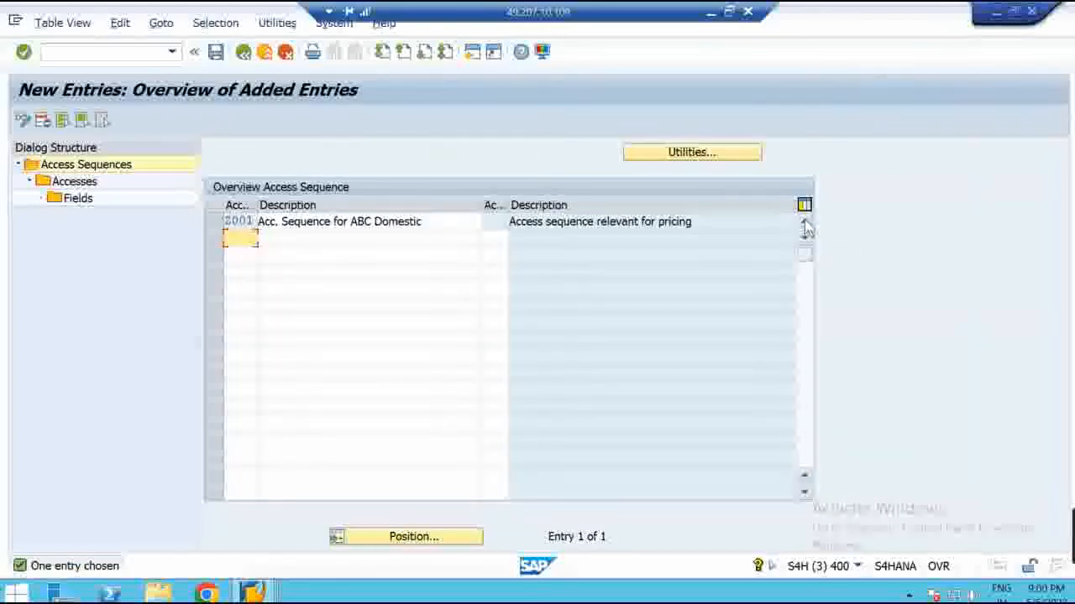
left_click(215, 54)
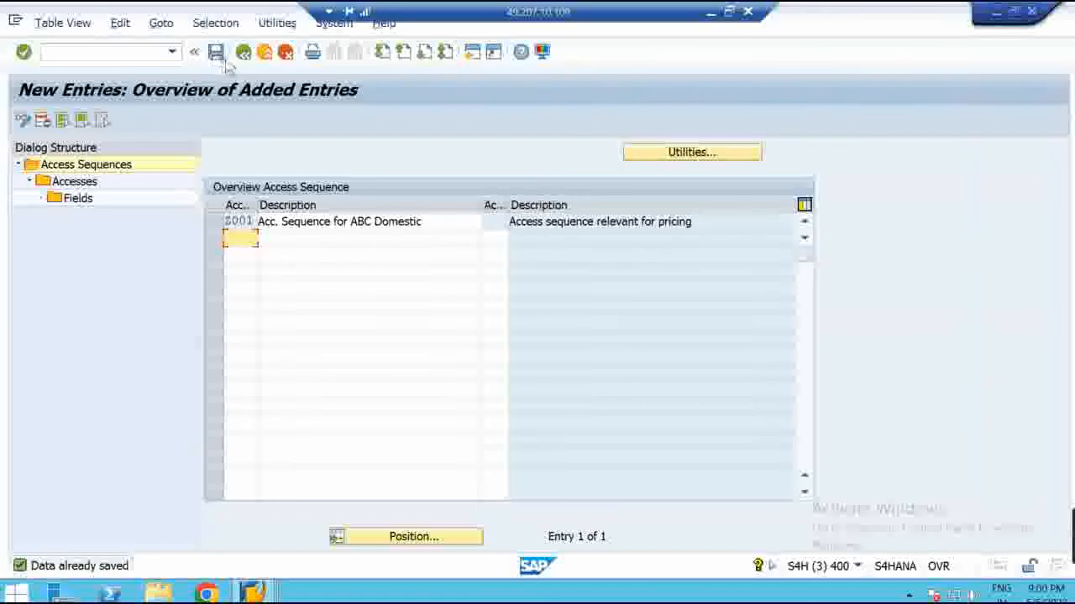
In Paint, label the pricing diagram with 'Z001' below the Access Sequence box
left_click(729, 12)
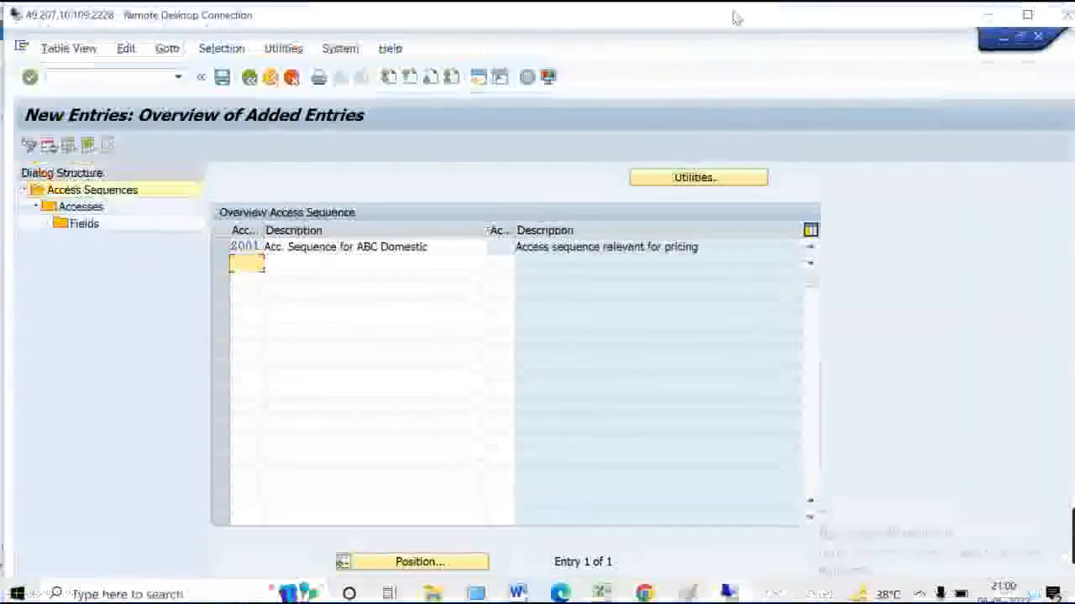
left_click(688, 592)
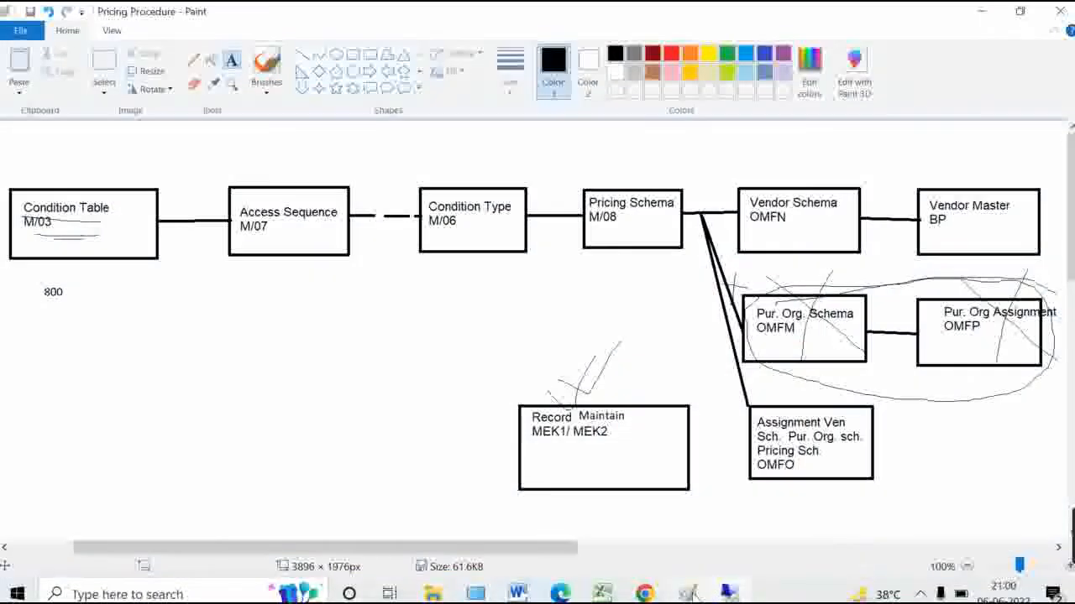
left_click(268, 292)
type("Z001")
left_click(566, 326)
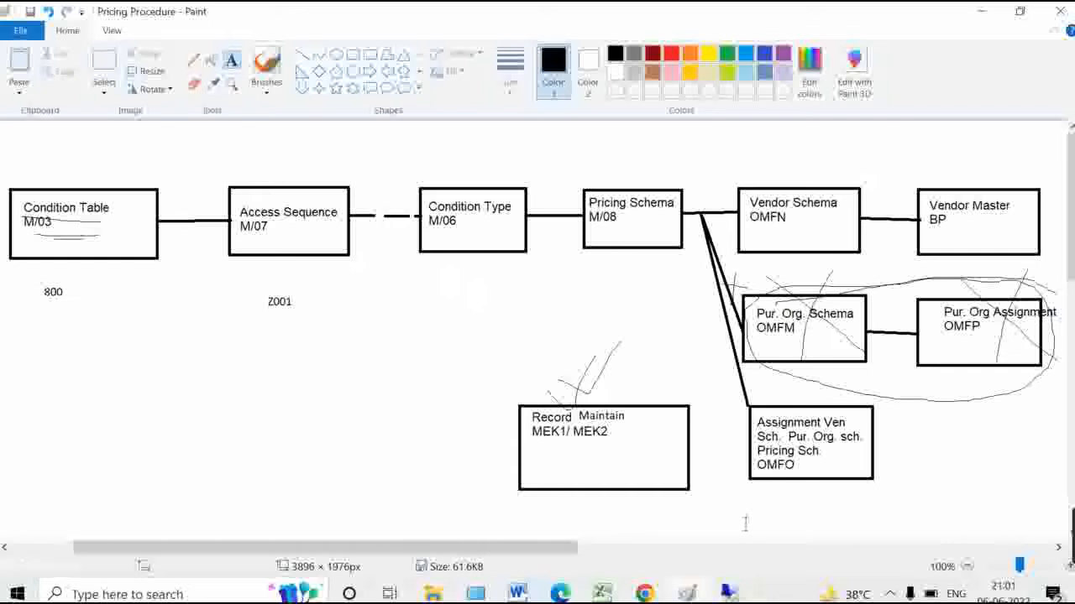
Back in SAP, run /nM/06 to open condition type maintenance
left_click(727, 594)
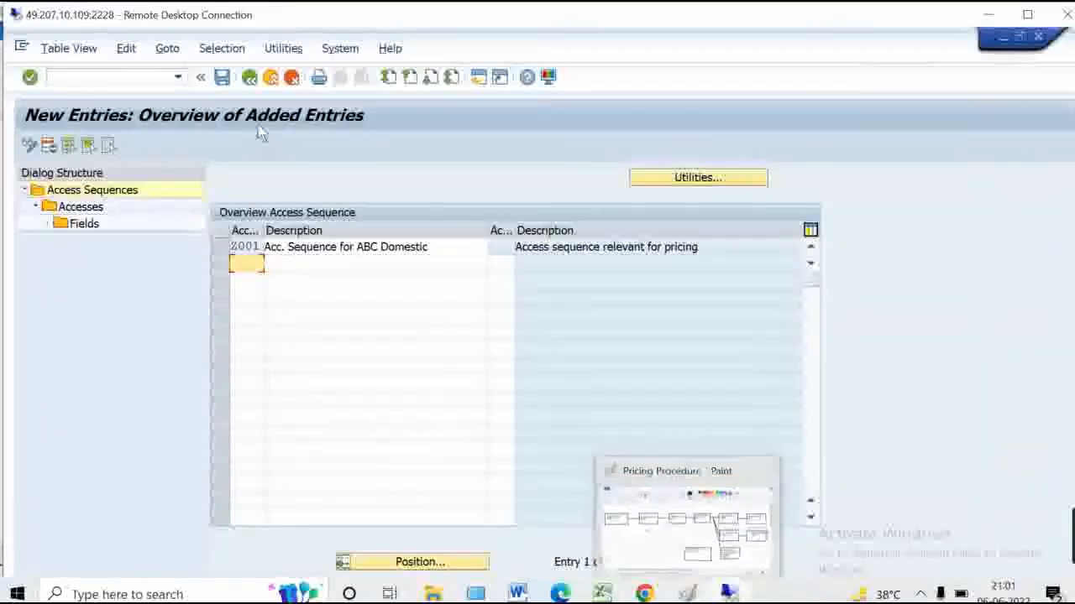
left_click(147, 78)
type("/nm/06")
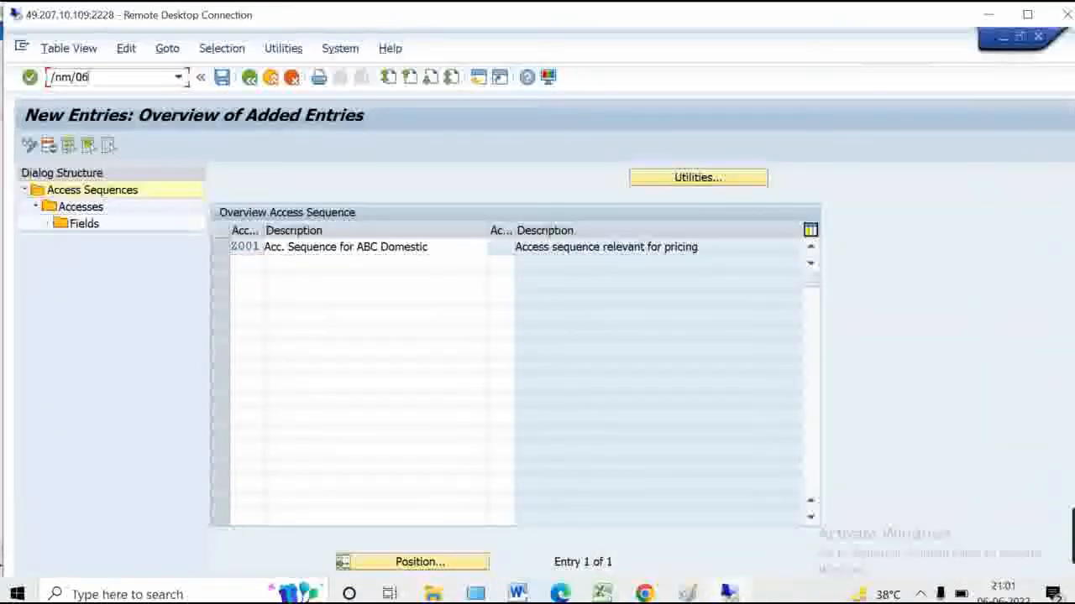
key("Return")
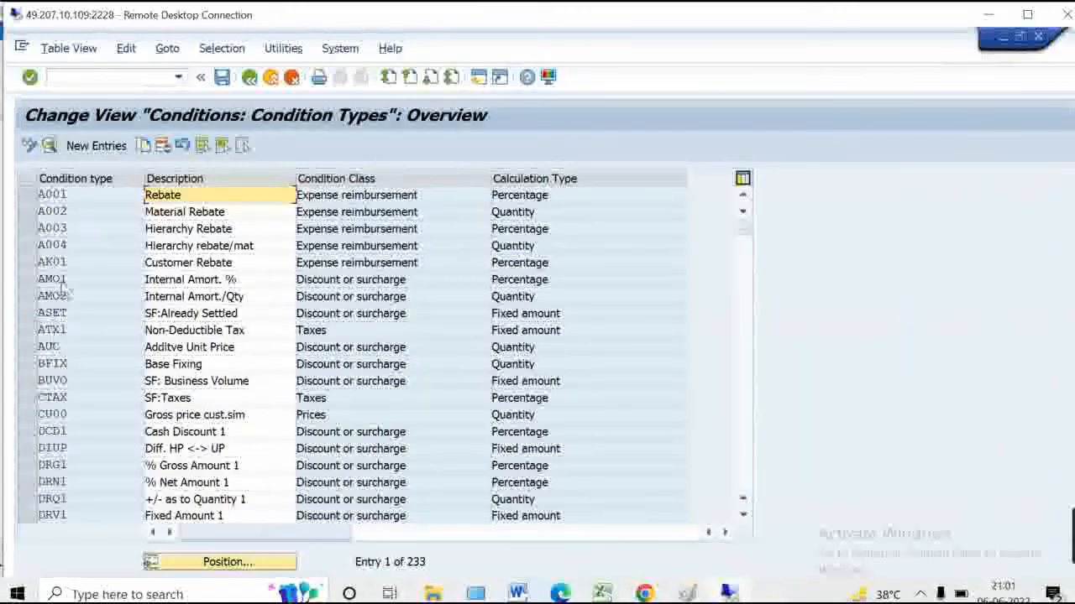
Position the condition types list on PB00 Gross Price and switch the remote session to full screen
left_click(63, 195)
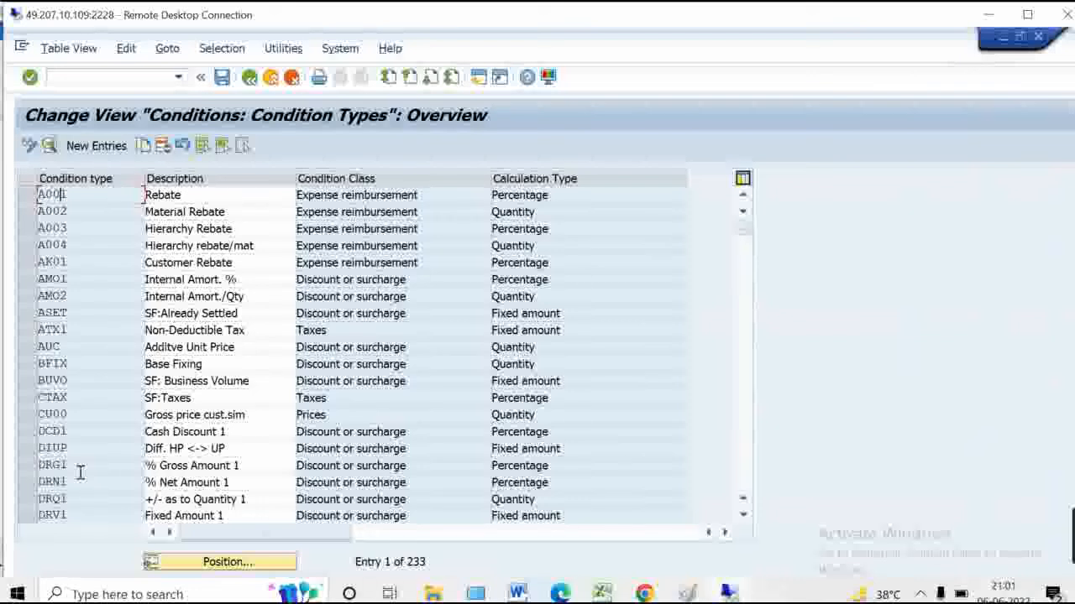
left_click(206, 562)
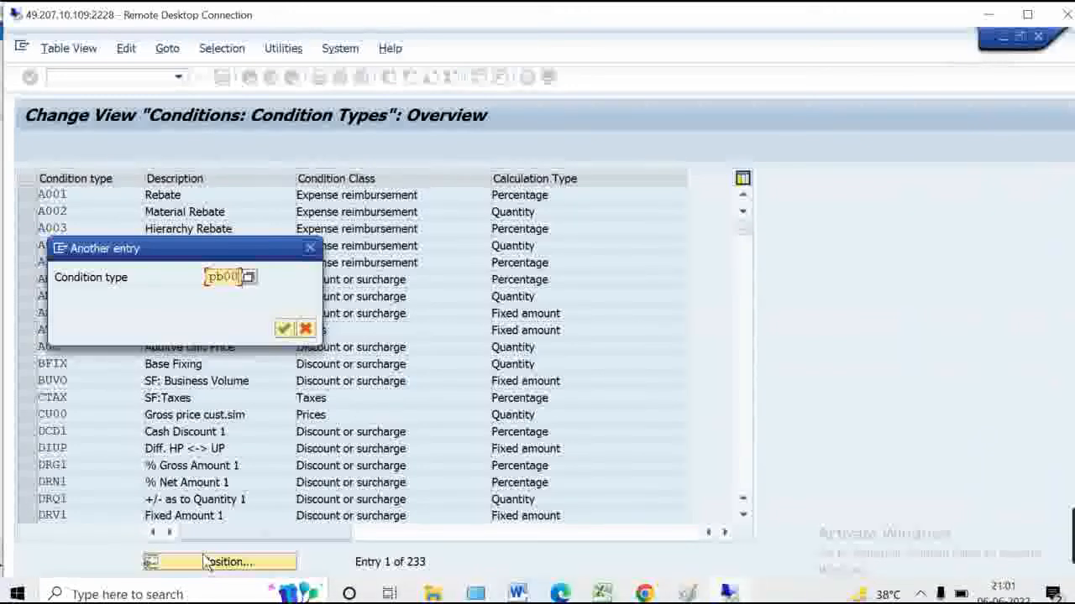
key("Return")
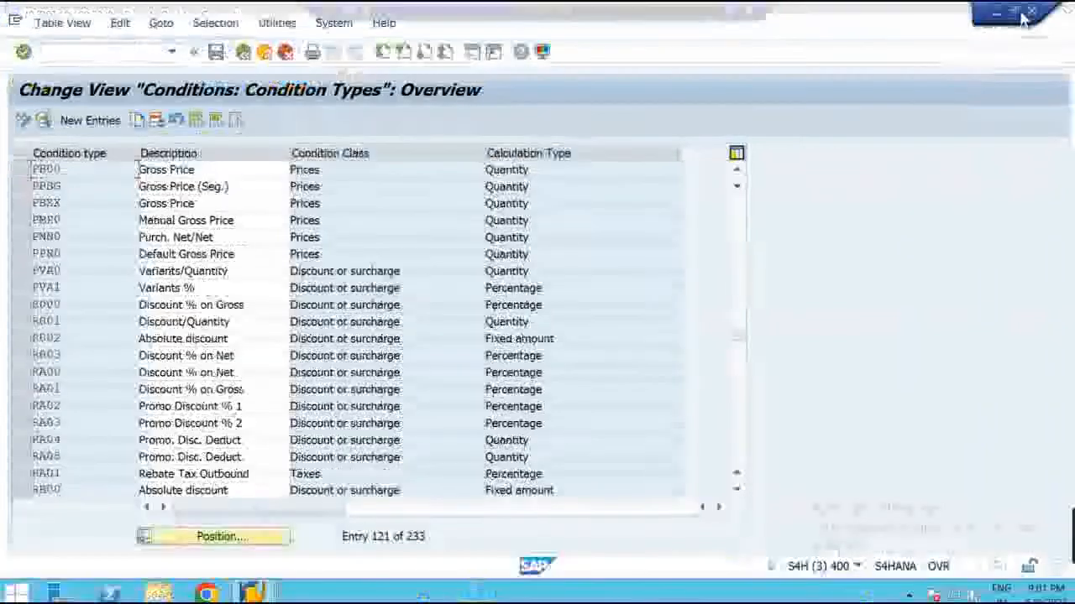
left_click(1027, 14)
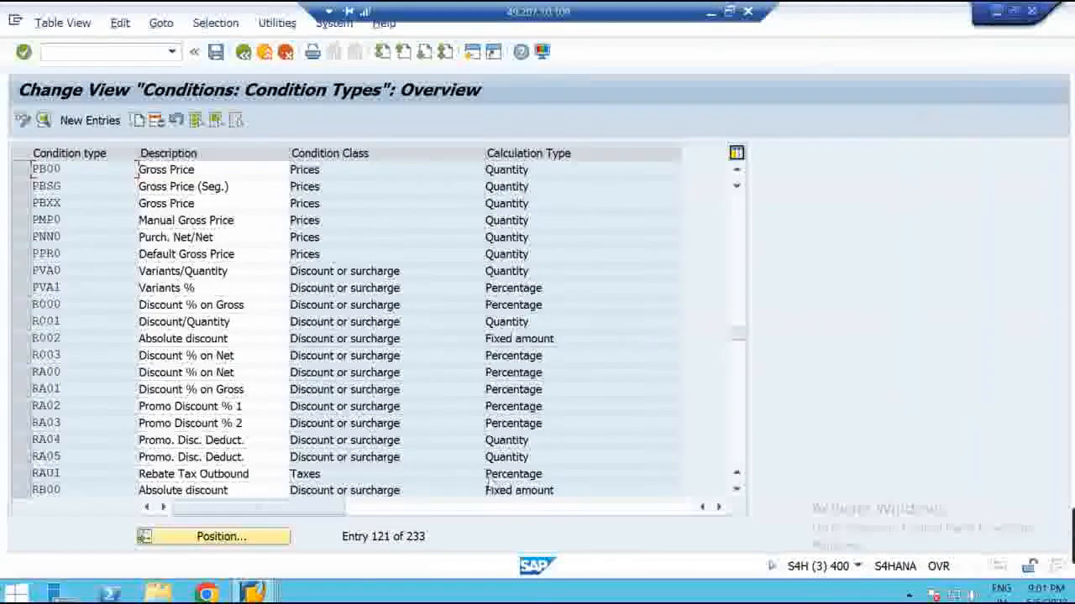
Switch to Create Purchase Order and inspect the PBXX Gross Price condition and its empty amount
mouse_move(256, 593)
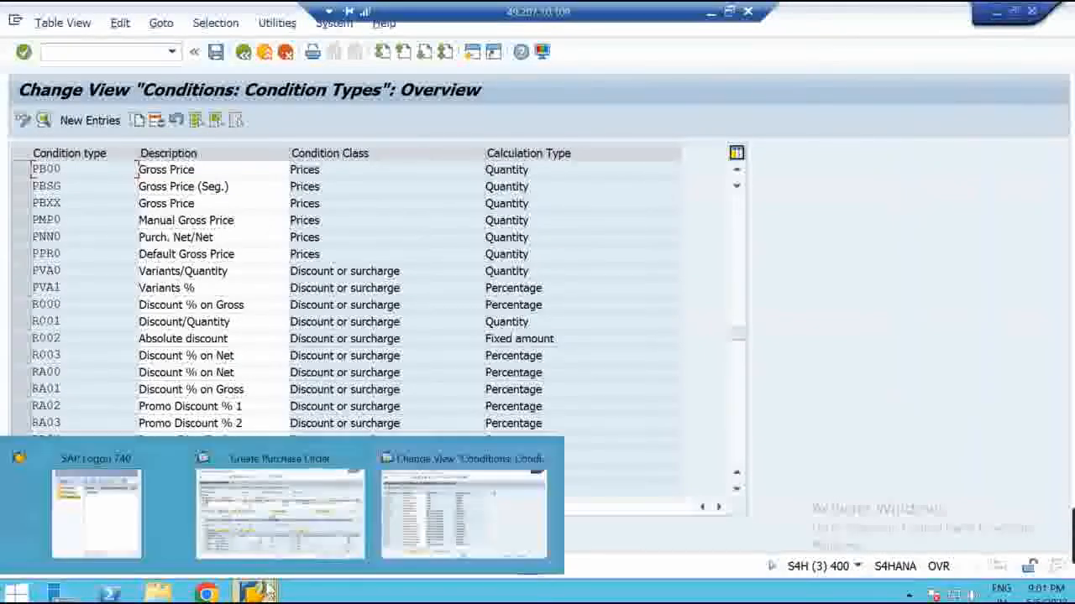
left_click(319, 513)
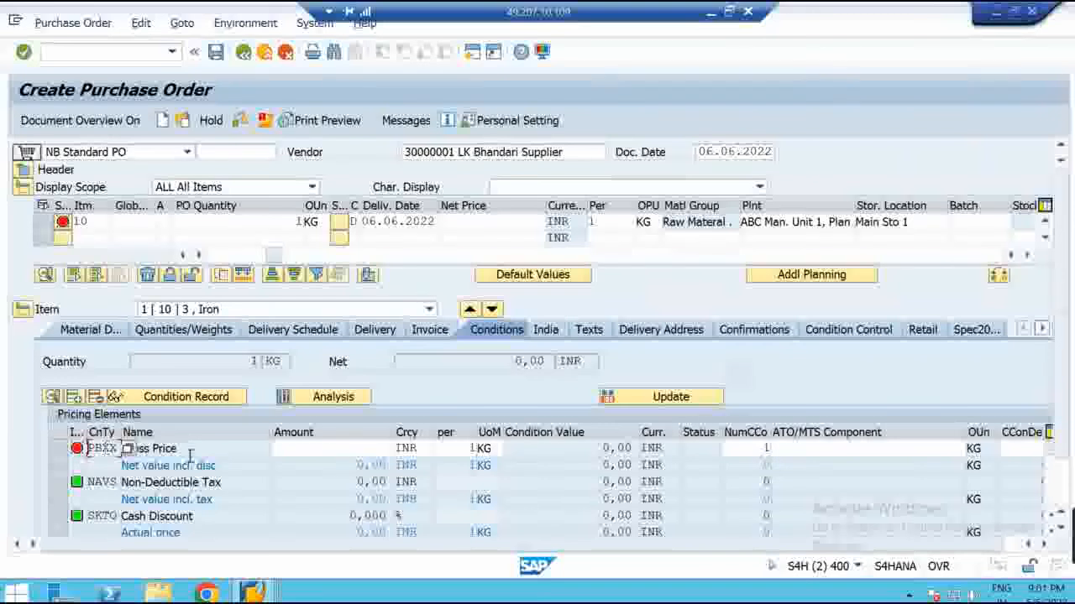
left_click(216, 450)
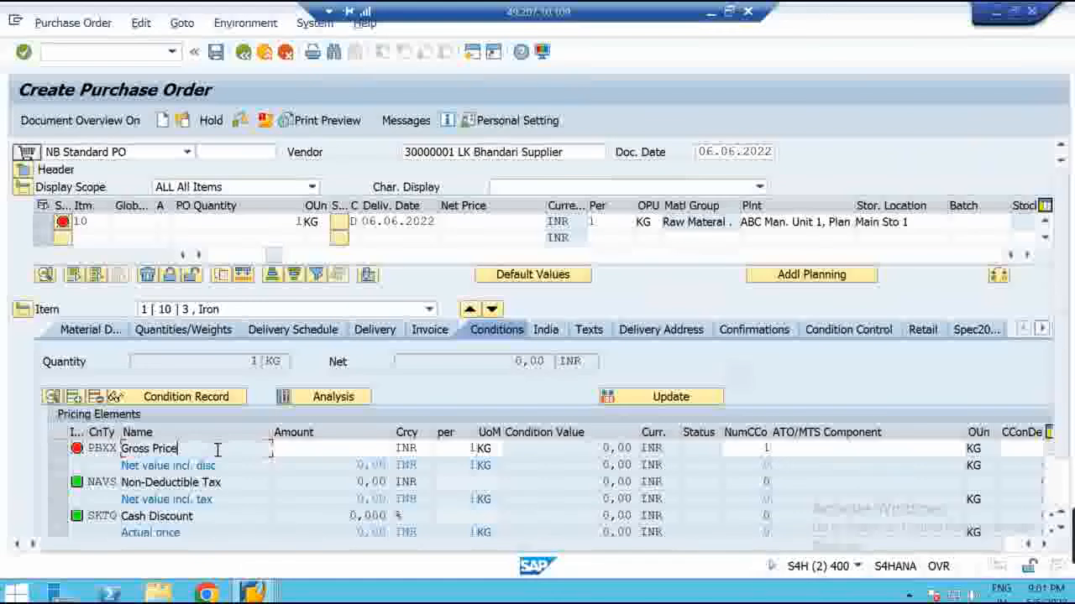
left_click(296, 447)
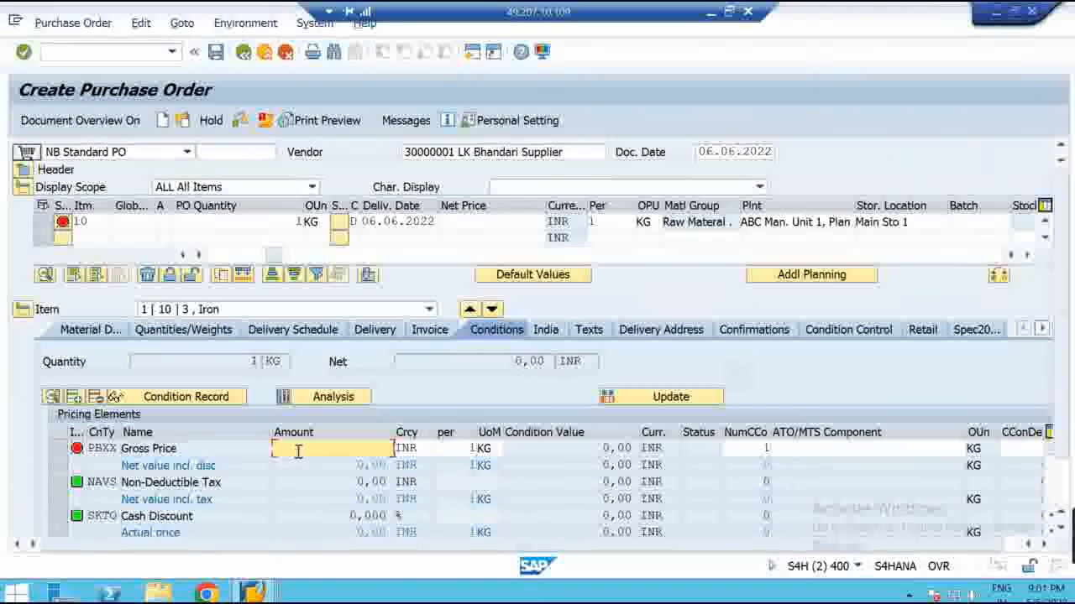
left_click(114, 452)
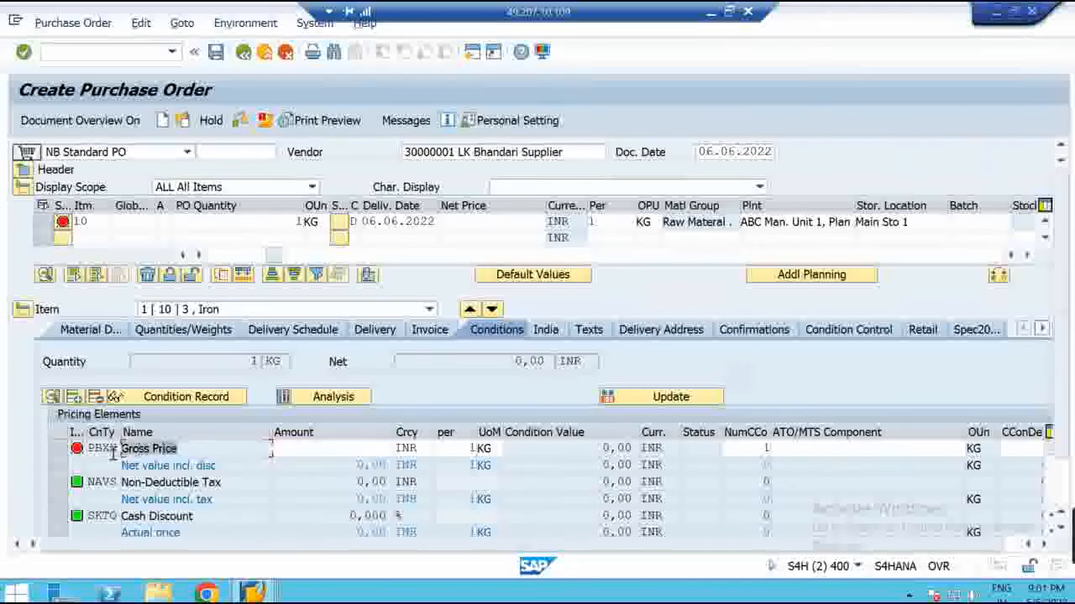
left_click(117, 449)
left_click_drag(117, 449, 89, 449)
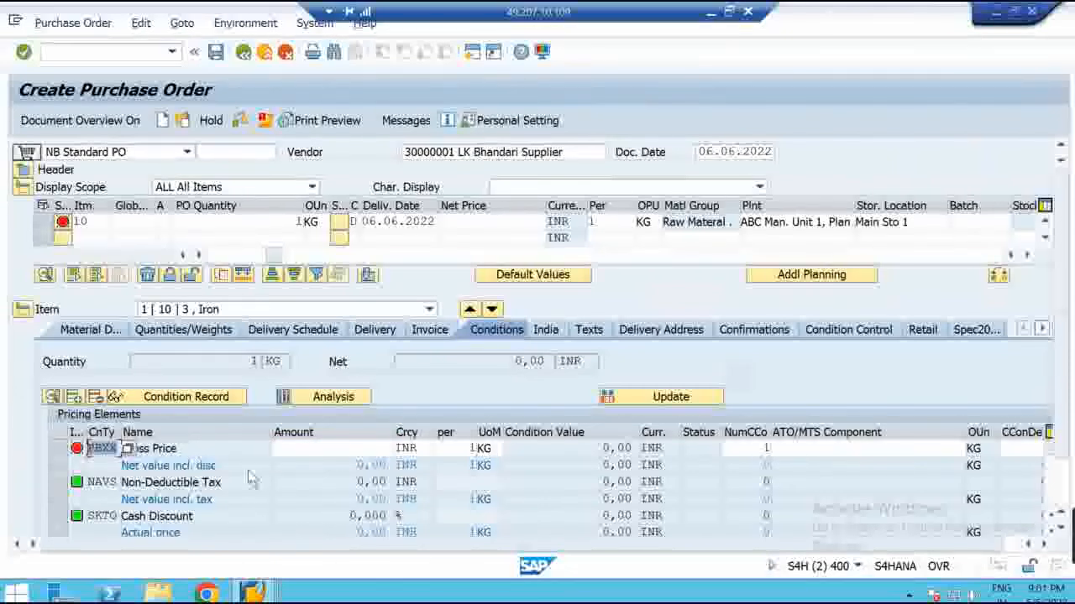
Inspect the NAVS Non-Deductible Tax and SKTO Cash Discount (0,000) conditions
left_click(343, 484)
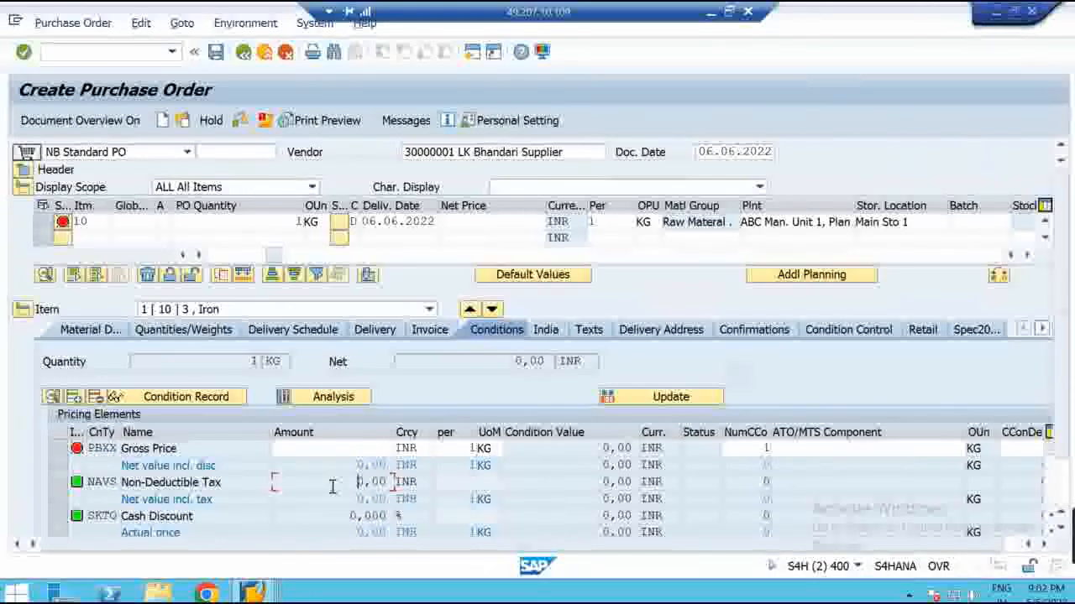
double_click(116, 482)
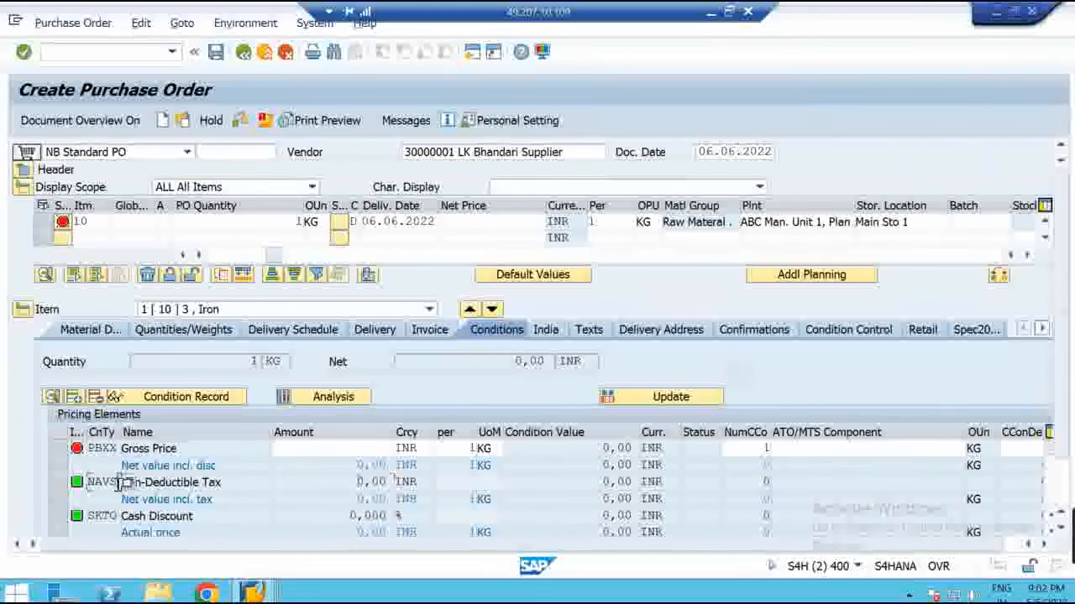
left_click_drag(351, 515, 391, 515)
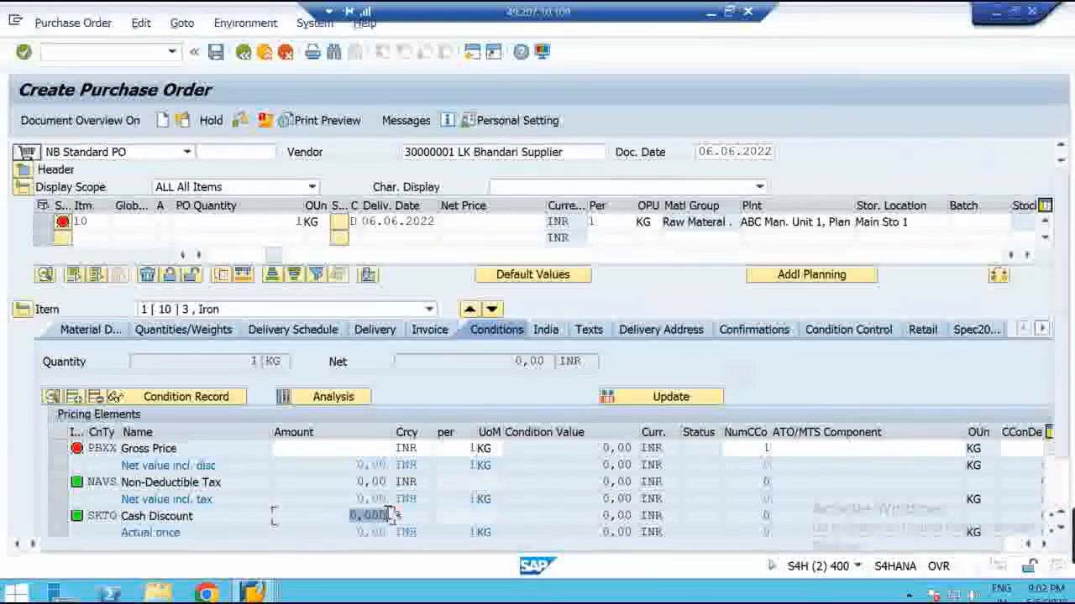
left_click(102, 515)
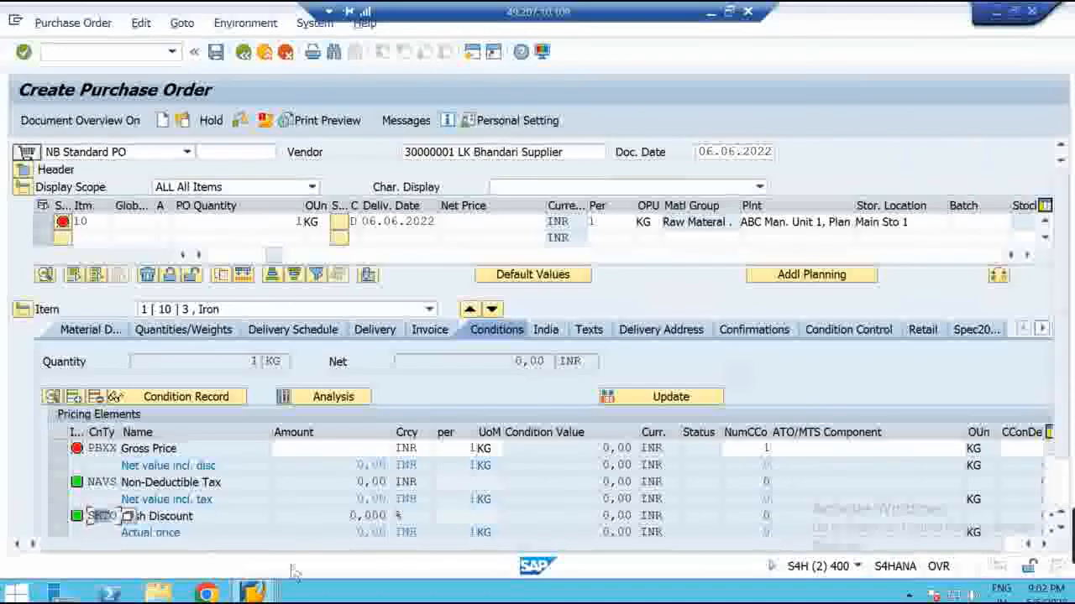
left_click(252, 593)
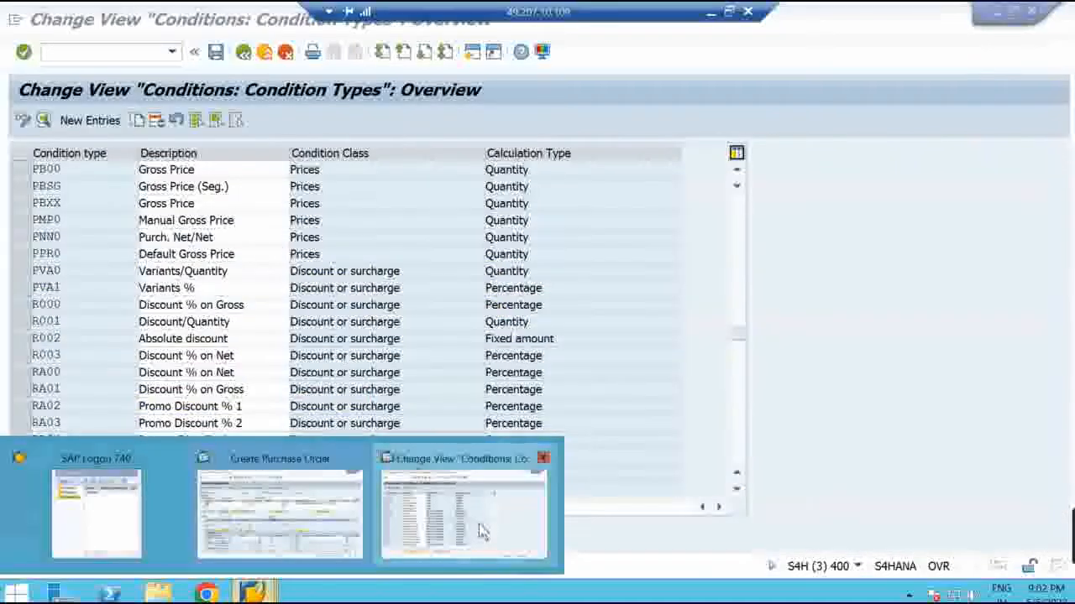
Select the PB00, PBXX, RA00 and RB00 rows, then leave only PB00 selected
left_click(483, 531)
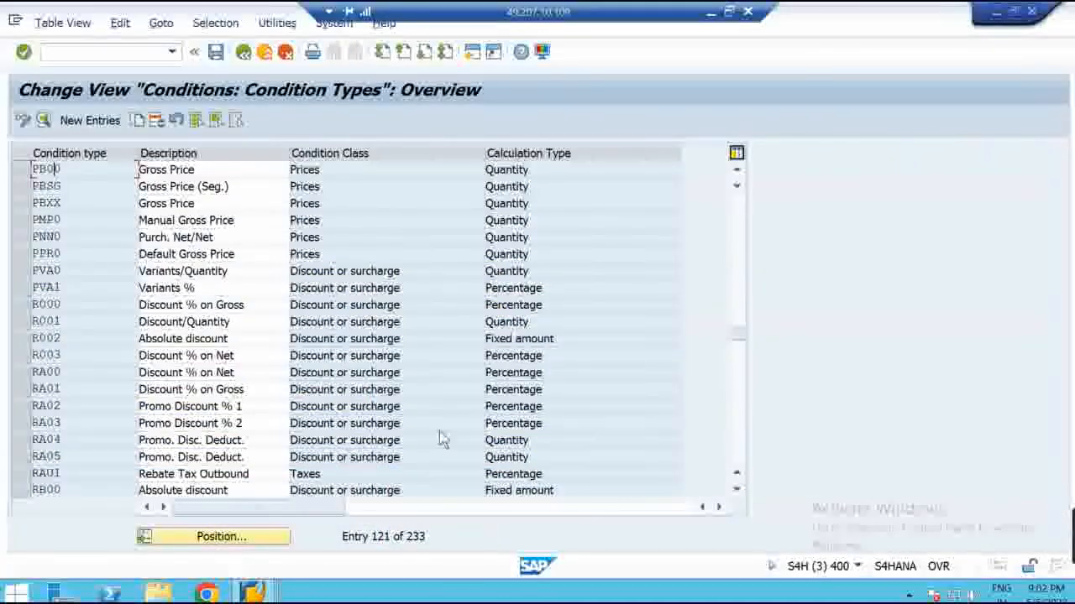
left_click(83, 169)
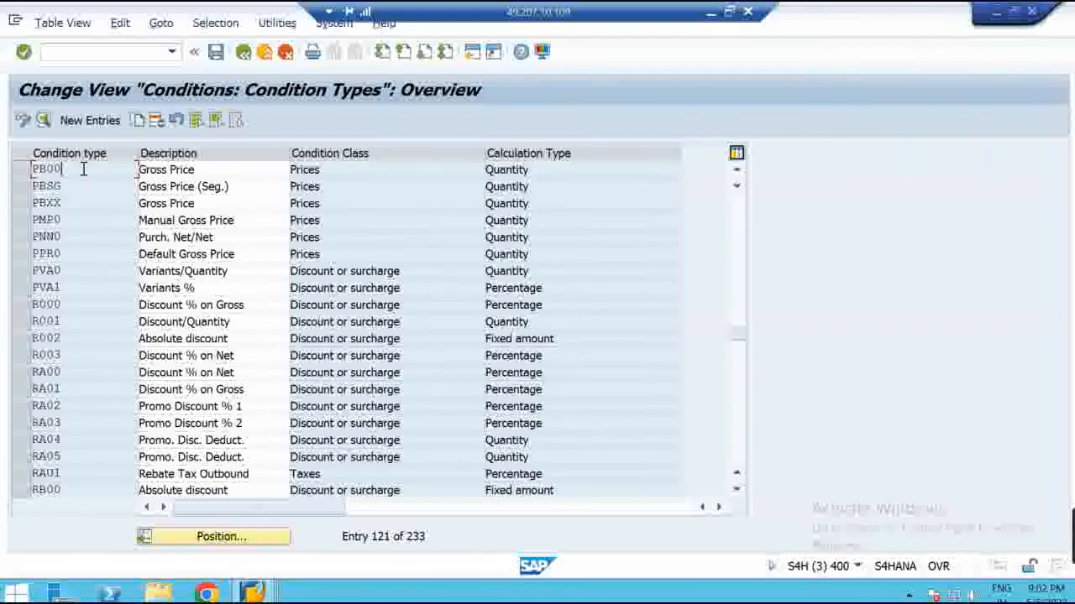
left_click(19, 173)
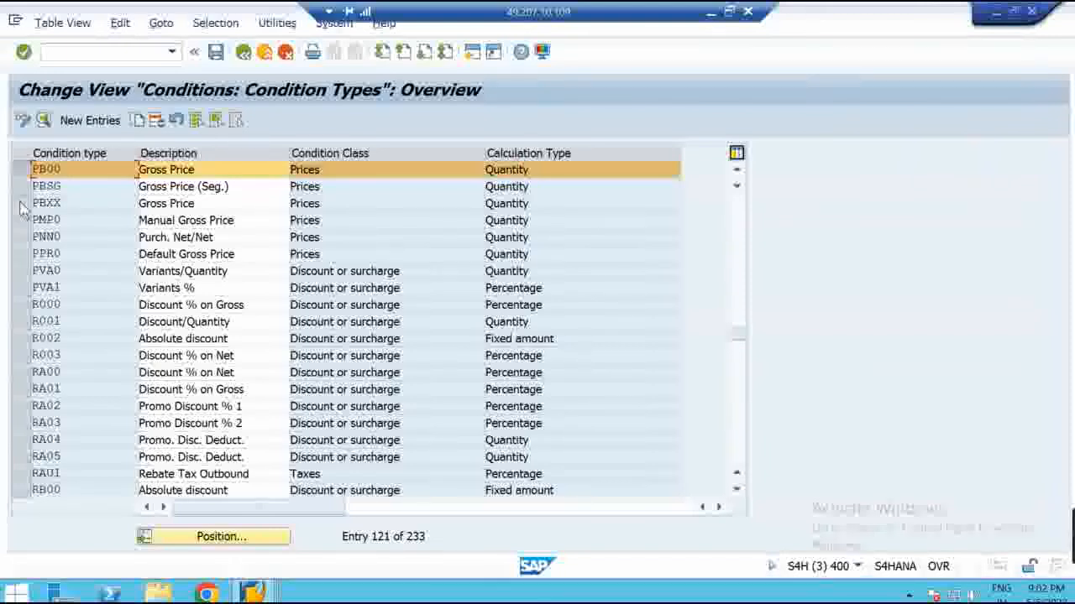
left_click(20, 204)
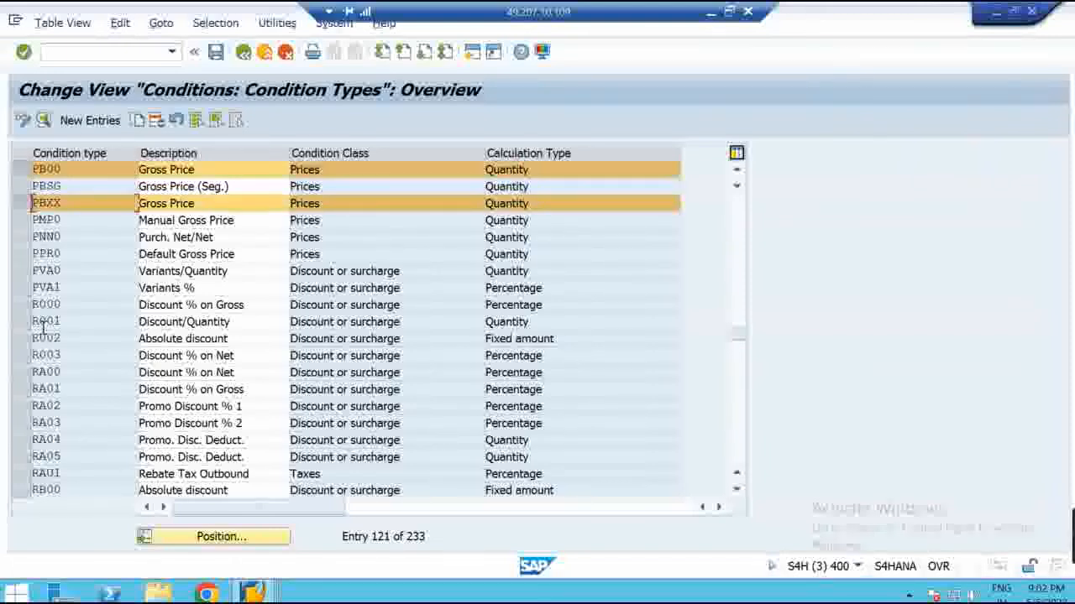
left_click(18, 372)
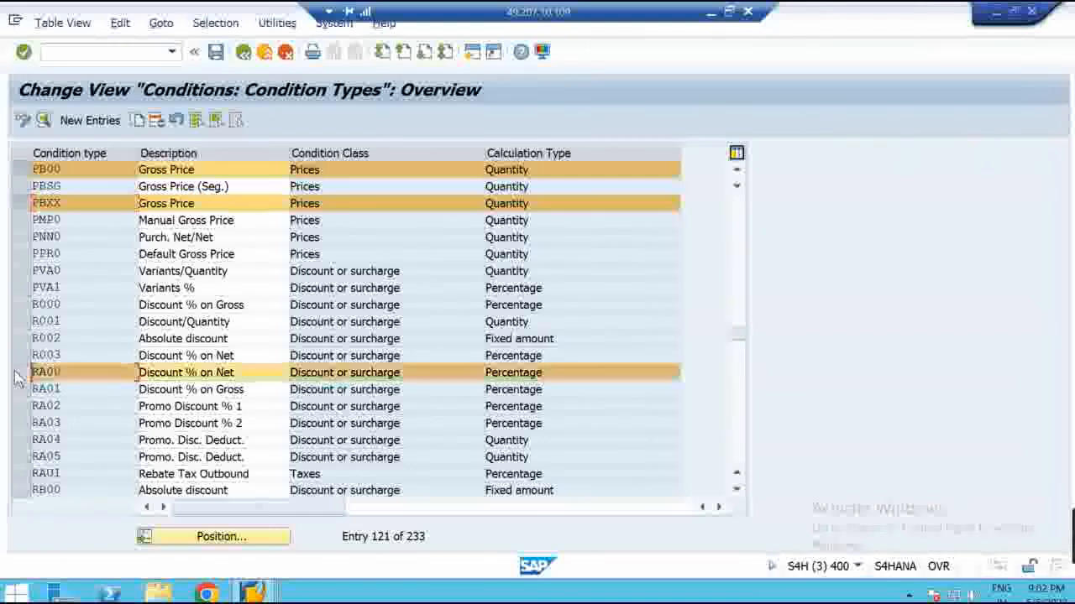
left_click(19, 492)
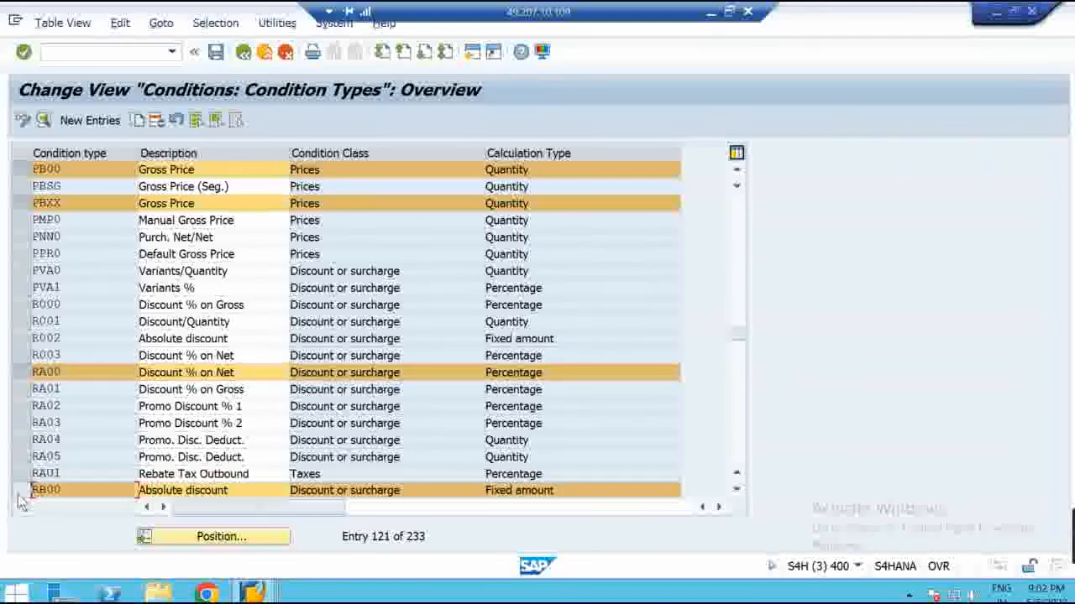
left_click(20, 492)
left_click(21, 373)
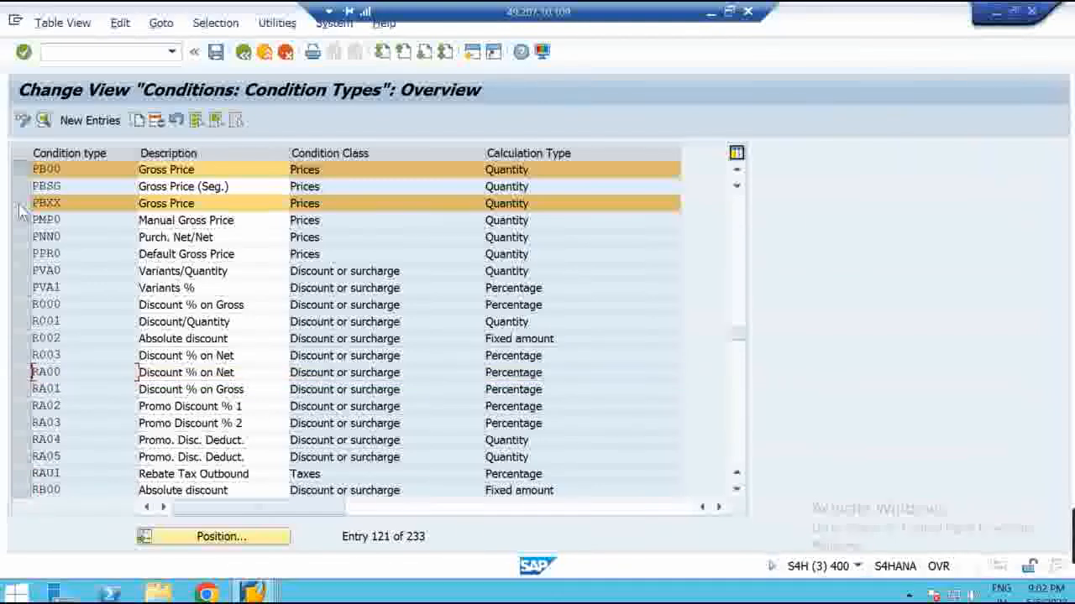
left_click(20, 204)
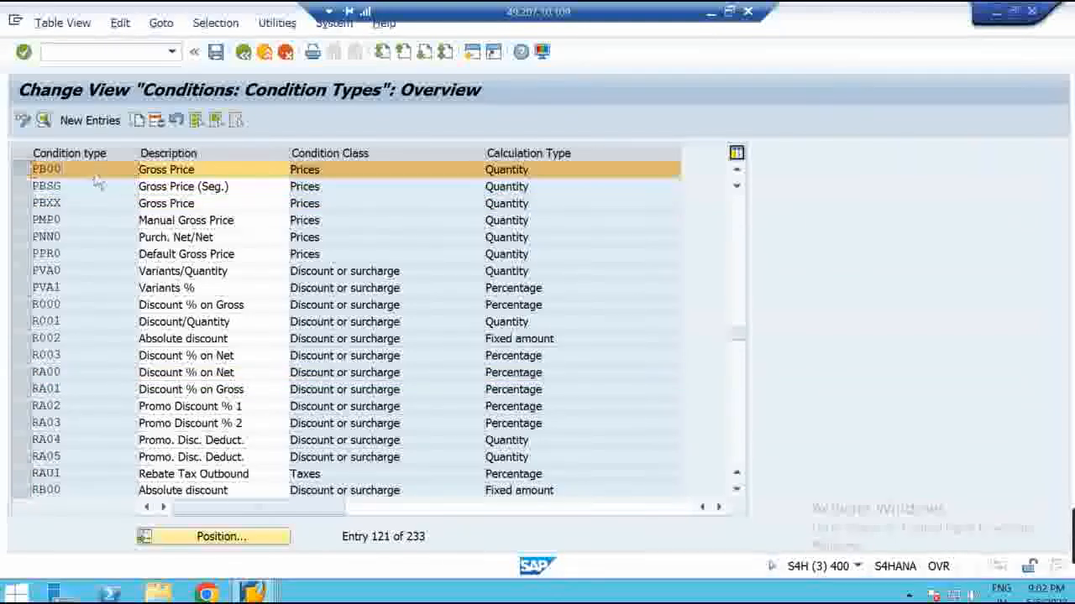
Open PB00 Gross Price details and browse the Condition Class value list before closing it
double_click(96, 172)
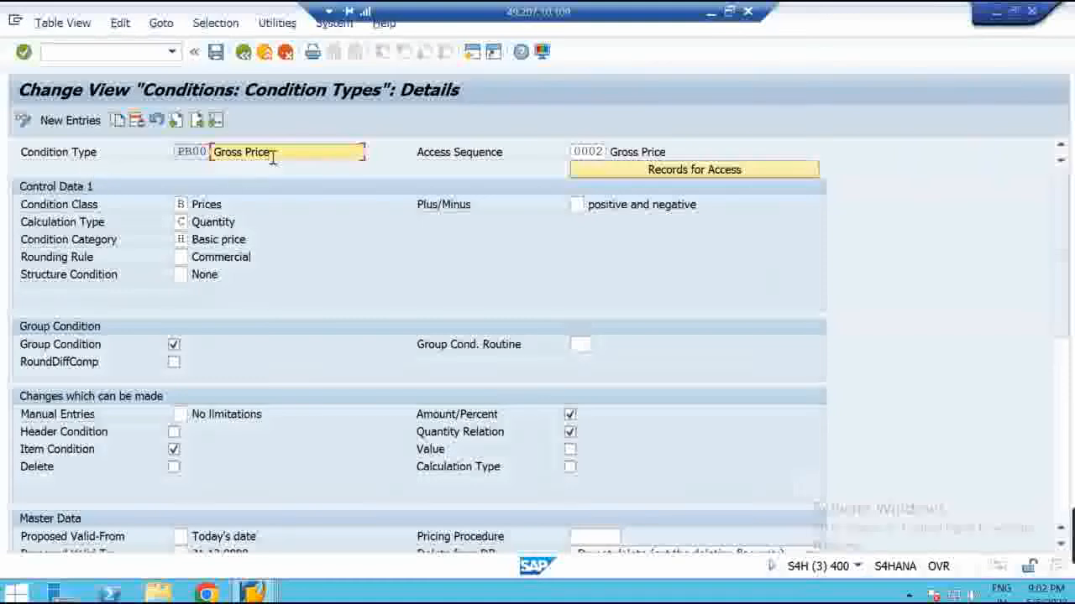
left_click(179, 152)
left_click_drag(187, 152, 238, 152)
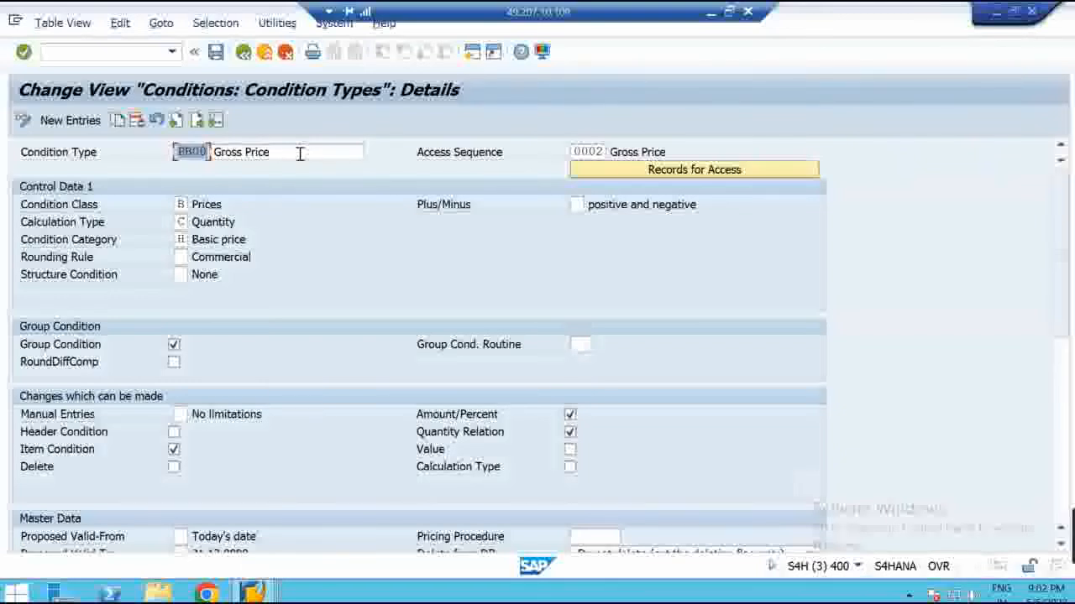
left_click(190, 205)
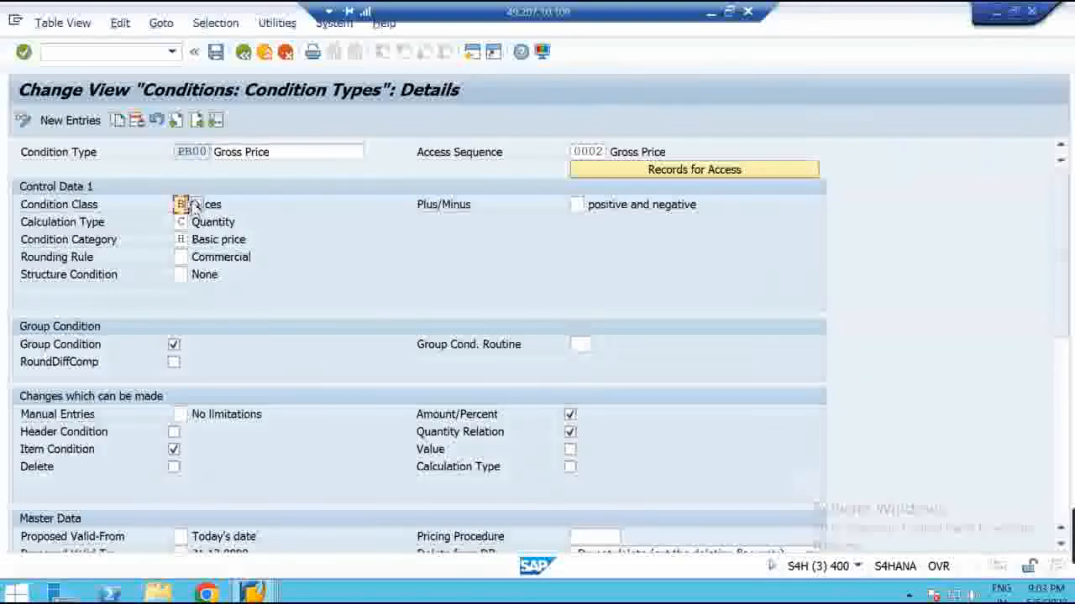
left_click(194, 205)
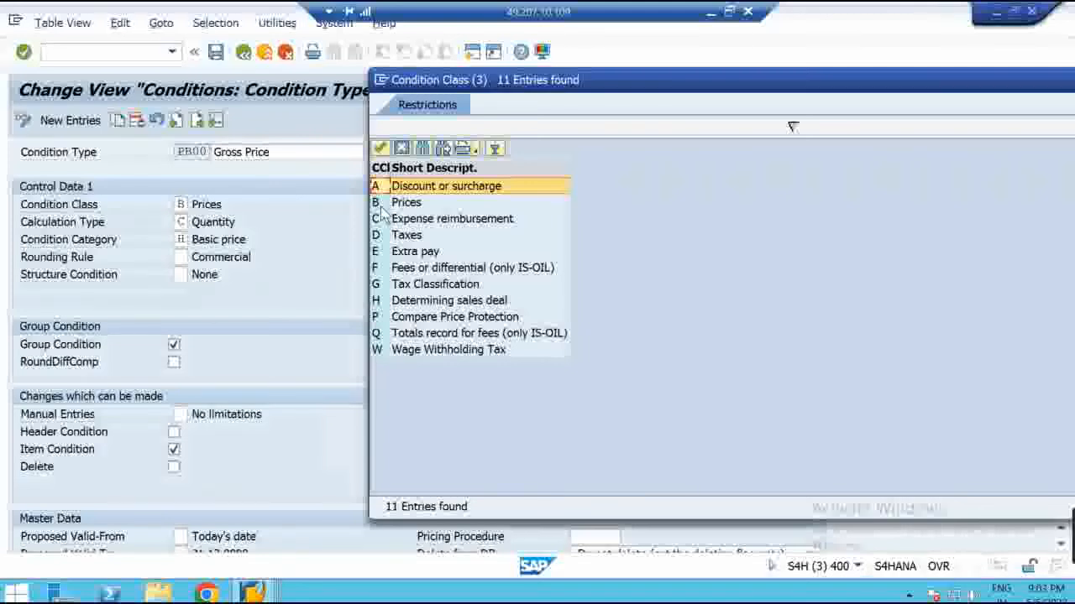
left_click_drag(732, 88, 495, 102)
left_click(969, 96)
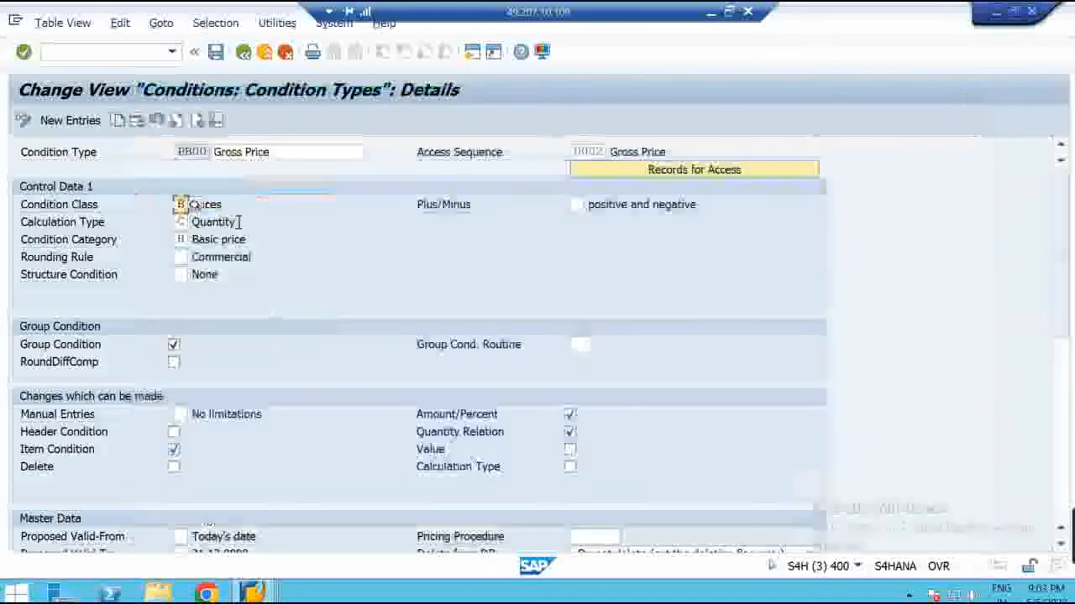
Browse the Calculation Type list, noting B Fixed amount, and close it leaving Quantity unchanged
left_click(182, 222)
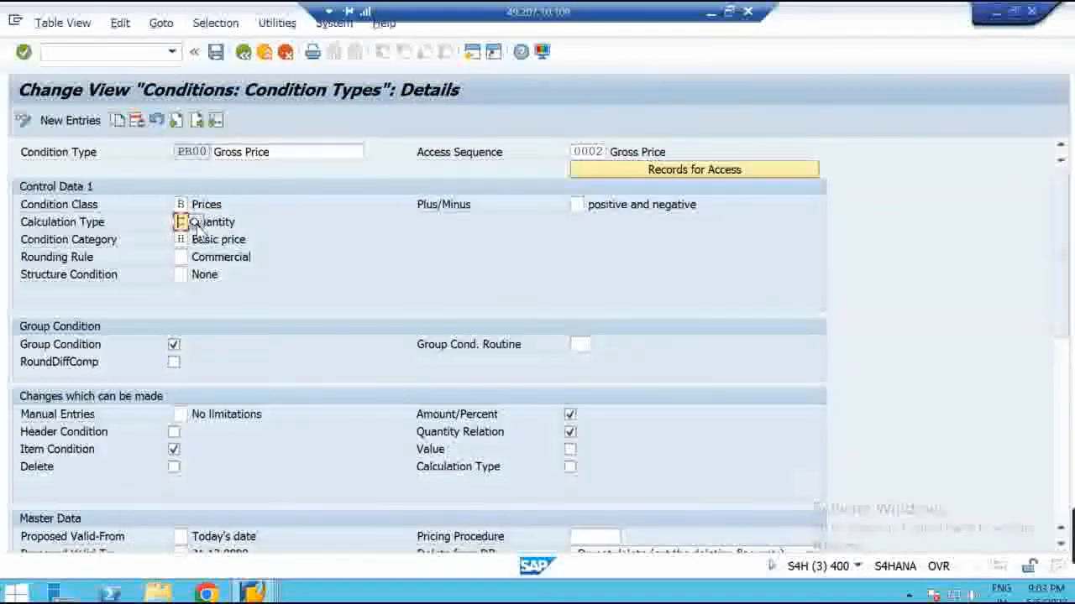
left_click(195, 222)
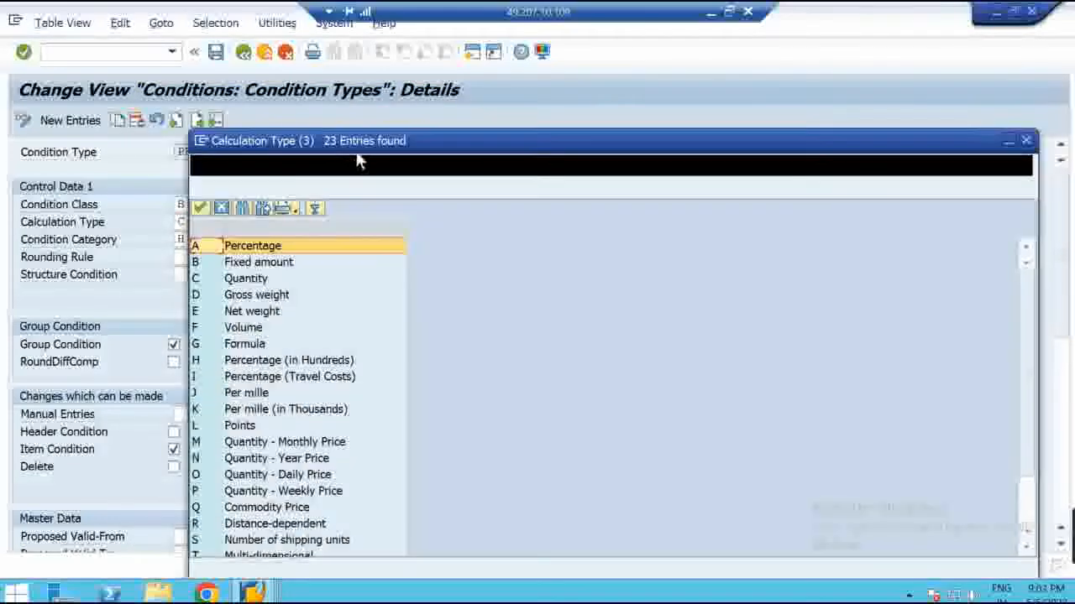
left_click_drag(320, 144, 428, 76)
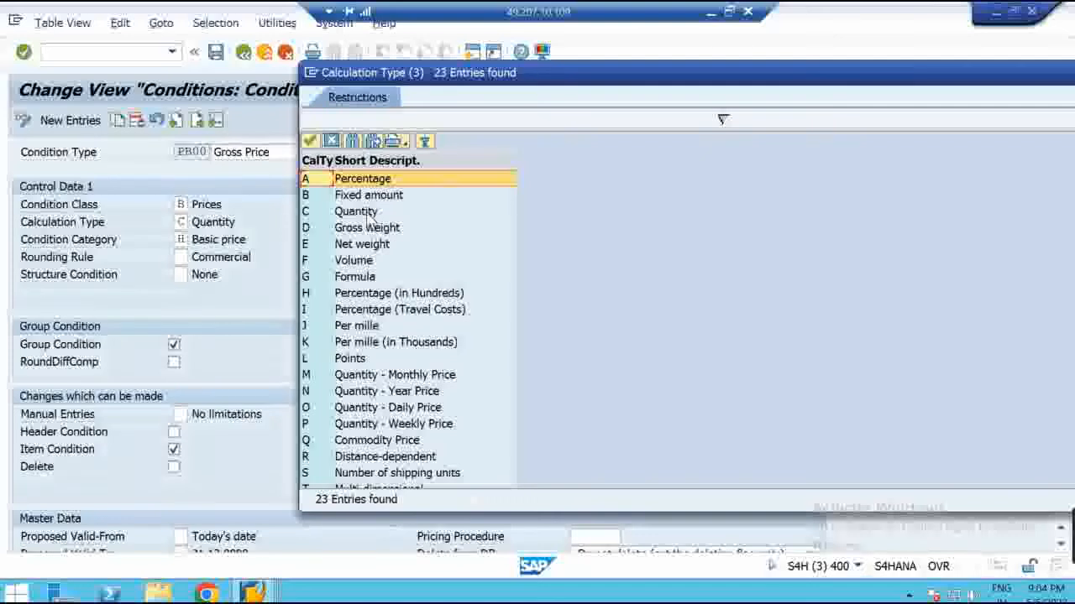
left_click(324, 199)
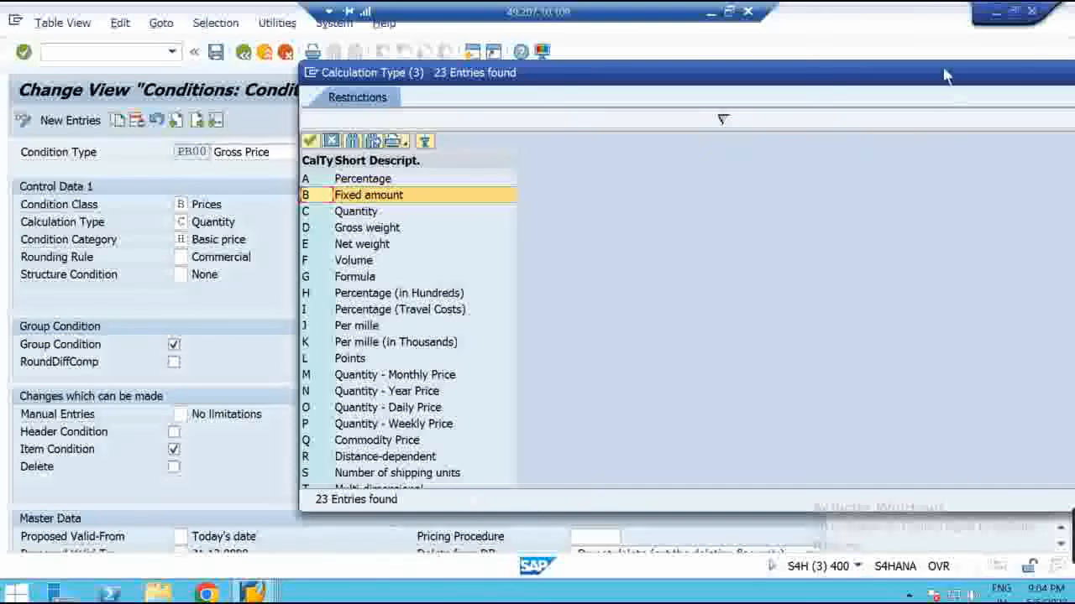
left_click_drag(943, 76, 889, 67)
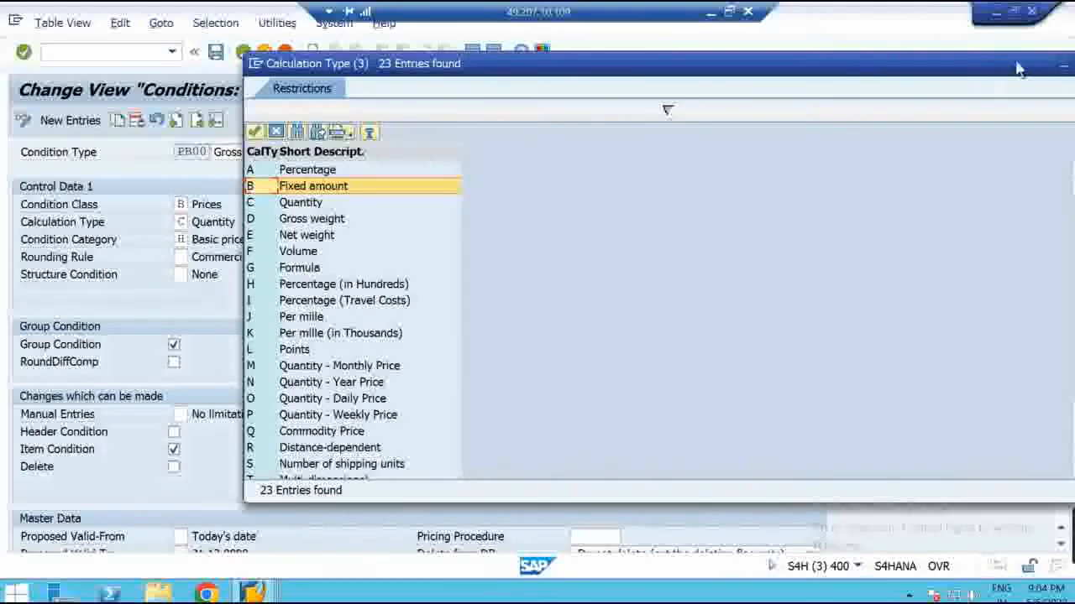
left_click_drag(969, 72, 910, 72)
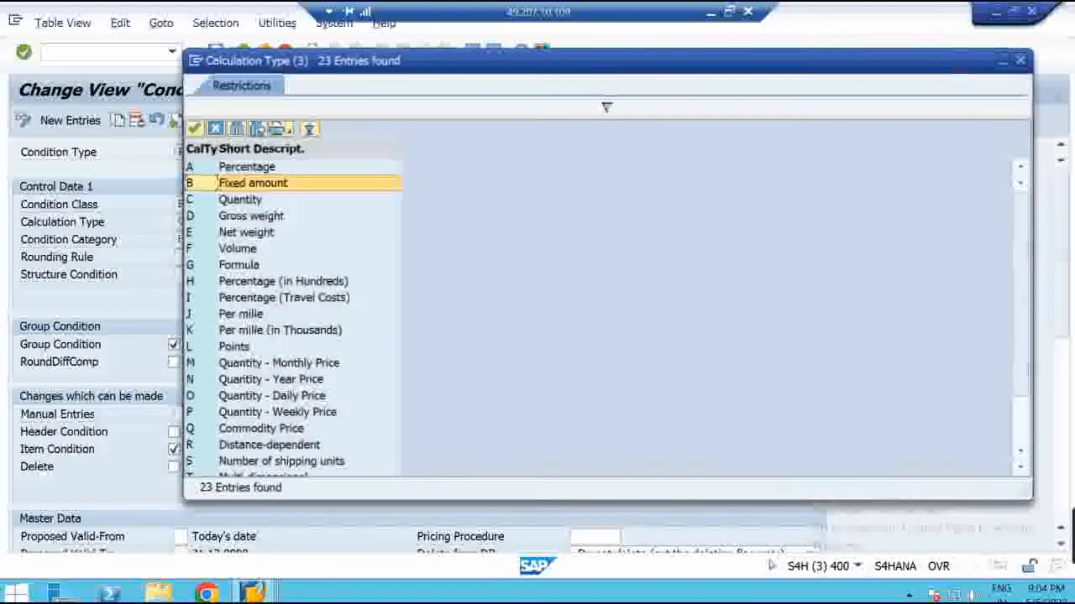
left_click(1022, 65)
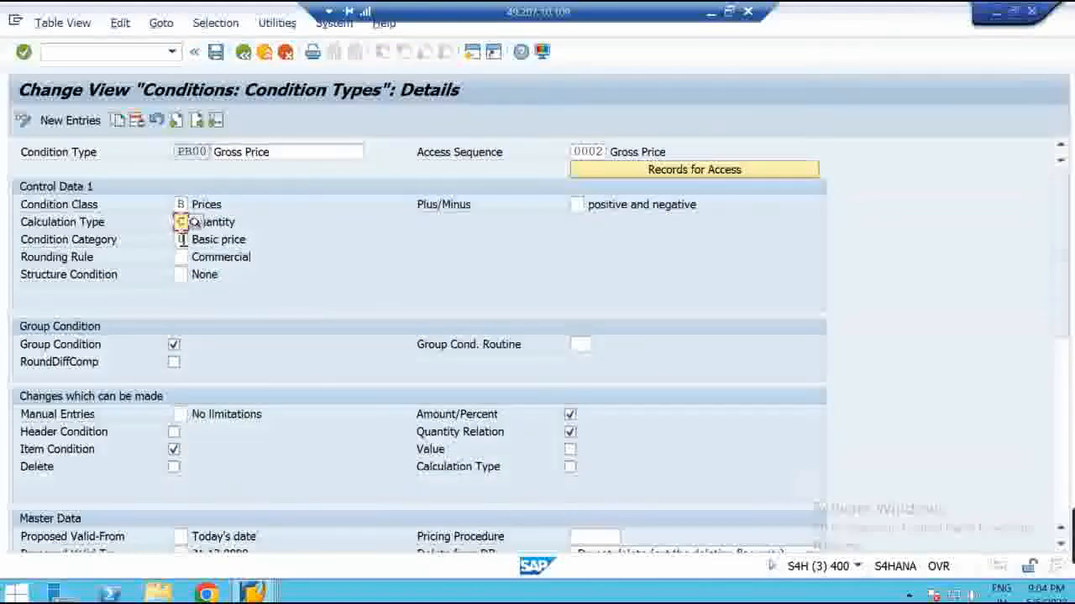
left_click(182, 239)
Open the Condition Category value list for PB00 and resize it to show entries through K
left_click(194, 241)
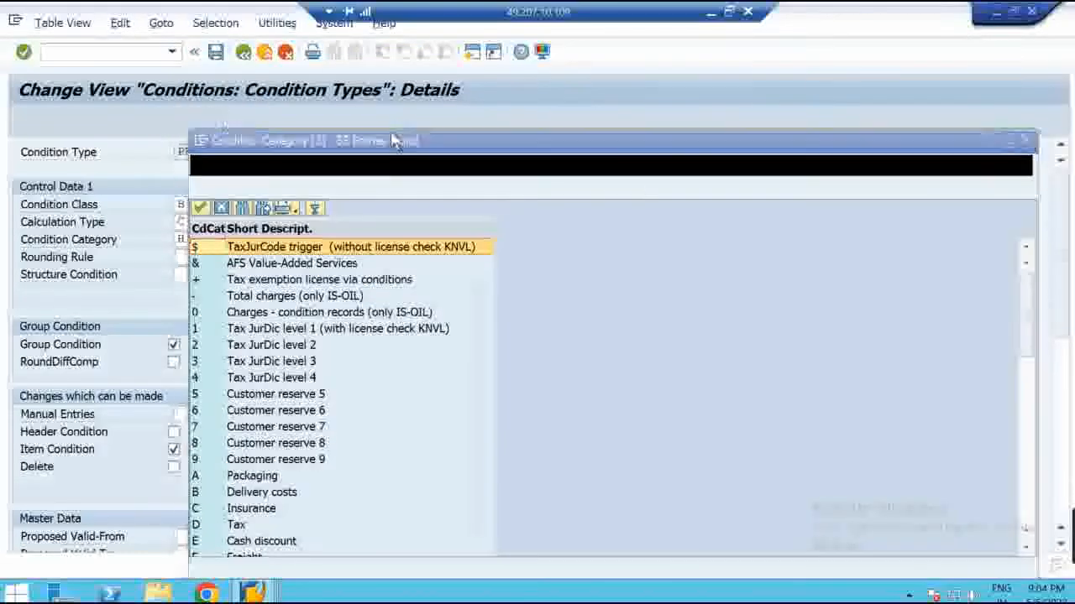
left_click_drag(393, 141, 503, 49)
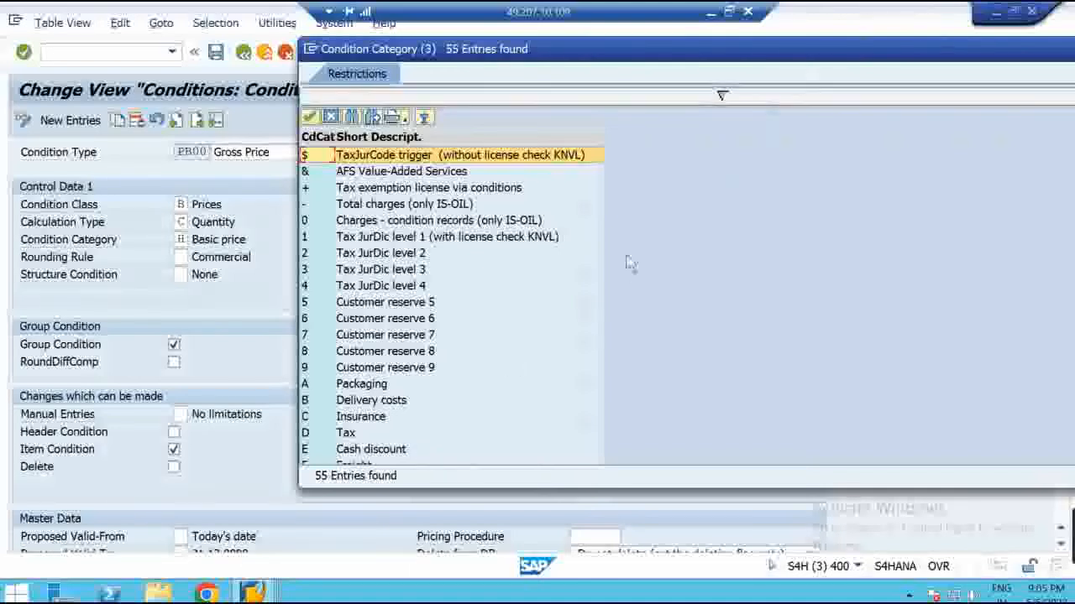
left_click_drag(719, 57, 579, 35)
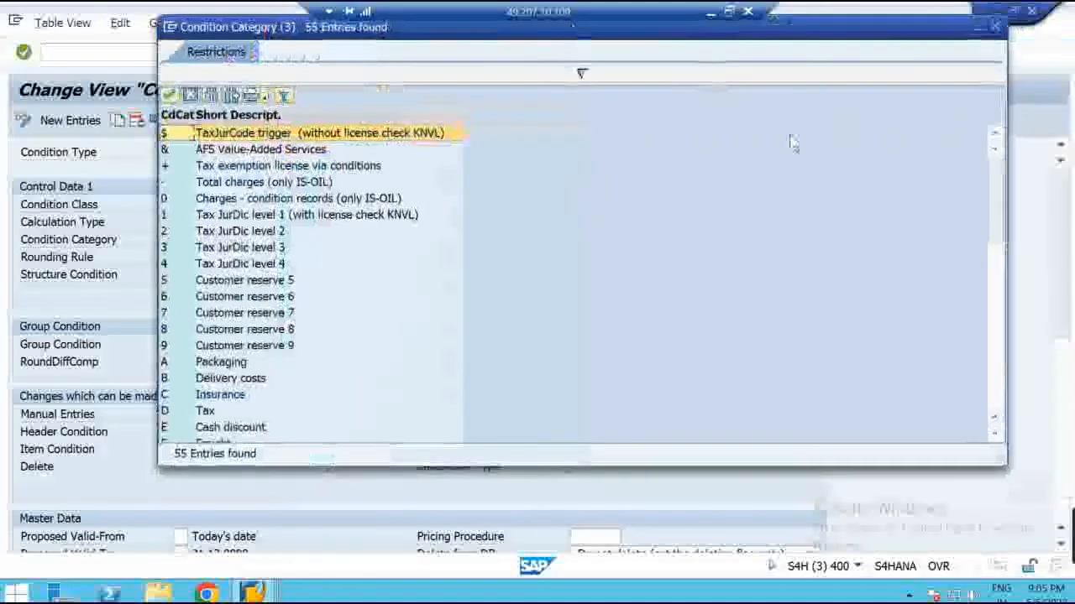
left_click_drag(1007, 261, 564, 247)
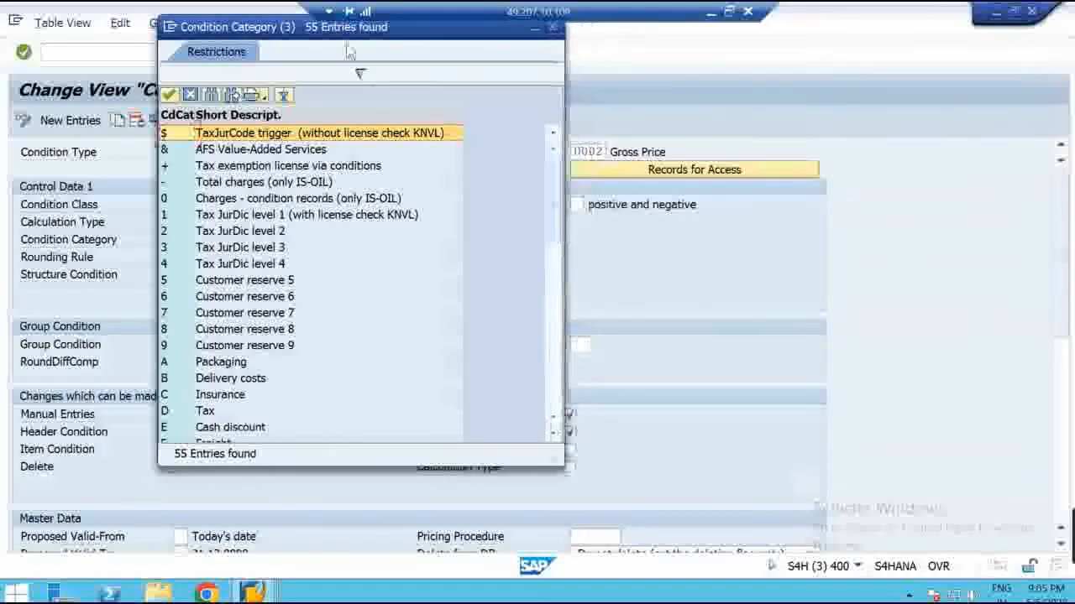
left_click_drag(395, 28, 608, 44)
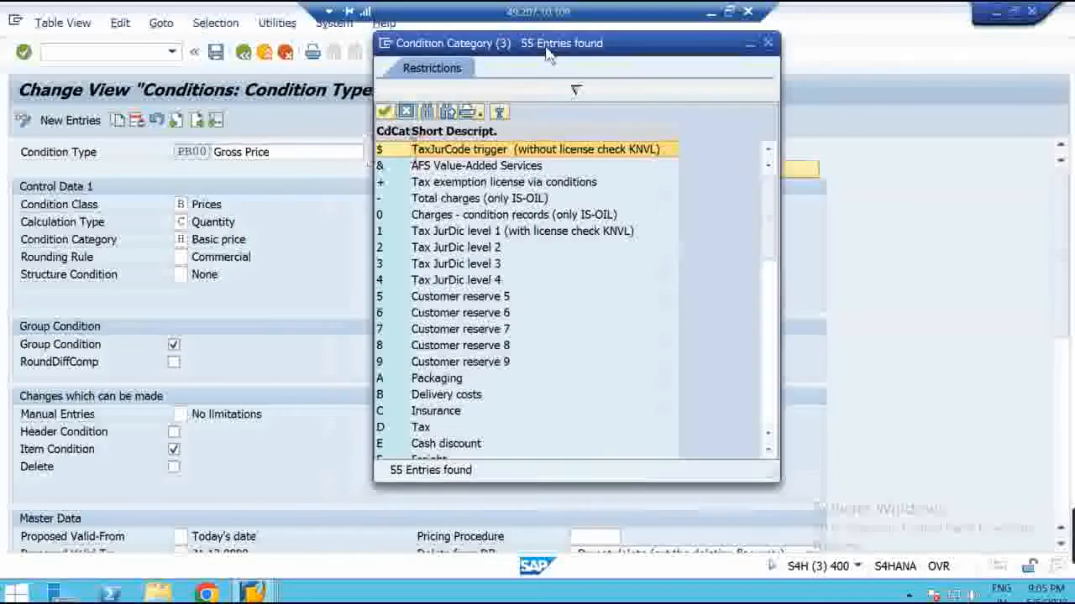
left_click_drag(567, 484, 556, 570)
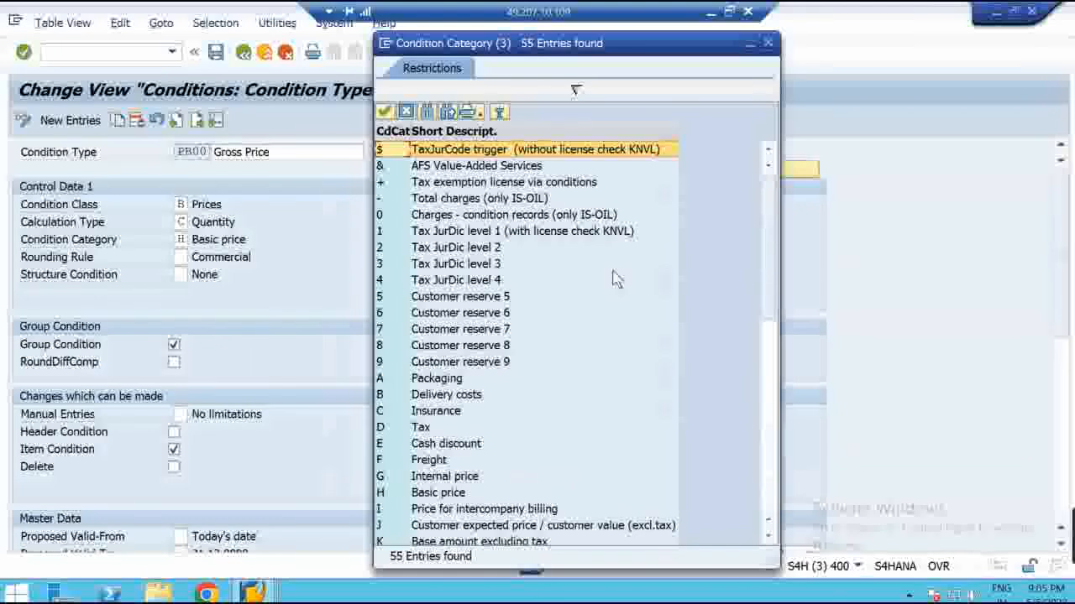
Keep H Basic price, select access sequence 0002, and show the remote session windowed
left_click(770, 48)
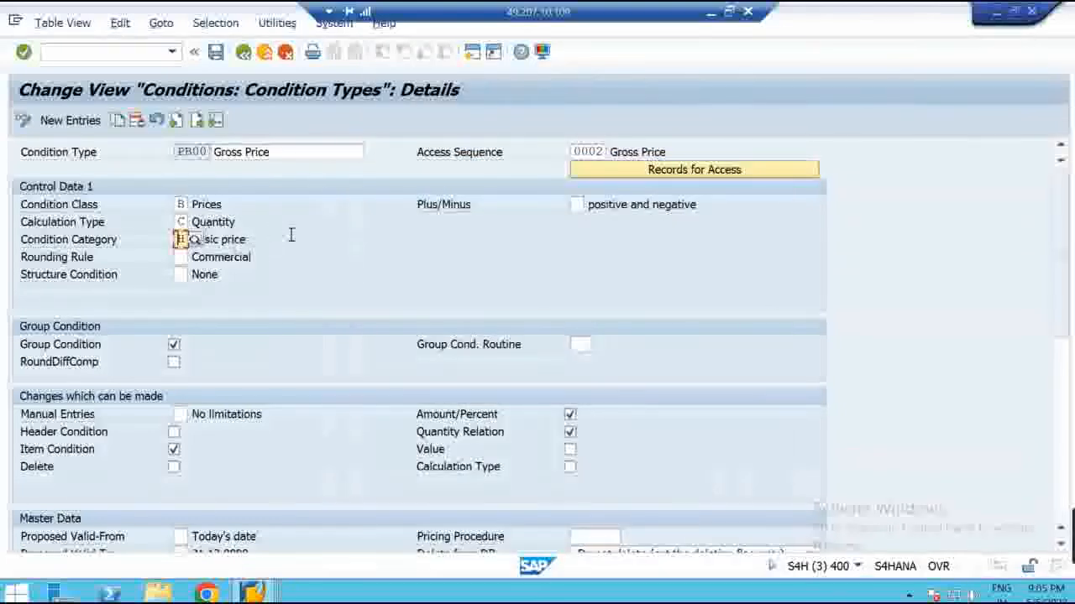
left_click_drag(574, 152, 638, 152)
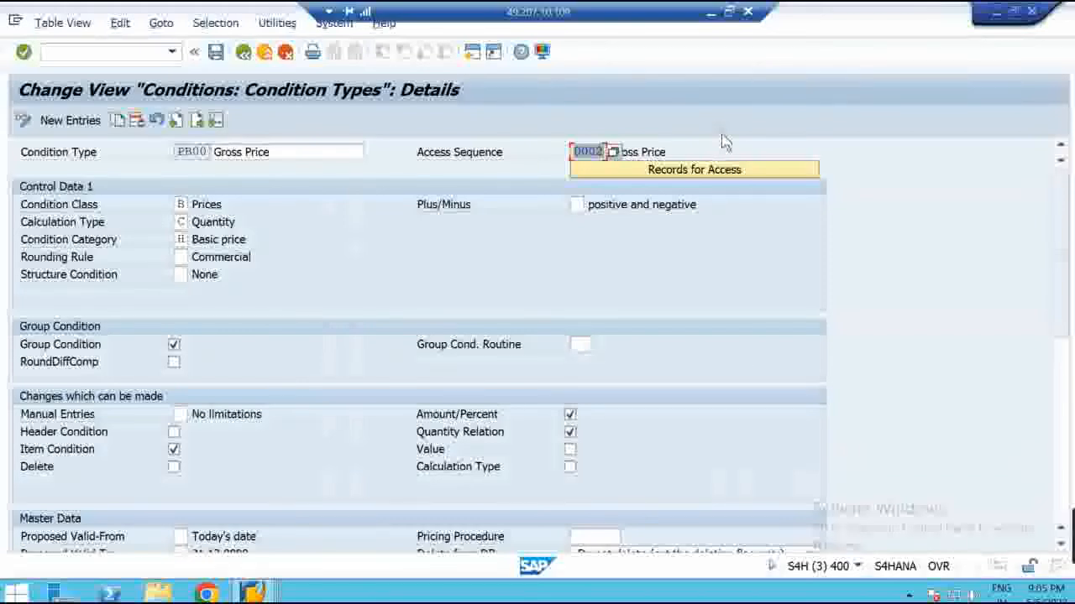
left_click(729, 11)
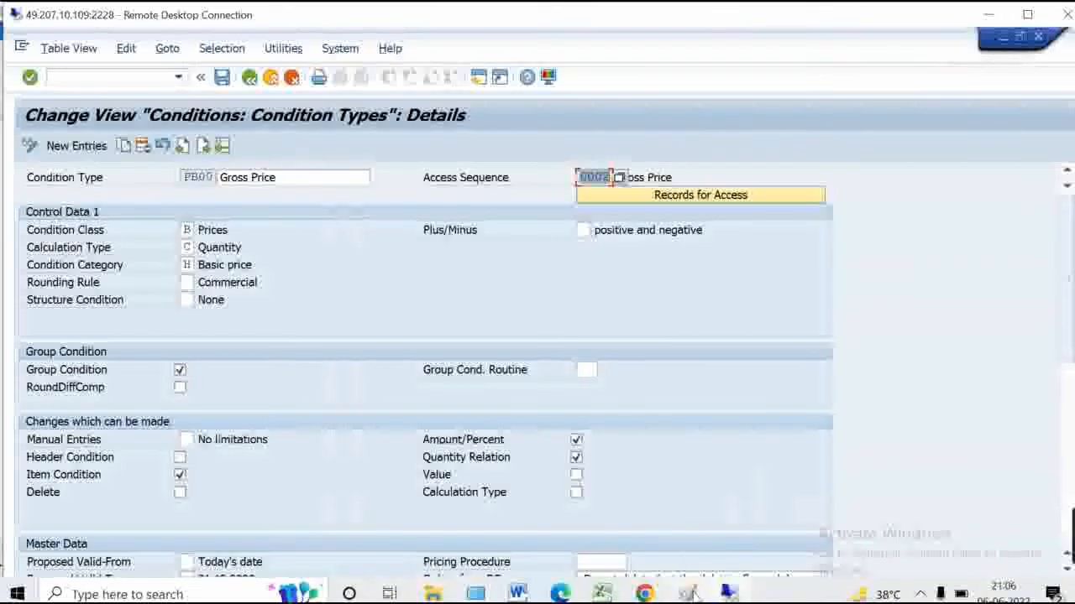
Draw two pencil strokes above the Record Maintain MEK1/MEK2 box in Paint, then minimize it
mouse_move(688, 595)
left_click(681, 535)
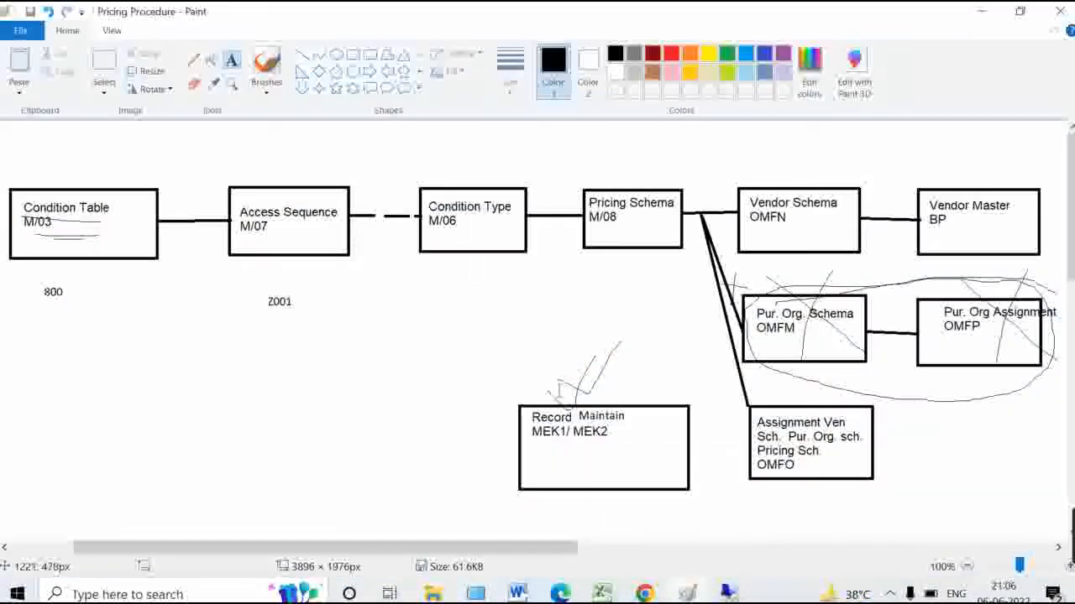
left_click(193, 61)
left_click_drag(501, 392, 576, 342)
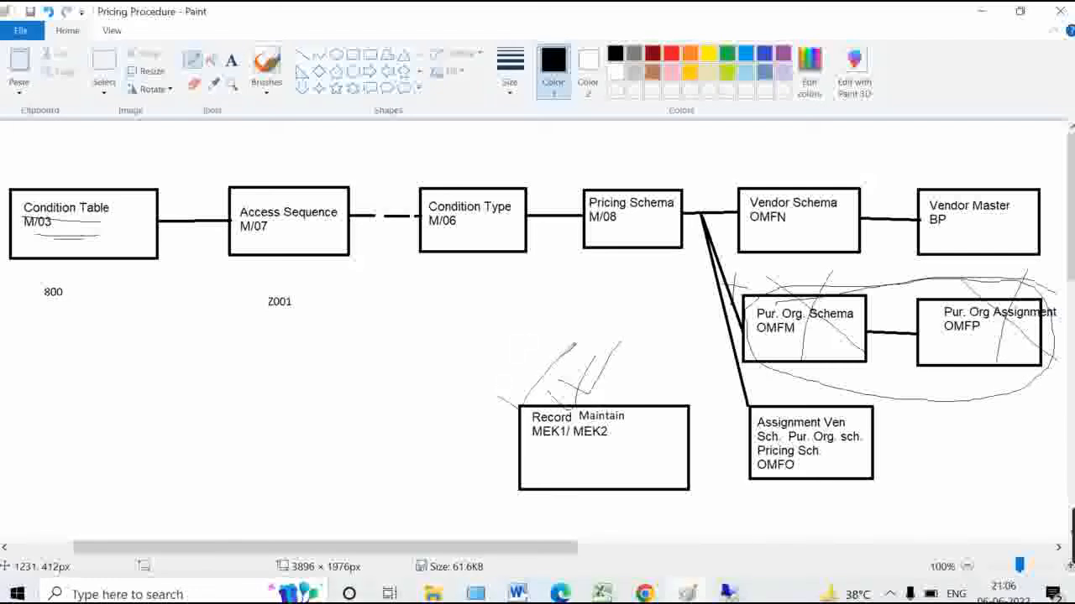
mouse_move(502, 363)
left_mouse_down()
mouse_move(586, 409)
mouse_move(619, 344)
left_mouse_up()
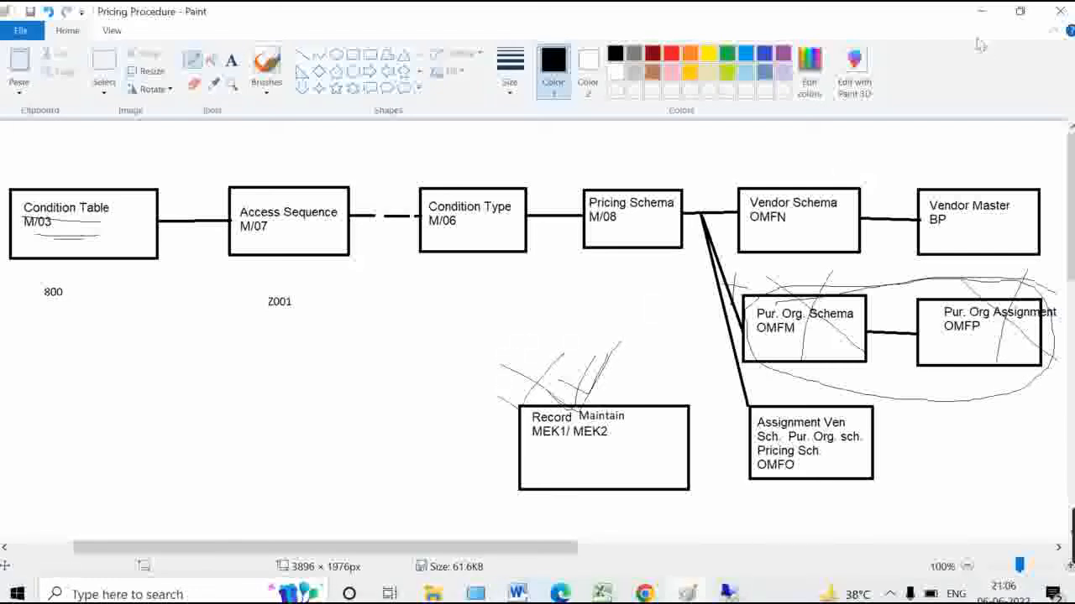
left_click(980, 11)
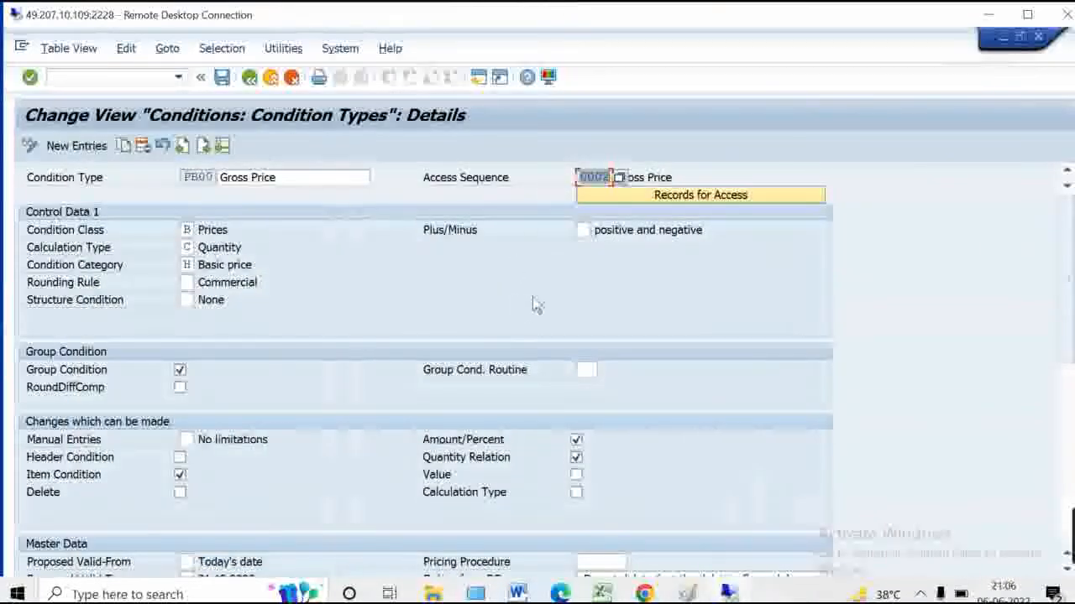
Check PB00's Plus/Minus options, keep positive and negative, and scroll to Master Data
left_click(585, 230)
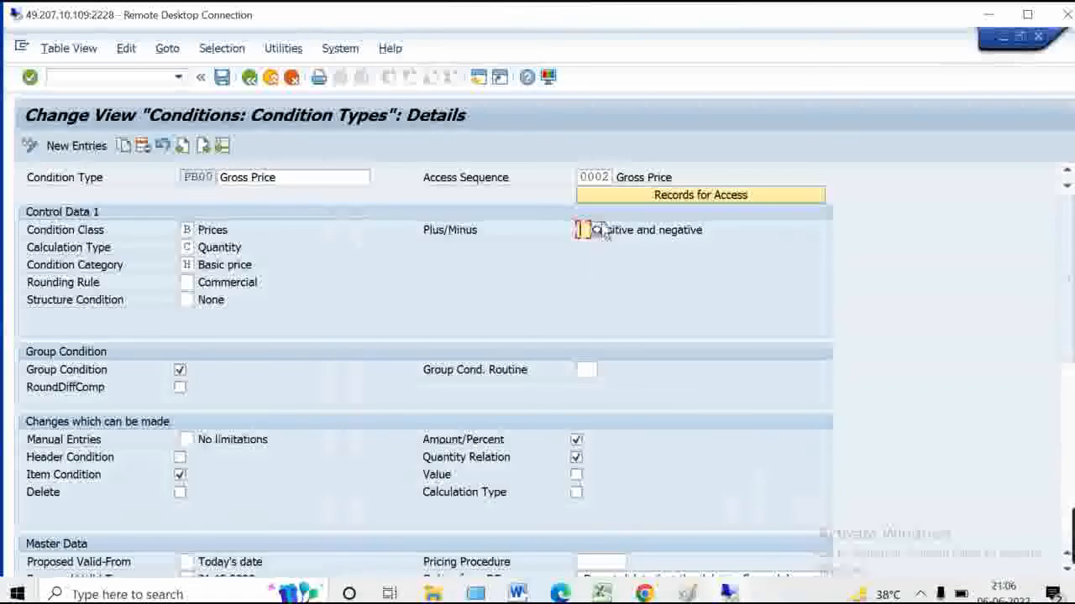
left_click(596, 231)
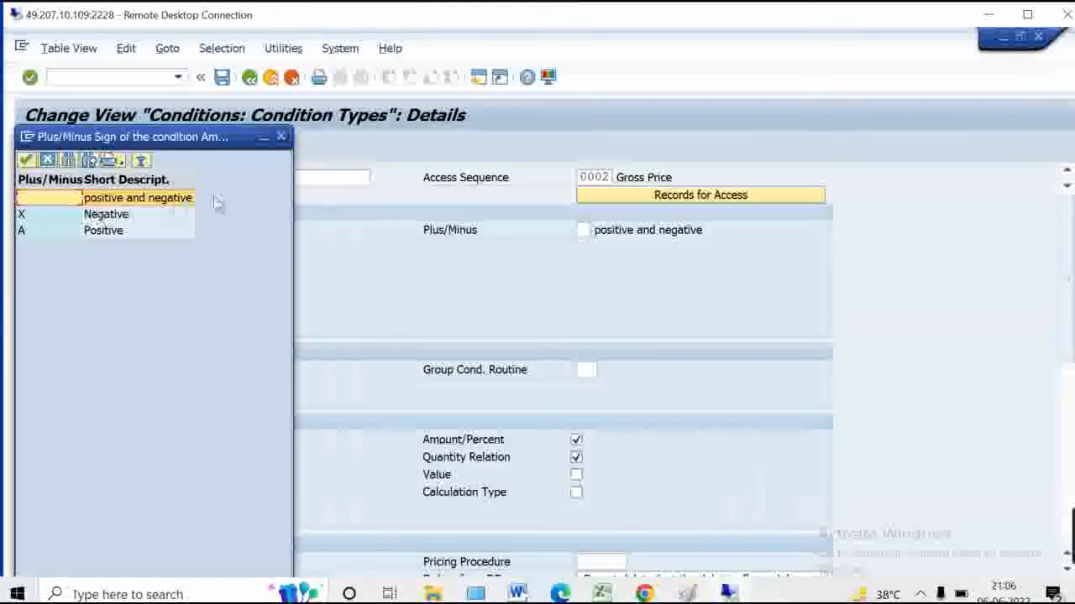
left_click(282, 137)
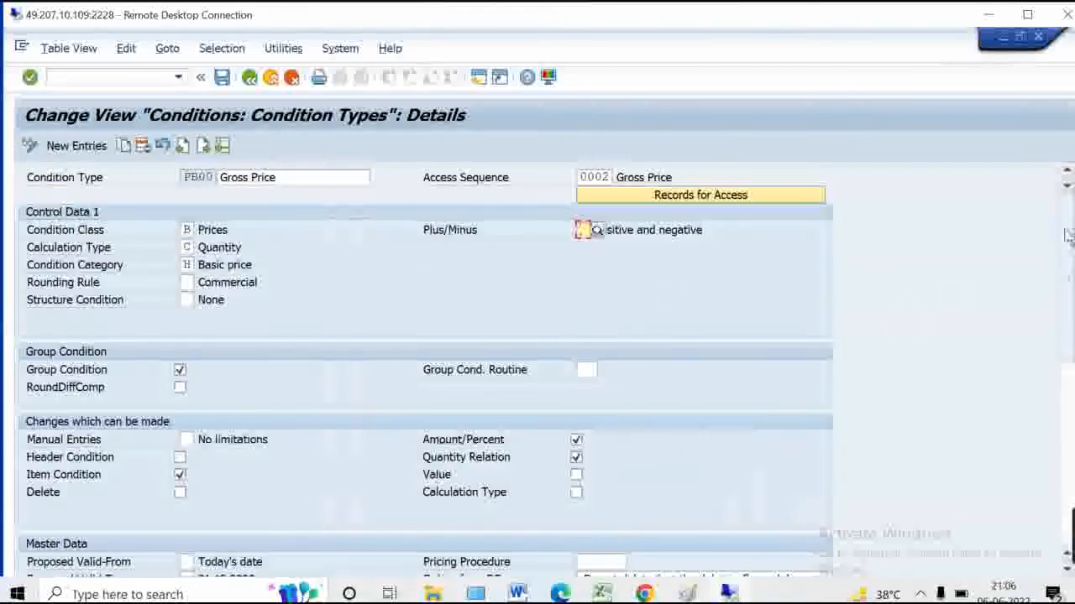
left_click_drag(1066, 234, 1066, 328)
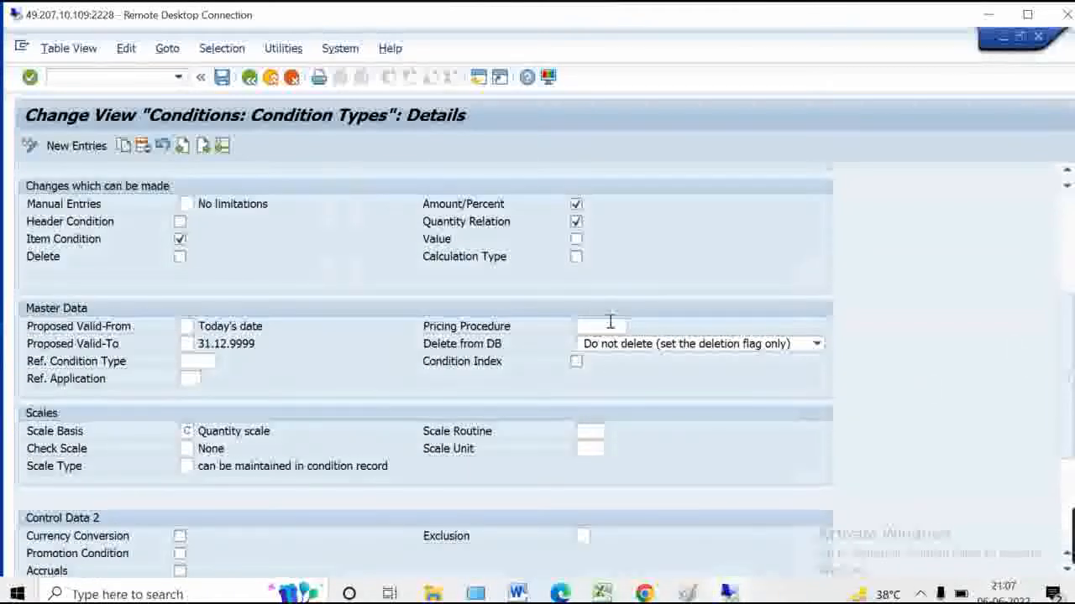
left_click(689, 593)
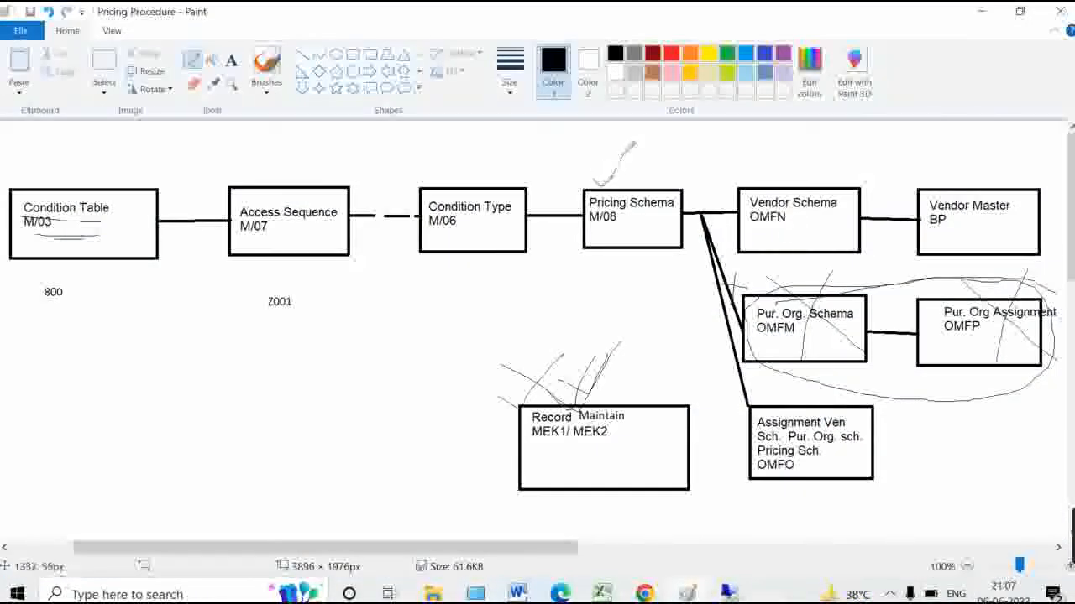
Tick the Pricing Schema M/08 box with a pencil stroke and minimize Paint
left_click_drag(608, 153, 667, 139)
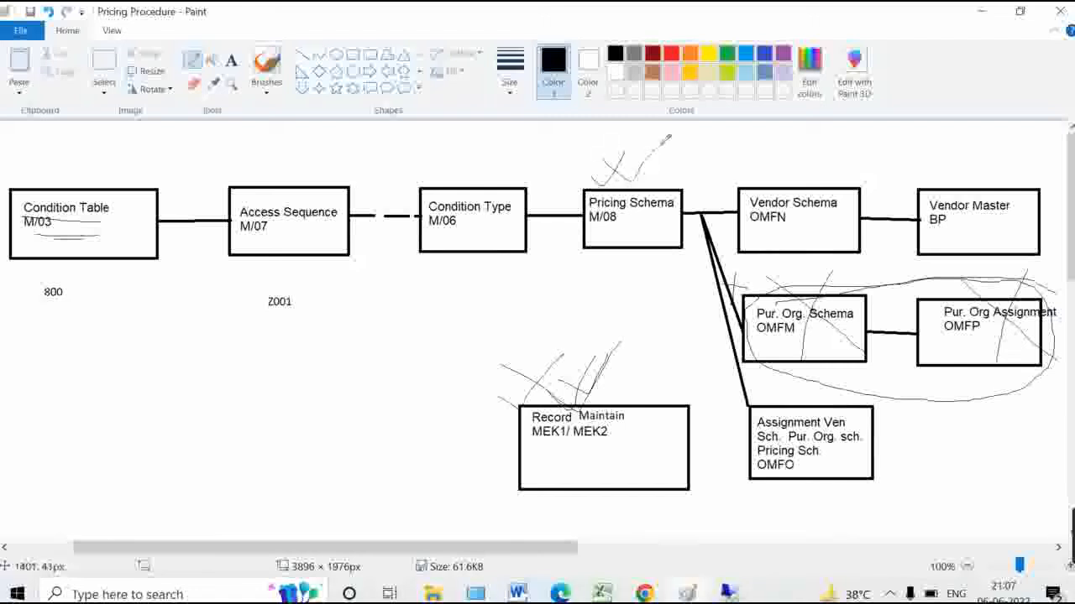
left_click(988, 12)
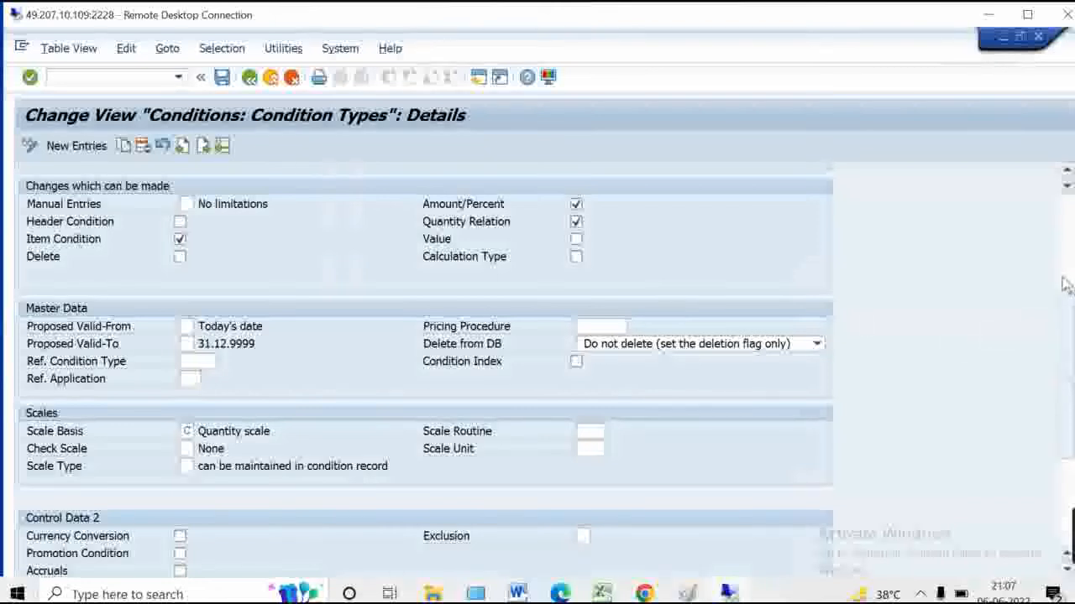
scroll(1064, 282, "up", 5)
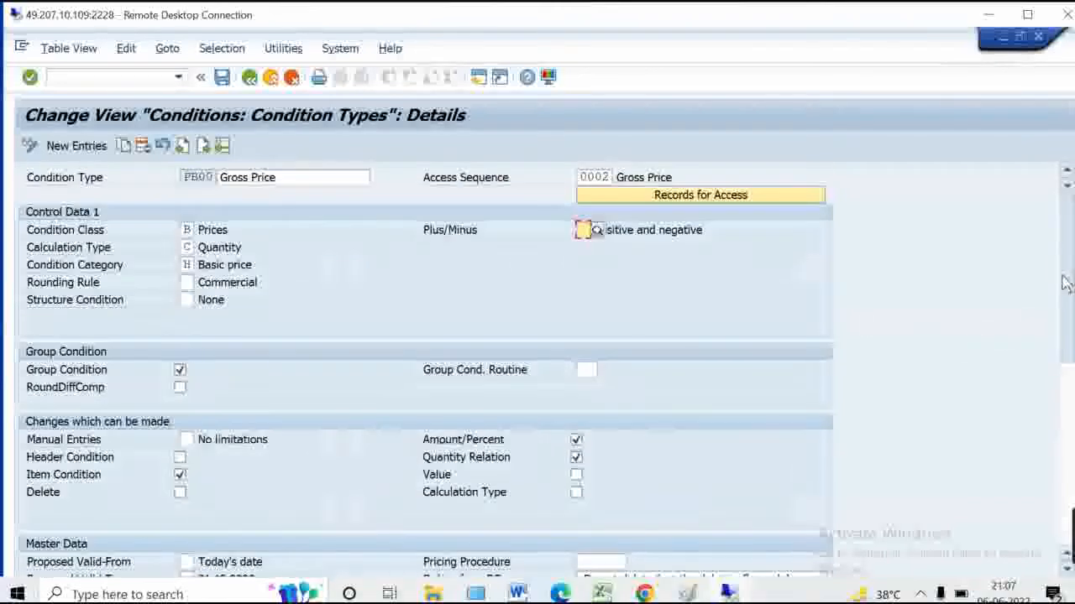
scroll(1062, 282, "down", 1)
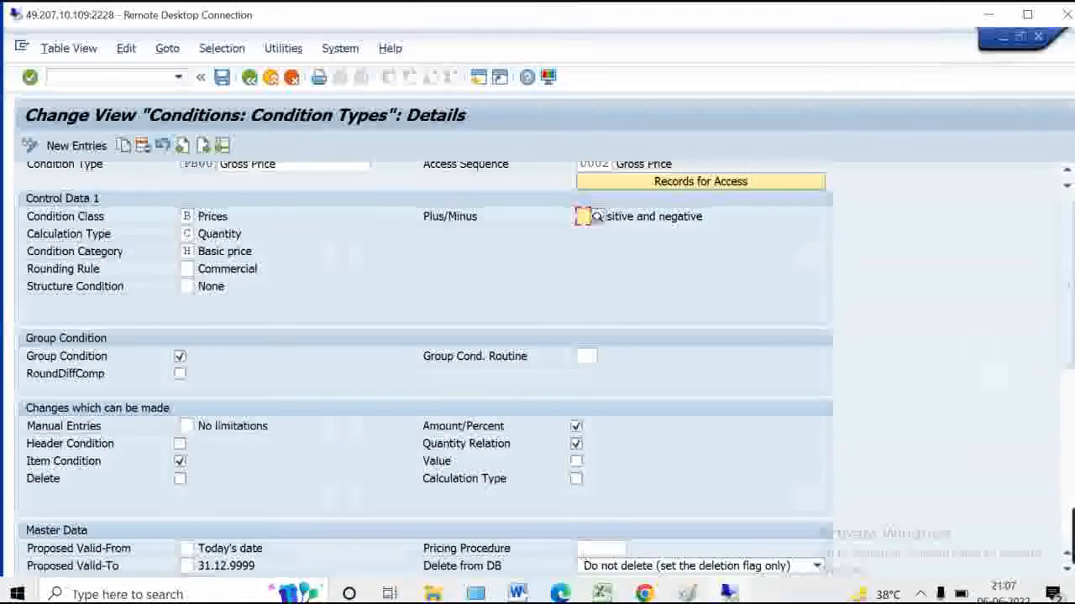
scroll(1068, 270, "up", 1)
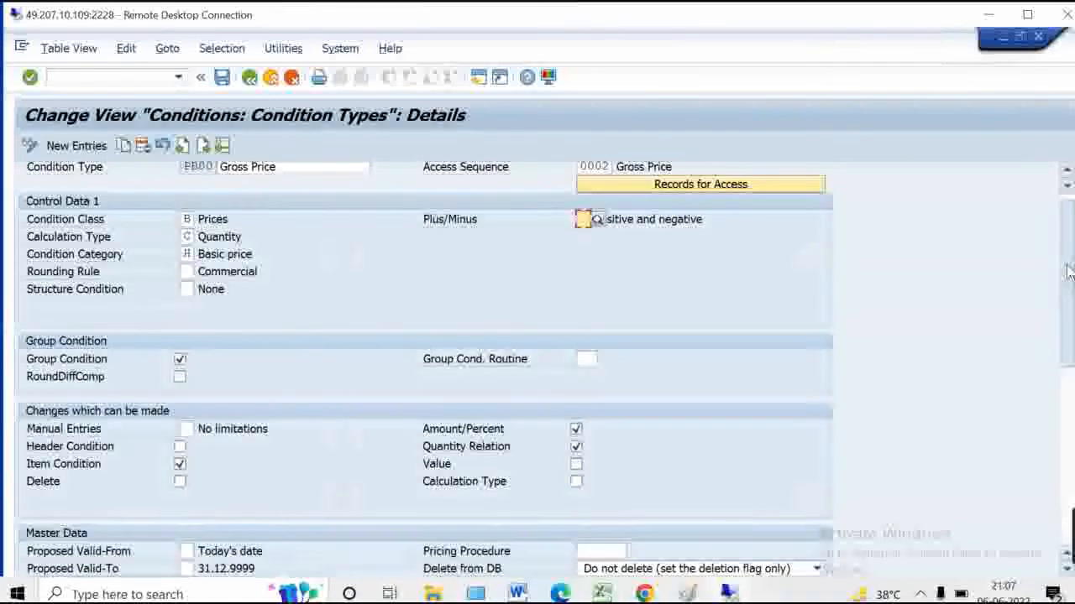
scroll(1068, 271, "up", 1)
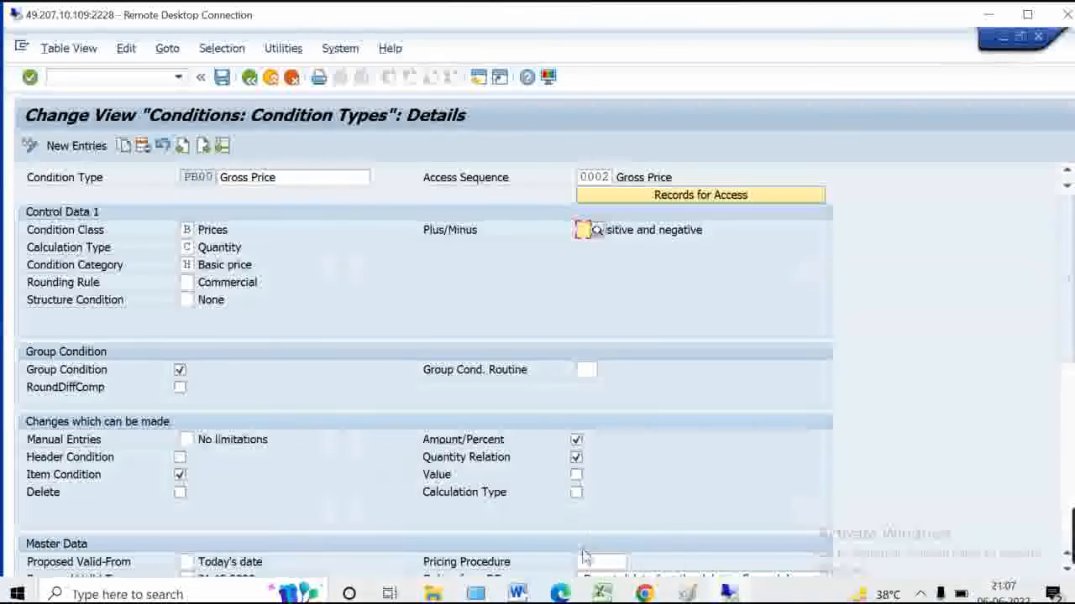
scroll(1070, 312, "down", 3)
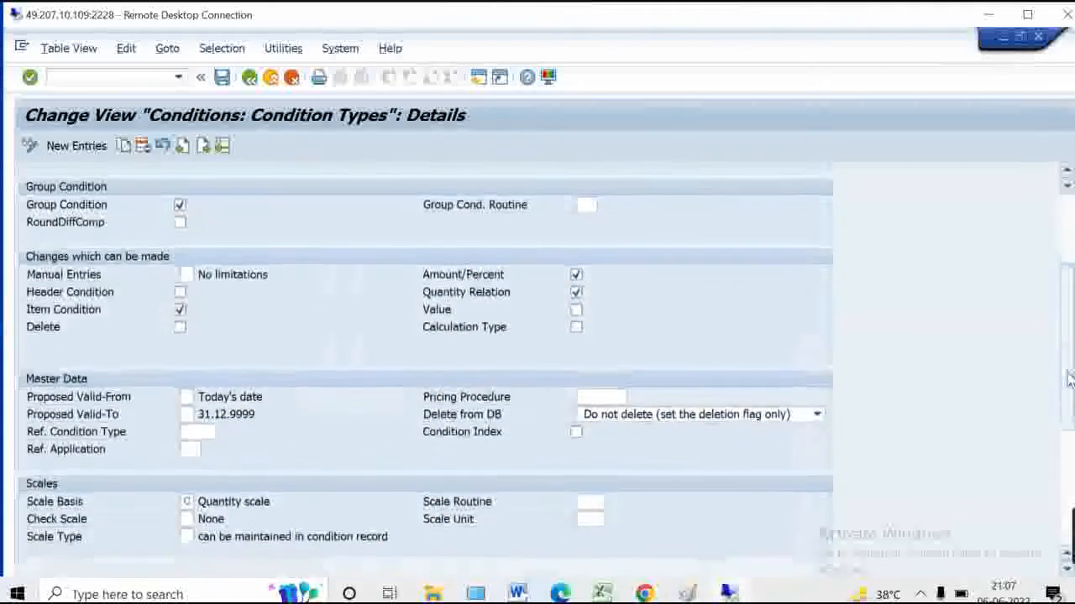
left_click(187, 396)
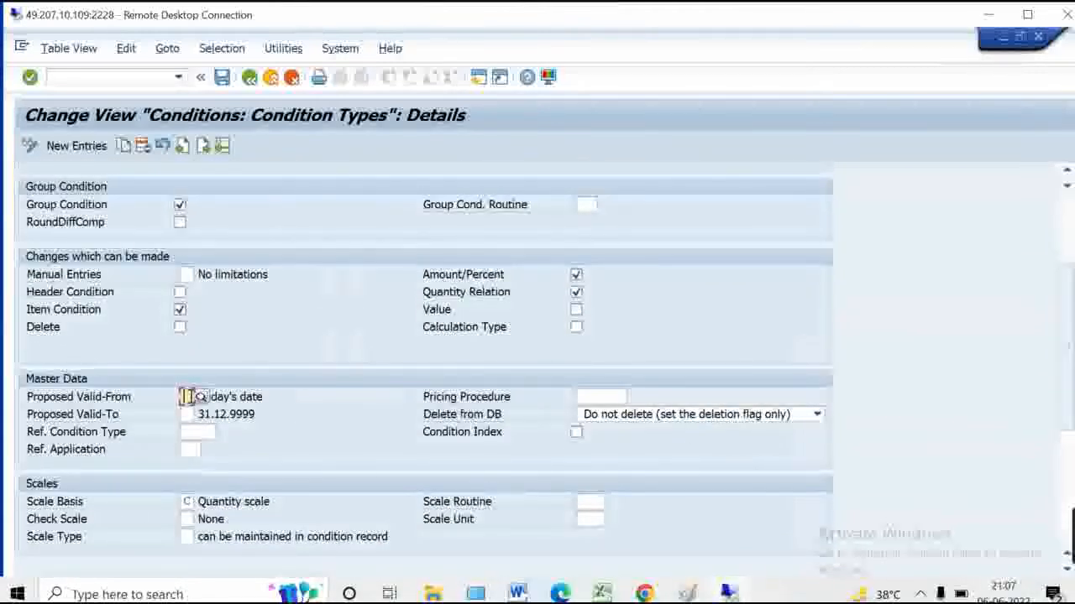
left_click(186, 415)
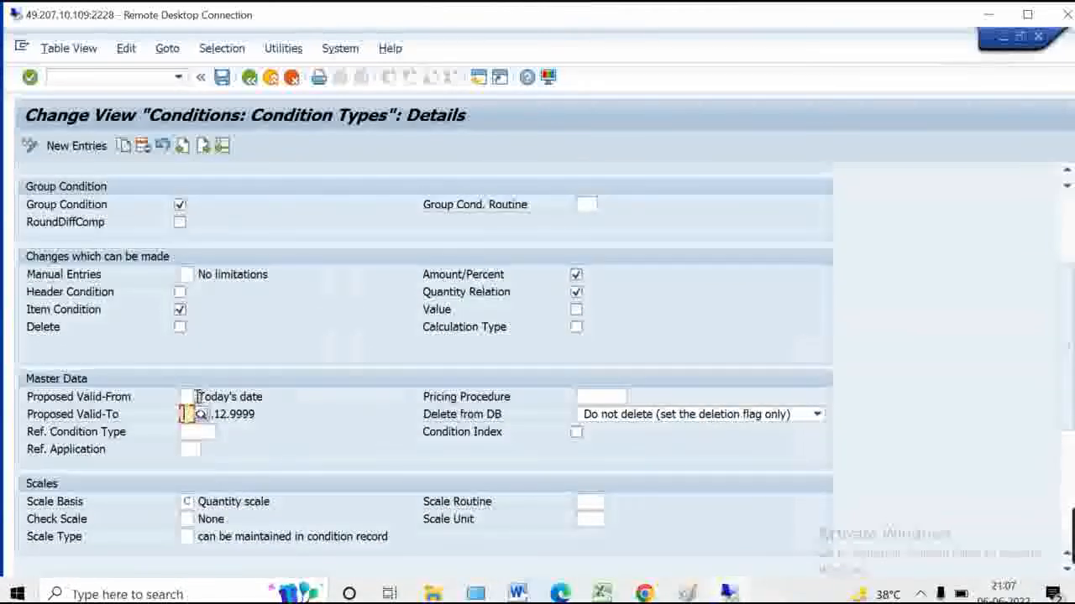
left_click(190, 396)
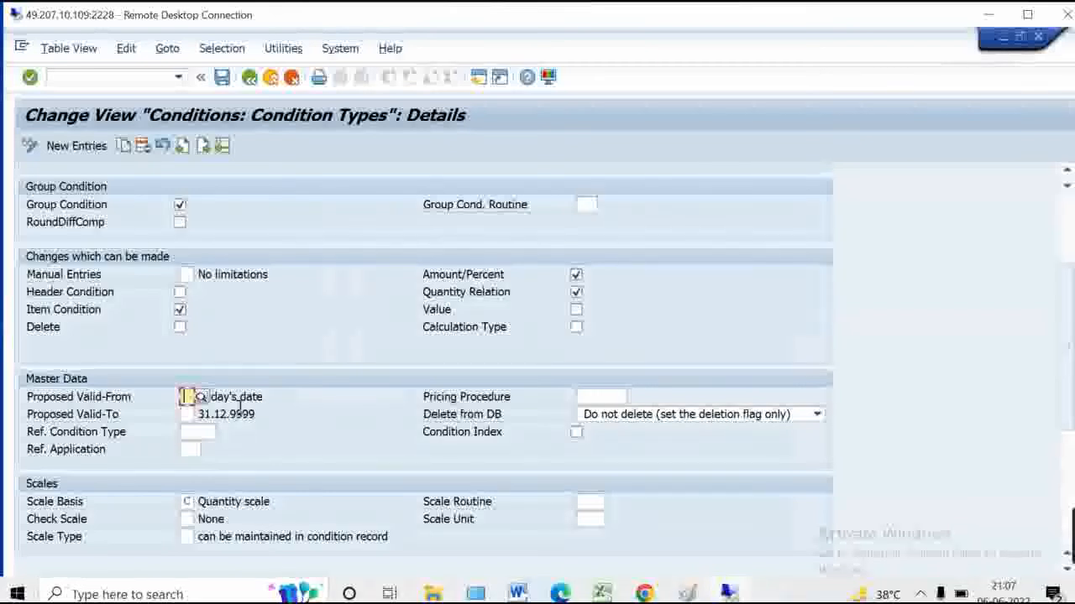
left_click(189, 501)
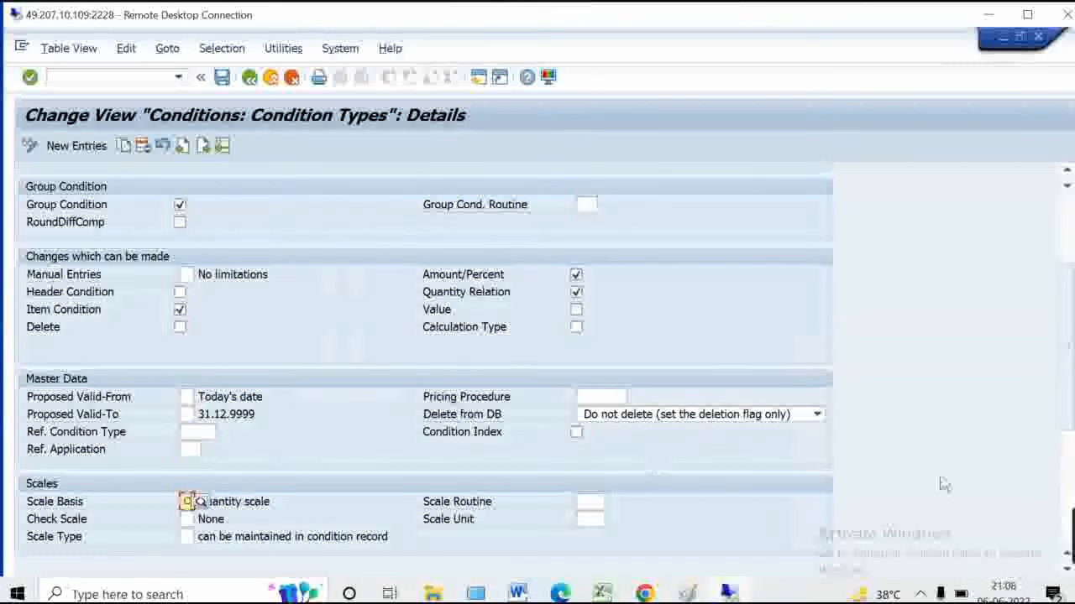
scroll(1068, 260, "up", 3)
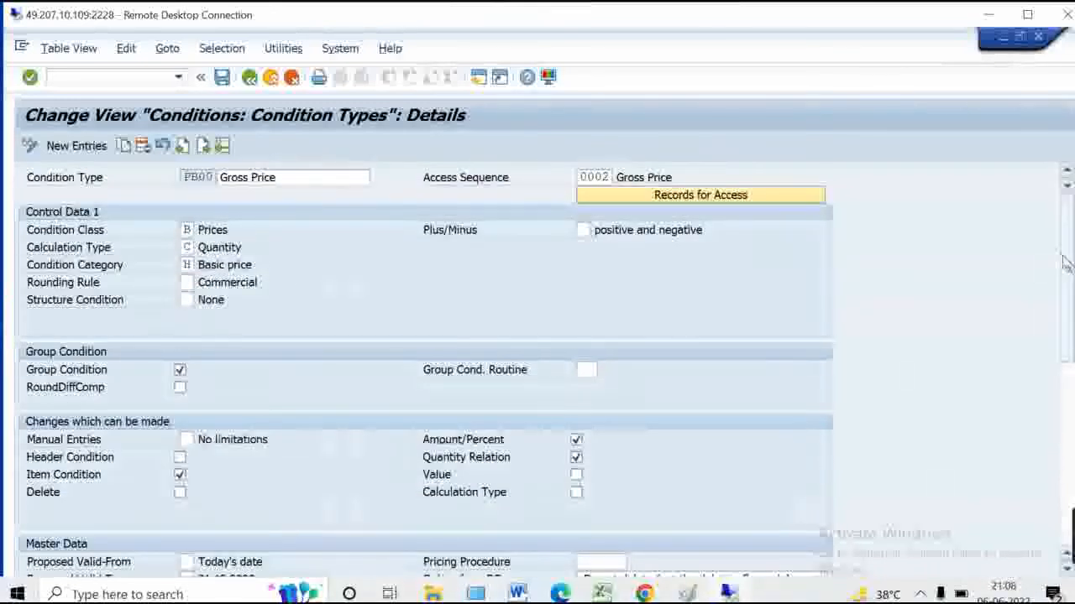
scroll(1063, 336, "down", 3)
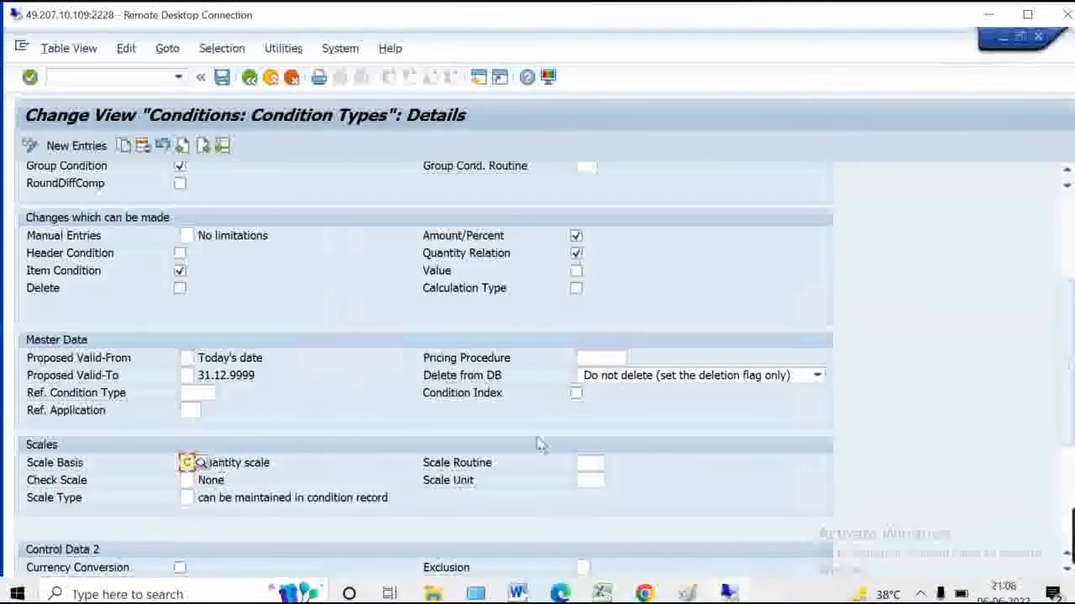
left_click(745, 378)
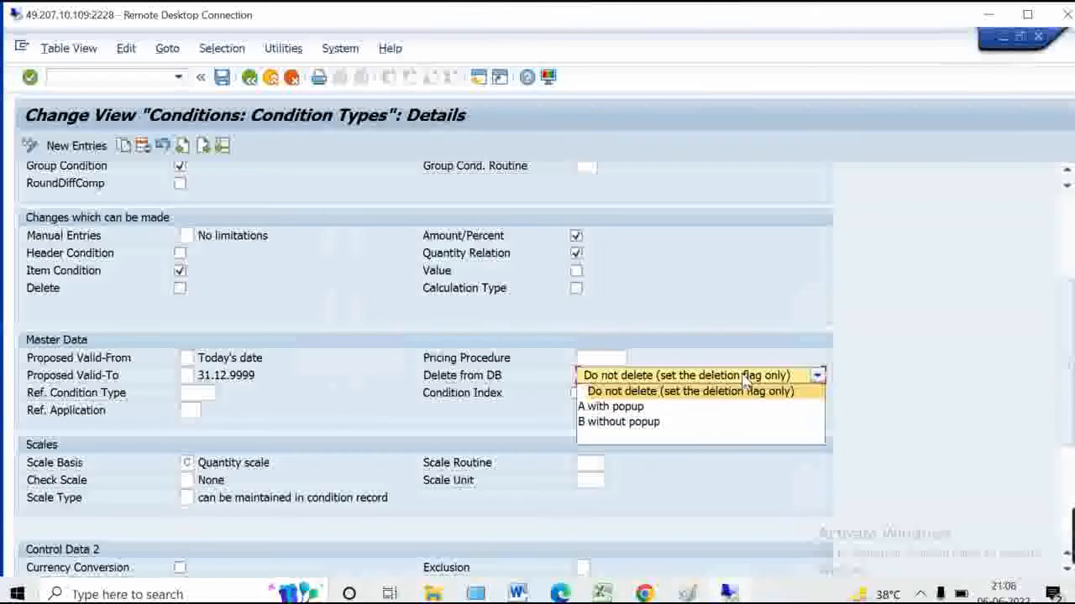
left_click(845, 332)
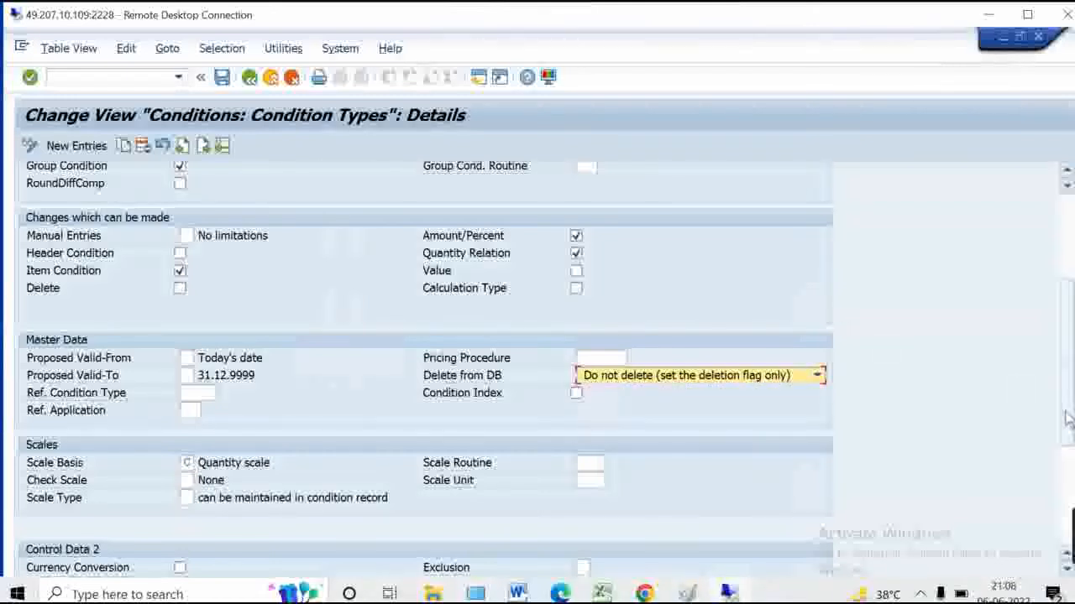
scroll(1067, 449, "down", 5)
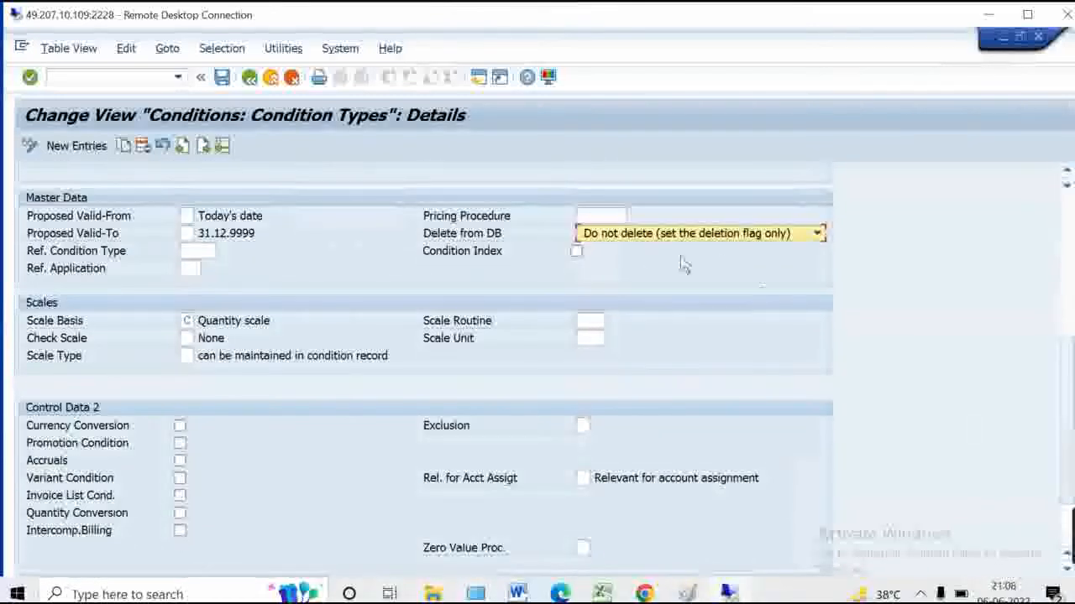
scroll(1065, 448, "down", 3)
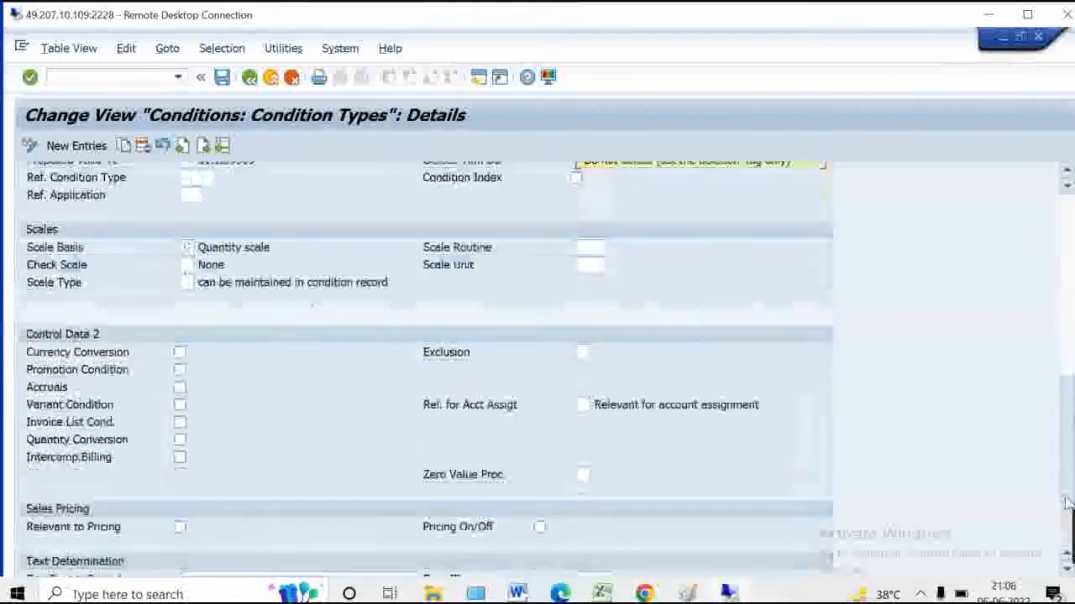
left_click_drag(1068, 529, 1062, 301)
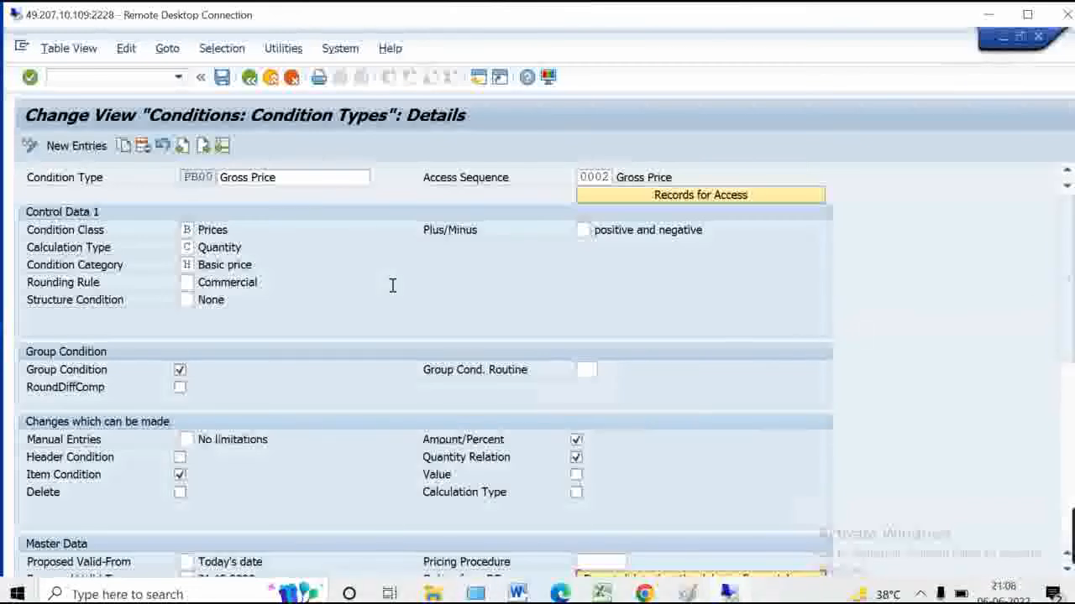
Compare PBXX's Manual Entries setting against the PB00 Gross Price details
left_click(249, 77)
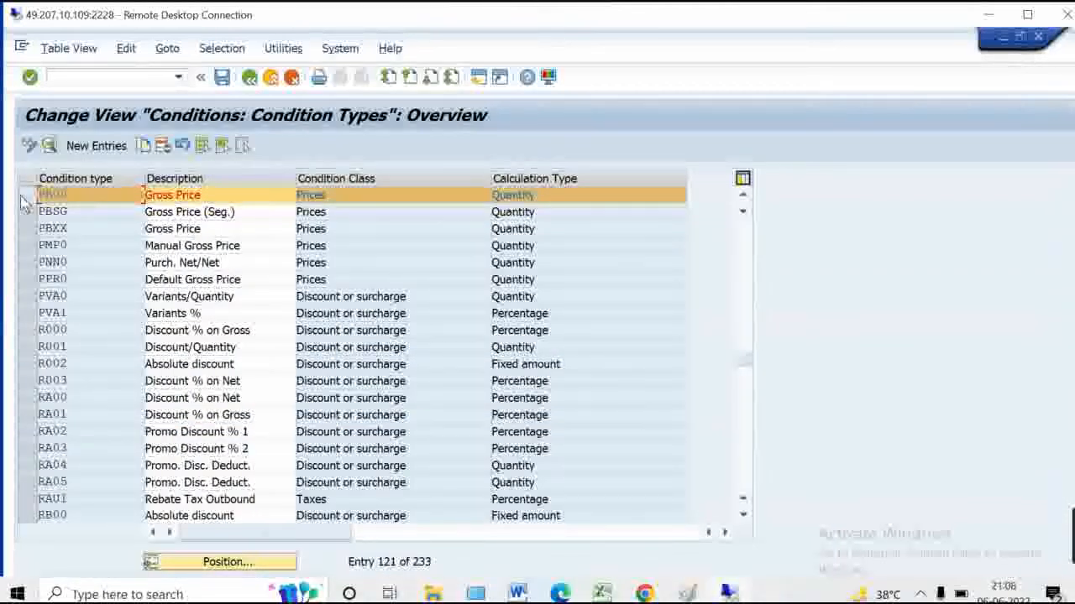
left_click(25, 204)
double_click(105, 228)
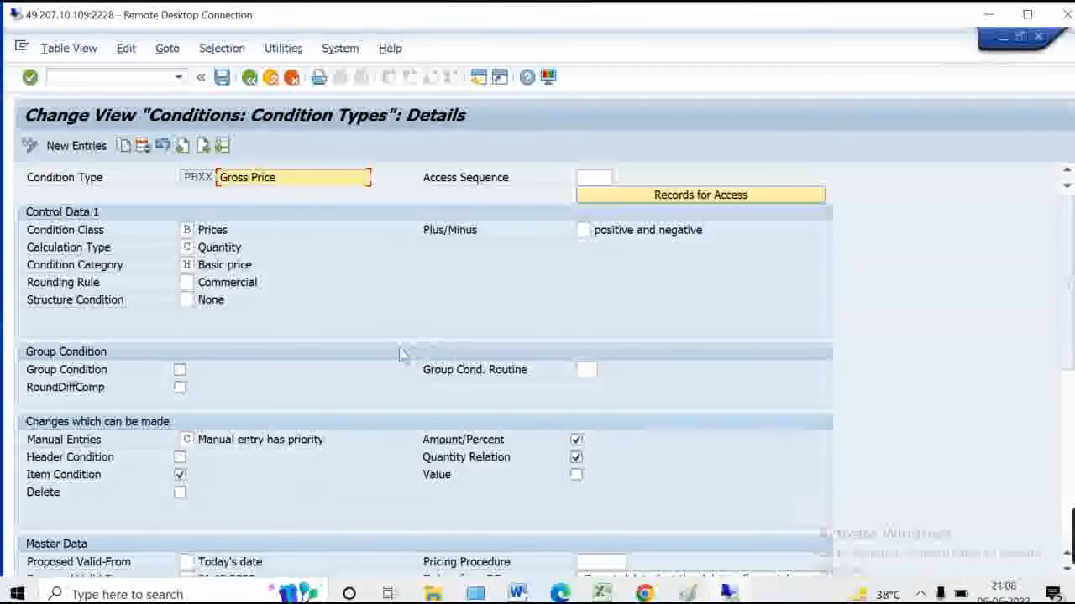
left_click(189, 439)
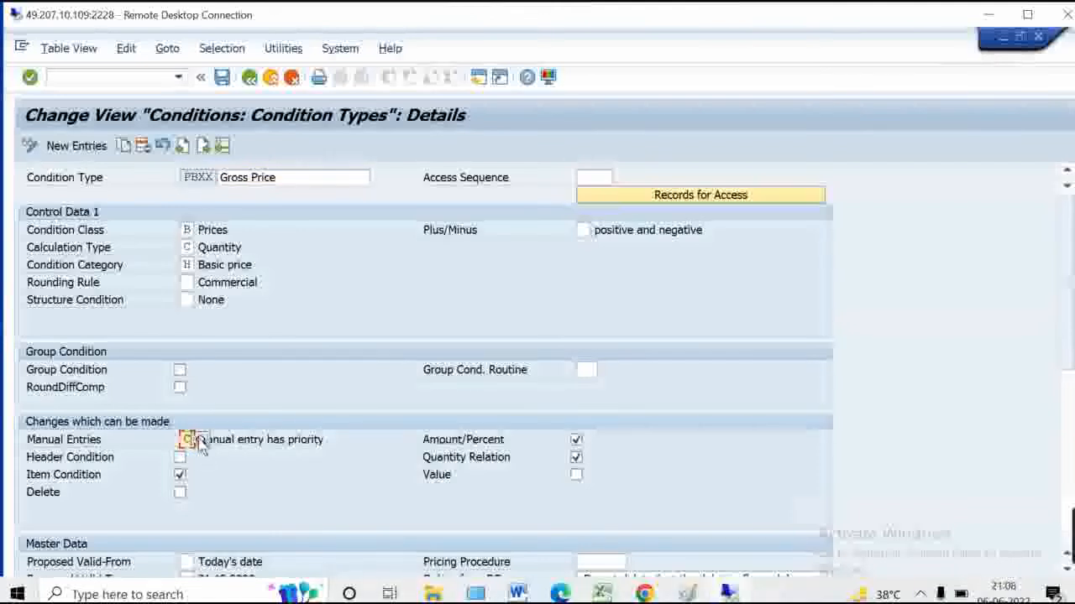
left_click(250, 78)
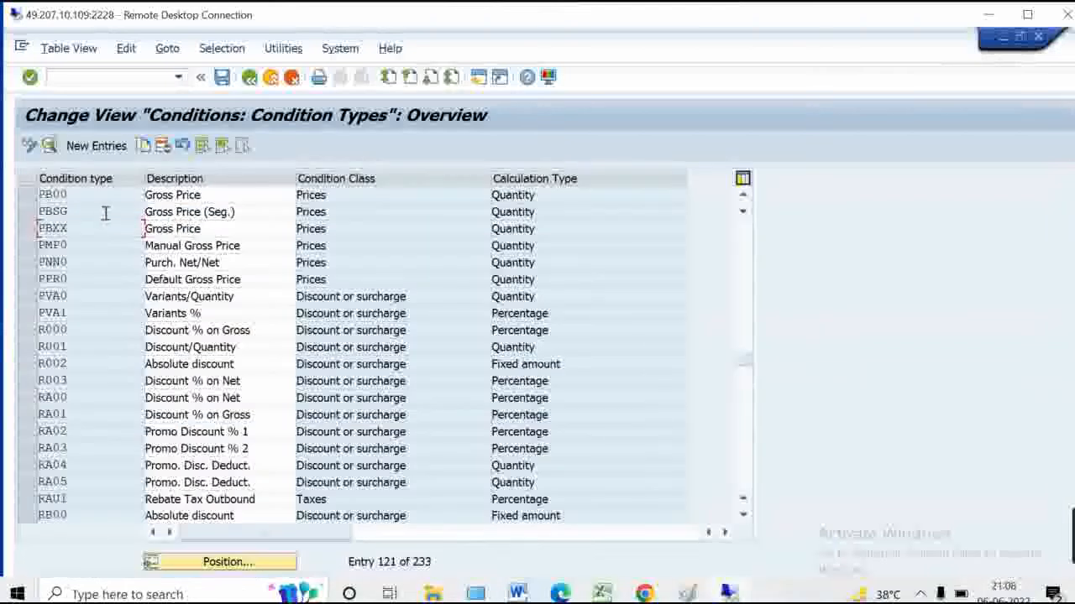
double_click(103, 198)
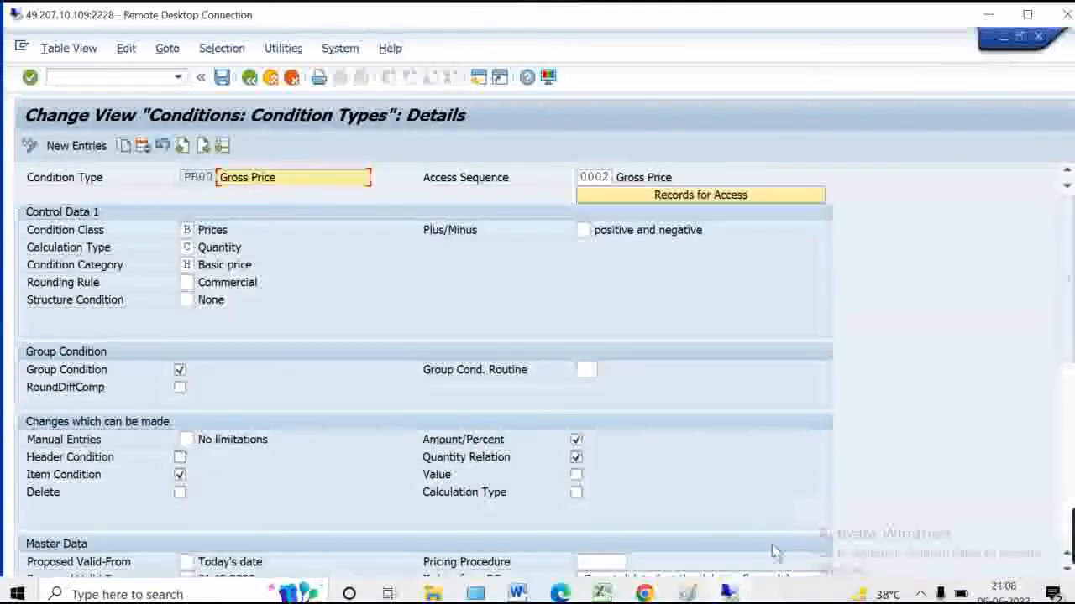
Check the Paint pricing diagram, reopen PBXX details, and show the remote session full screen
mouse_move(687, 594)
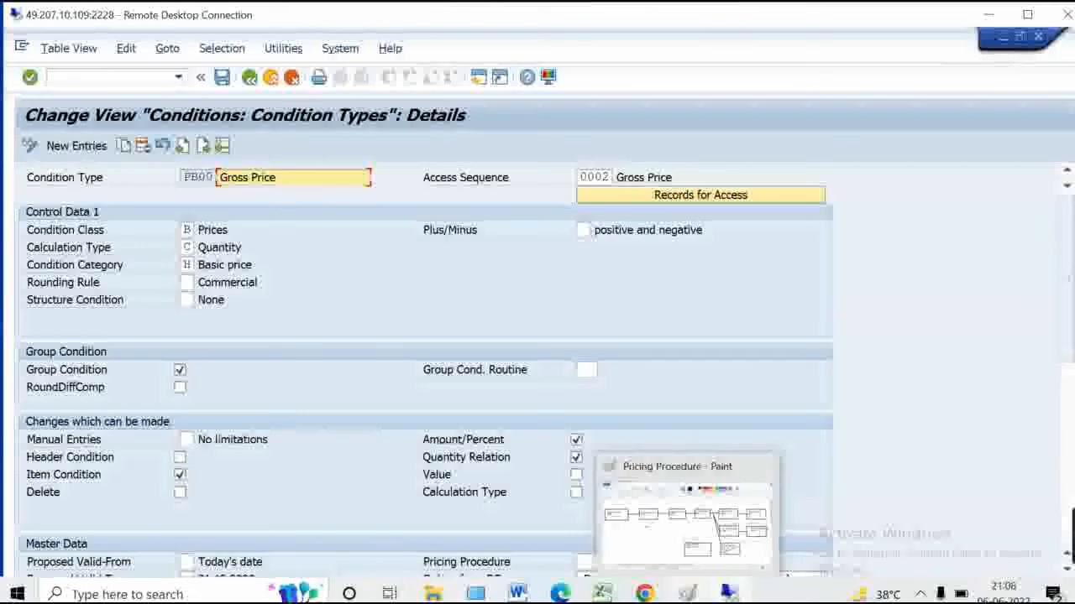
left_click(685, 514)
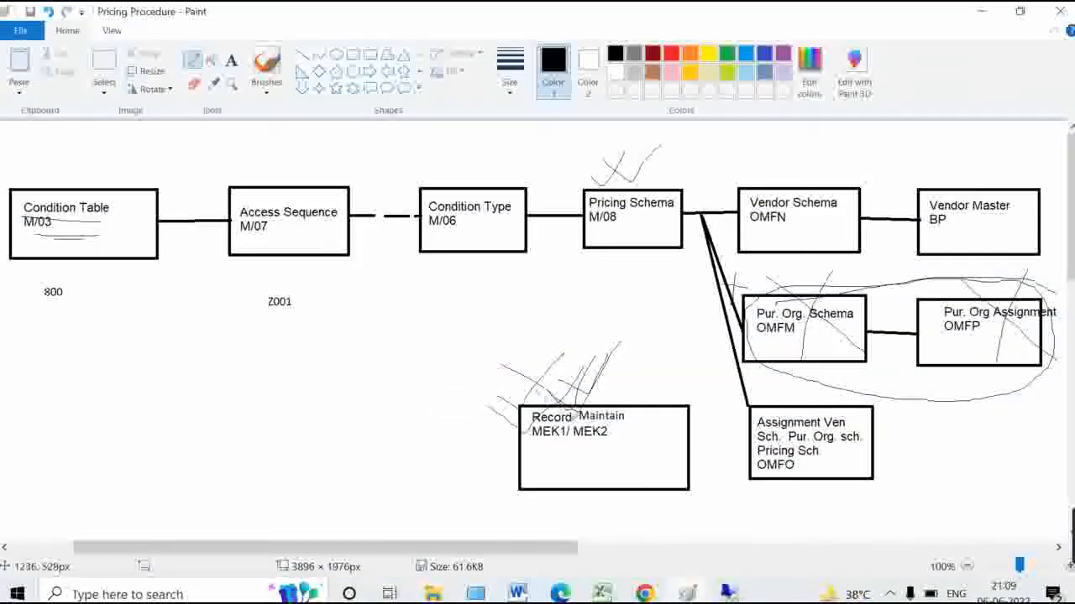
left_click(982, 10)
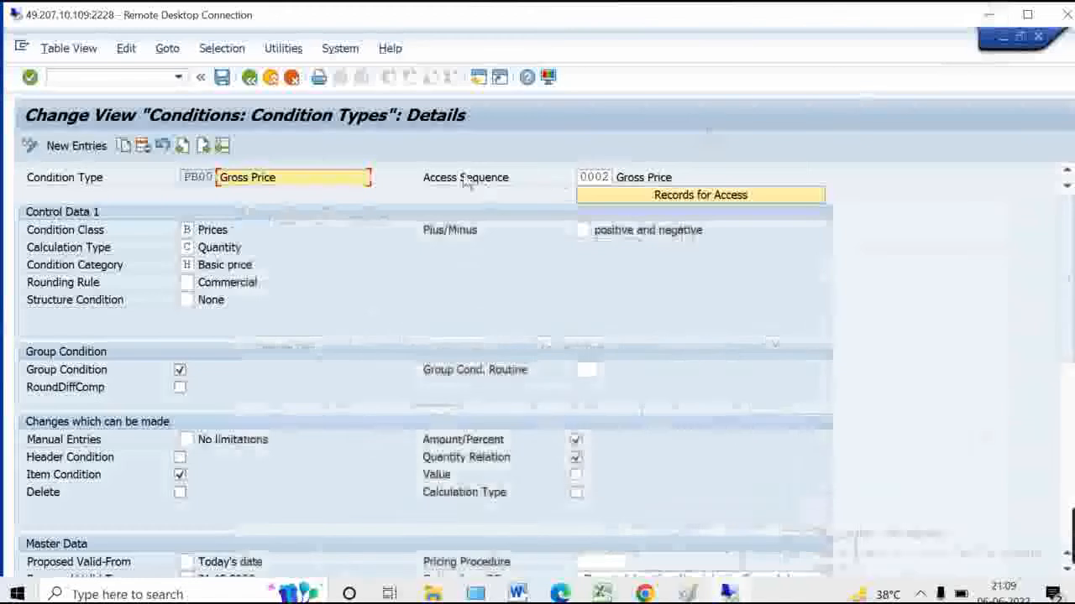
left_click(250, 78)
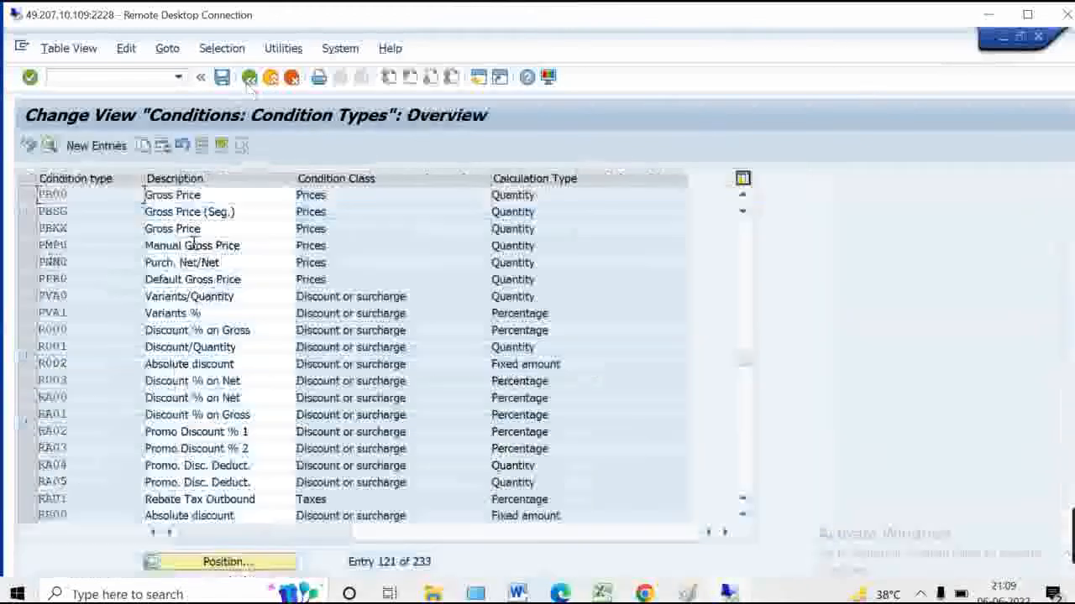
double_click(84, 229)
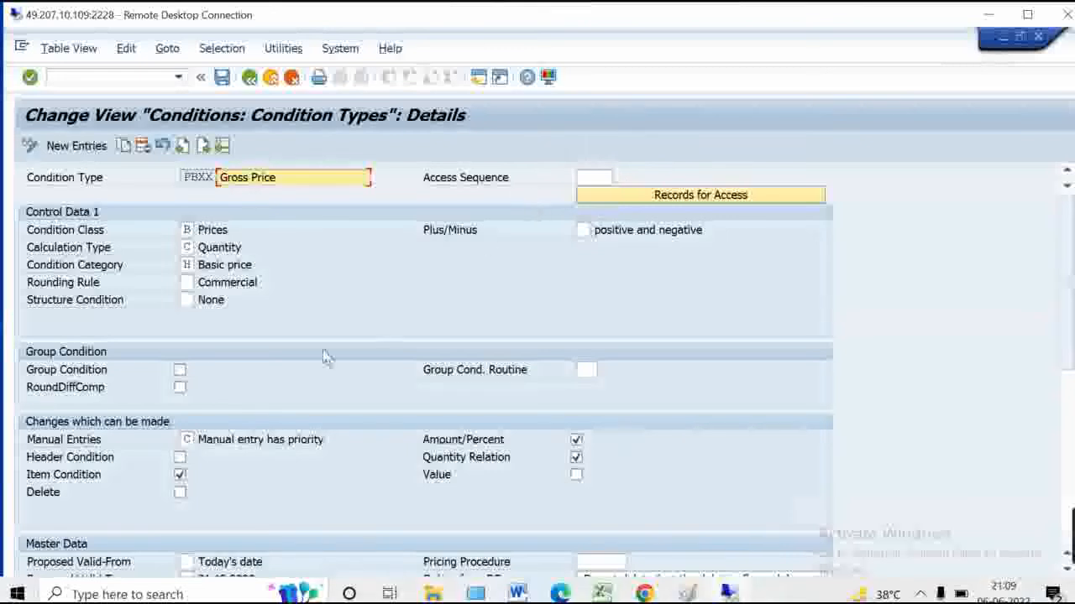
left_click(195, 440)
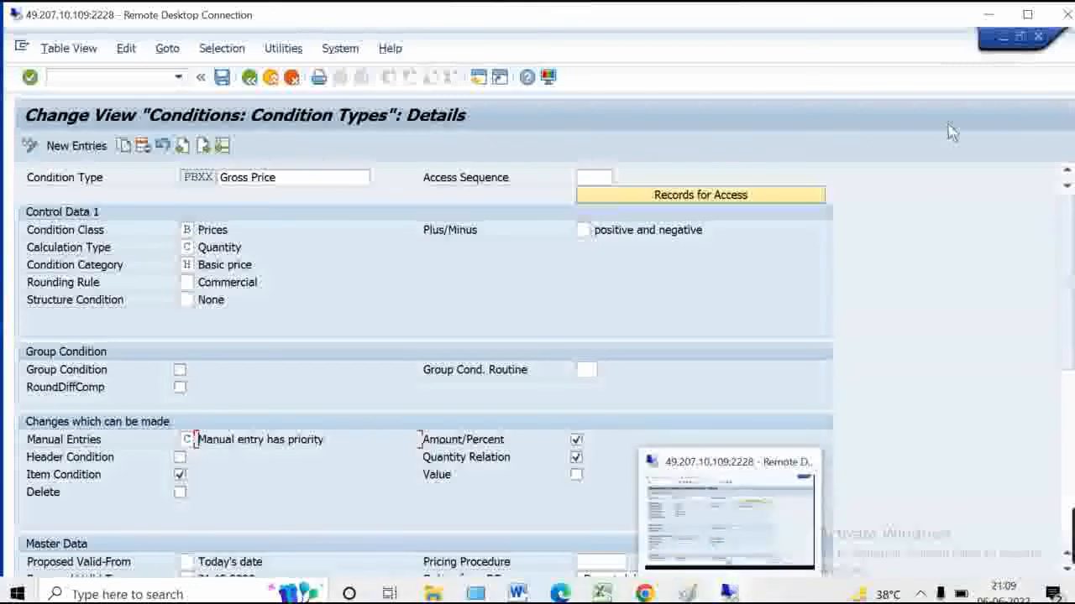
left_click(1026, 14)
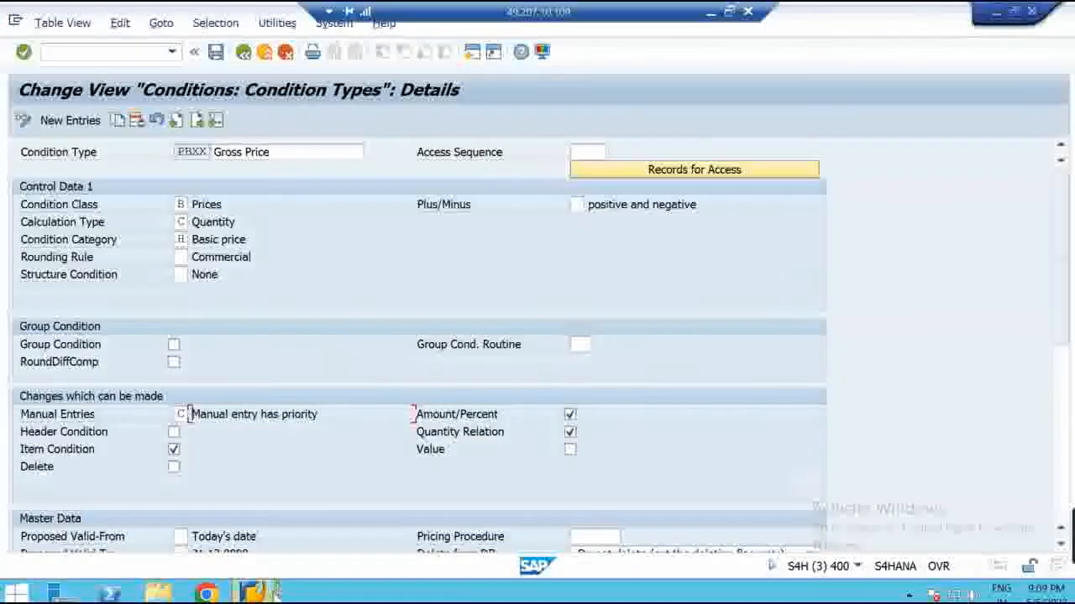
mouse_move(256, 593)
left_click(270, 504)
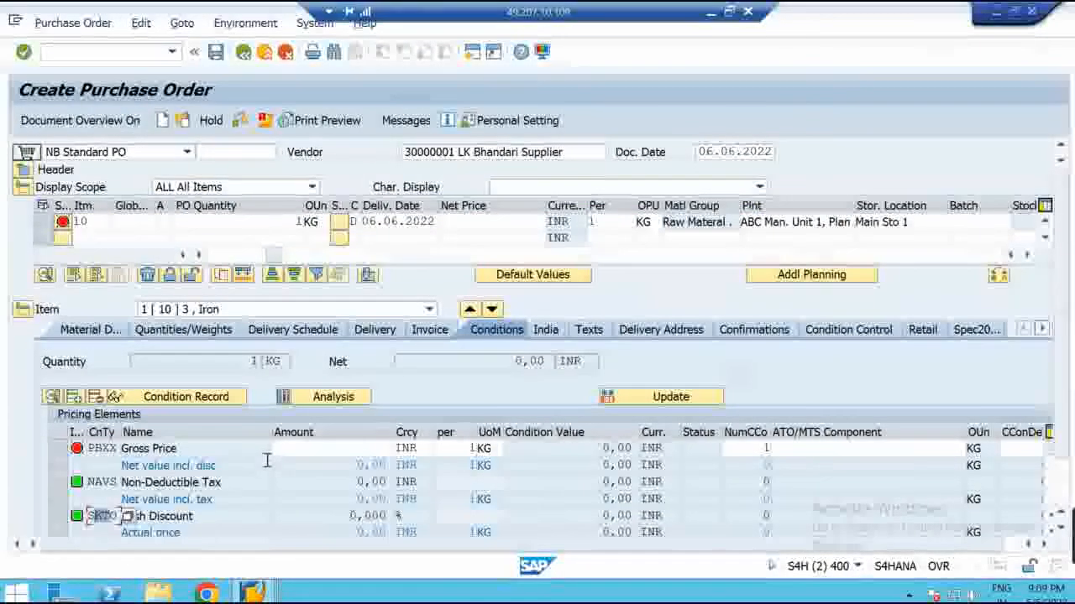
left_click(304, 448)
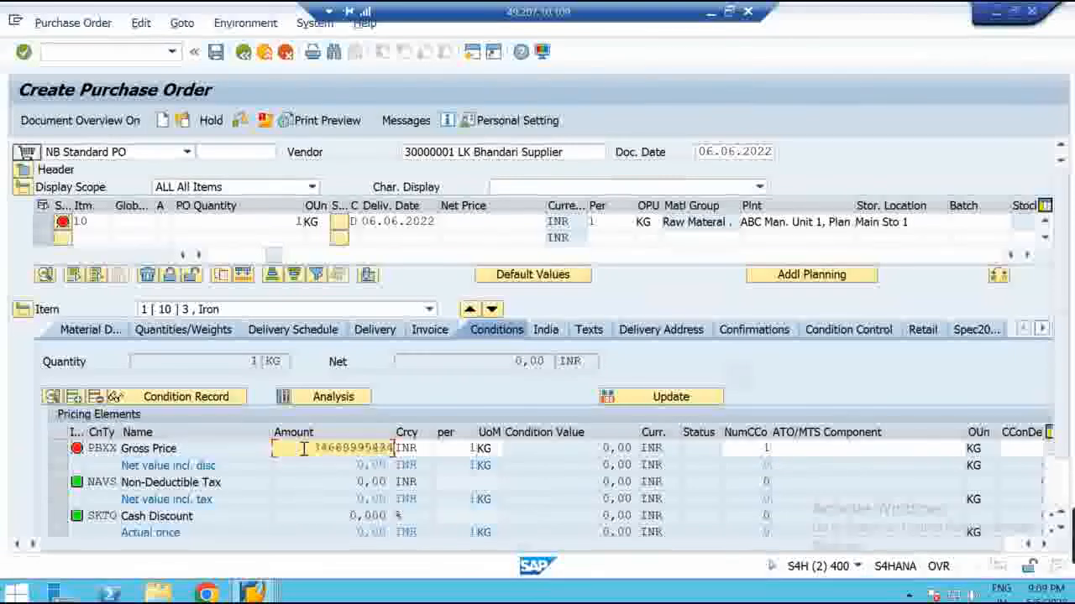
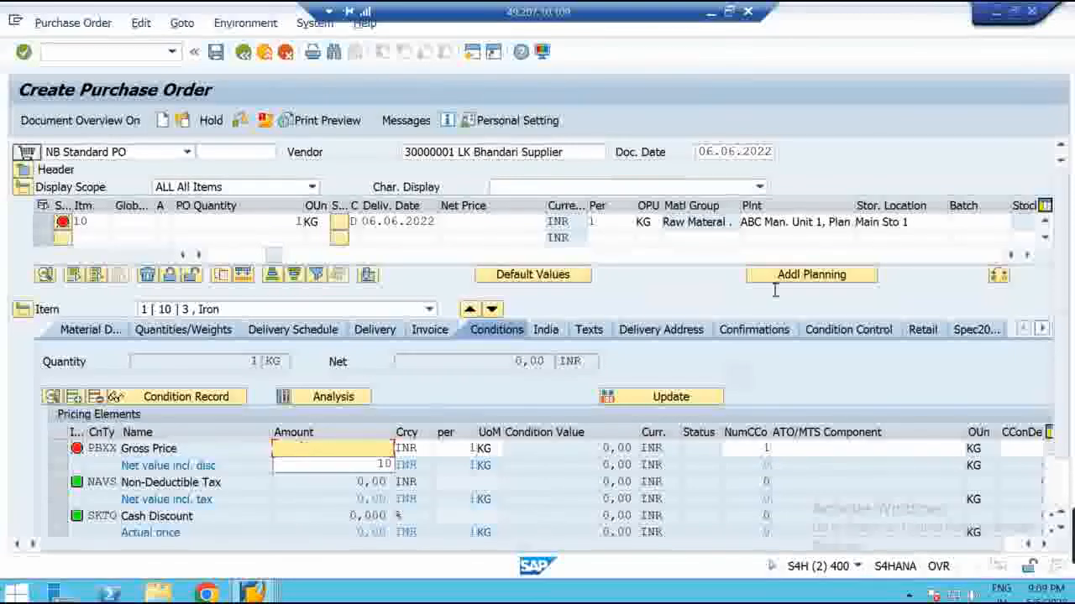
left_click(994, 11)
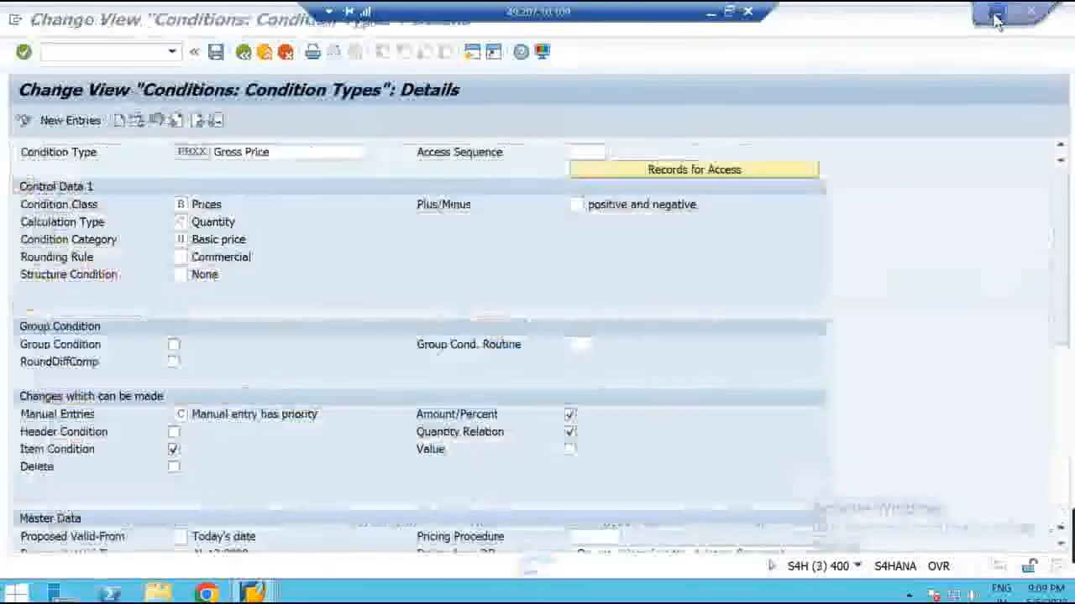
left_click(282, 159)
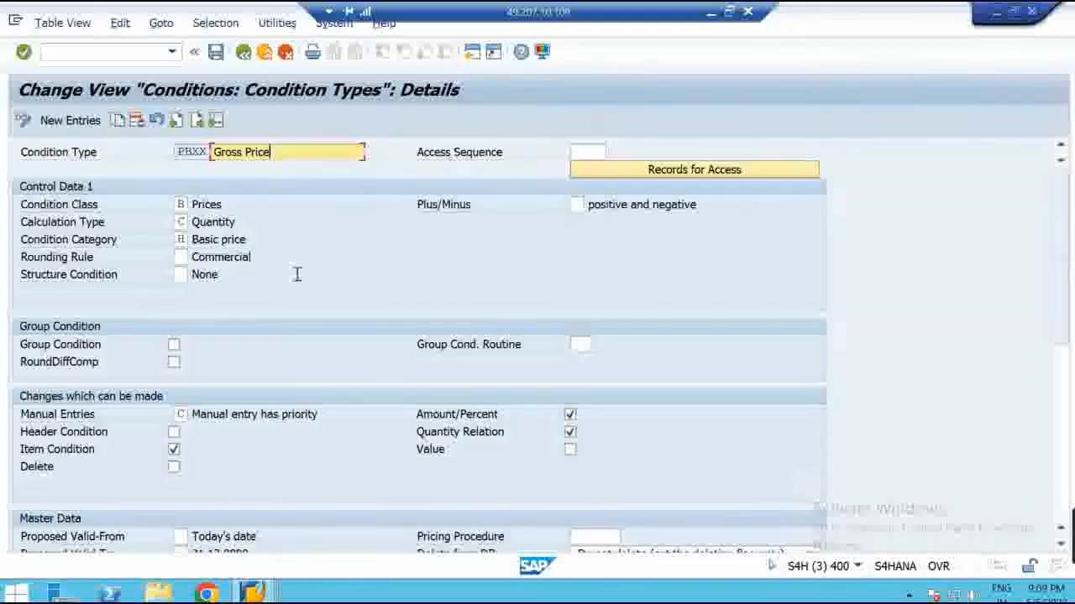
Go back from the condition type details to the Condition Types overview
left_click(241, 54)
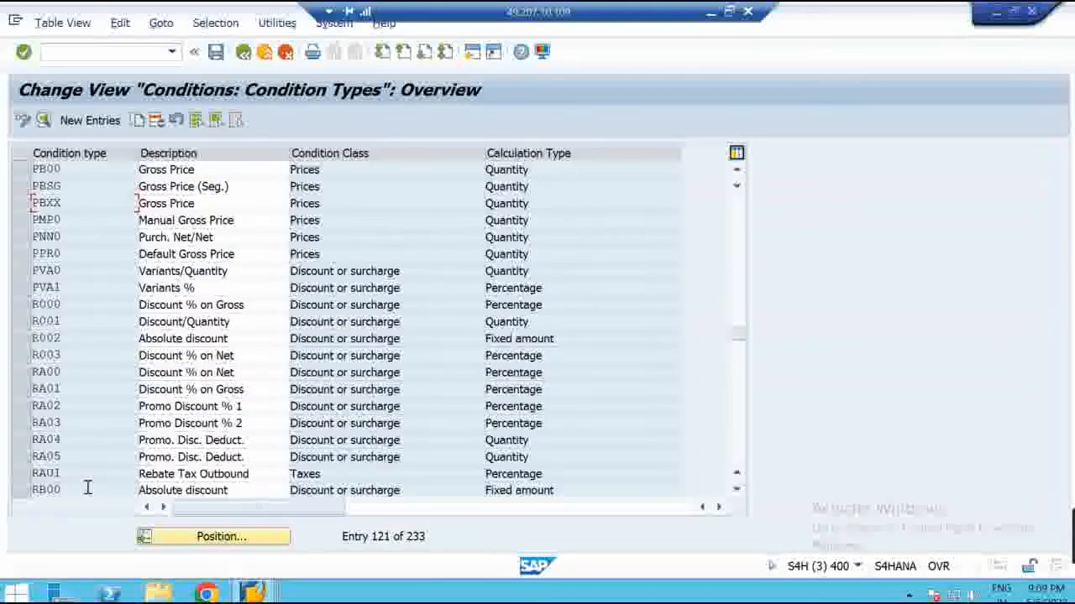
double_click(87, 489)
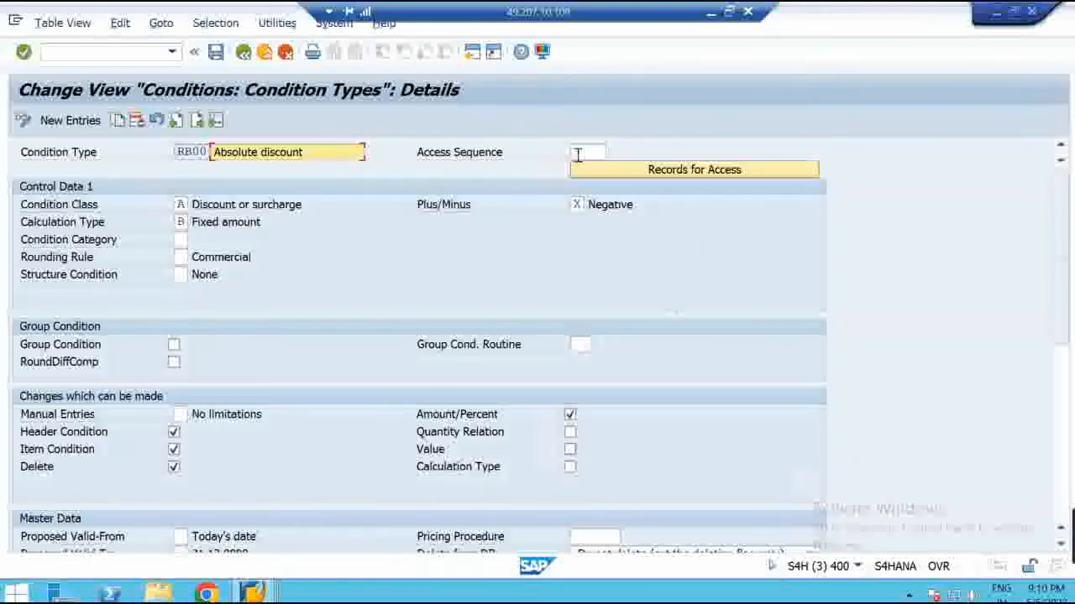
left_click(243, 52)
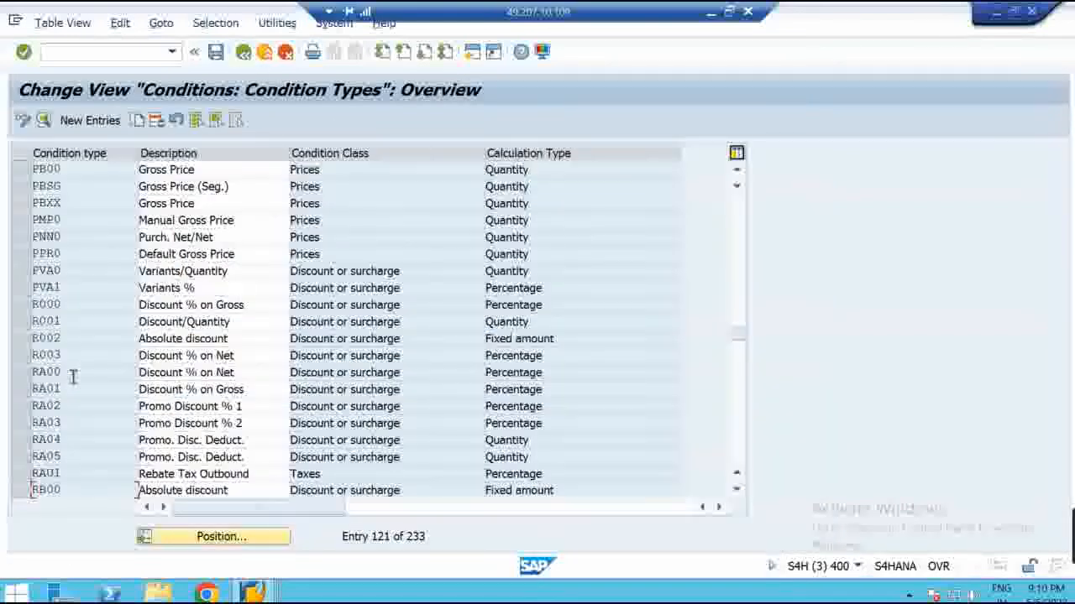
left_click(21, 372)
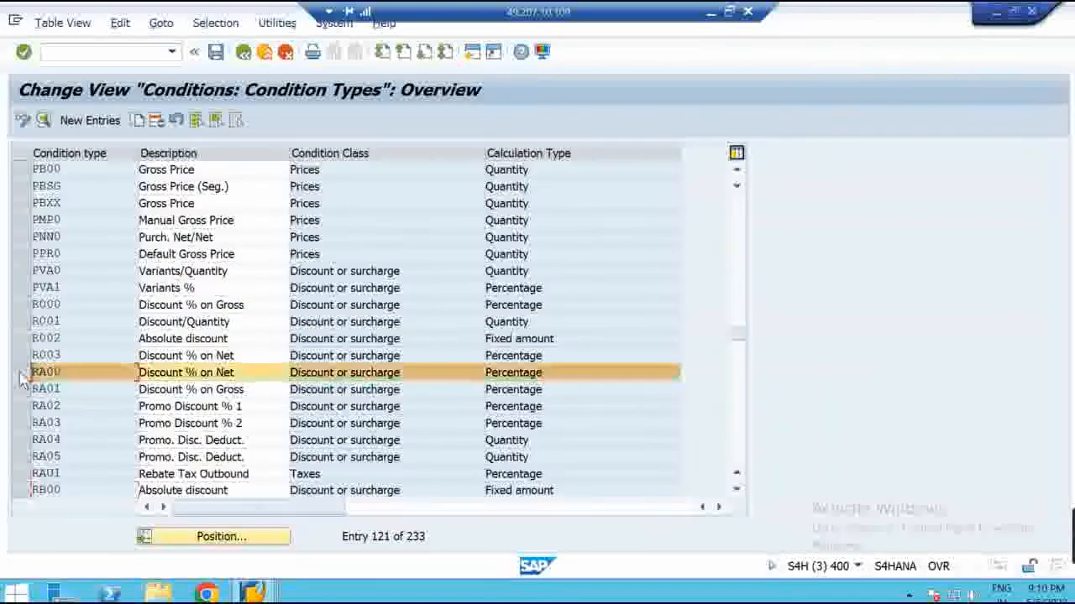
left_click(23, 493)
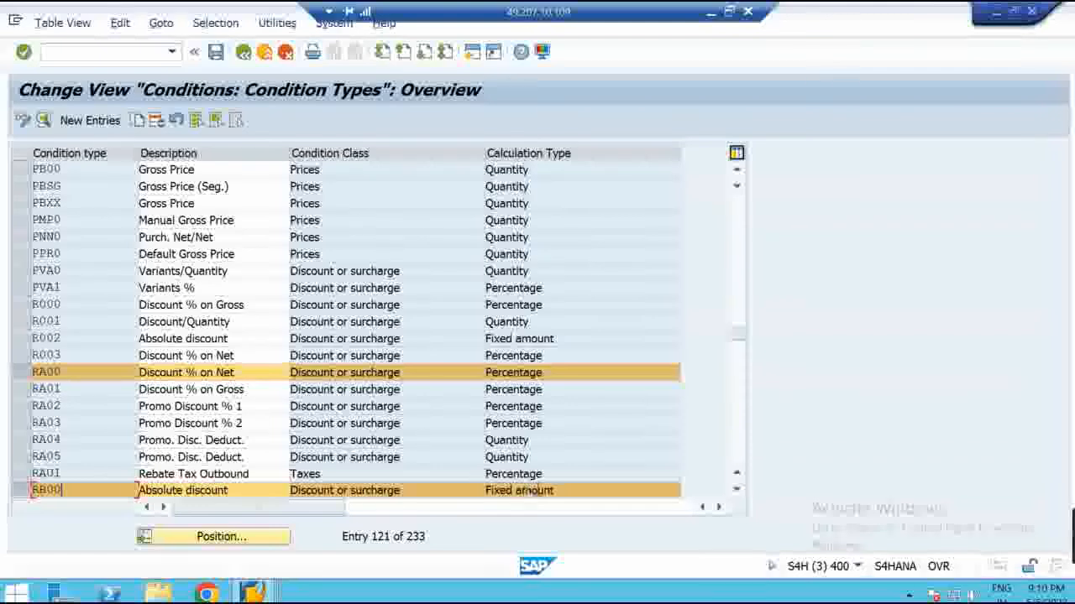
left_click(485, 492)
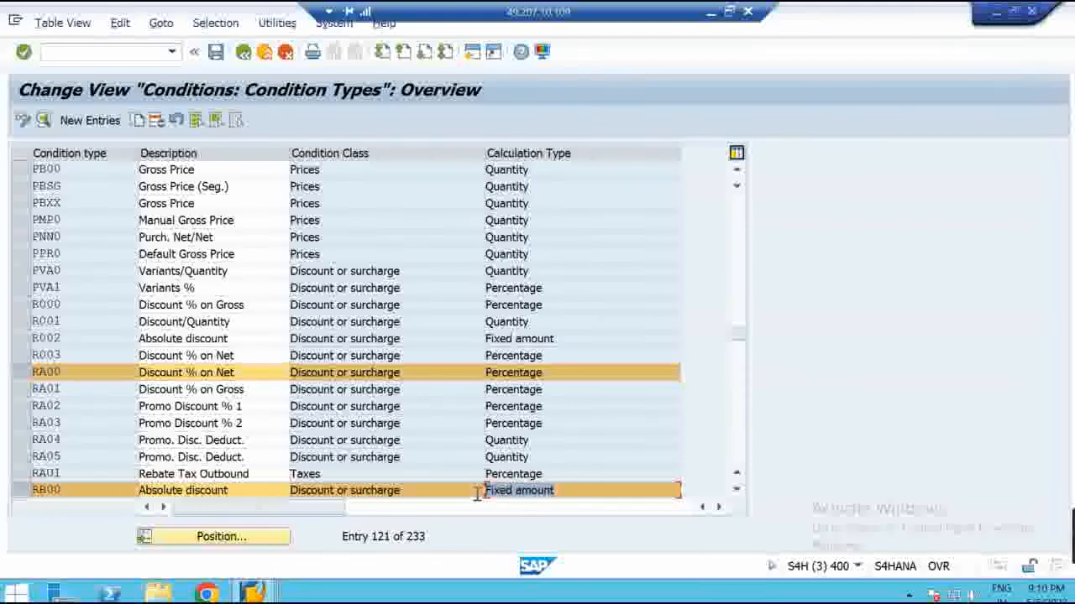
left_click(487, 373)
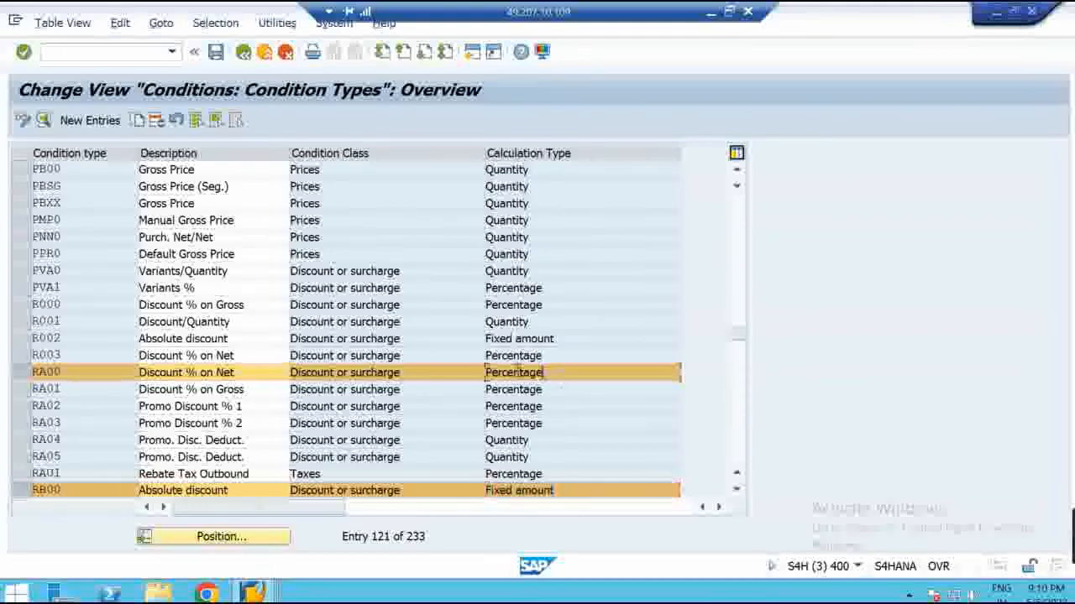
double_click(78, 375)
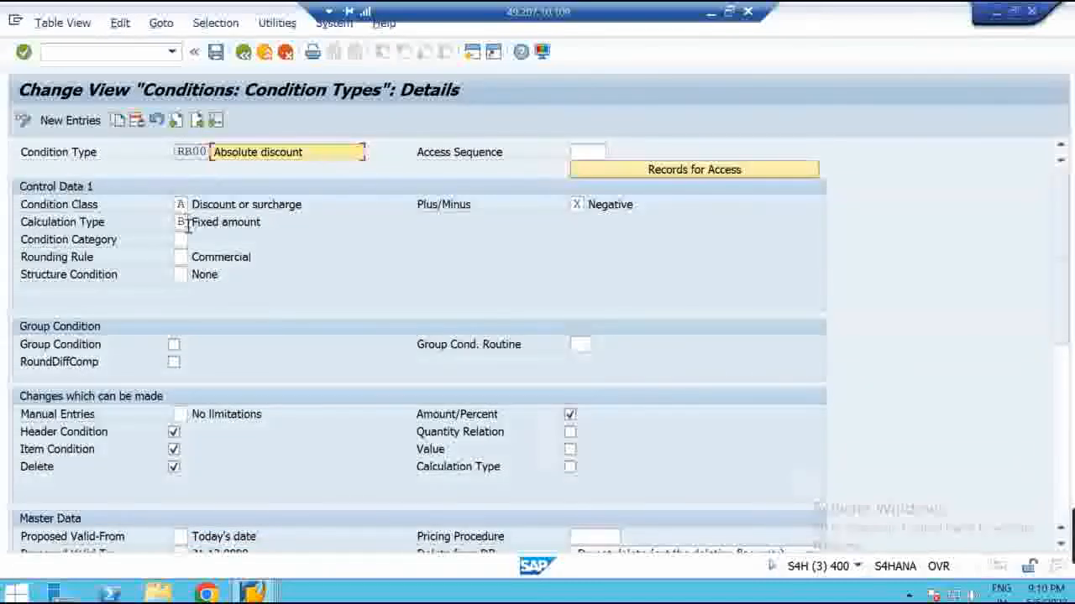
left_click(244, 52)
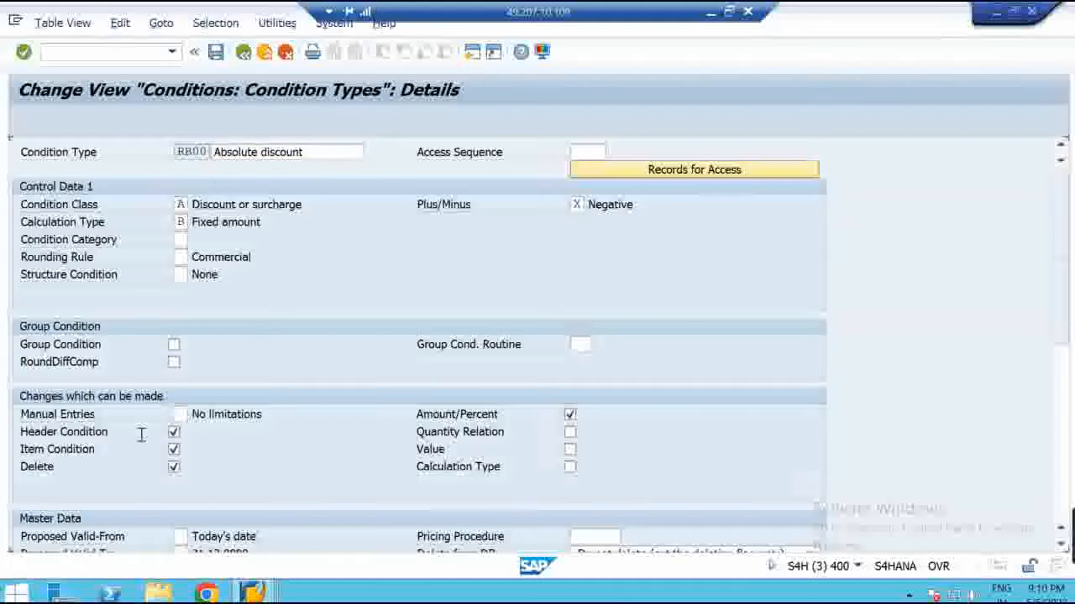
double_click(115, 371)
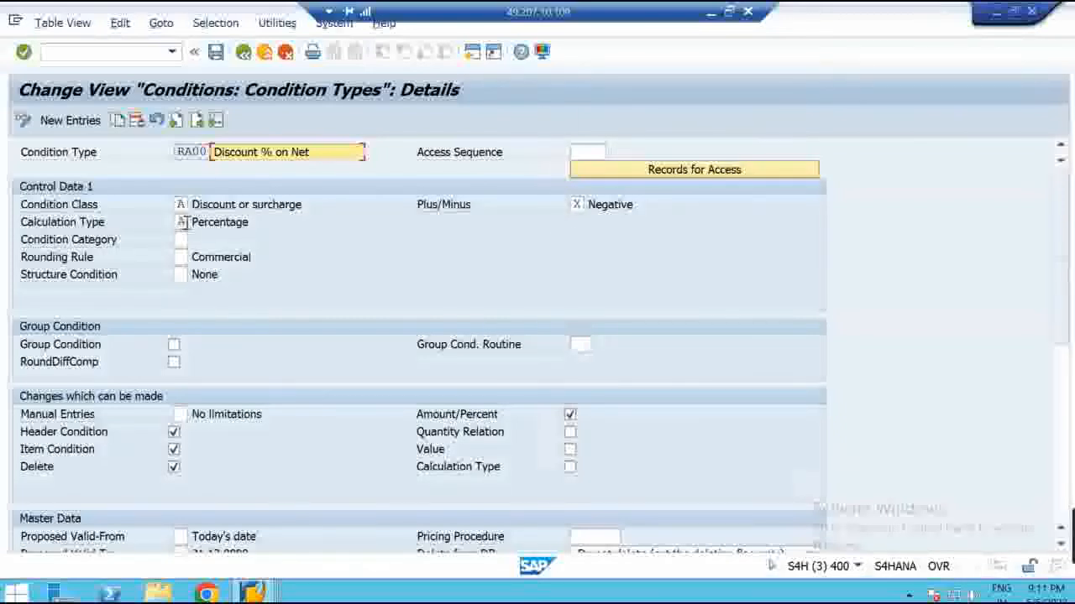
left_click(181, 221)
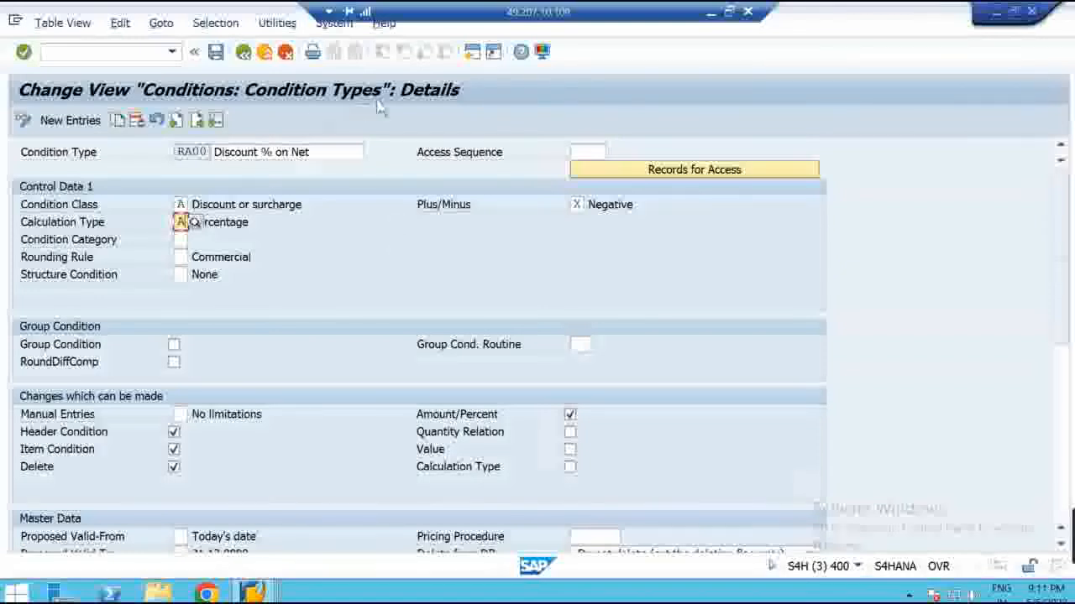
left_click(242, 53)
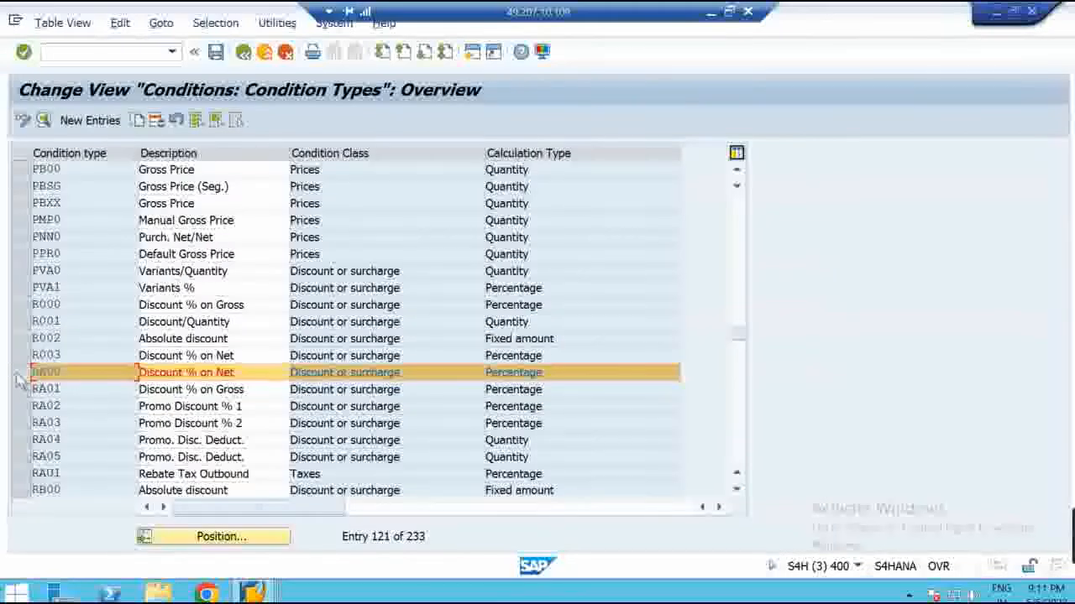
Position the condition types list at FRA1
left_click(222, 538)
type("fra1")
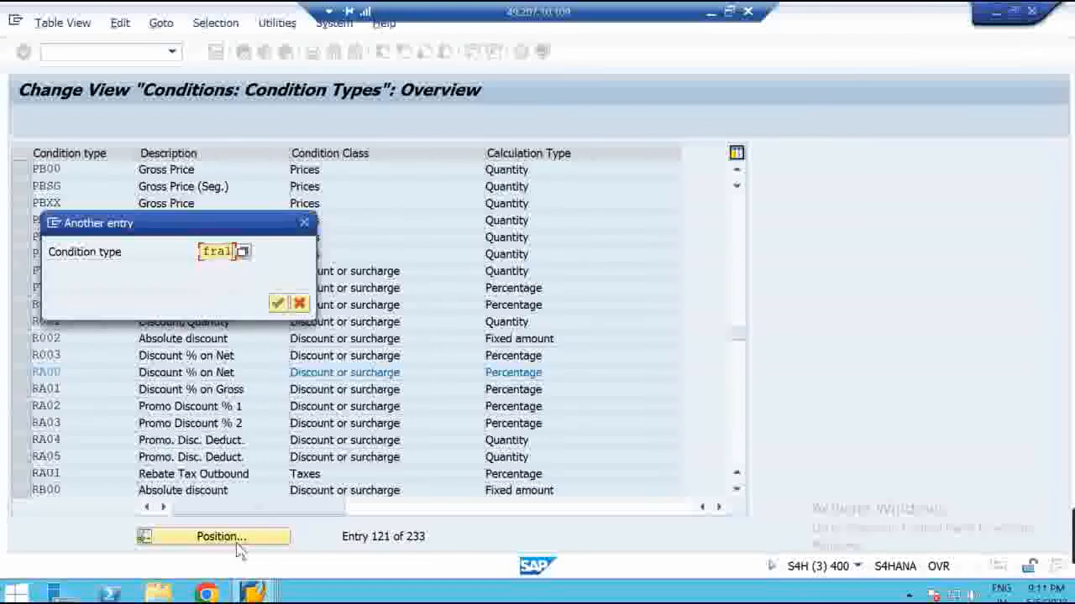
key("Return")
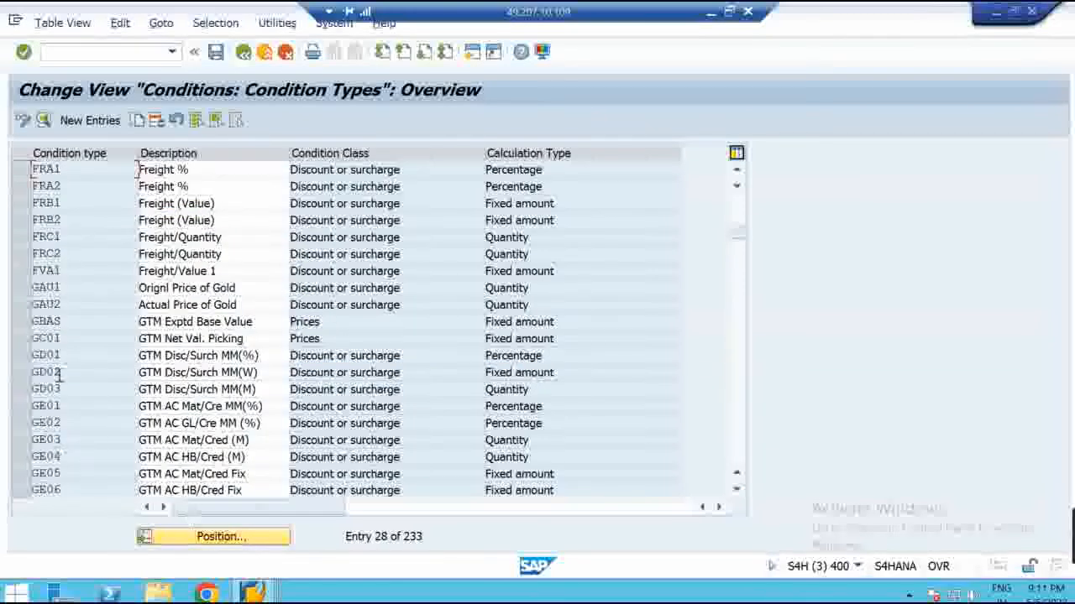
Compare calculation types of FRA1 (percentage), FRB1 (fixed amount) and FRC1 (quantity)
left_click(22, 171)
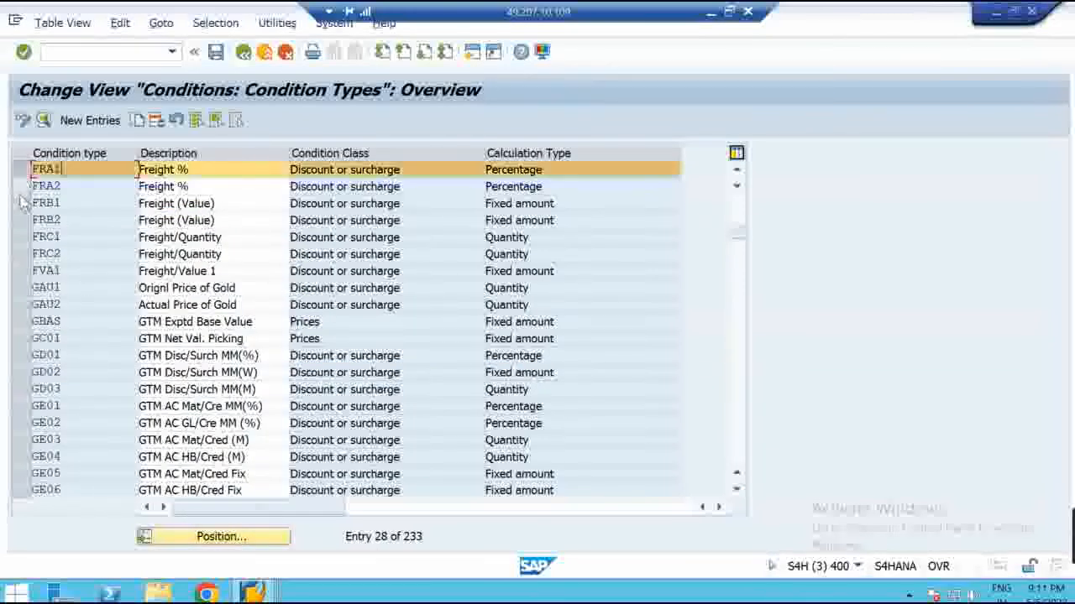
left_click(22, 203)
left_click(22, 237)
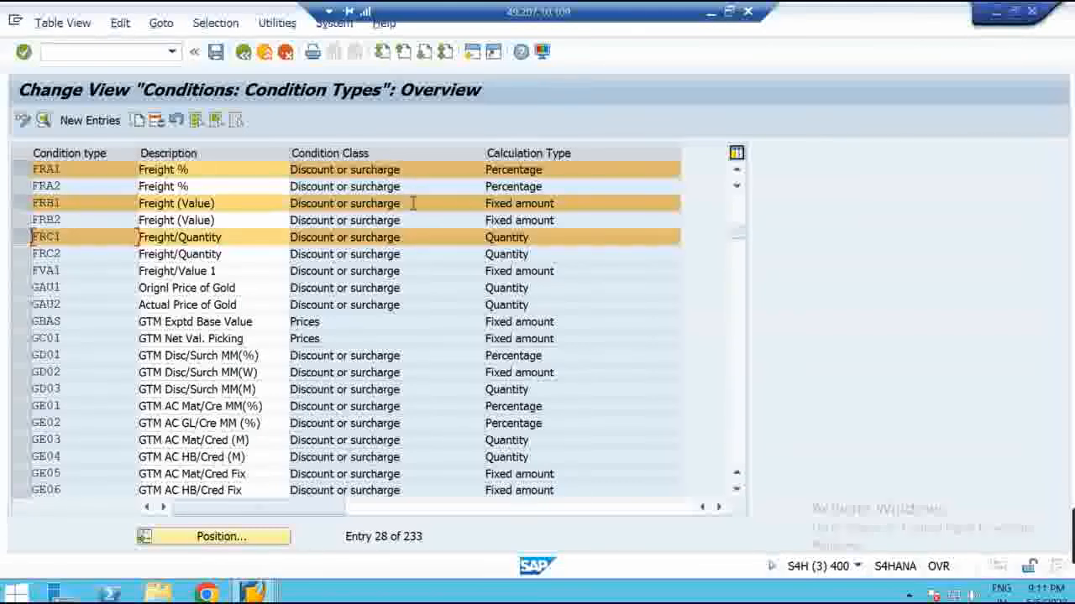
left_click_drag(514, 170, 473, 170)
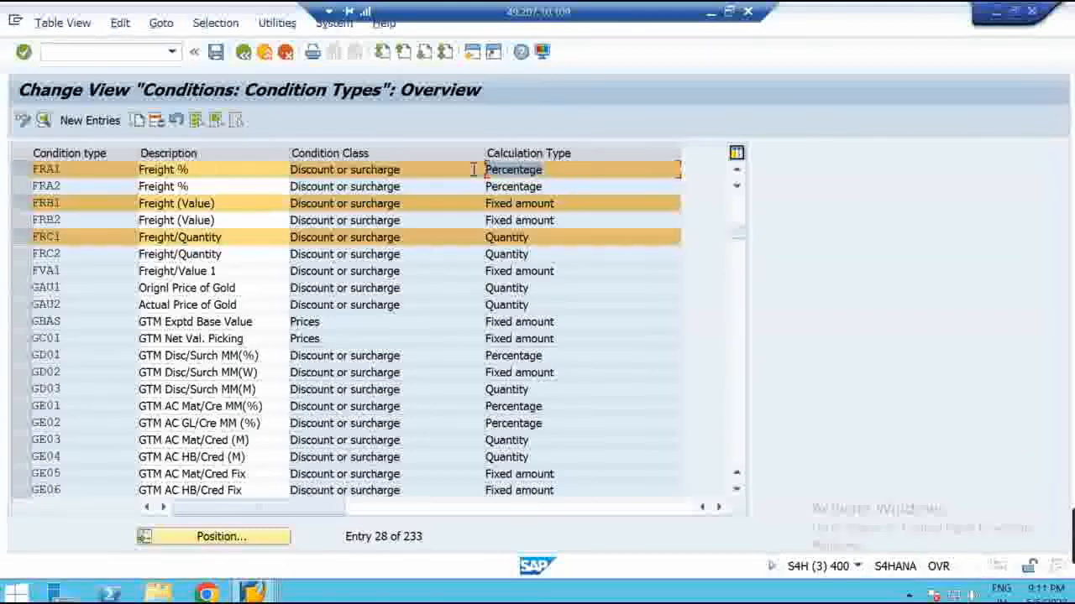
left_click_drag(576, 205, 461, 204)
left_click(513, 239)
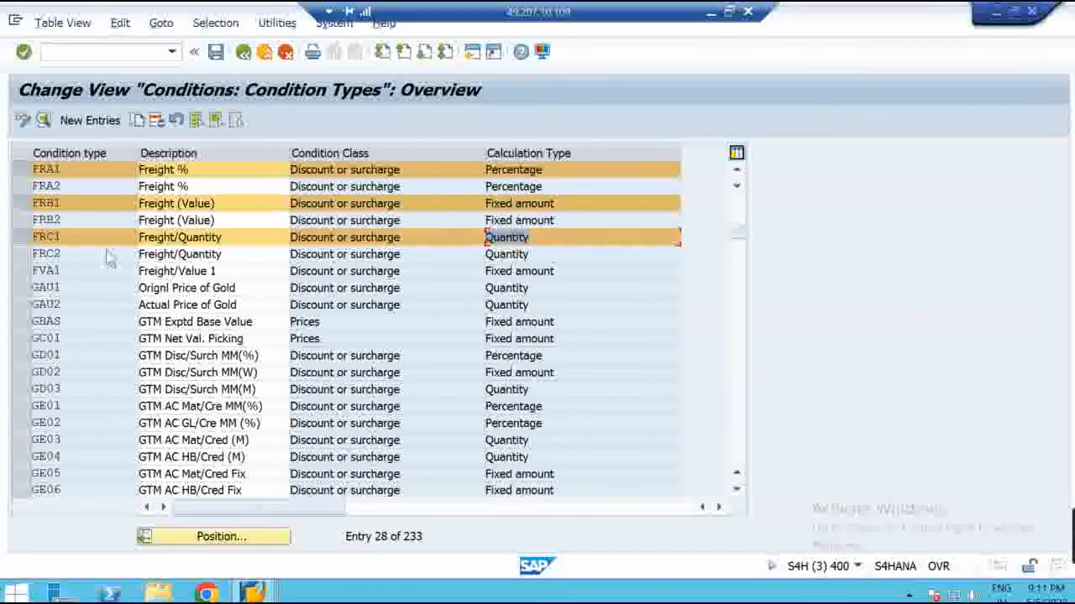
left_click(21, 203)
left_click(21, 238)
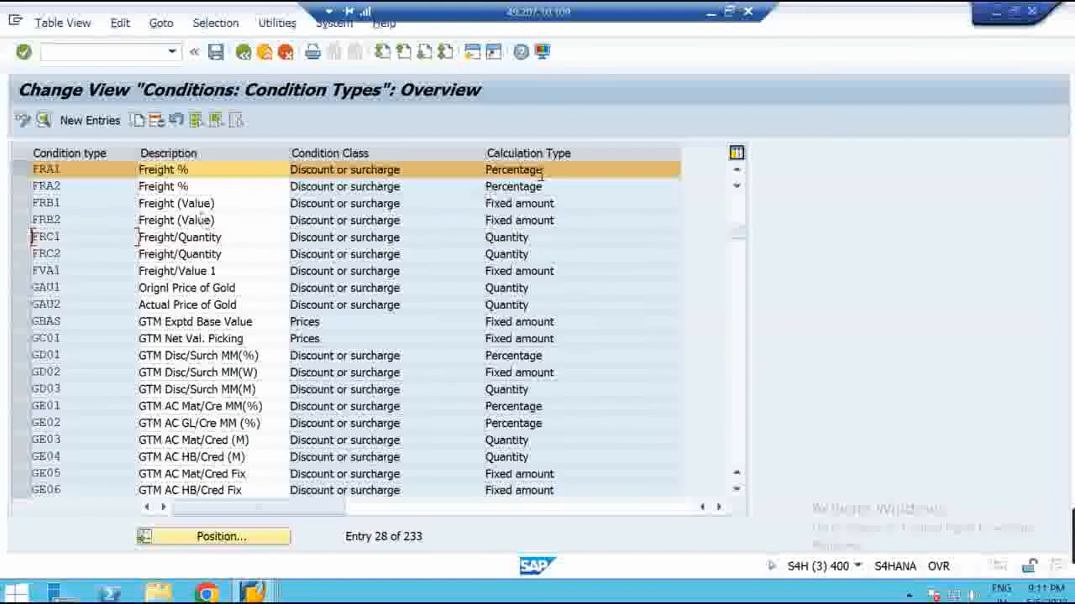
double_click(107, 173)
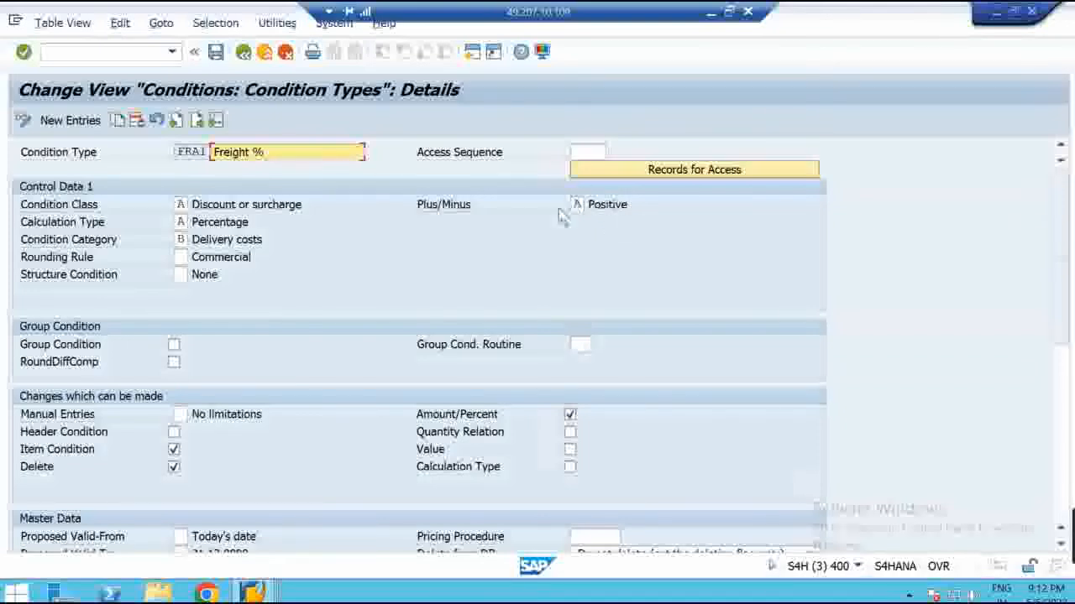
left_click(184, 240)
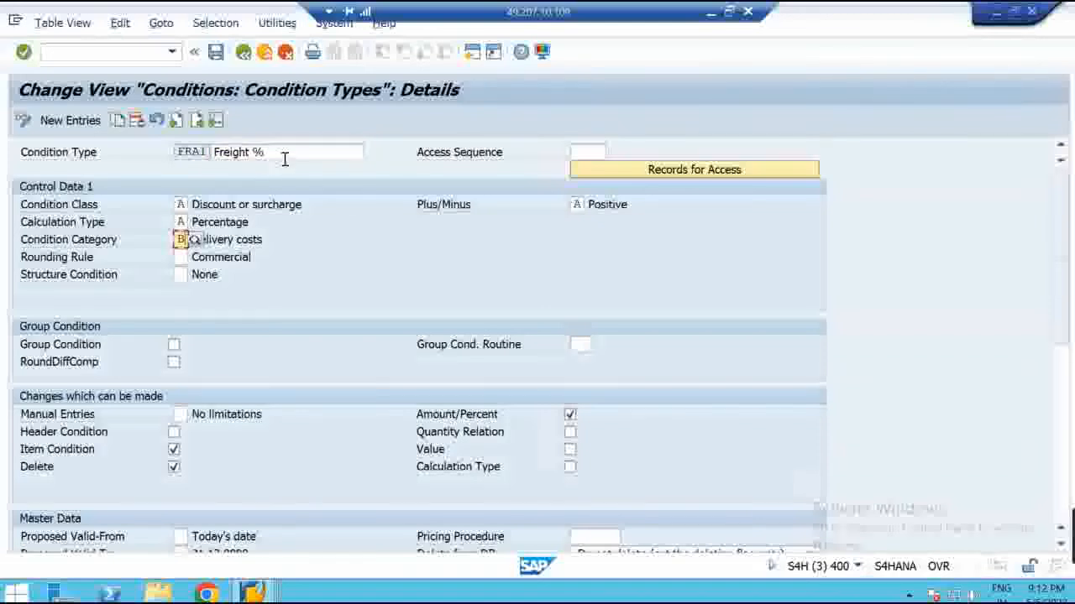
left_click(230, 241)
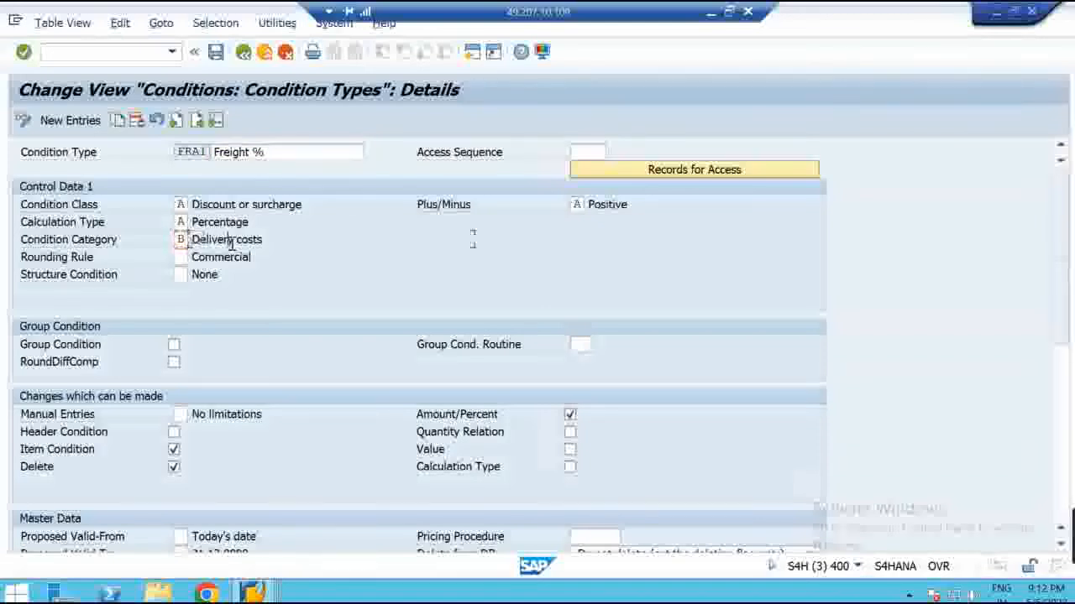
left_click(186, 241)
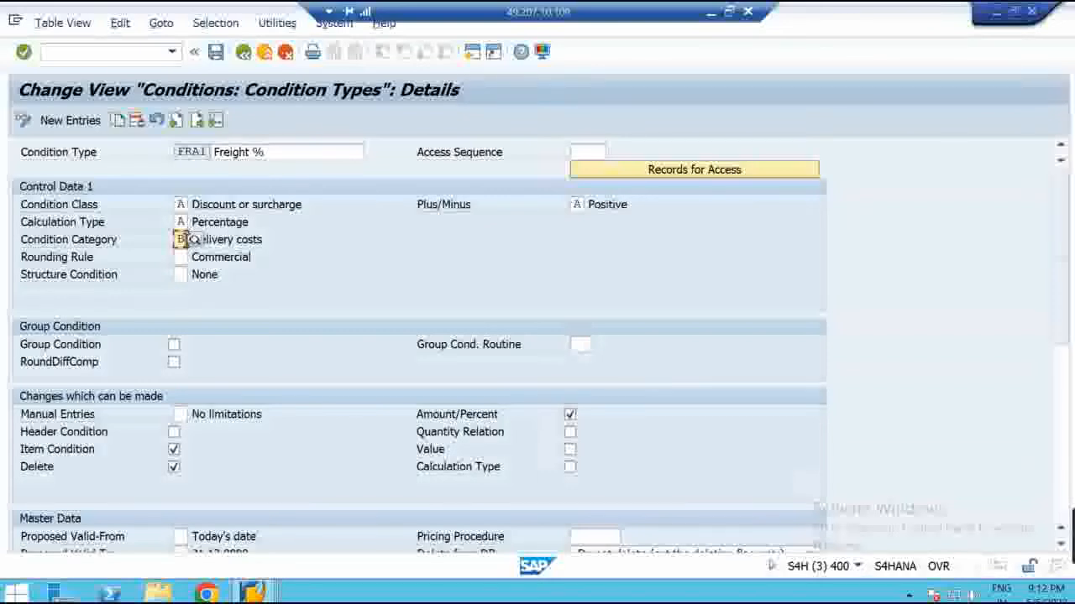
left_click(243, 53)
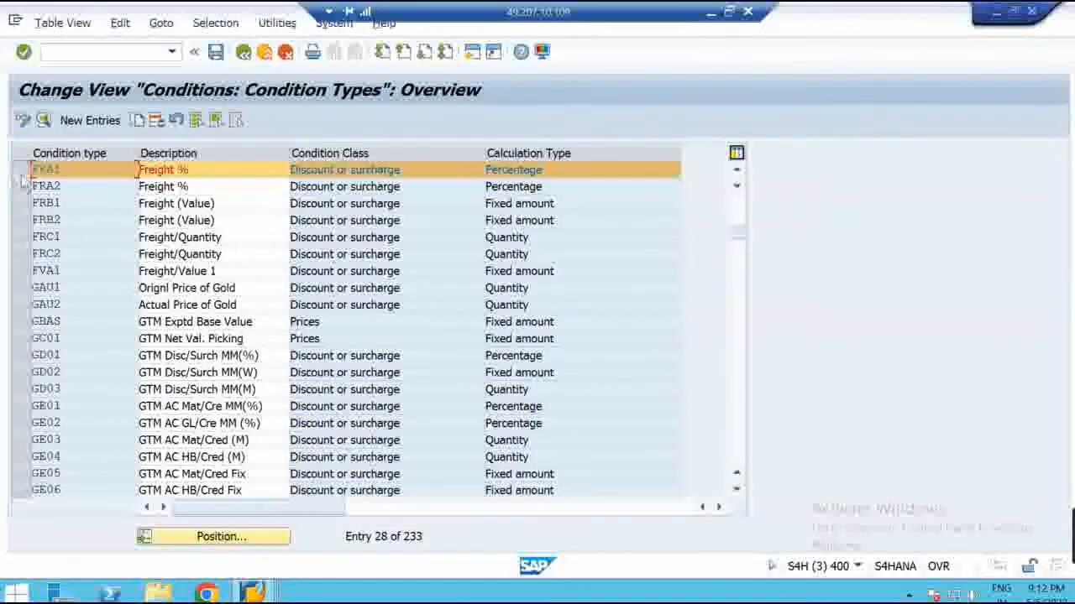
left_click(23, 171)
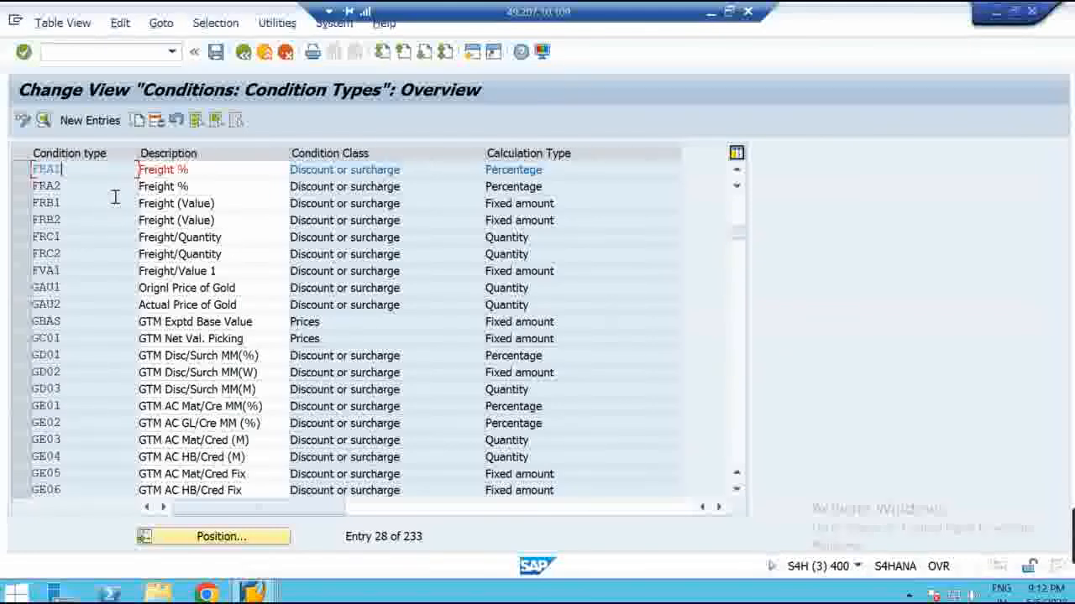
Position the list at PB00, review its Gross Price details, and reselect the PB00 row
left_click(218, 536)
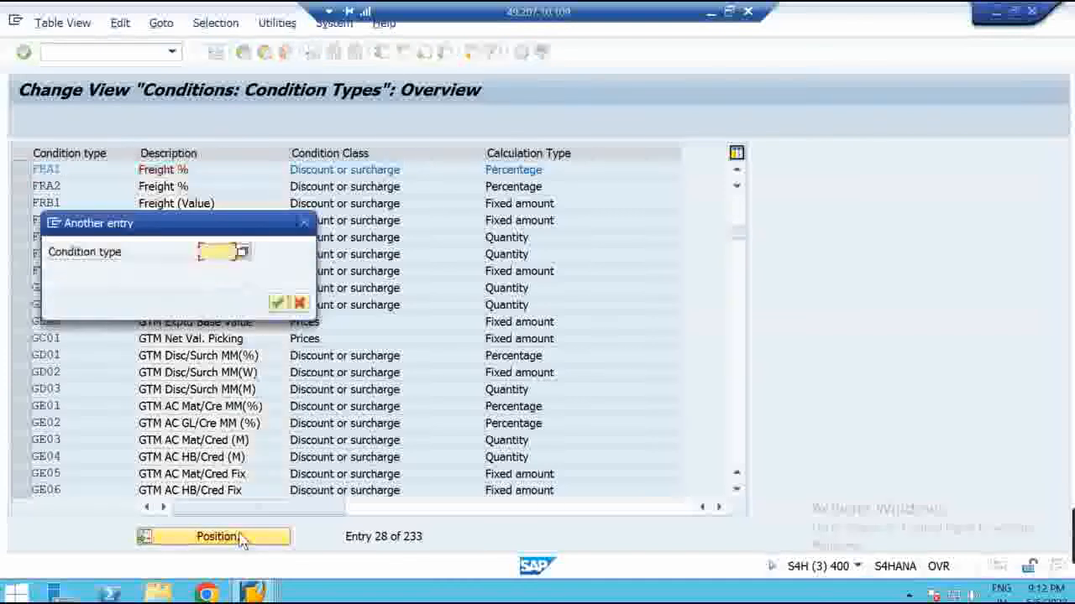
type("pb00")
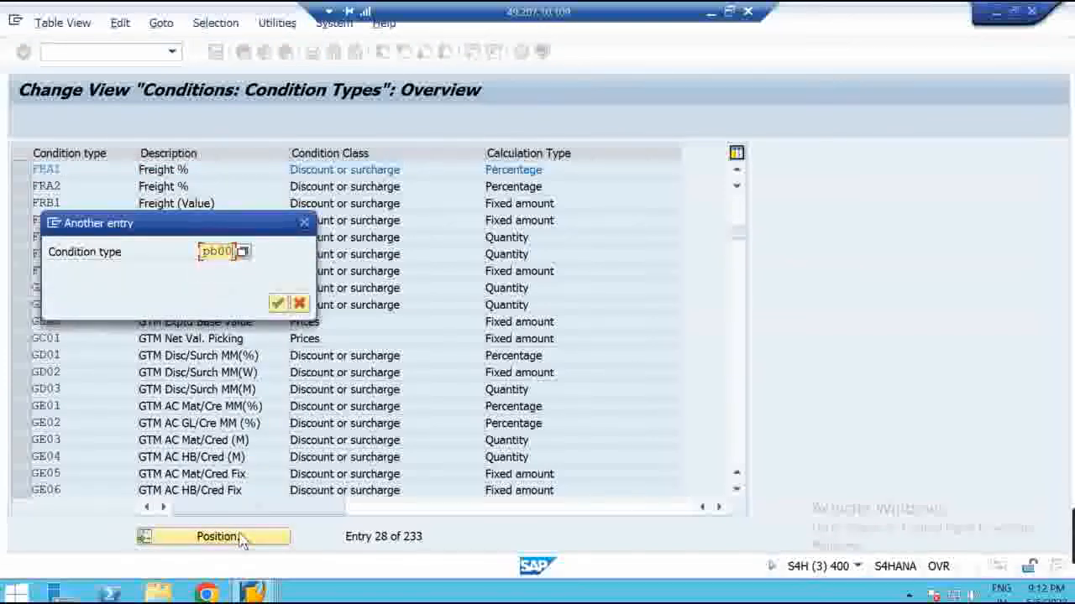
key("Return")
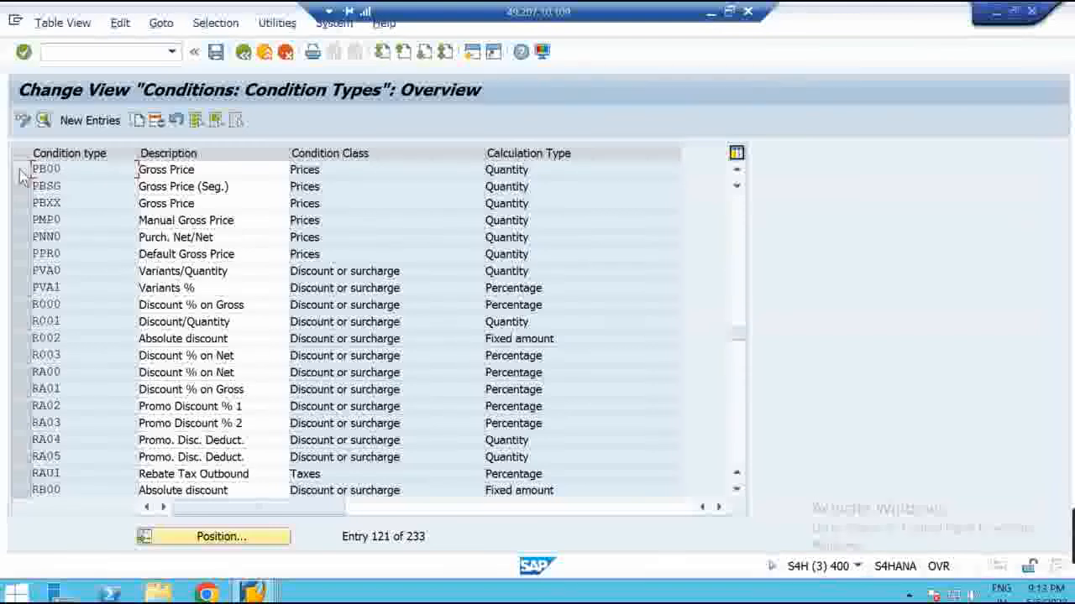
double_click(107, 171)
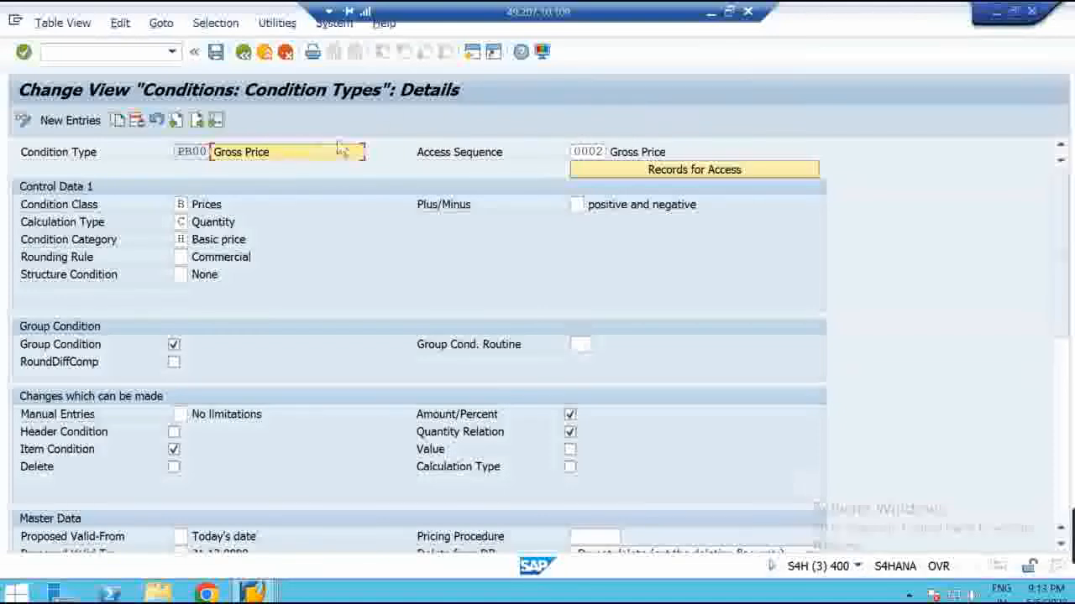
left_click(244, 52)
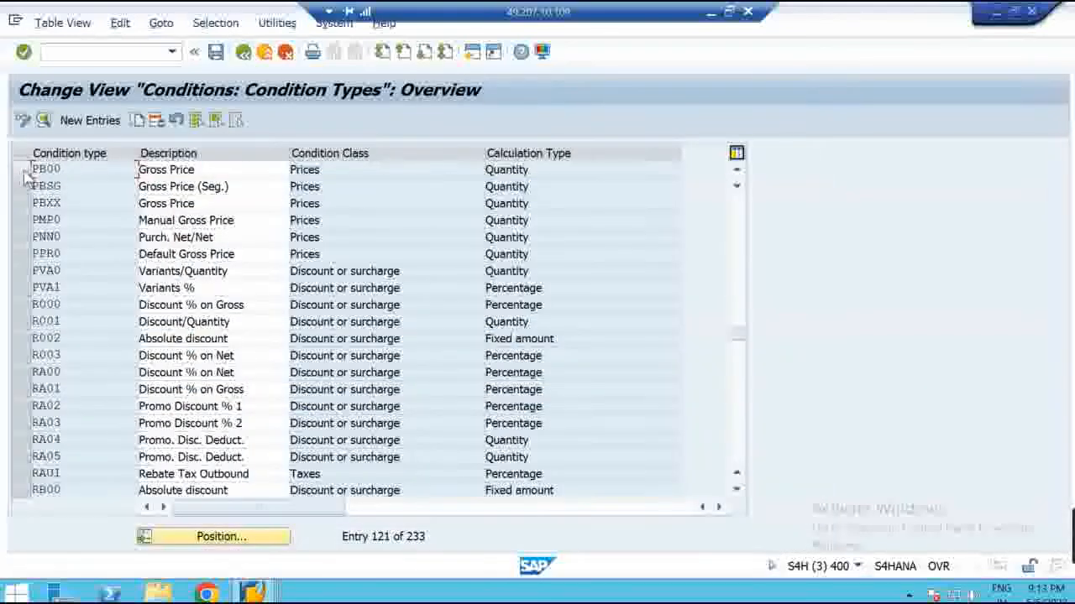
left_click(52, 170)
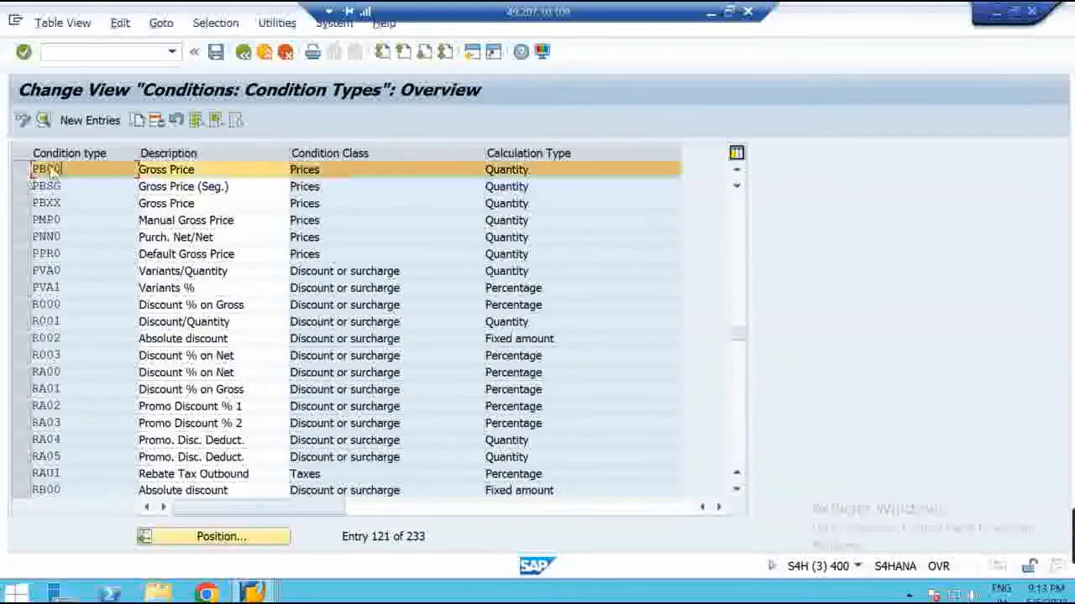
Copy PB00, changing code to ZPB0, description to 'Gross Price Dom.', and access sequence to Z001
left_click(138, 122)
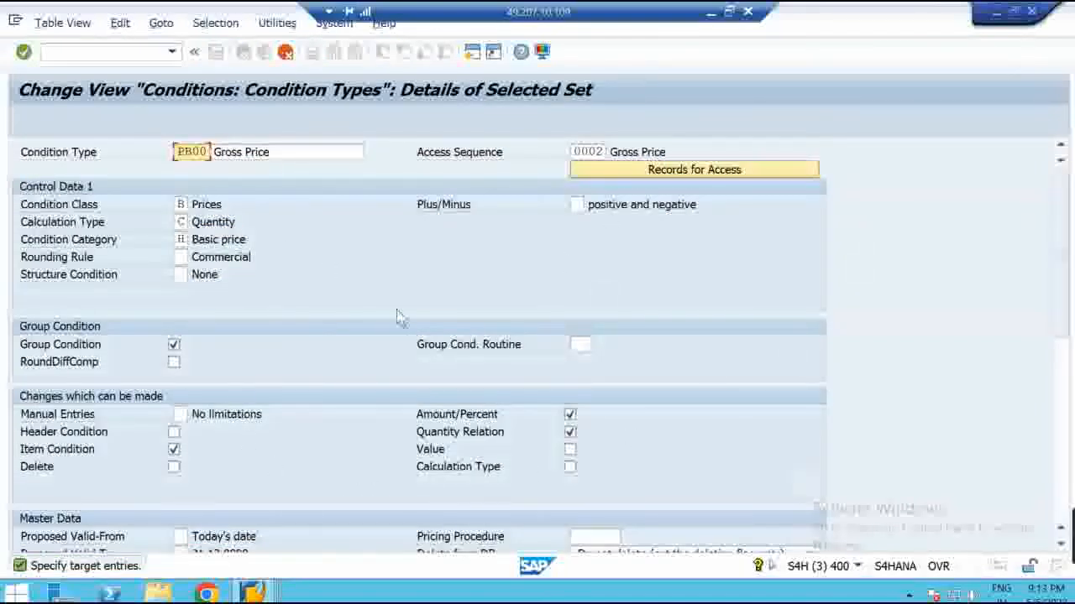
left_click(577, 151)
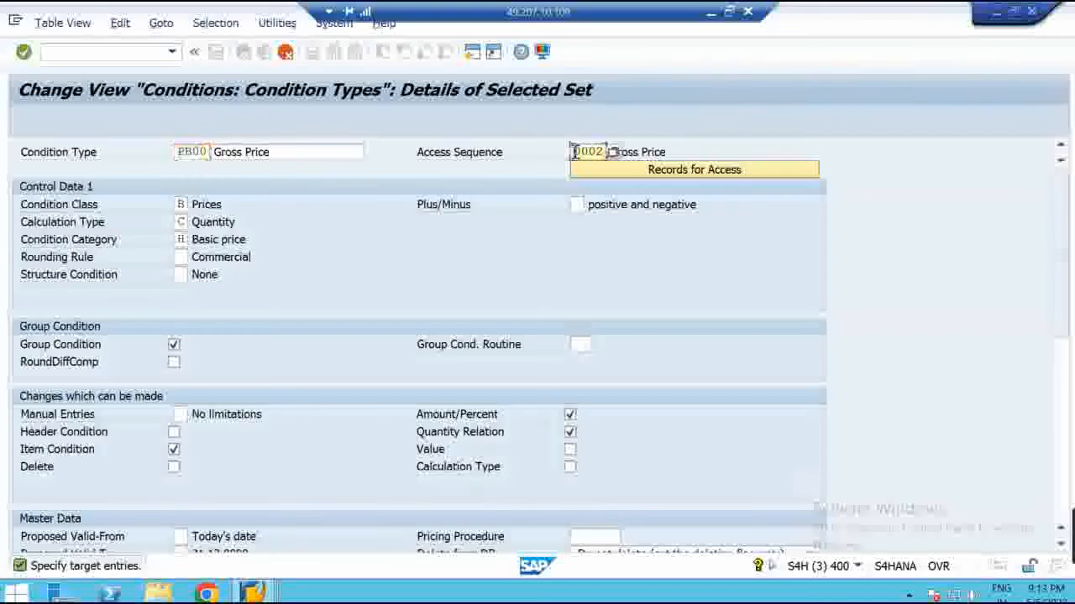
double_click(186, 152)
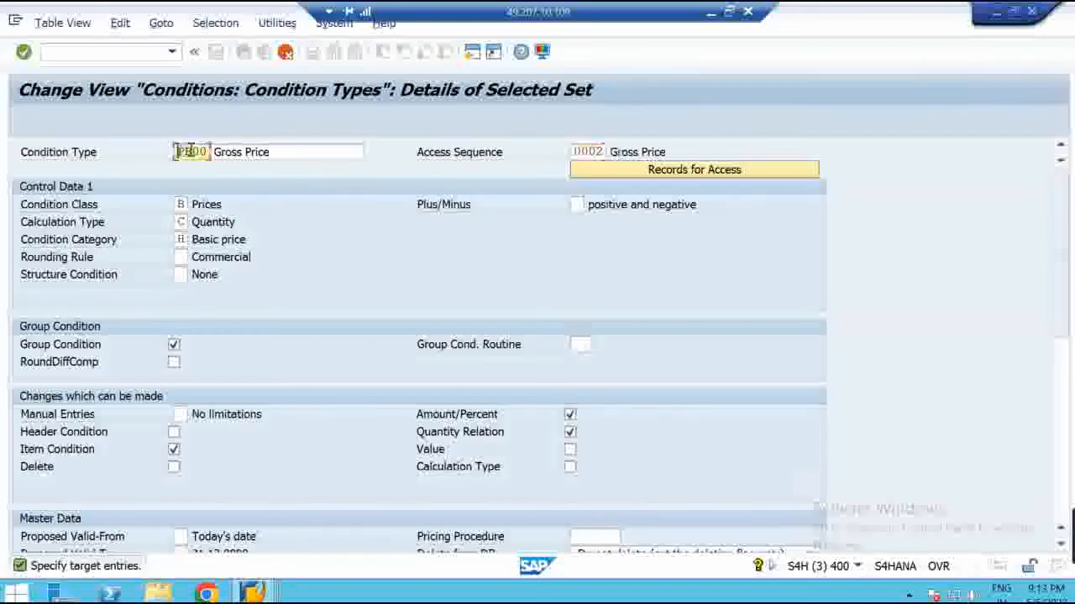
type("Z")
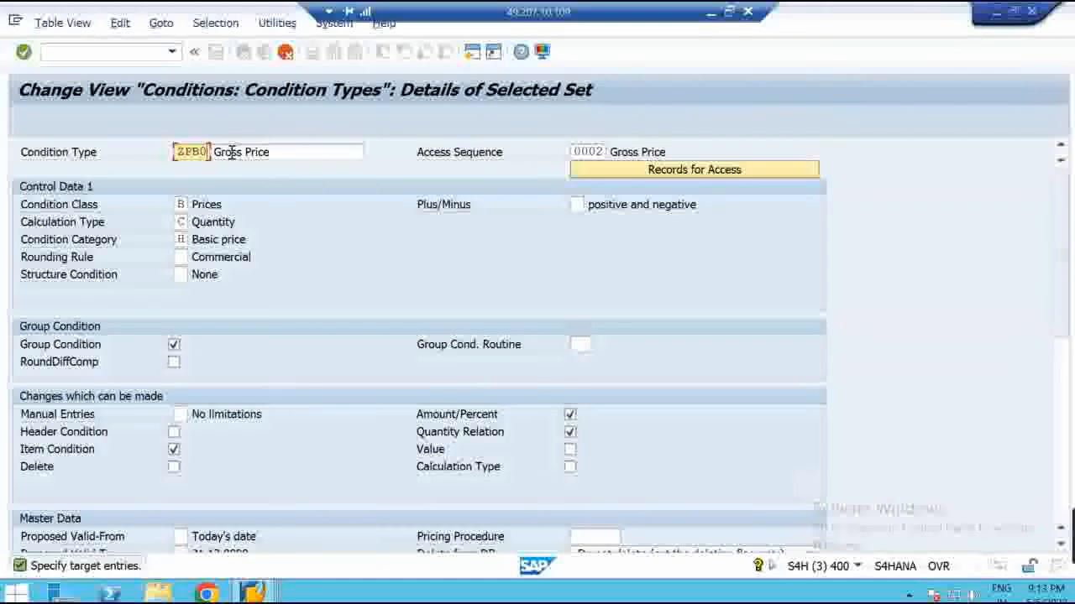
left_click(298, 152)
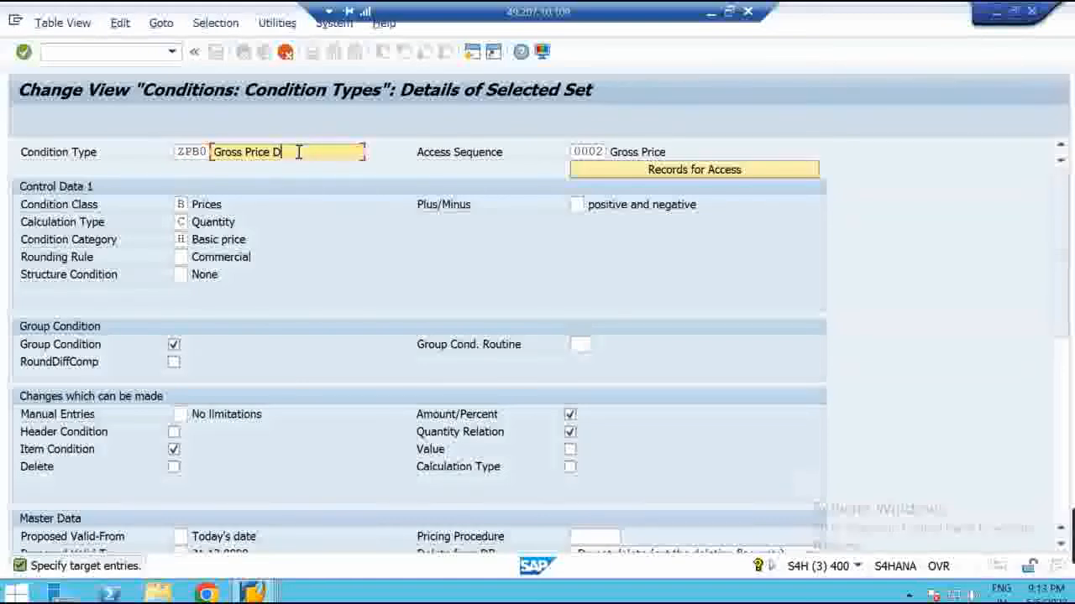
type("Dom.")
left_click_drag(577, 152, 675, 151)
type("0001")
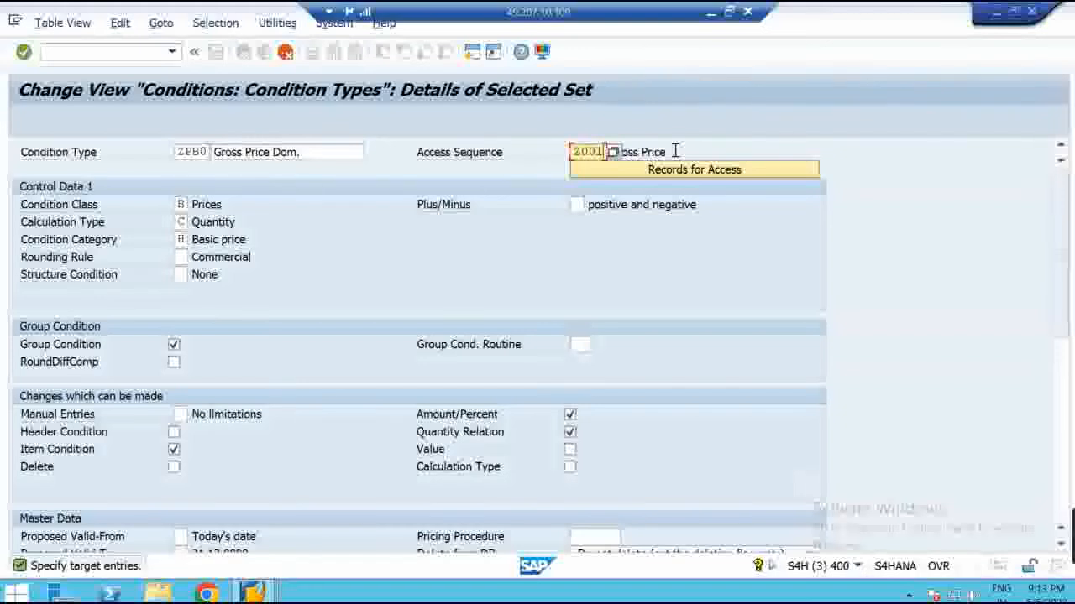
key("Return")
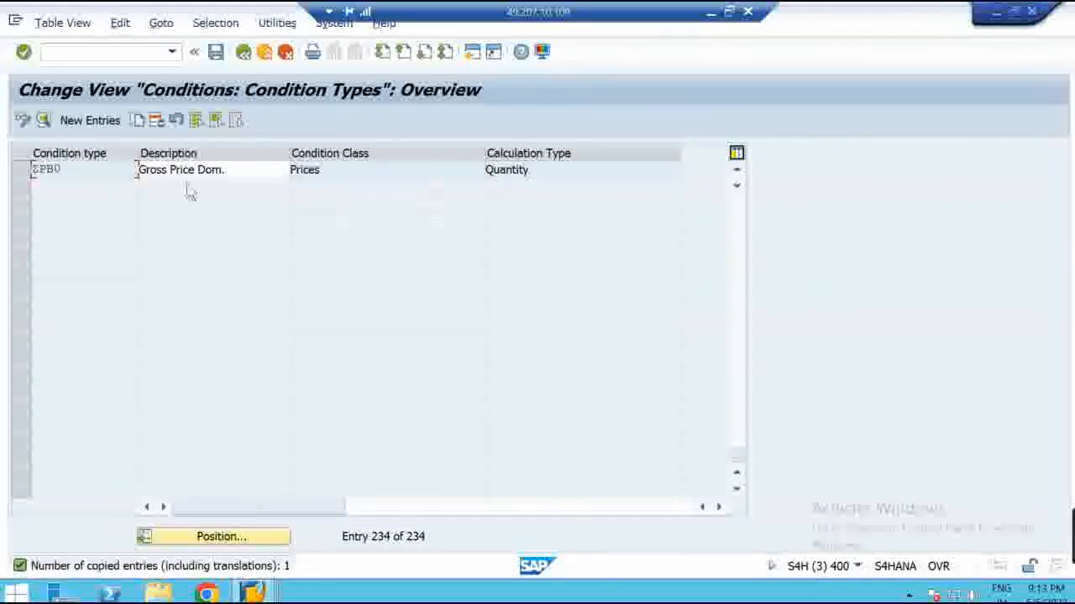
Save ZPB0 under a new customizing request described 'MM_Pricing Process'
left_click(216, 54)
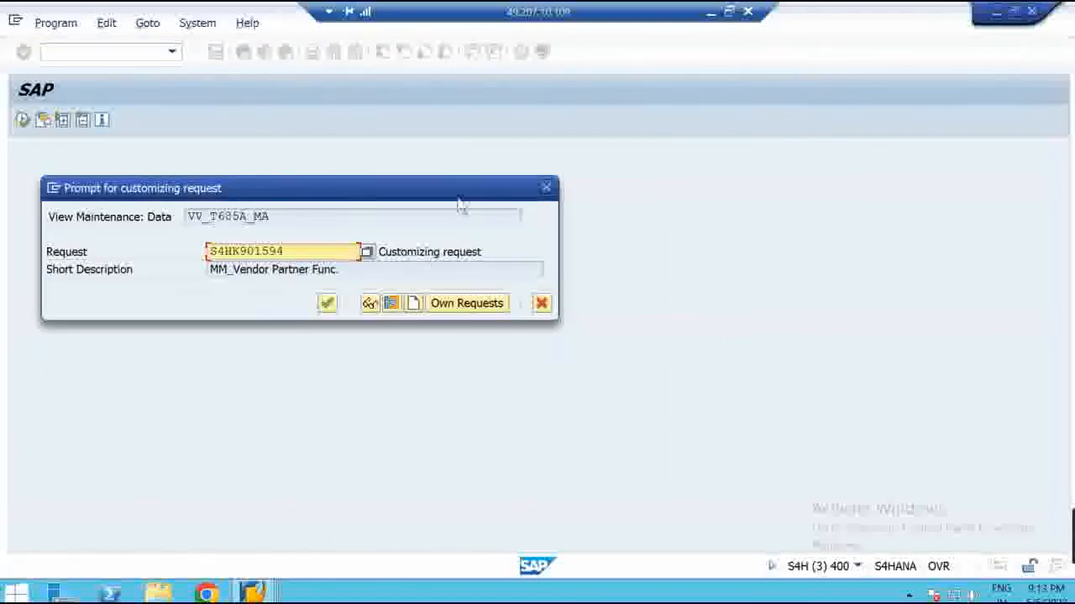
left_click_drag(446, 193, 599, 164)
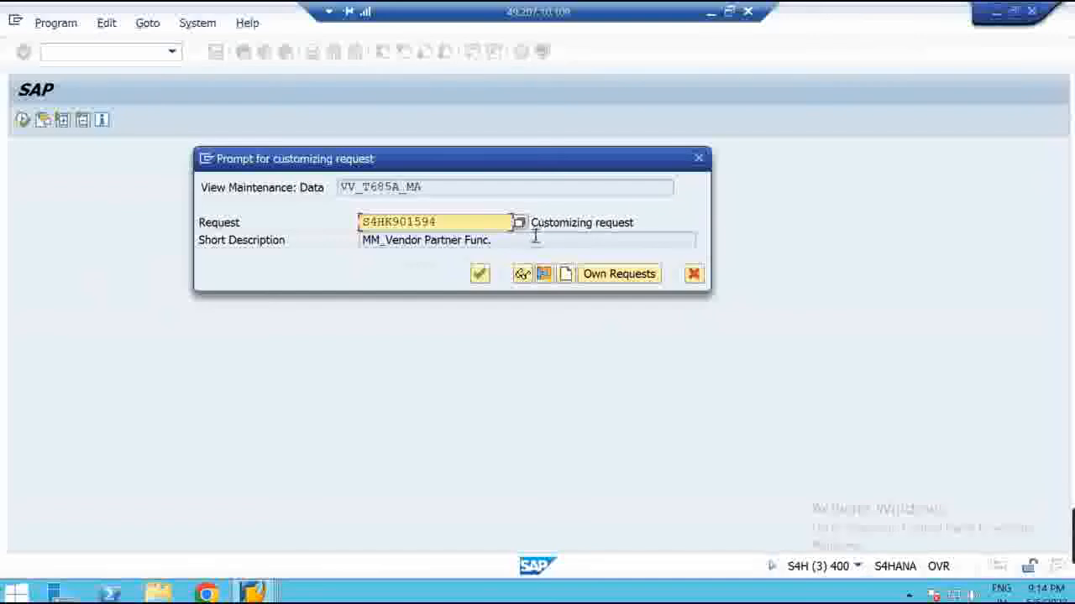
left_click(616, 278)
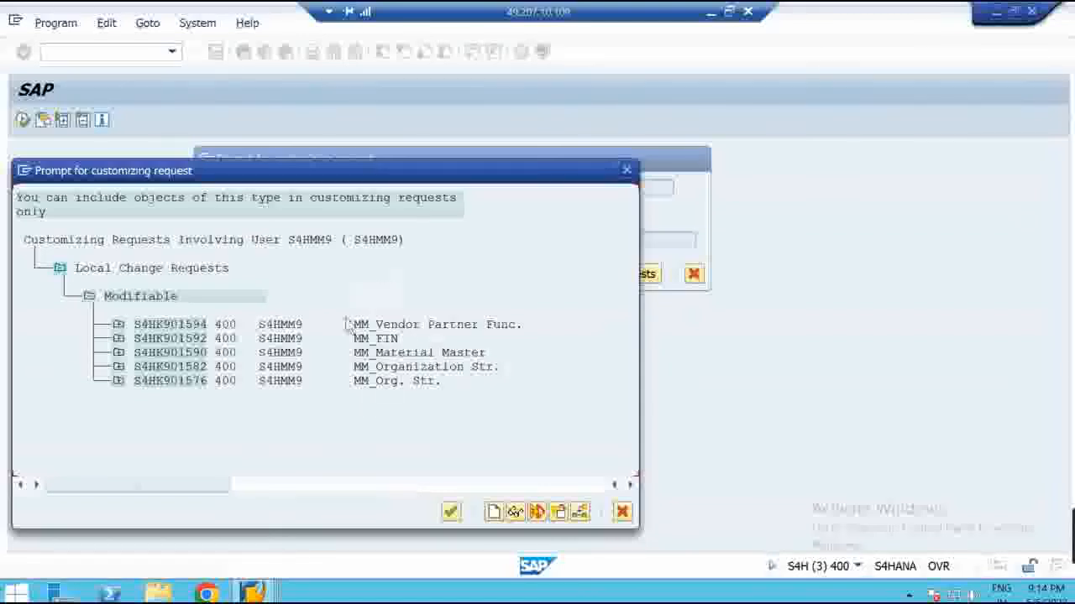
left_click(628, 171)
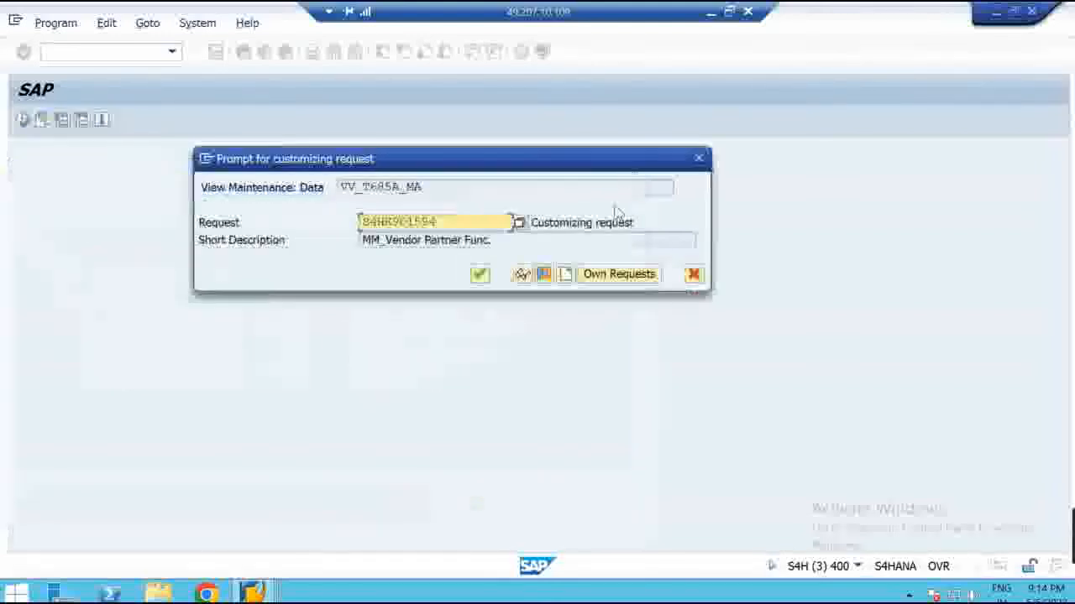
left_click(565, 275)
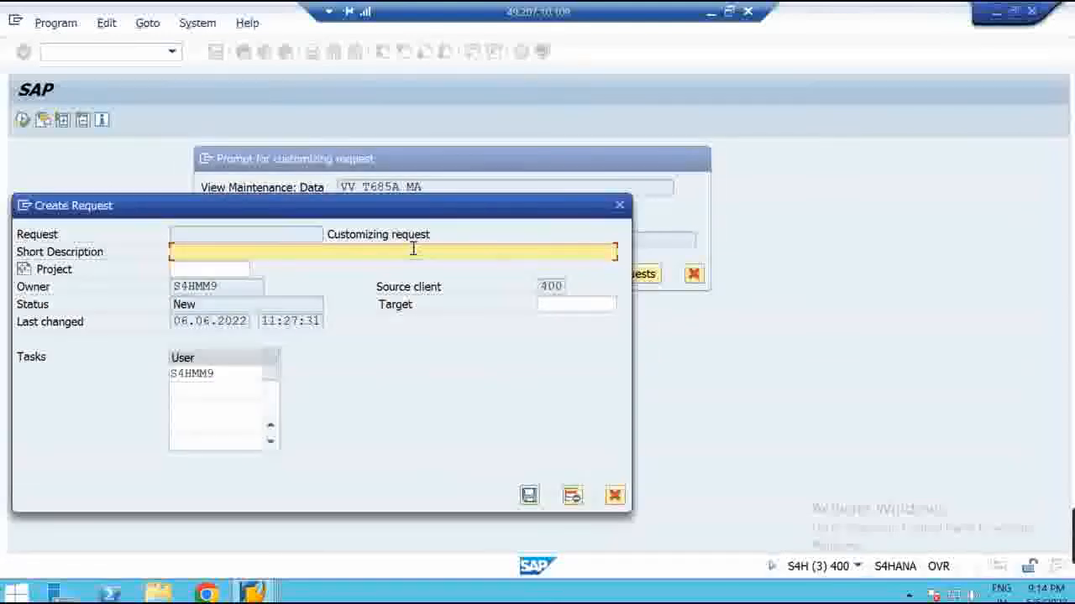
type("MM_Pricing Process")
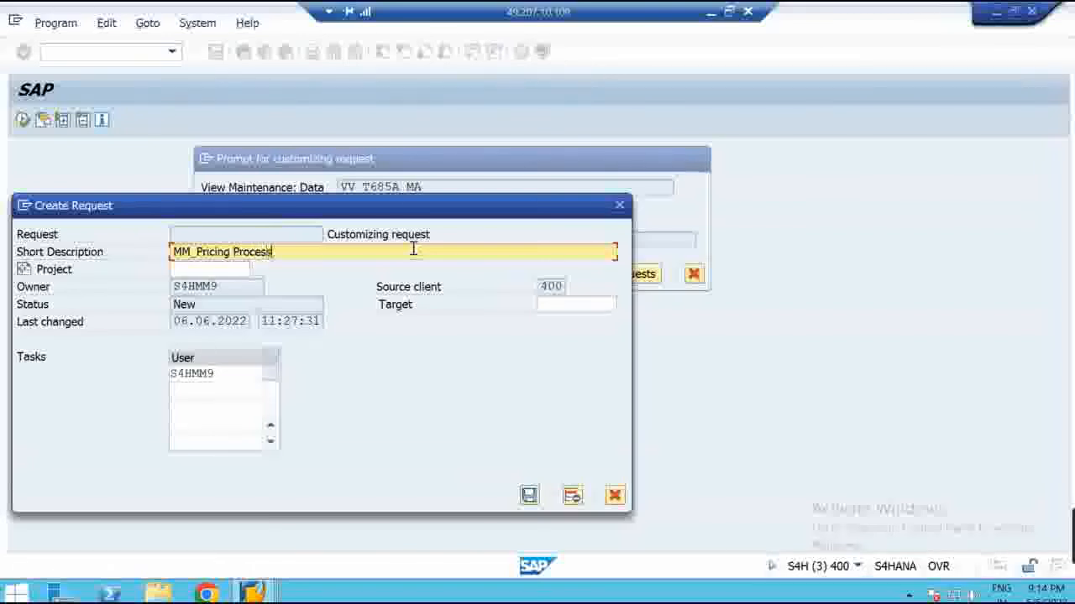
key("Return")
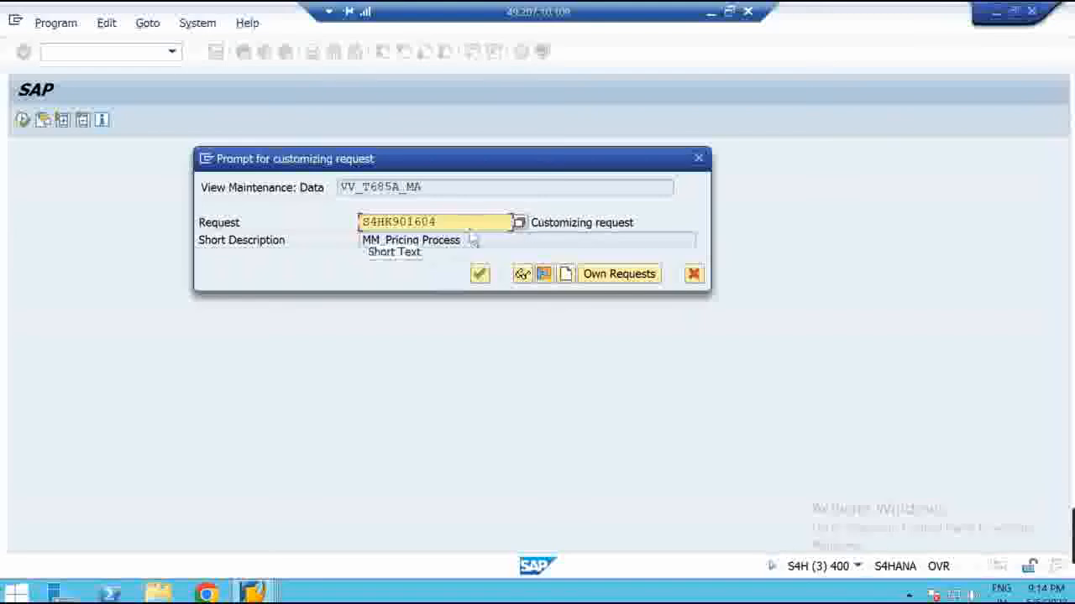
left_click_drag(473, 243, 295, 264)
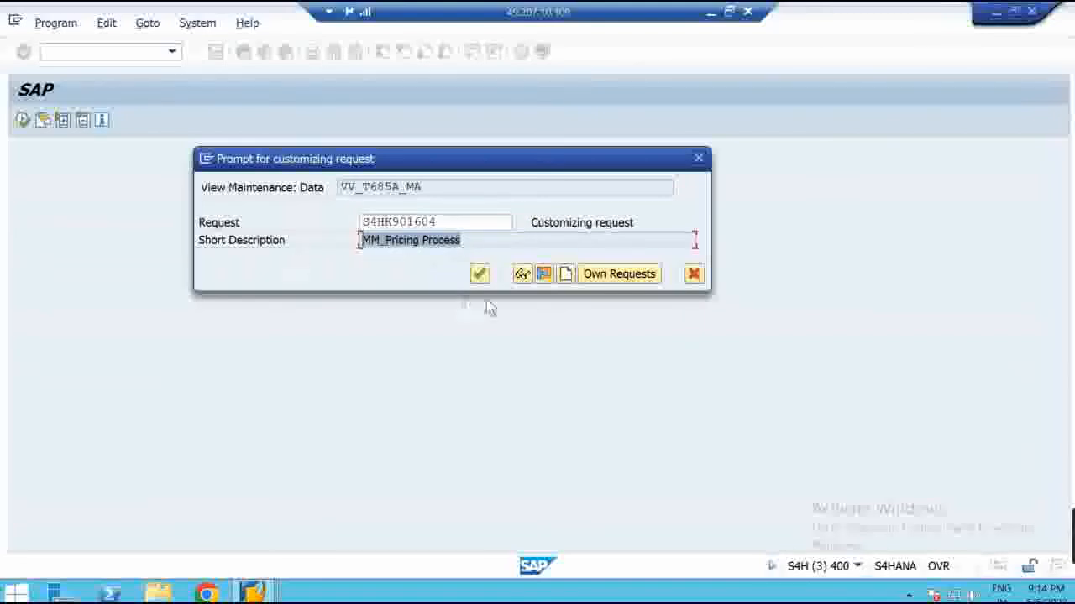
left_click(482, 276)
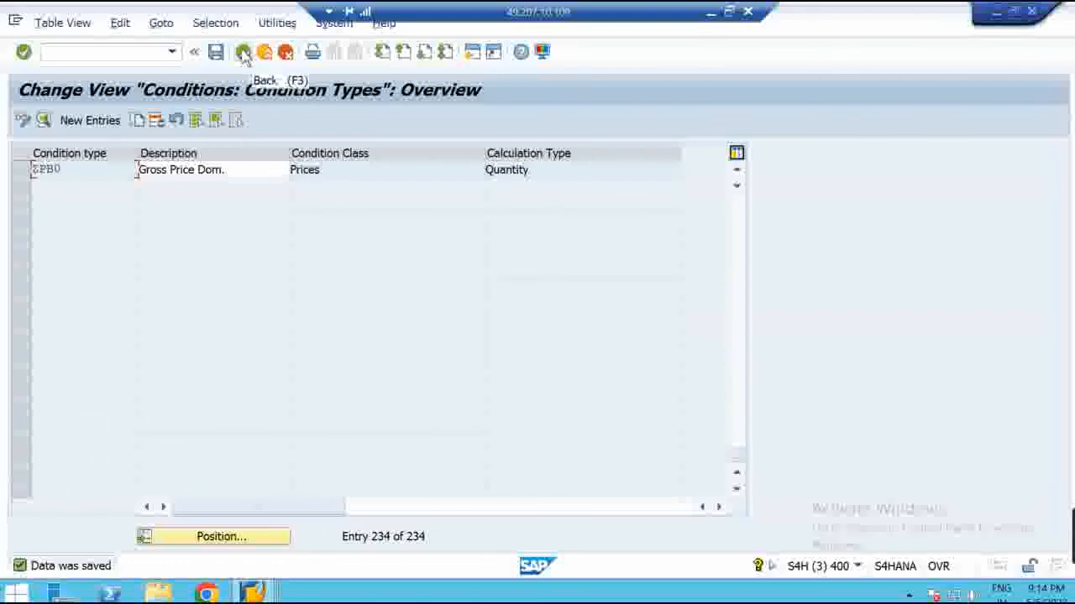
Review the saved ZPB0 details, return to the overview, and show the remote session windowed
double_click(100, 168)
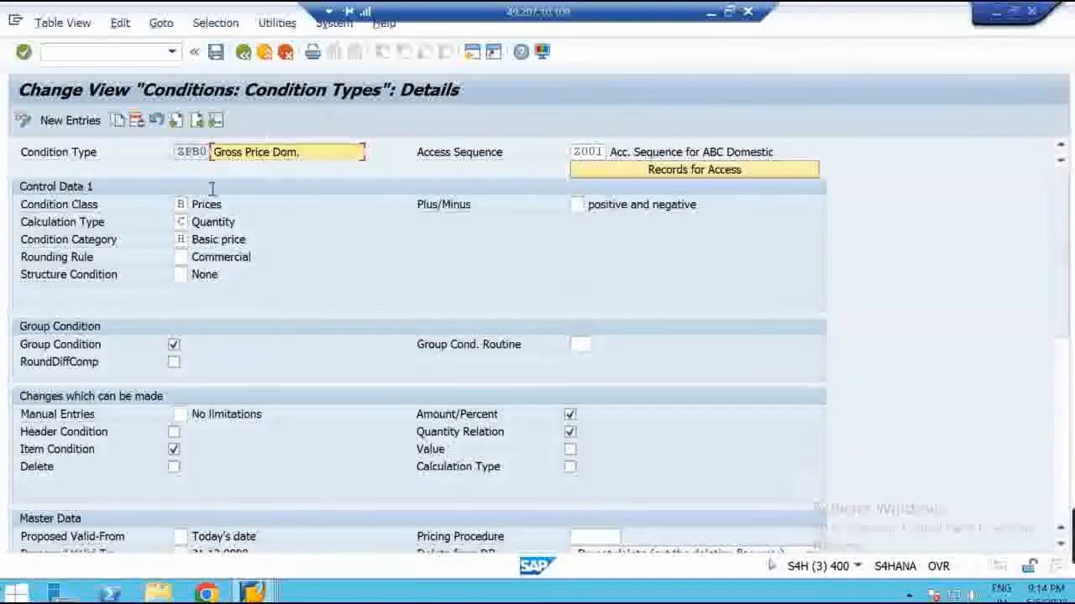
left_click(243, 52)
left_click(730, 11)
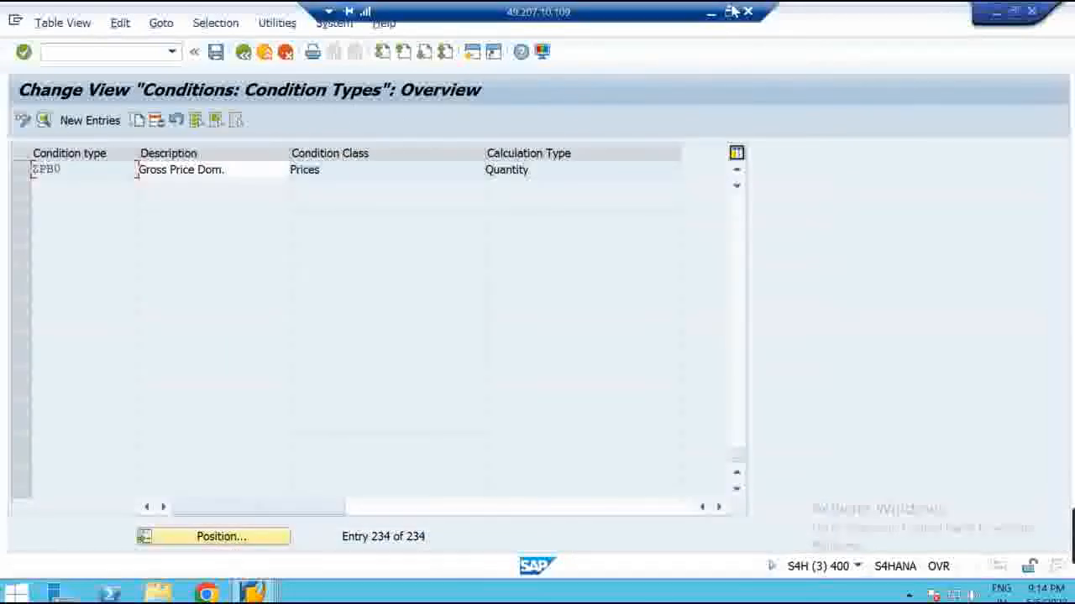
Add a ZPB0 text label beneath the Condition Type box in the Paint diagram
left_click(687, 594)
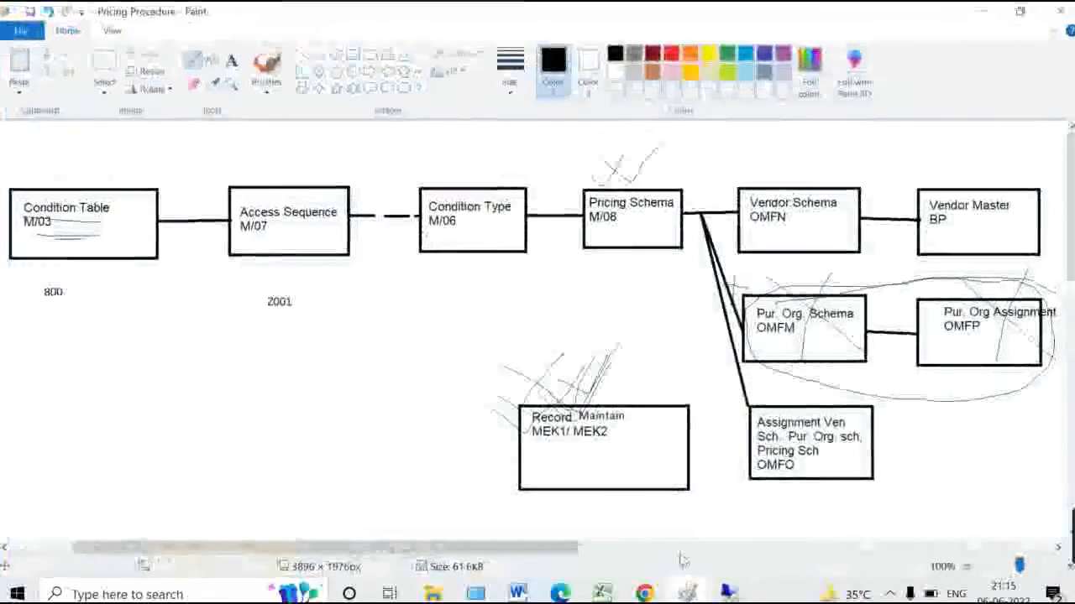
left_click(231, 60)
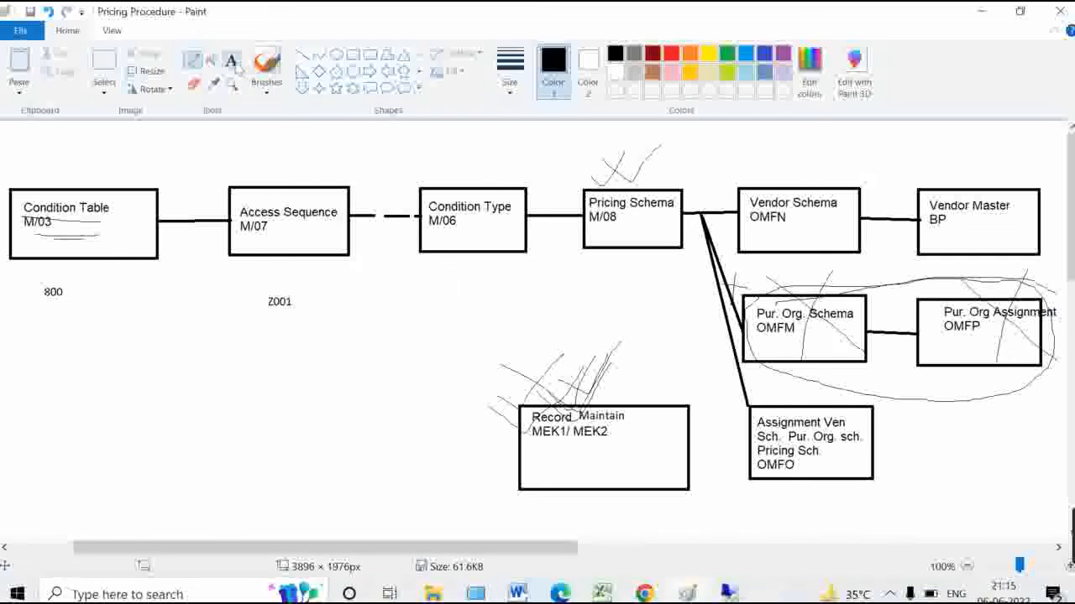
left_click_drag(445, 290, 507, 321)
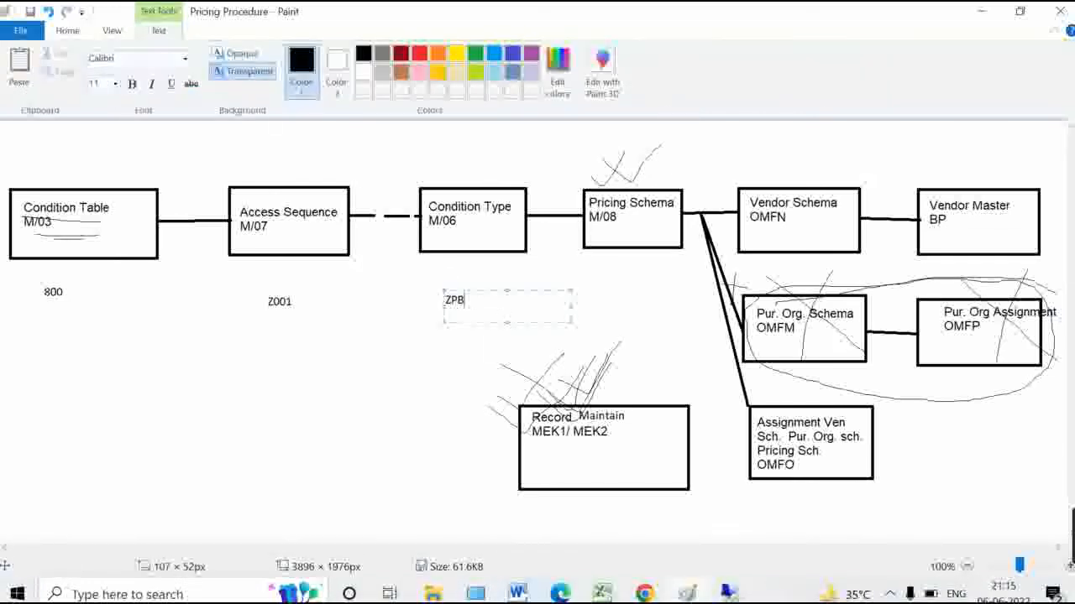
left_click(651, 305)
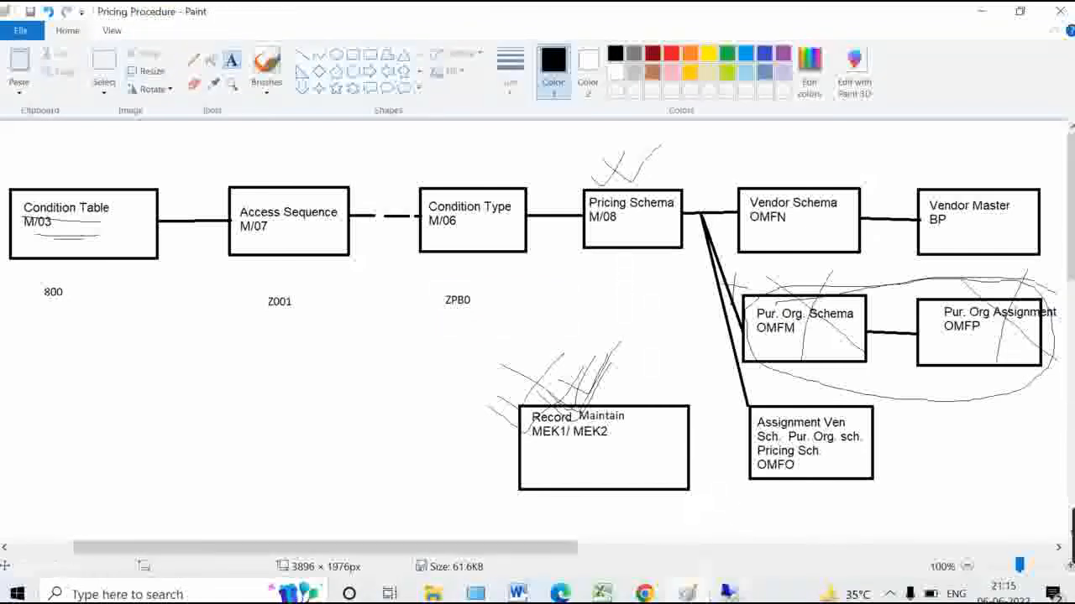
left_click(729, 593)
Run /nM/08 to list the purchasing pricing schemas and bring up the Position prompt
left_click(92, 81)
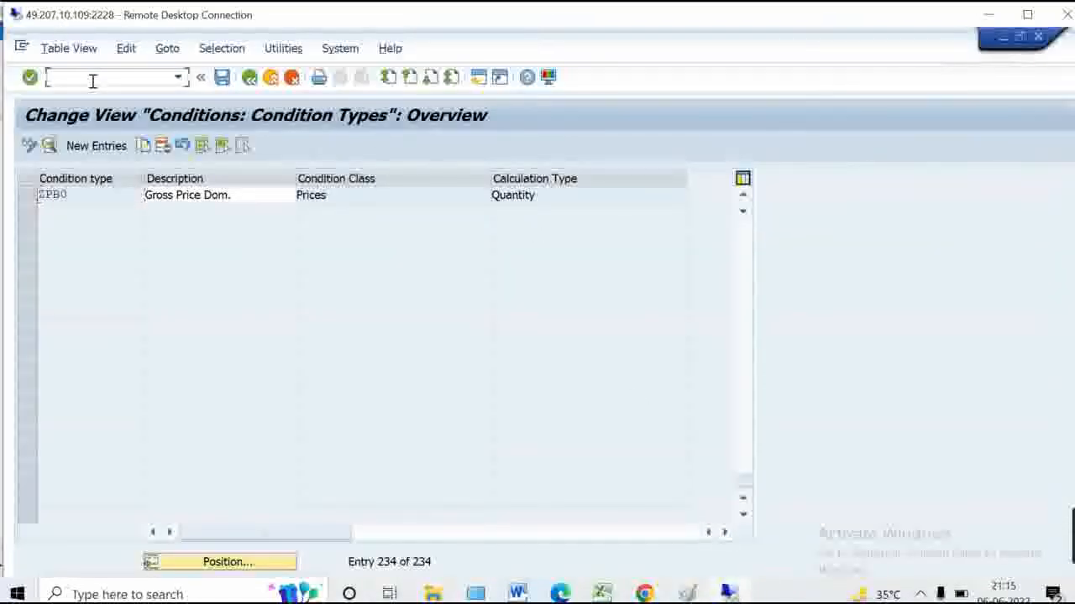
type("/nm/08")
key("Return")
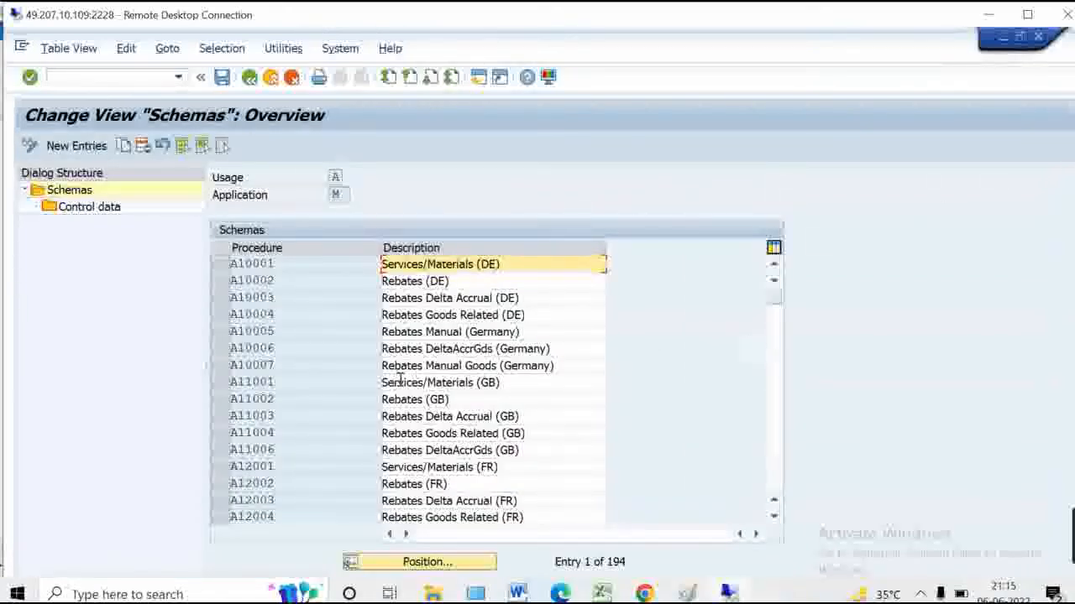
left_click(413, 562)
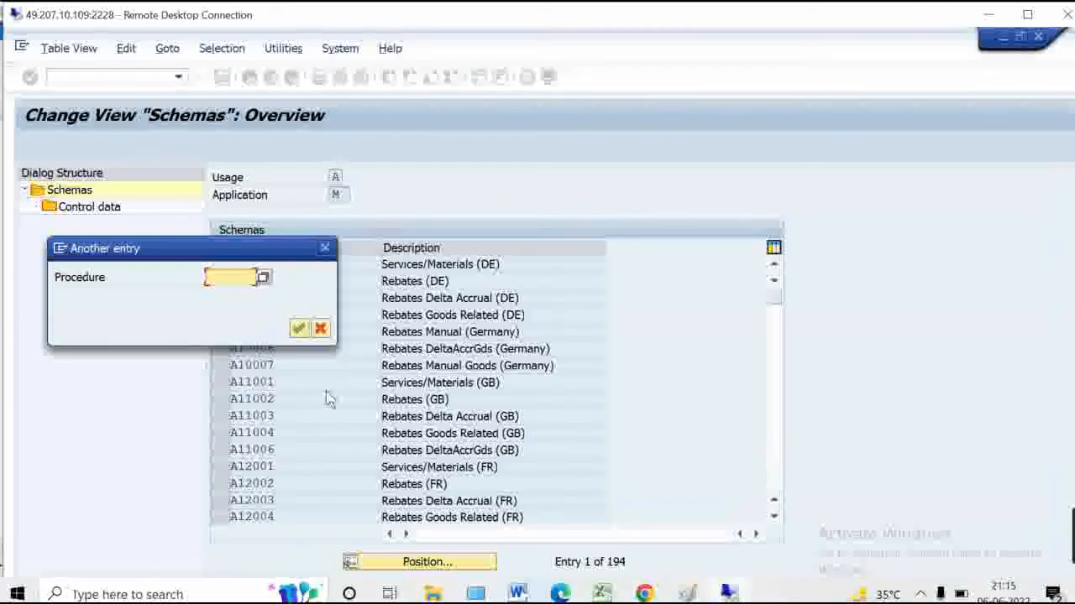
Open the pricing analysis for the item in the Create Purchase Order window
left_click(1026, 14)
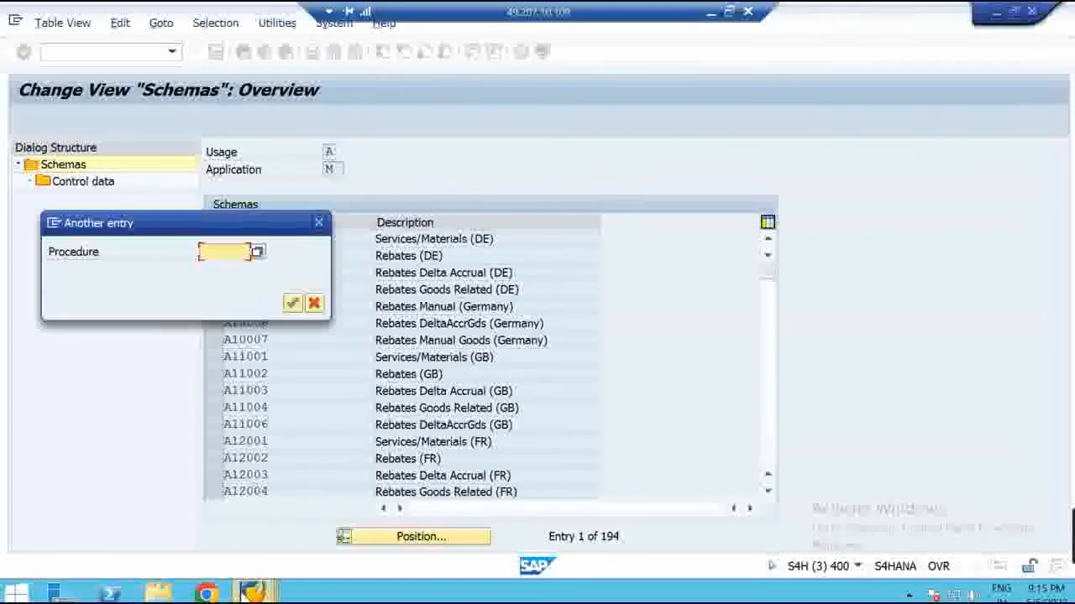
mouse_move(252, 592)
left_click(282, 545)
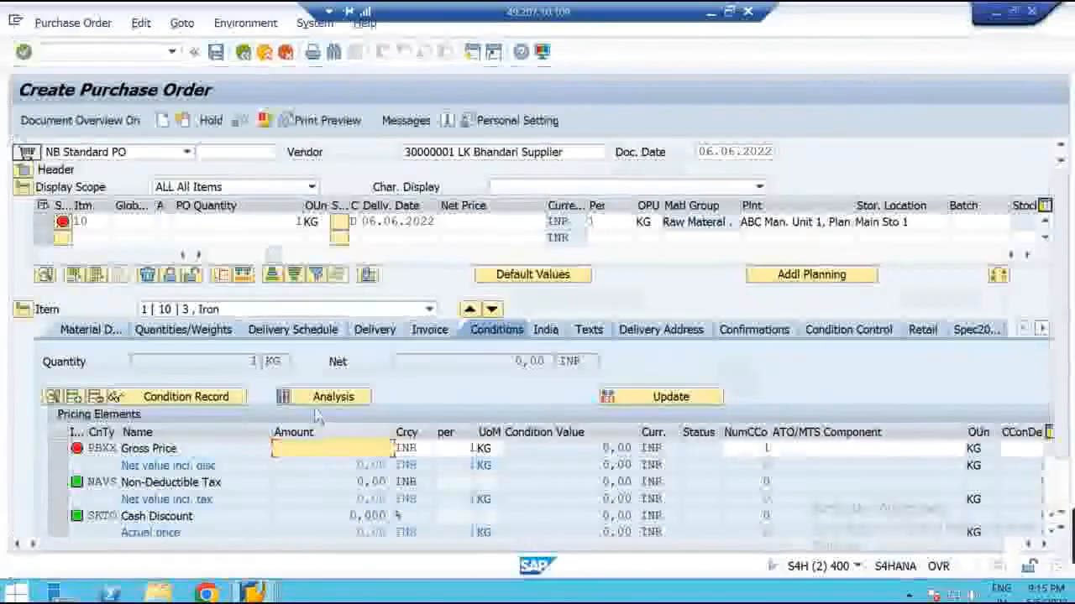
left_click(322, 398)
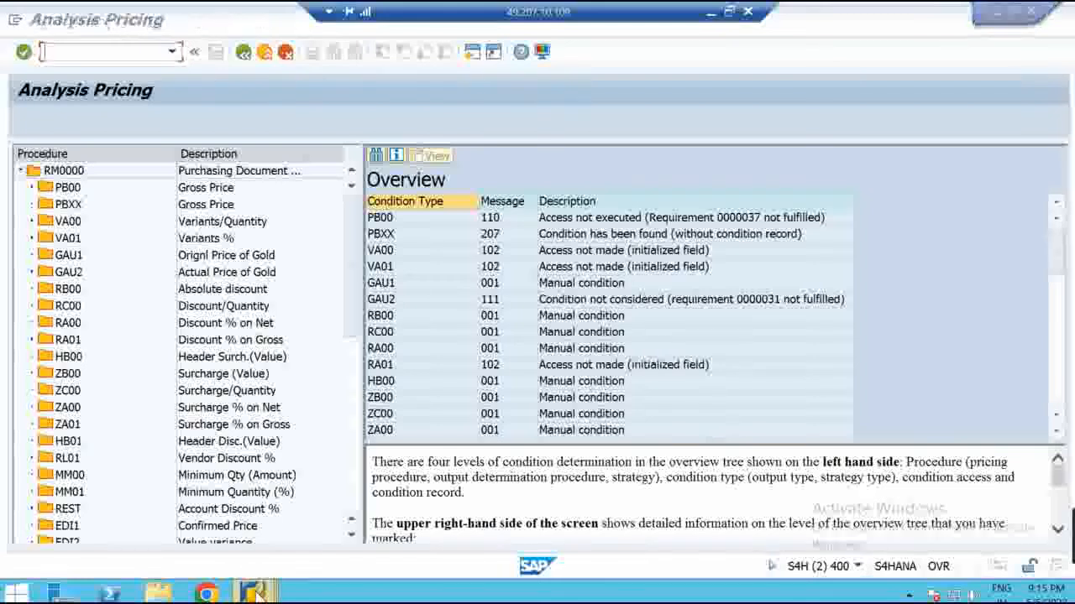
Position the schemas list on procedure rm000 and select RM0000 Purchasing Document (Big)
mouse_move(257, 594)
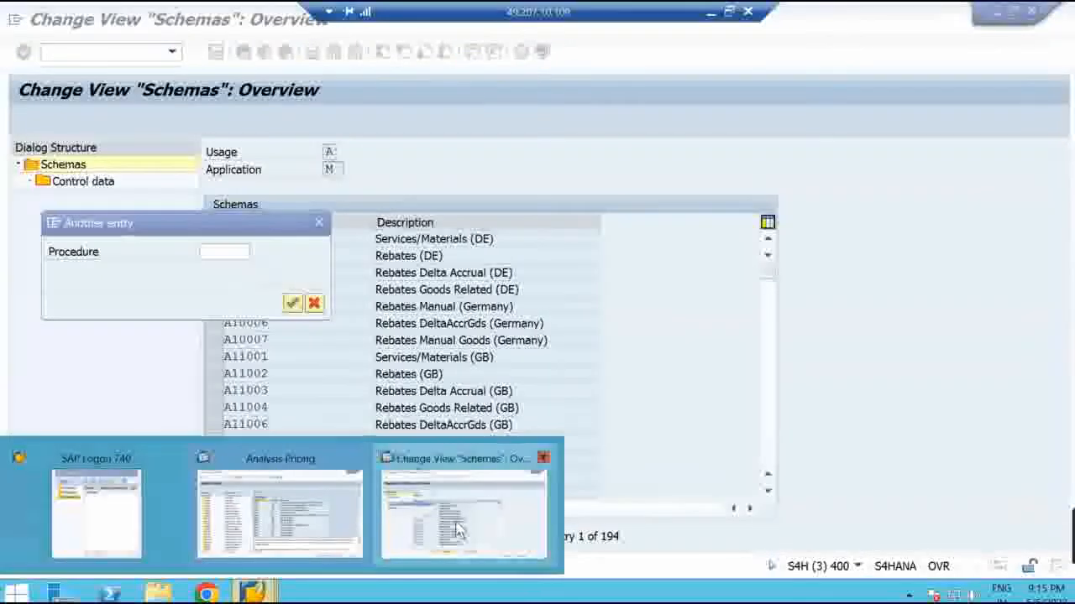
left_click(457, 529)
type("rm0000")
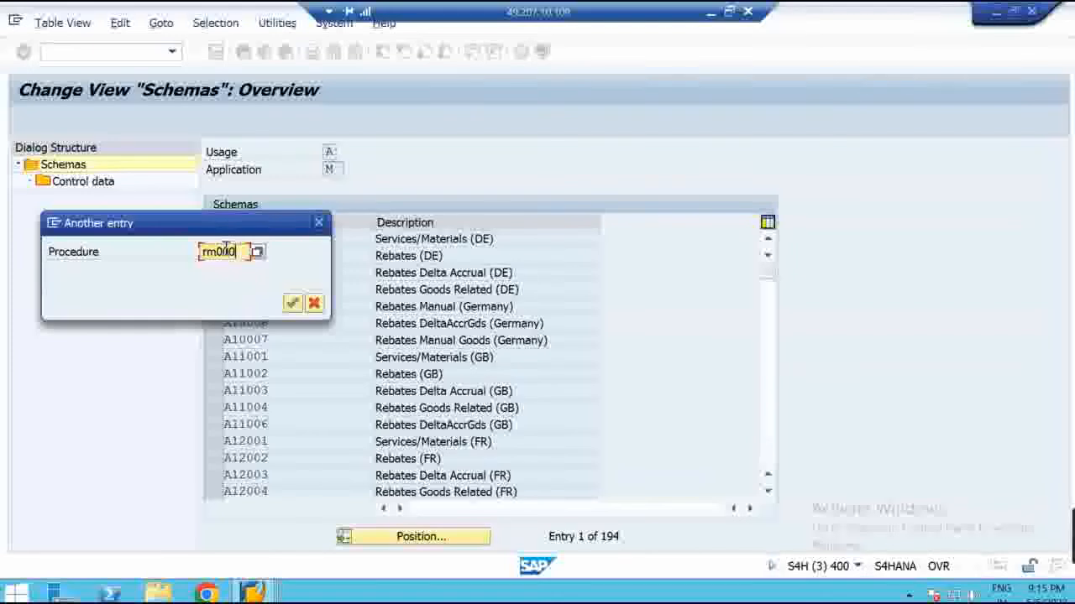
key("Return")
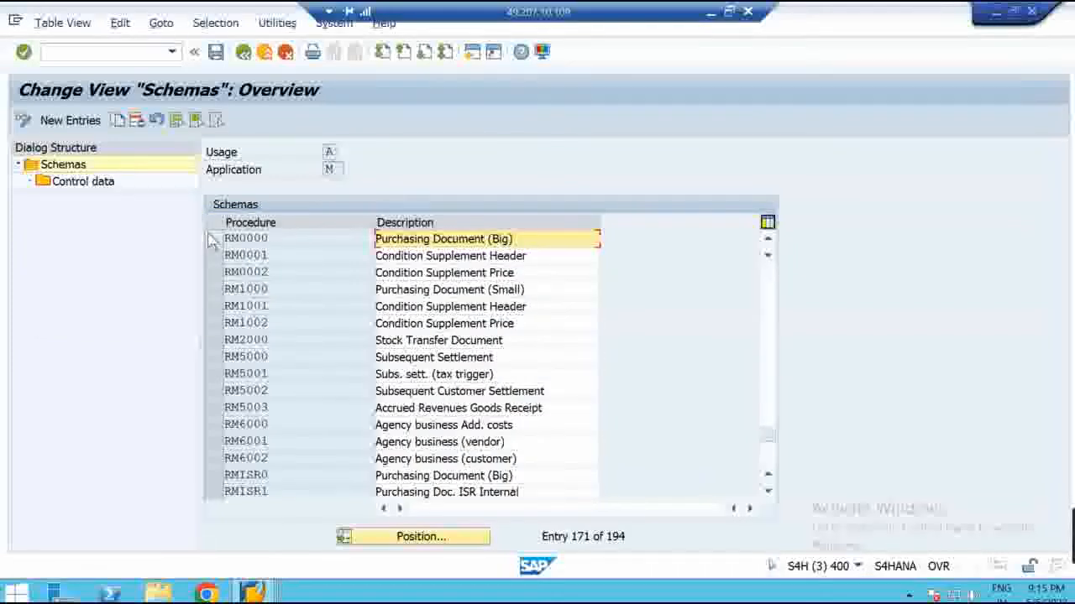
left_click(213, 239)
Open RM0000's control data steps and widen the Counter column until its heading is readable
double_click(102, 186)
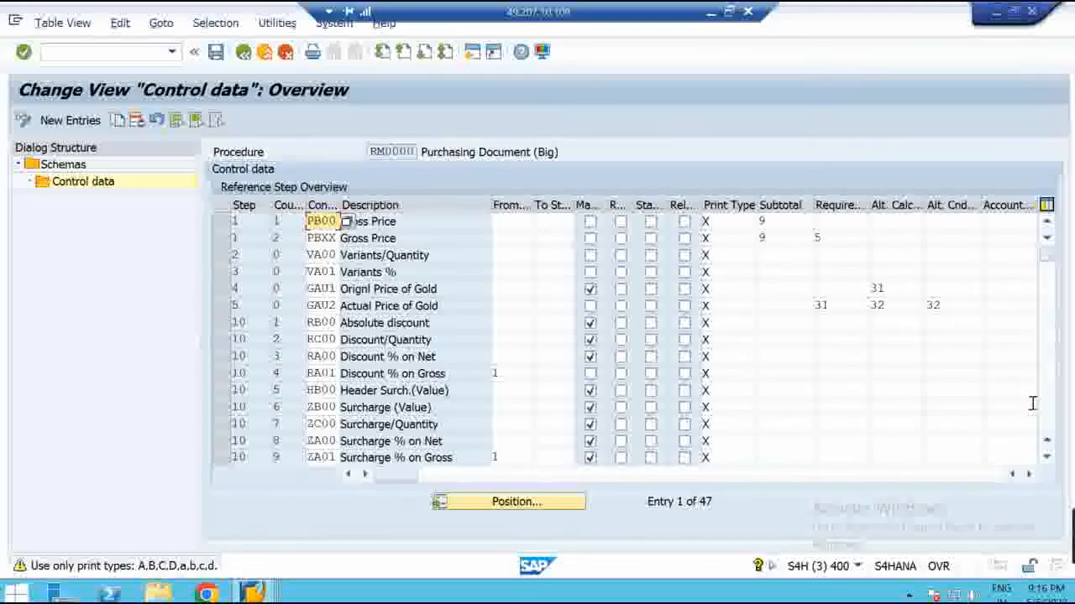
left_click(1032, 475)
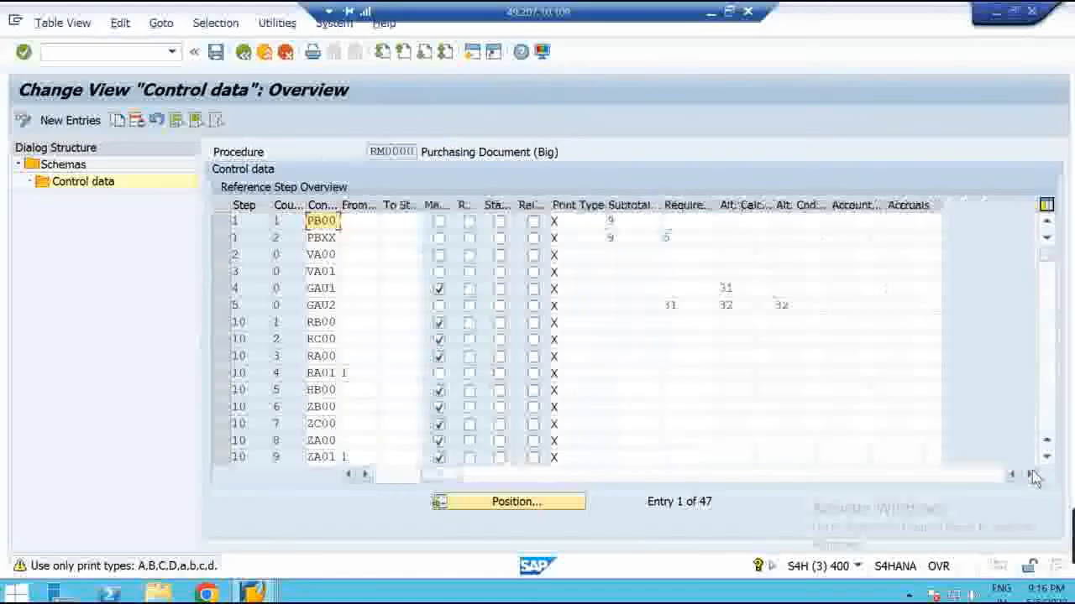
left_click_drag(448, 476, 355, 474)
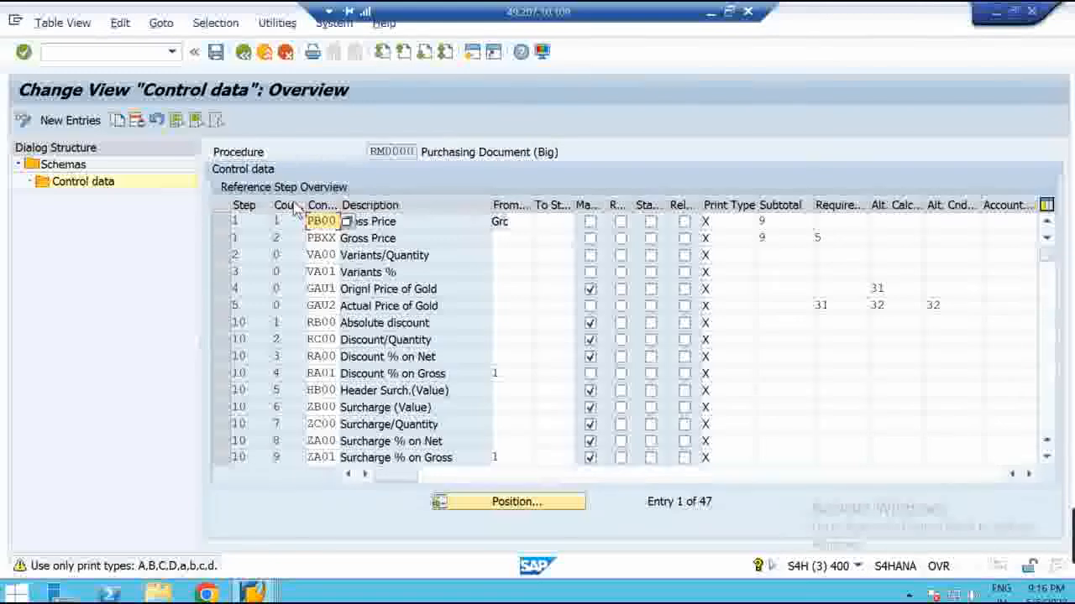
left_click_drag(307, 205, 322, 206)
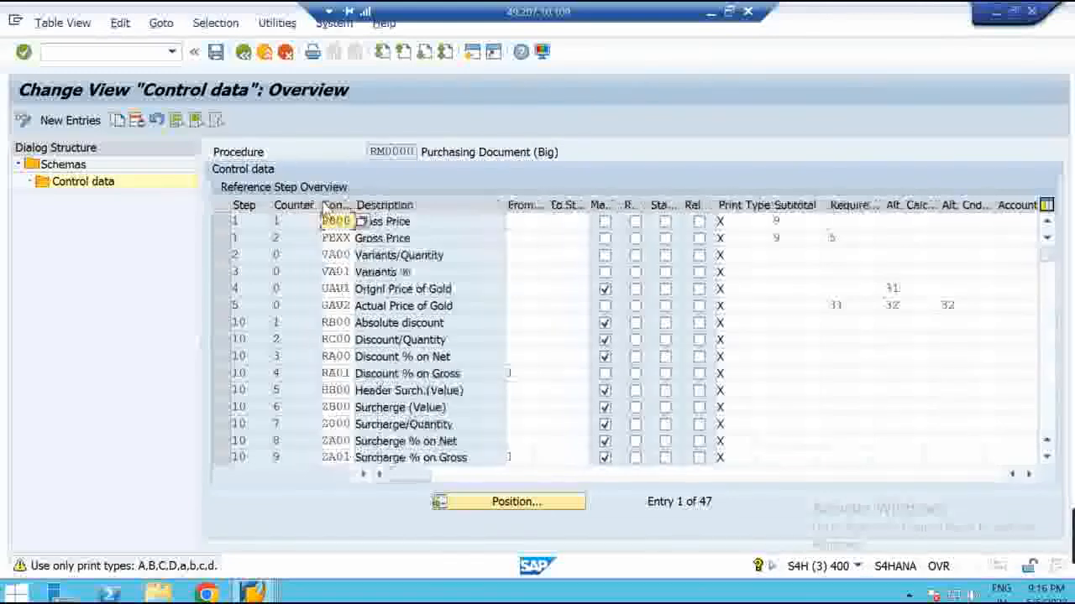
left_click(267, 221)
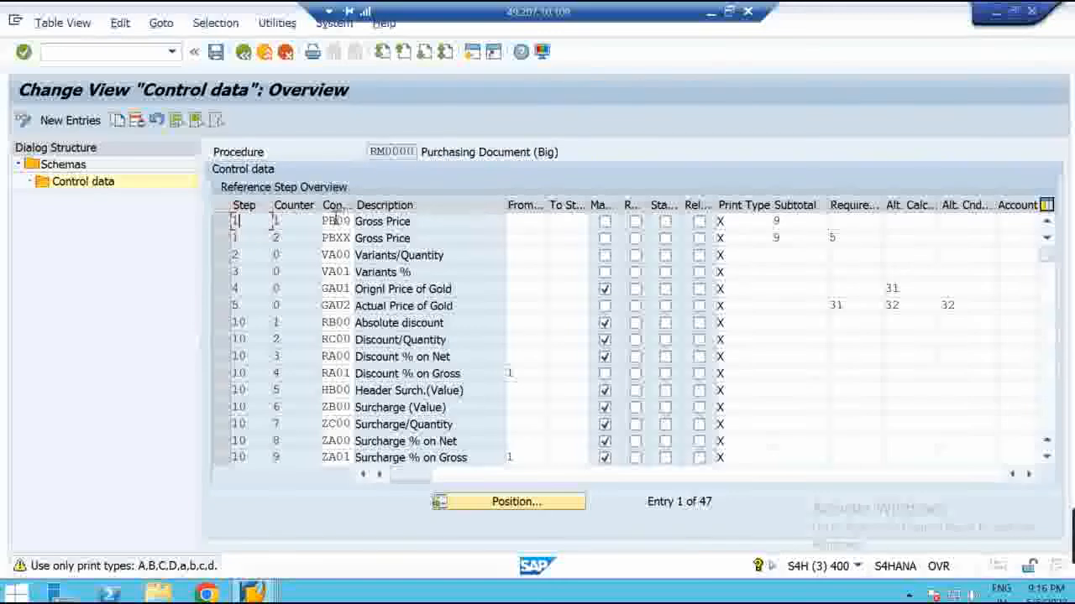
left_click_drag(429, 238, 356, 238)
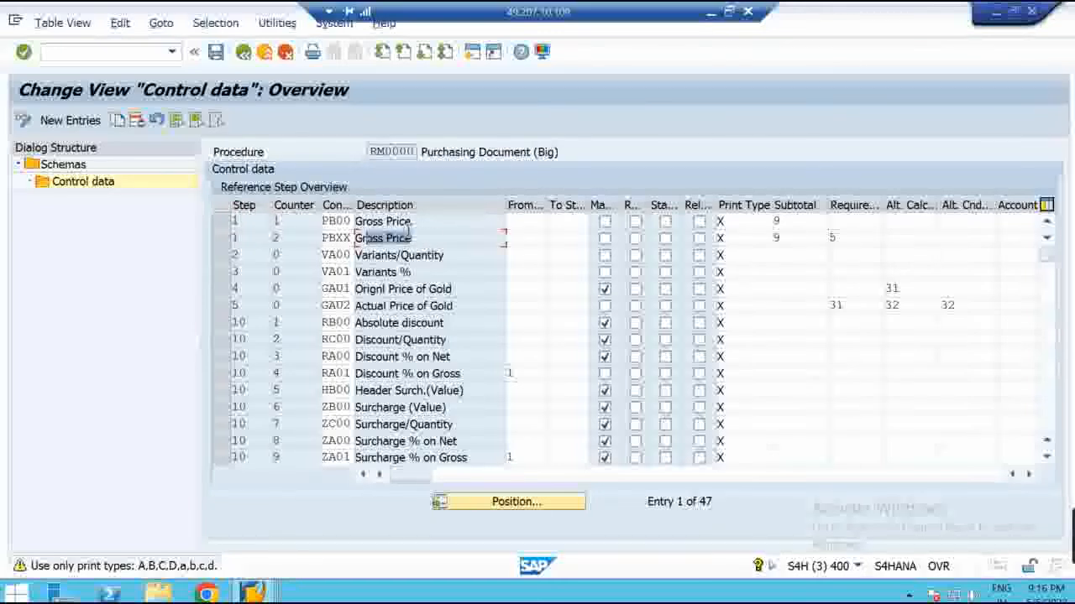
left_click(235, 221)
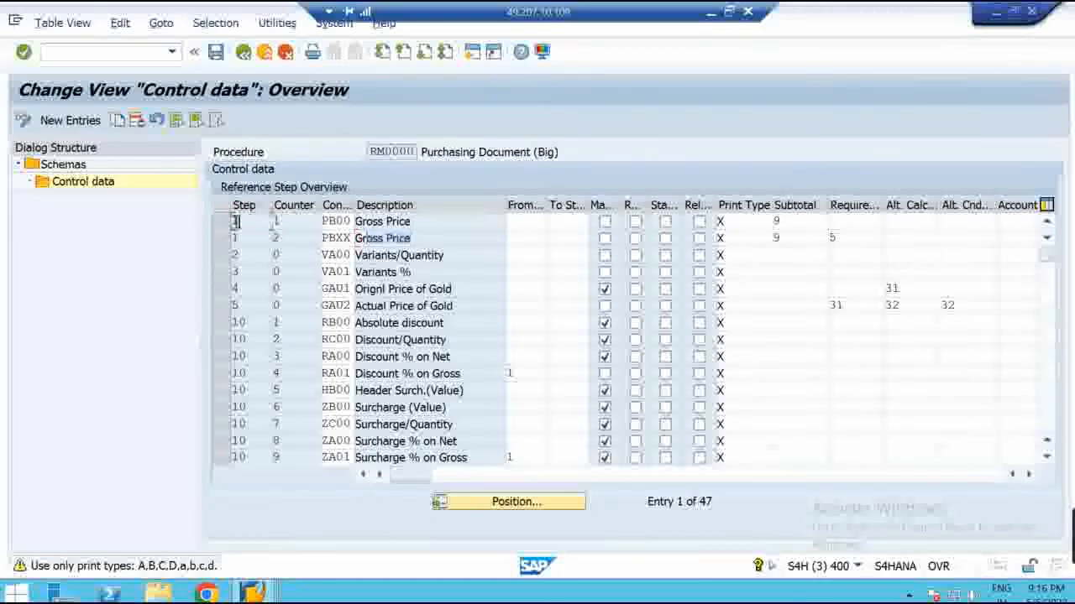
left_click(251, 237)
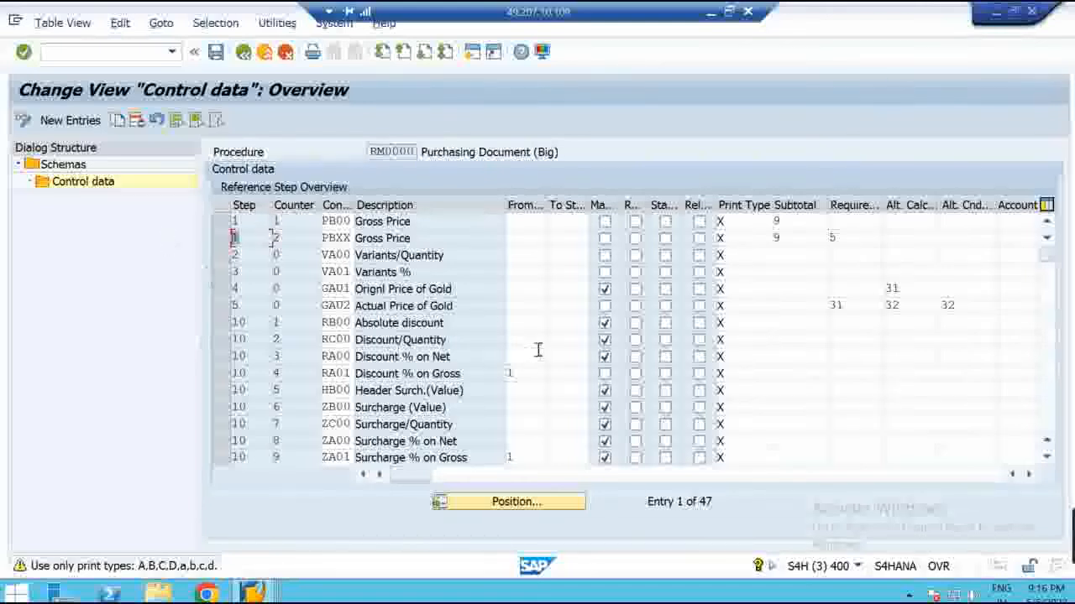
left_click_drag(466, 324, 356, 323)
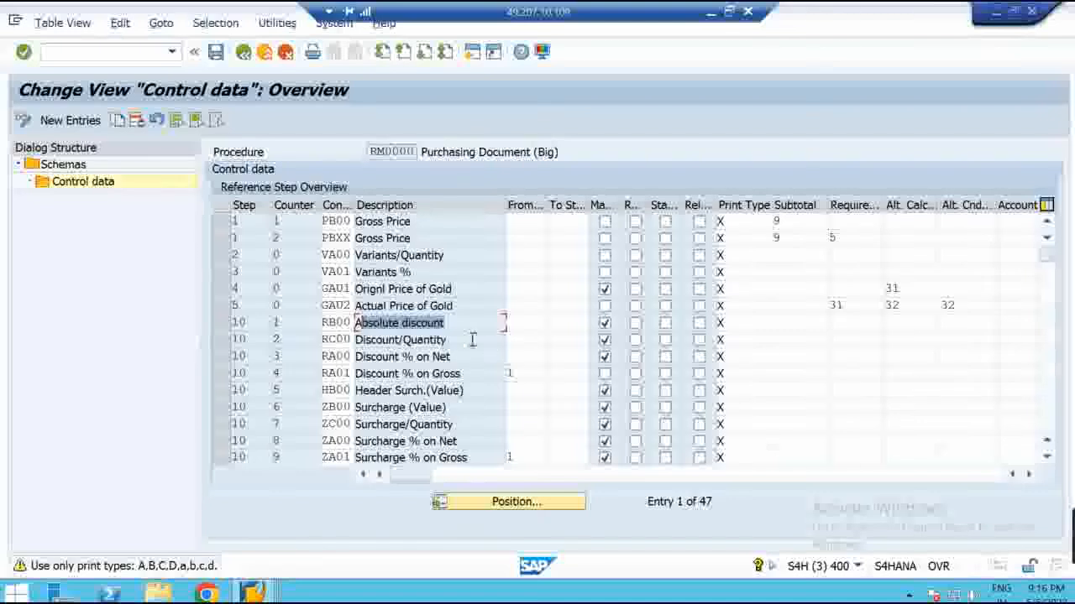
left_click_drag(460, 339, 344, 336)
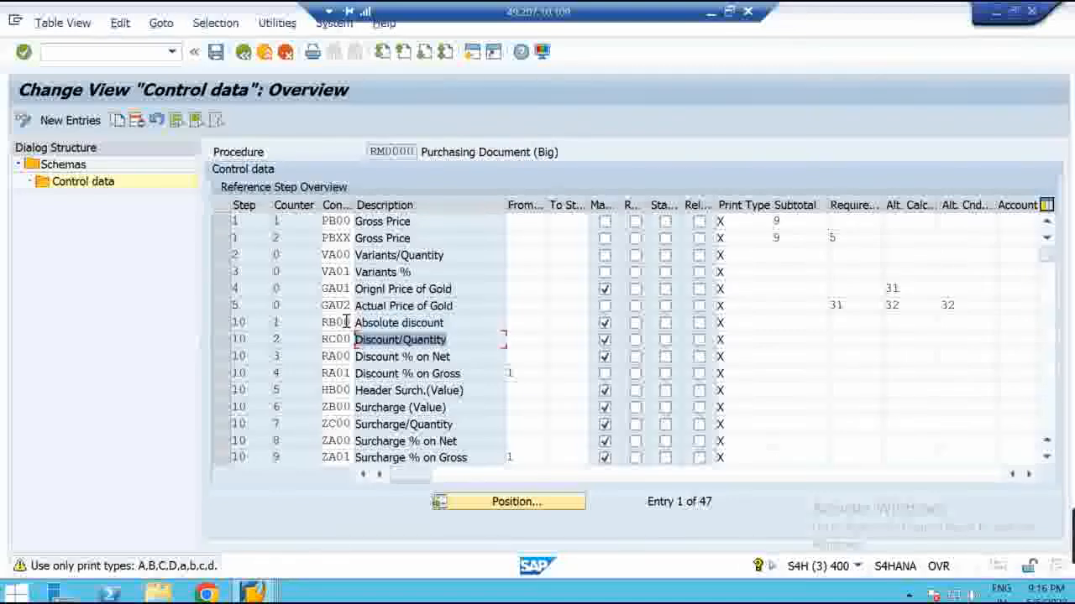
left_click(346, 322)
left_click(339, 340)
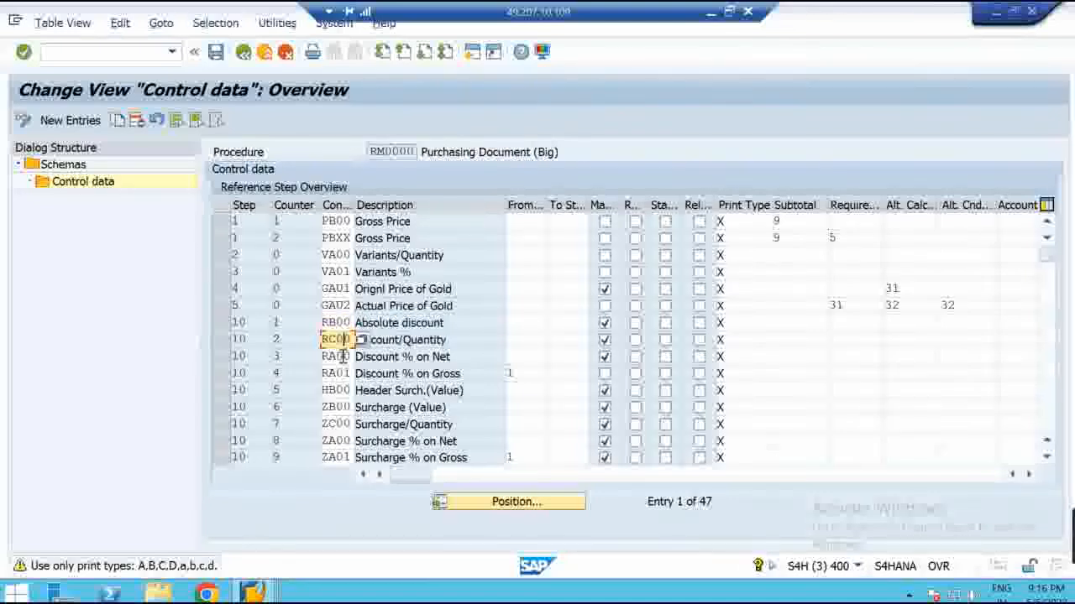
left_click(338, 357)
left_click(339, 390)
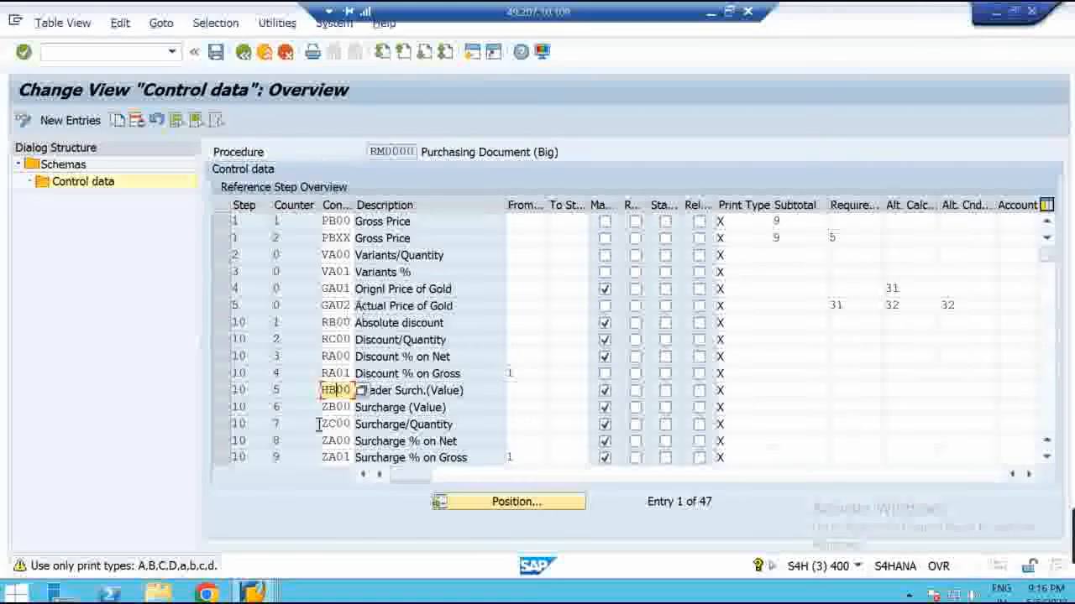
double_click(256, 324)
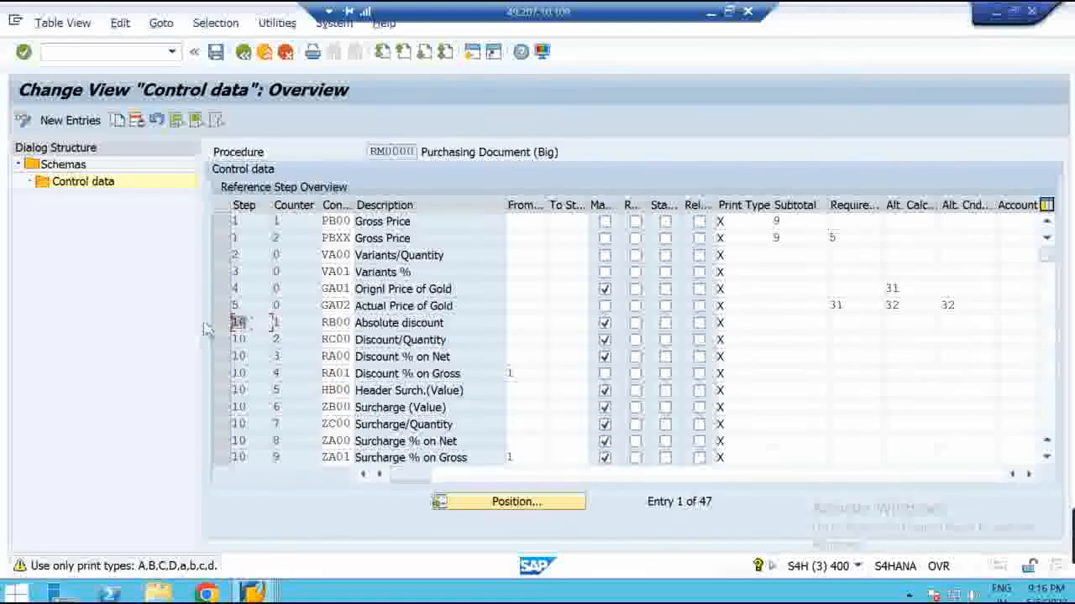
double_click(271, 335)
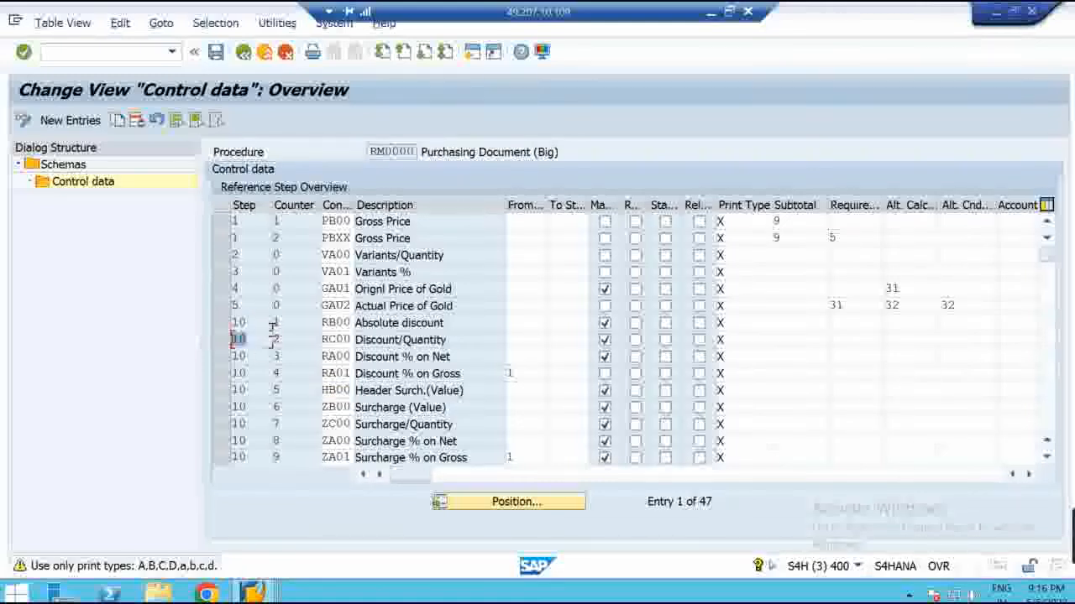
left_click(271, 335)
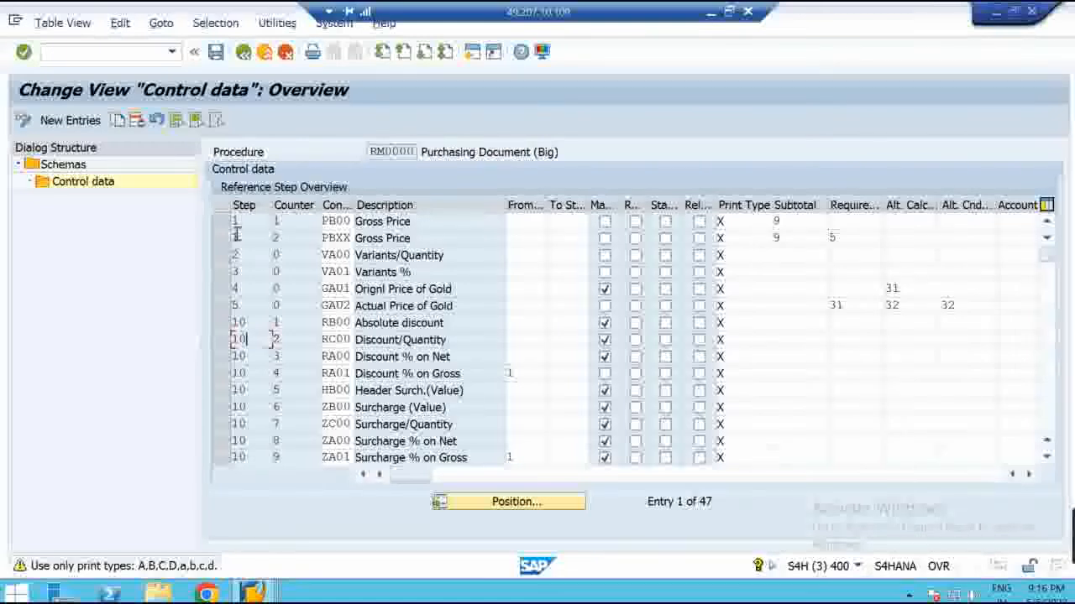
left_click(239, 222)
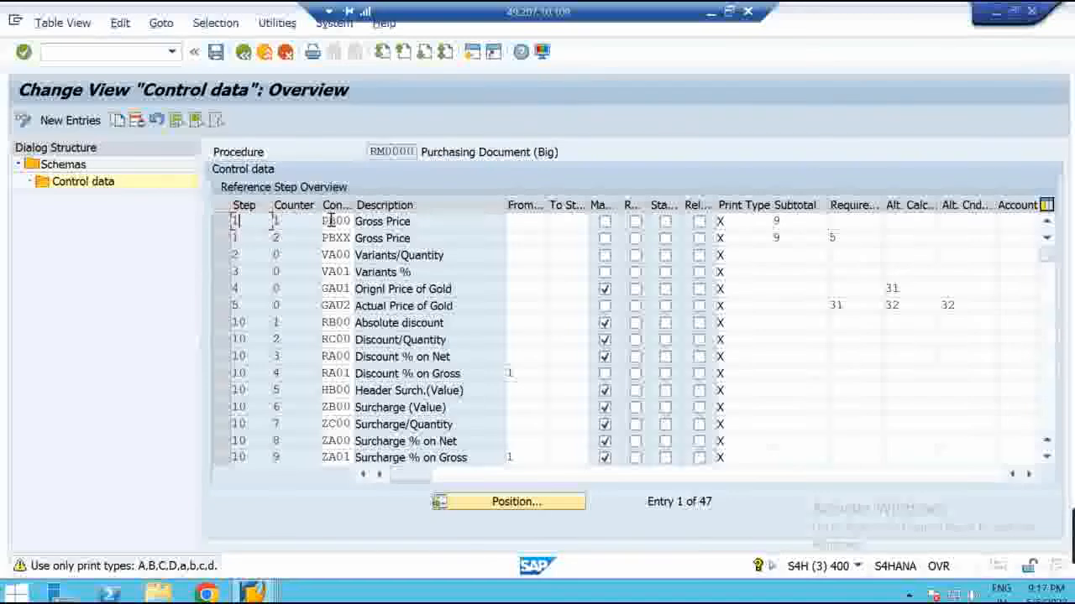
left_click(287, 221)
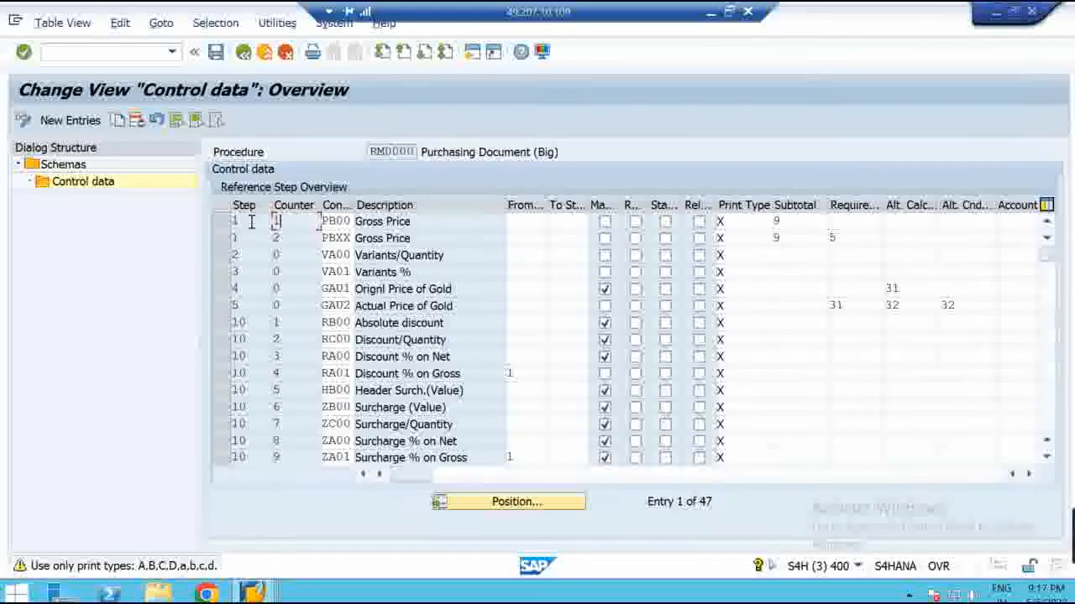
double_click(336, 220)
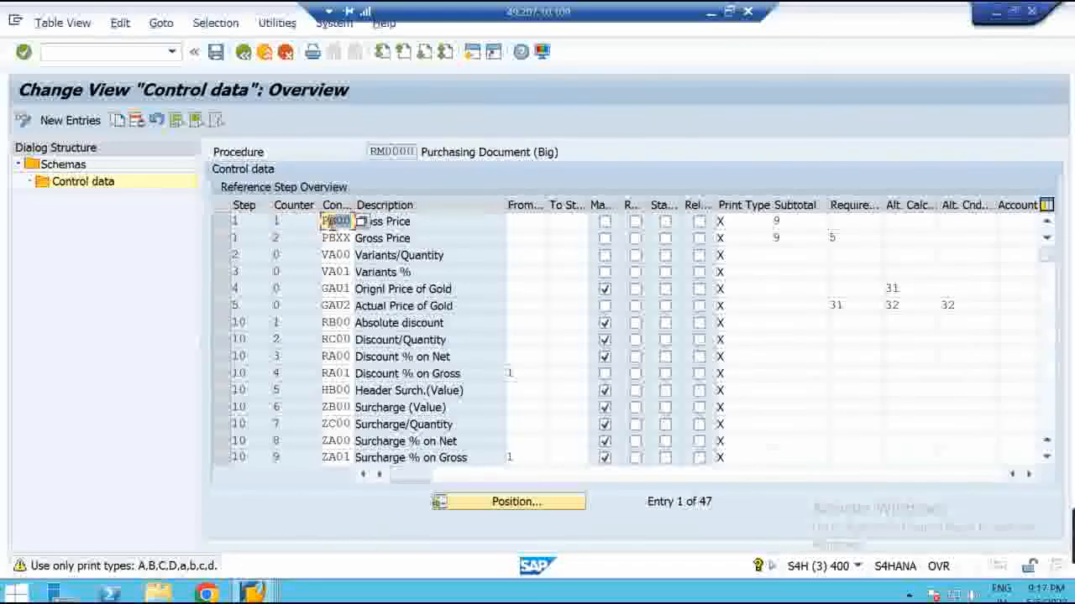
left_click(352, 238)
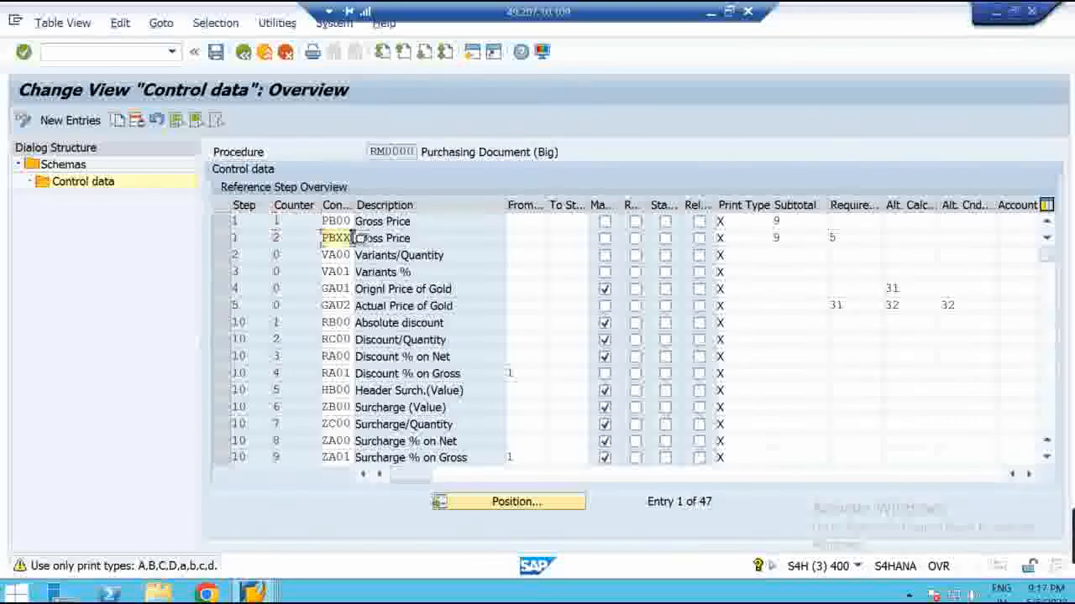
left_click(286, 238)
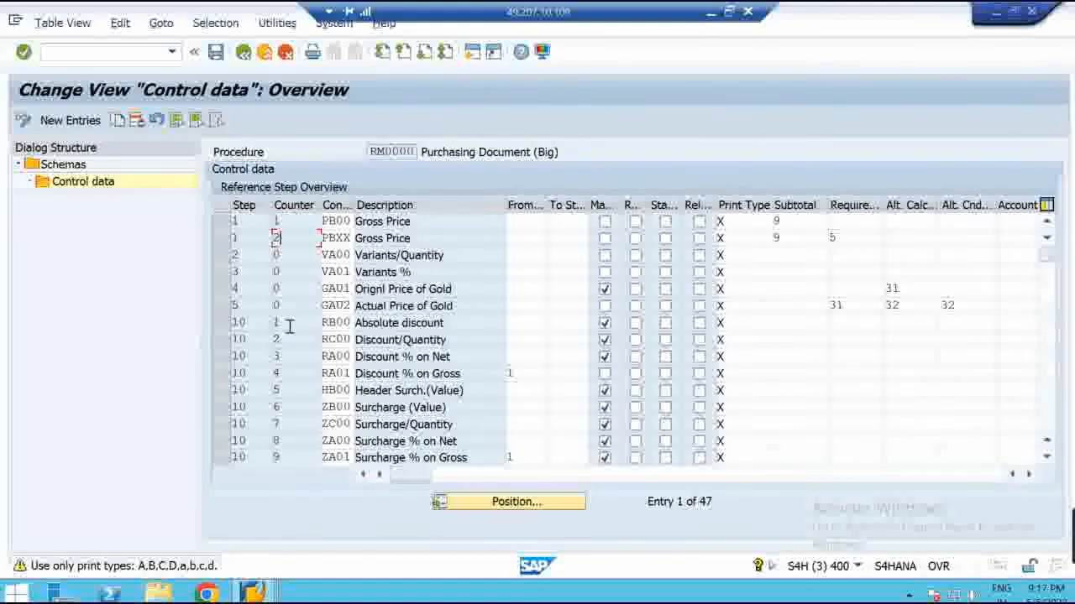
left_click(336, 339)
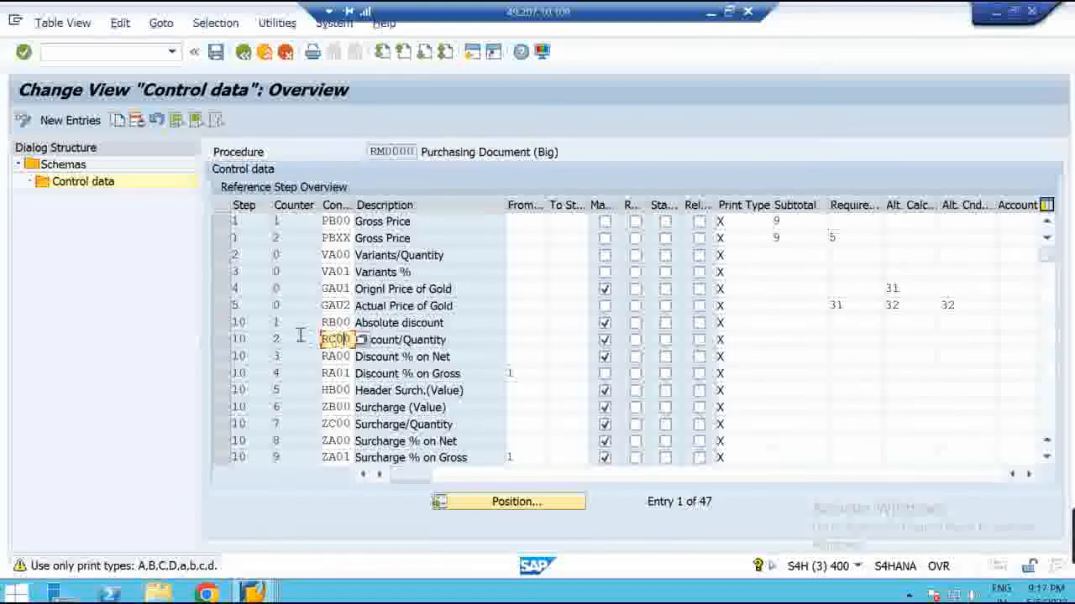
left_click(336, 356)
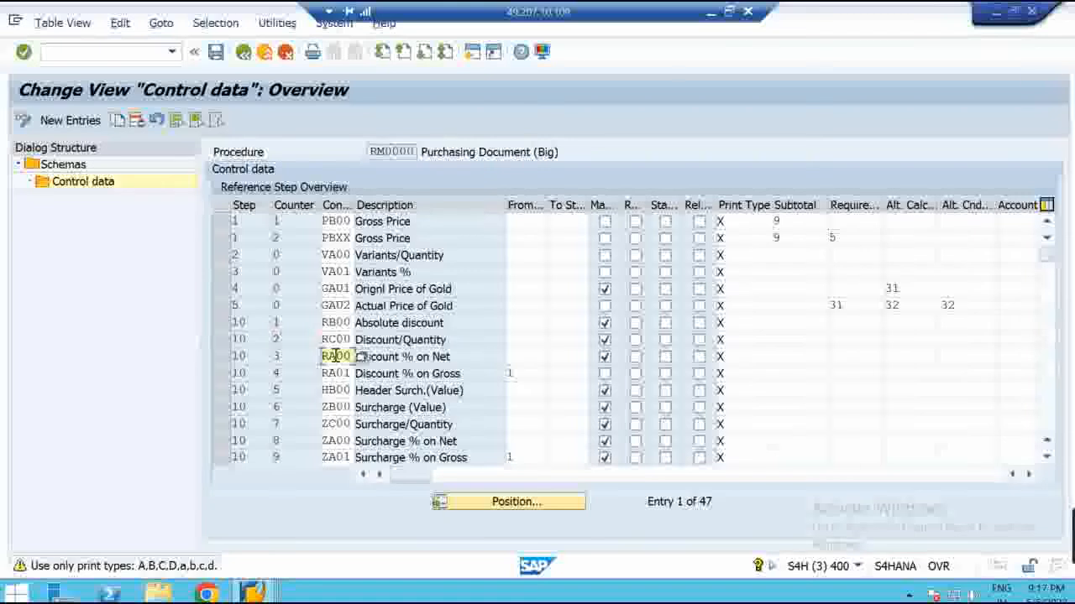
left_click(336, 372)
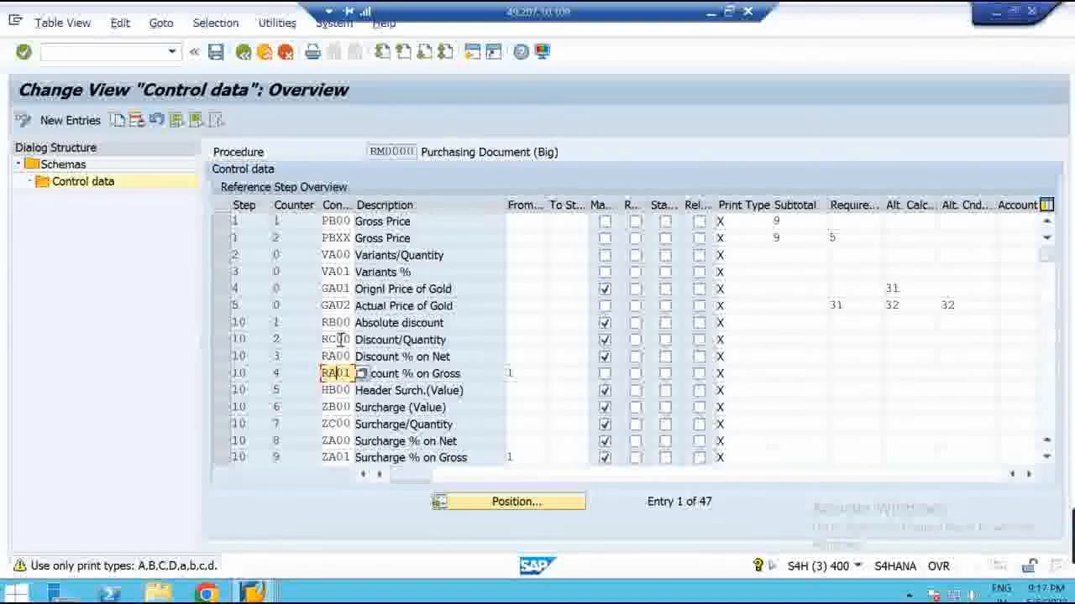
left_click_drag(324, 356, 352, 356)
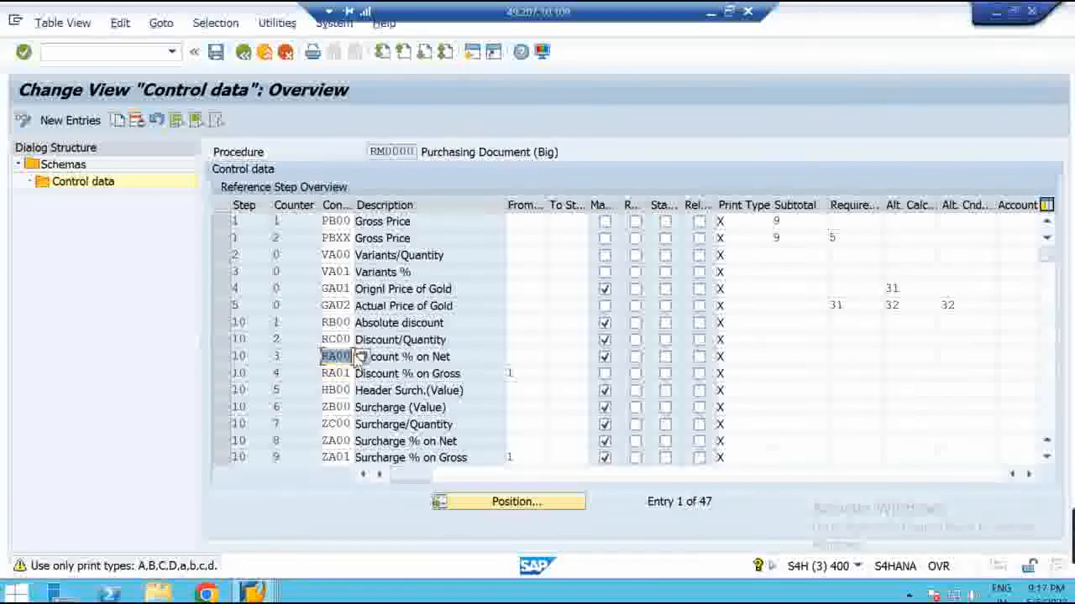
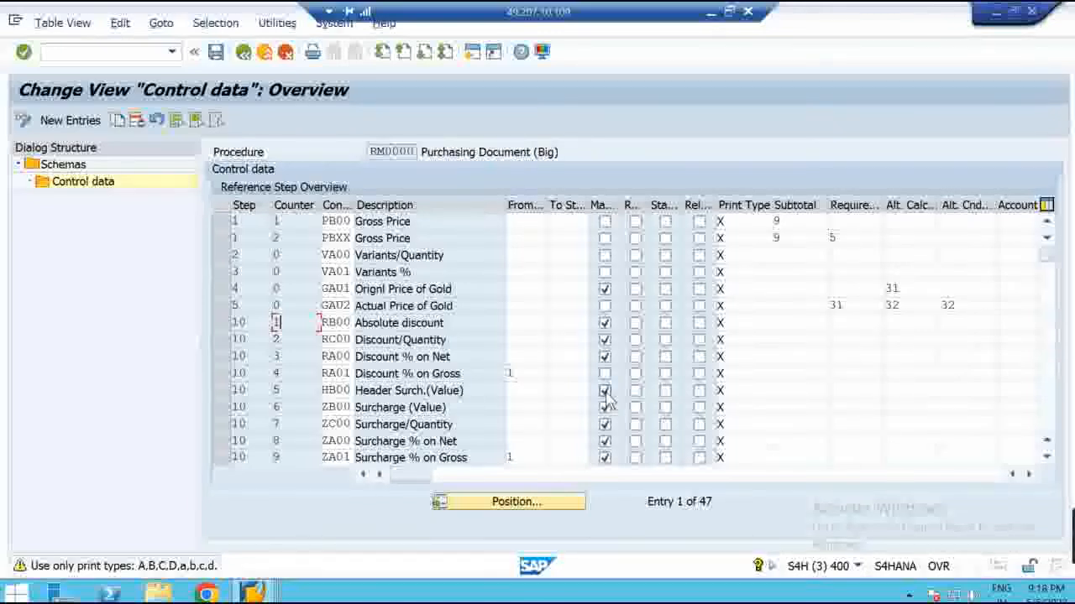
In RM0000 control data, toggle the PBXX step's R flag on and off and select PB00's print type
left_click_drag(324, 374, 361, 374)
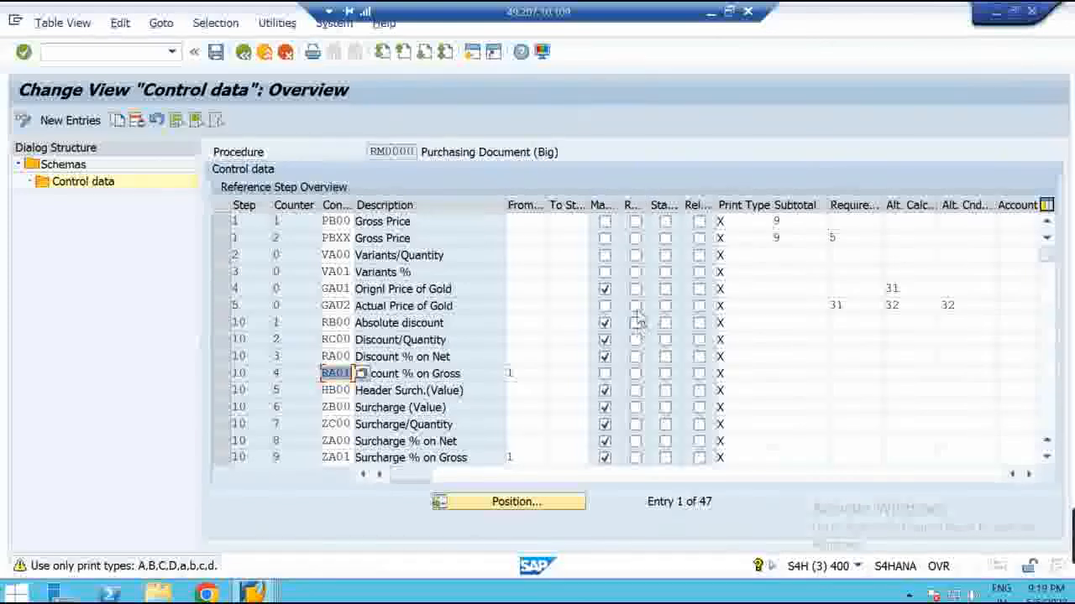
left_click(635, 240)
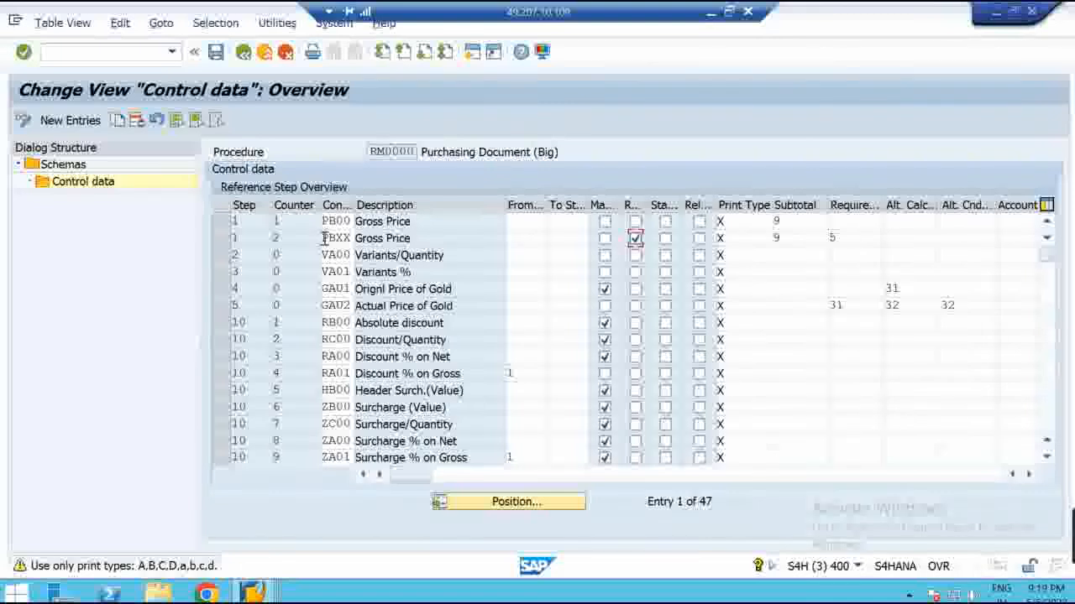
left_click_drag(324, 238, 355, 239)
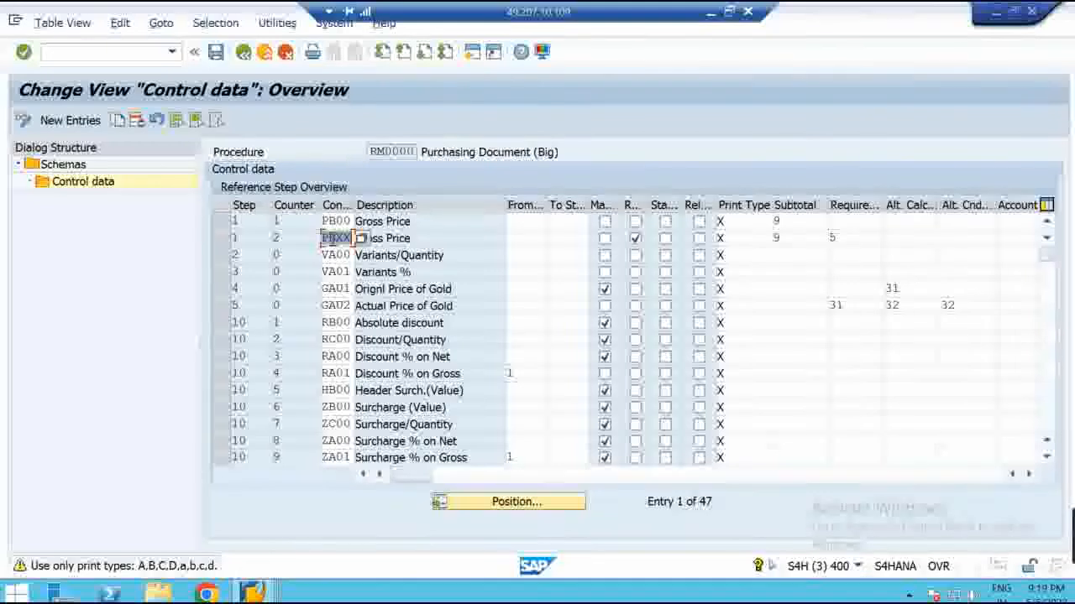
left_click(636, 240)
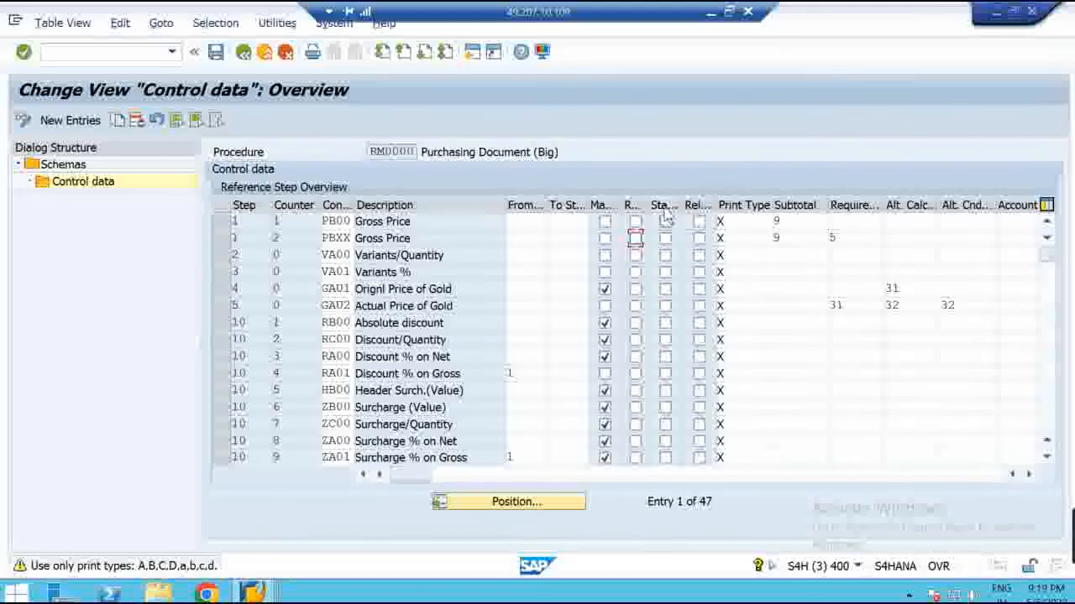
left_click(741, 220)
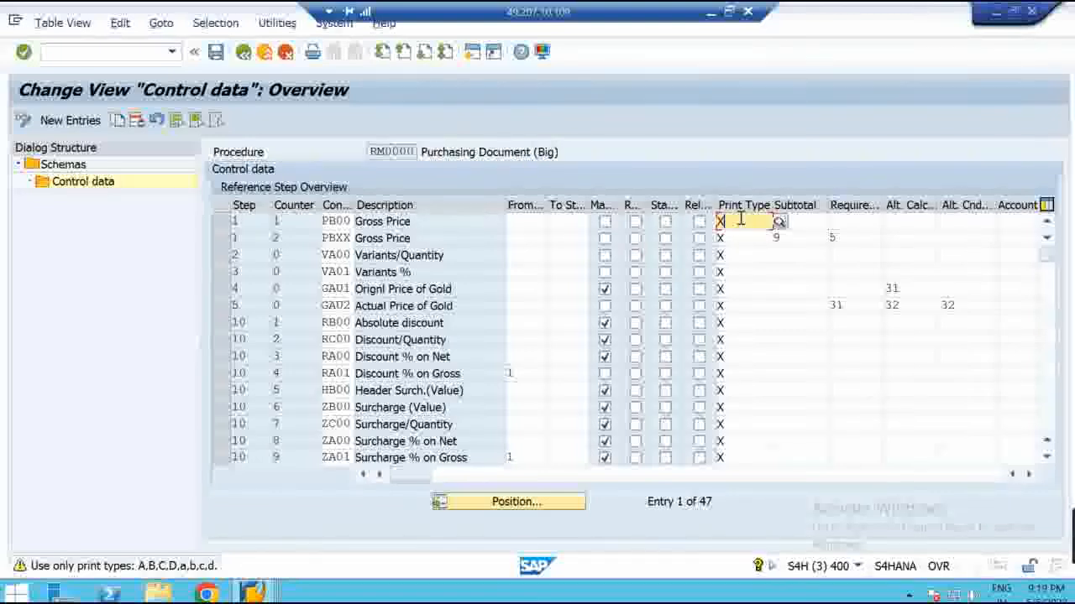
Go from the Analysis Pricing window back to the purchase order and open its print preview PDF
left_click(253, 593)
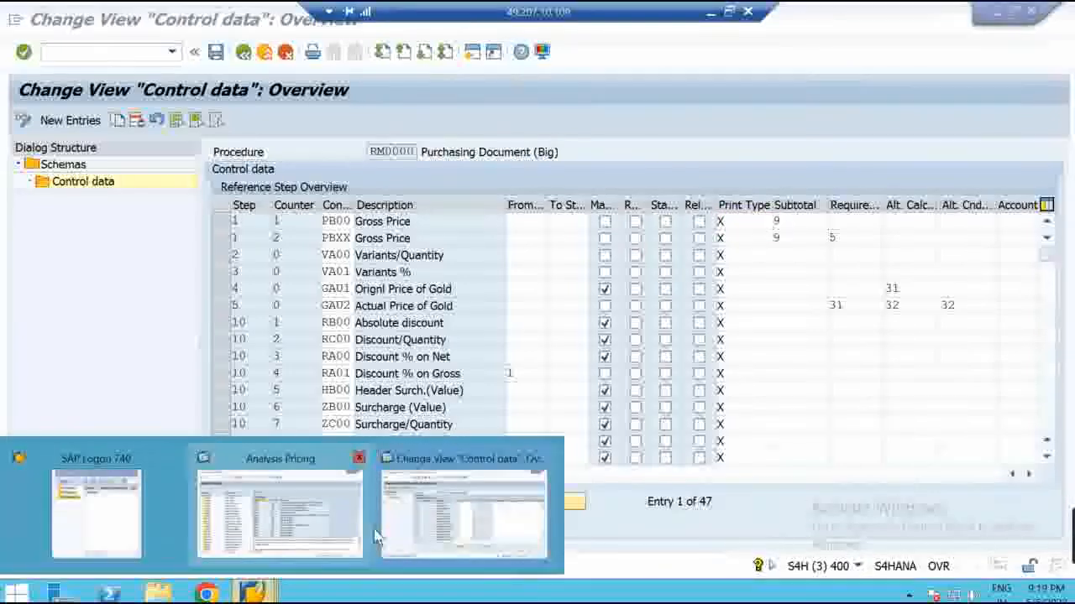
left_click(291, 518)
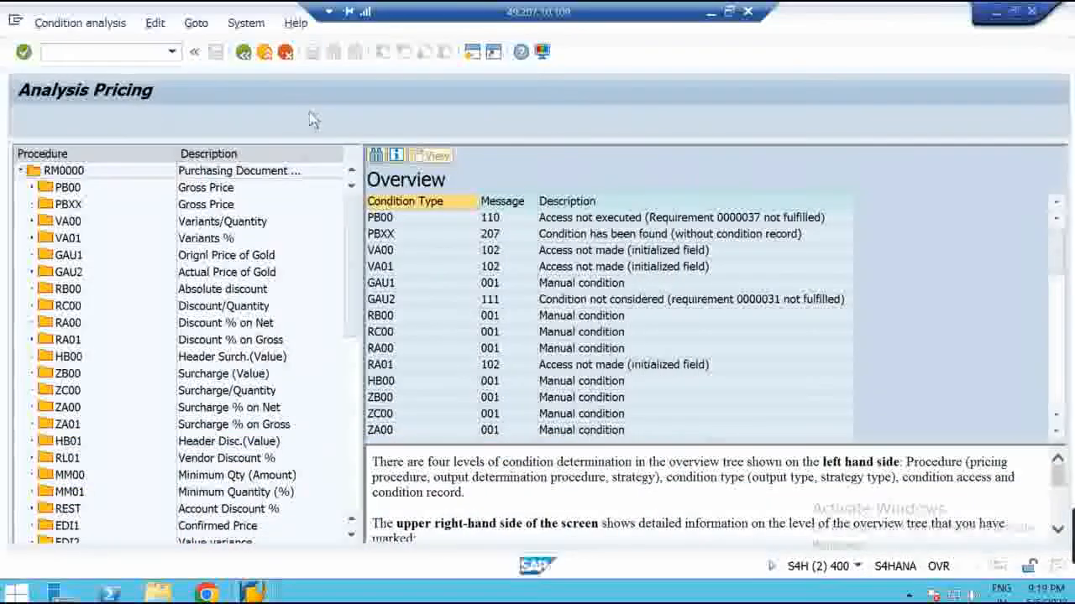
left_click(242, 53)
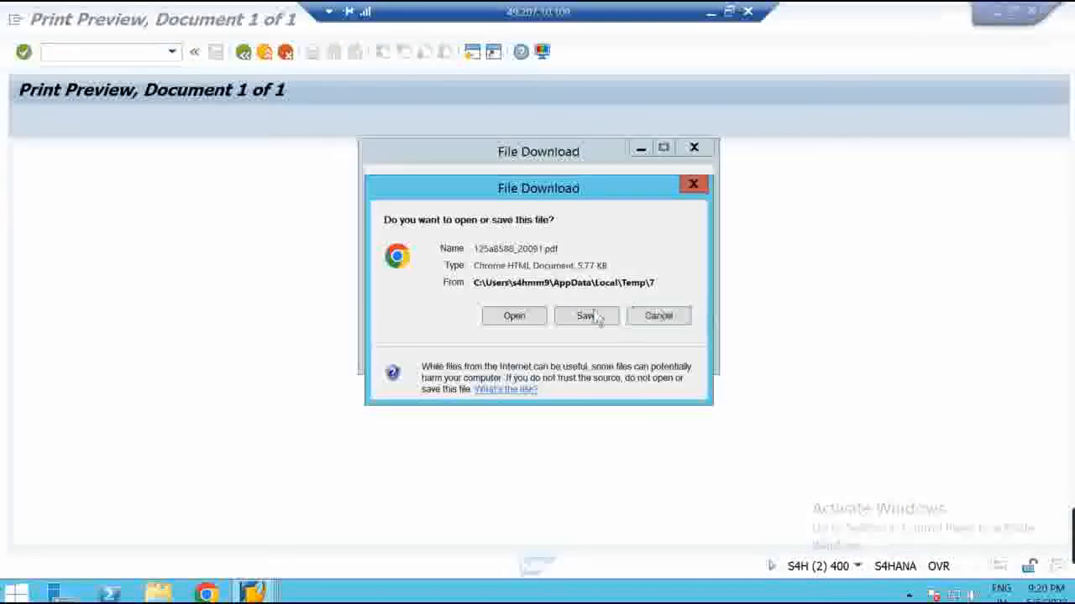
left_click(514, 317)
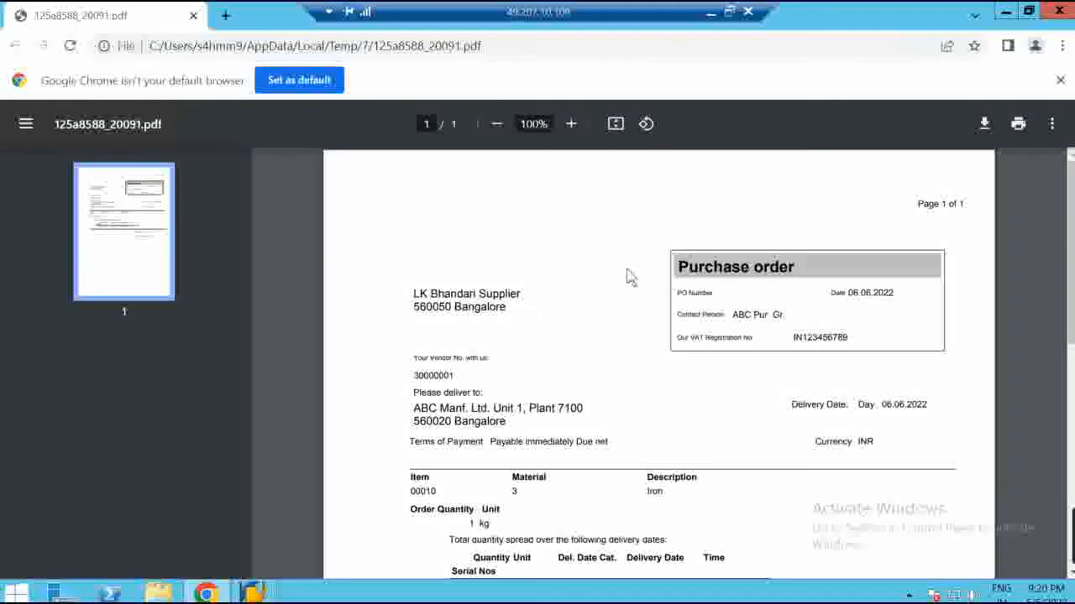
Scroll to the PDF totals, confirm net value INR 0.00, and close the PDF
scroll(1071, 293, "down", 2)
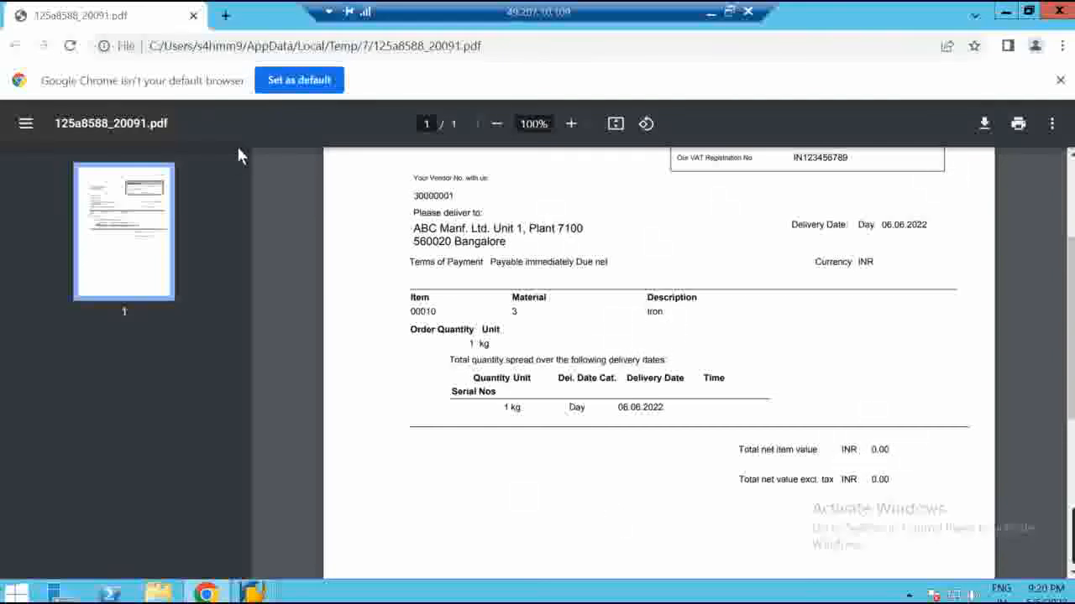
left_click(1059, 16)
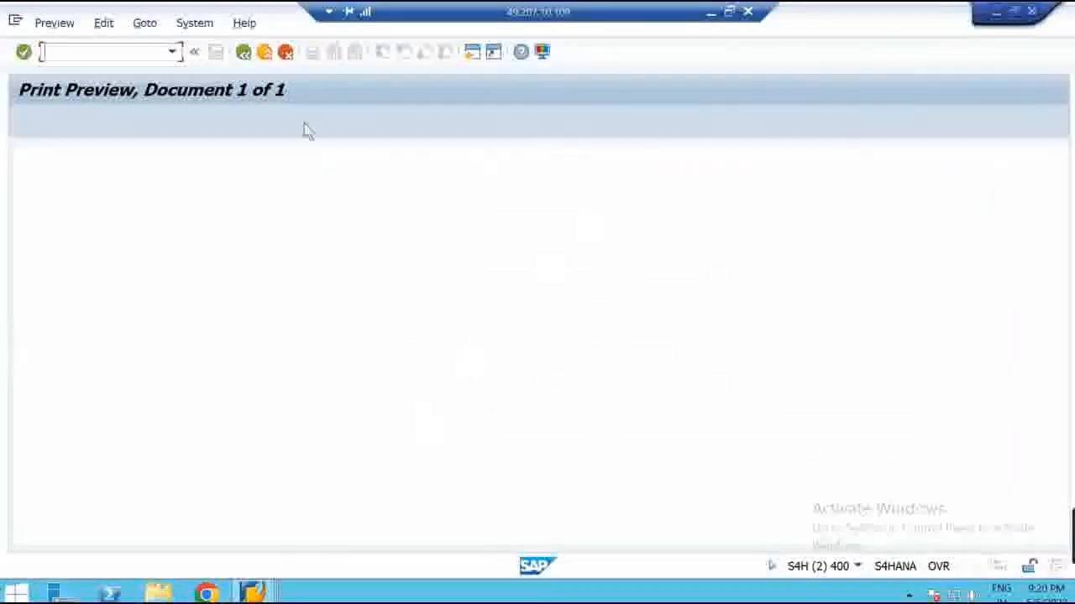
Enter a PBXX gross price of 100 INR on the PO item and open its print preview PDF
left_click(243, 51)
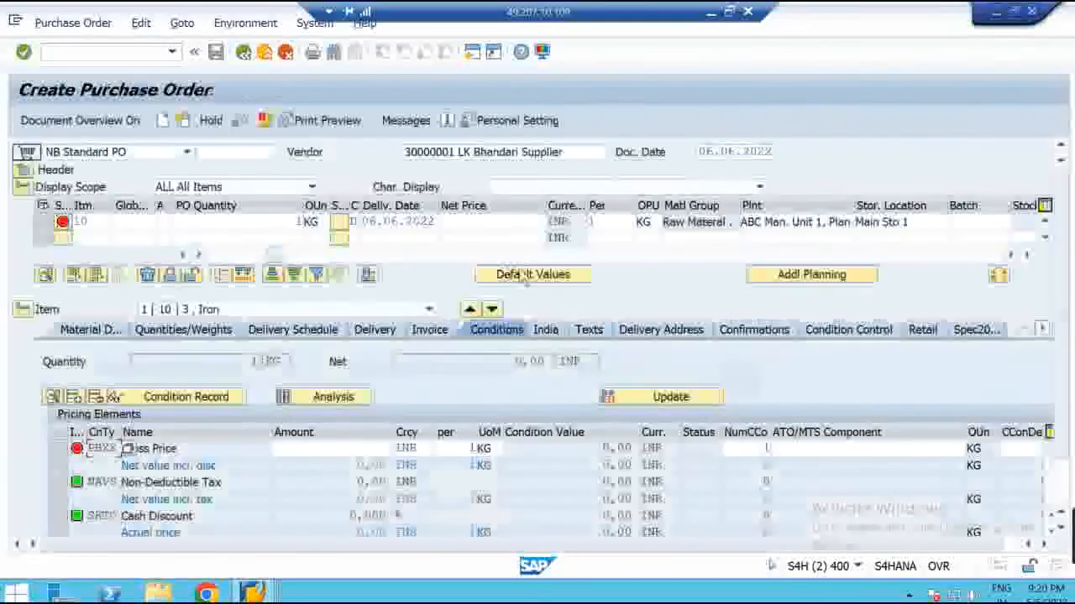
left_click(369, 451)
type("100")
key("Return")
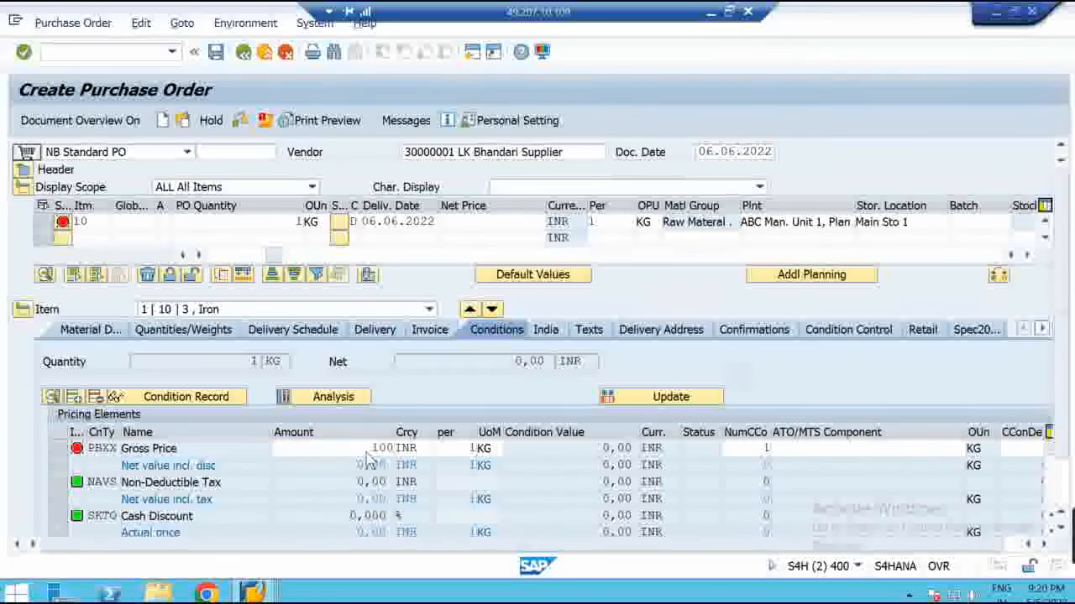
left_click(304, 122)
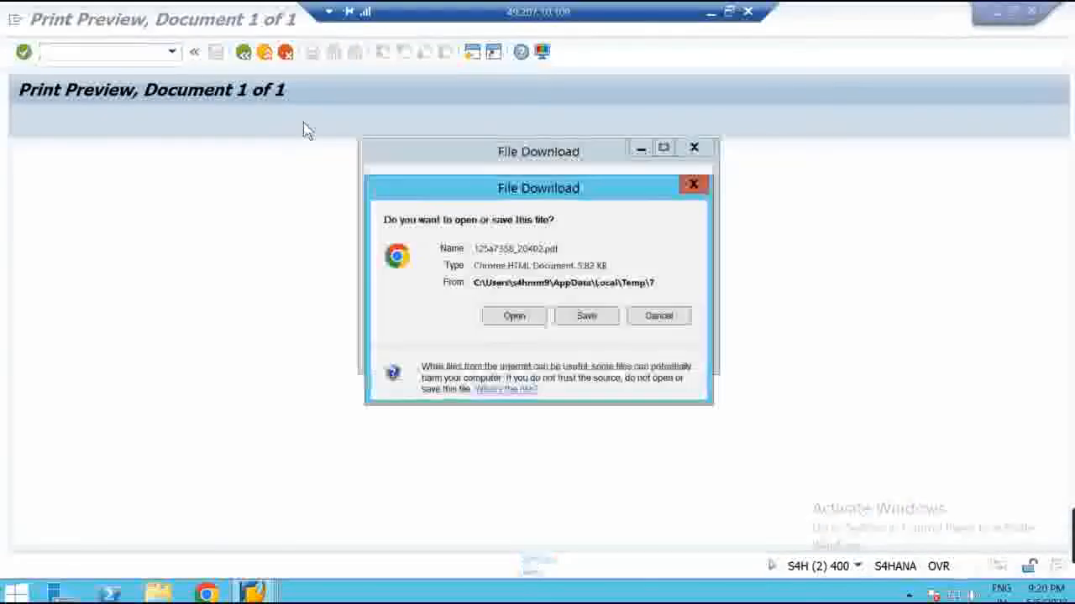
left_click(521, 315)
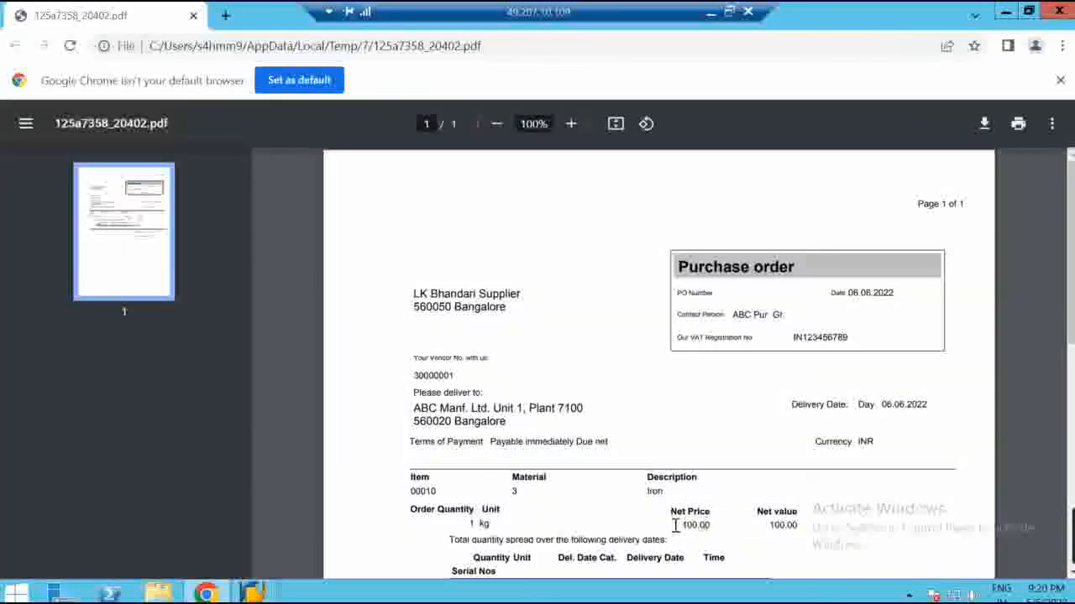
Check the PDF's 100.00 net price, then return to SAP and leave print preview
left_click_drag(677, 525, 771, 520)
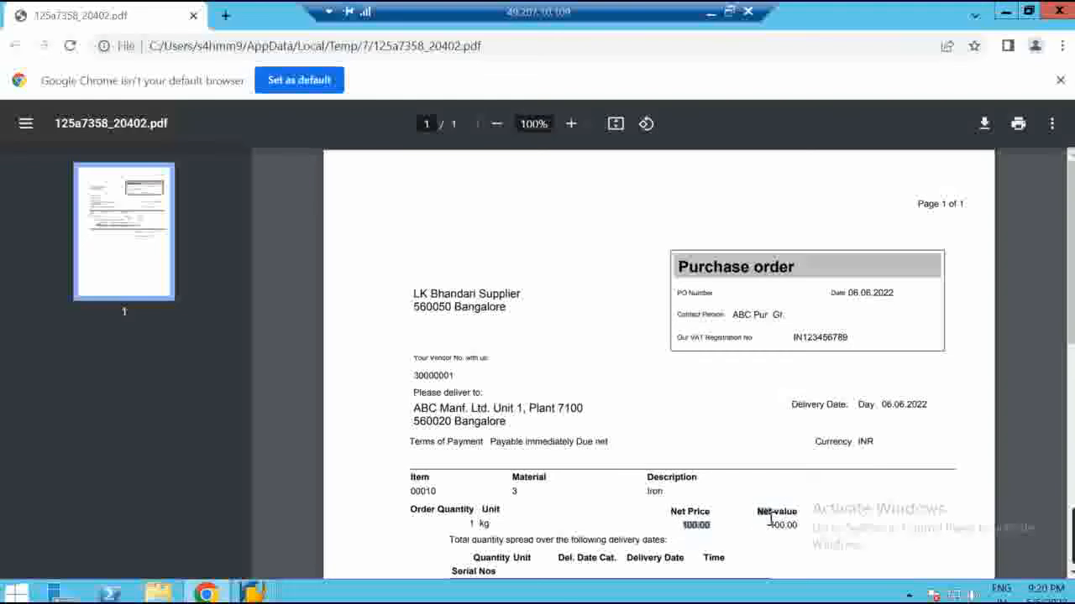
left_click(747, 475)
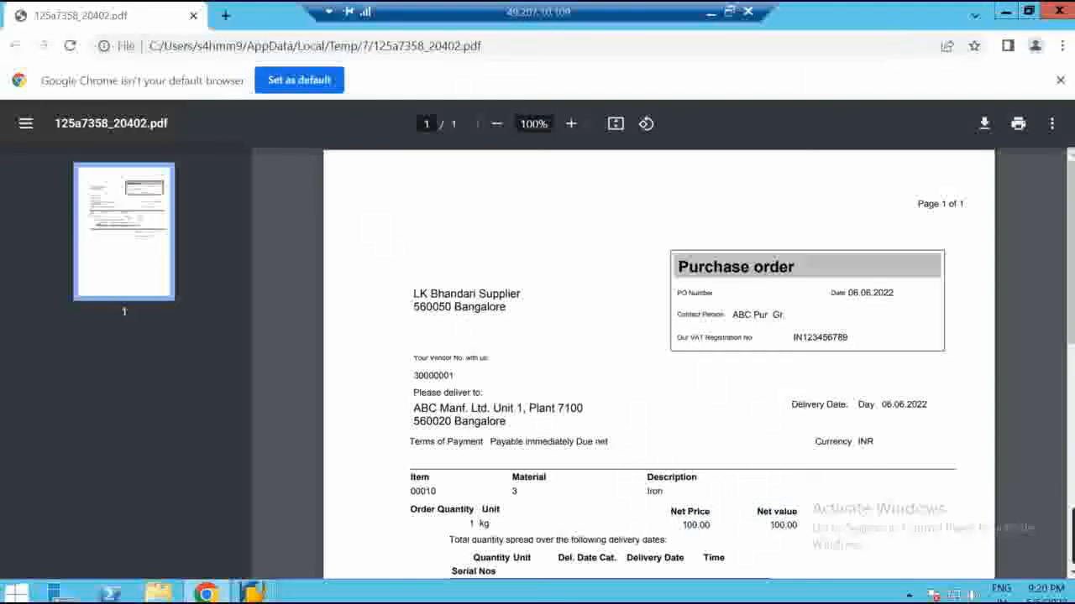
left_click(266, 592)
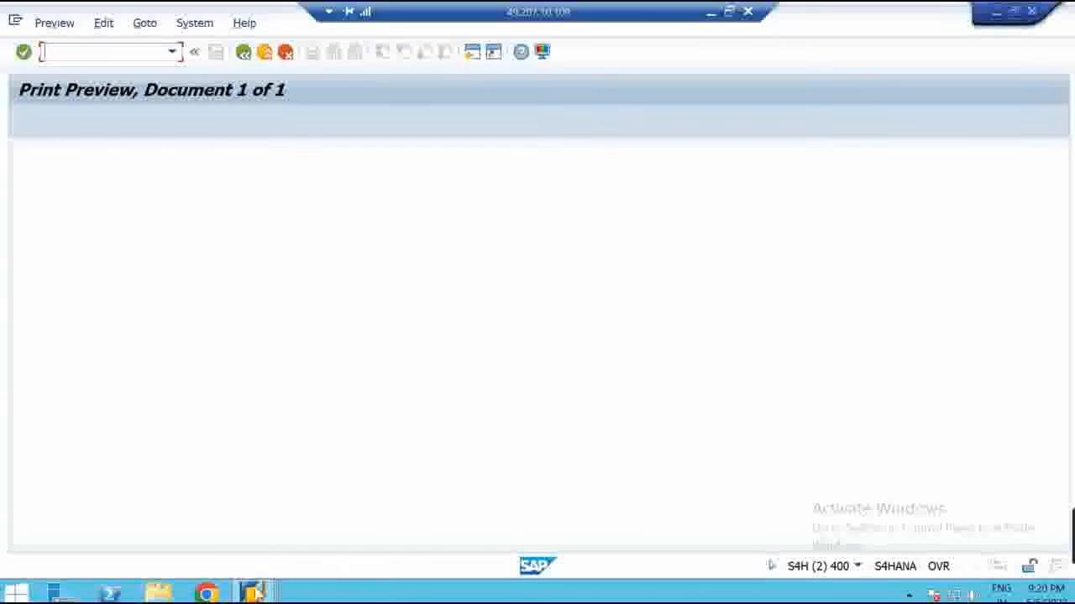
left_click(241, 53)
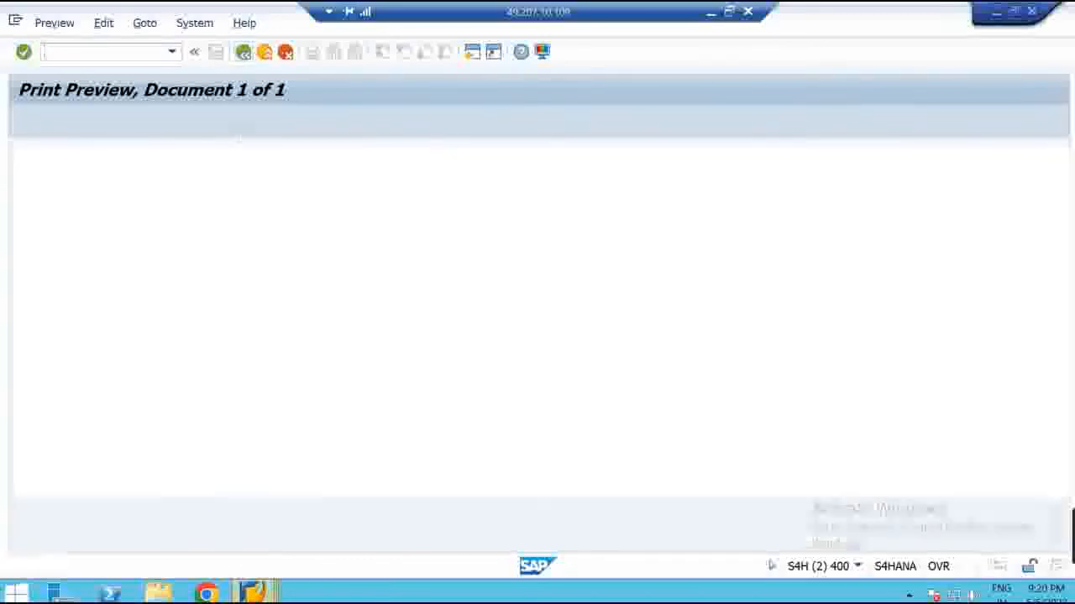
Back in RM0000 control data, inspect print type, subtotal and alternative base cells of PB00, PBXX, GAU1, RB00, RA00
mouse_move(252, 593)
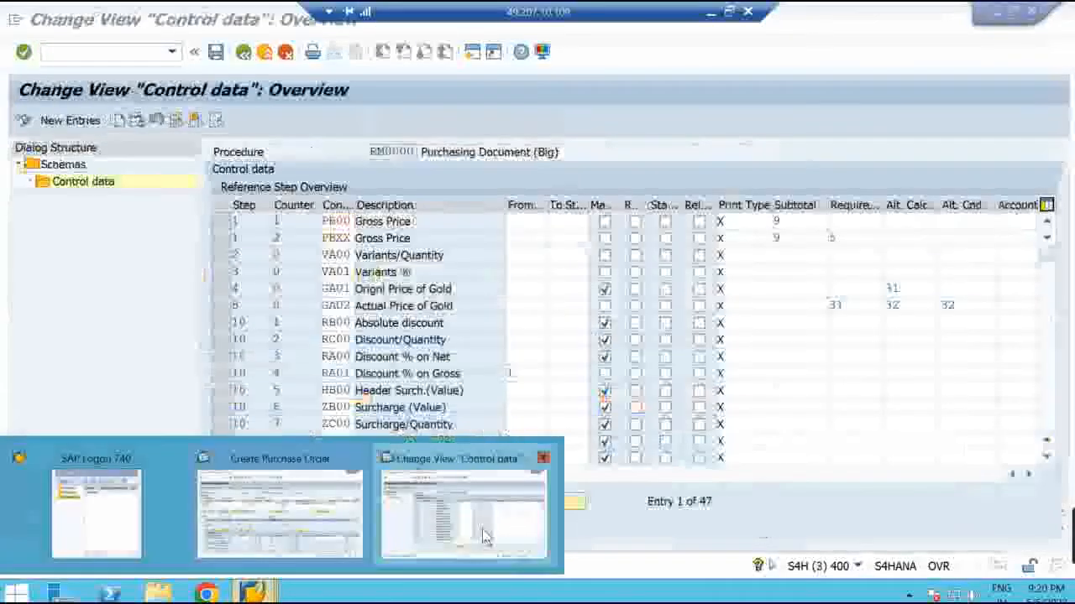
left_click(485, 537)
left_click(729, 223)
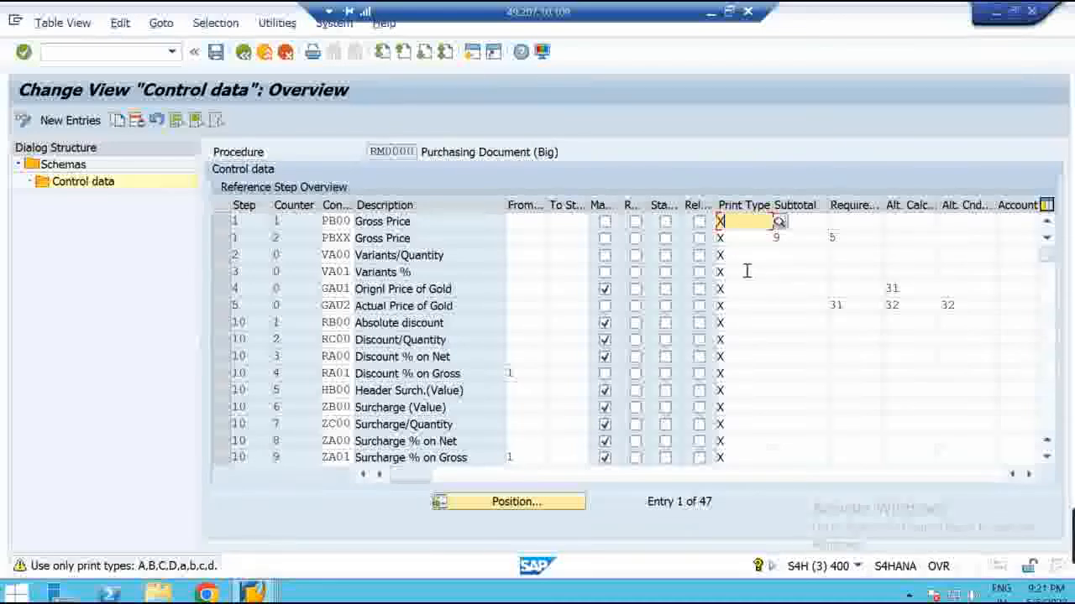
left_click(759, 238)
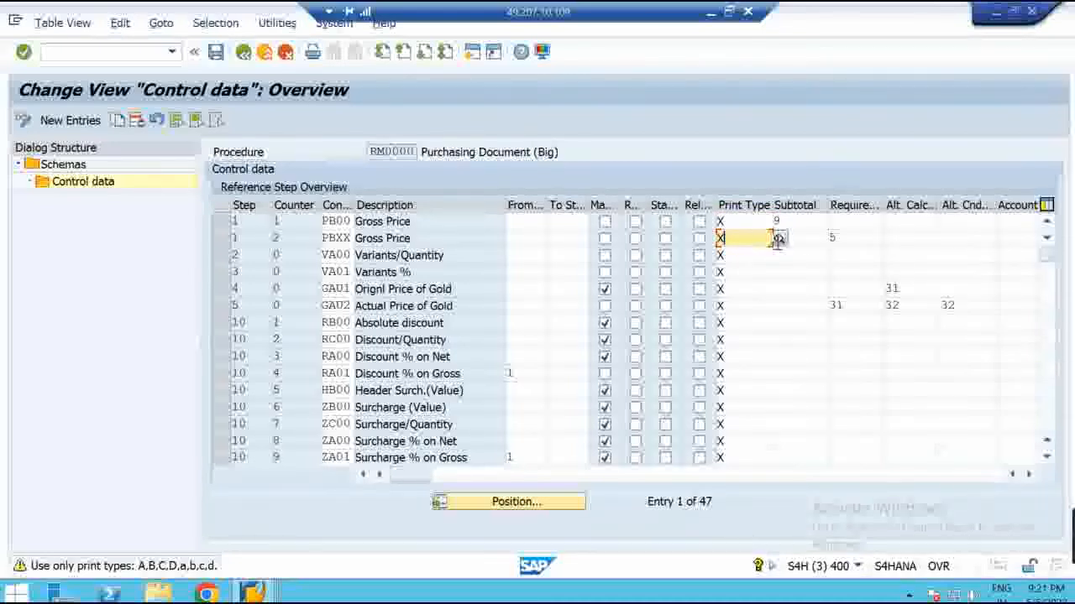
left_click(821, 289)
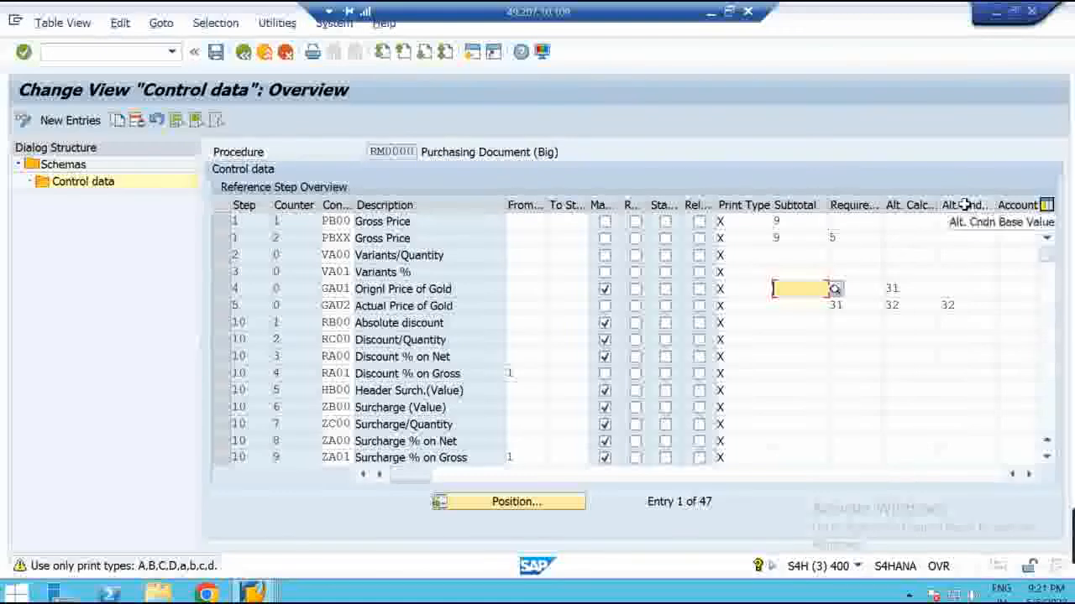
left_click(973, 319)
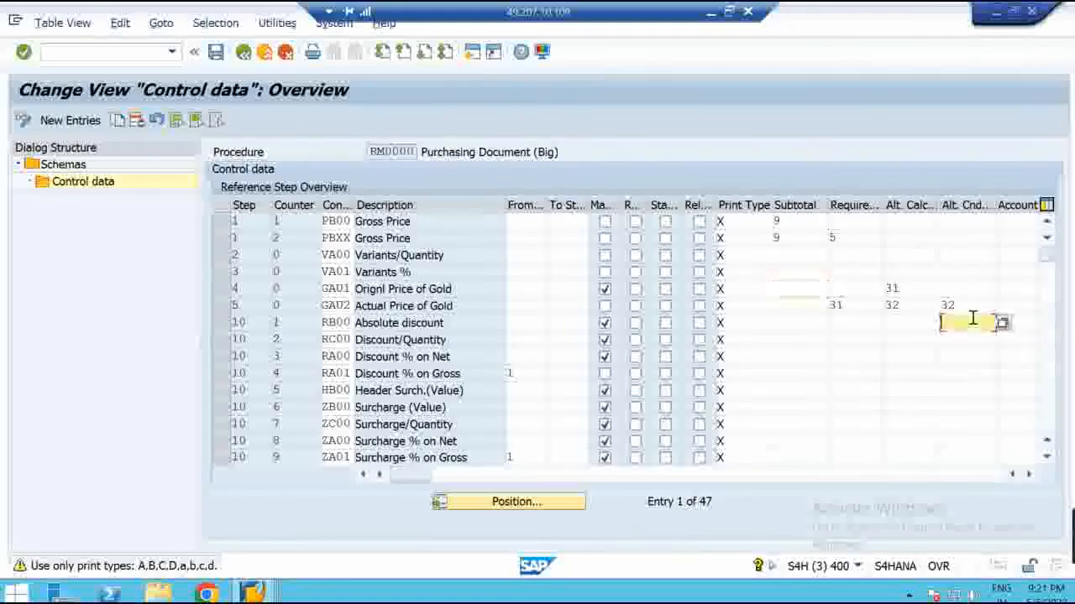
left_click(953, 360)
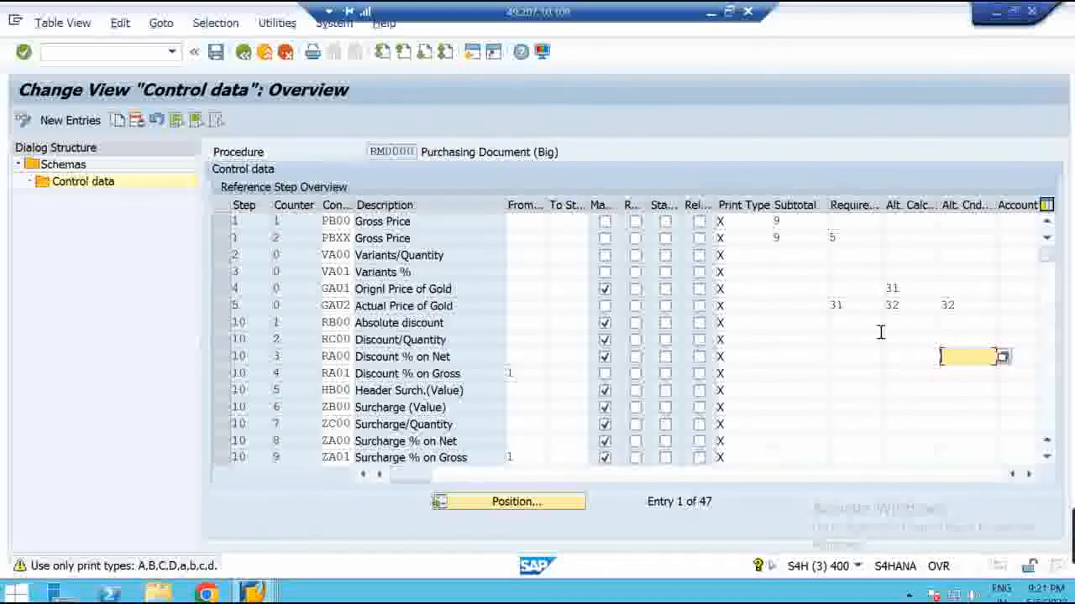
Give the PBXX Gross Price step requirement 5, check GAU2's alternative base 32, and view the Accruals column
left_click(817, 238)
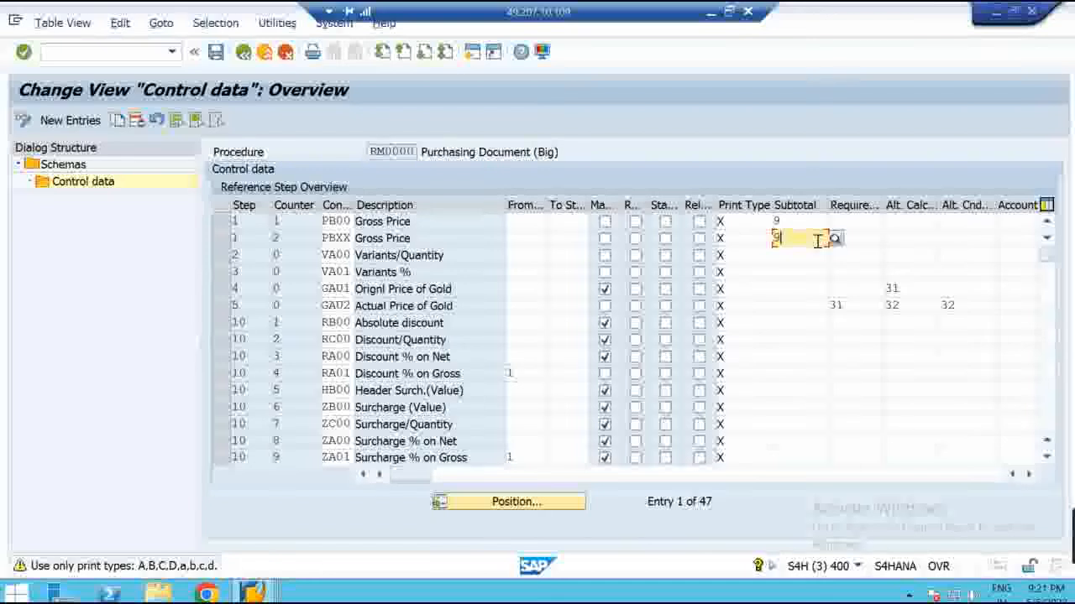
left_click(870, 238)
type("5")
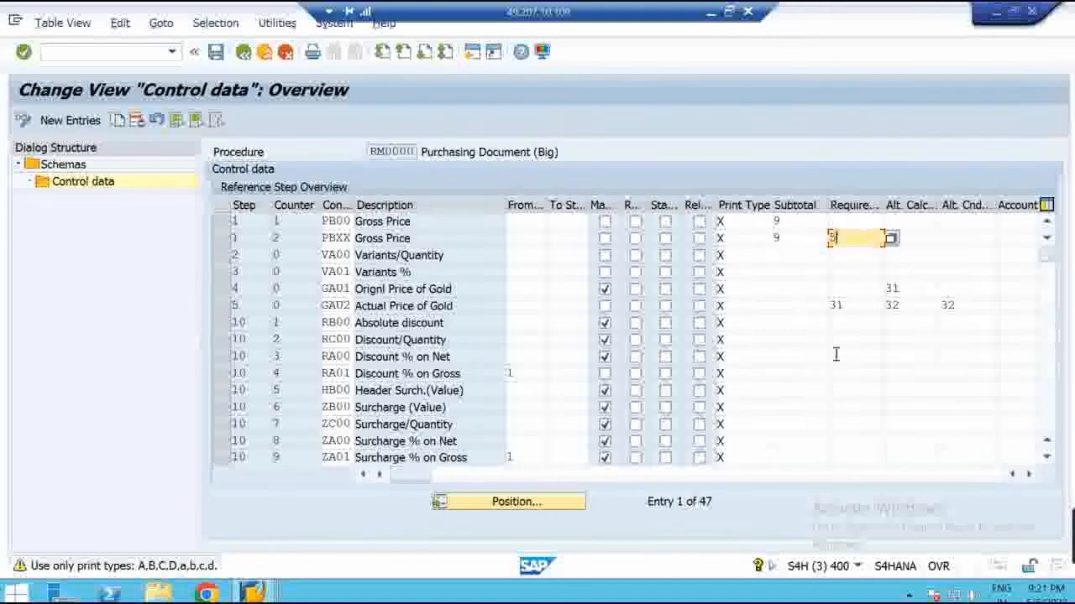
left_click(937, 238)
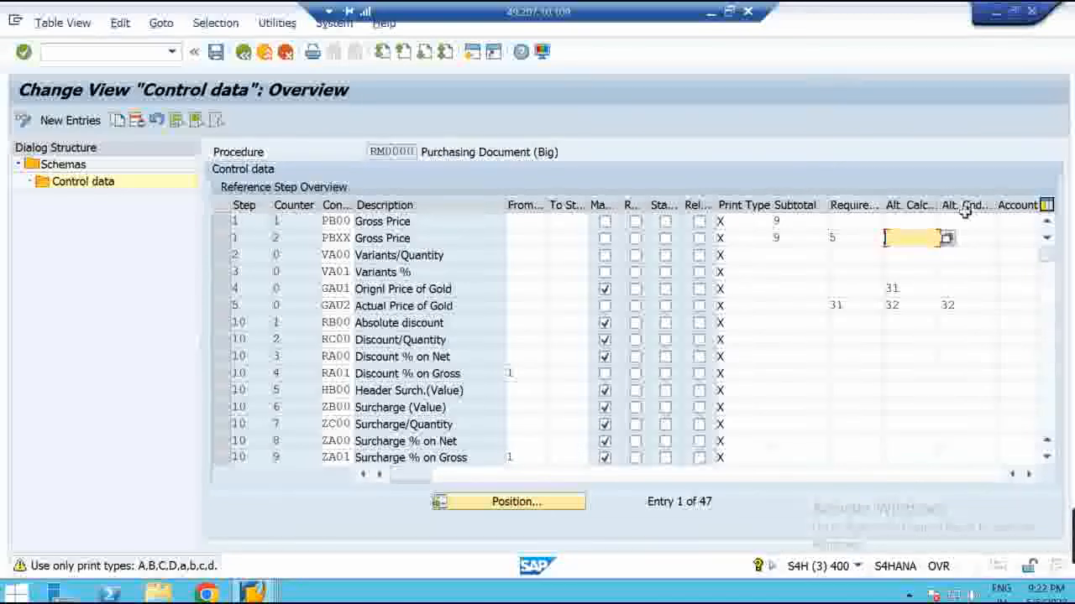
left_click(968, 306)
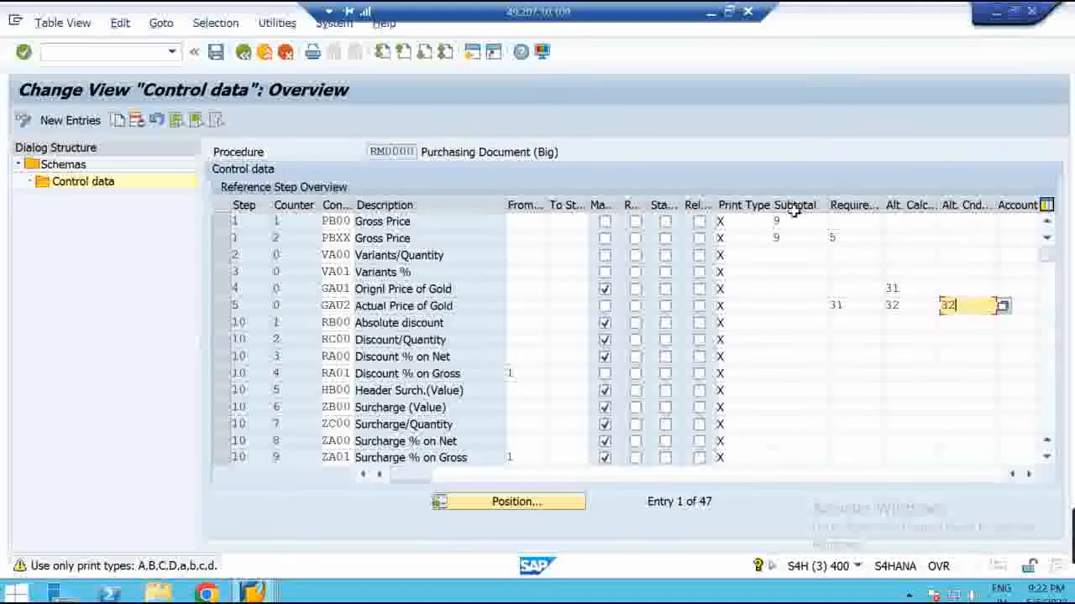
left_click(1029, 477)
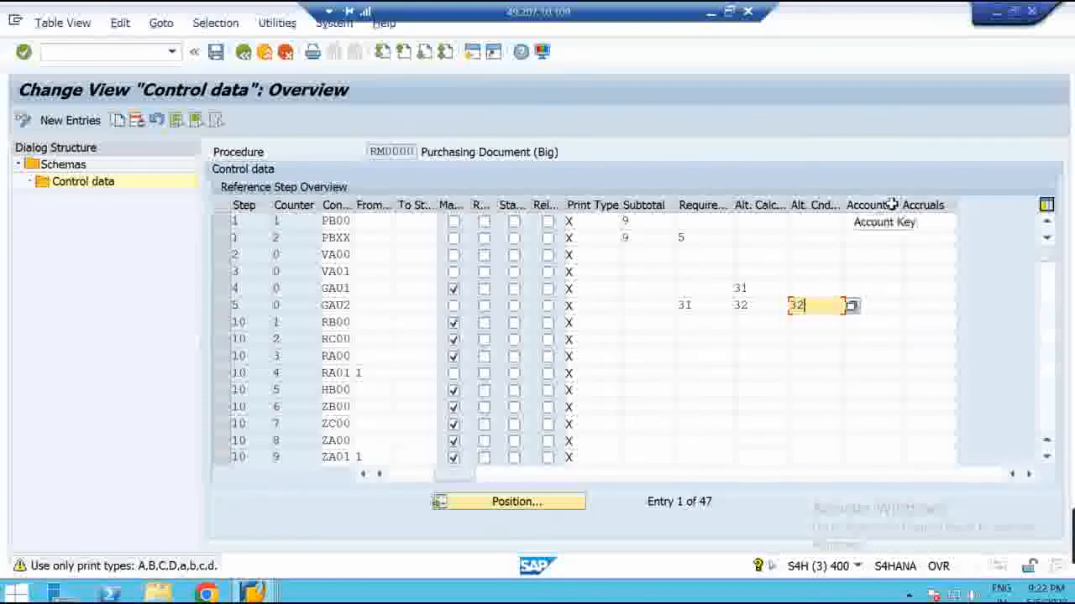
left_click_drag(468, 484, 422, 482)
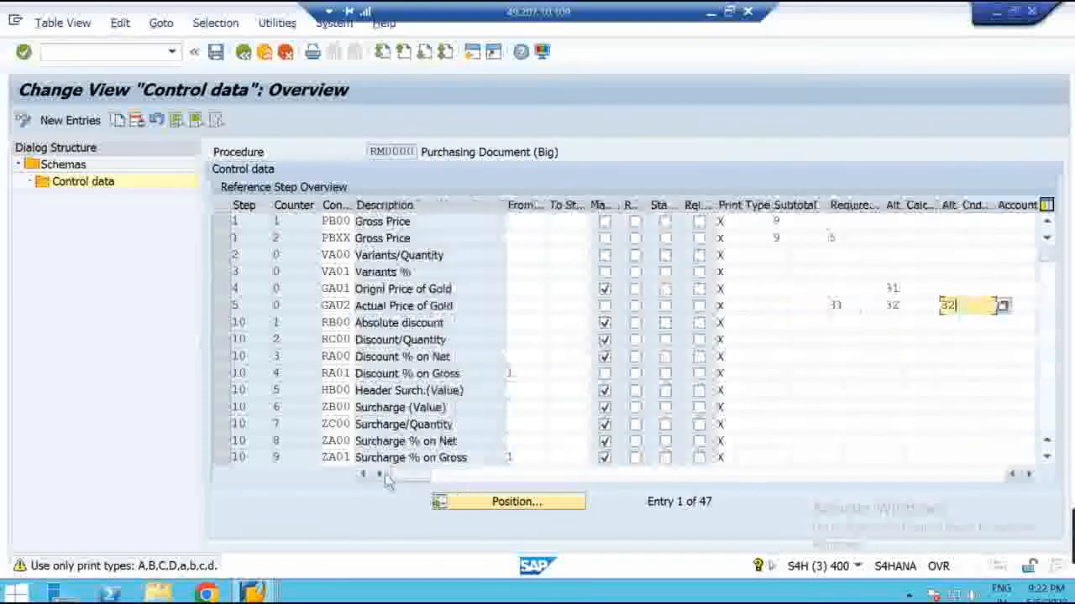
In Create Purchase Order, review the 100,00 gross price and change the Iron quantity to 10 KG
mouse_move(260, 593)
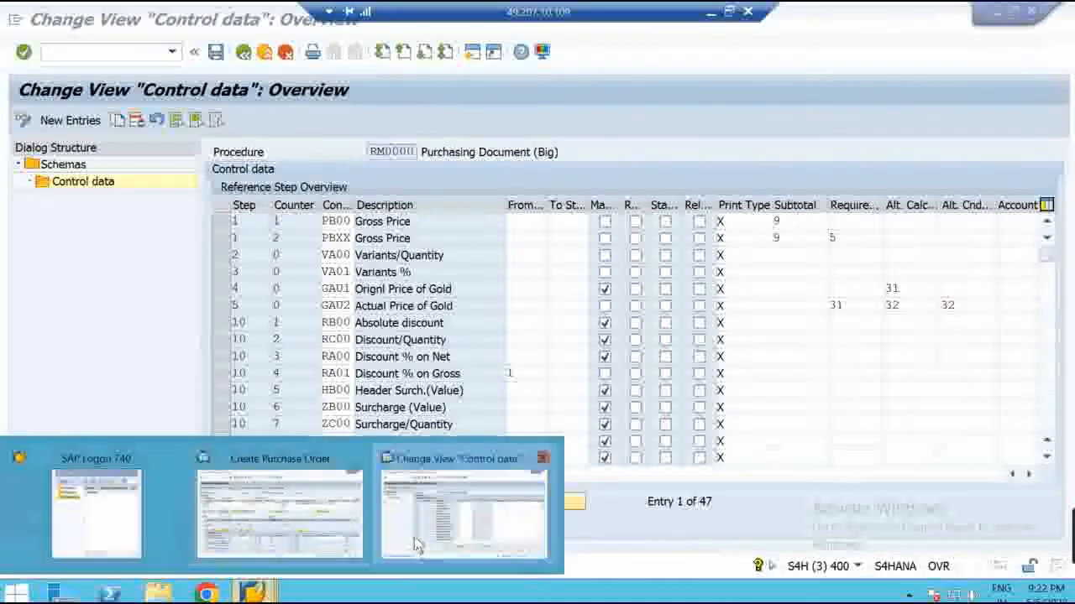
left_click(294, 520)
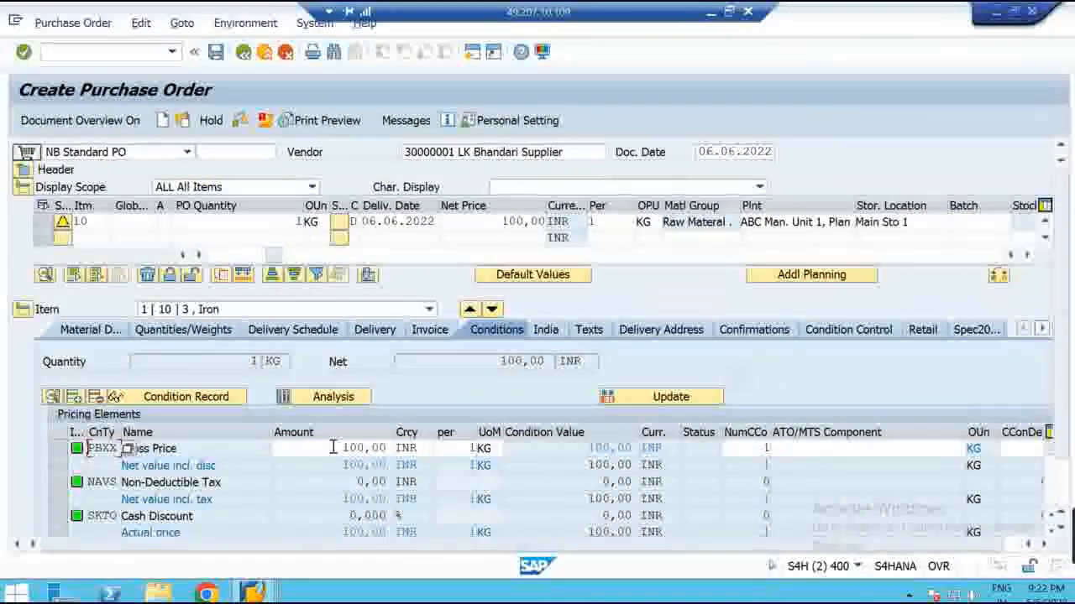
left_click_drag(334, 448, 390, 449)
left_click_drag(395, 361, 554, 361)
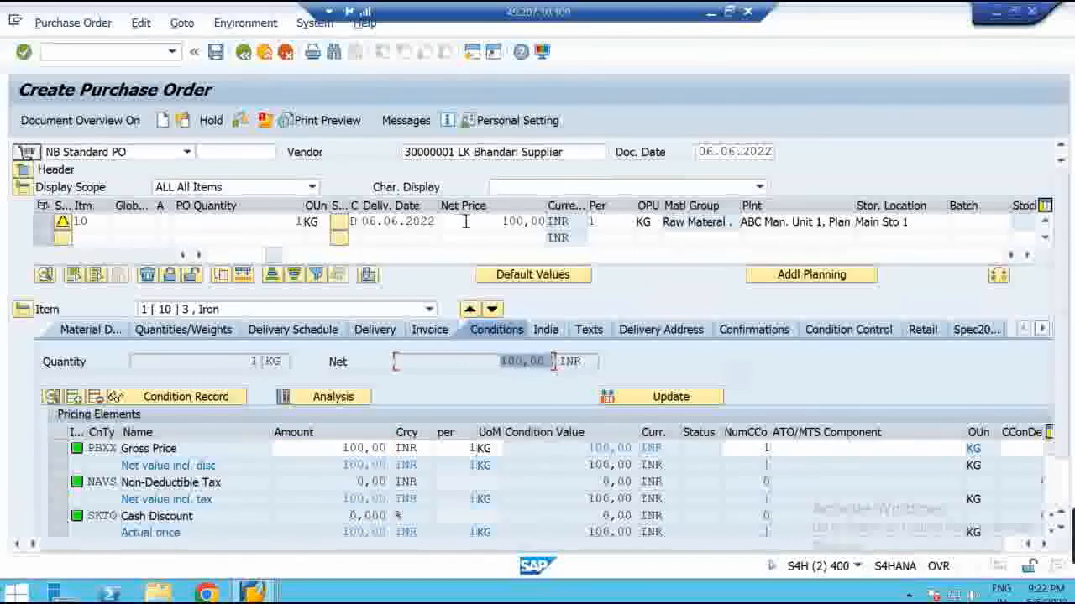
left_click_drag(500, 221, 548, 221)
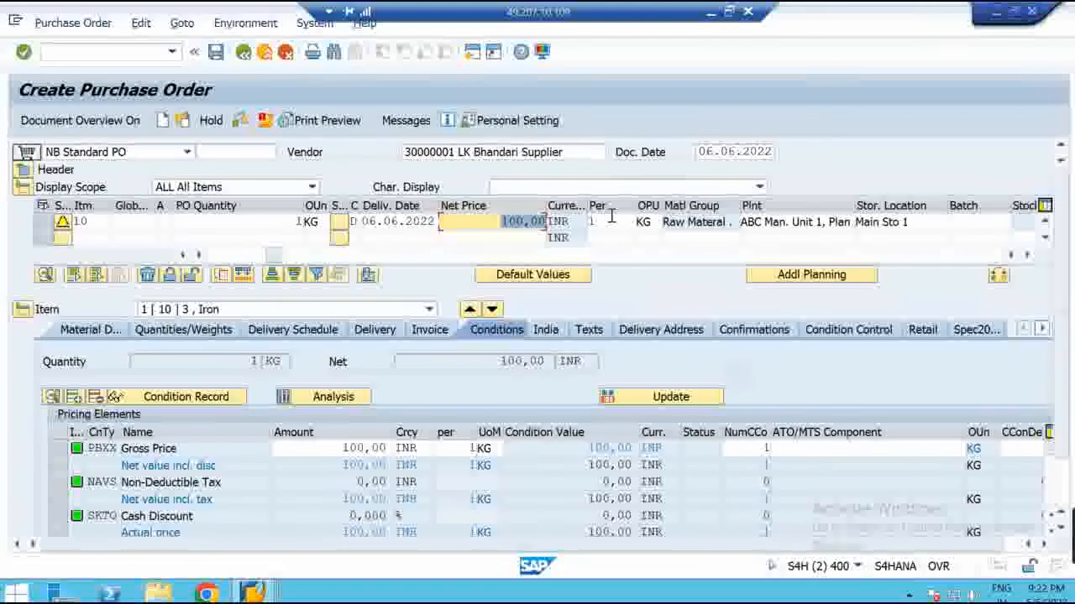
left_click(298, 220)
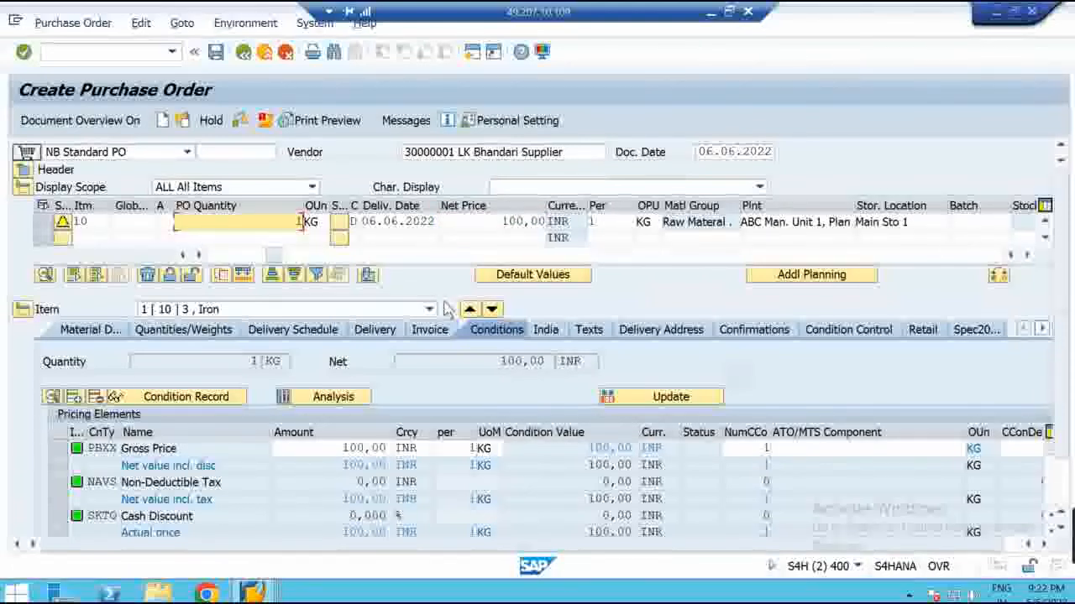
type("0")
key("Return")
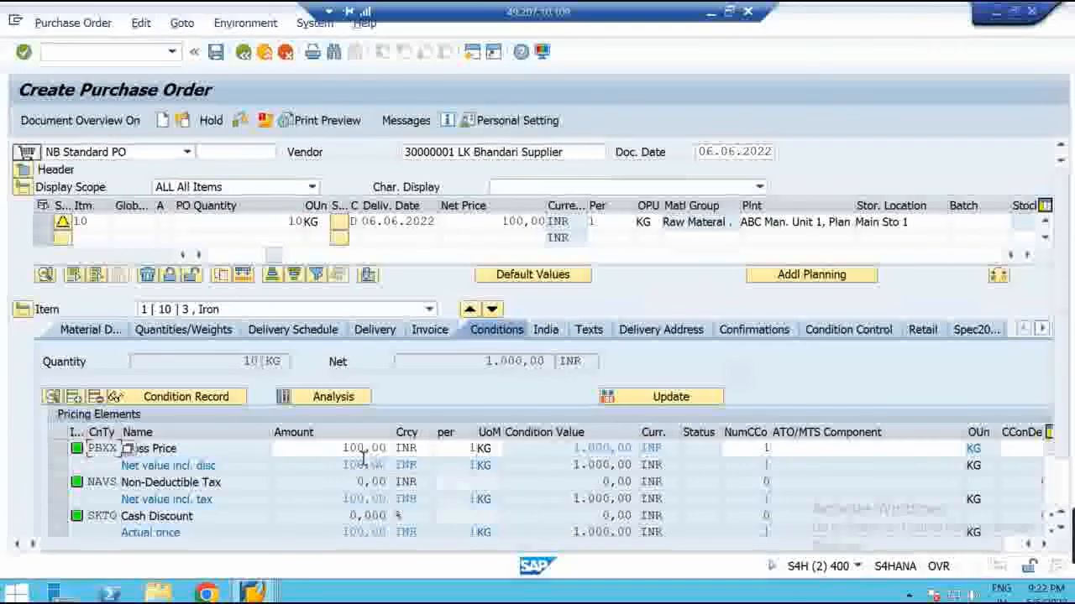
Verify the Gross Price value and net value now read 1.000,00, with net price 100,00
left_click(347, 448)
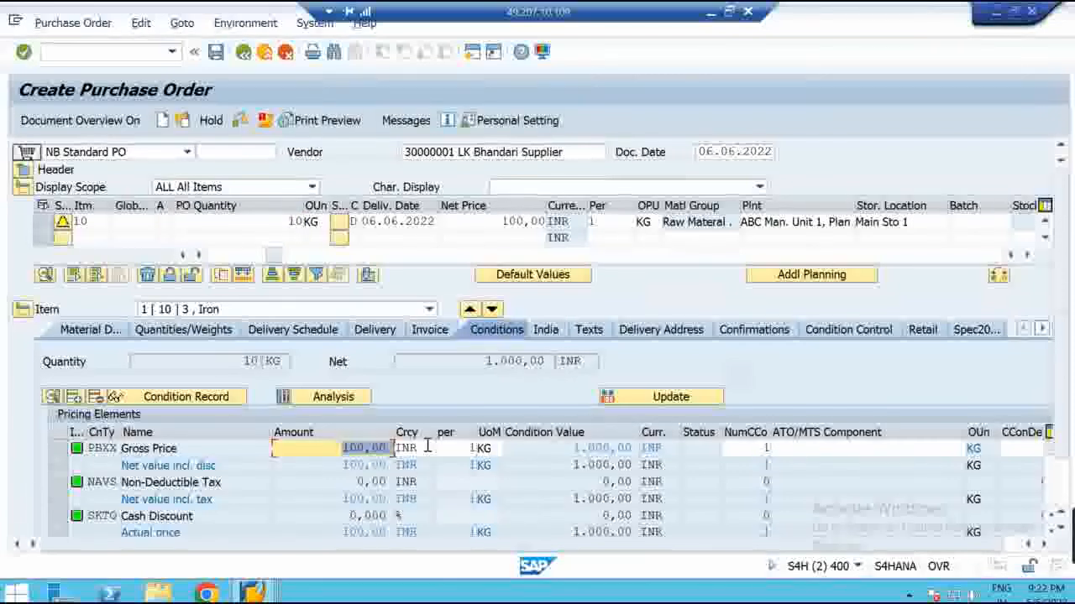
left_click(465, 448)
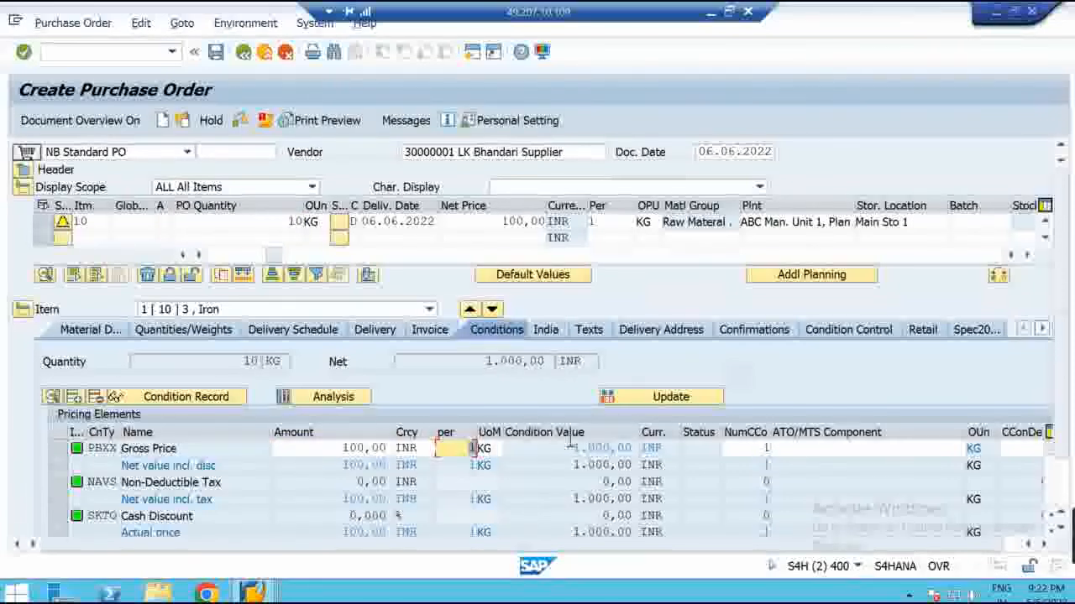
left_click(598, 447)
double_click(599, 447)
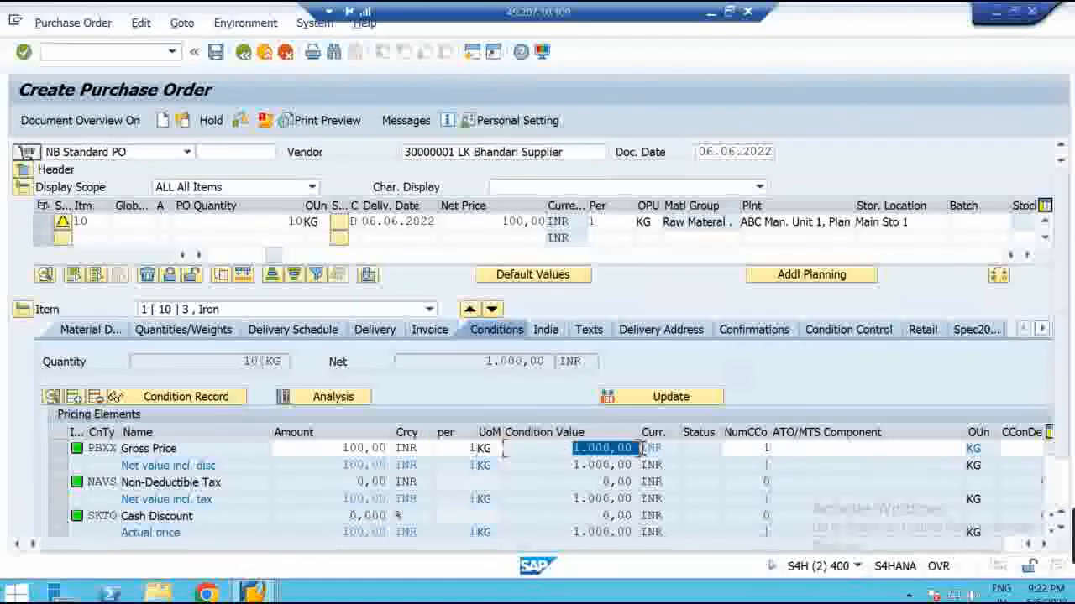
left_click_drag(482, 361, 552, 362)
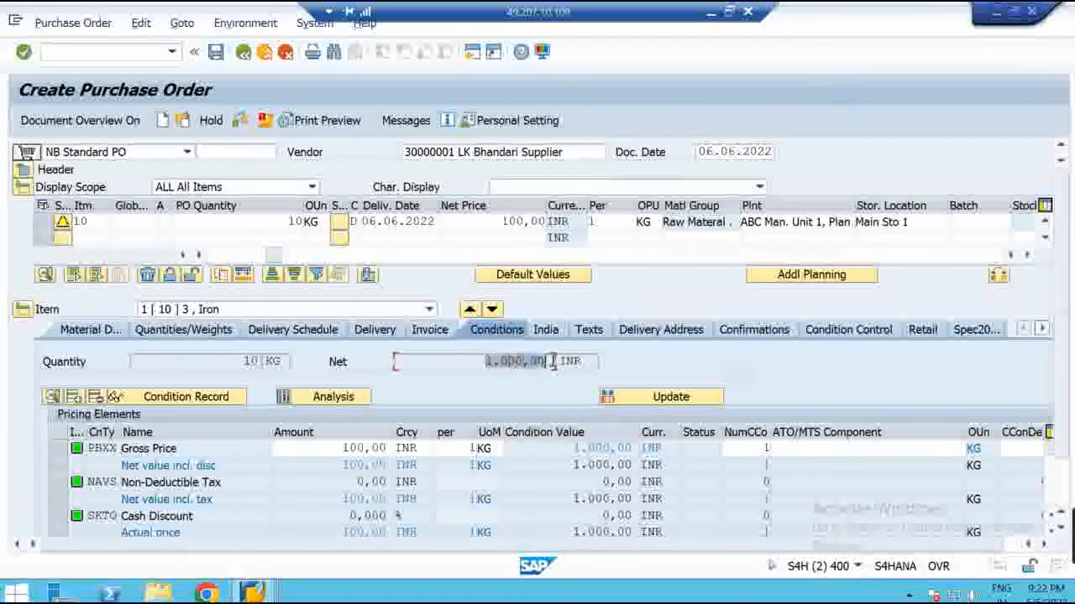
left_click_drag(498, 219, 557, 221)
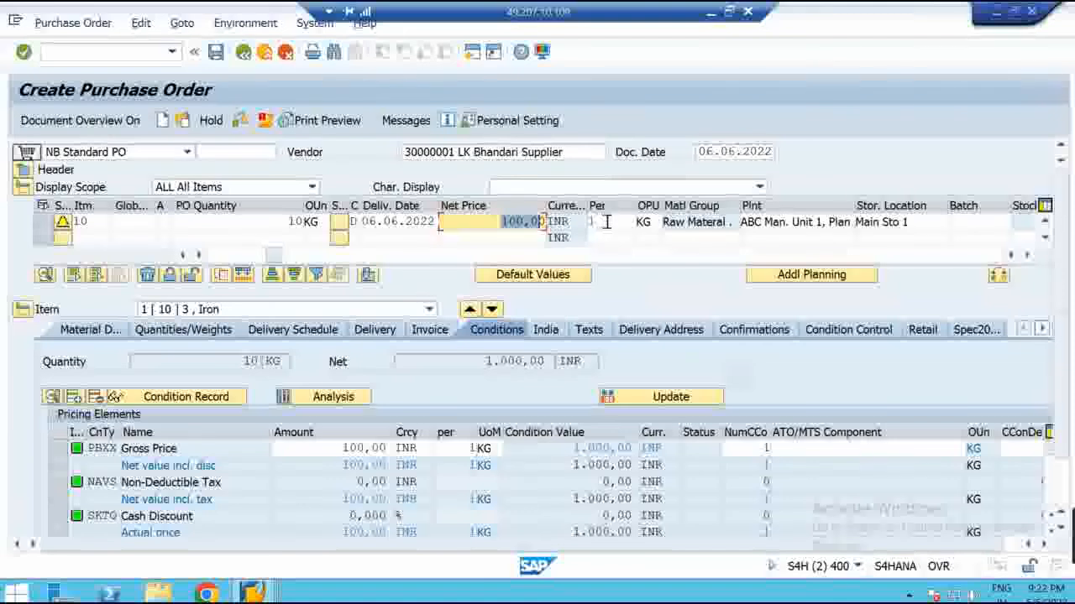
left_click_drag(485, 359, 556, 361)
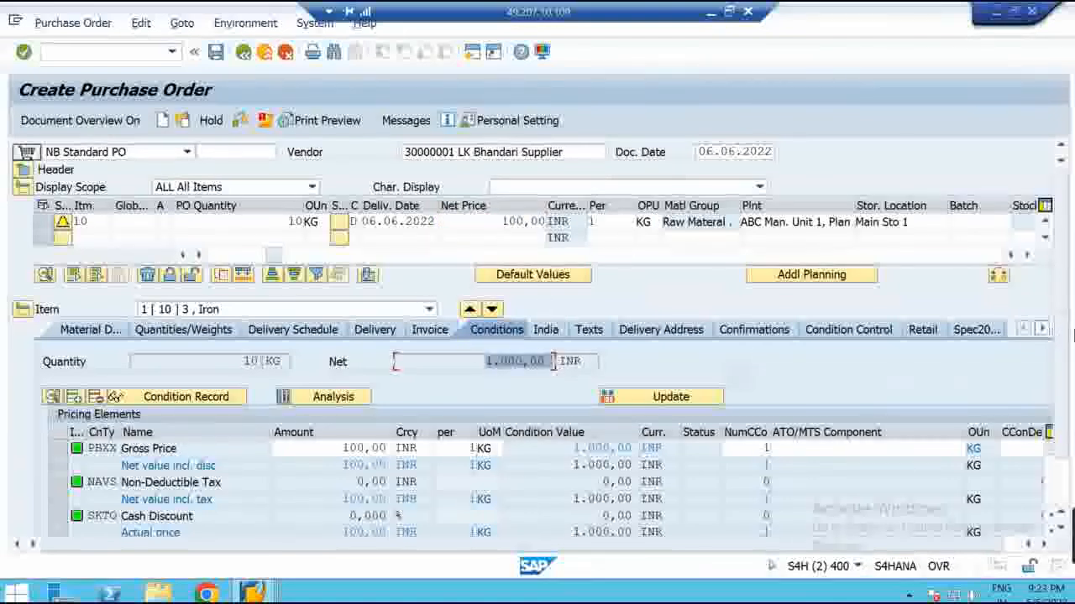
scroll(1062, 406, "down", 2)
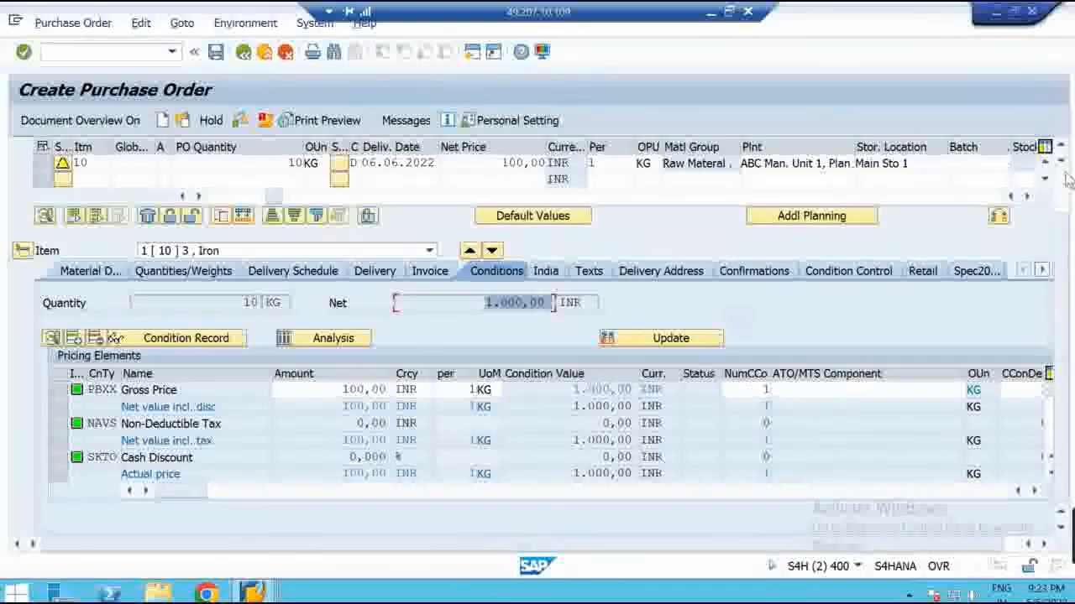
scroll(1063, 378, "up", 2)
Add an FRA1 freight condition with a 2 % rate to the Iron item's conditions
left_click(21, 188)
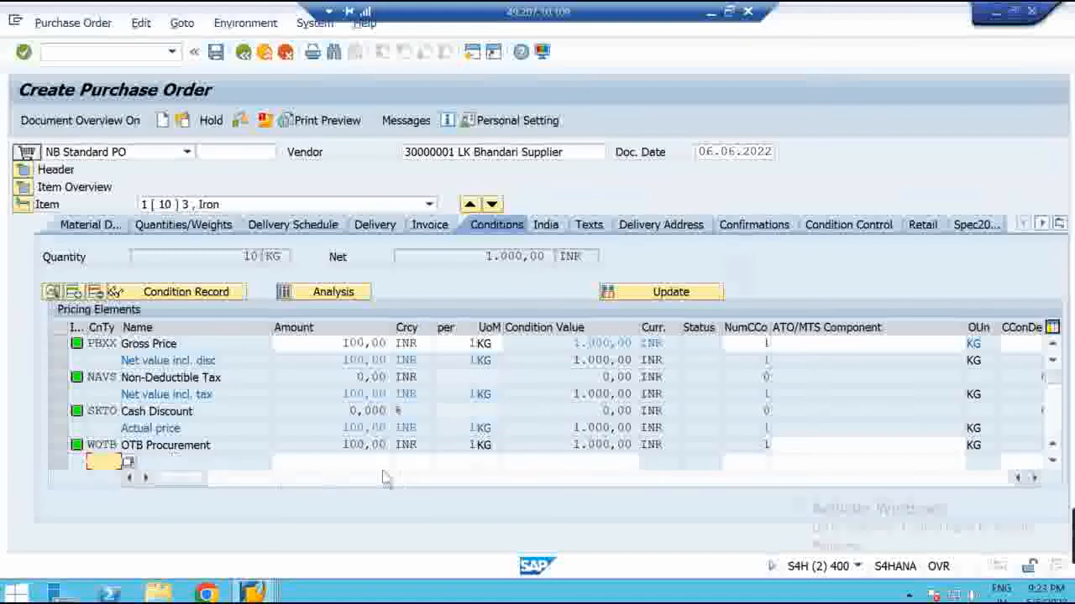
type("FRA1")
key("Return")
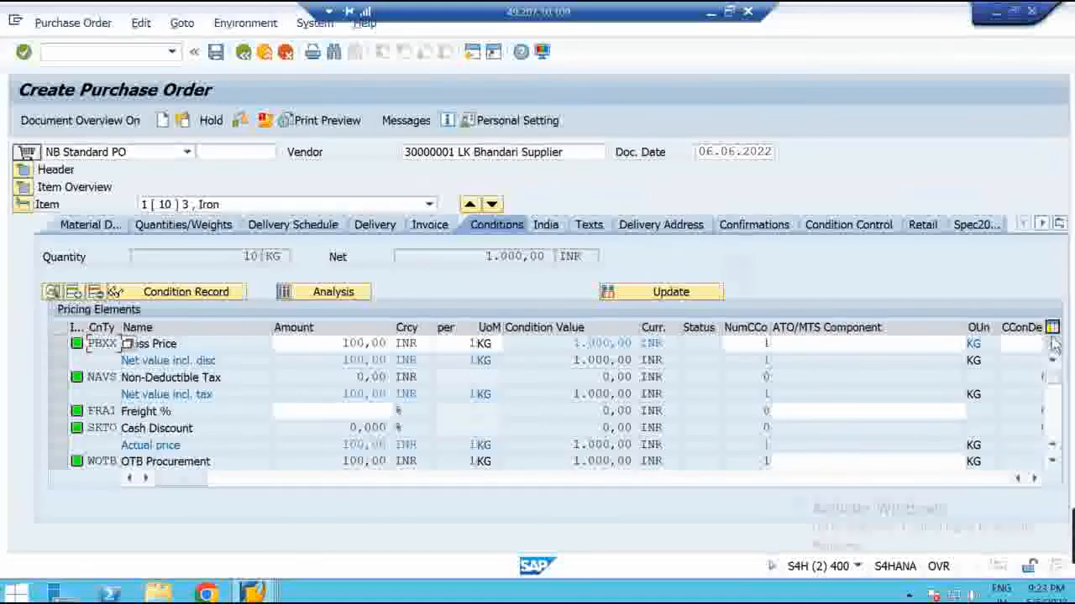
left_click(340, 417)
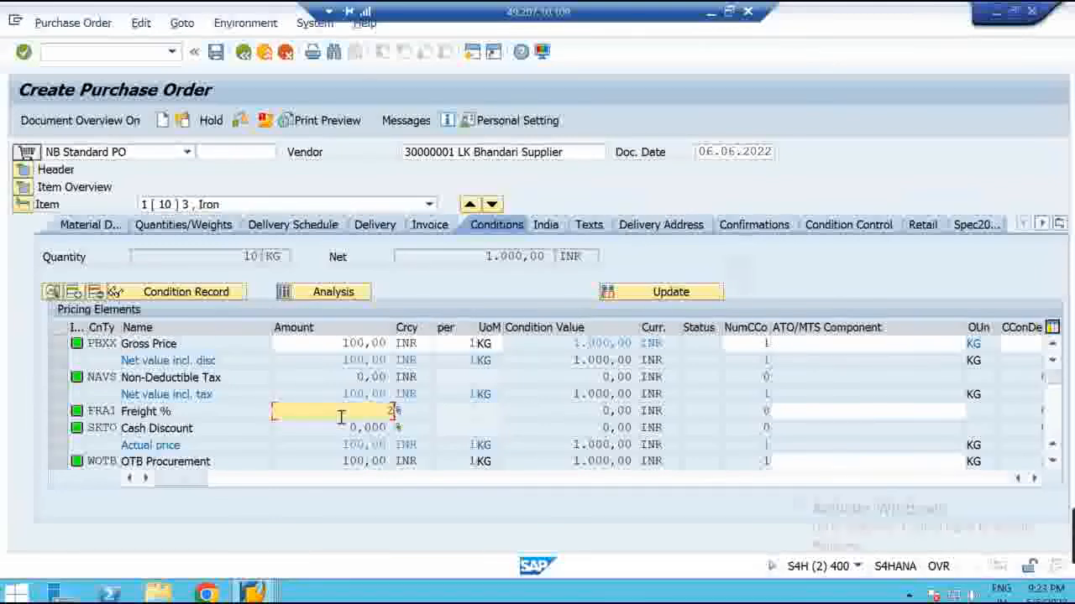
type("2")
key("Return")
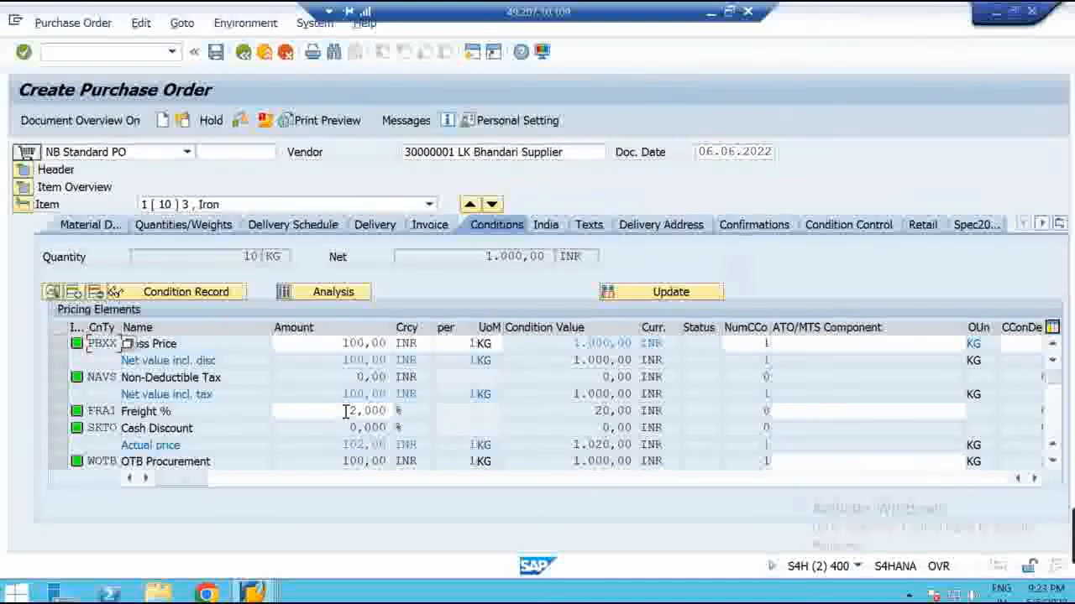
left_click(345, 411)
Review the resulting 20,00 freight, 1.000,00 gross and net values, and 1.020,00 actual price
left_click_drag(340, 411, 411, 418)
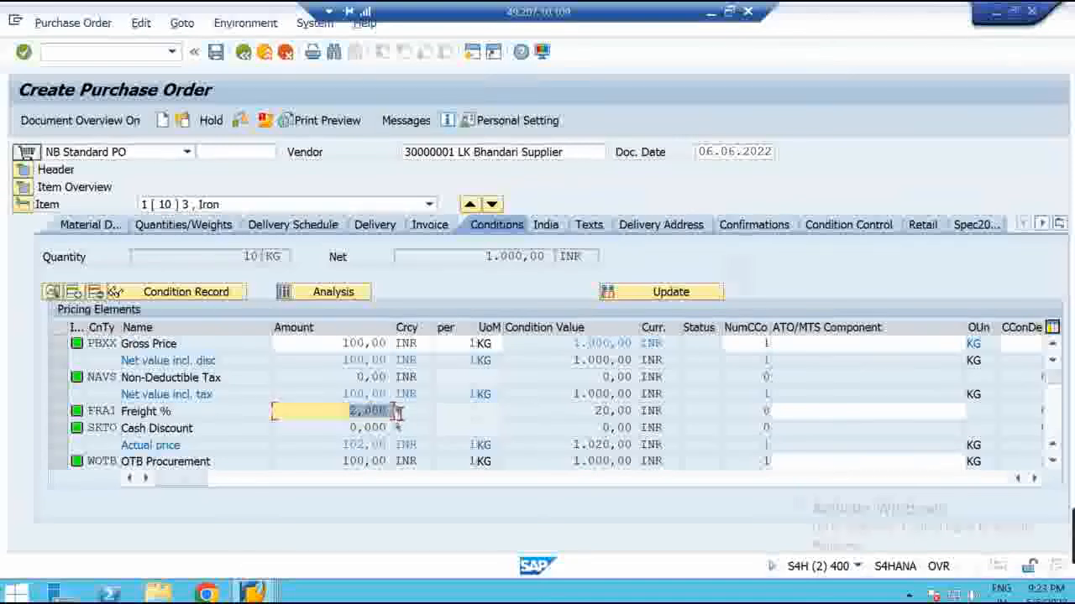
left_click_drag(573, 342, 638, 343)
left_click_drag(576, 396, 642, 401)
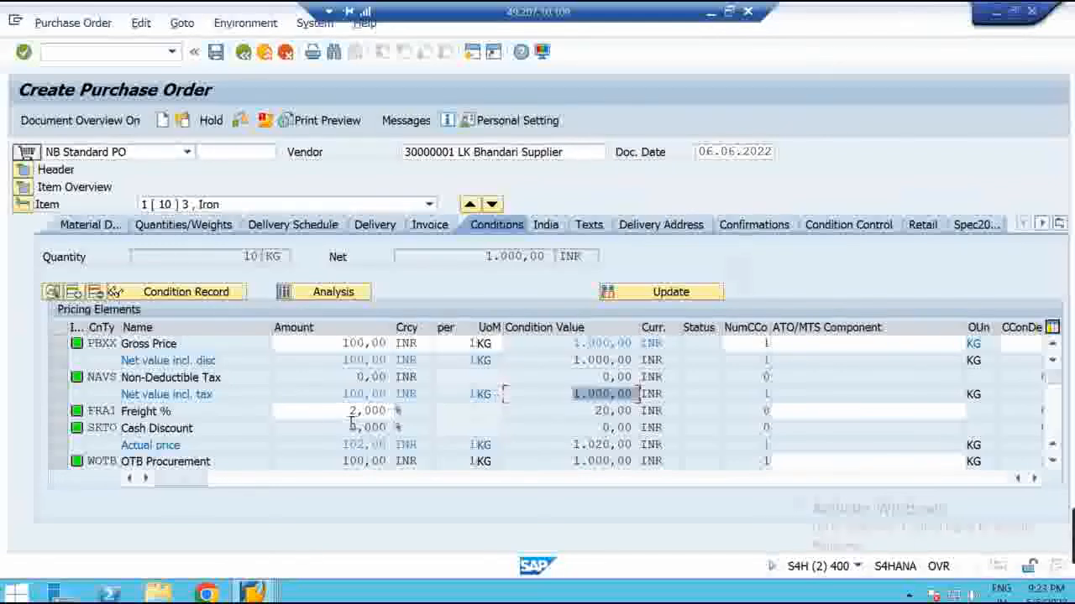
left_click_drag(592, 410, 639, 412)
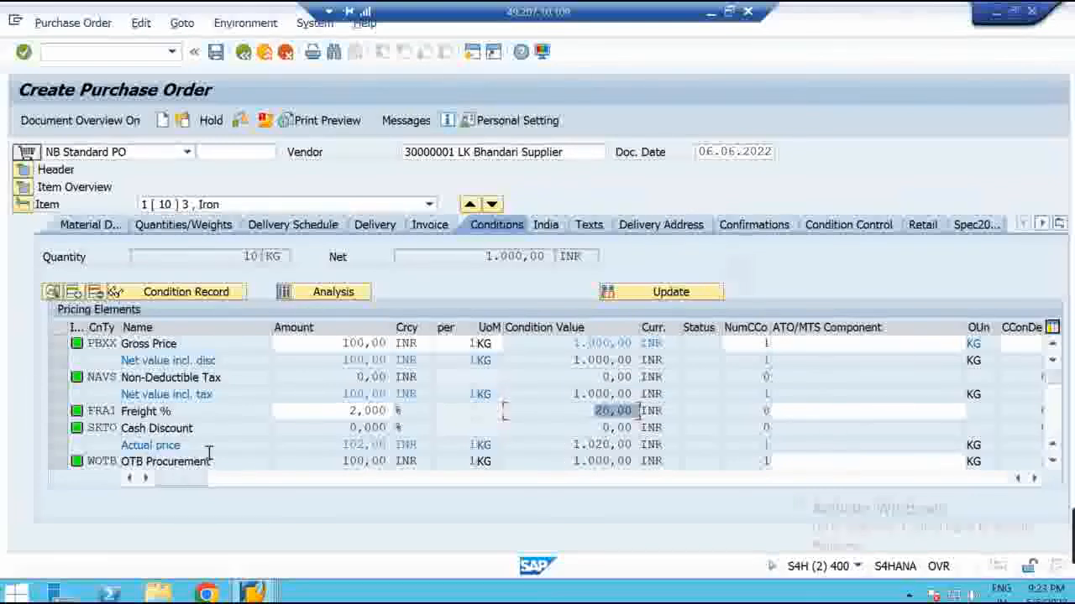
left_click_drag(209, 452, 101, 447)
left_click_drag(571, 445, 640, 445)
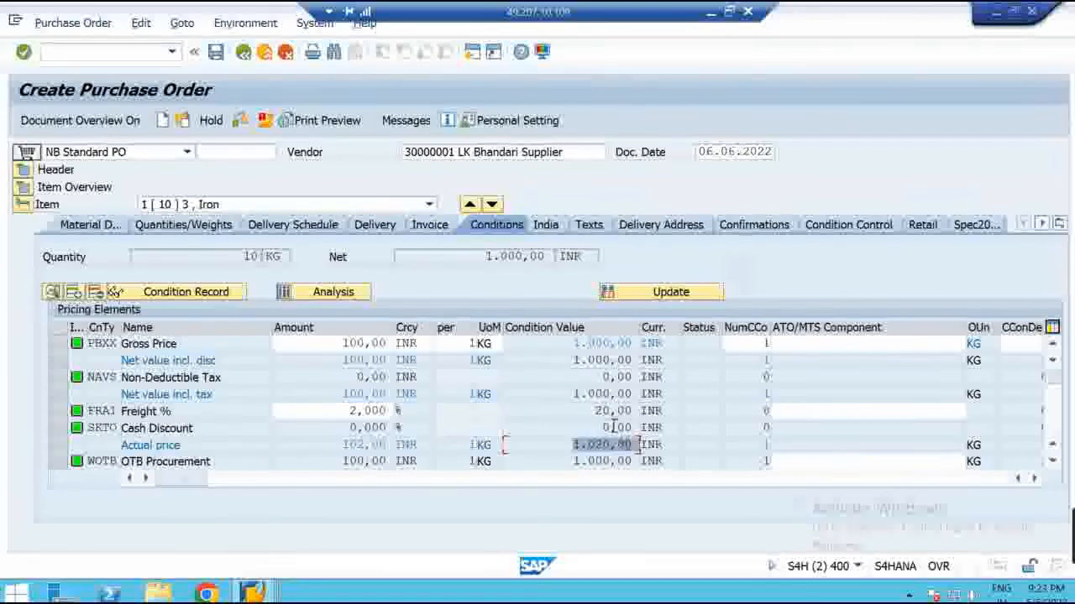
left_click_drag(504, 410, 636, 410)
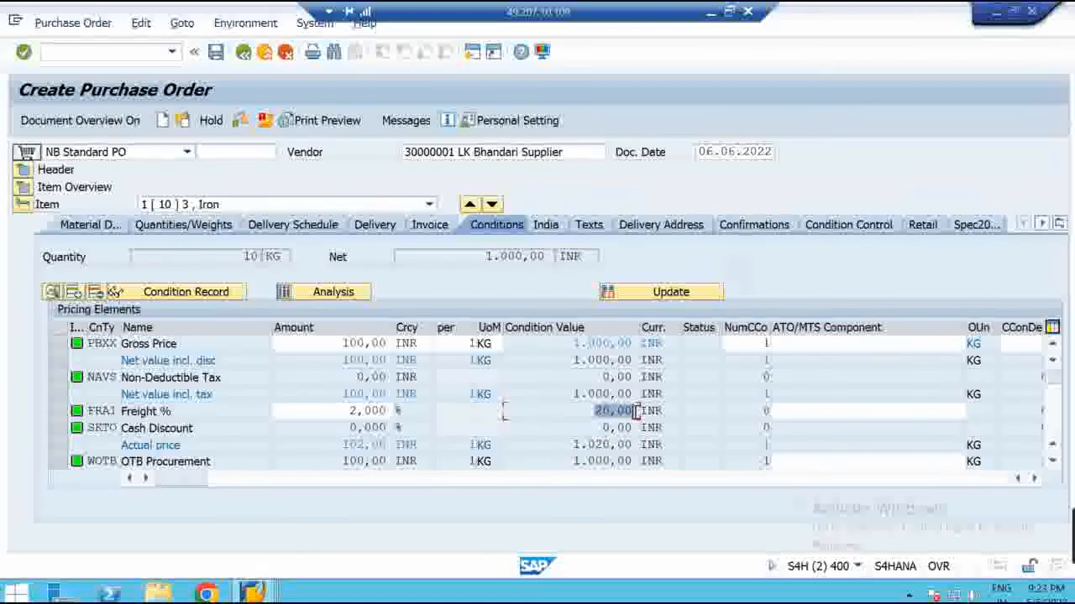
left_click_drag(393, 256, 561, 257)
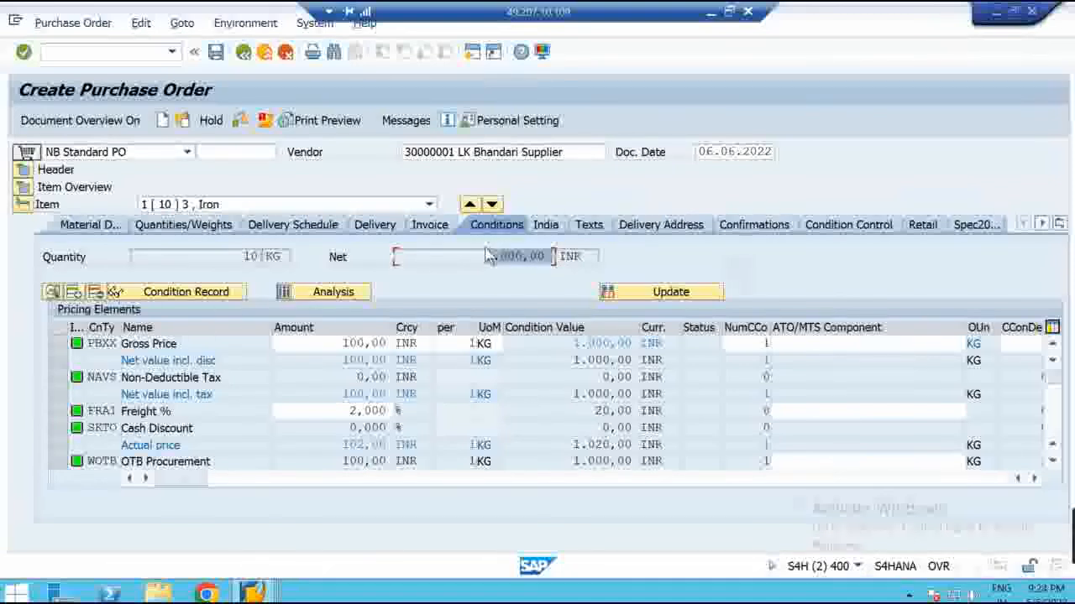
left_click_drag(568, 342, 636, 343)
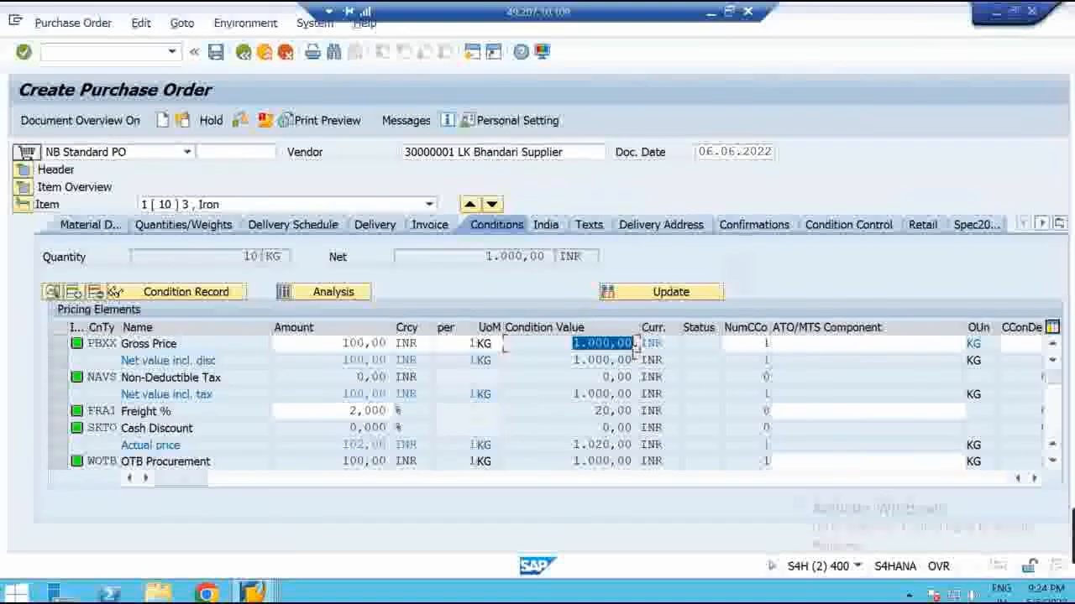
left_click_drag(593, 411, 647, 410)
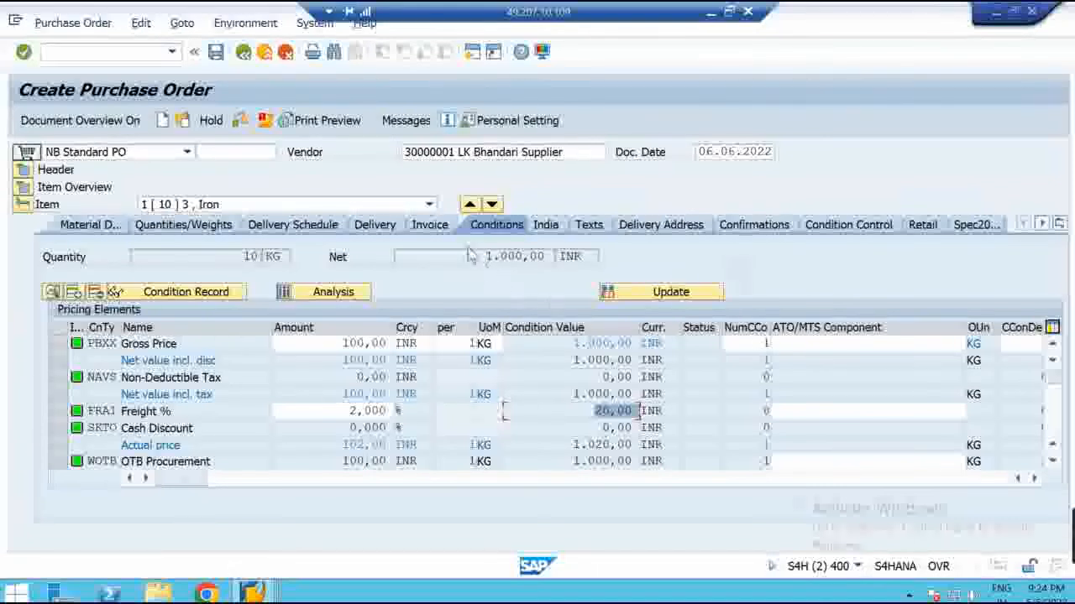
left_click(552, 257)
double_click(551, 257)
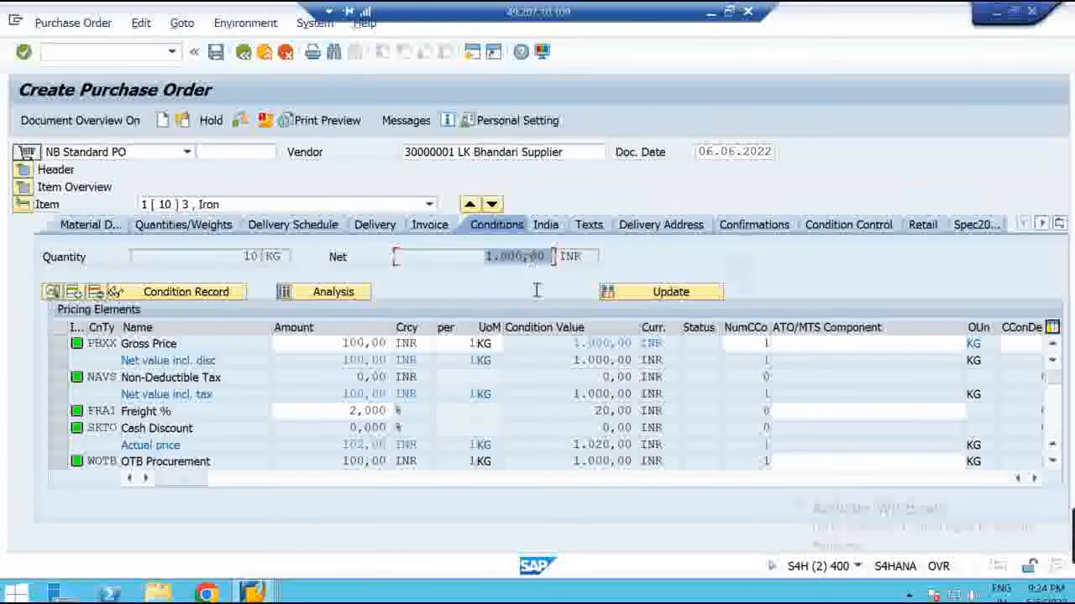
left_click_drag(587, 411, 638, 412)
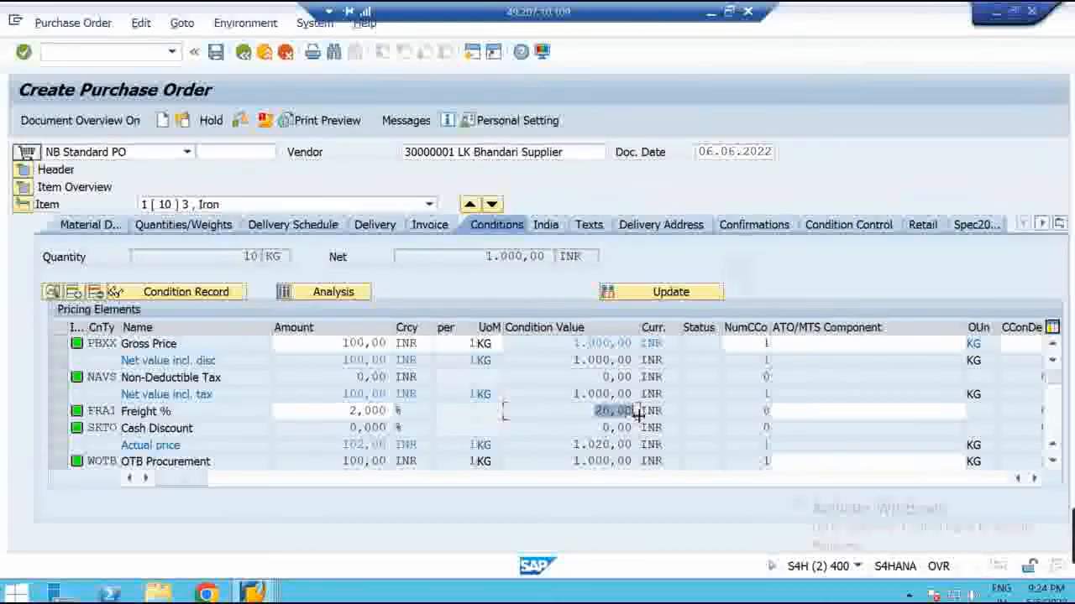
Return to the RM0000 pricing procedure's Control data window
left_click(267, 593)
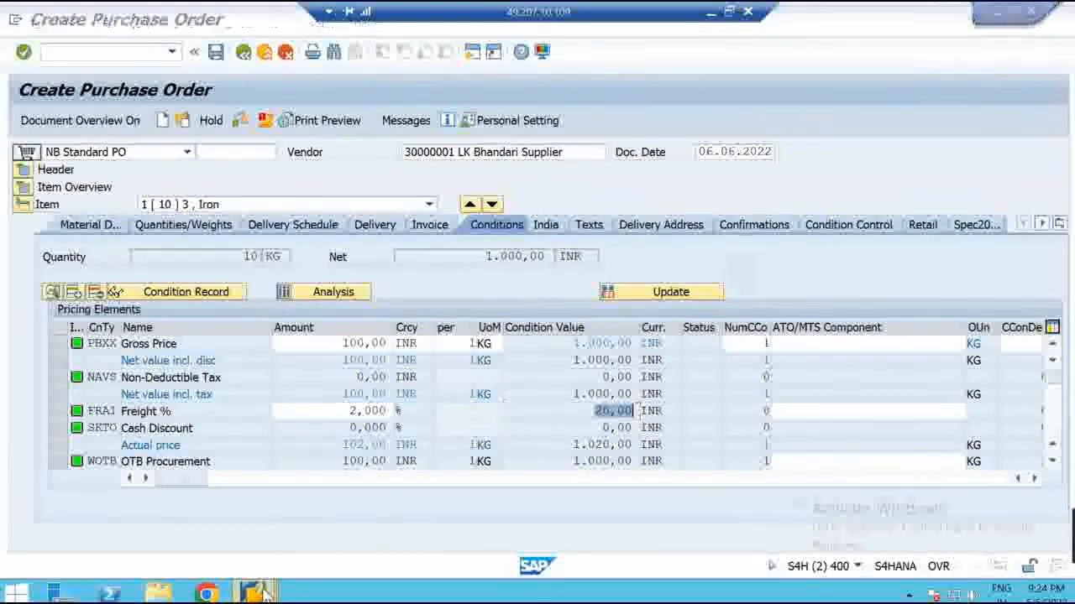
left_click(327, 517)
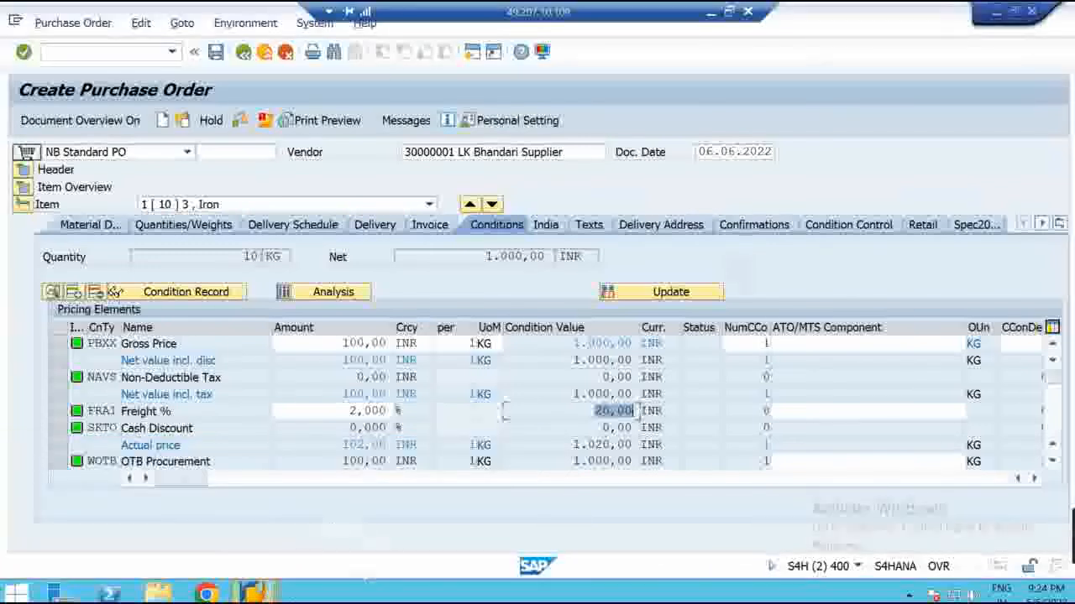
left_click(252, 593)
left_click(472, 512)
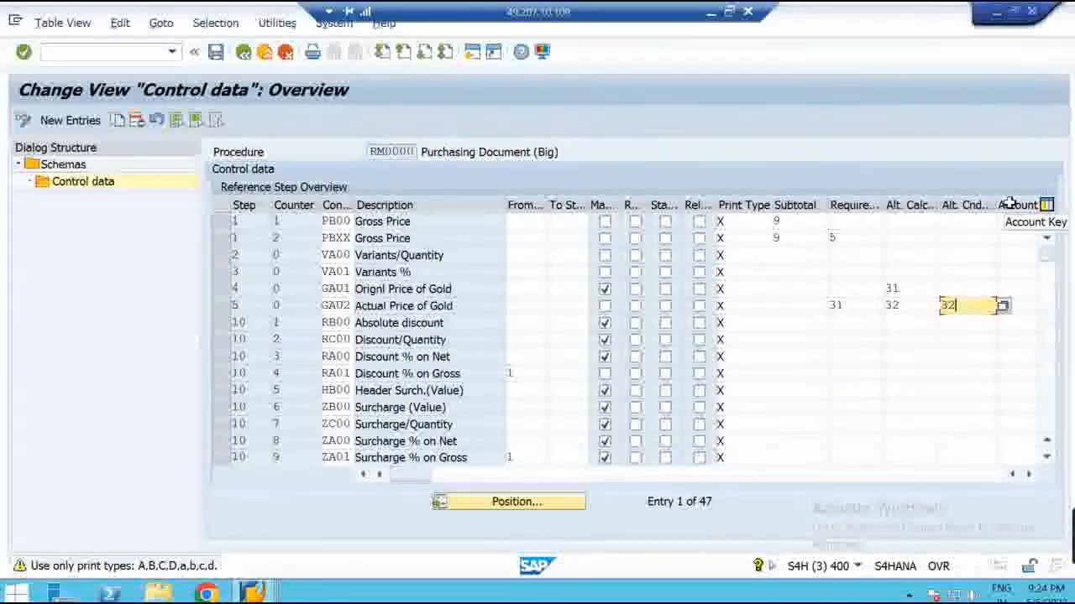
left_click(1017, 361)
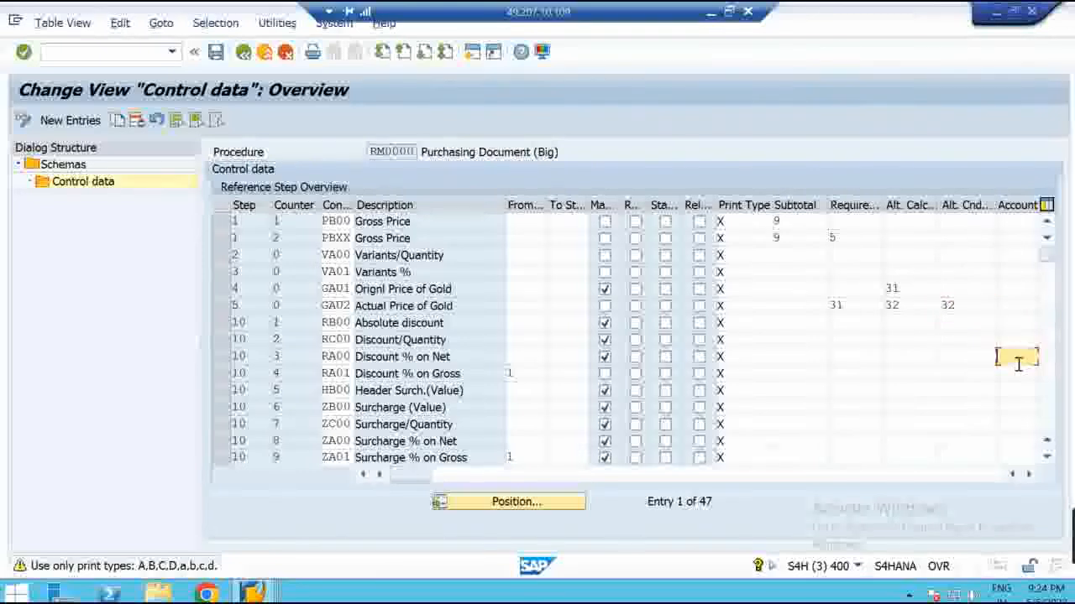
left_click(1034, 354)
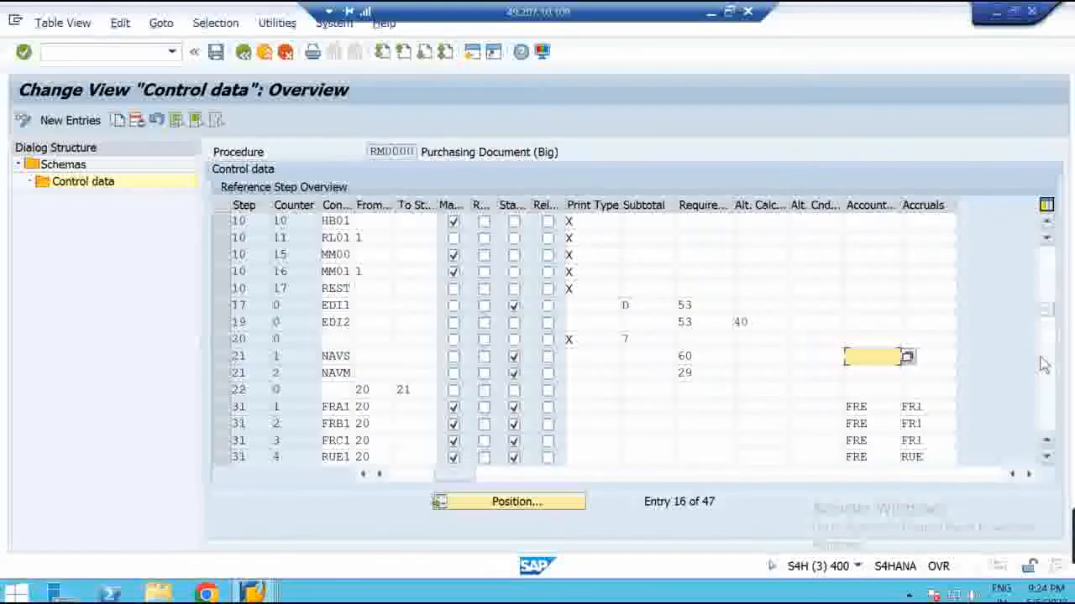
left_click(223, 408)
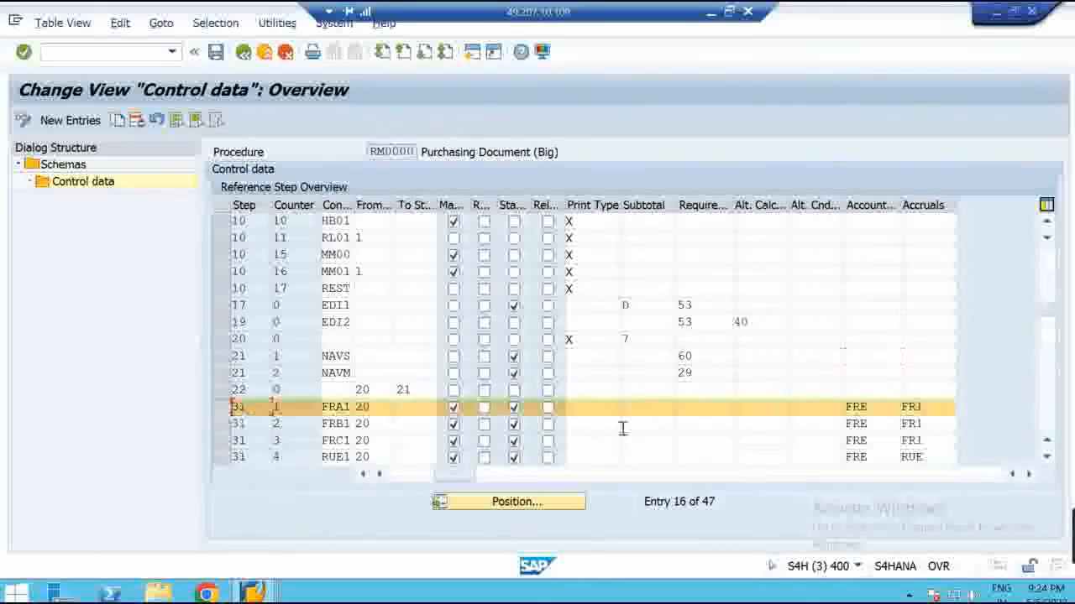
left_click(1047, 458)
left_click(1048, 460)
left_click(1048, 460)
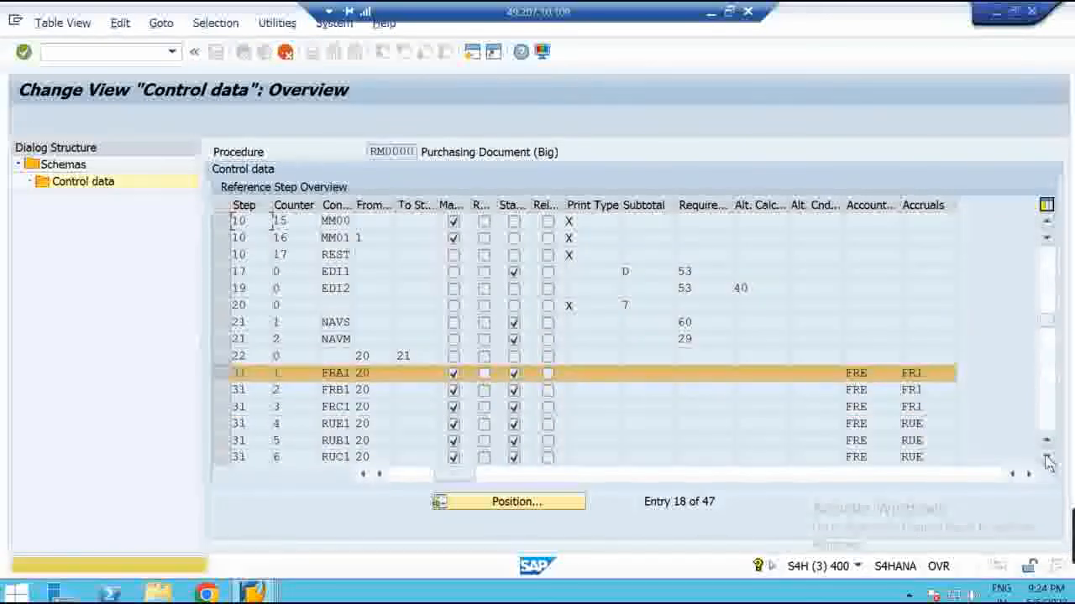
left_click(1048, 461)
left_click(1047, 461)
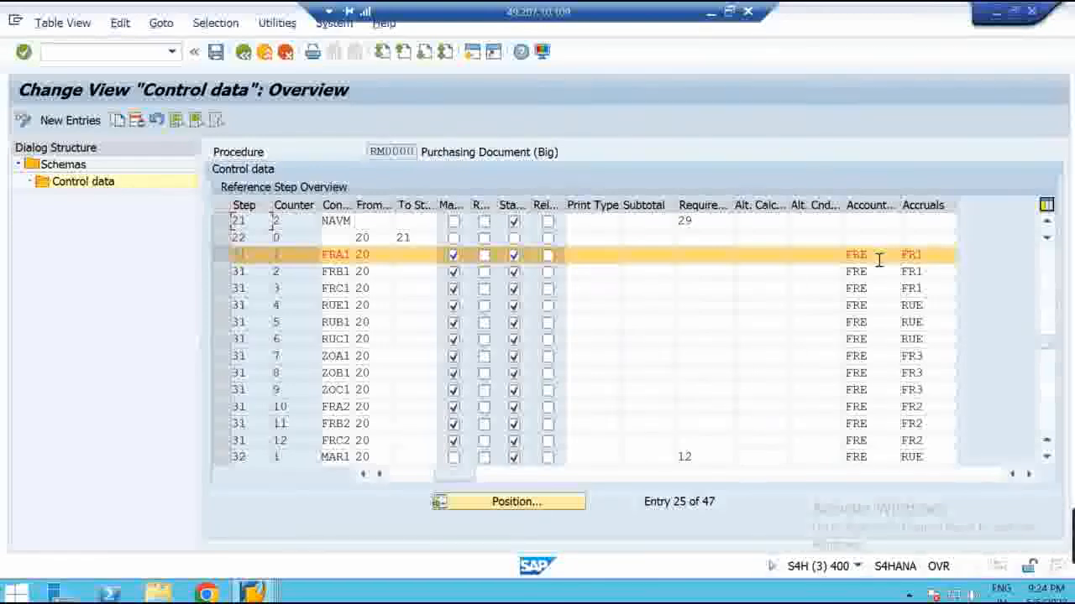
left_click_drag(879, 260, 818, 256)
left_click(873, 288)
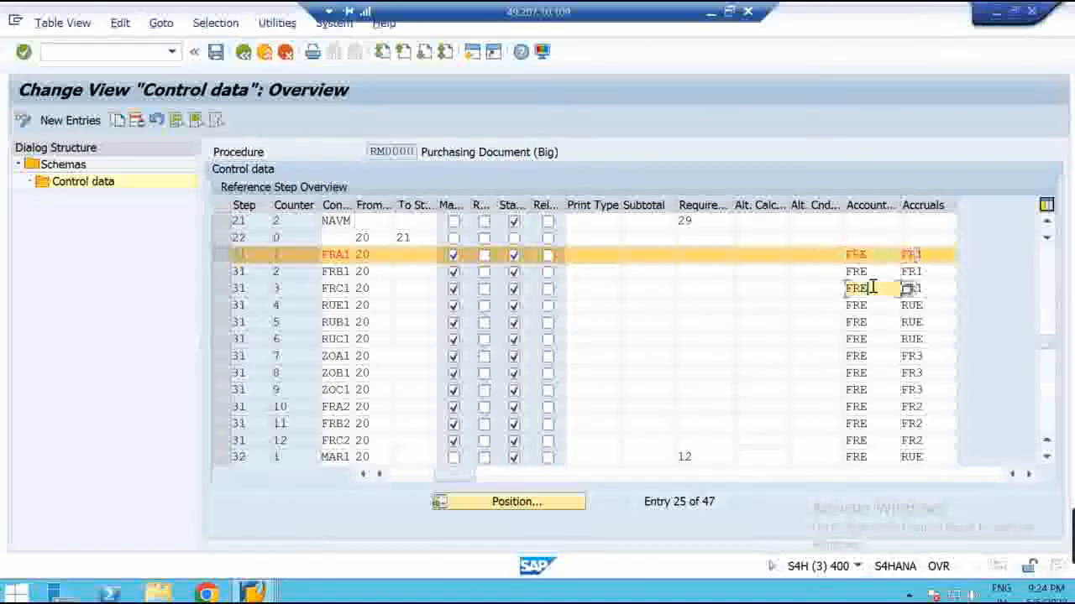
left_click(228, 256)
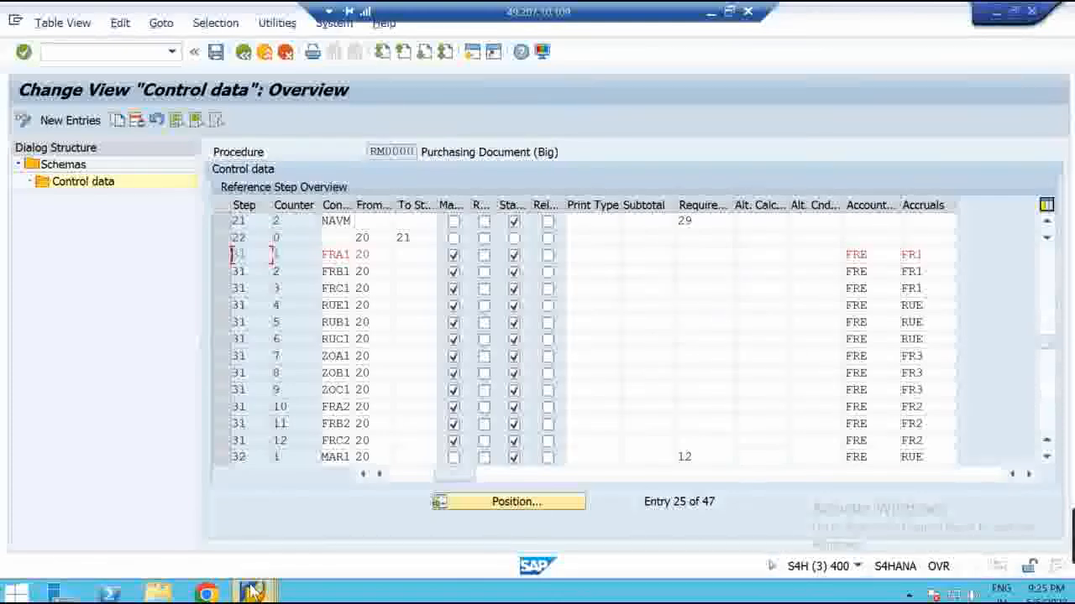
mouse_move(251, 587)
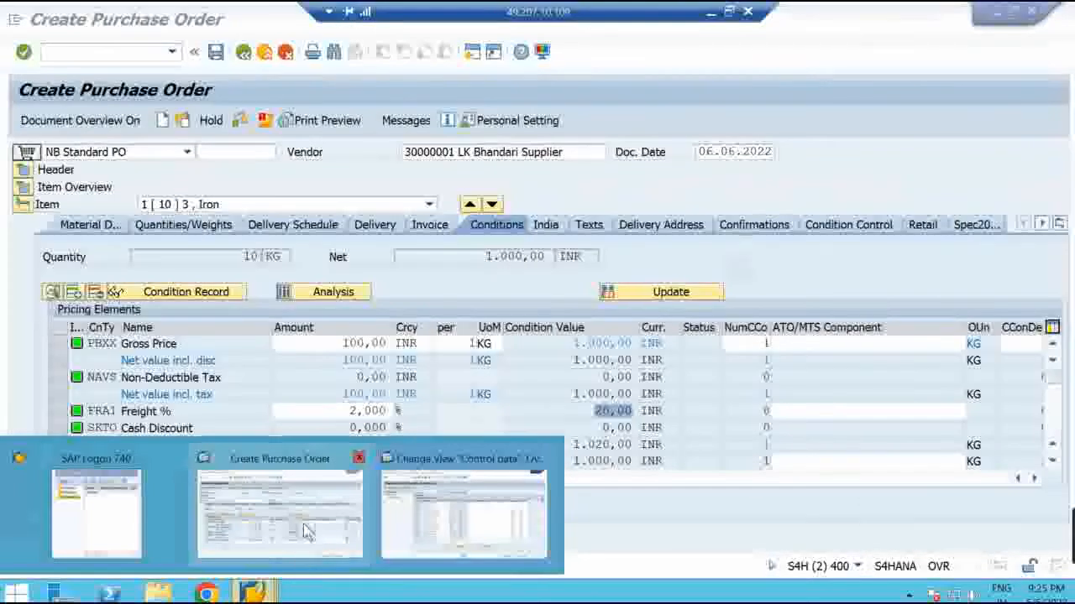
left_click(307, 535)
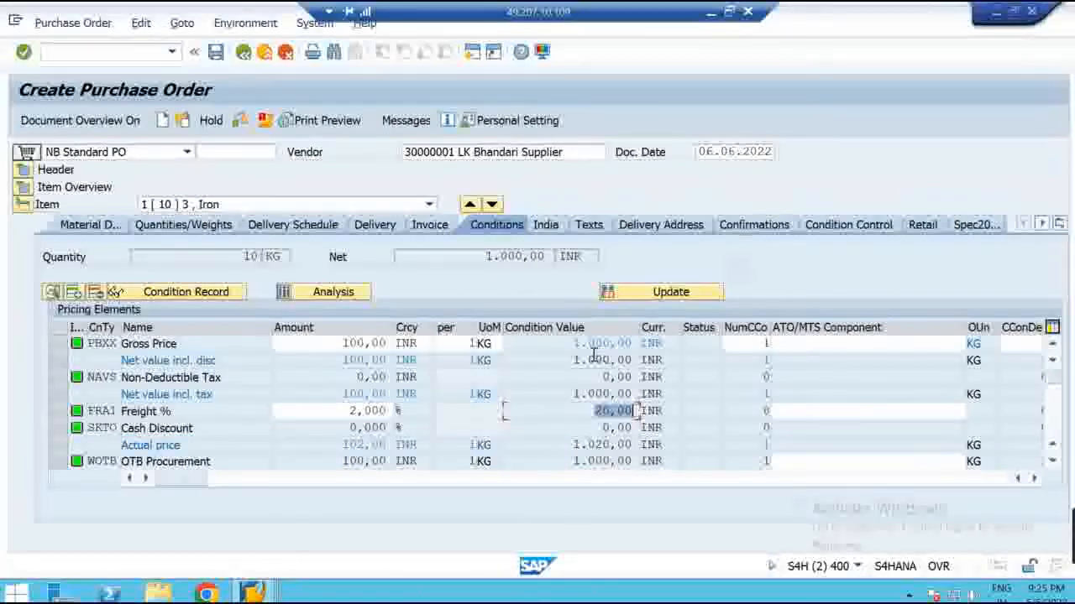
left_click_drag(576, 344, 640, 343)
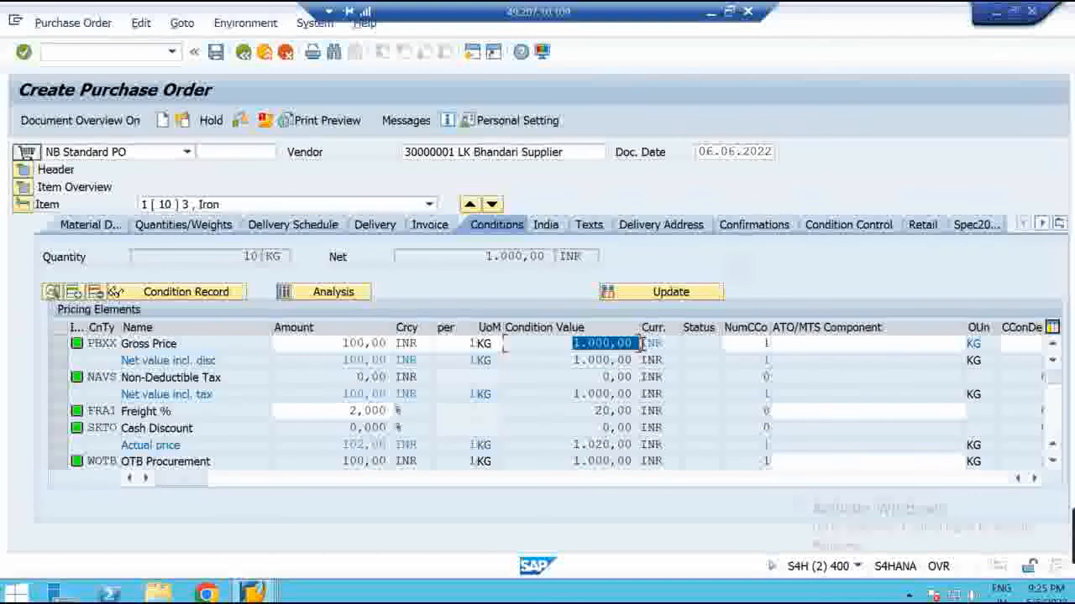
left_click(642, 412)
double_click(642, 411)
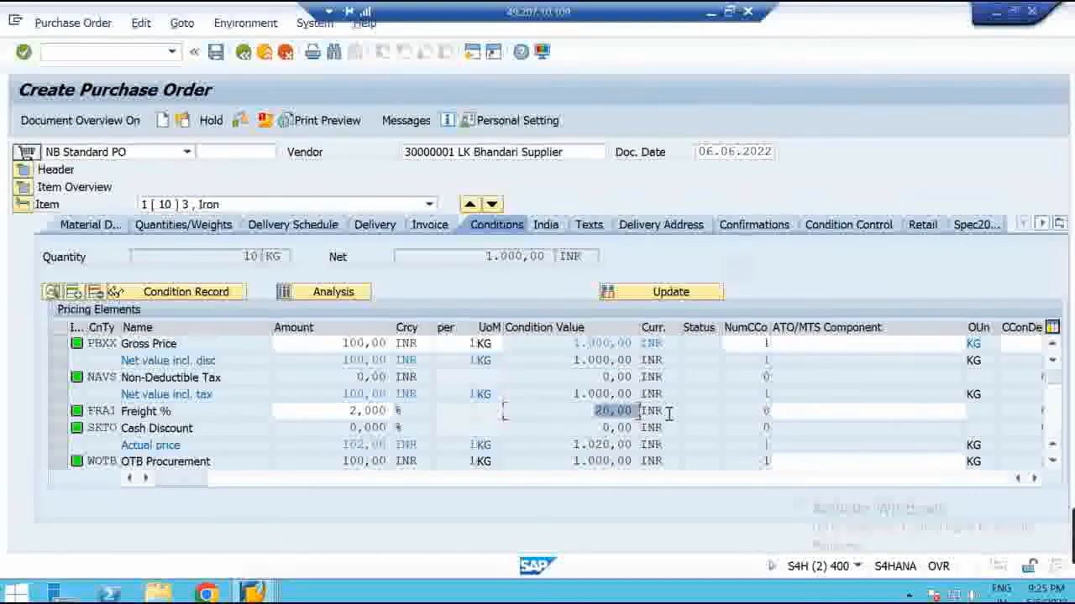
mouse_move(254, 593)
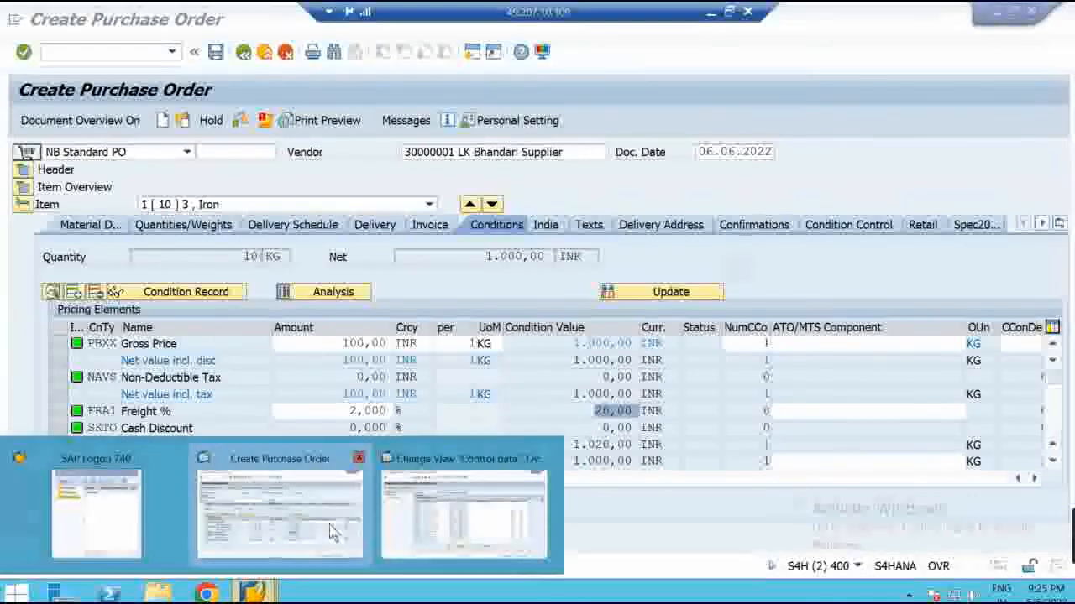
left_click(466, 504)
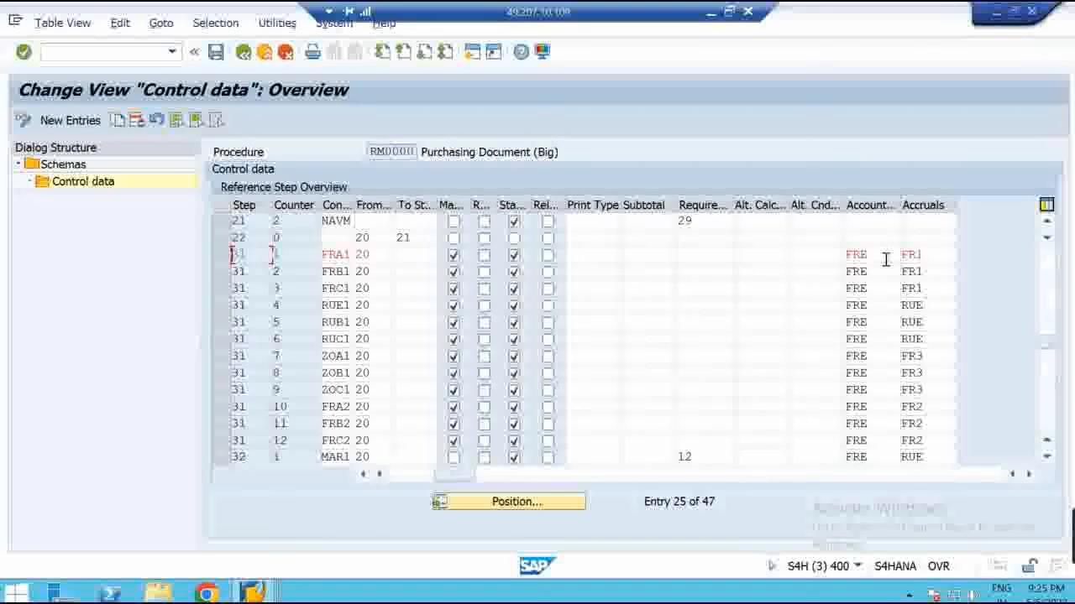
double_click(886, 259)
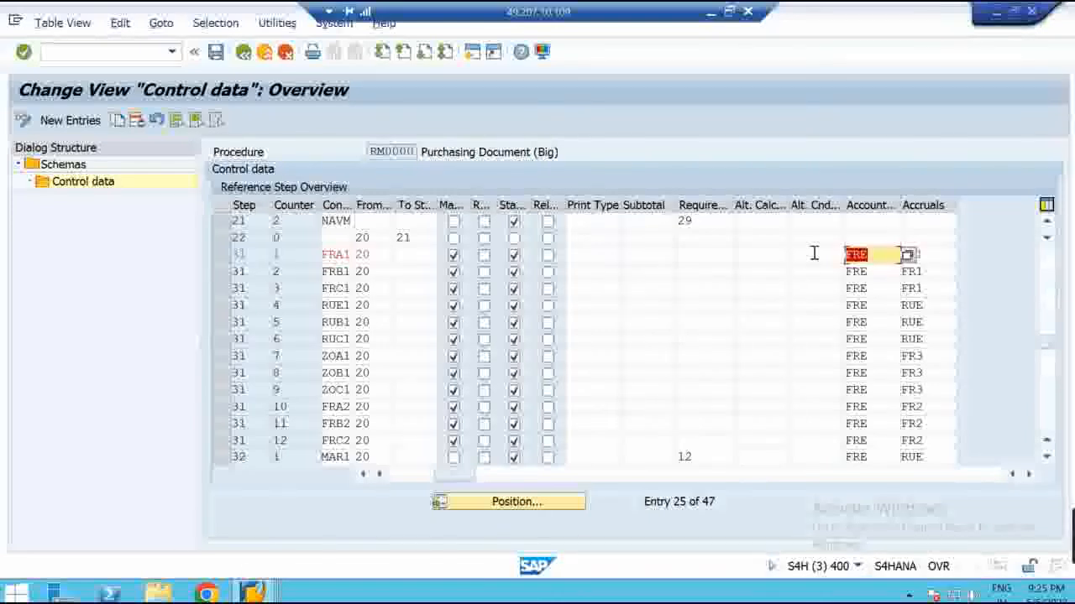
left_click(882, 293)
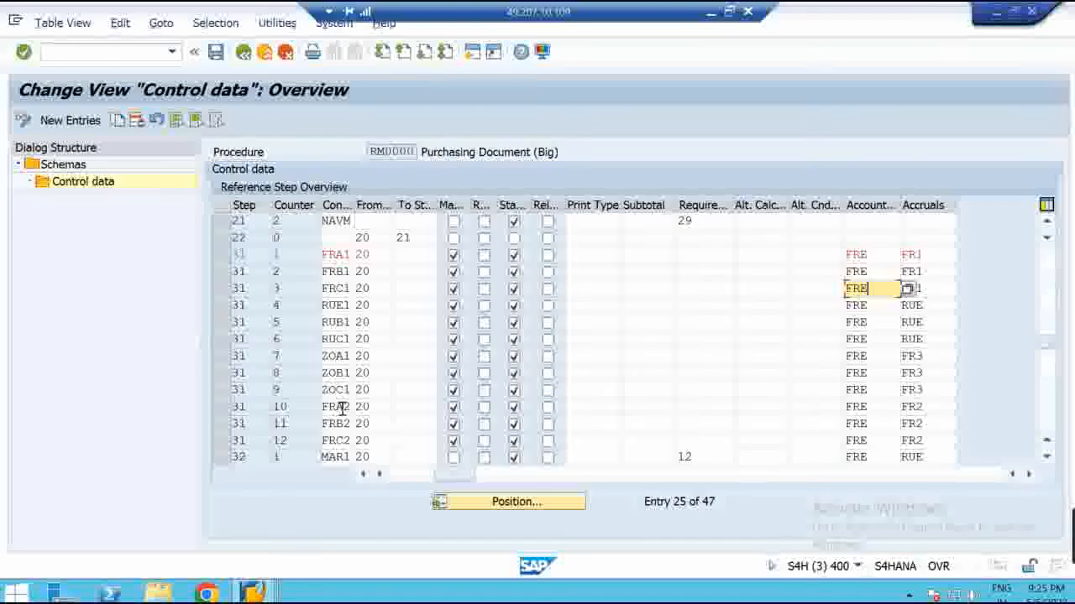
double_click(871, 253)
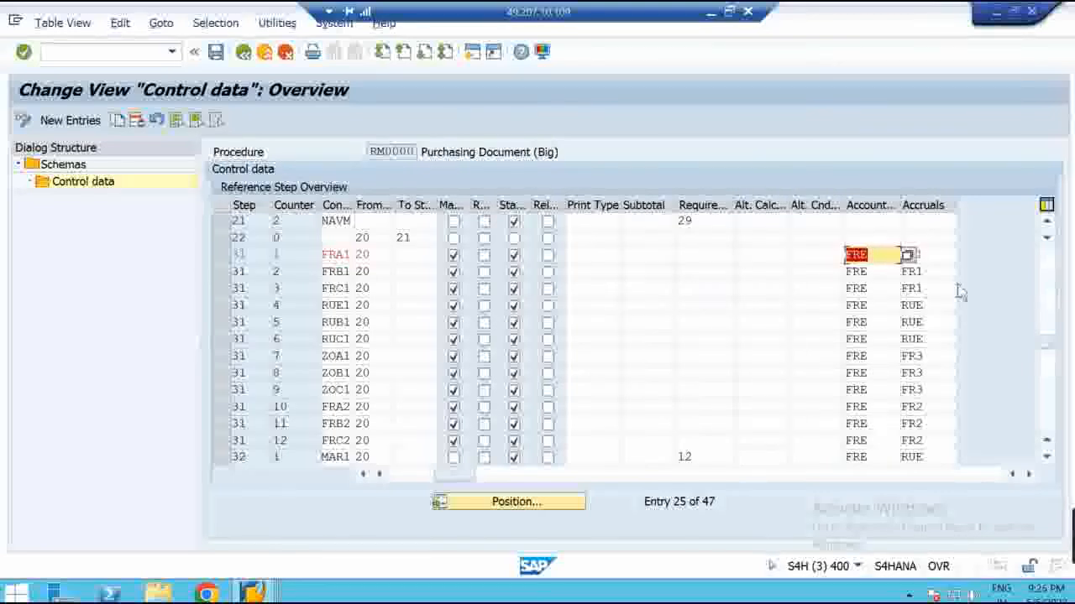
left_click(938, 251)
double_click(939, 251)
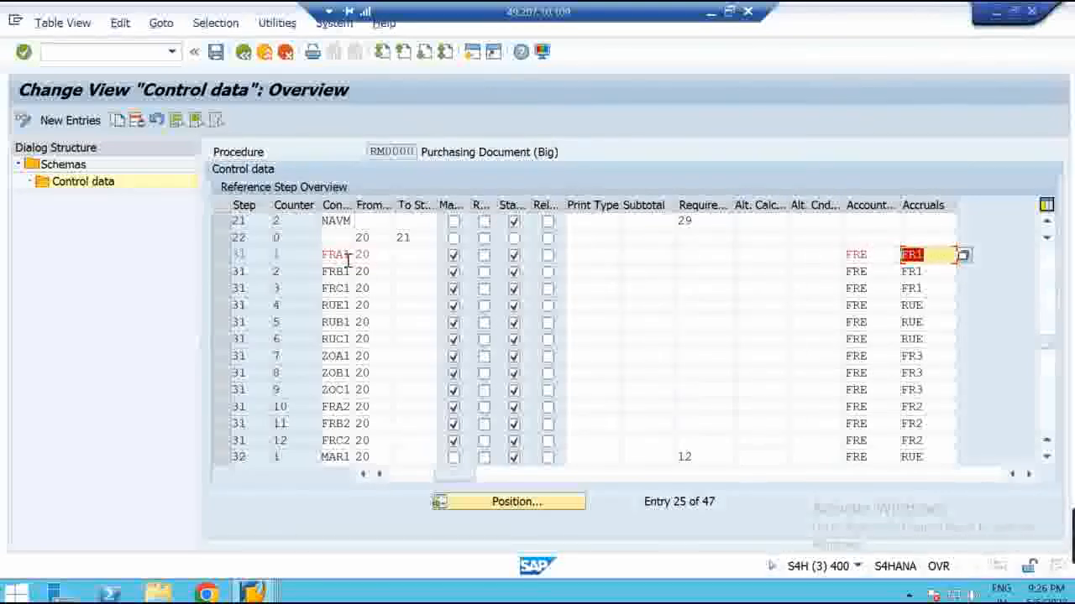
double_click(920, 286)
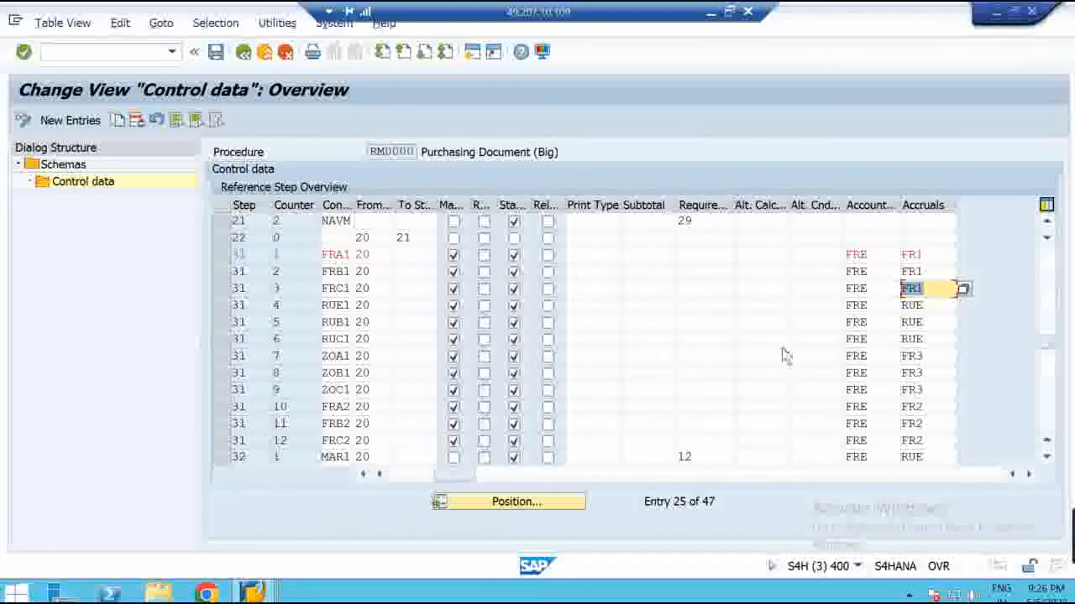
double_click(928, 307)
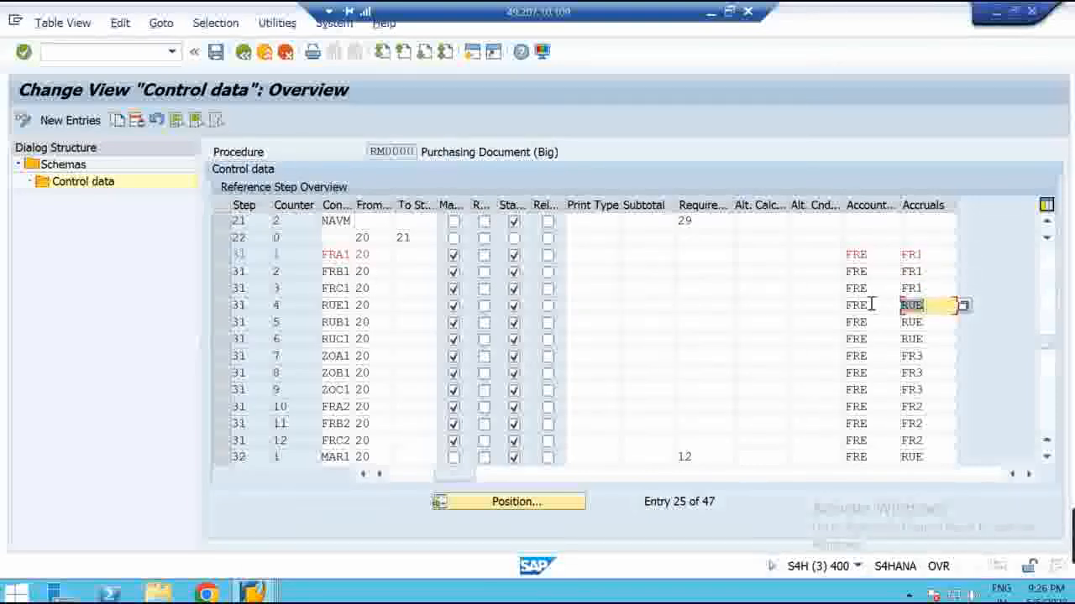
double_click(927, 322)
double_click(915, 339)
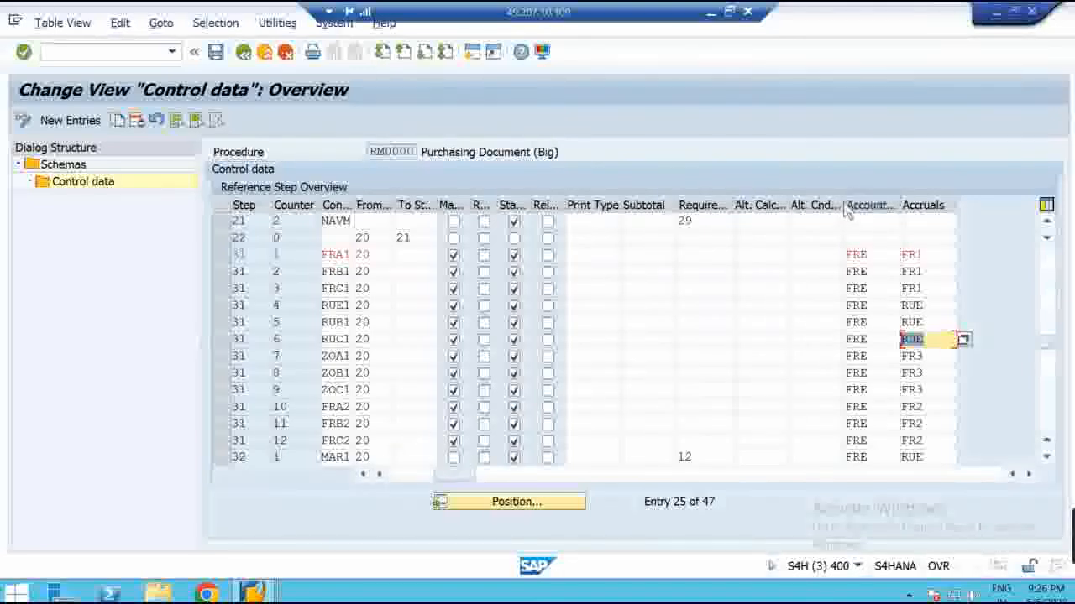
Narrow the Print Type column, then check RUE1's accrual key RUE and the Customs % row
left_click_drag(842, 203, 827, 203)
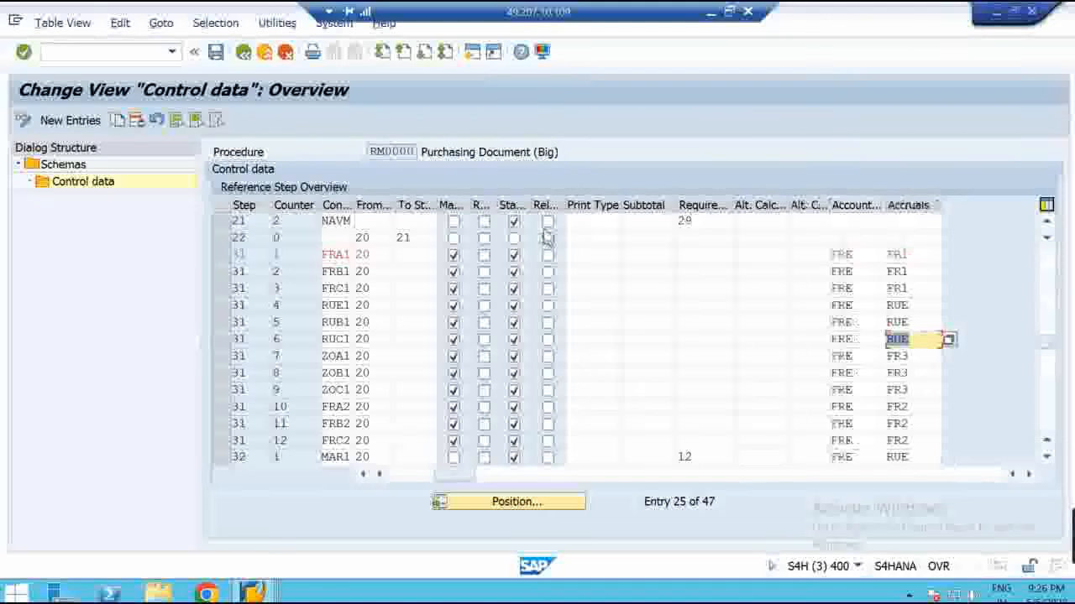
left_click_drag(621, 205, 585, 205)
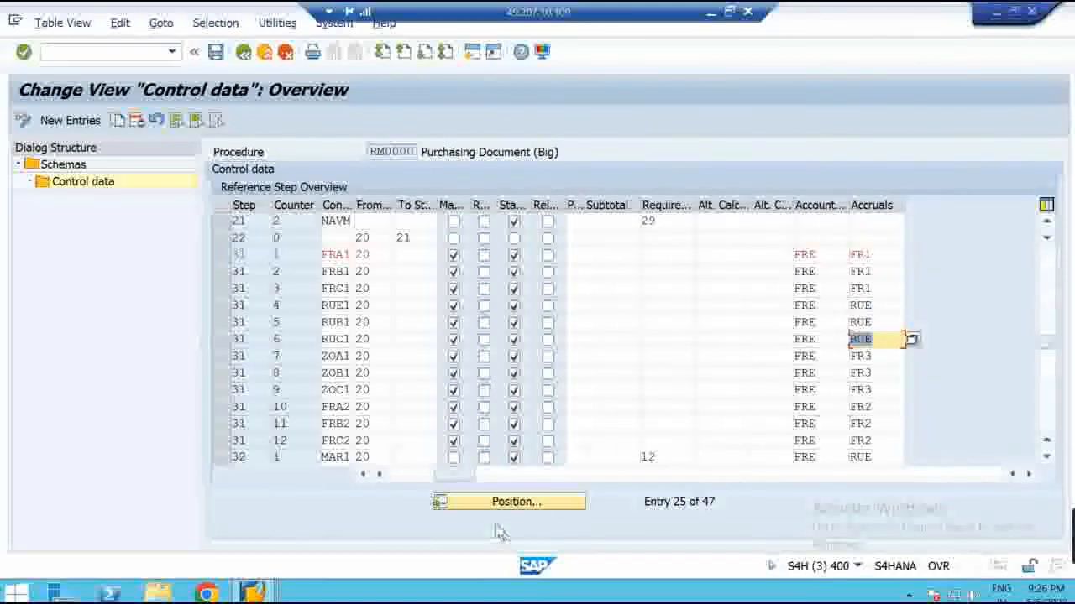
left_click(412, 478)
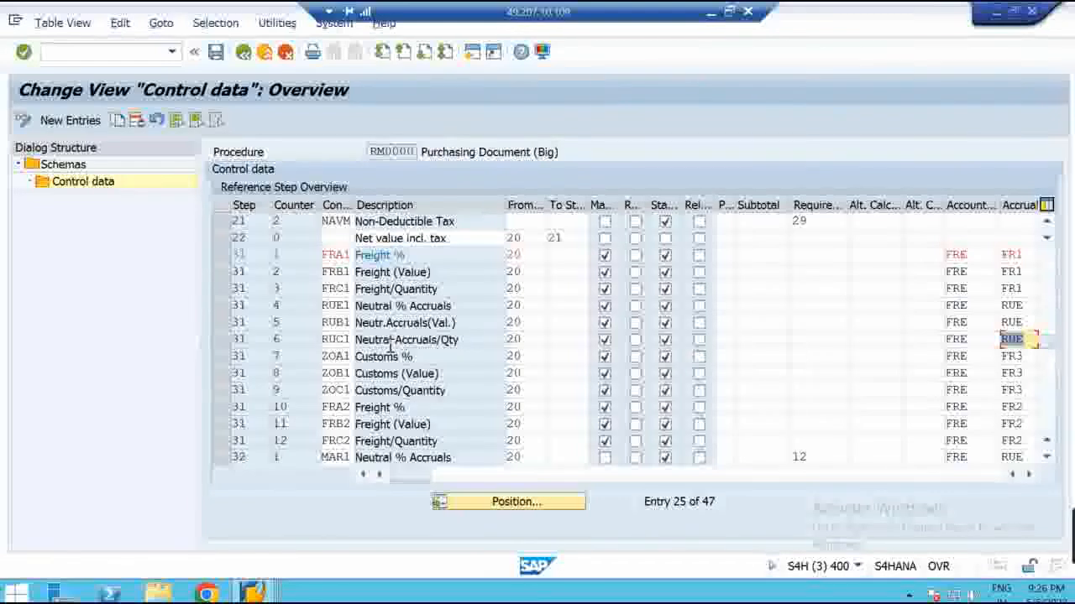
left_click(1026, 305)
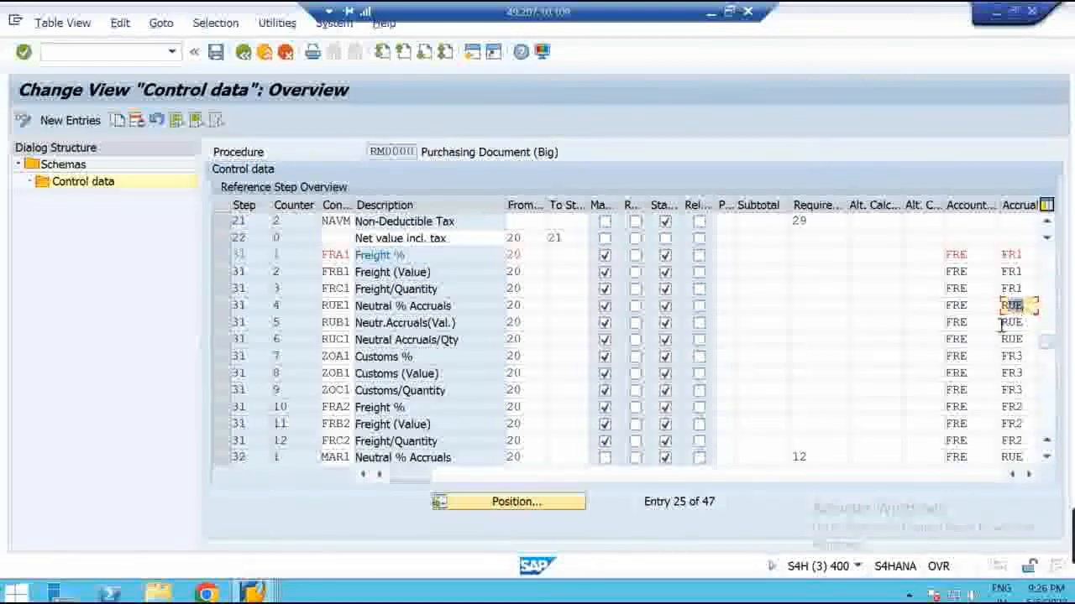
left_click(395, 360)
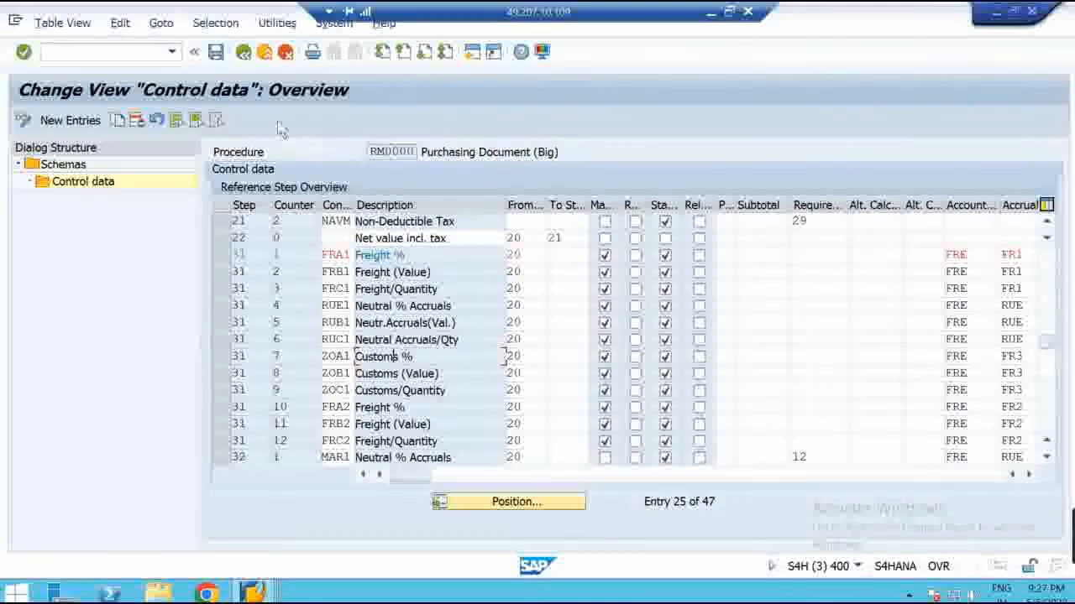
Go back from RM0000 to the Schemas procedure list and start a New Entries record
left_click(244, 56)
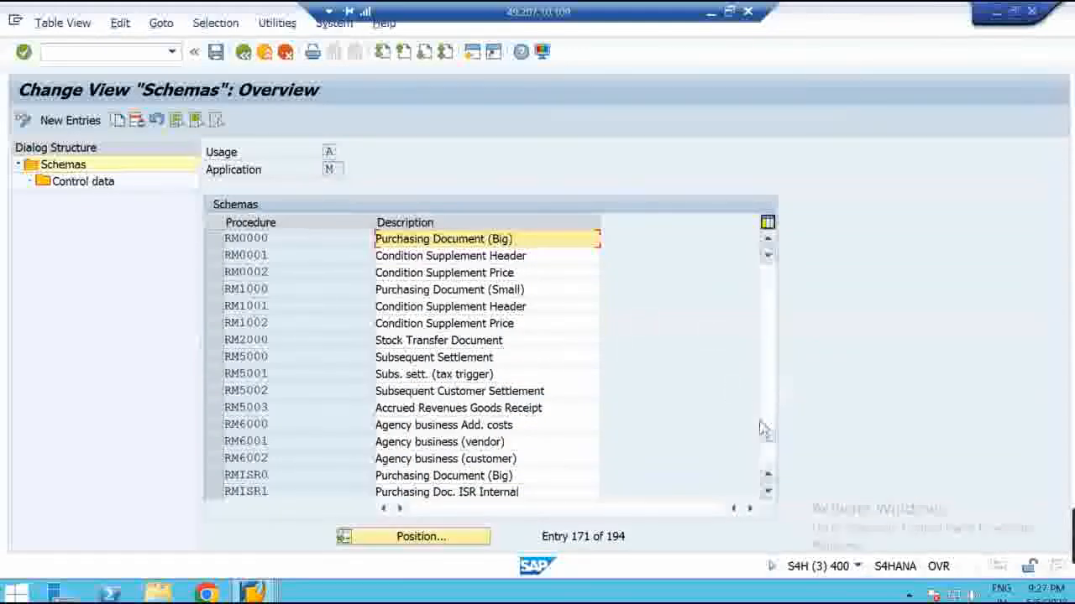
left_click(766, 458)
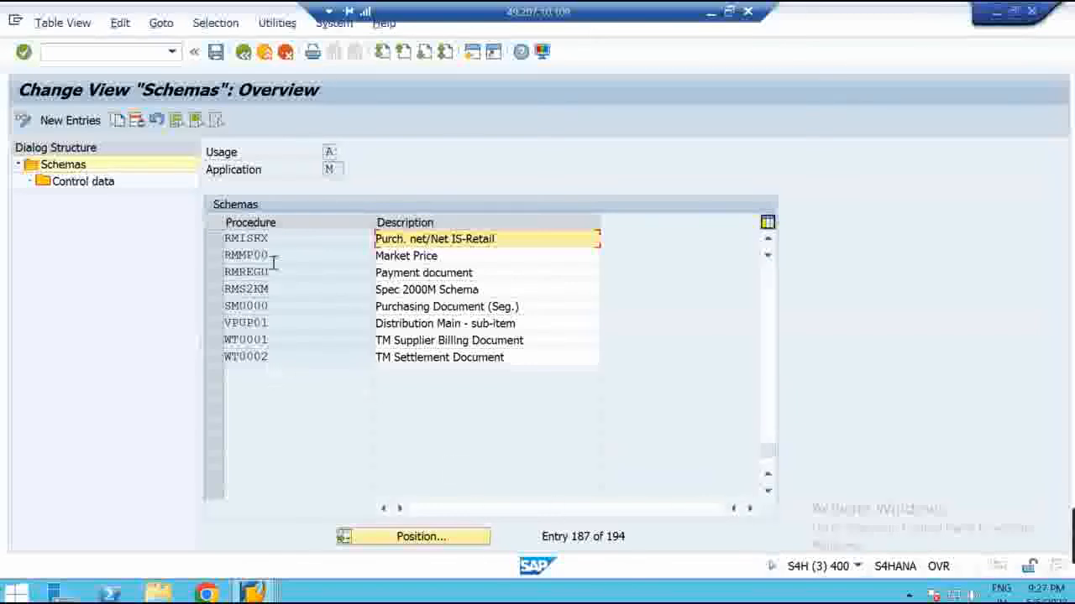
left_click(87, 123)
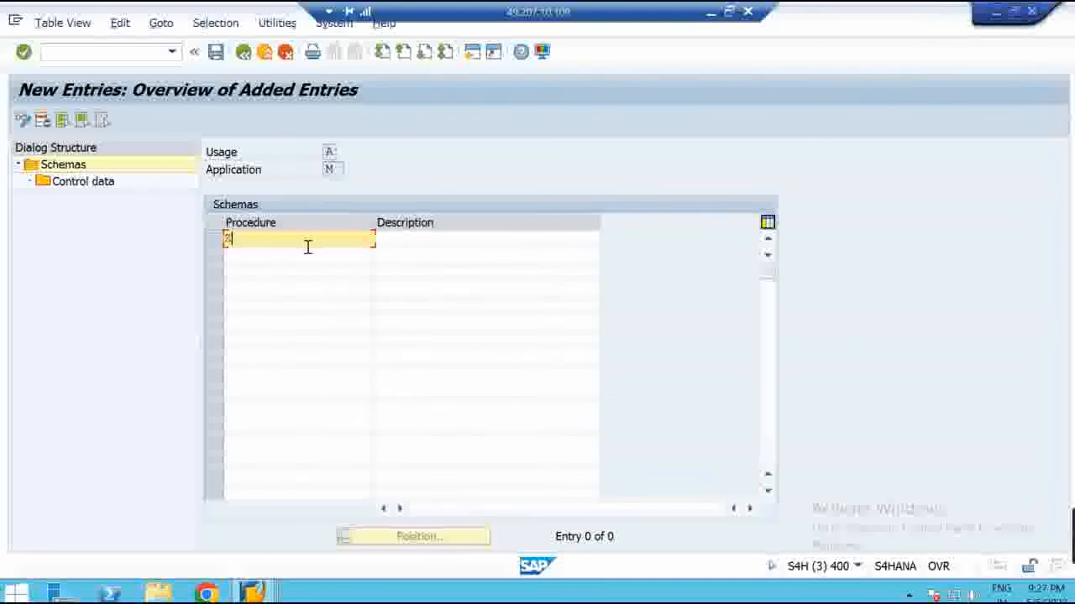
Finish the Z00000 description 'Dom. pri. for ABCLtd.', confirm it, and open Z00000's Control data
type("200000")
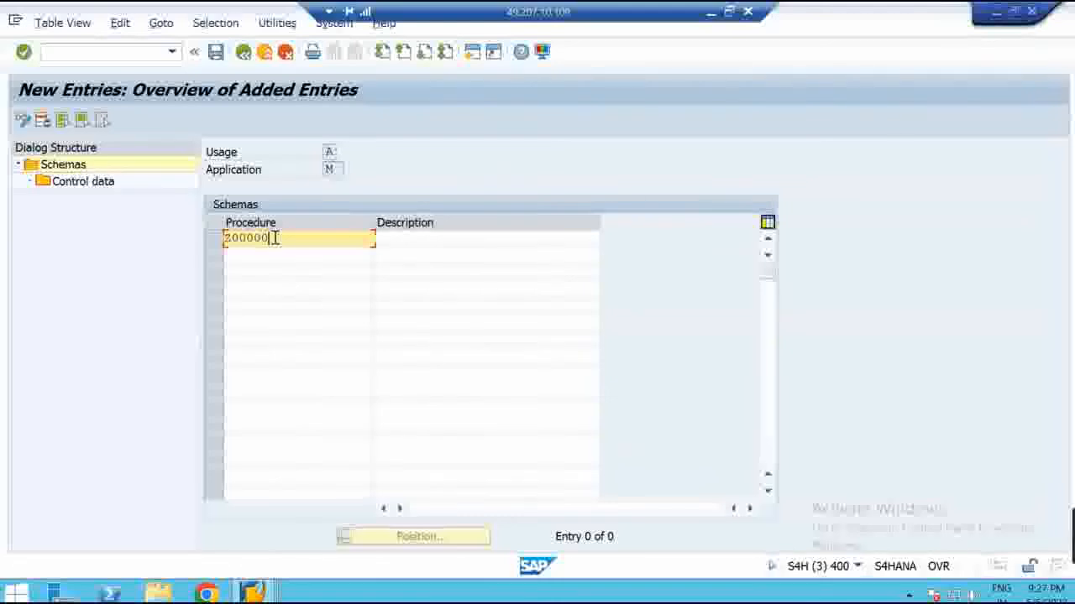
left_click(403, 246)
type("Dom.pri.")
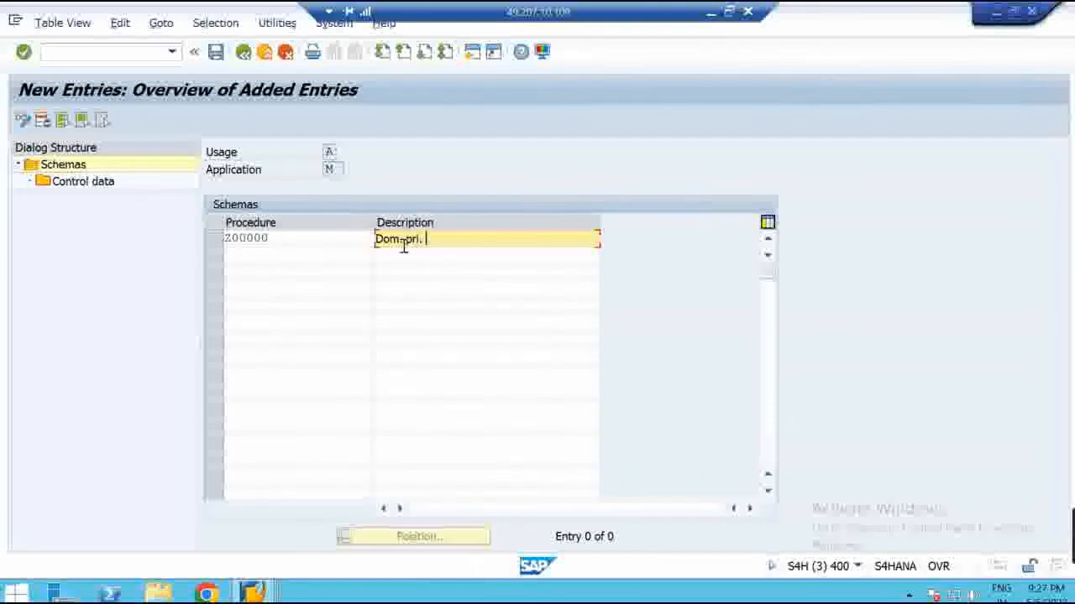
type("BCL")
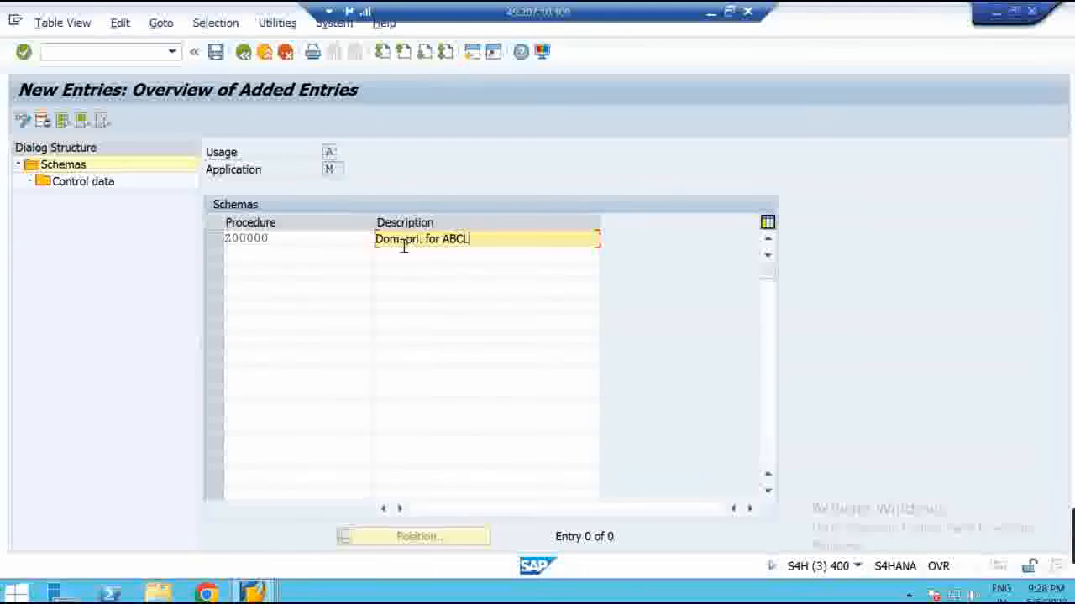
type("td.")
key("Return")
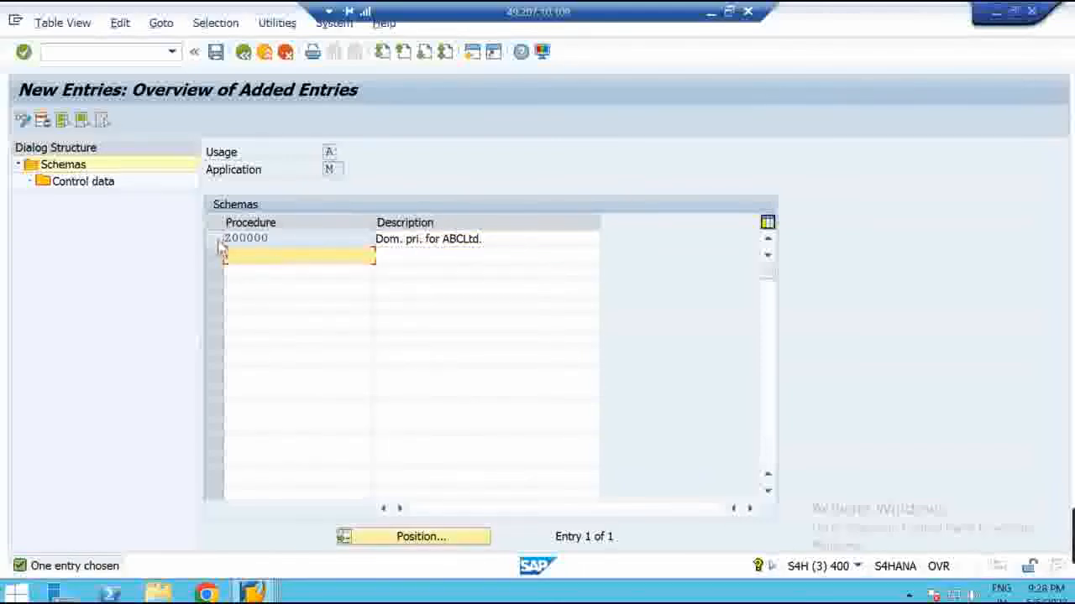
left_click(216, 242)
double_click(86, 182)
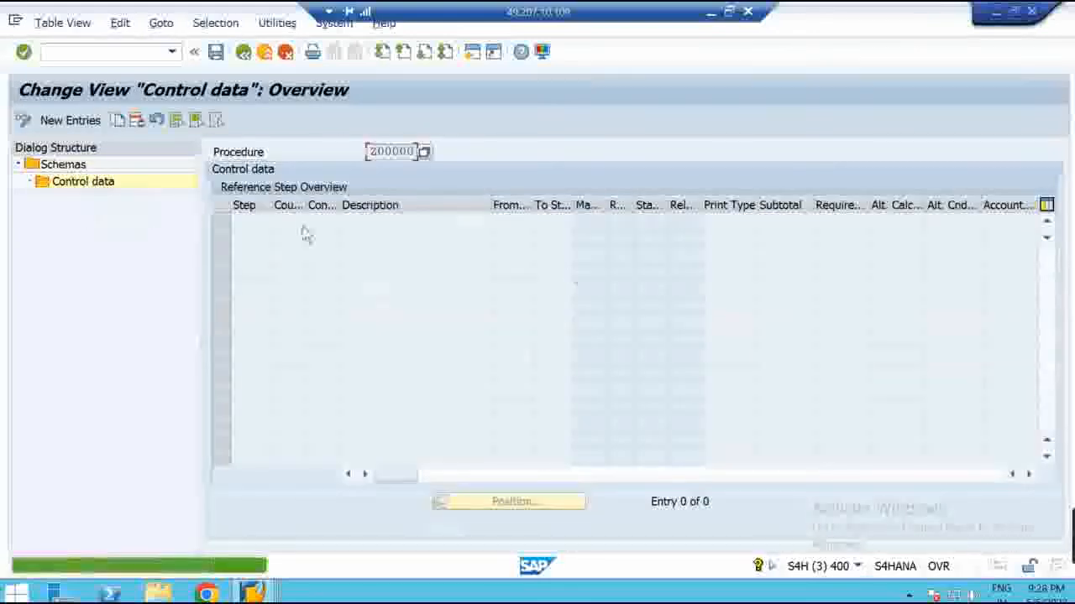
Add a new control-data row: step 10, counter 10, condition PB00
left_click(84, 122)
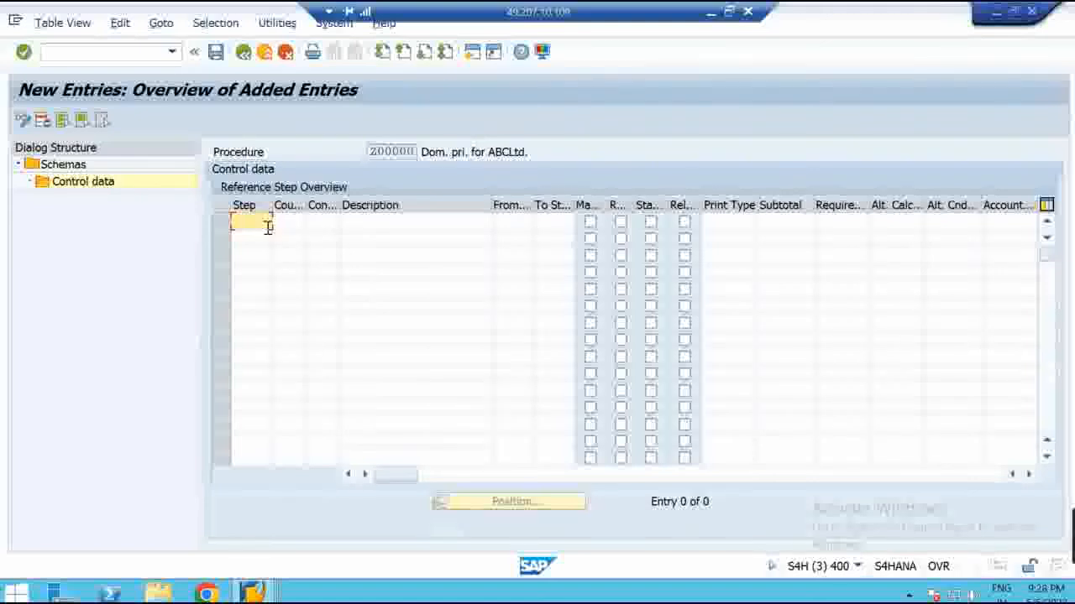
type("10")
left_click(291, 220)
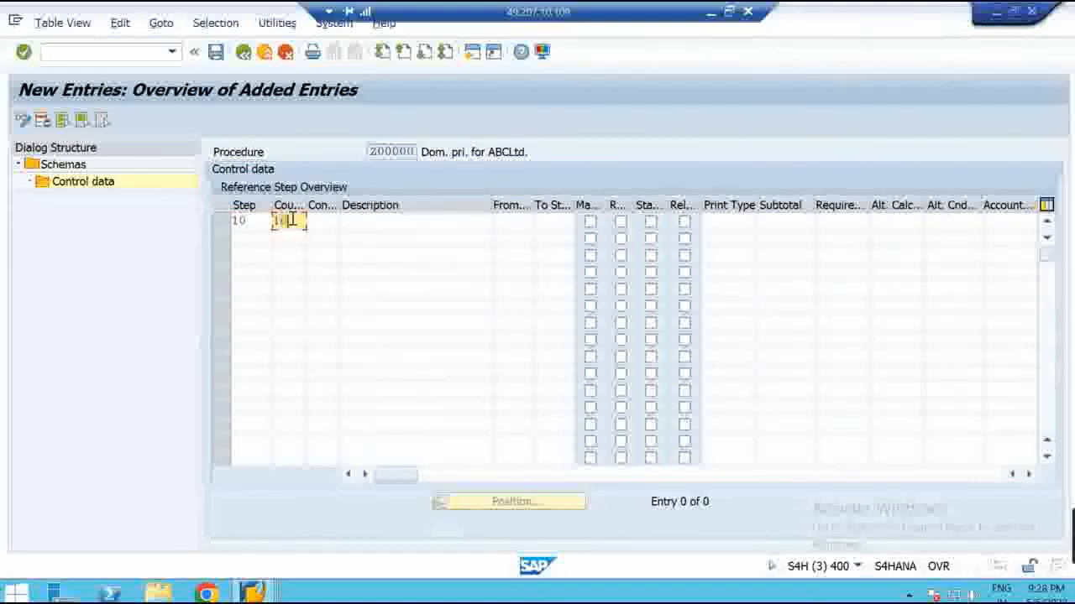
left_click(328, 220)
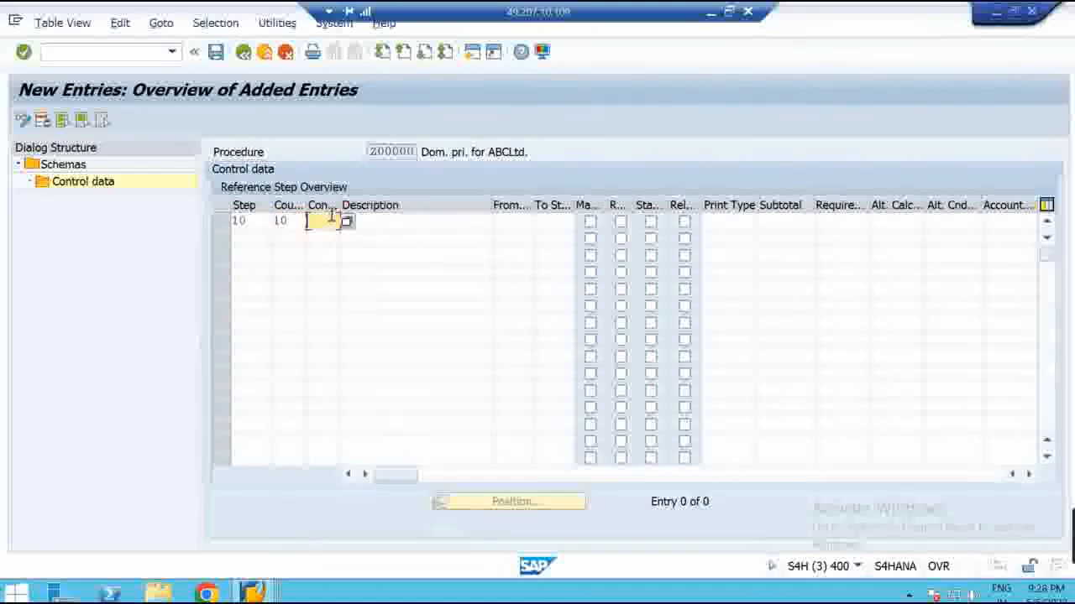
left_click_drag(341, 205, 356, 205)
type("PB00")
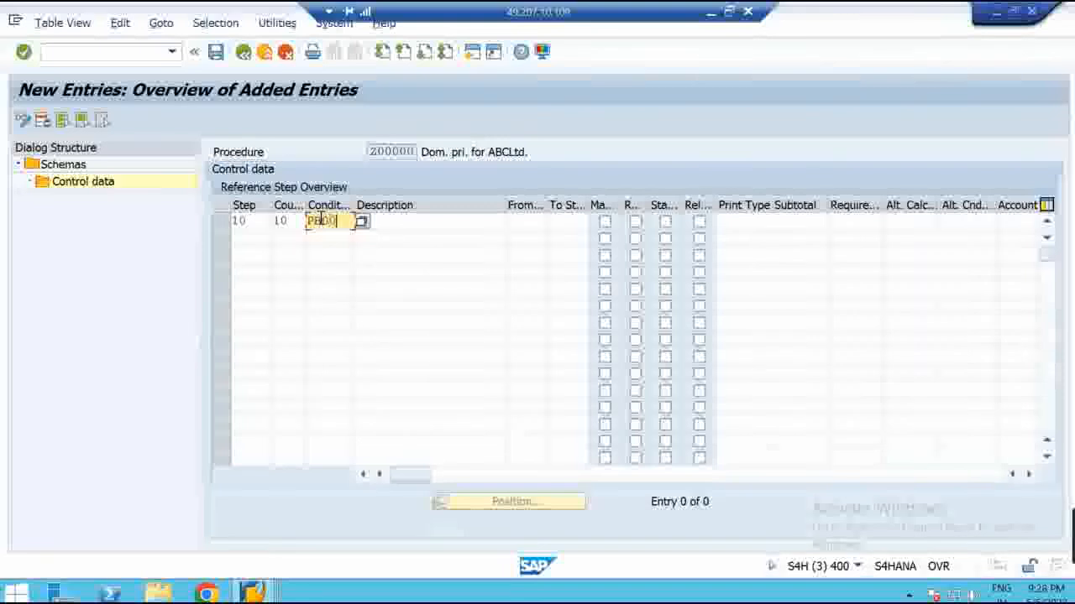
Add the second row: step 10, counter 20, condition ZPB0
left_click(247, 239)
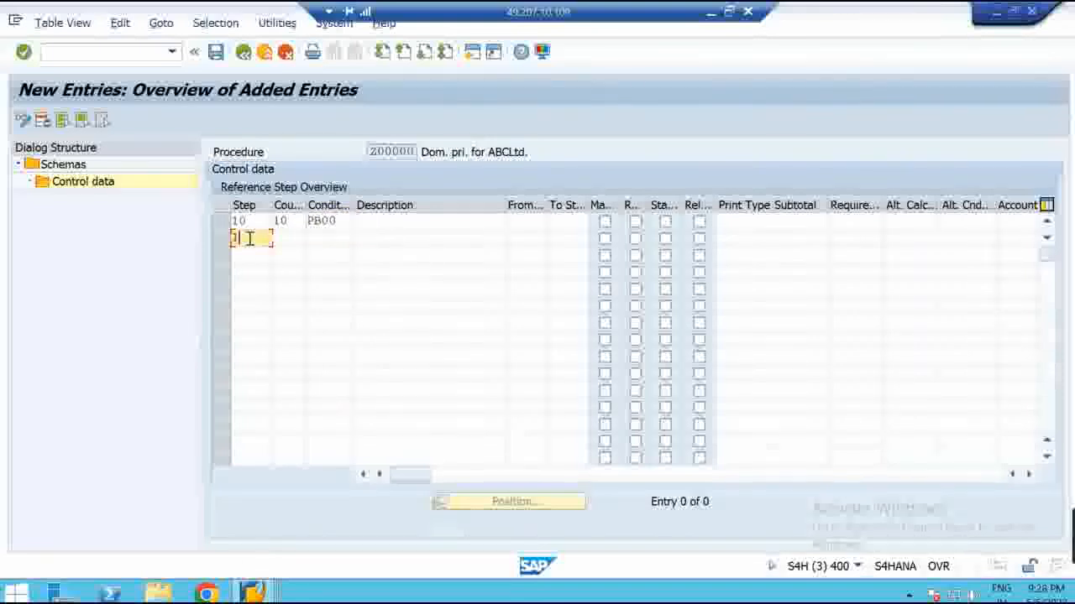
left_click(291, 238)
type("10")
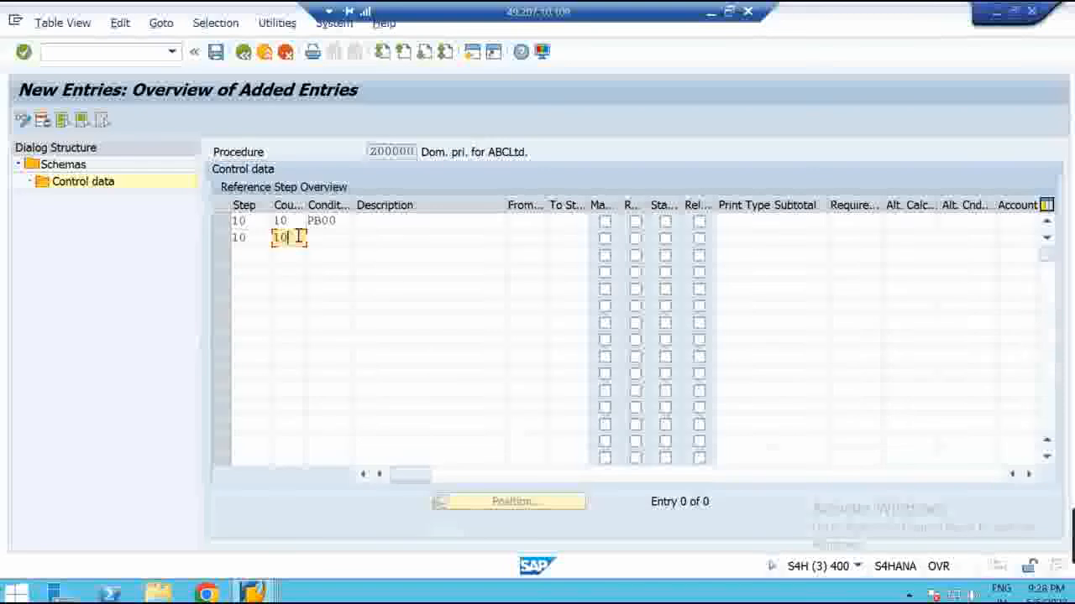
type("20")
key("Tab")
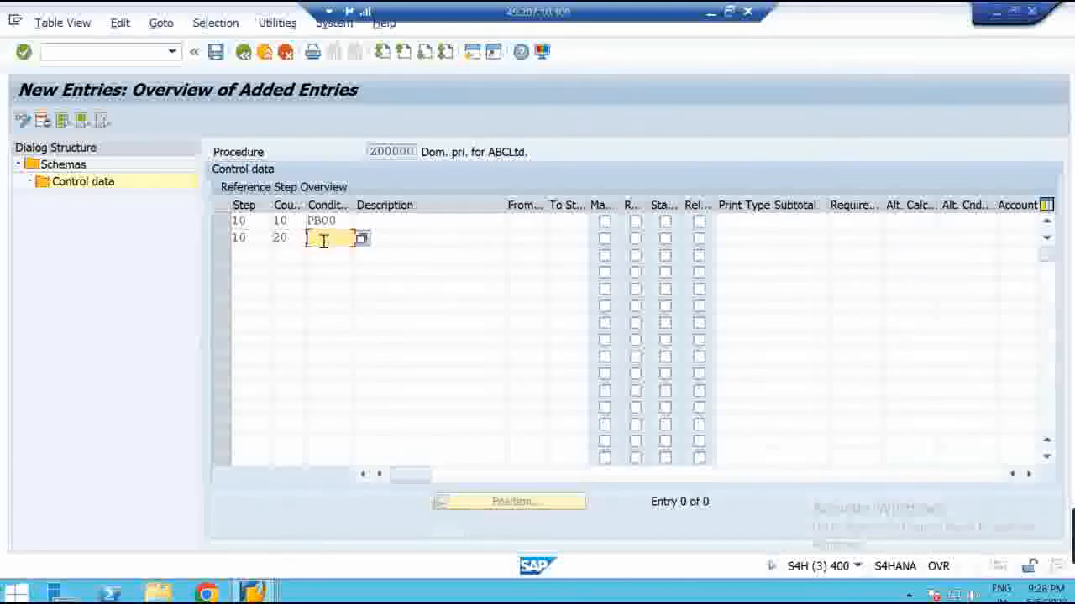
type("PB")
left_click(729, 12)
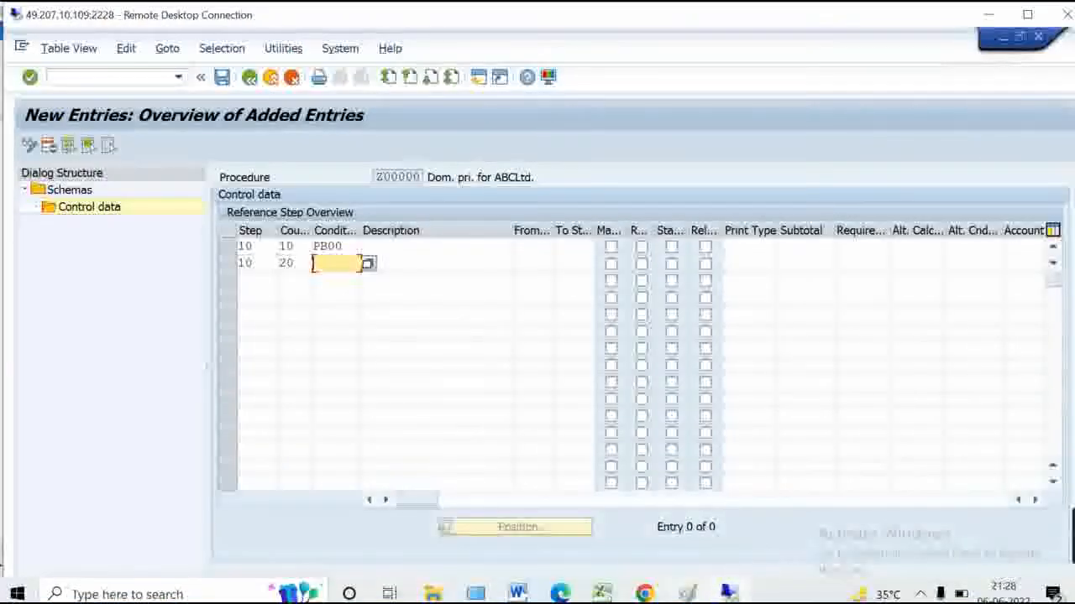
left_click(687, 594)
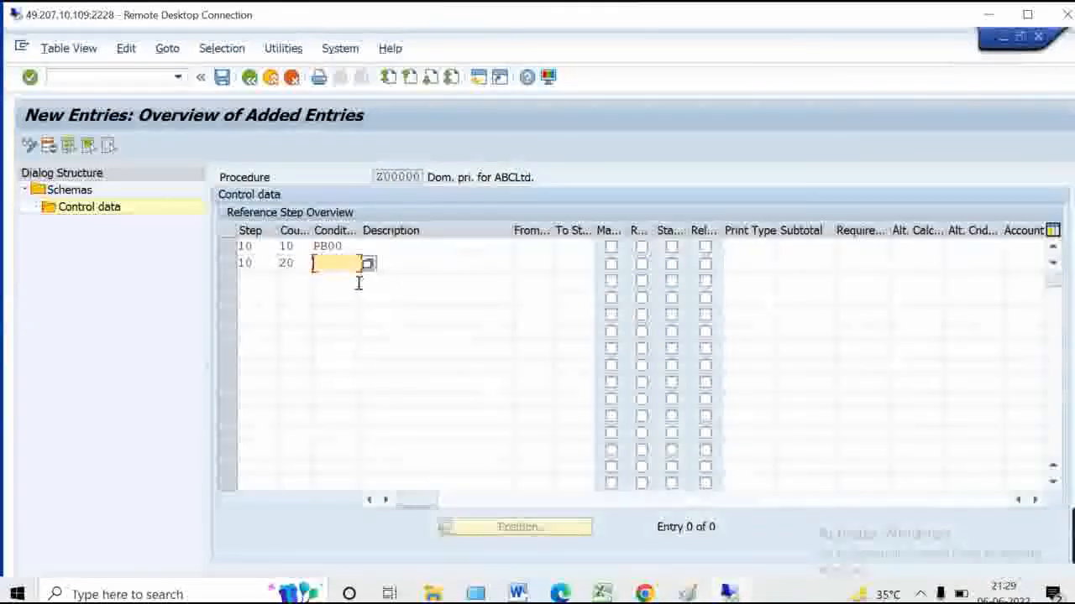
type("0")
Add step 10, counter 30, condition PBXX, then enter an /o command for a second session
left_click(258, 284)
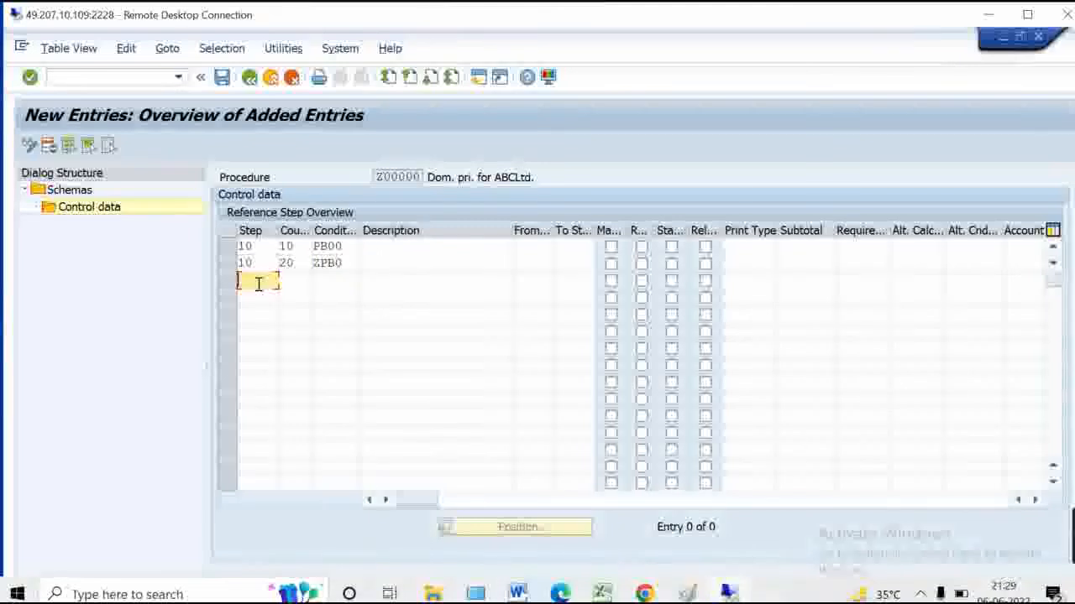
key("Tab")
key("Tab")
type("PBXX")
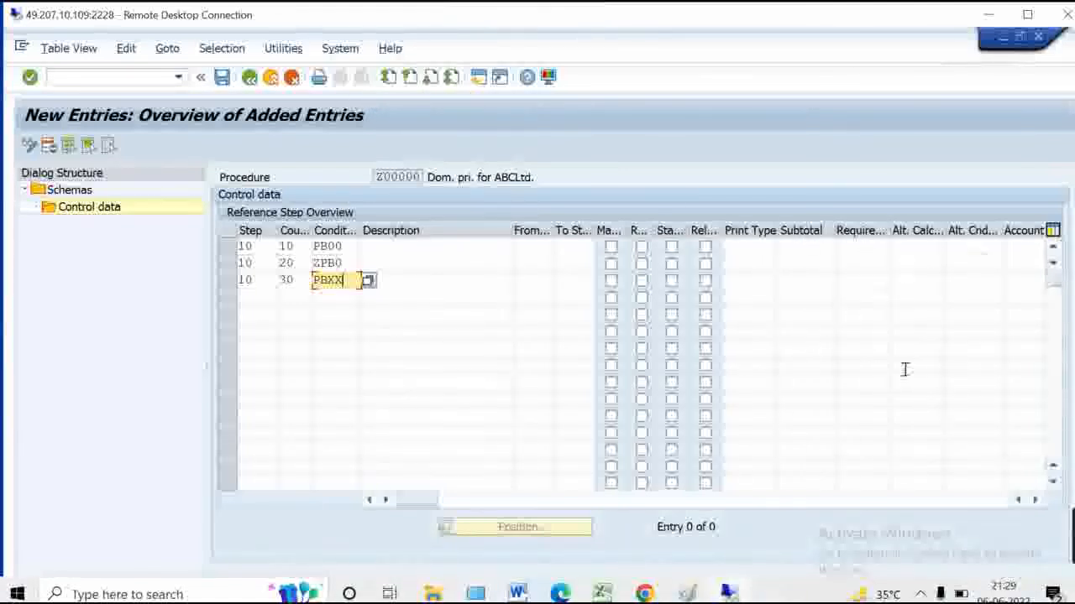
left_click(92, 77)
type("/om/-")
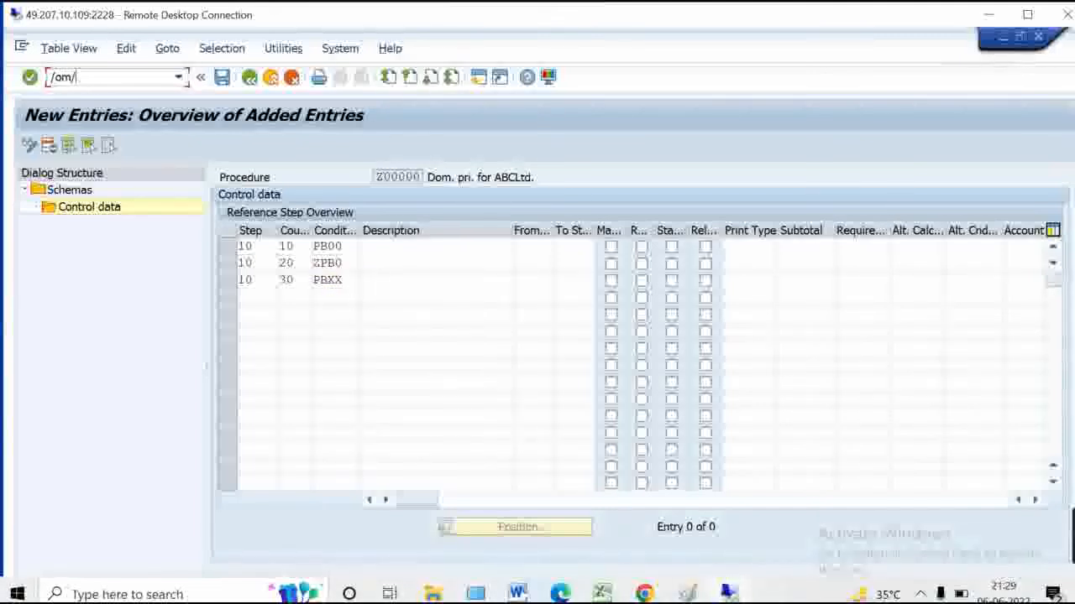
Open standard procedure RM0000's control data read-only in the new session
key("Return")
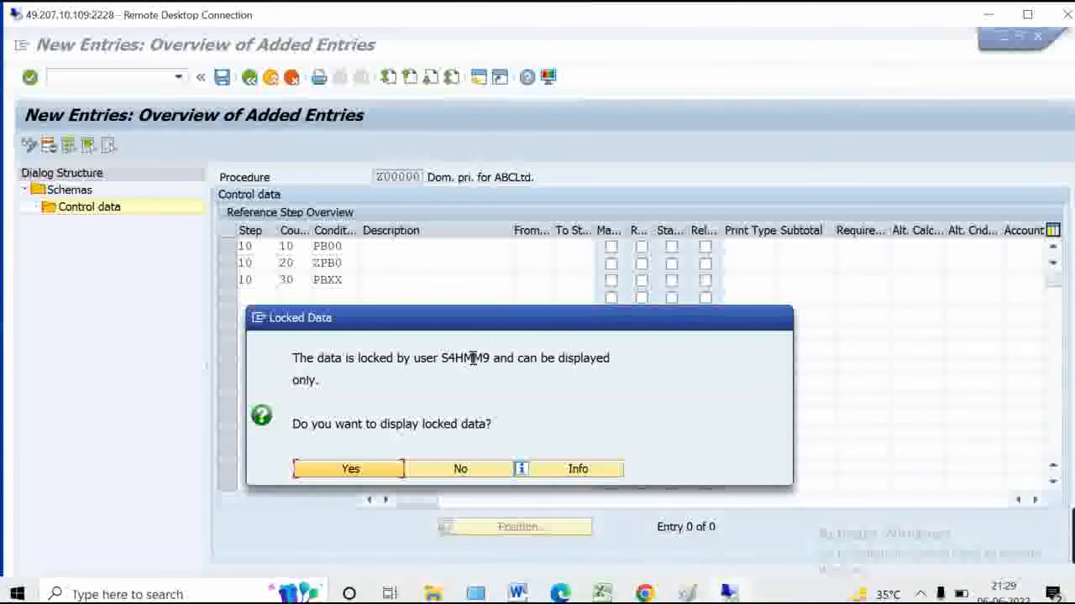
left_click(389, 477)
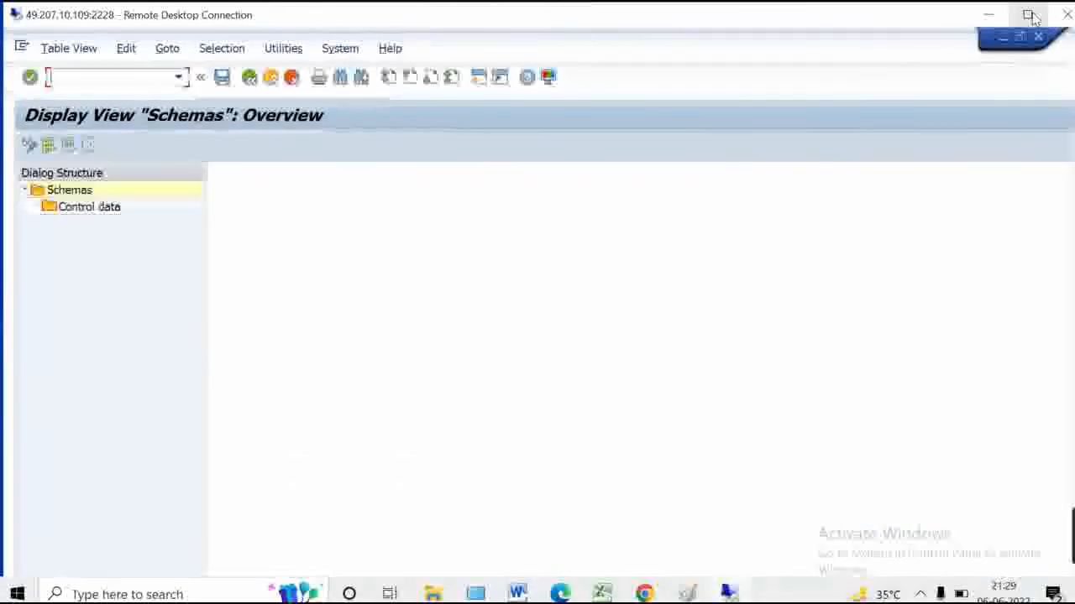
left_click(1029, 15)
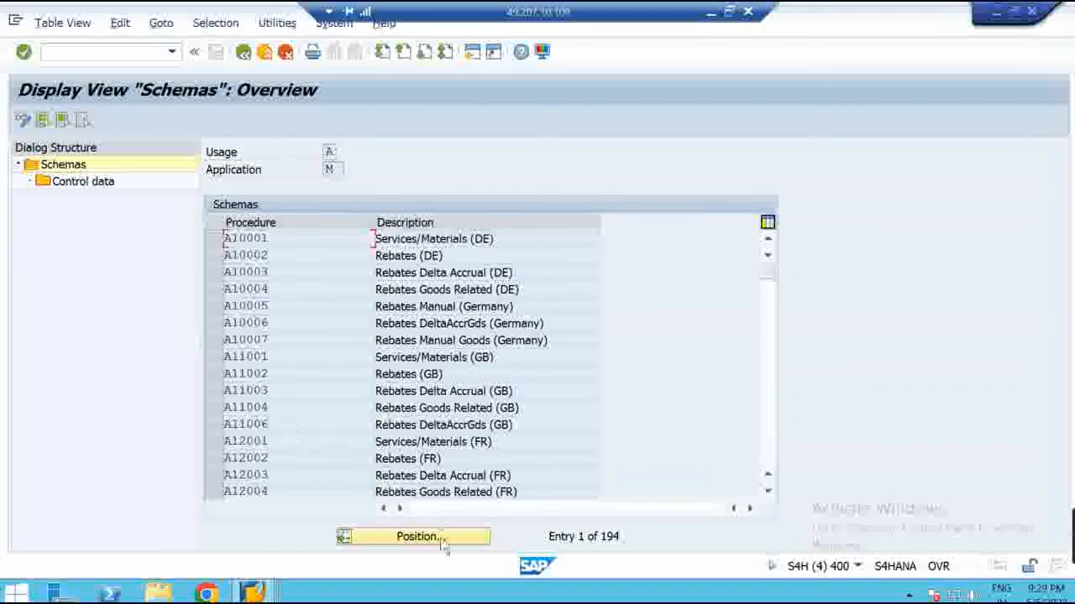
left_click(432, 537)
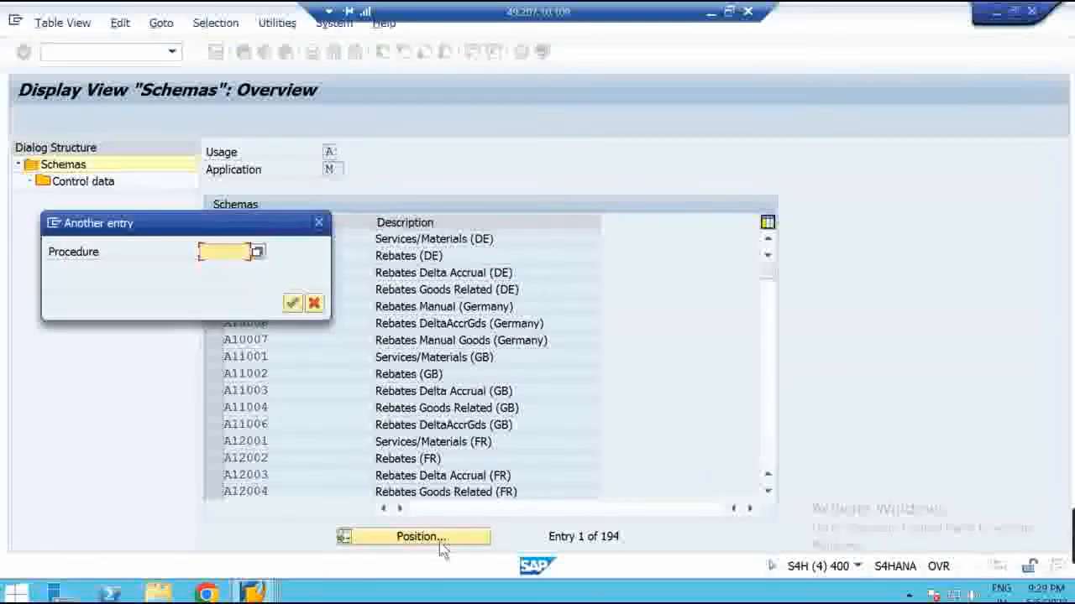
type("rm0000")
key("Return")
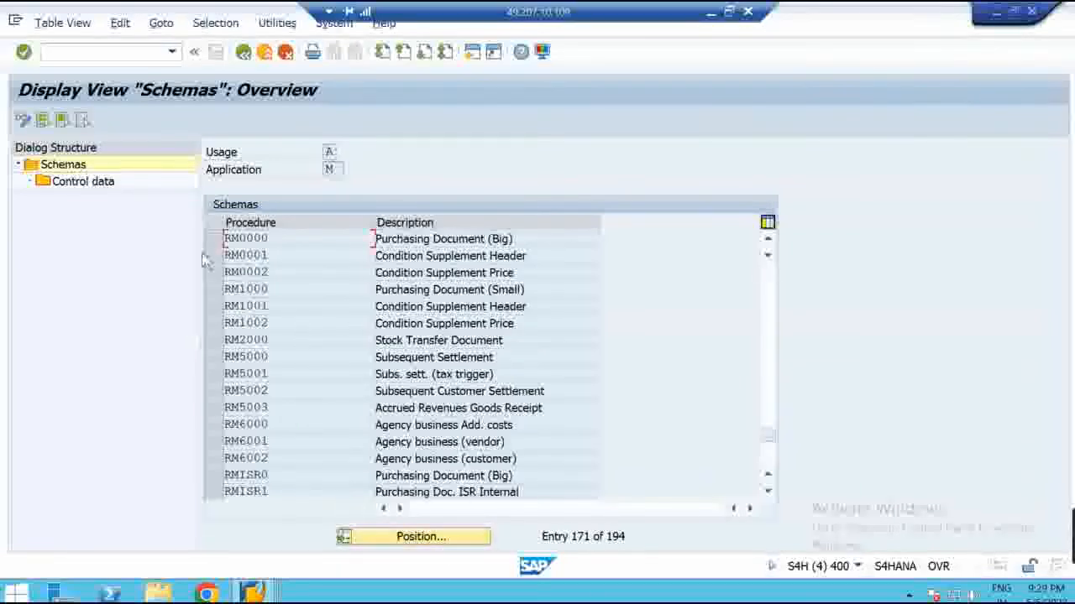
left_click(212, 239)
left_click(98, 188)
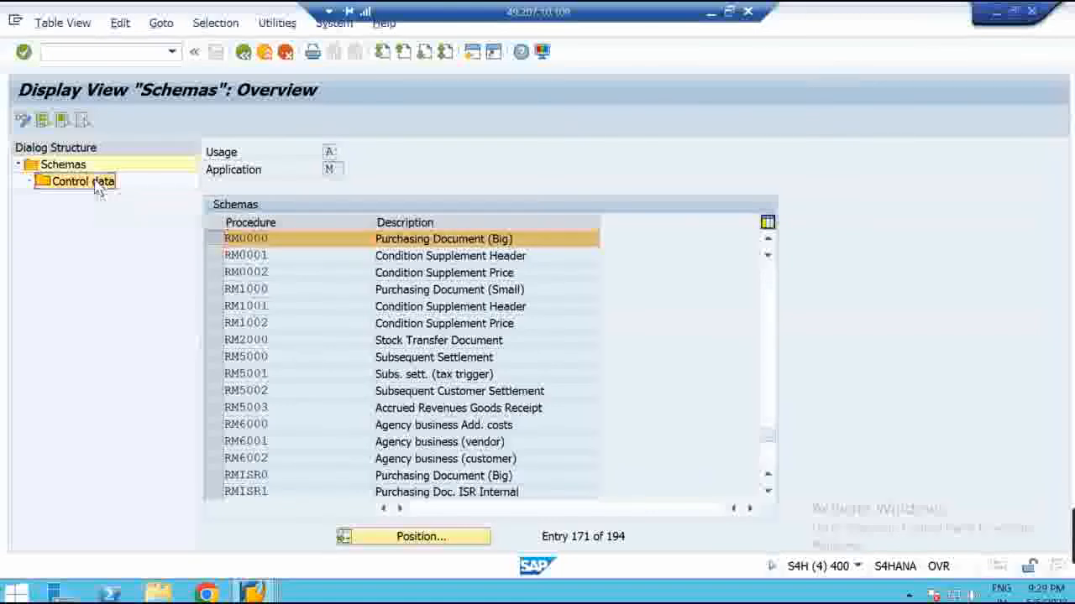
Check RM0000's Gross Price subtotal and the PB00 and PBXX requirement values
left_click_drag(771, 220, 761, 222)
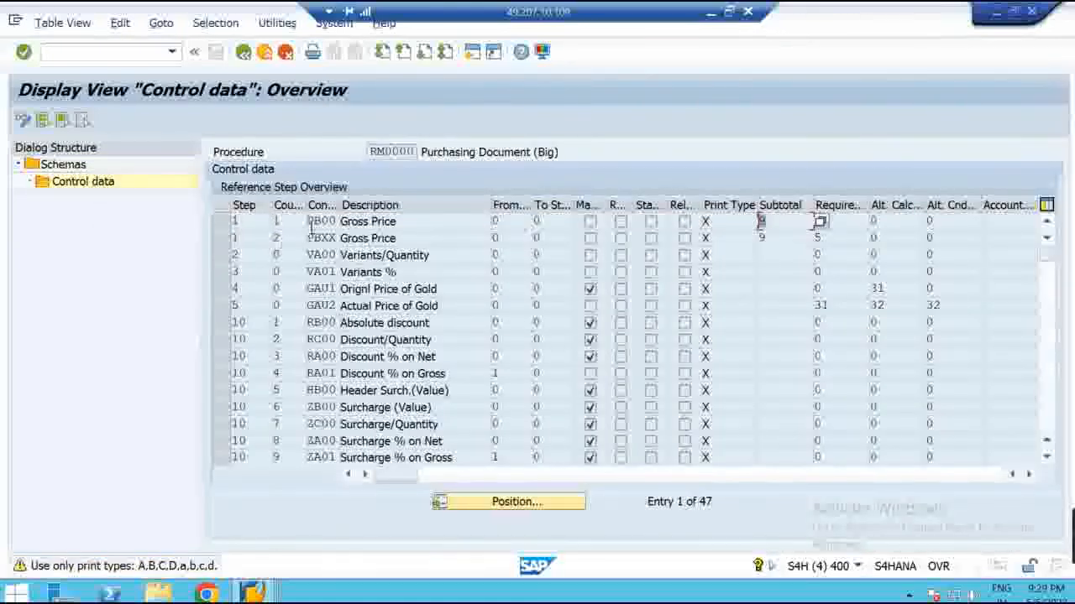
left_click(840, 222)
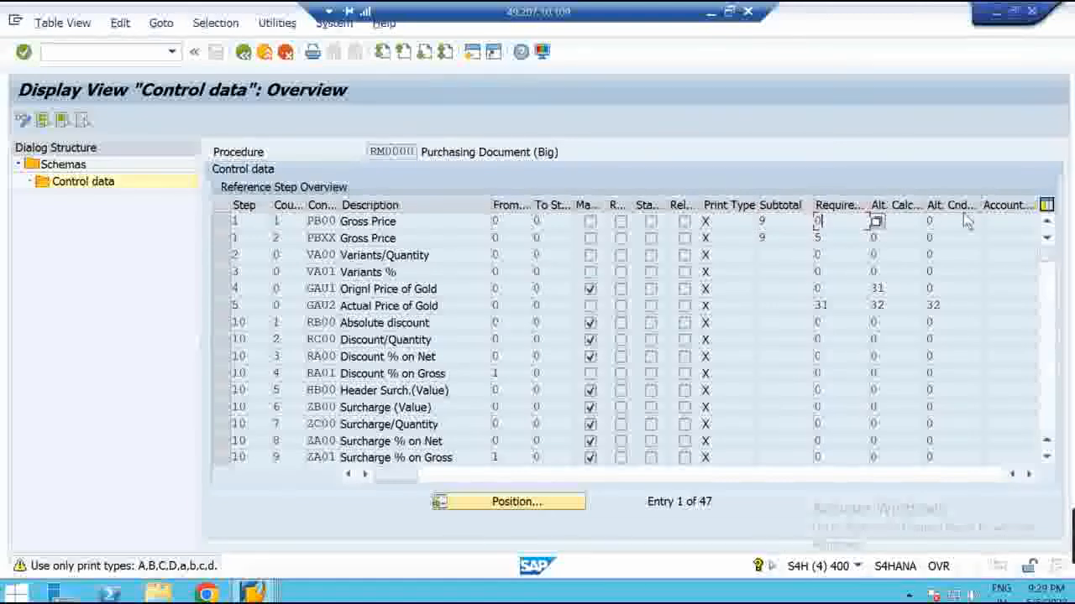
left_click(820, 237)
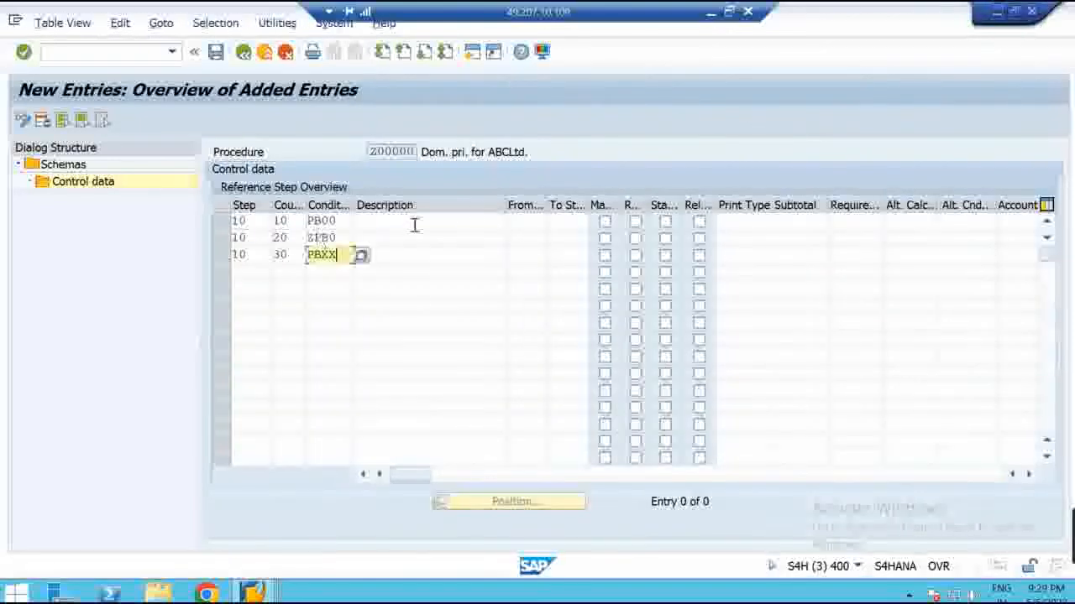
Give PB00, ZPB0 and PBXX subtotal 9, and PBXX requirement 5
left_click(789, 221)
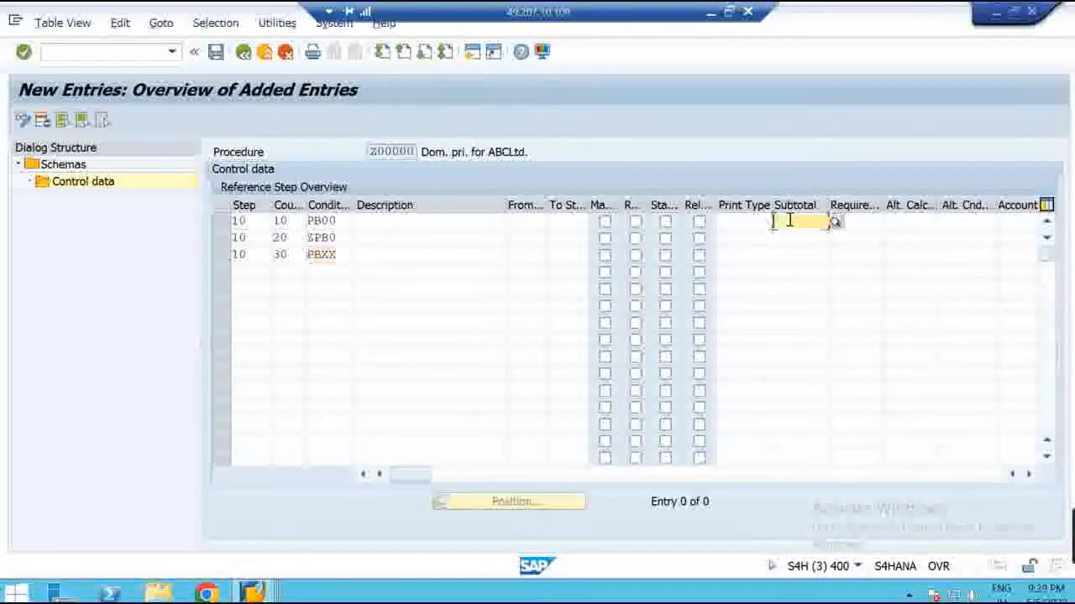
type("9")
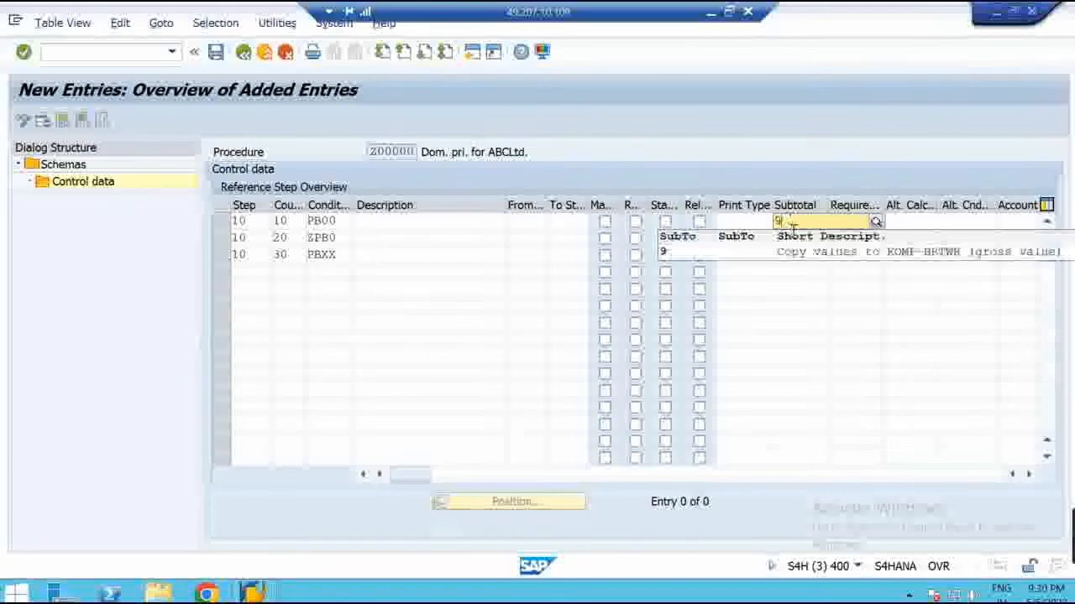
left_click(822, 288)
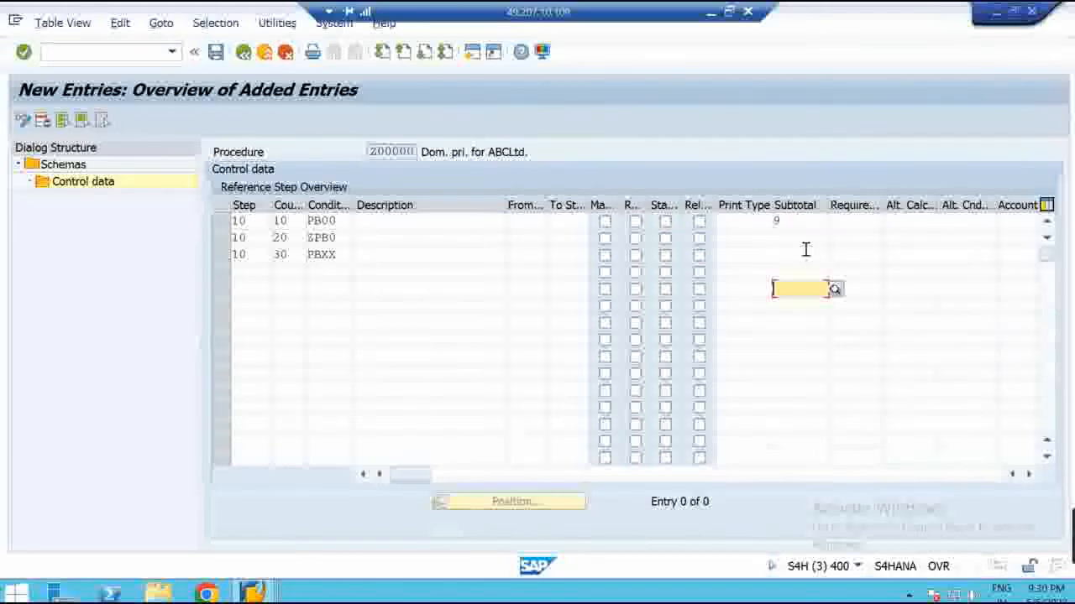
left_click(805, 251)
type("9")
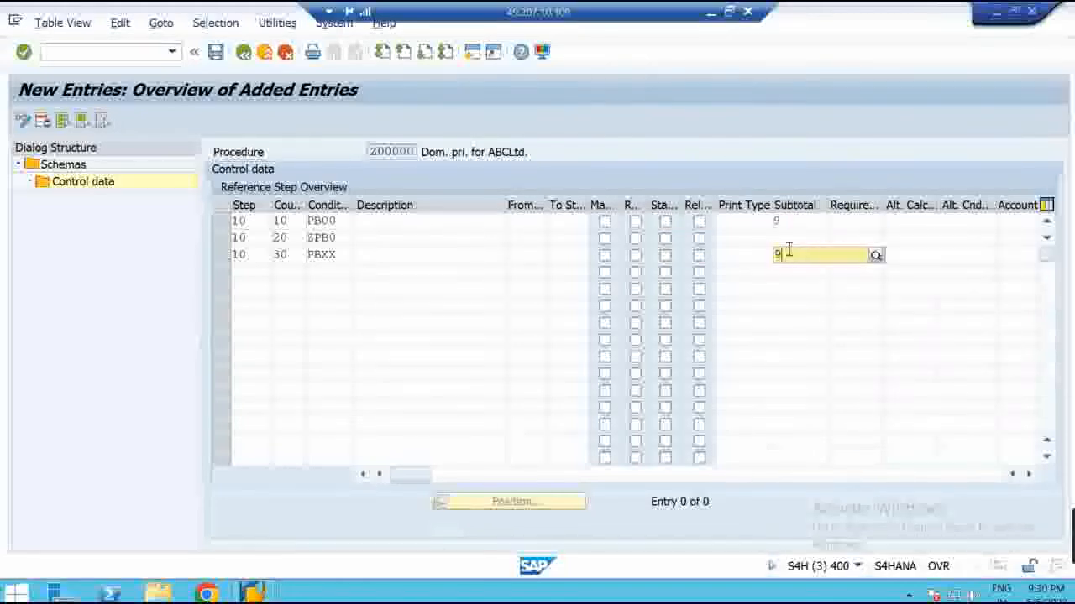
key("Return")
left_click(787, 241)
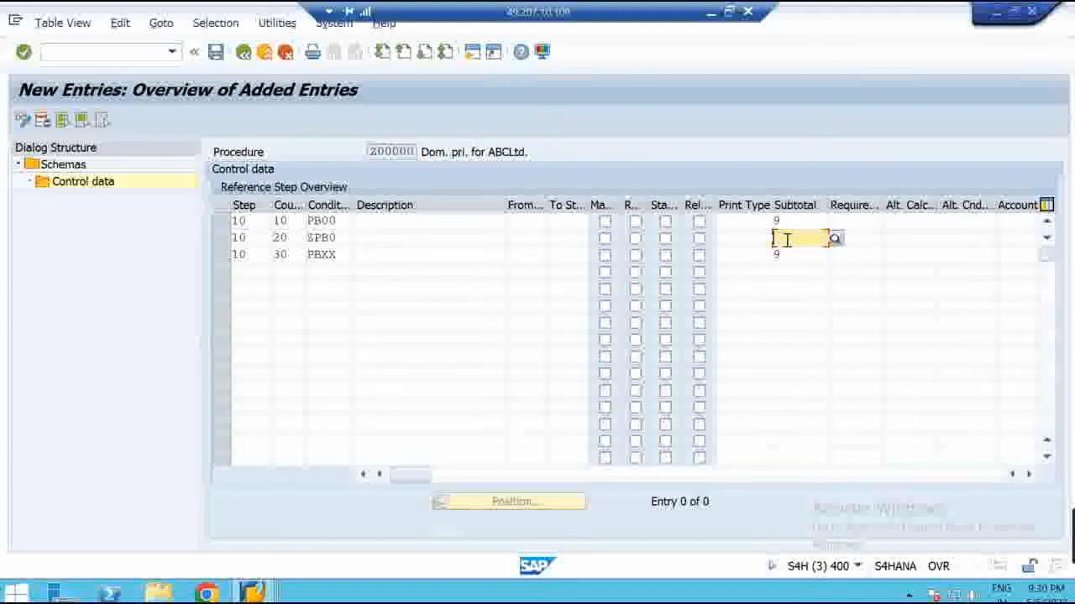
type("9")
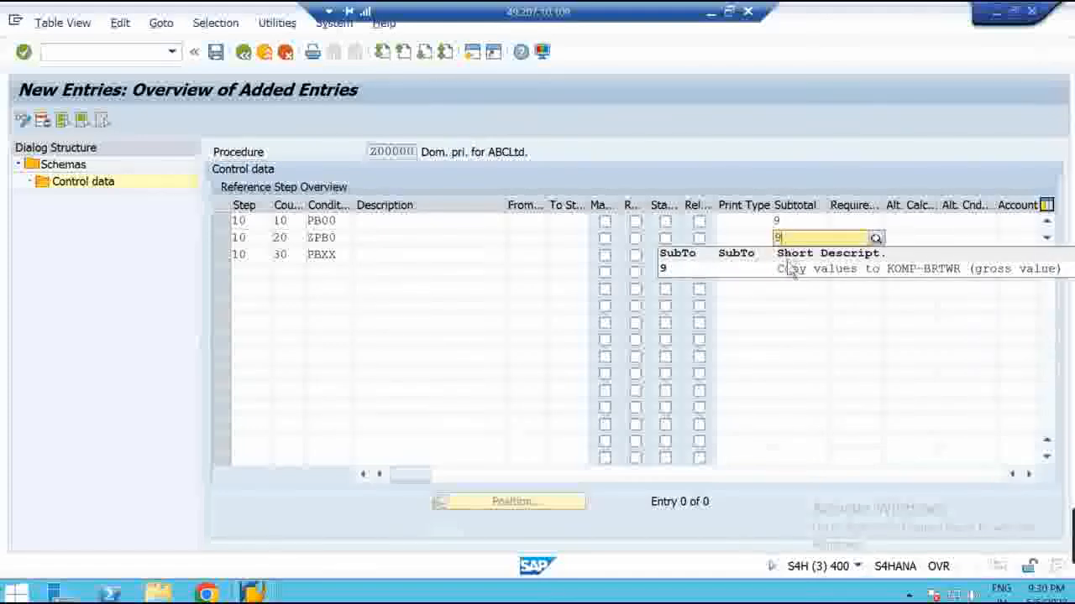
left_click(789, 268)
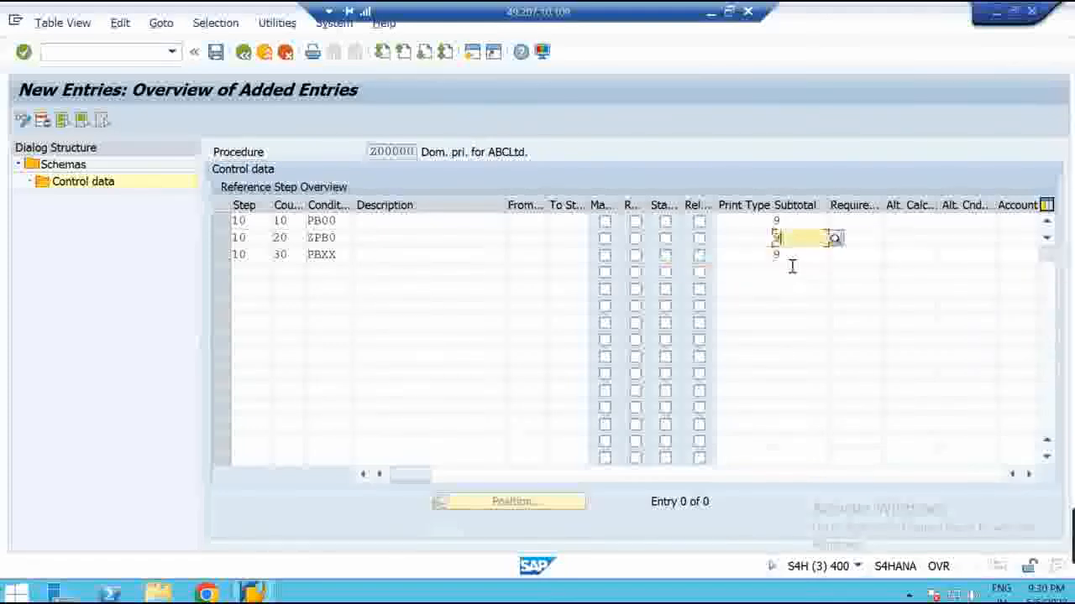
left_click(862, 257)
type("5")
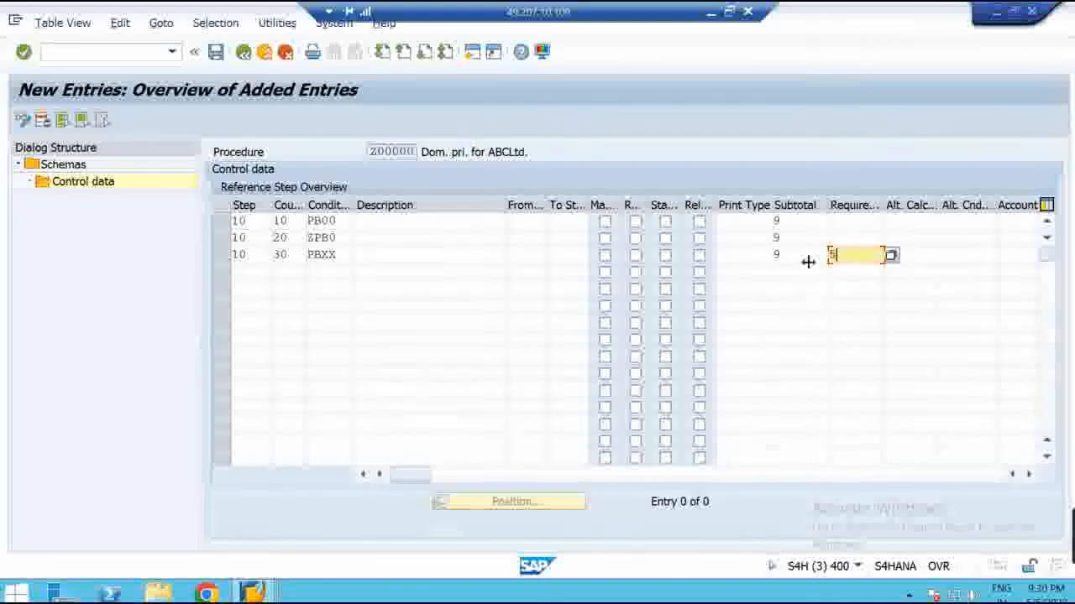
left_click(976, 252)
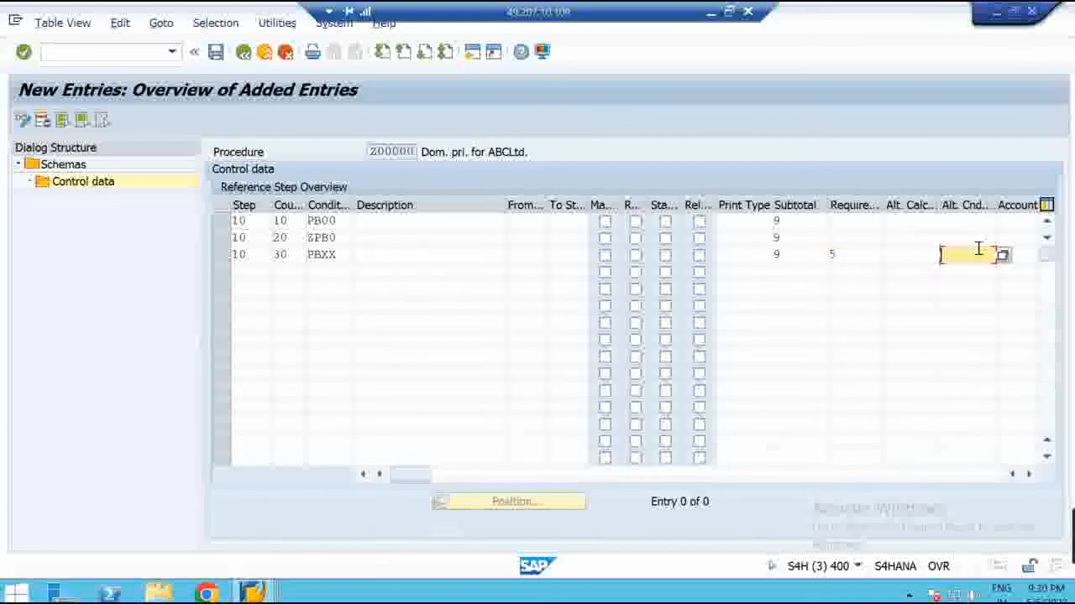
Set print type X on the PB00, ZPB0 and PBXX rows
left_click(727, 222)
type("X")
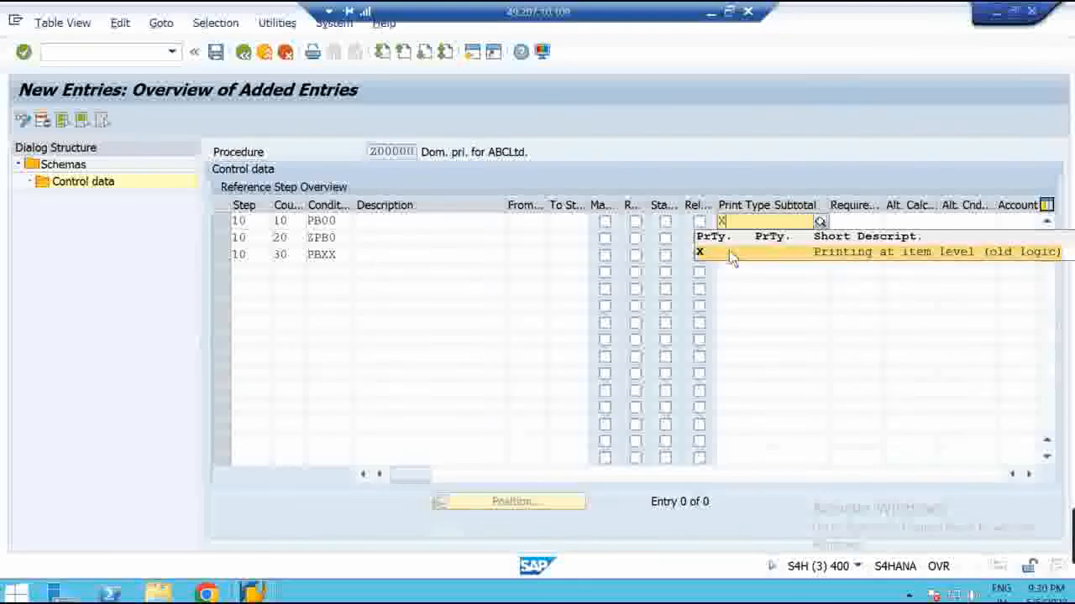
left_click(732, 255)
left_click(742, 240)
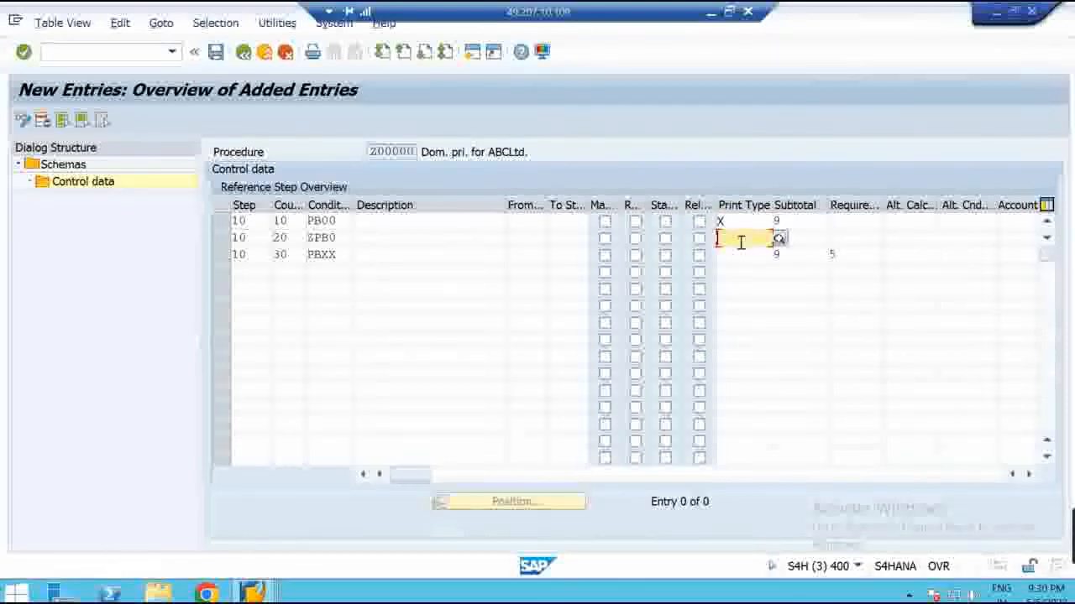
type("X")
left_click(750, 270)
left_click(742, 255)
type("X")
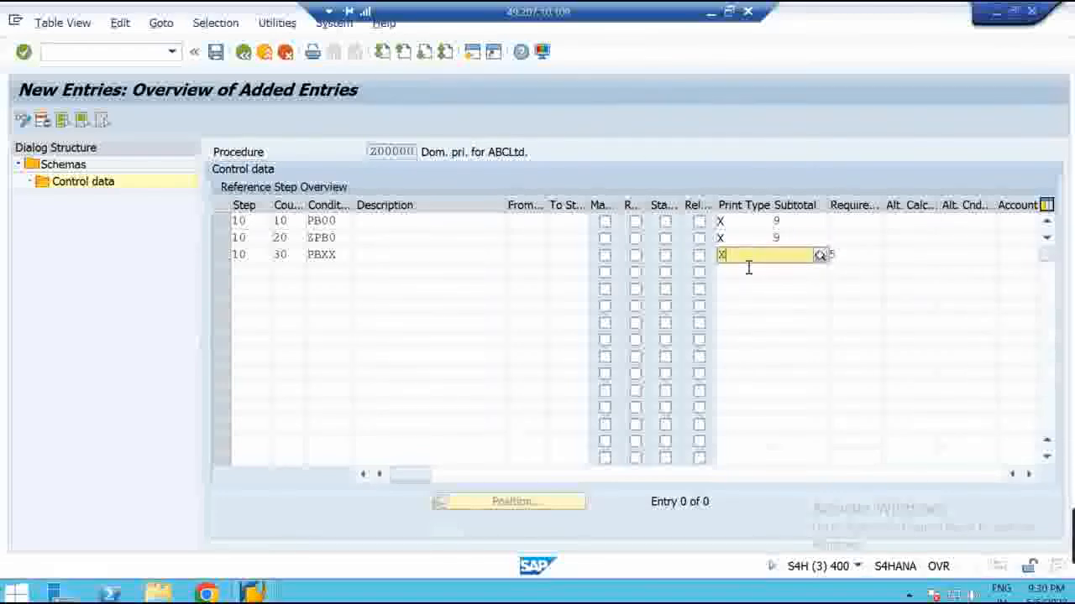
left_click(752, 287)
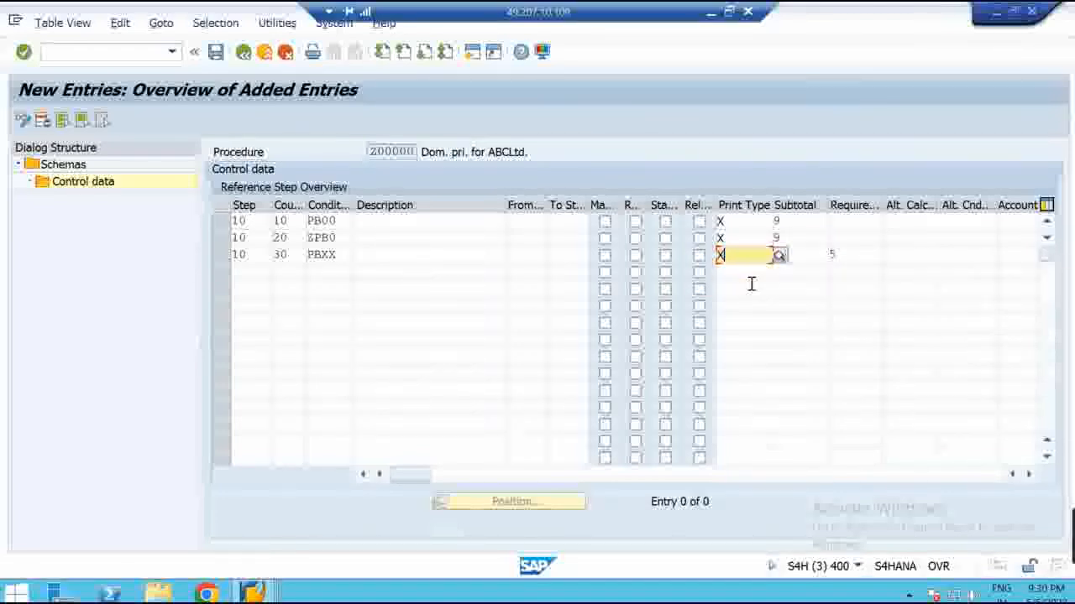
left_click(869, 286)
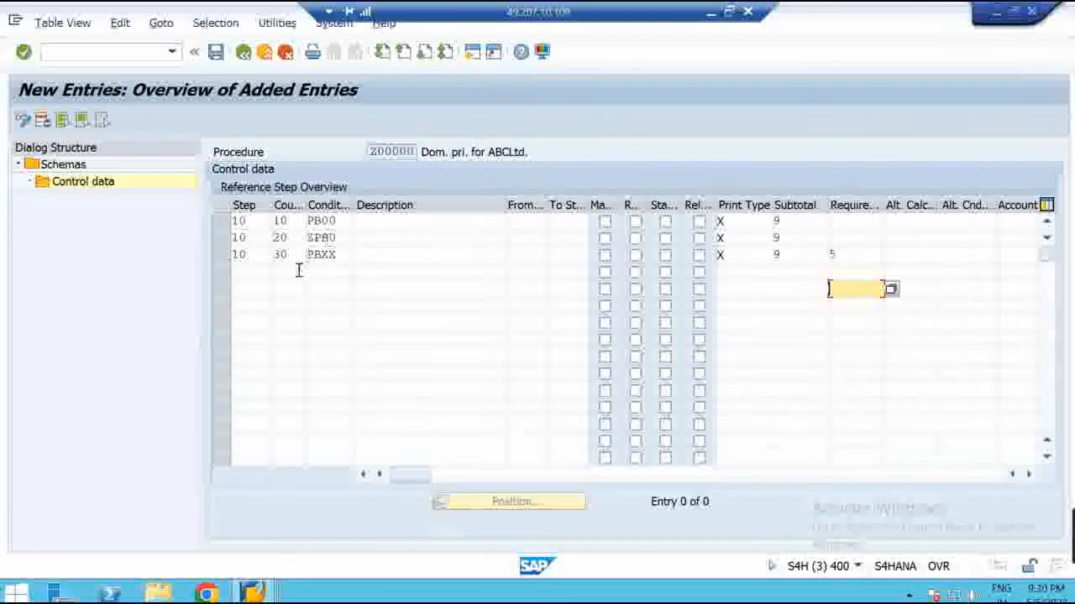
Add step 20 'Gross Price' and mark it statistical
left_click(252, 271)
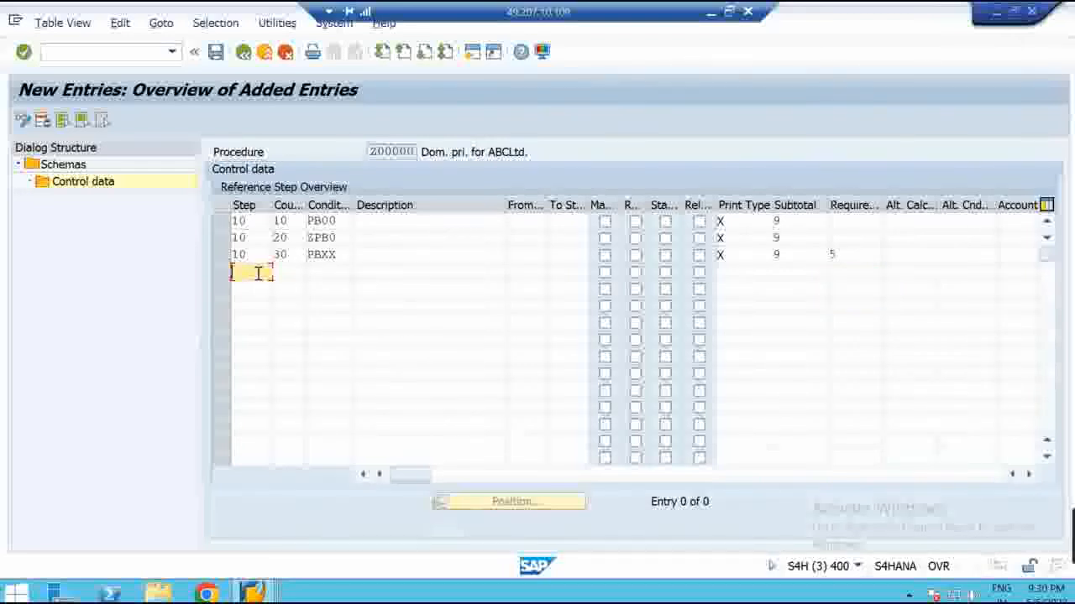
type("20")
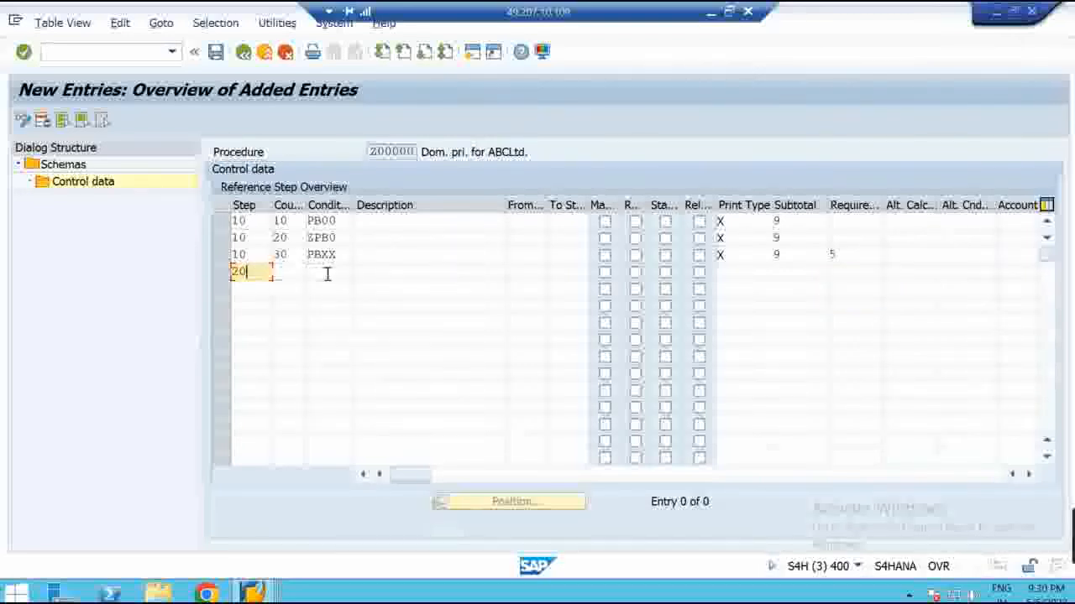
left_click(296, 274)
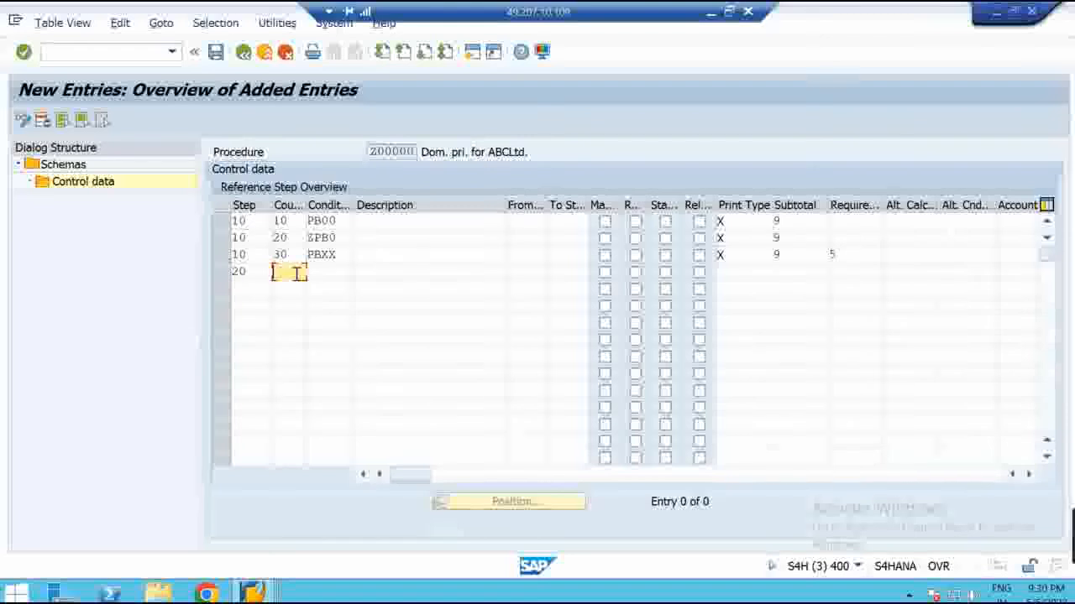
left_click(369, 271)
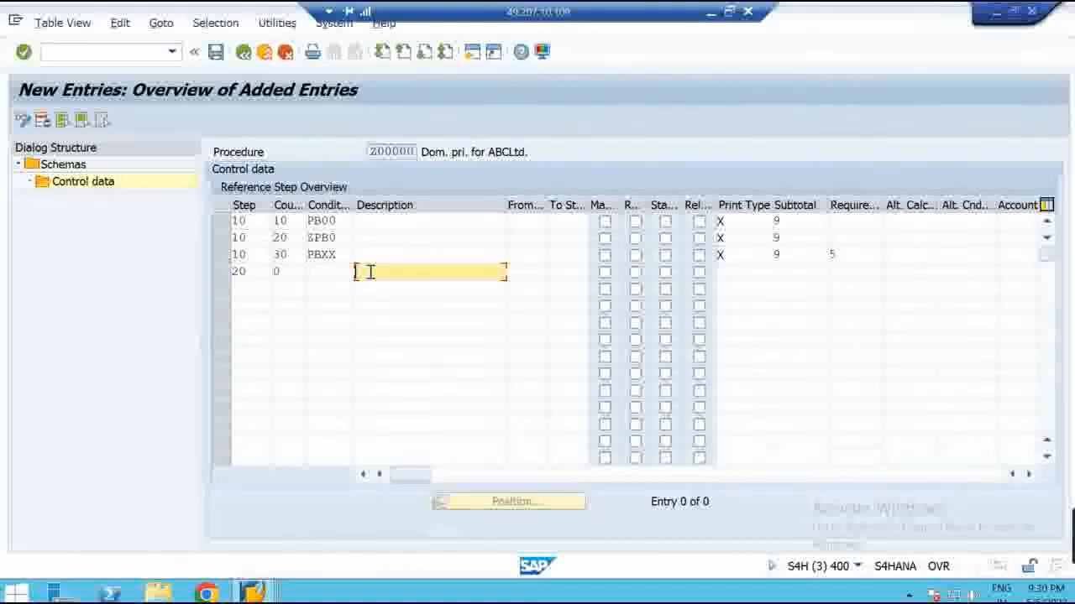
type("Gross Price")
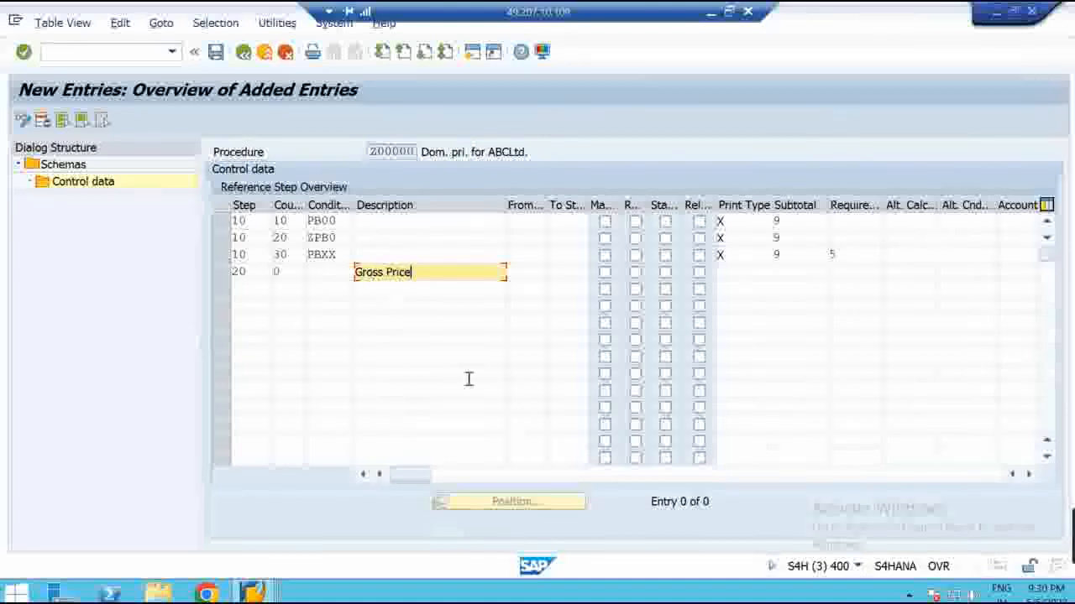
left_click(730, 12)
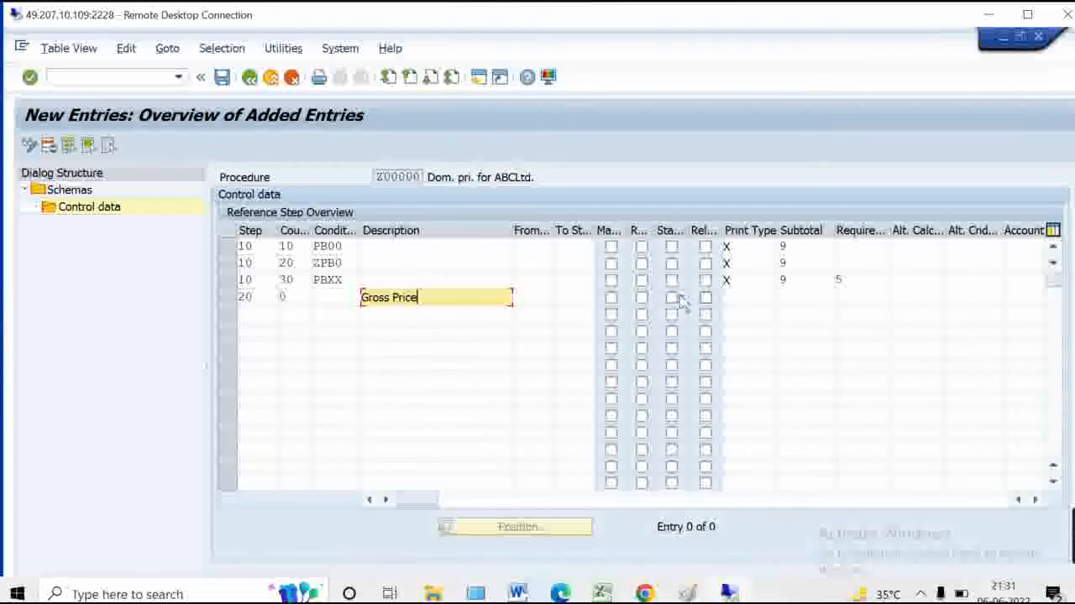
left_click(672, 299)
left_click(672, 299)
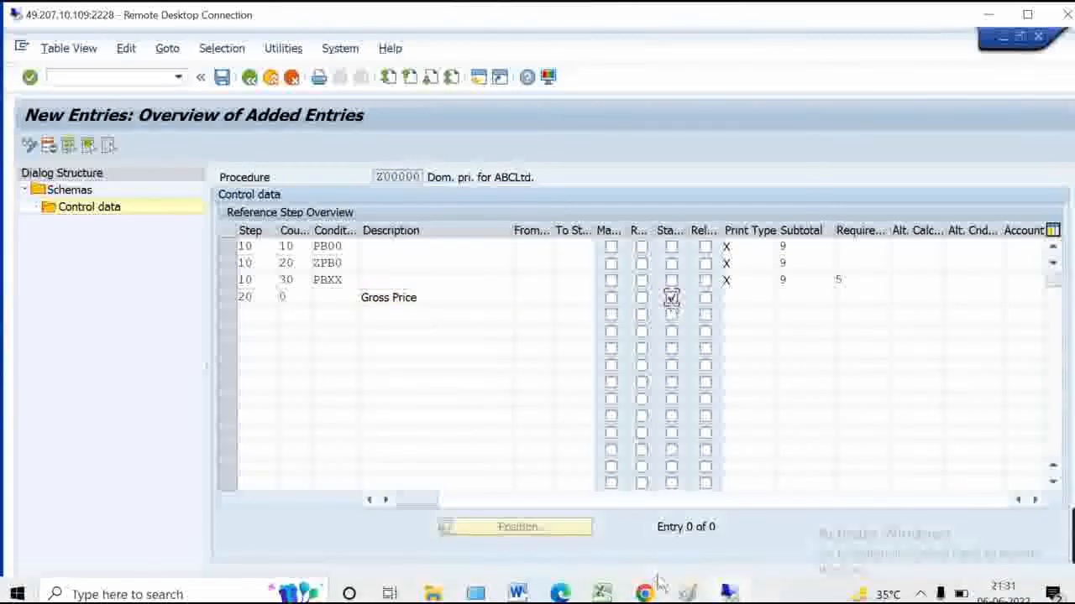
left_click(1006, 40)
mouse_move(270, 592)
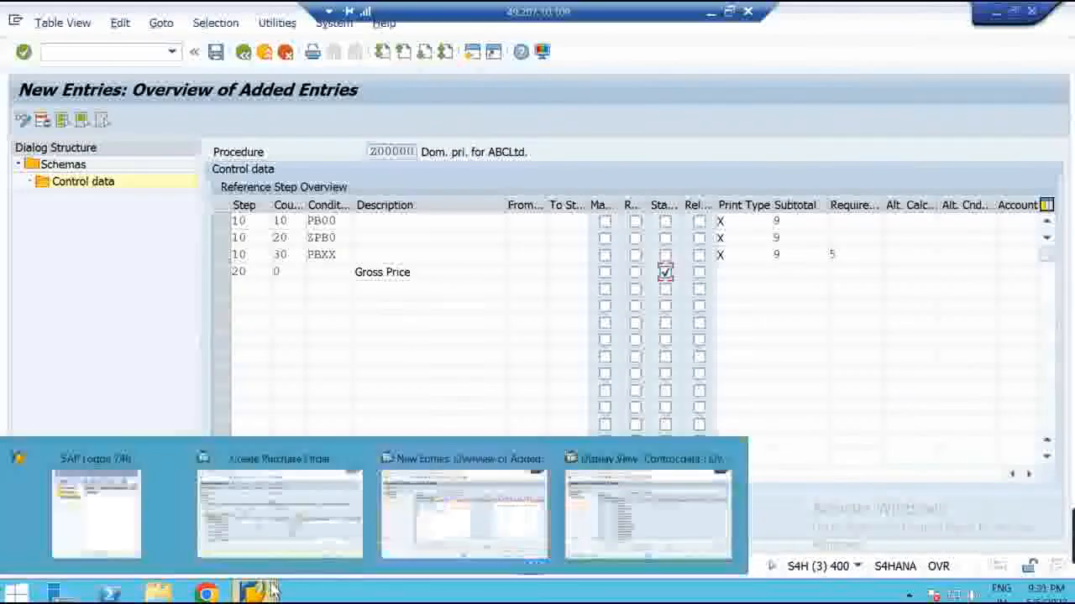
left_click(277, 529)
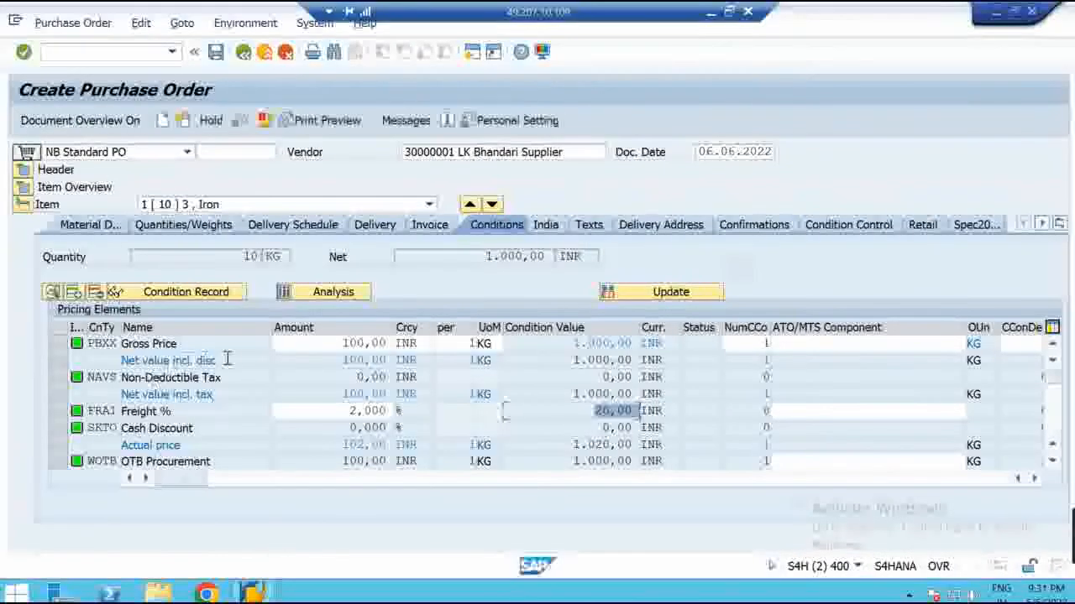
left_click_drag(227, 359, 119, 361)
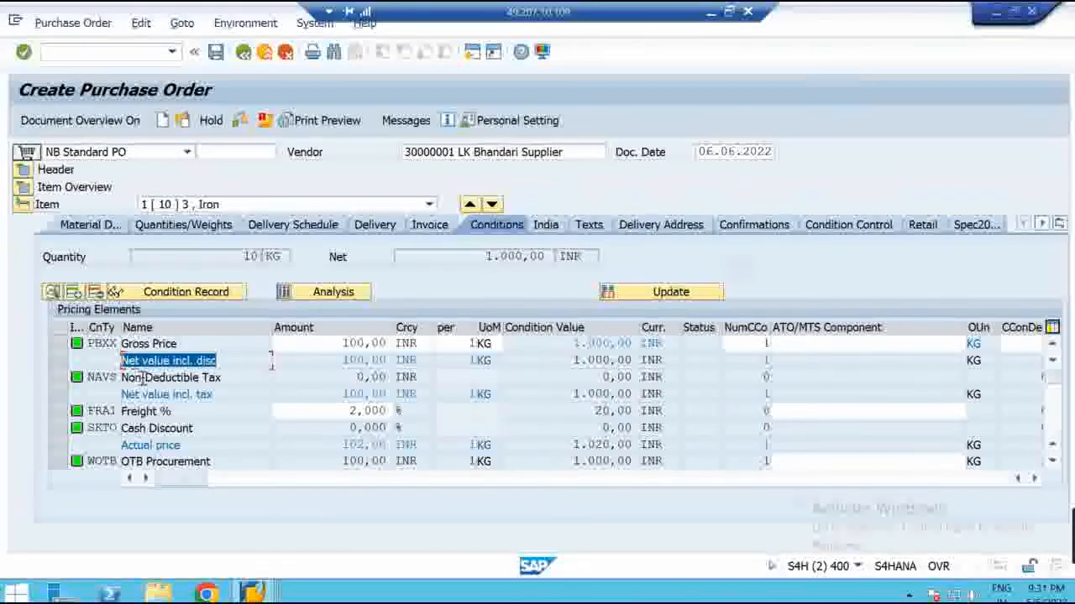
left_click(227, 363)
left_click_drag(235, 361, 115, 362)
left_click_drag(223, 394, 115, 396)
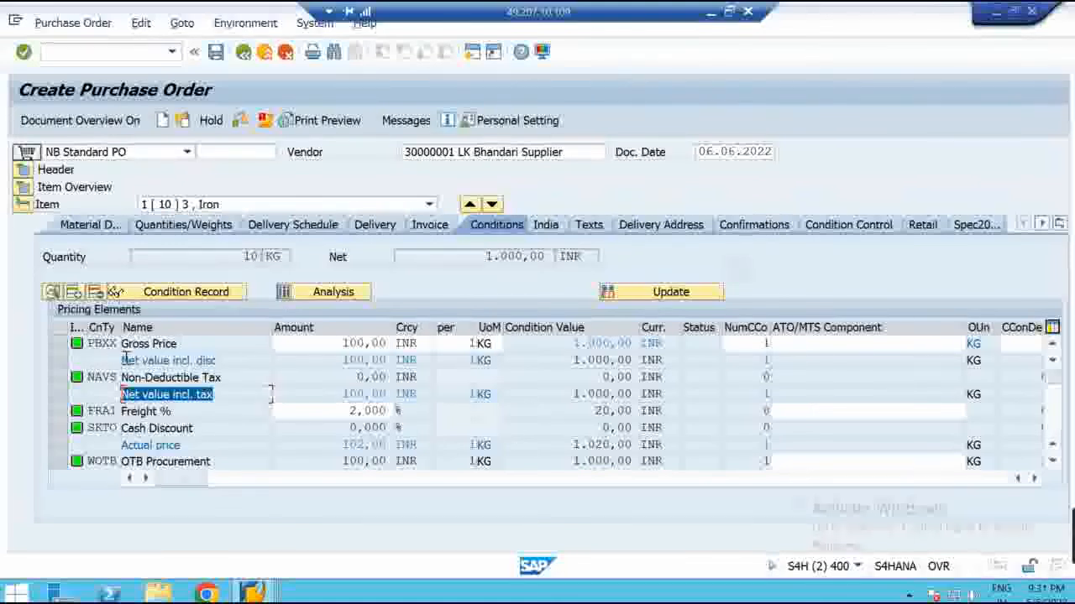
left_click_drag(240, 361, 117, 360)
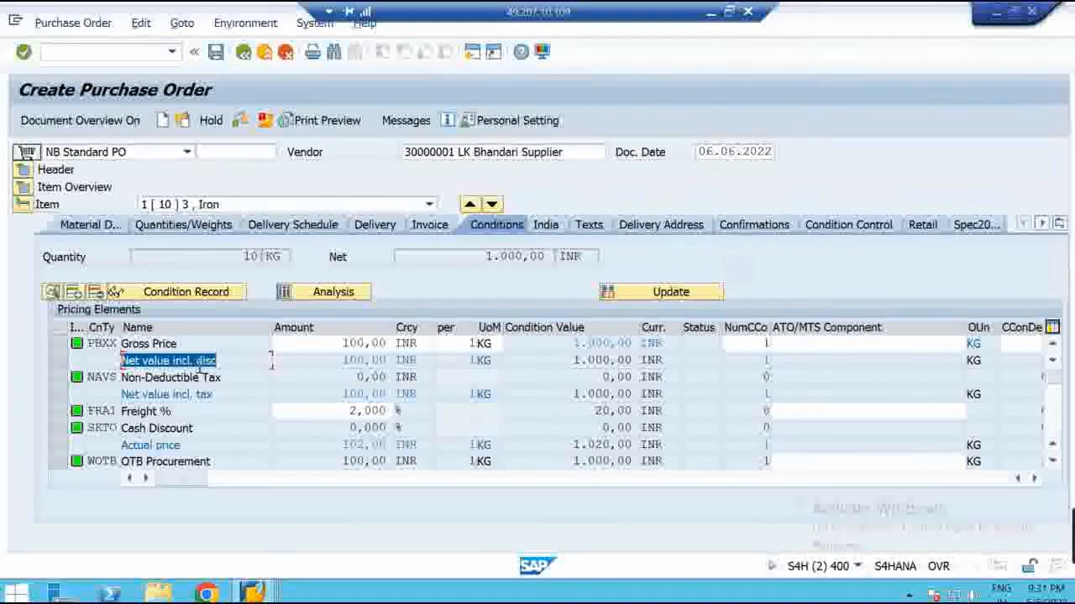
mouse_move(252, 593)
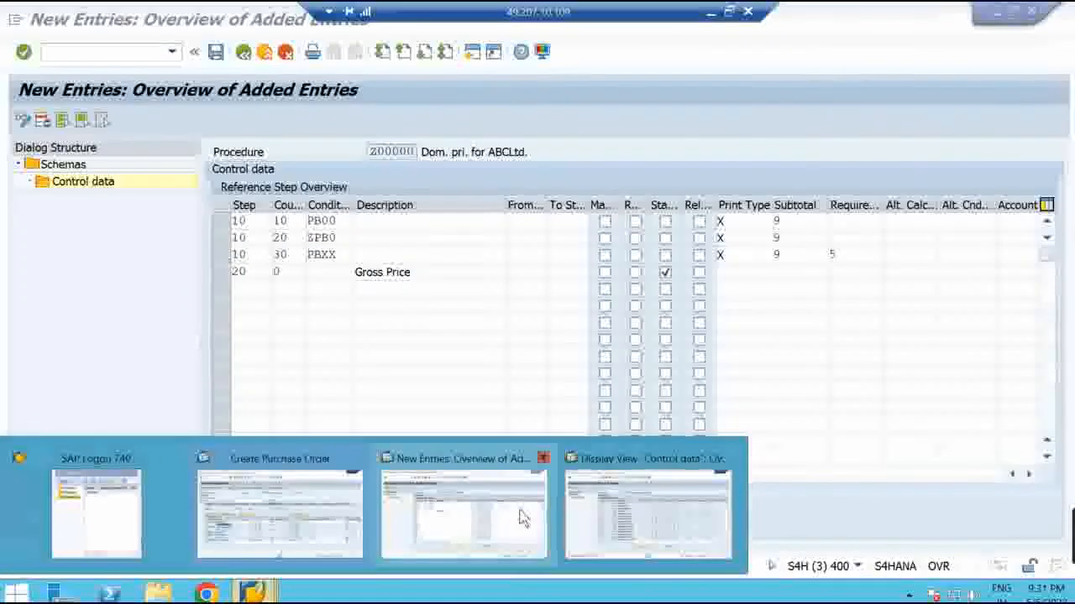
Make step 20 'Gross Price' run from step 10 to 10 with print type X
left_click(518, 512)
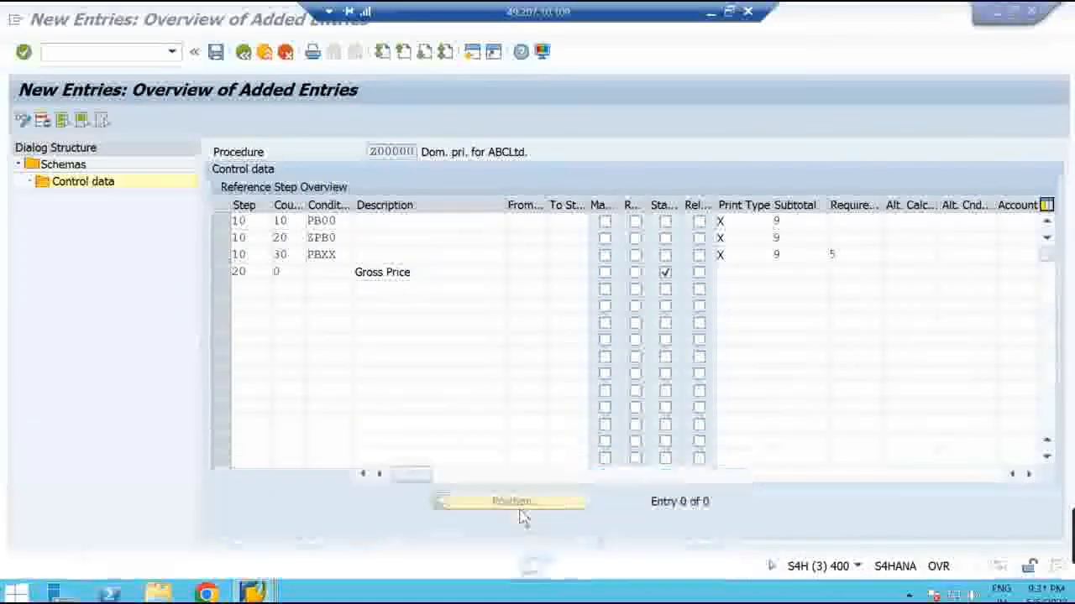
left_click(532, 271)
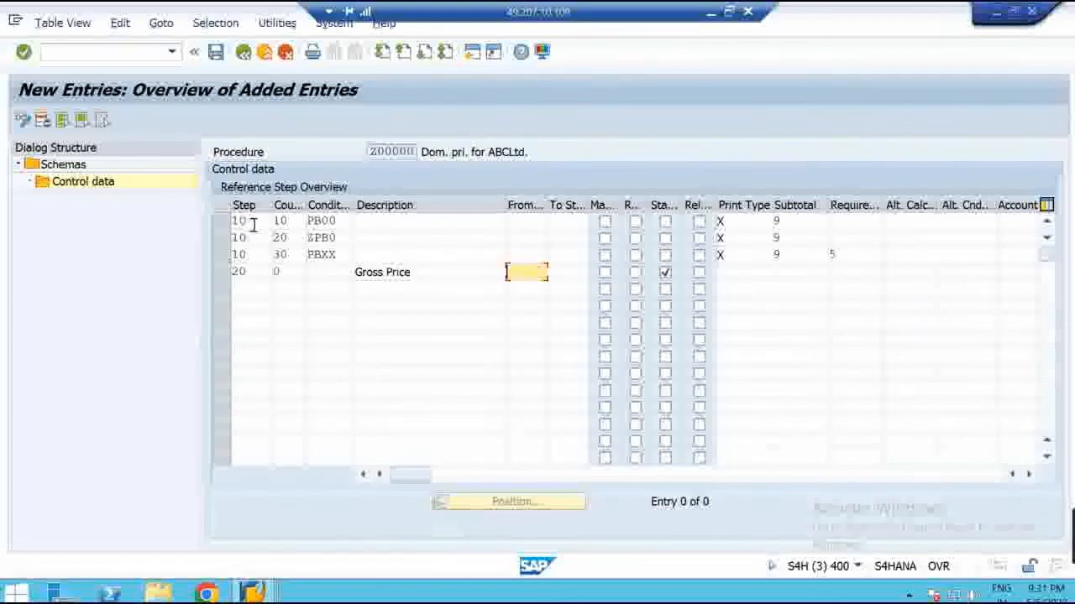
type("10")
key("Tab")
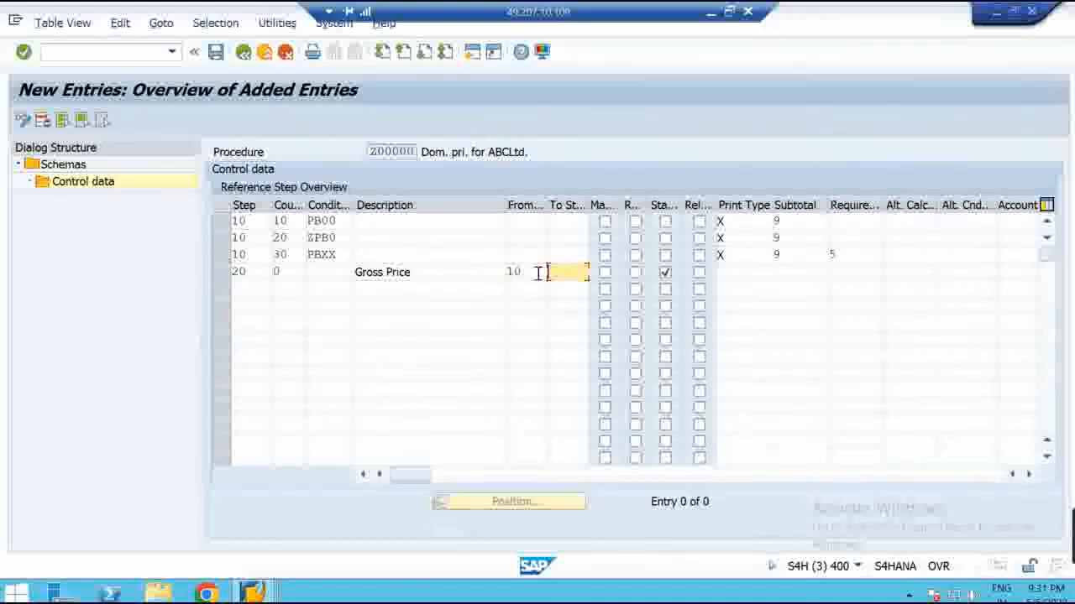
left_click(246, 220)
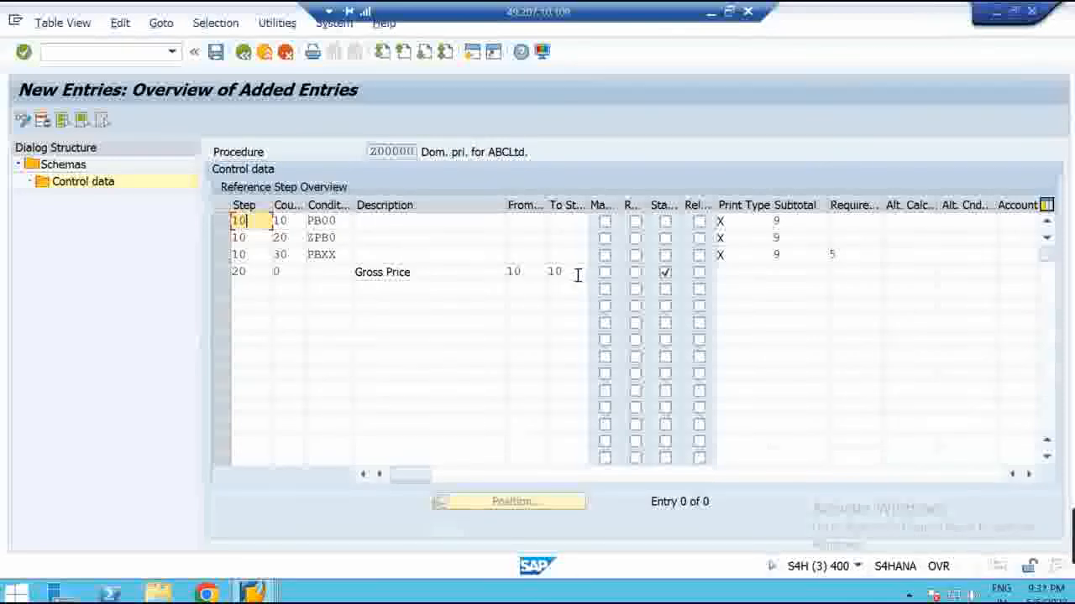
left_click(744, 269)
type("X")
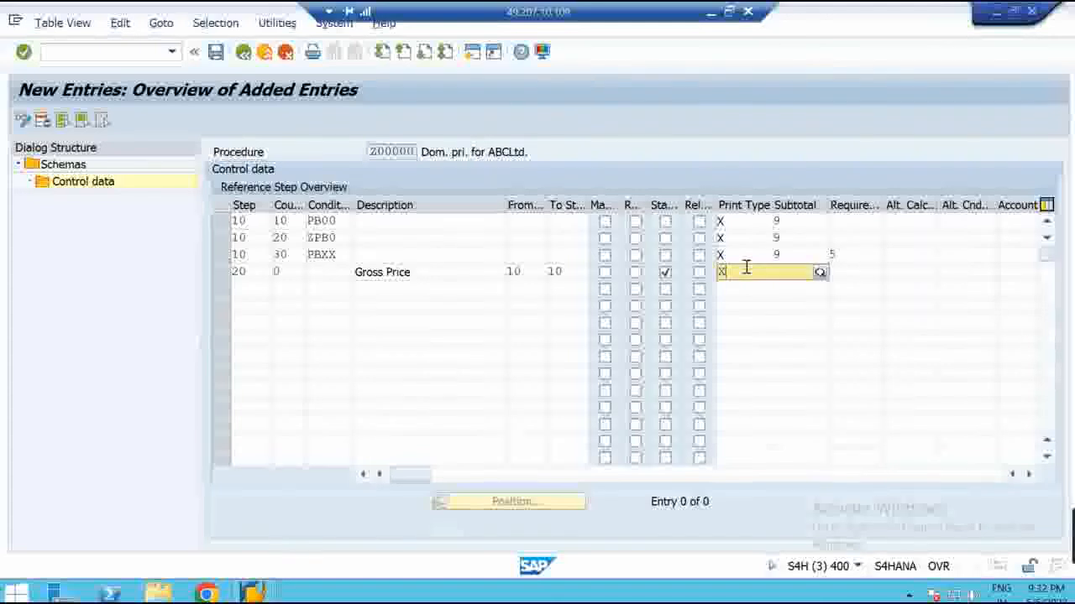
left_click(746, 304)
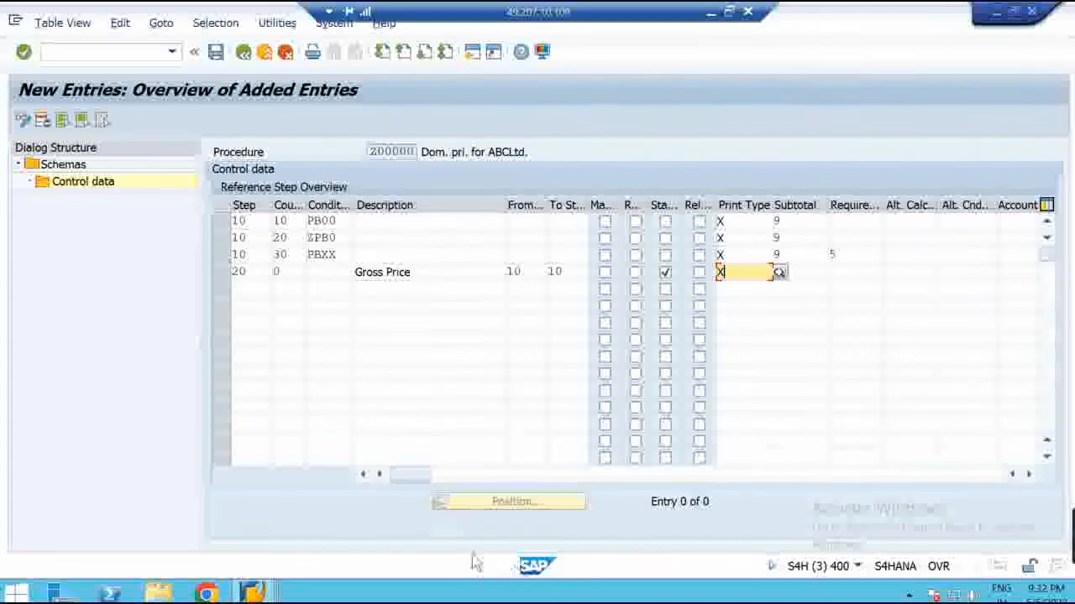
mouse_move(258, 592)
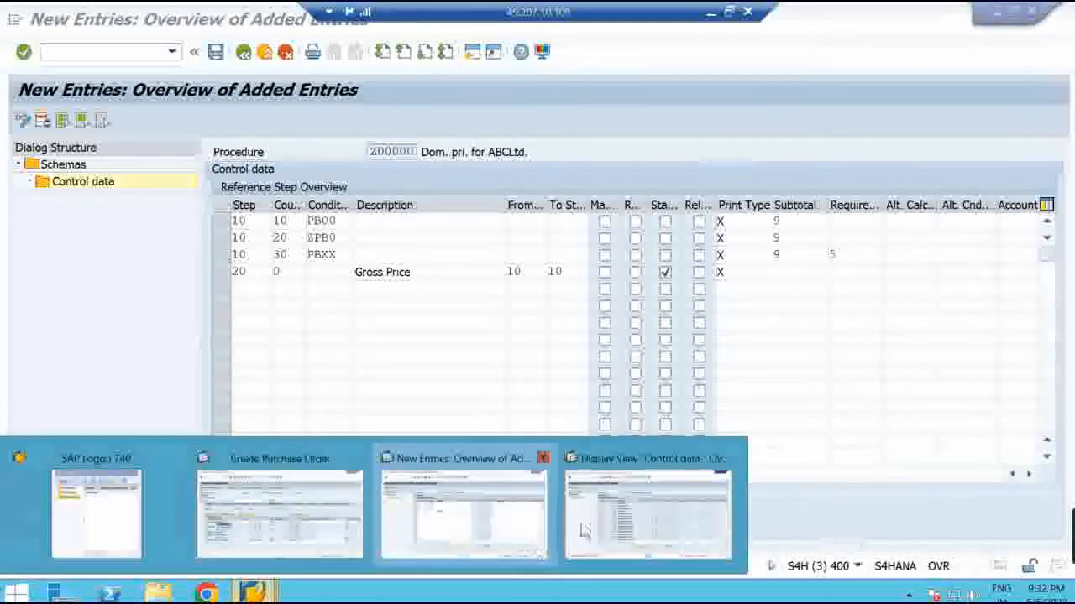
mouse_move(587, 528)
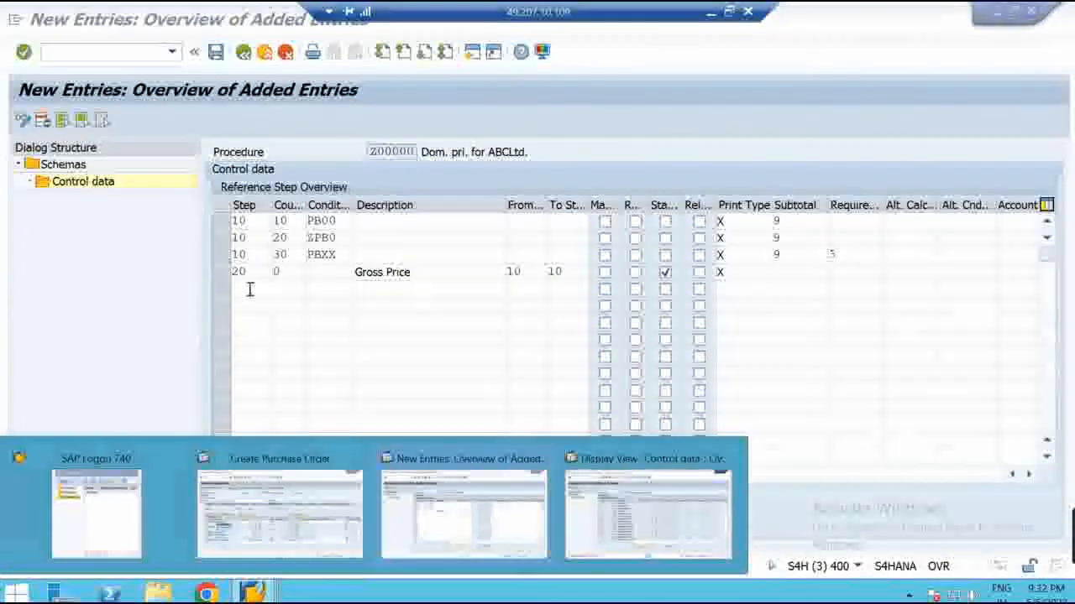
left_click(250, 288)
Add step 30 rows with discounts RA00 (counter 10) and RB00 (counter 20)
type("30")
left_click(286, 288)
type("10")
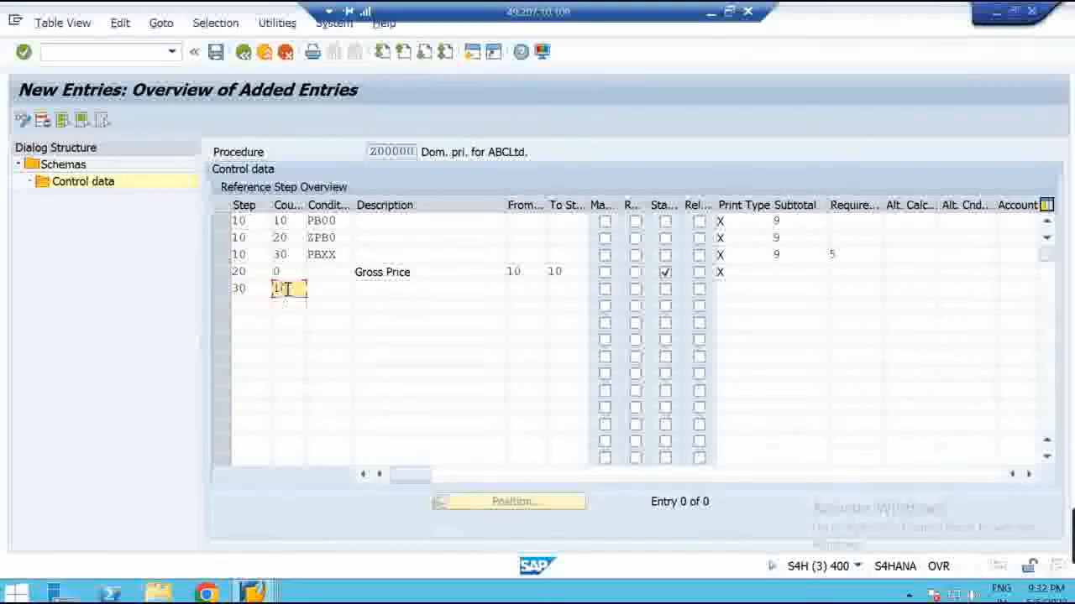
left_click(345, 288)
type("F")
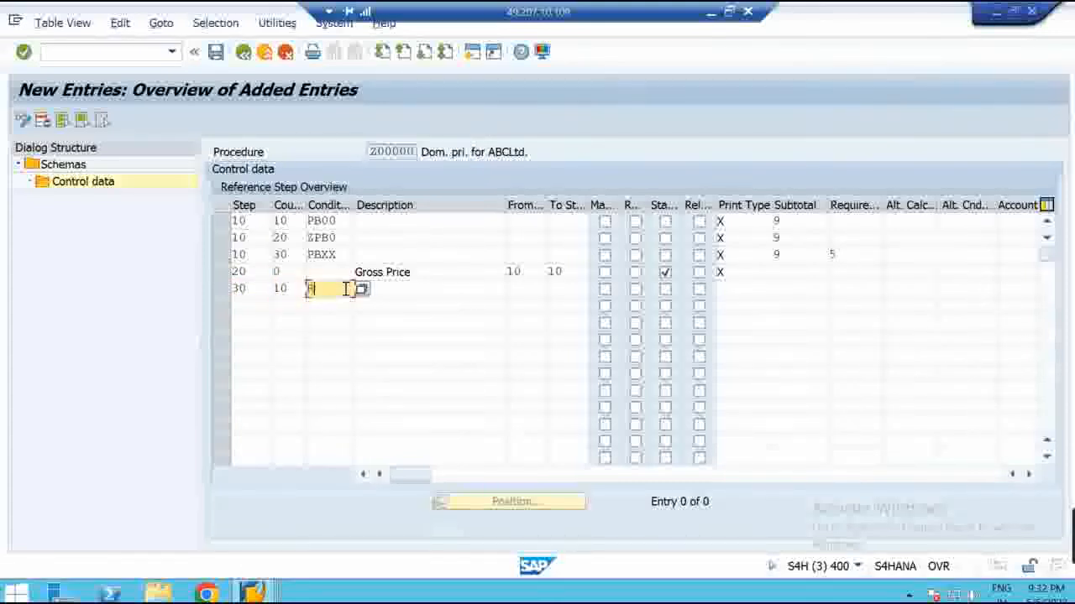
type("A00")
left_click(241, 305)
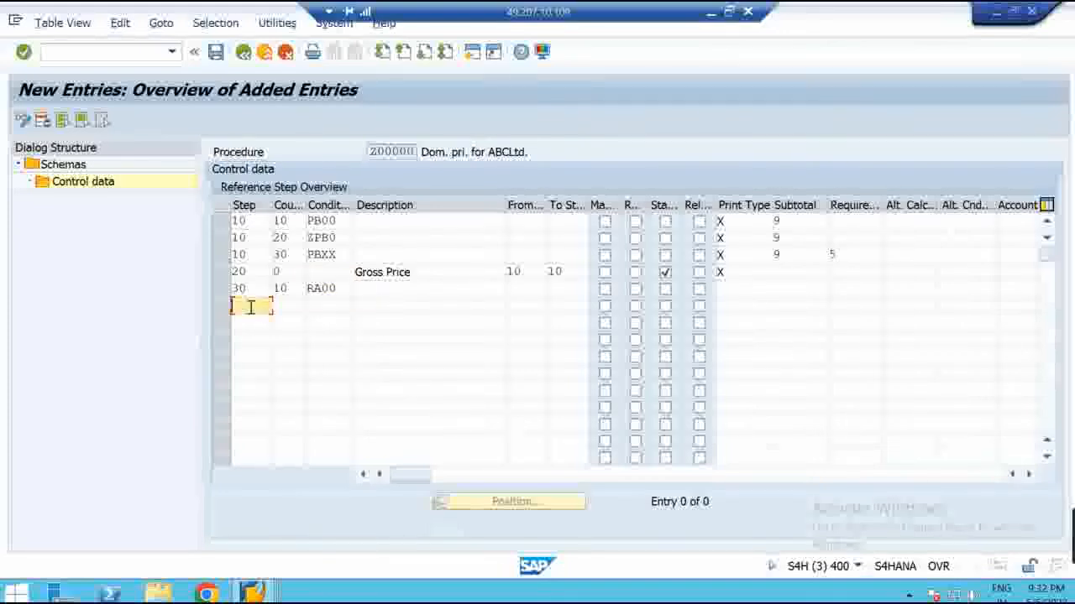
type("30")
left_click(286, 305)
type("20")
key("Tab")
type("RB00")
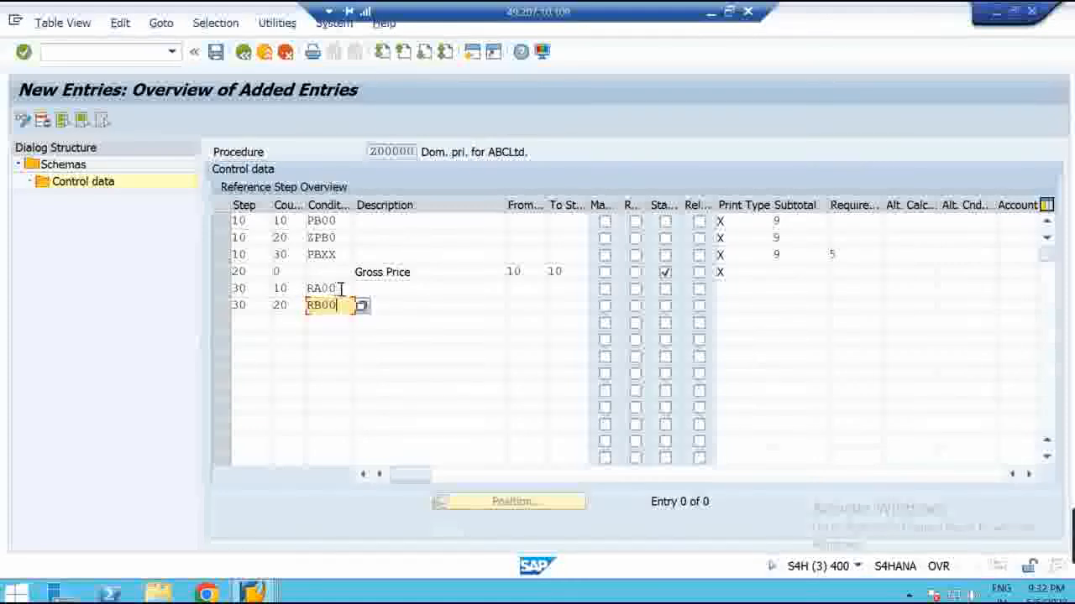
Review the RA00, PB00, ZPB0, PBXX and Gross Price entries
left_click(338, 288)
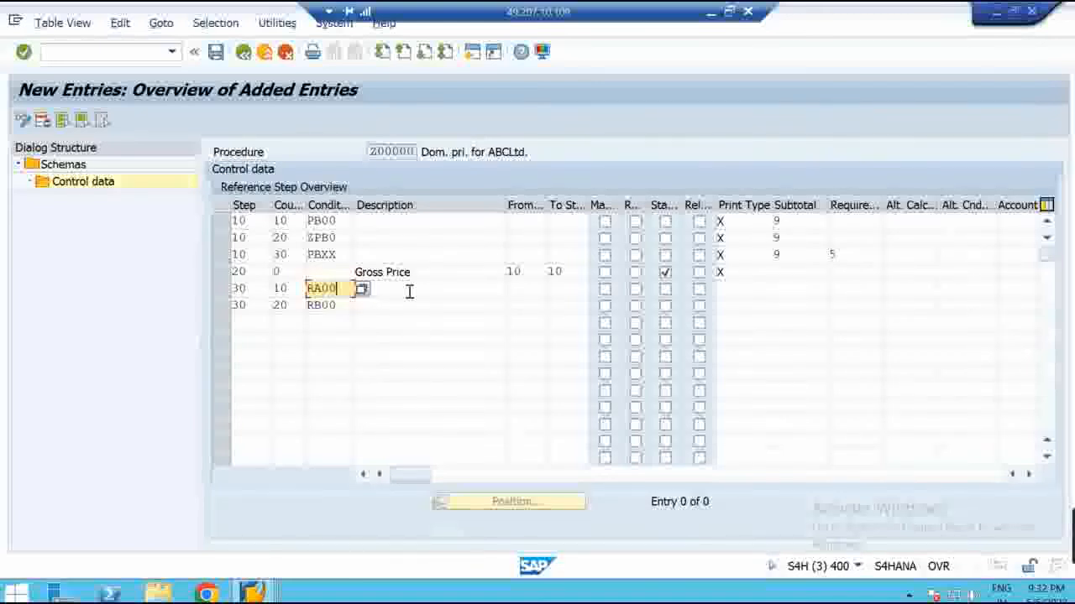
left_click(339, 221)
double_click(336, 238)
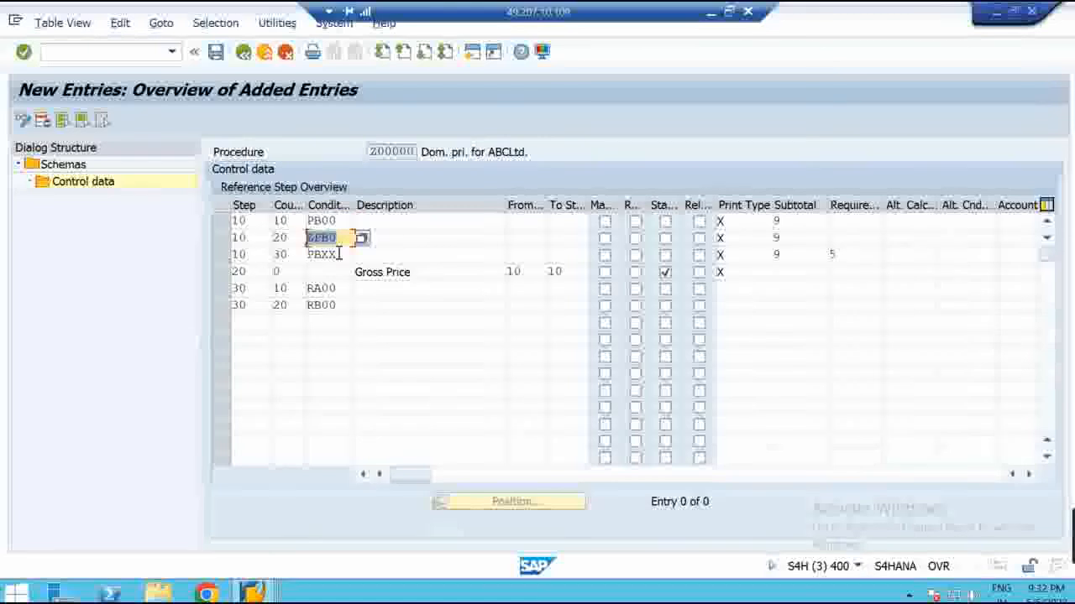
double_click(334, 255)
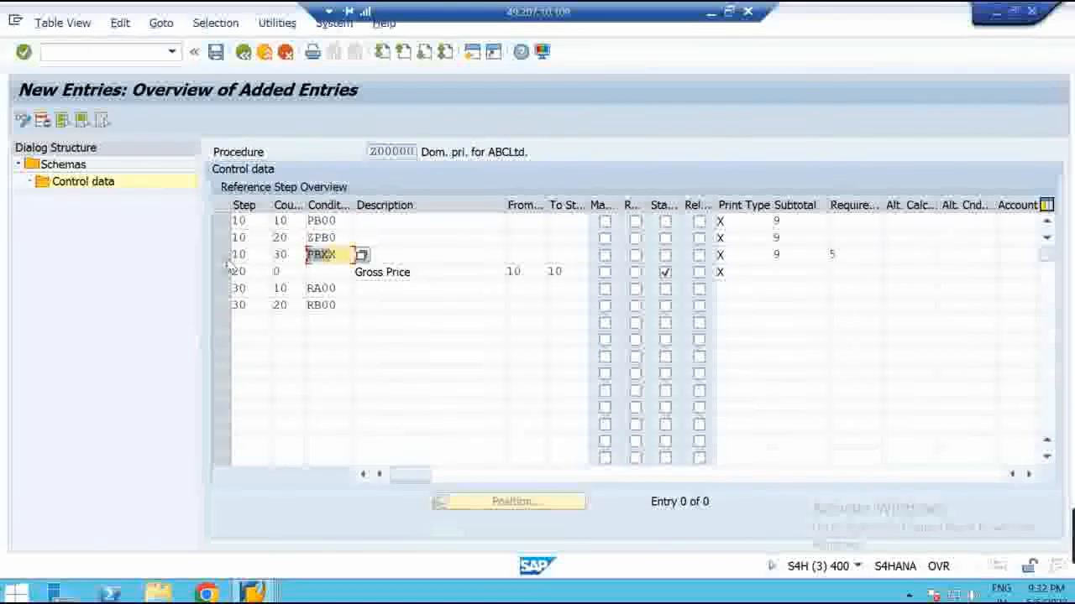
left_click(429, 254)
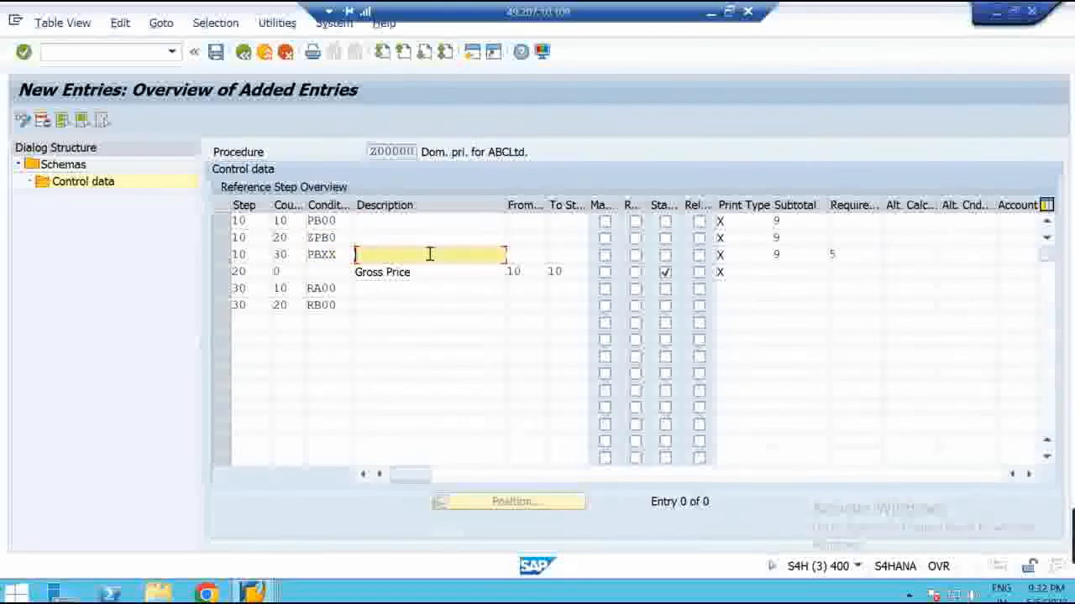
double_click(329, 221)
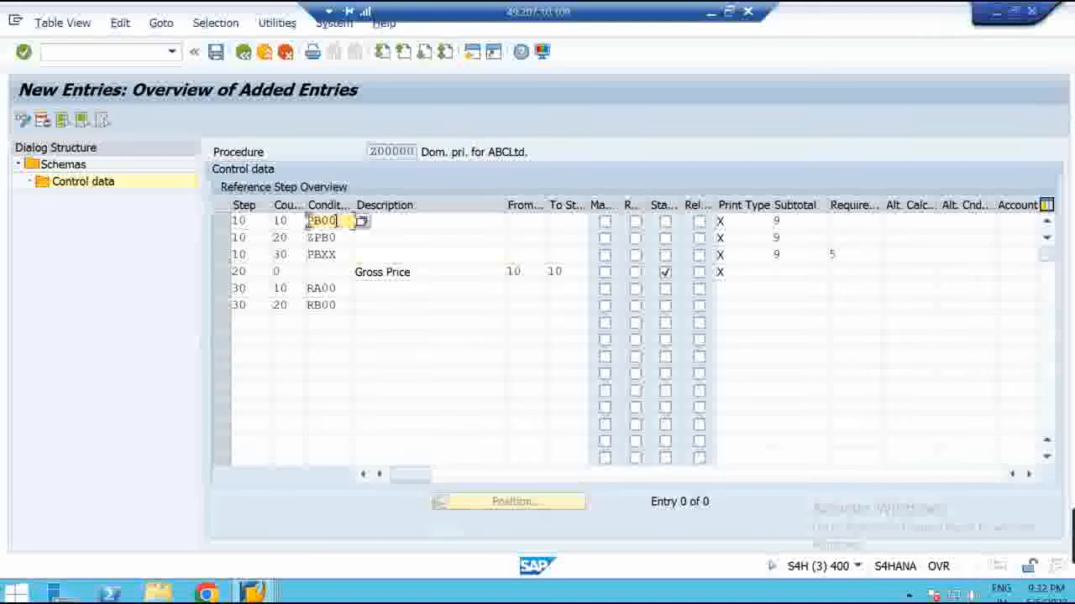
double_click(336, 239)
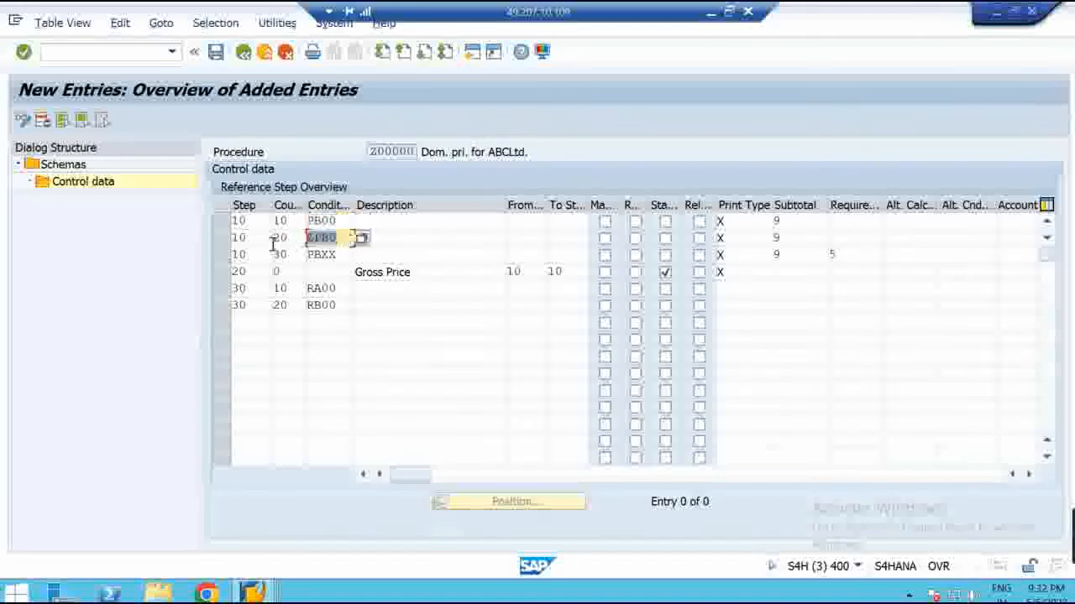
double_click(341, 256)
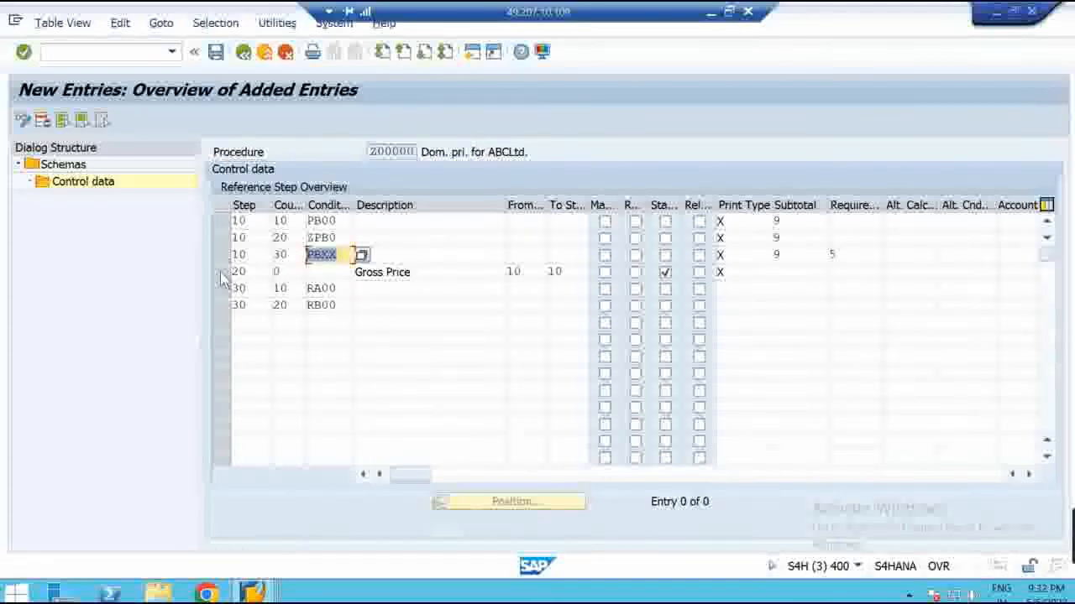
left_click(439, 272)
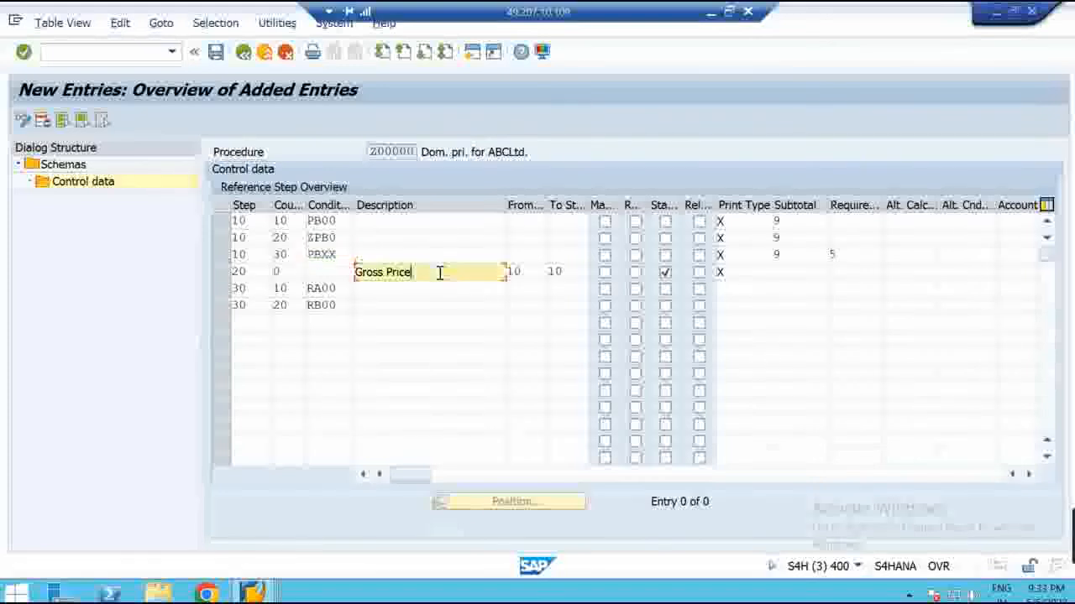
Set RA00 and RB00 to calculate from step 20, and begin step 40 with counter 0
left_click(532, 292)
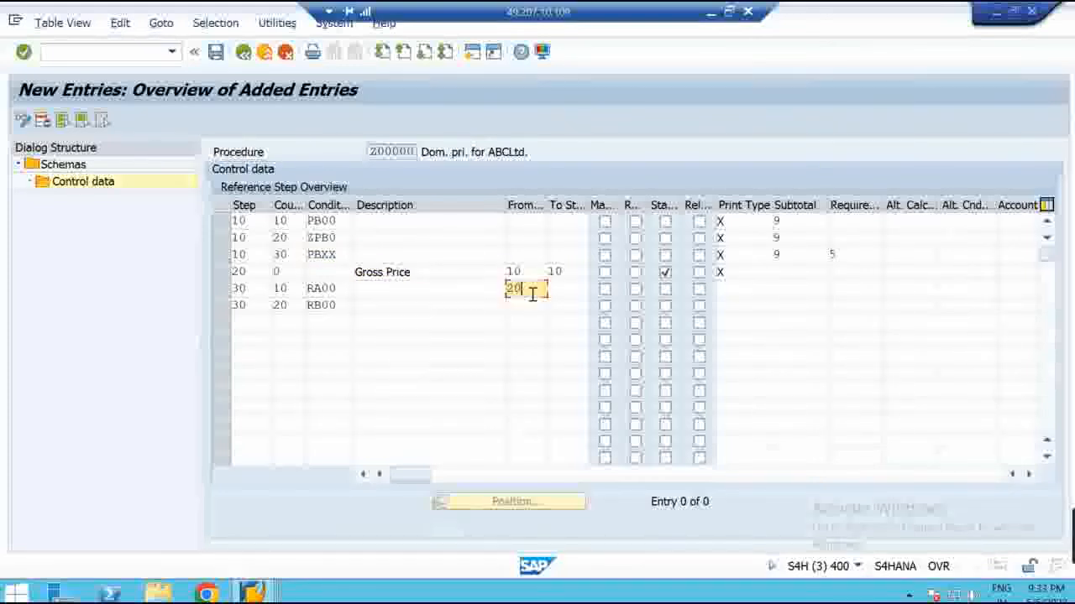
type("20")
left_click(533, 307)
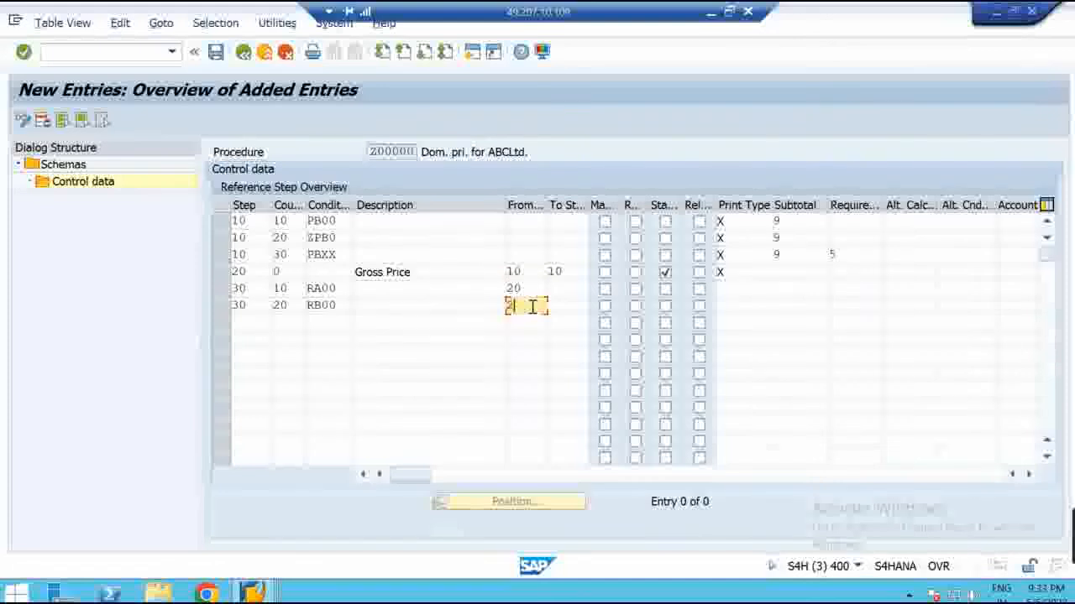
type("20")
left_click(259, 325)
type("40")
left_click(288, 324)
type("0")
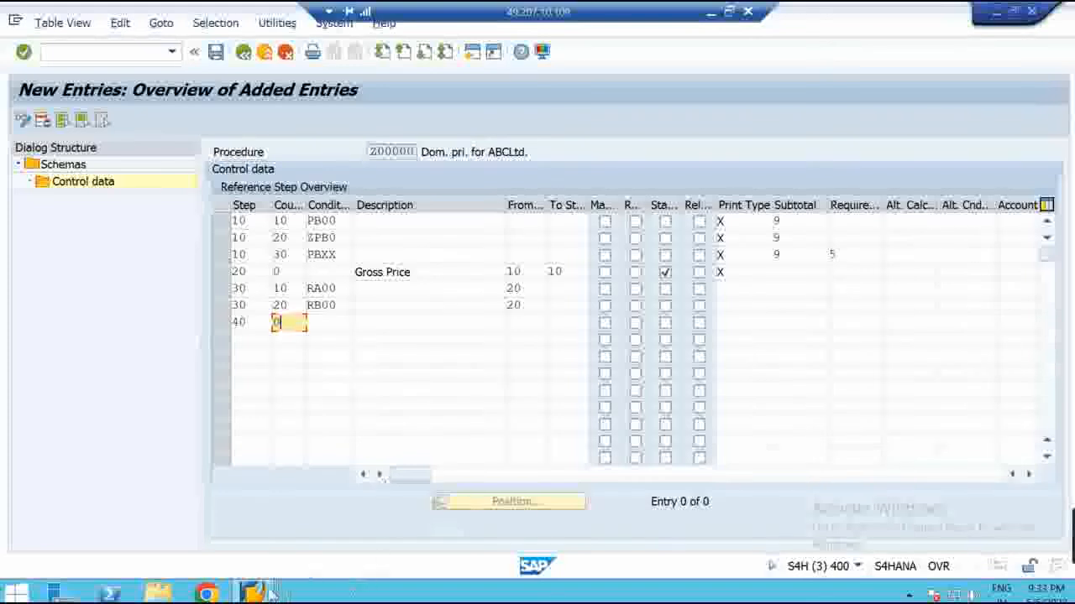
left_click(252, 592)
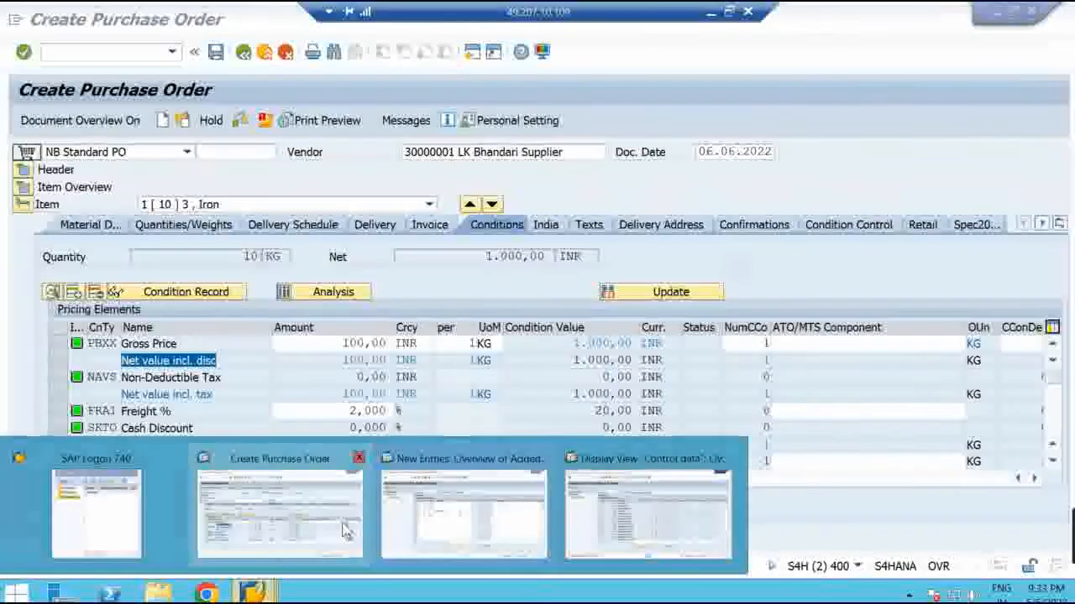
Copy 'Net value incl. disc' from the purchase order into step 40's description
left_click(319, 516)
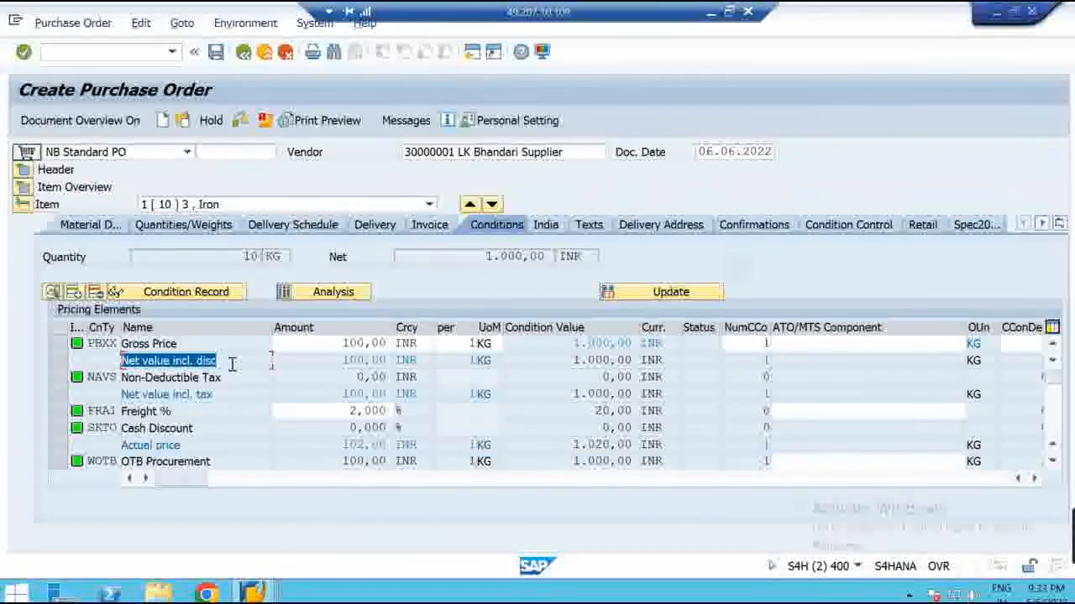
left_click(232, 365)
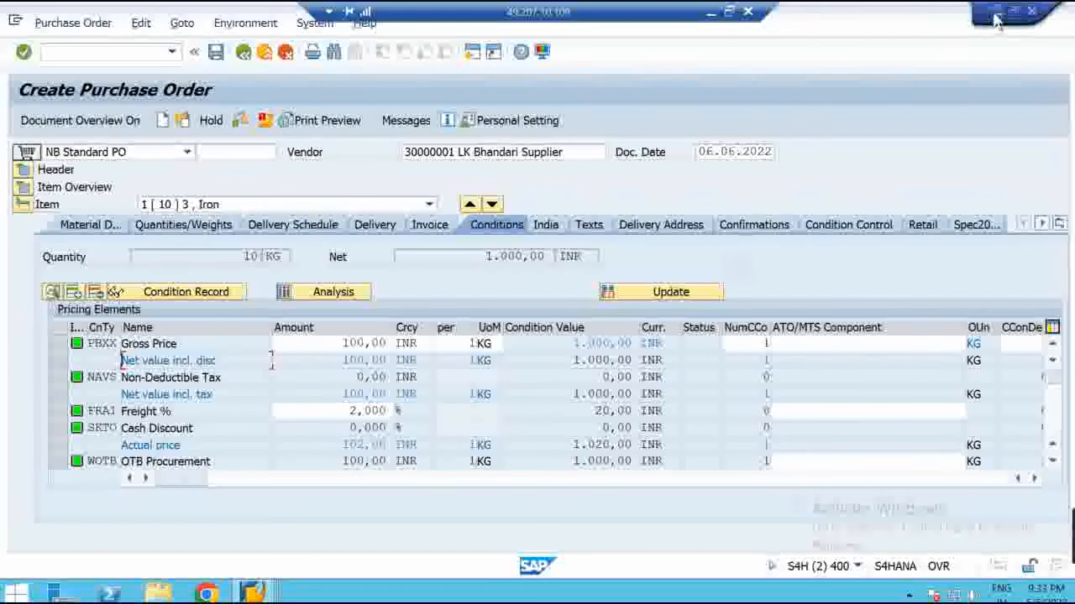
key("alt+Tab")
left_click(393, 321)
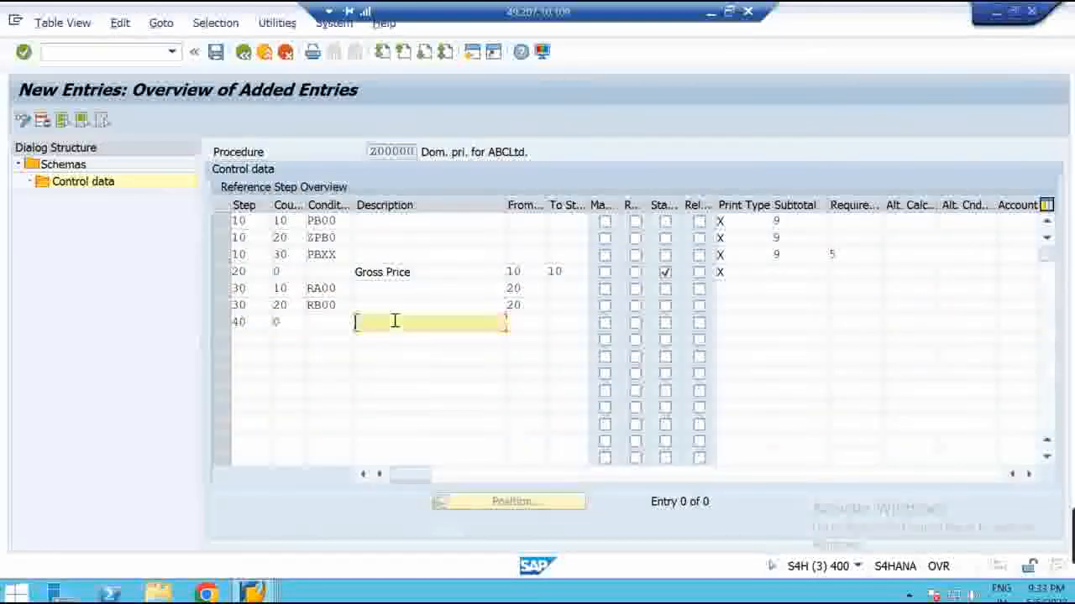
type("Net value incl. disc")
Make step 40 run from 20 to 30, statistical, with item-level print type X
left_click(527, 324)
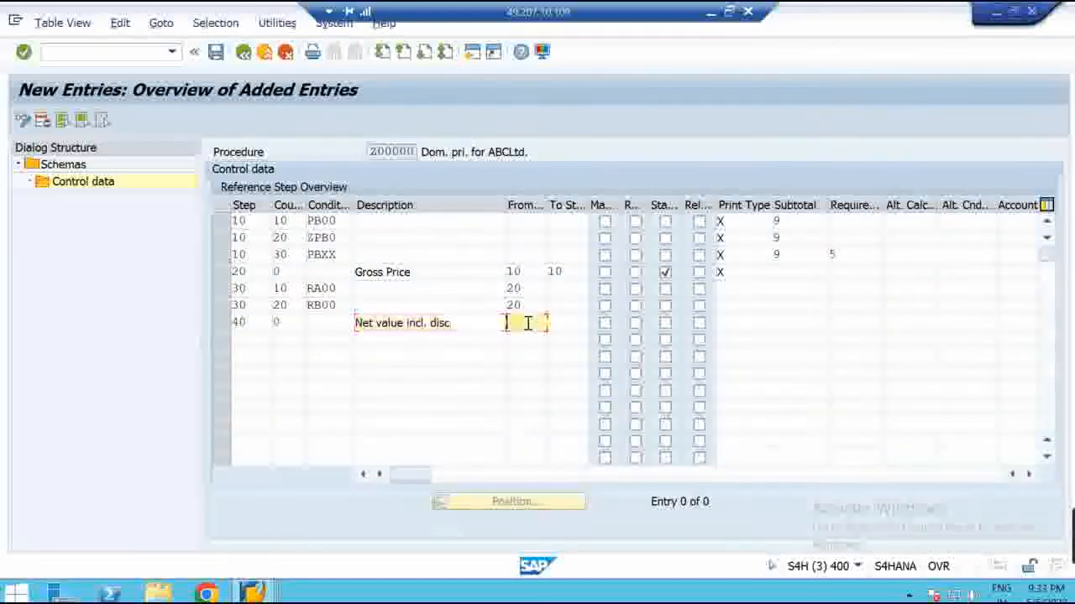
type("20")
key("Tab")
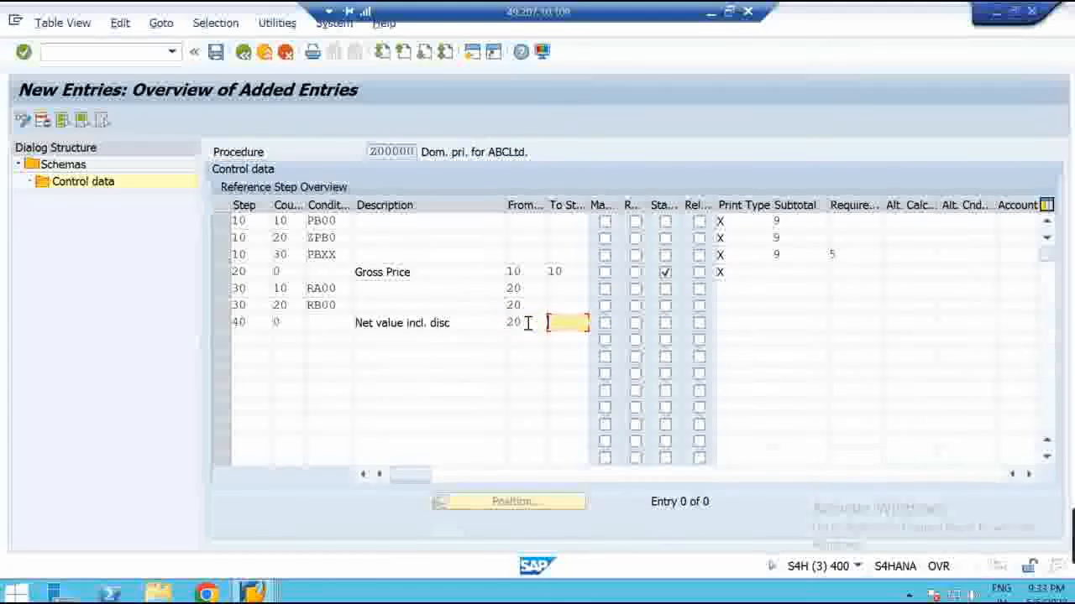
type("30")
left_click(664, 324)
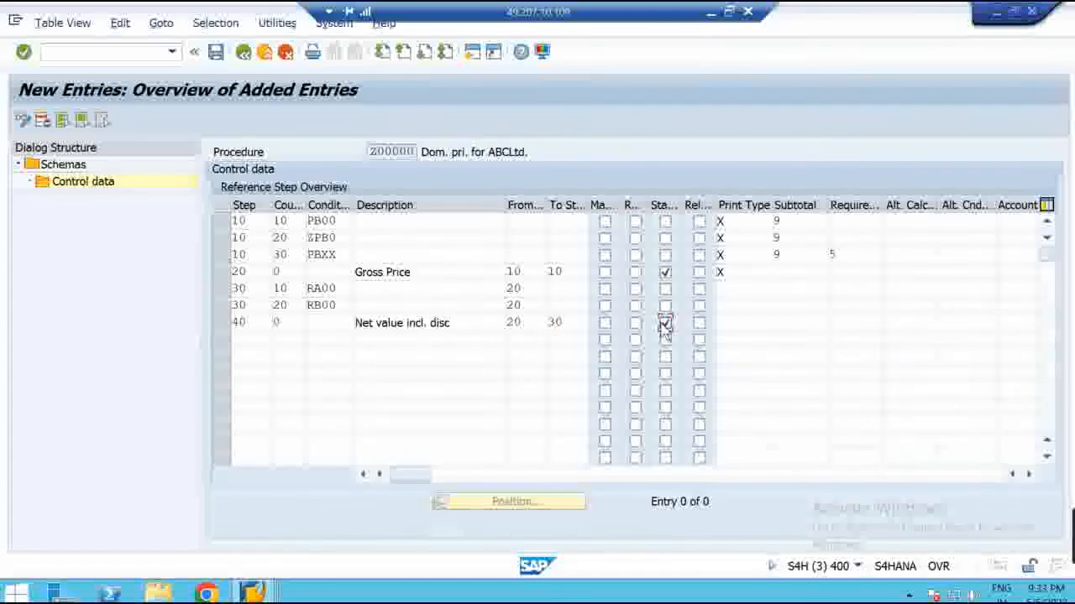
left_click(731, 327)
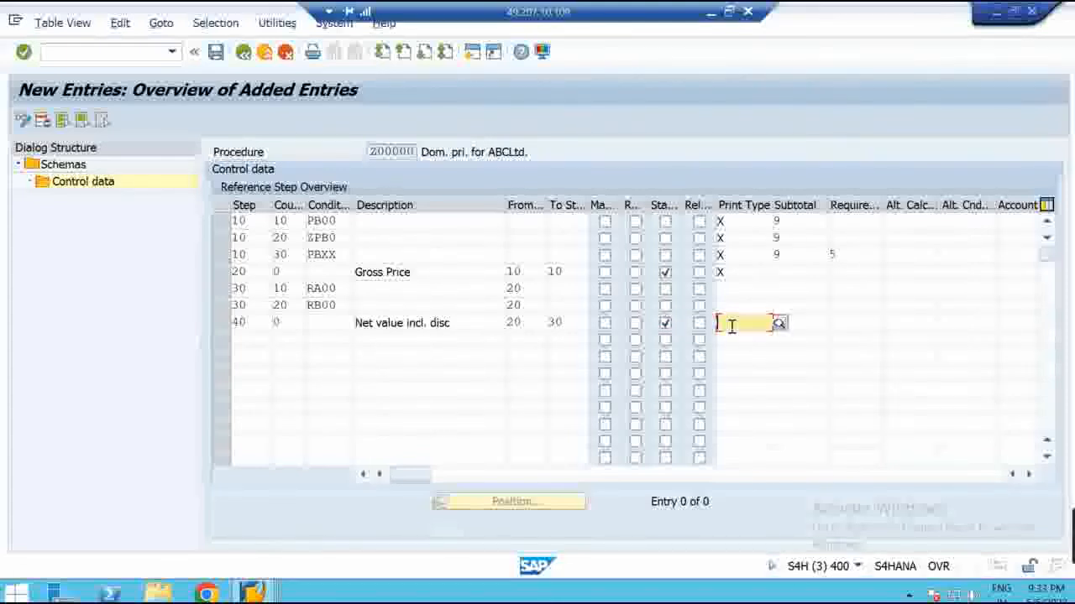
type("X")
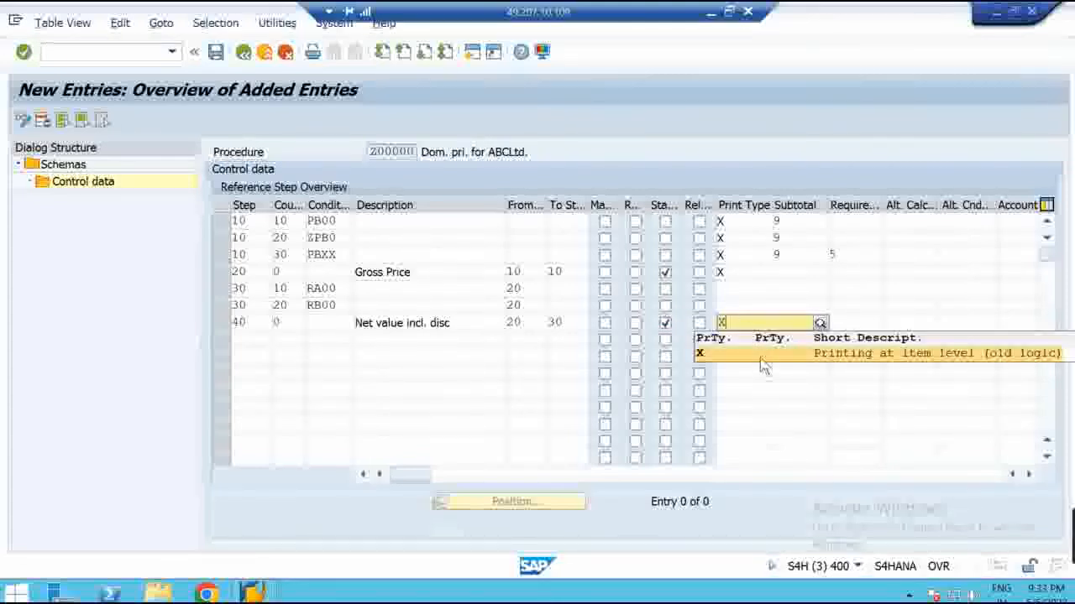
left_click(760, 356)
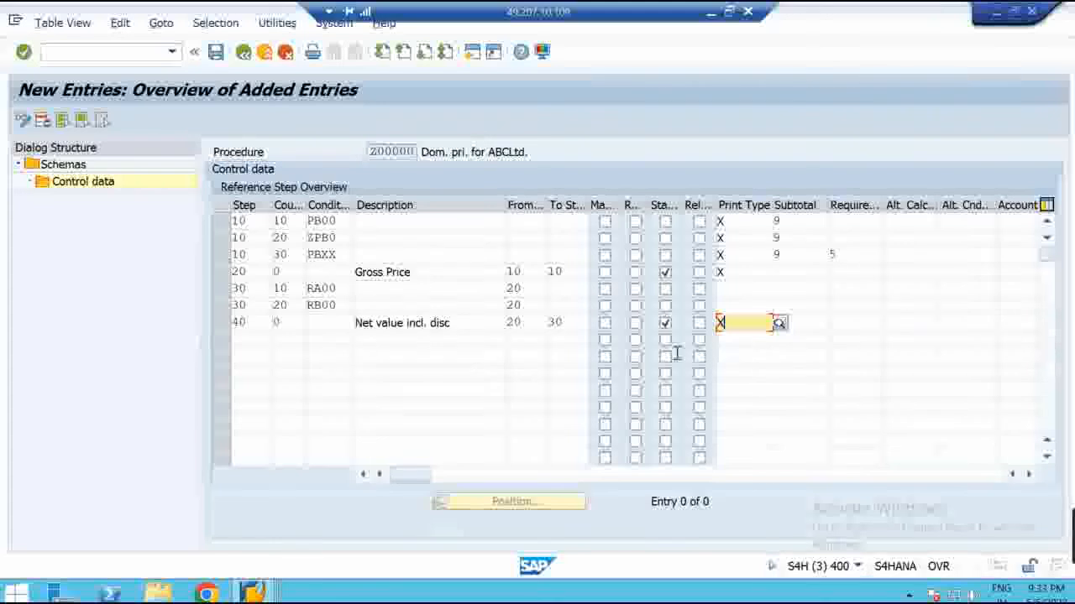
Fill in step 50 counter 10, then add row 50/20 with freight condition FRB1
left_click(259, 340)
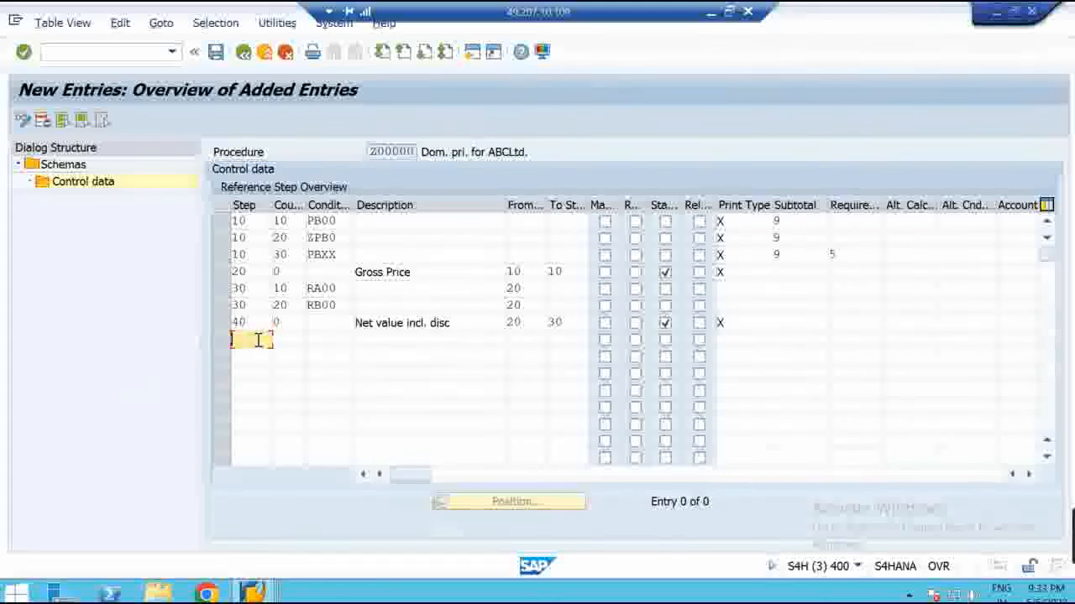
type("50")
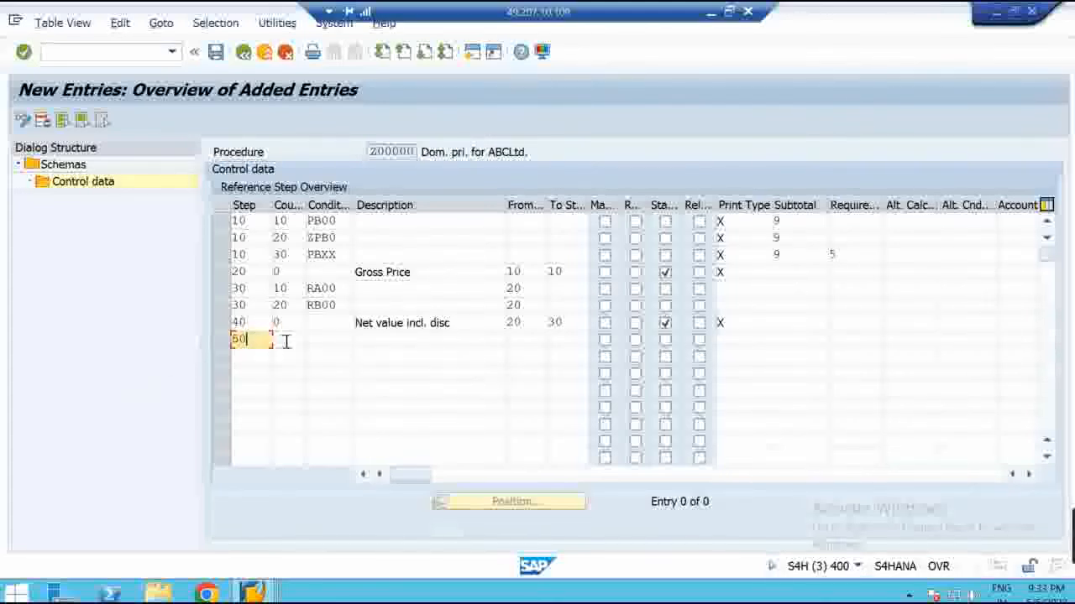
left_click(286, 340)
type("10")
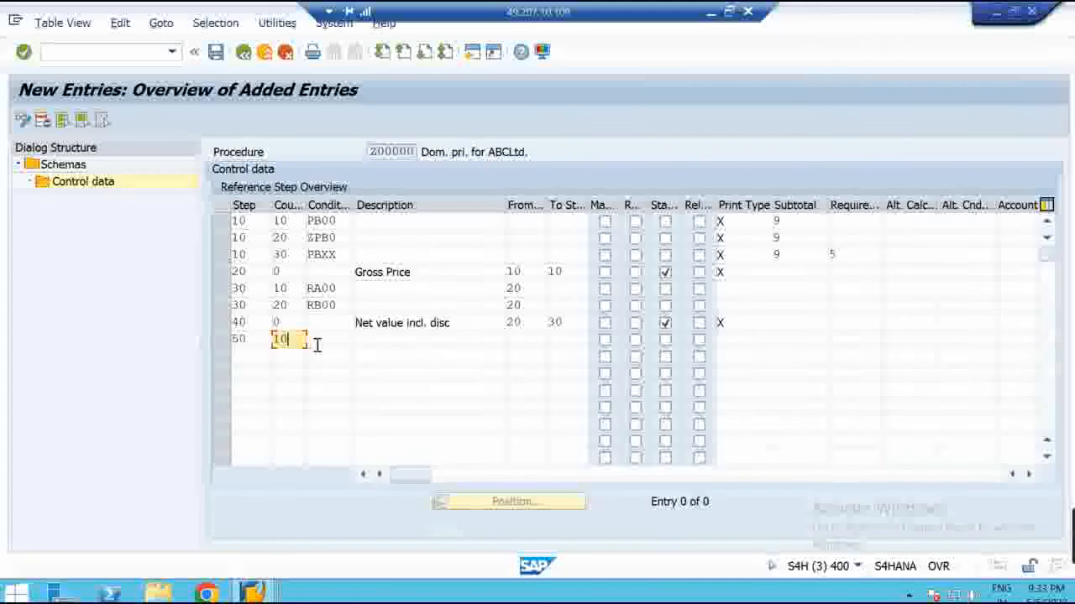
left_click(318, 340)
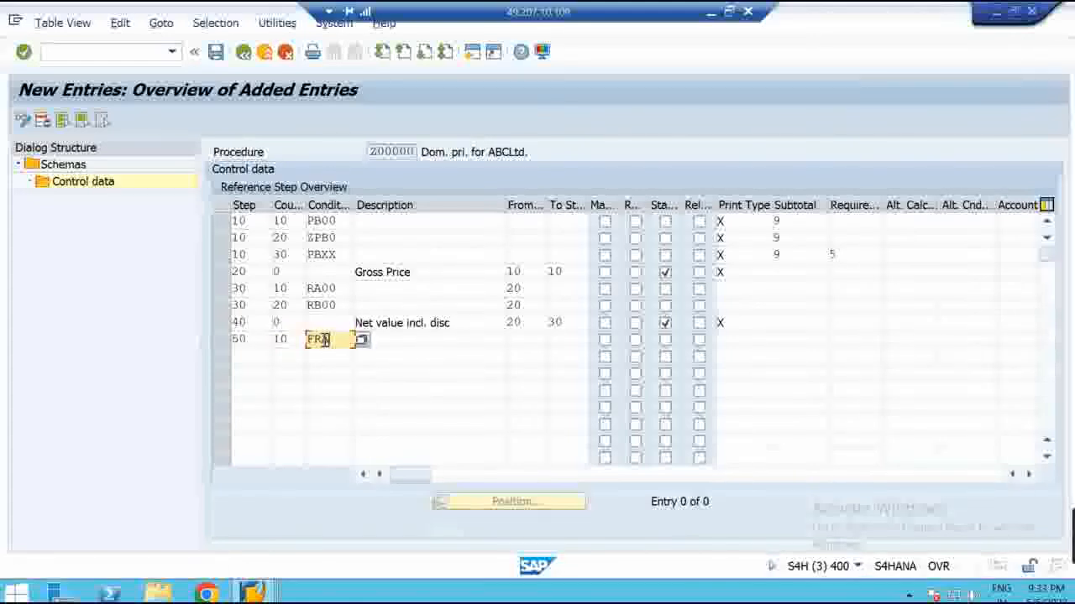
left_click(250, 357)
type("50")
key("Tab")
type("20")
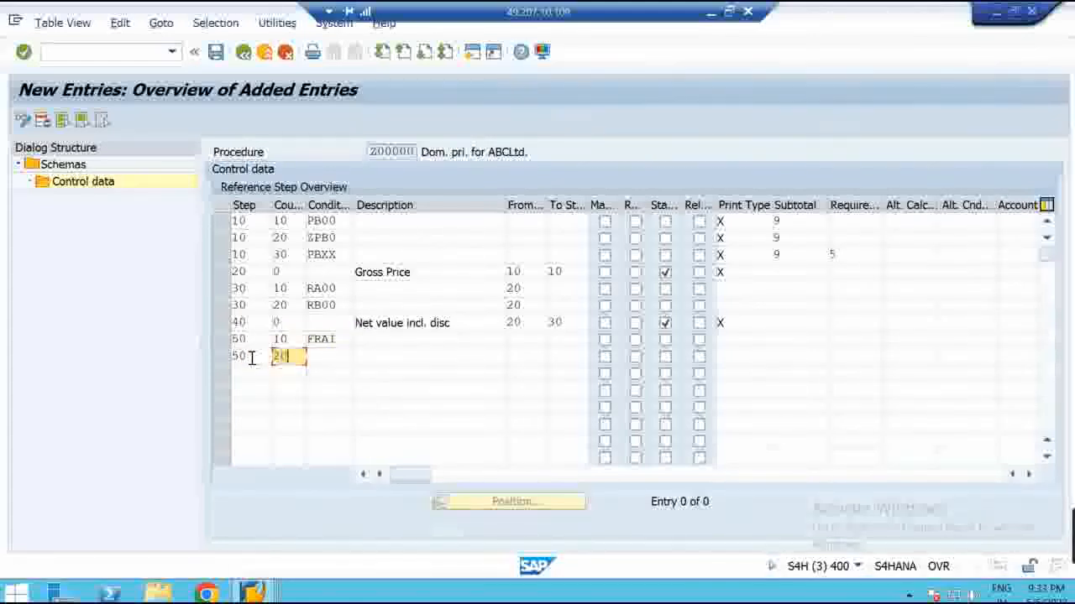
key("Tab")
type("FRB1")
key("Tab")
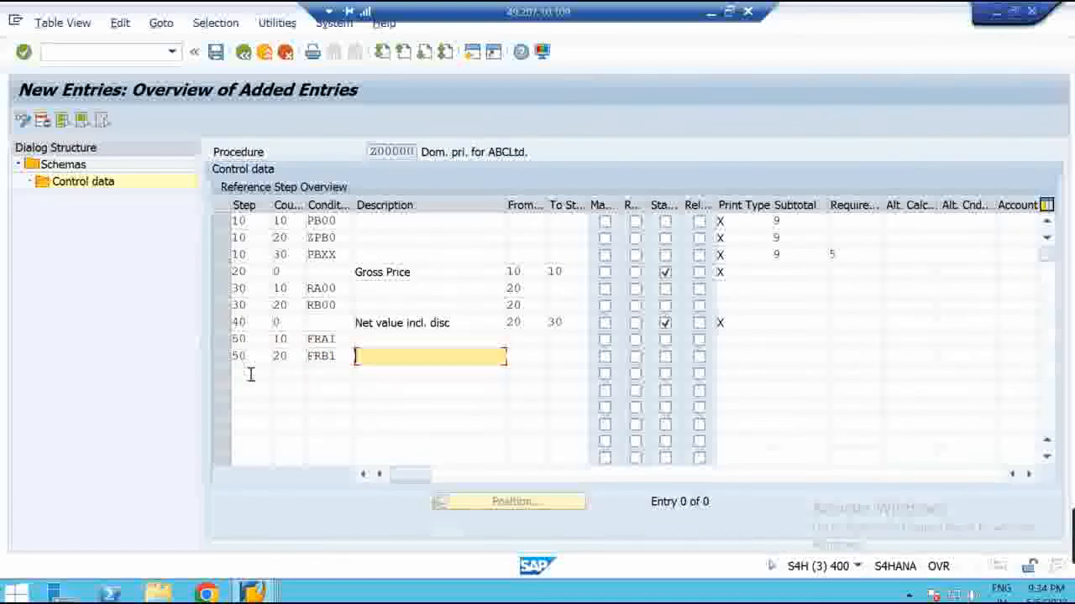
Add row 50/30 with freight condition FRC1
left_click(250, 374)
type("50")
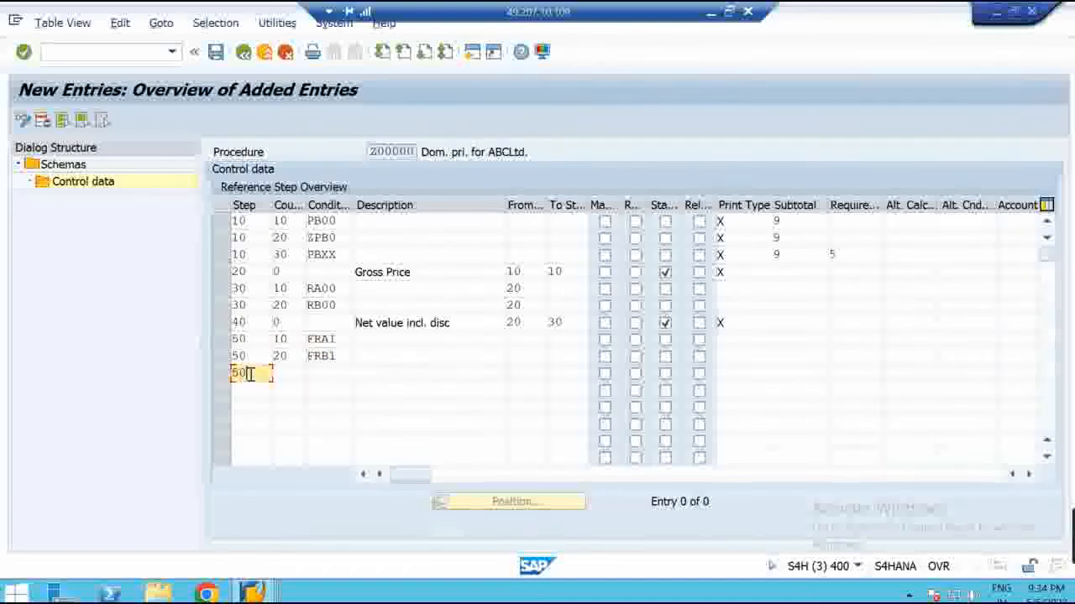
key("Tab")
type("30")
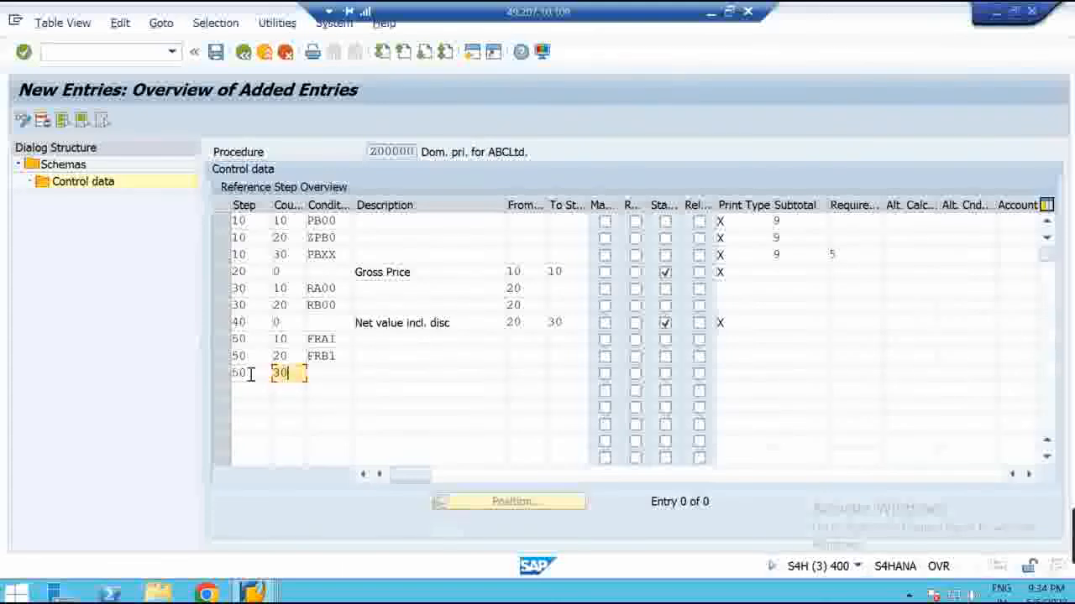
key("Tab")
type("FRC1")
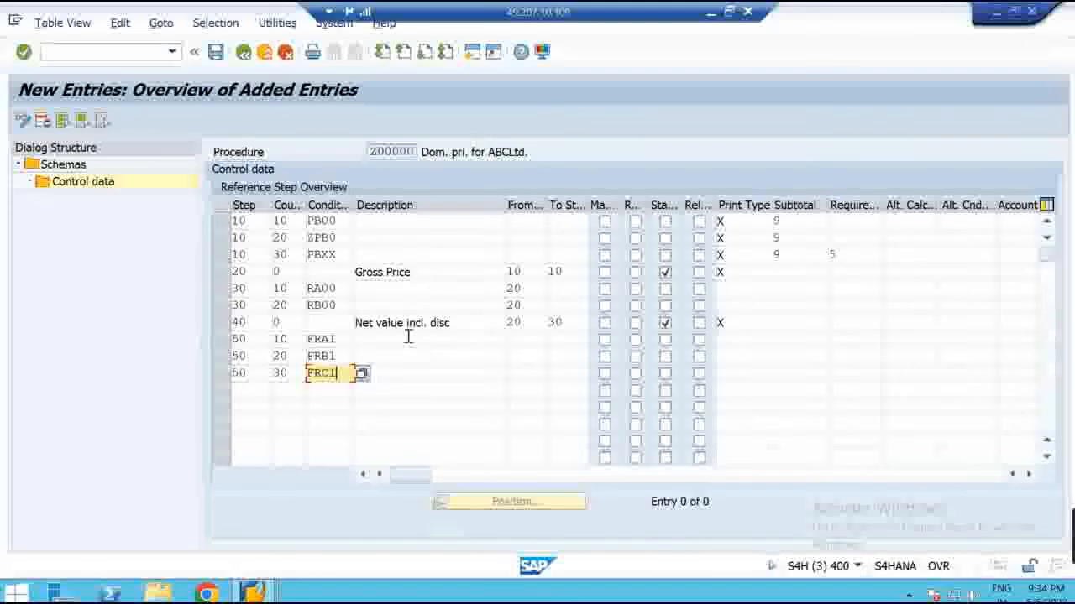
Set the From step to 40 for FRA1, FRB1 and FRC1
double_click(324, 341)
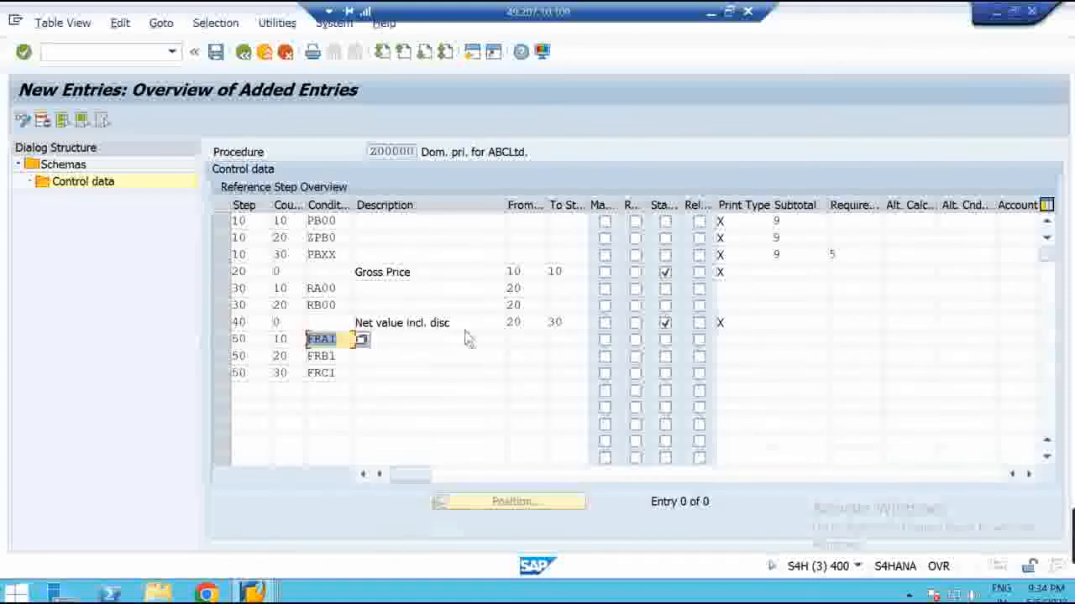
left_click(519, 344)
type("30")
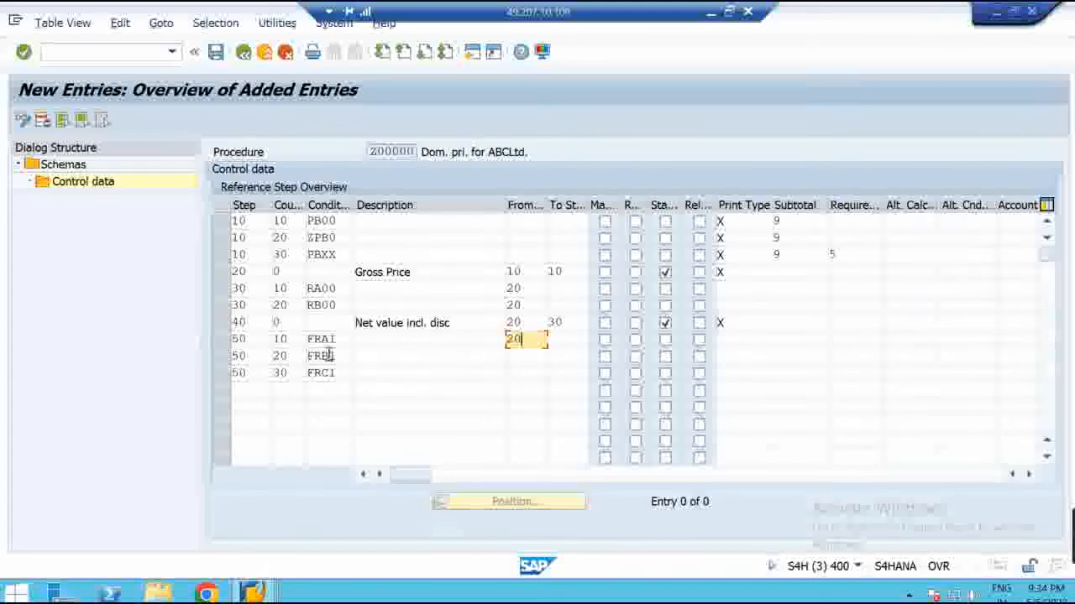
left_click(521, 358)
type("40")
left_click(520, 375)
type("40")
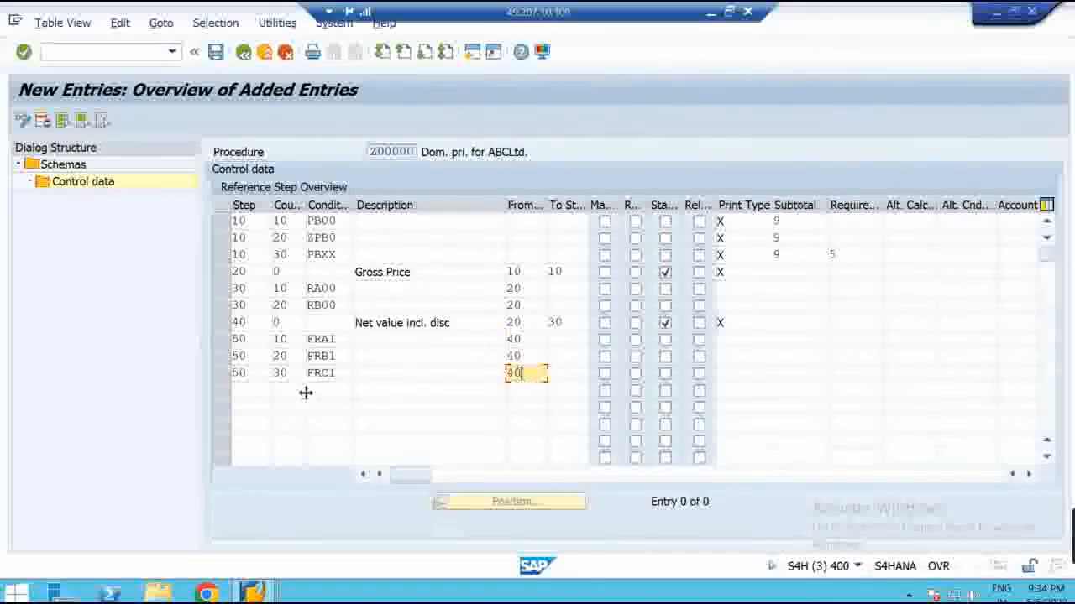
left_click(259, 391)
Add step 60 'Final Value', counter 0, from 40 to 50, and mark FRB1 required
type("60")
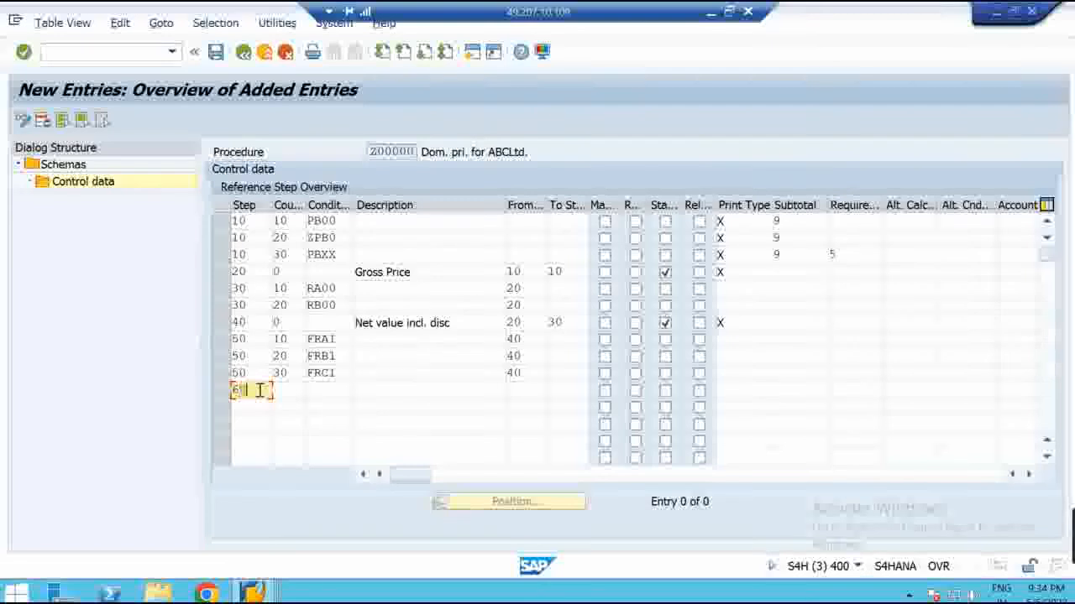
key("Tab")
type("0")
key("Tab")
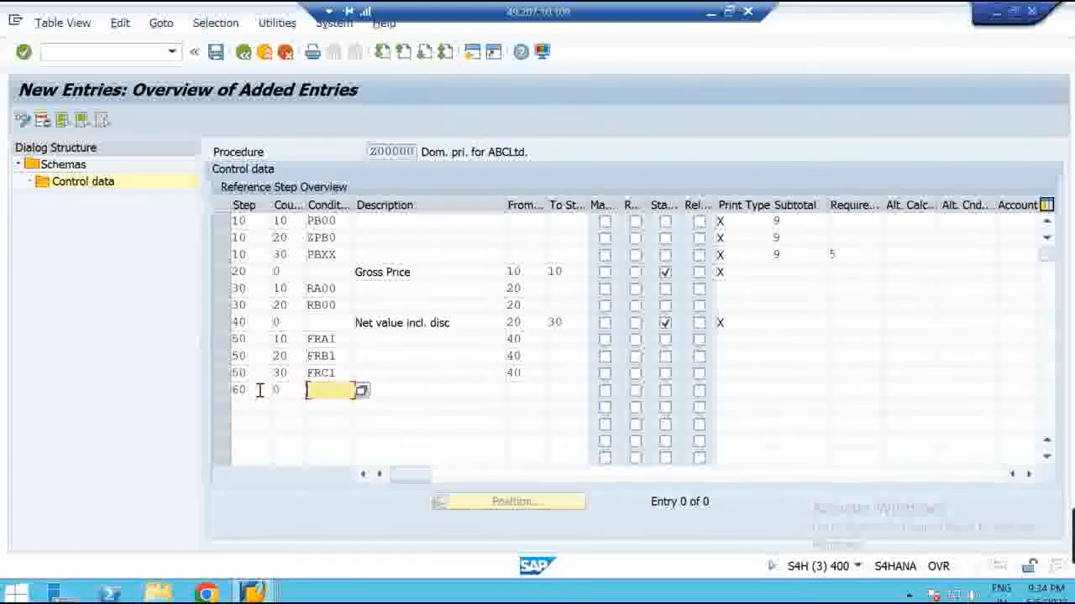
key("Tab")
type("Final Value")
left_click(537, 391)
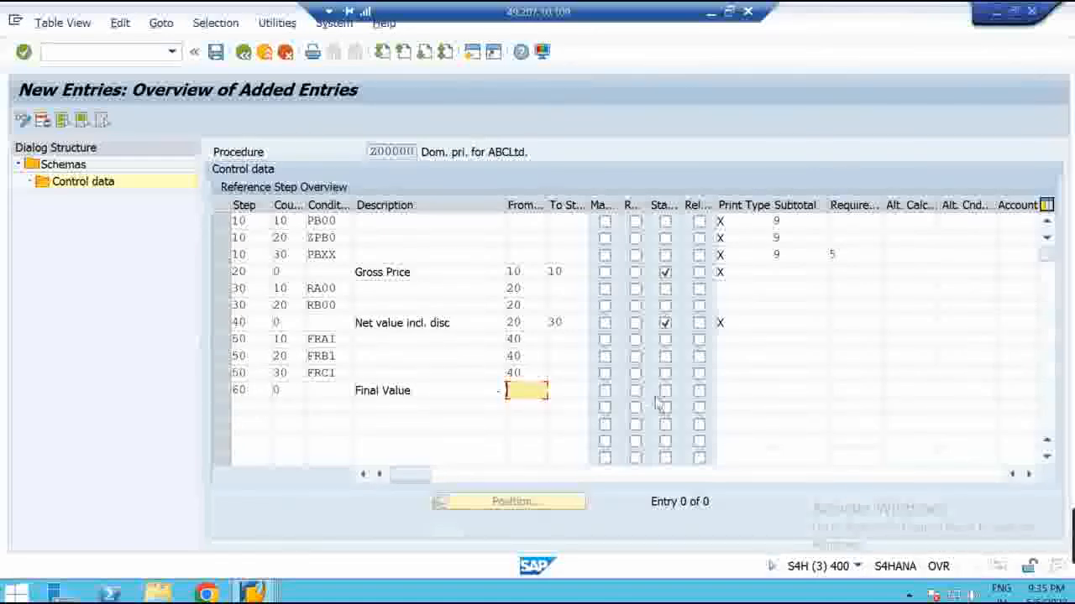
type("40")
key("Tab")
type("50")
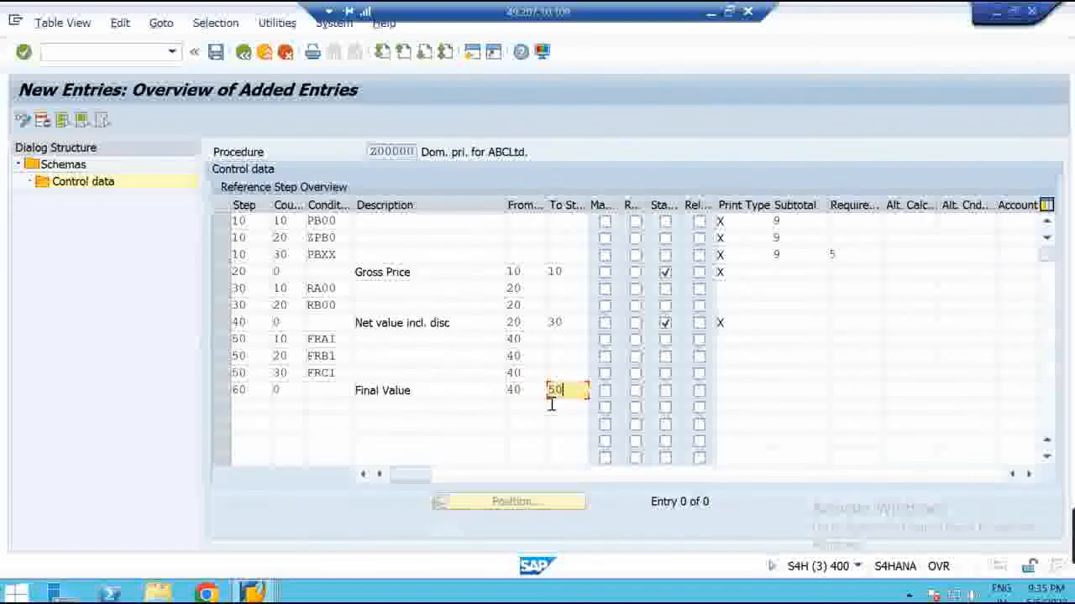
left_click(636, 357)
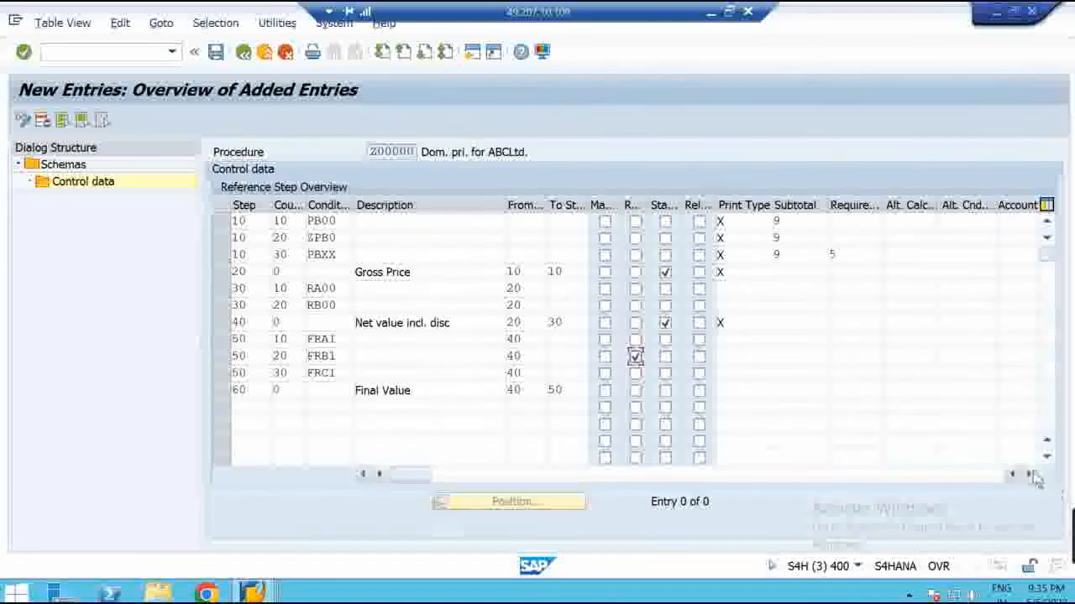
Enter account key FRE for FRA1, FRB1 and FRC1
left_click(1015, 340)
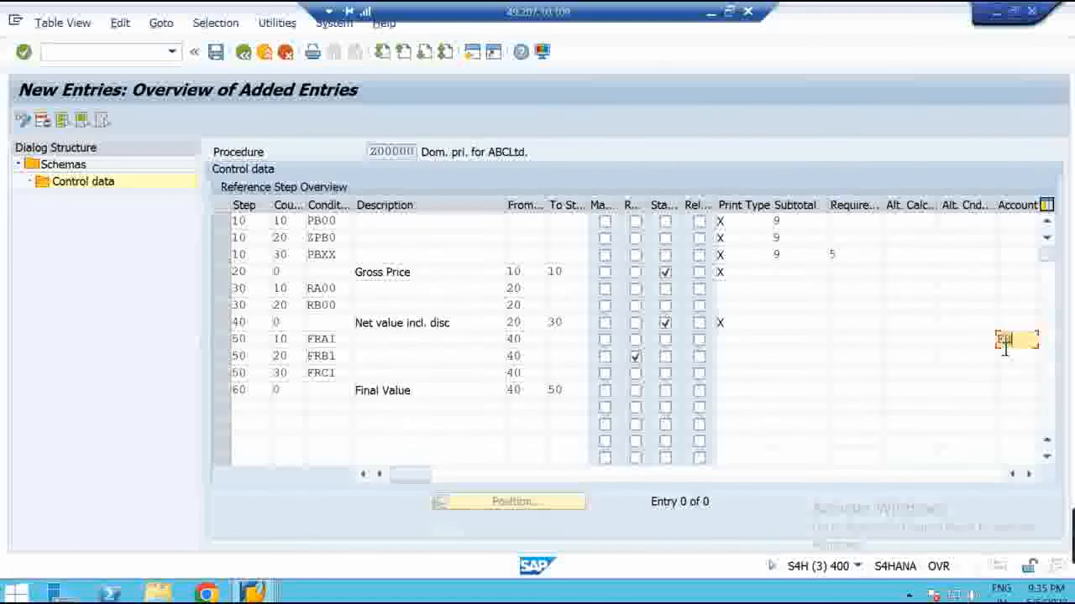
left_click(1007, 356)
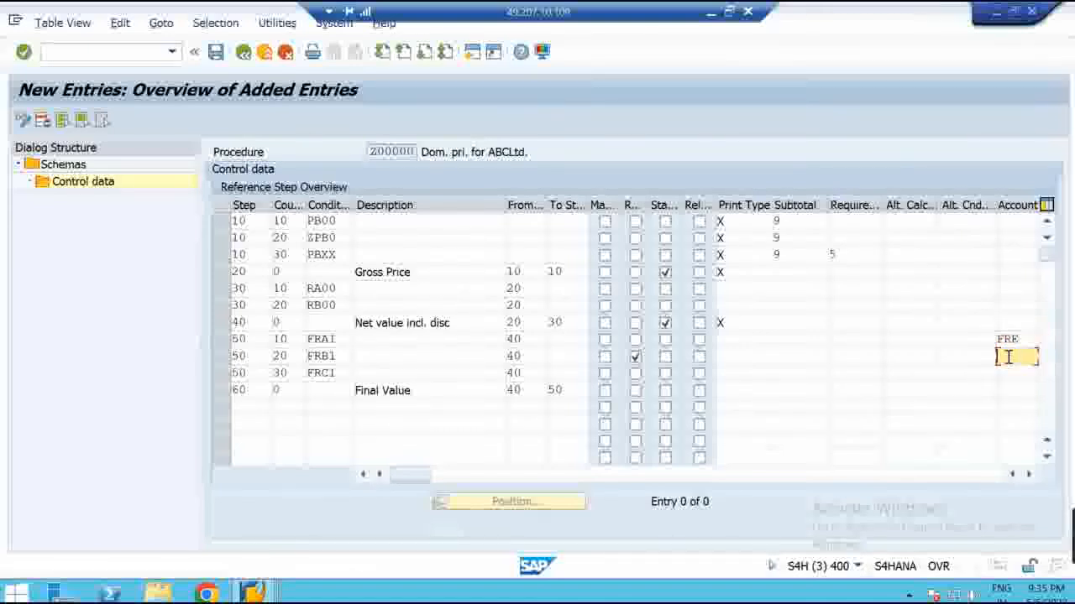
type("FRE")
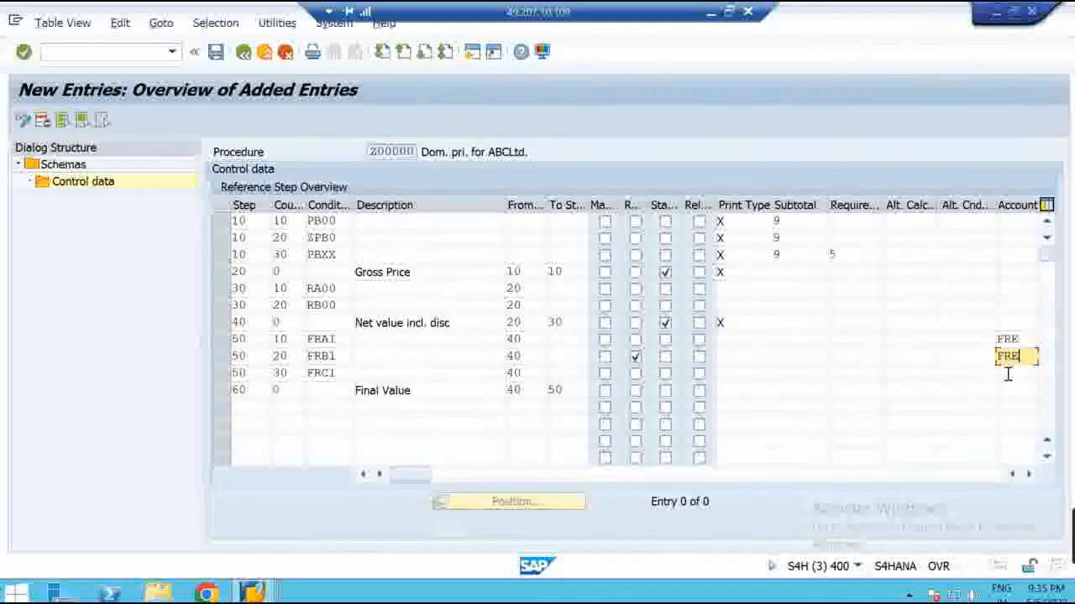
left_click(1007, 375)
type("FRE")
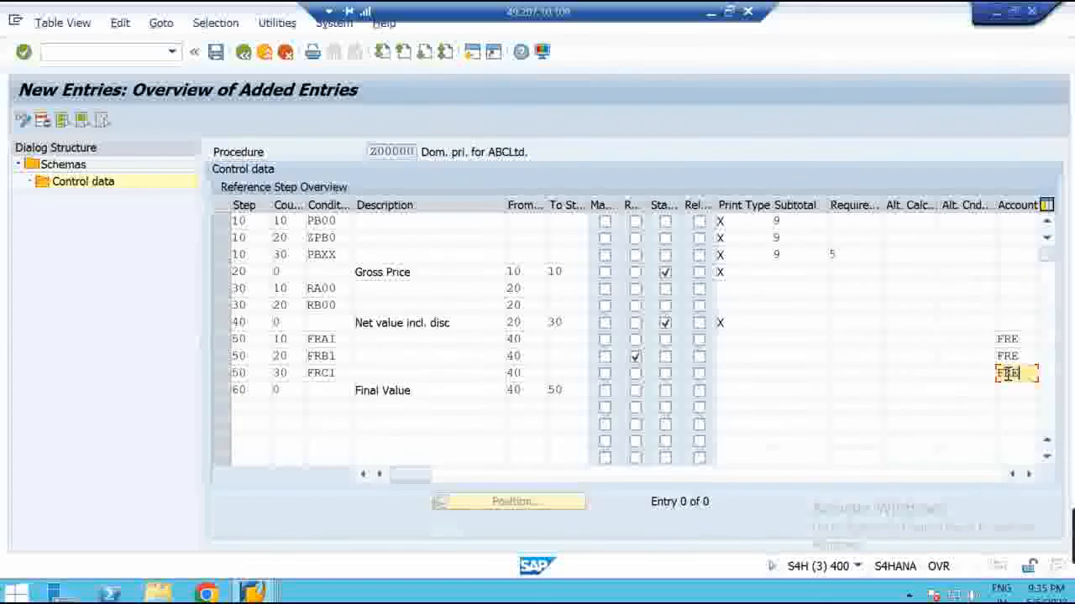
left_click(1028, 474)
left_click(1028, 475)
Enter accrual key FR1 for the three freight rows
left_click(878, 339)
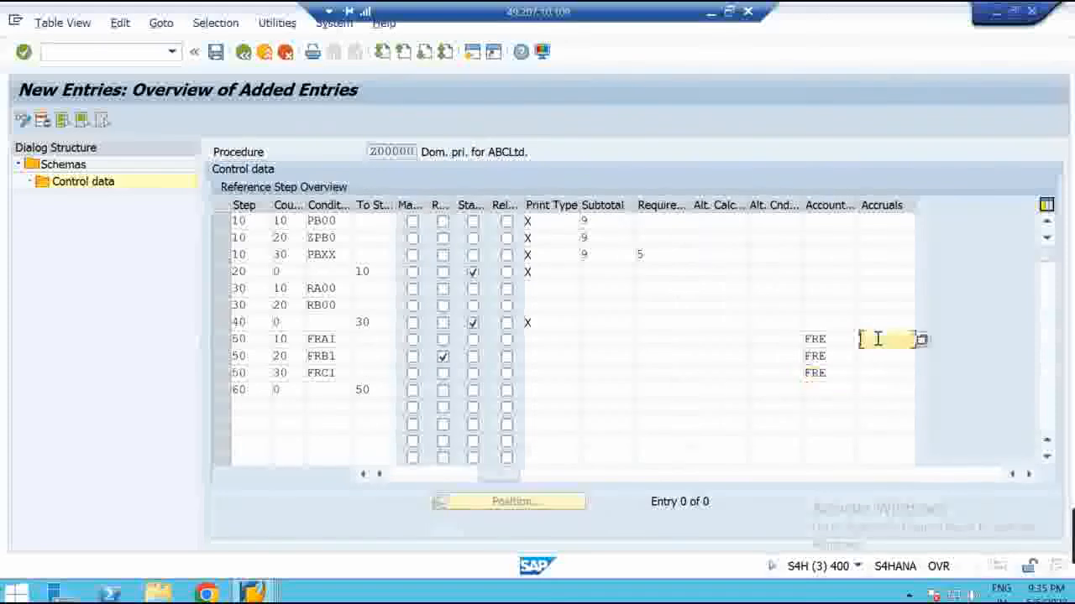
type("FR1")
left_click(881, 357)
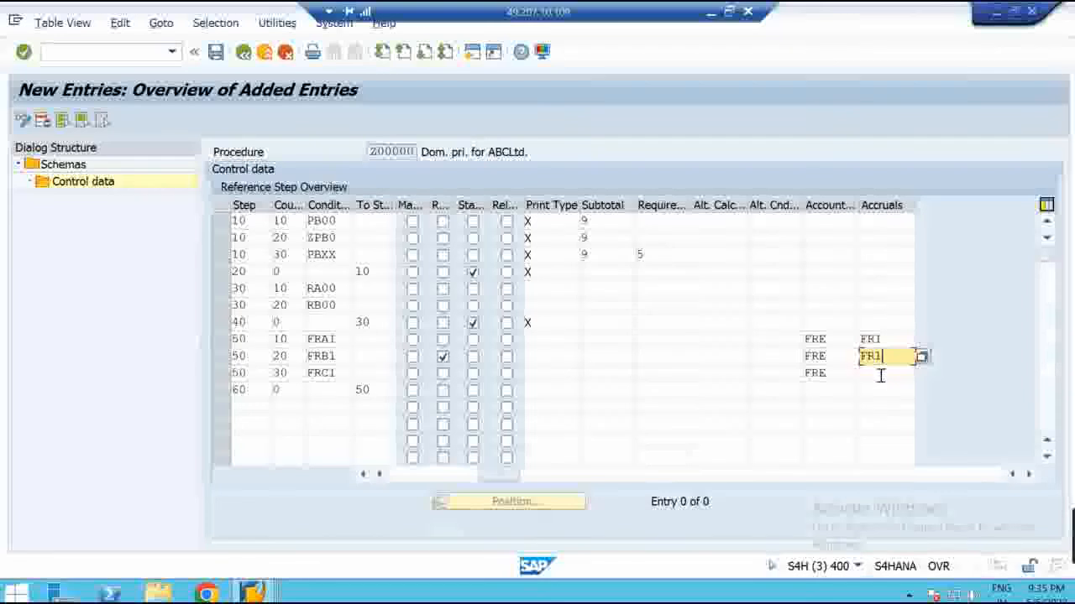
left_click(881, 375)
type("FR1")
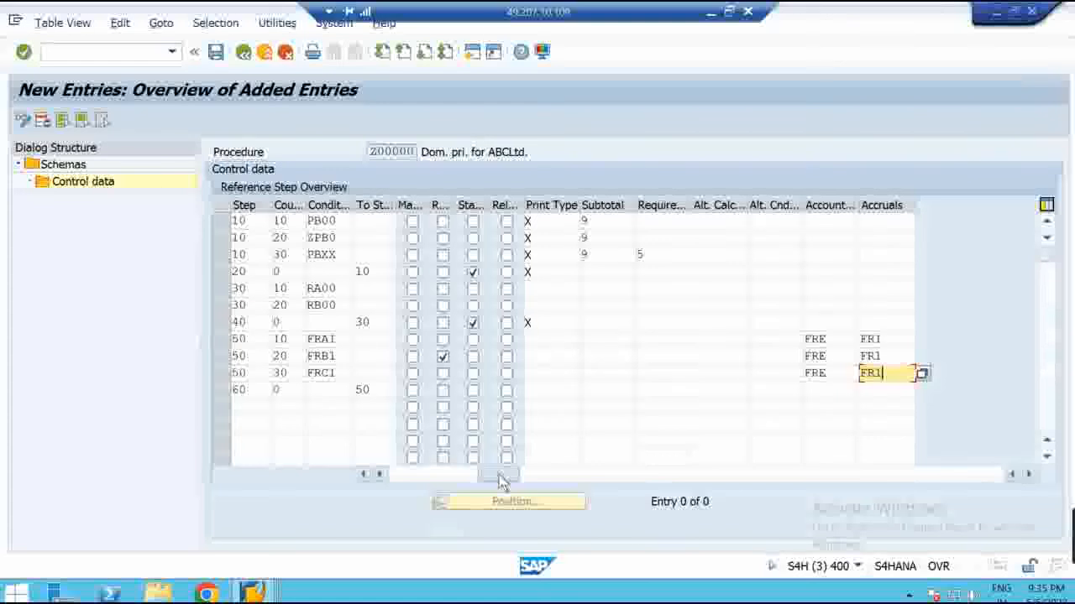
left_click_drag(499, 478, 388, 477)
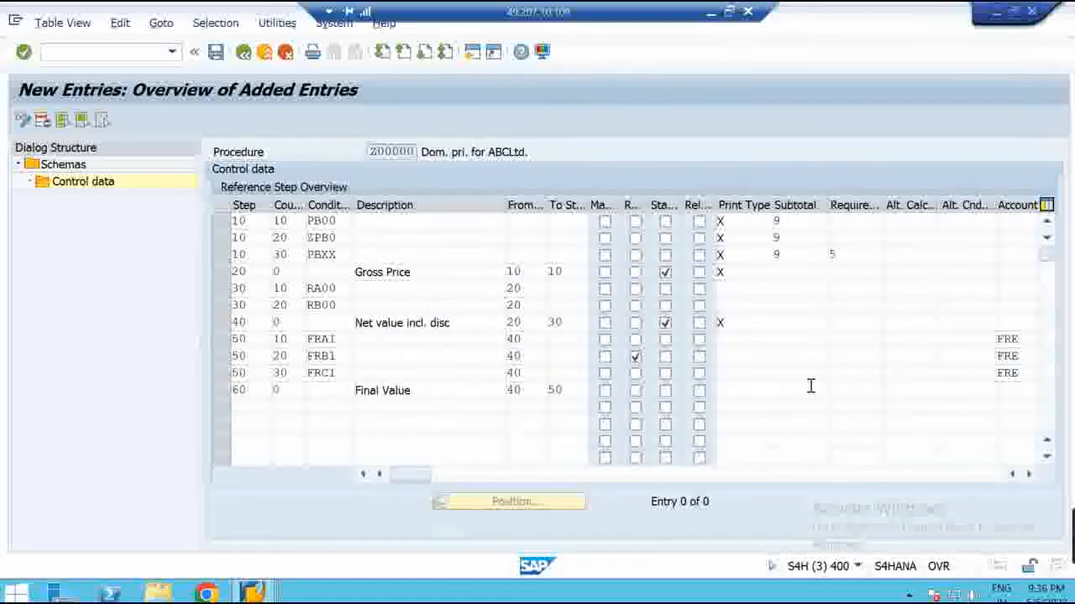
Check the new procedure entries, accepting the counter warnings so descriptions fill in
key("Return")
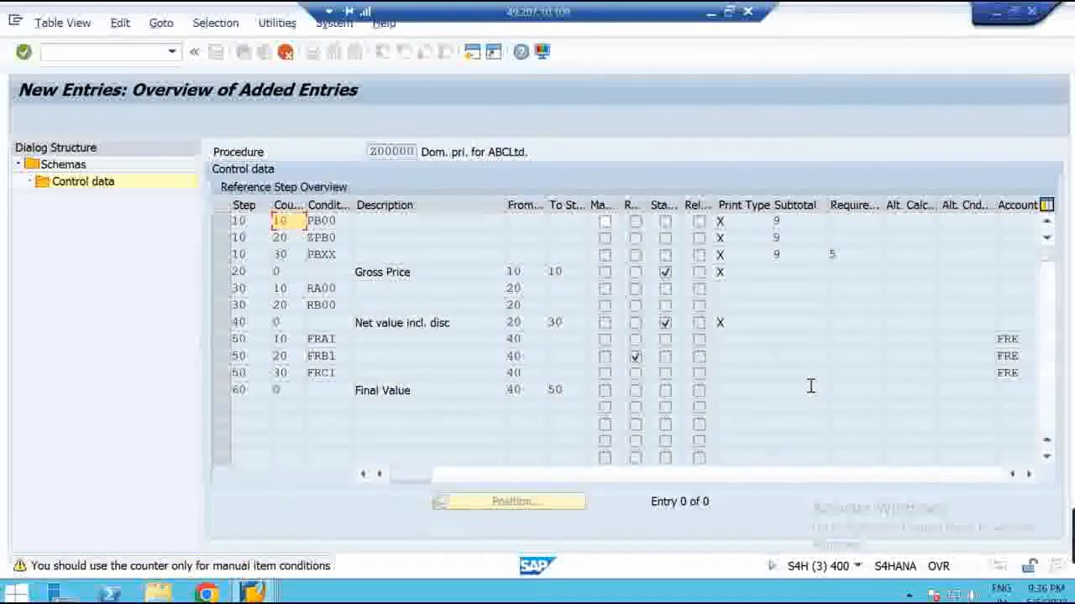
key("Return")
key("Return")
key("Return")
key("Return")
key("Return")
key("Return")
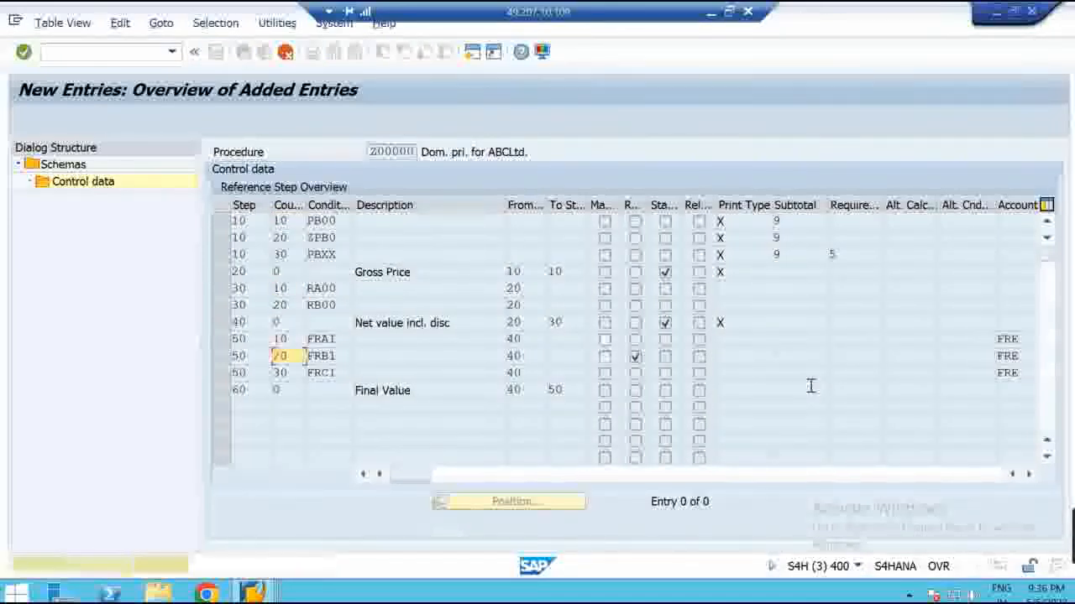
key("Return")
key("Return")
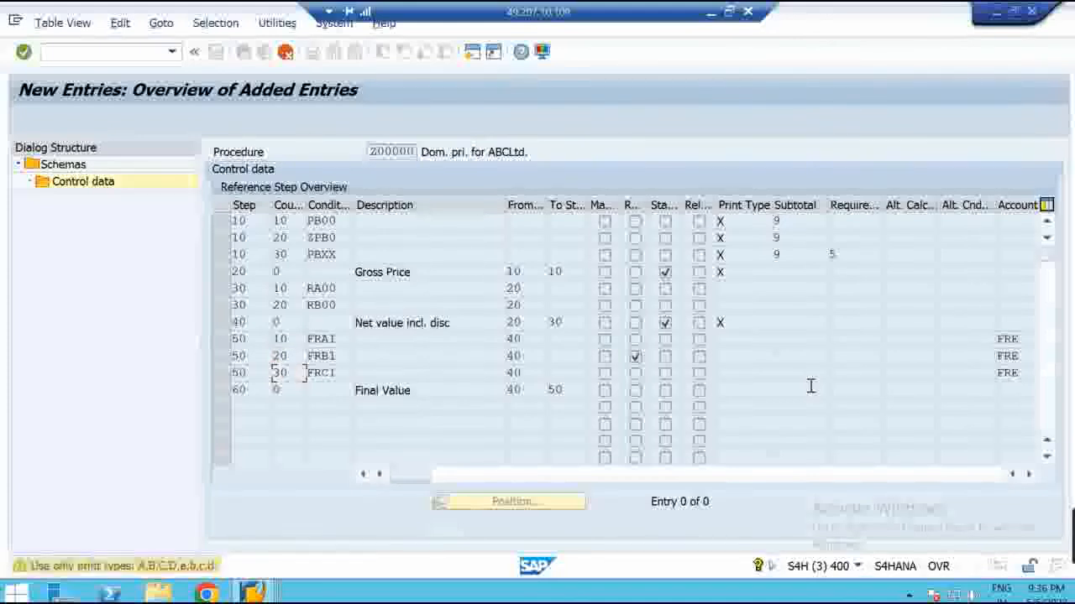
key("Return")
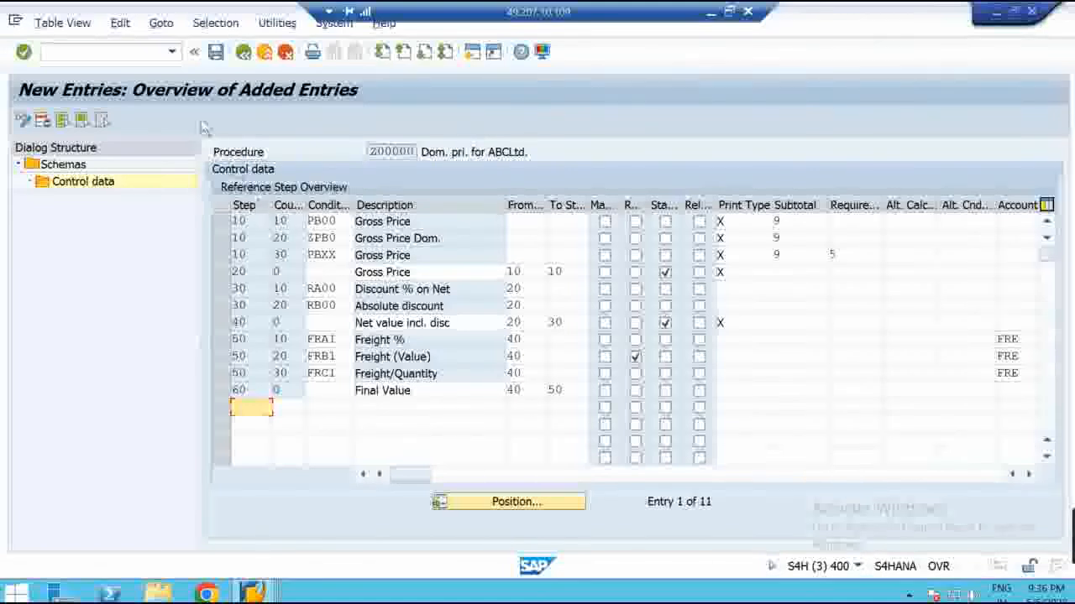
Save Z00000 under the customizing request 'MM_Pricing Process' and window the remote session
left_click(216, 52)
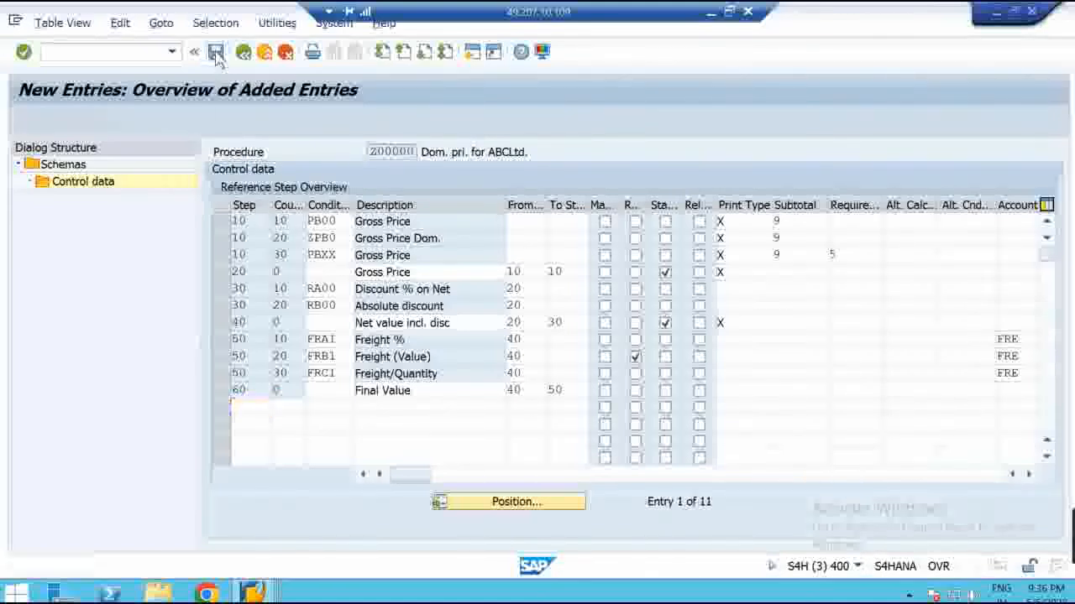
key("Return")
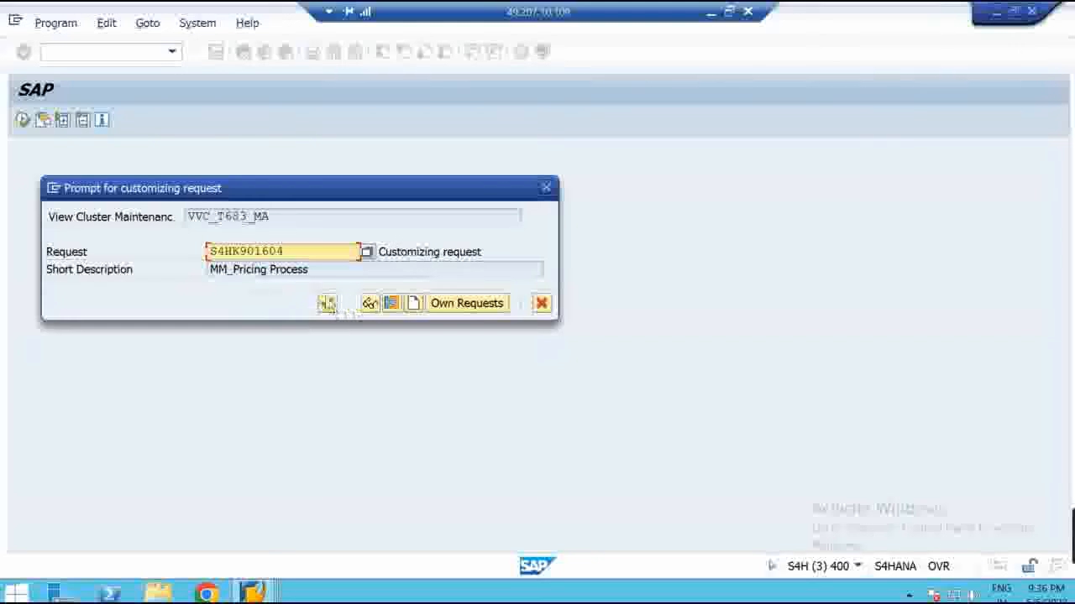
key("Tab")
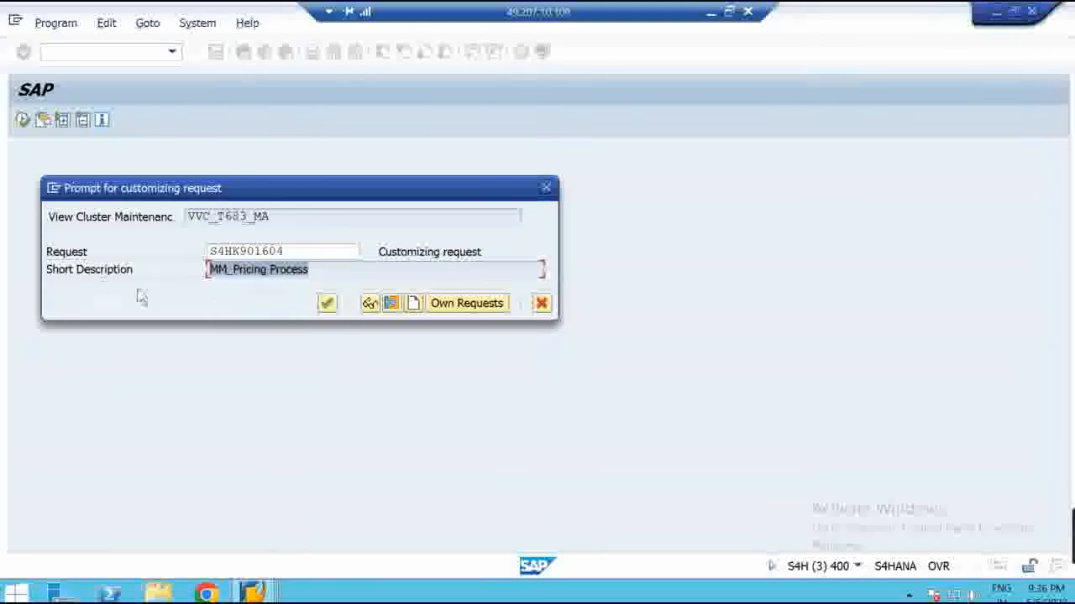
left_click(327, 303)
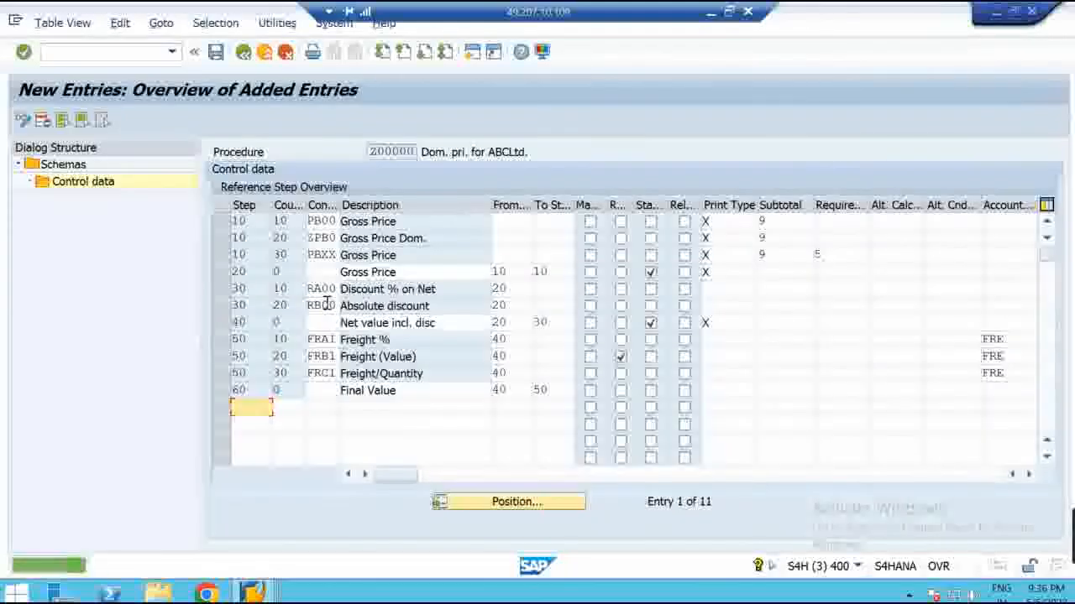
left_click(367, 153)
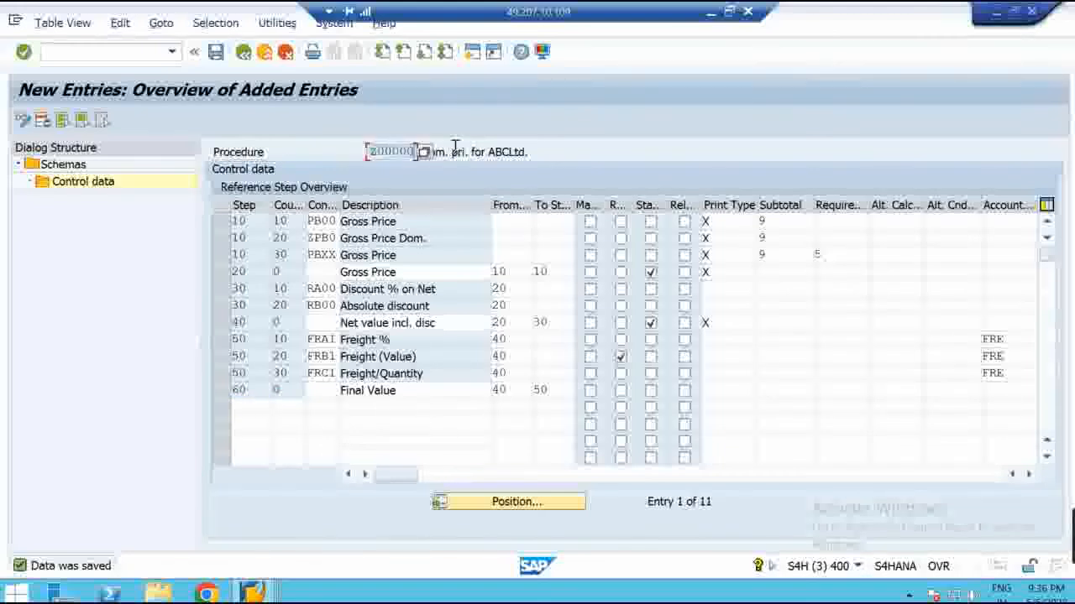
Label the Pricing Schema M/08 box in the Paint diagram with 'Z00000'
left_click(728, 11)
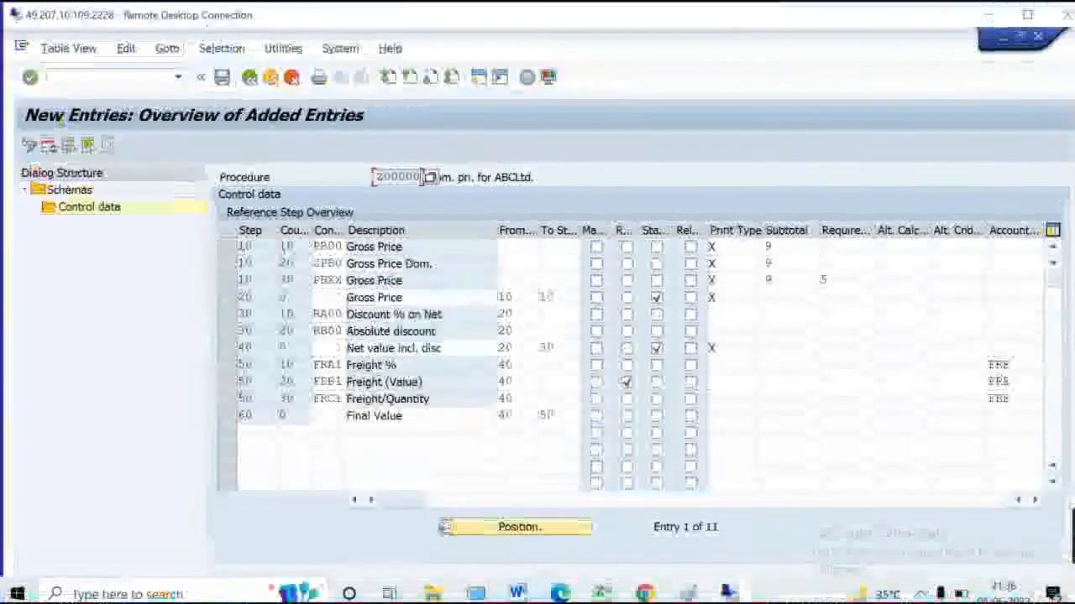
left_click(688, 594)
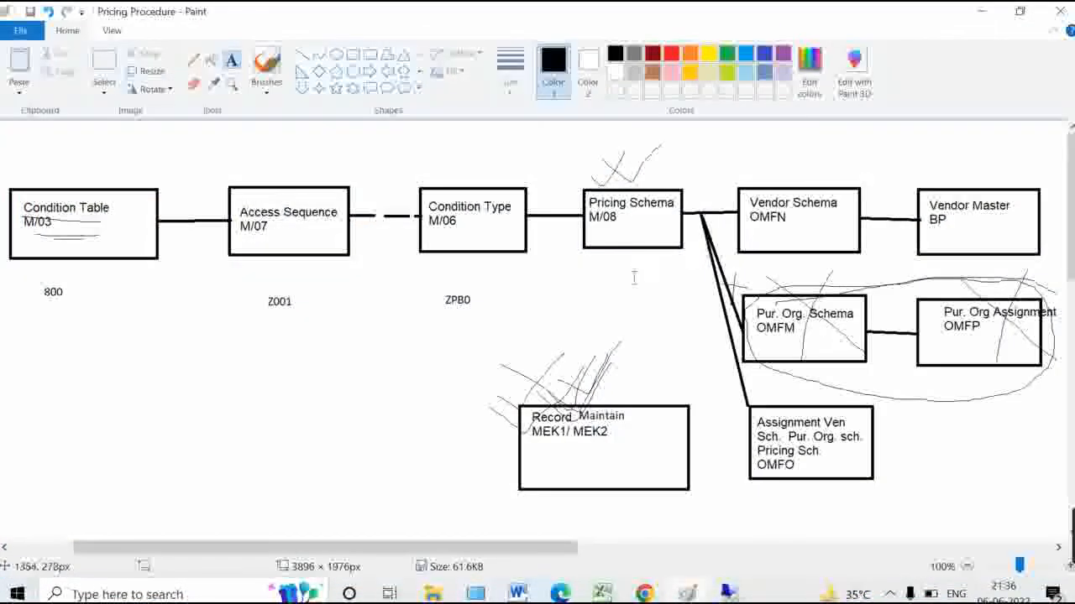
left_click(610, 284)
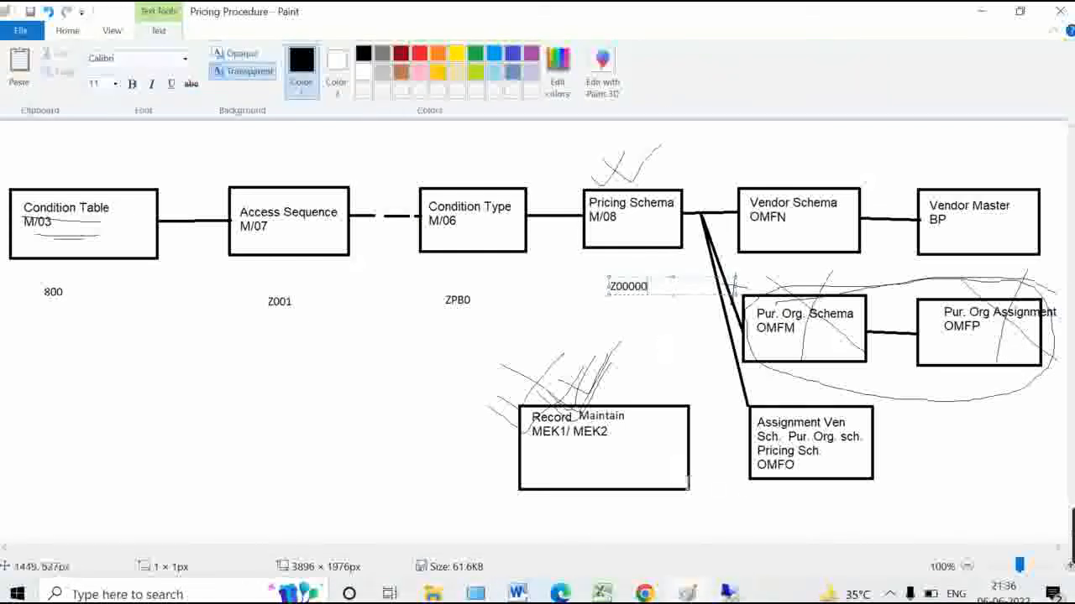
mouse_move(729, 594)
mouse_move(780, 545)
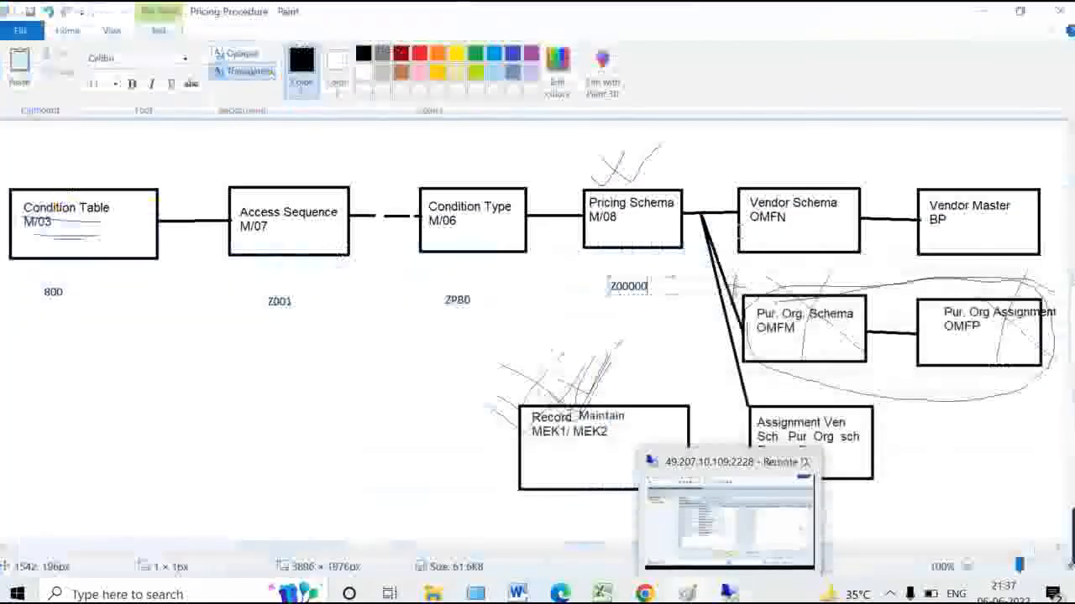
left_click(677, 330)
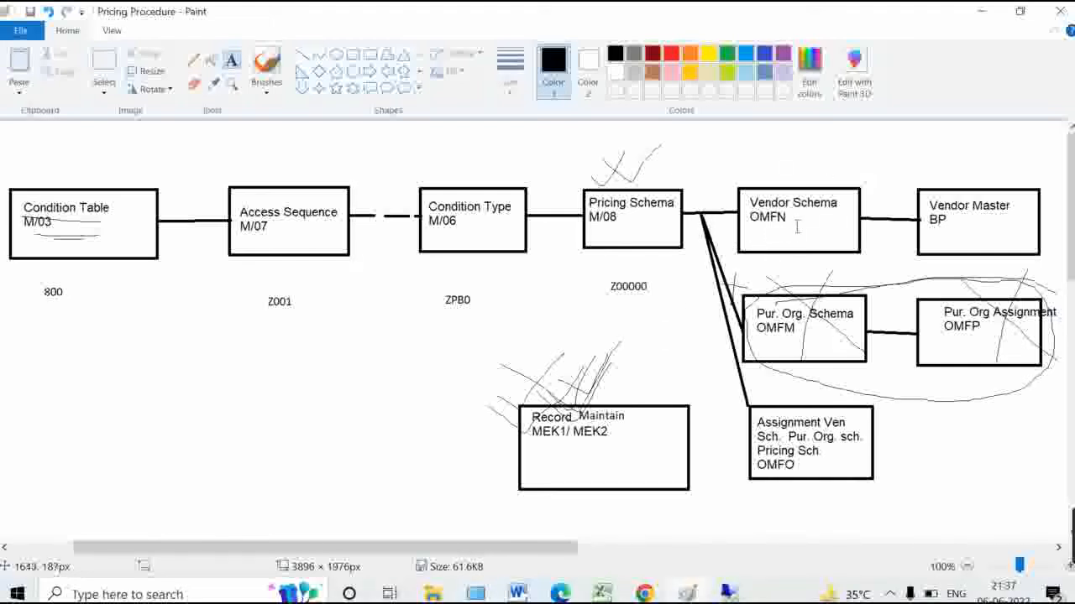
In OMFN, create schema group ZZ 'Dom. Ven. Schema' and save it to the request
left_click(728, 593)
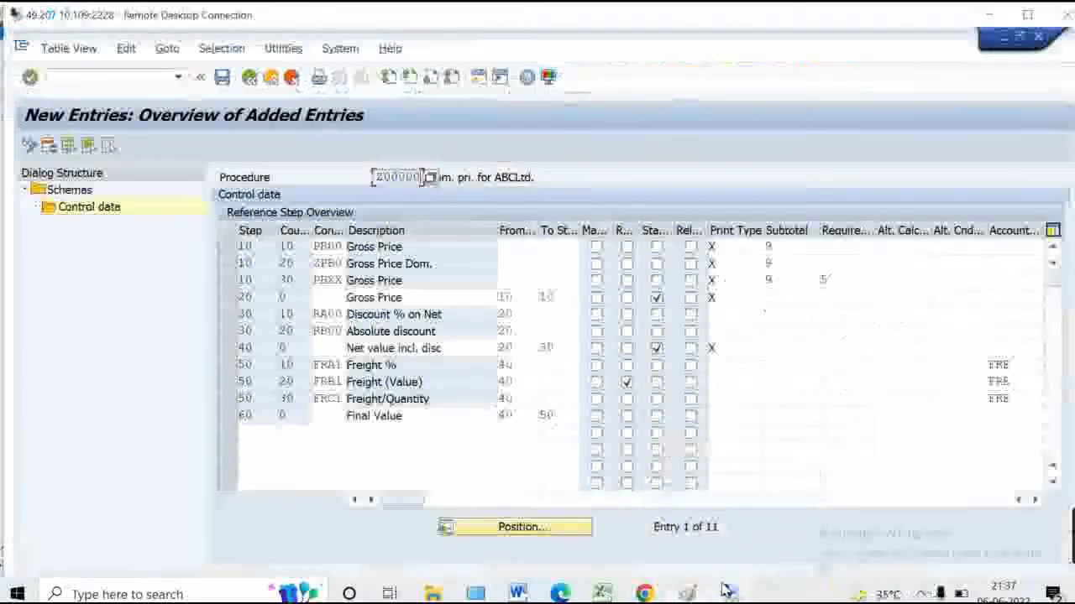
left_click(80, 74)
type("/")
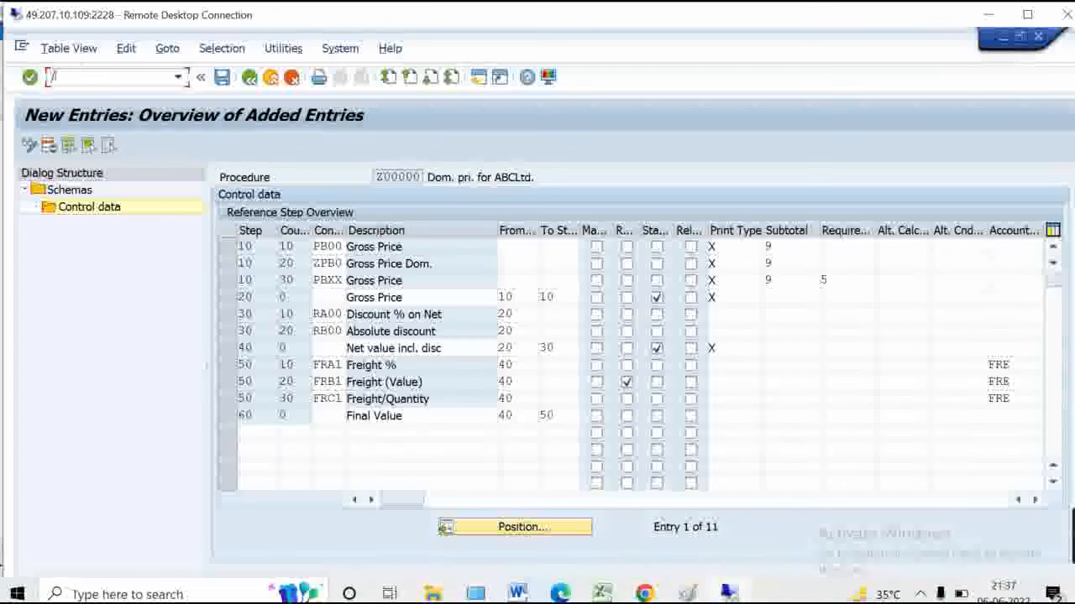
type("nomfn")
key("Return")
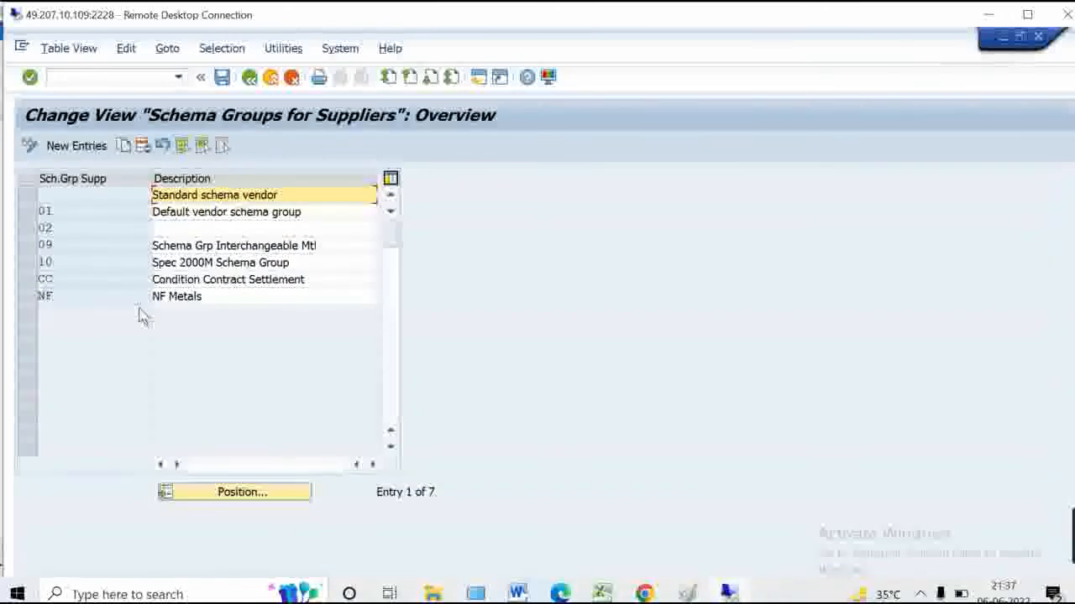
left_click(90, 148)
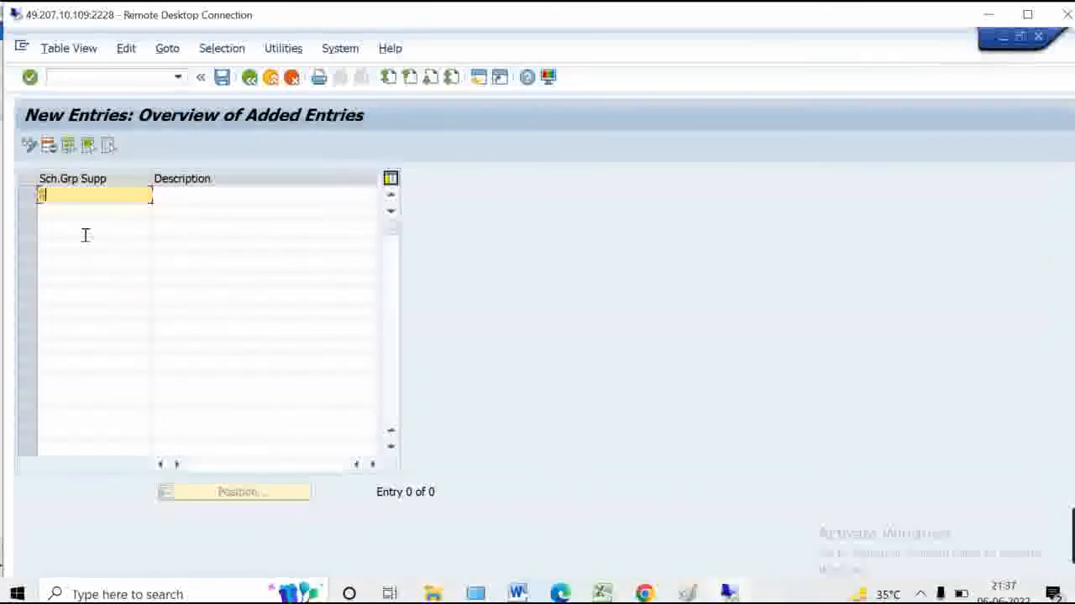
type("ZZ")
key("Tab")
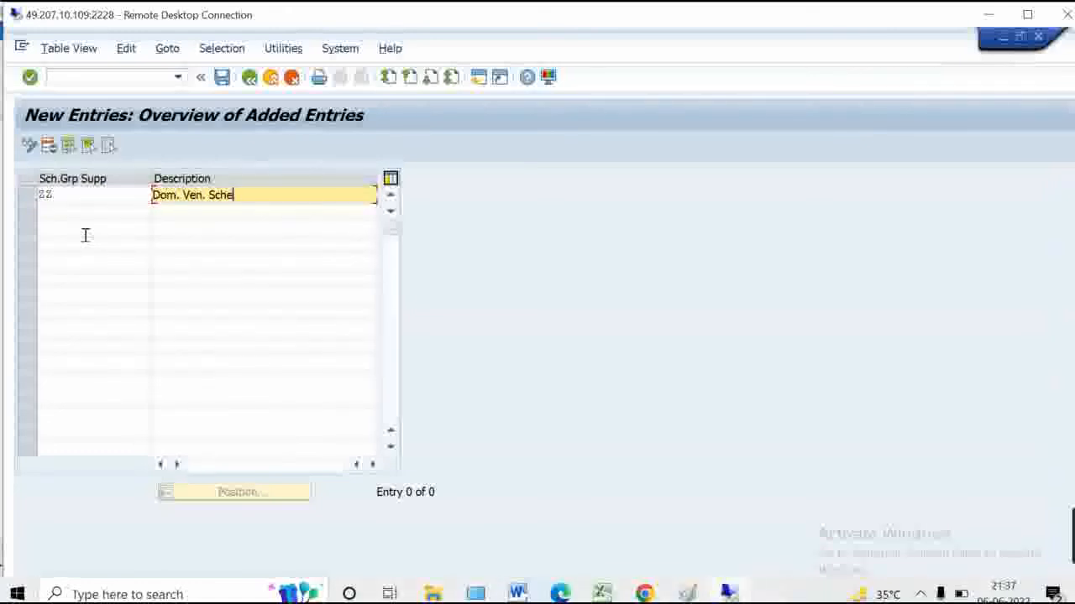
key("Return")
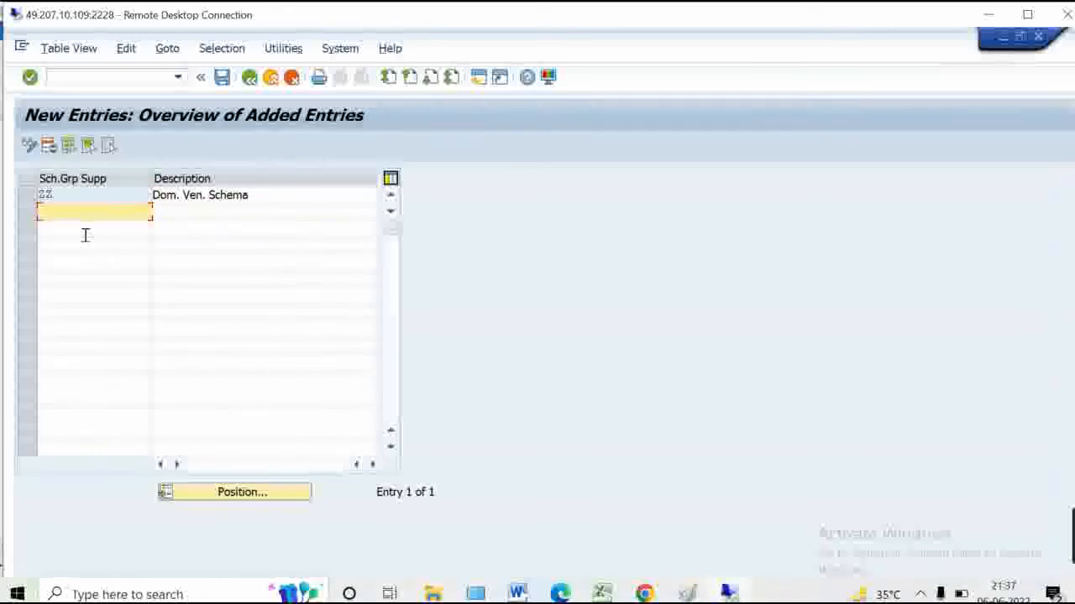
left_click(221, 81)
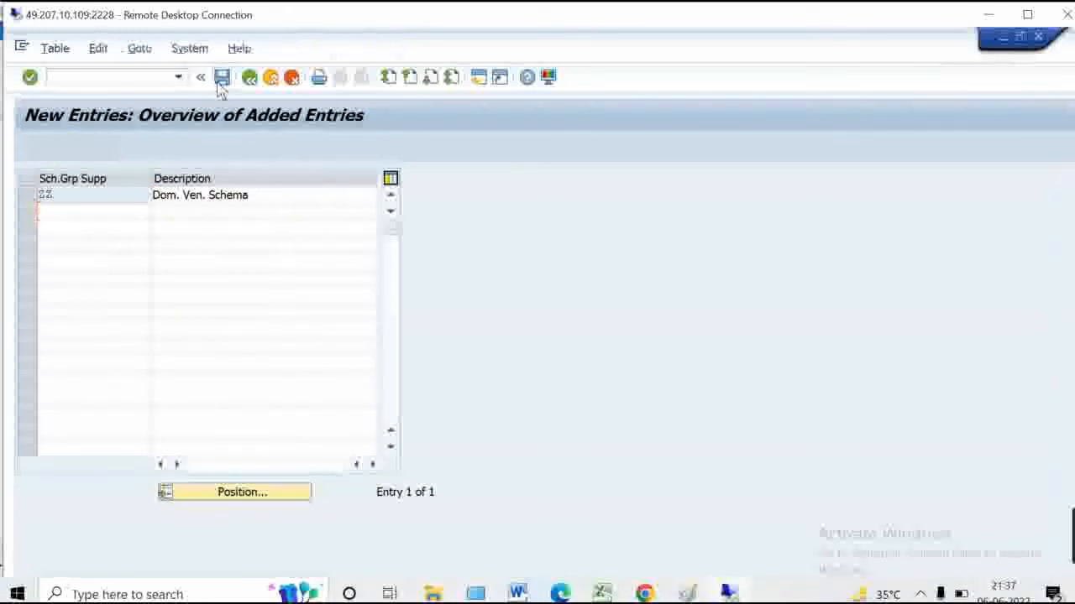
left_click(333, 330)
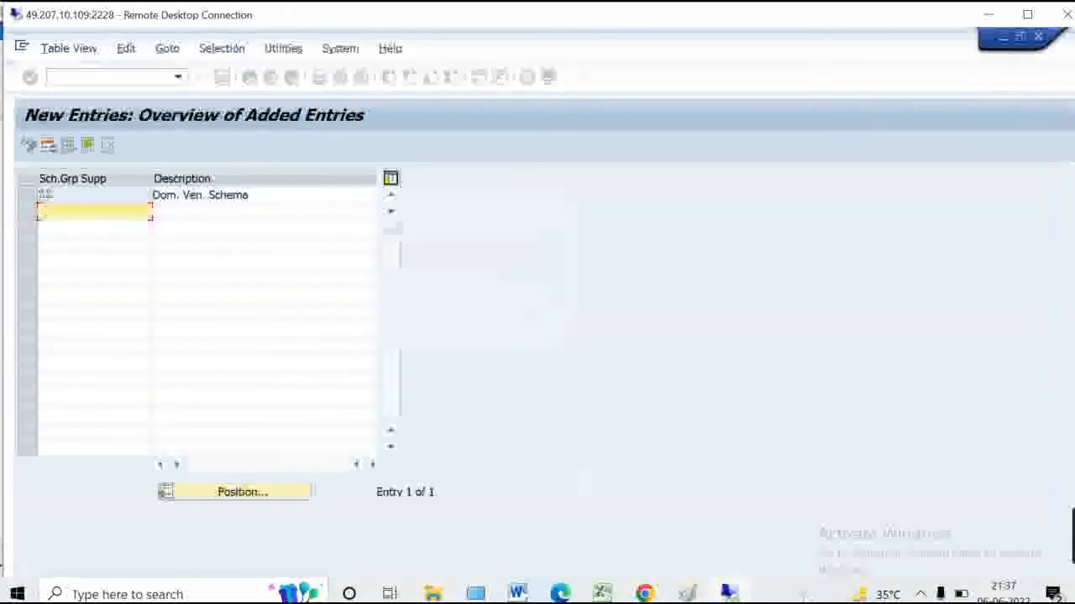
left_click(688, 593)
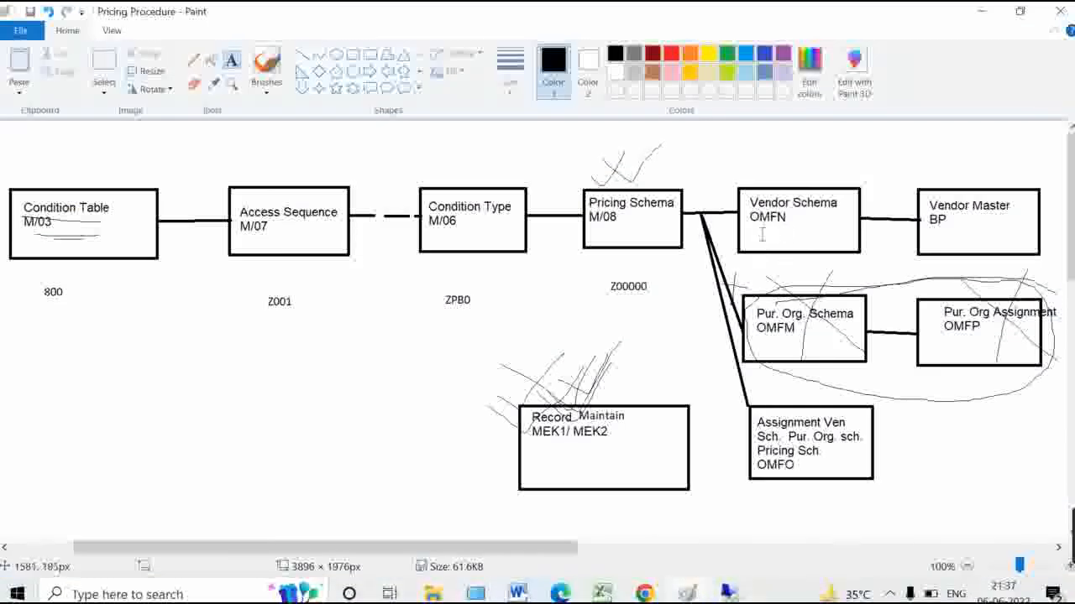
Write 'ZZ' inside the Vendor Schema OMFN box, then minimize Paint
left_click_drag(759, 232, 791, 244)
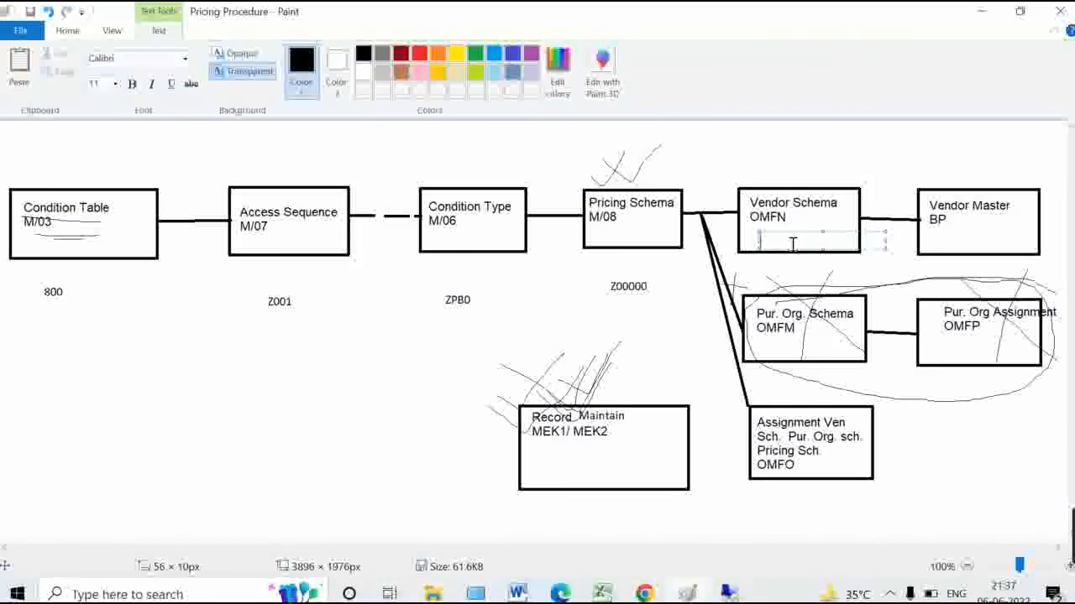
left_click(894, 268)
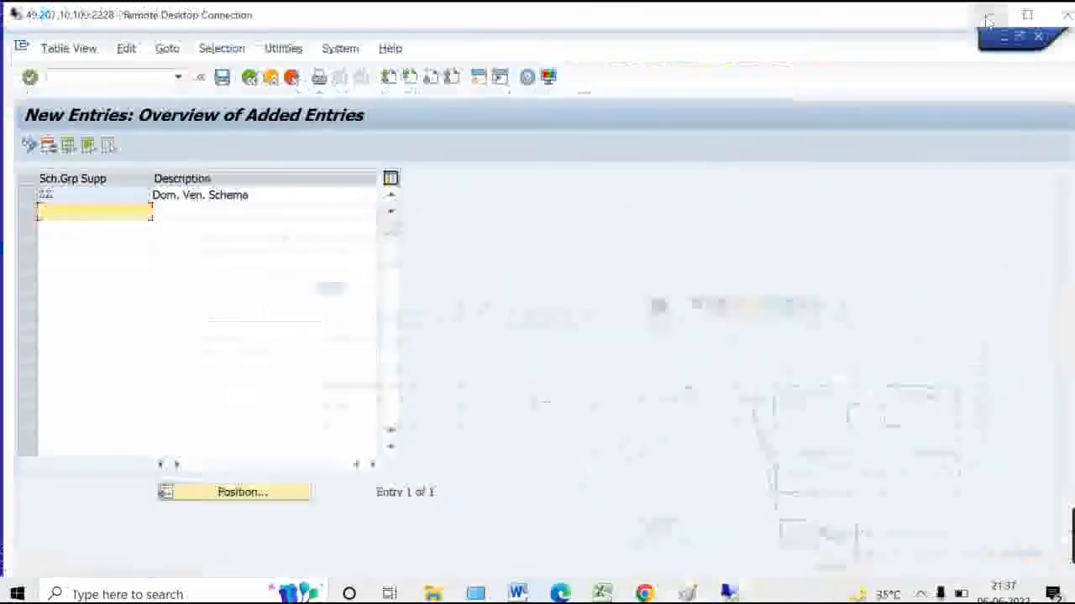
left_click(983, 11)
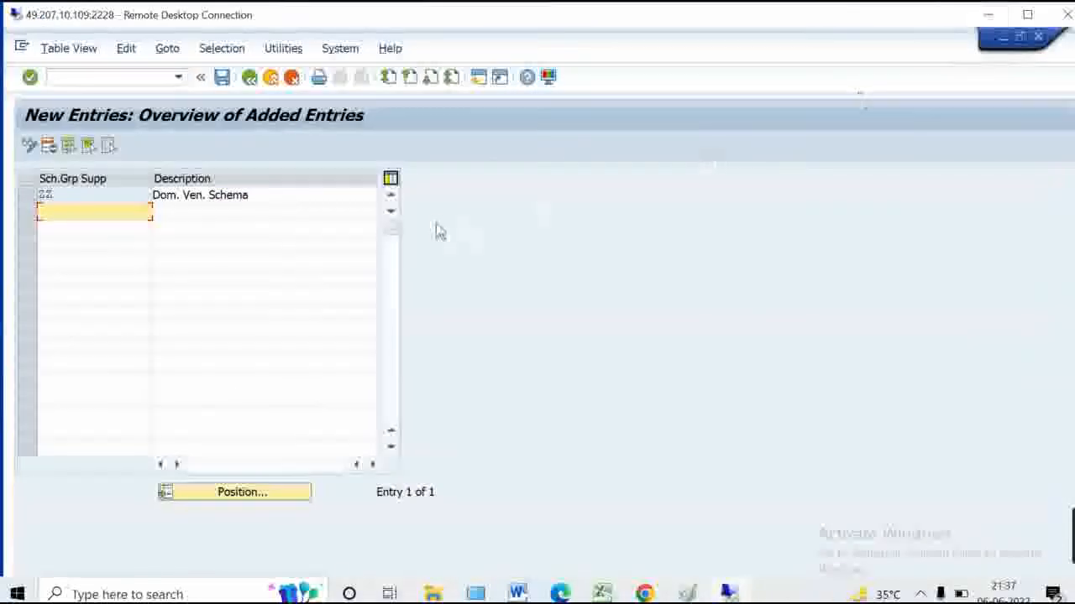
In transaction BP, search the supplier by partner number and open its record
left_click(52, 77)
type("/nb")
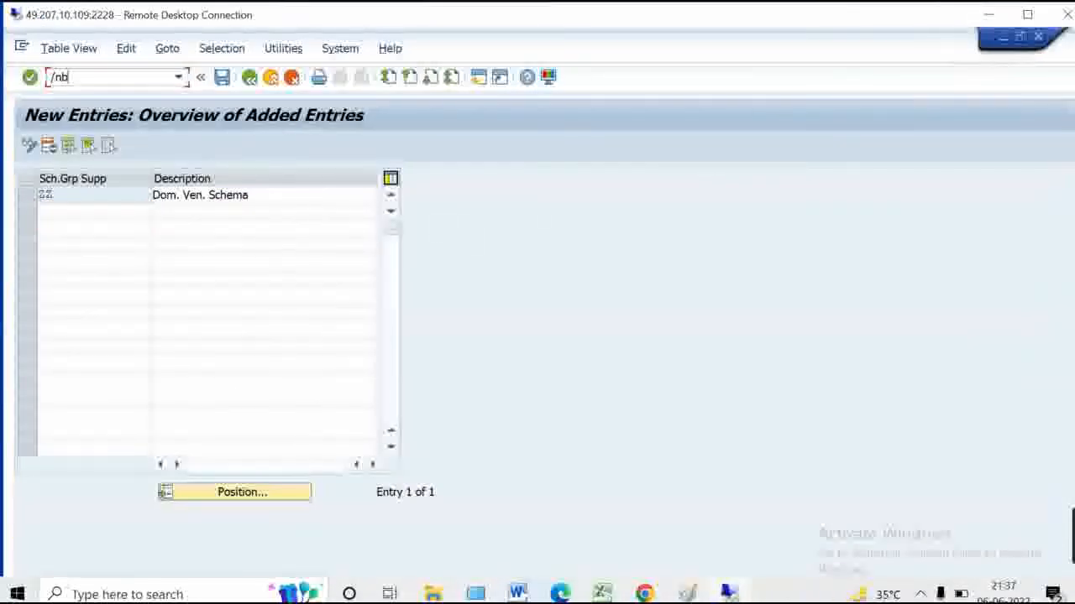
type("p")
key("Return")
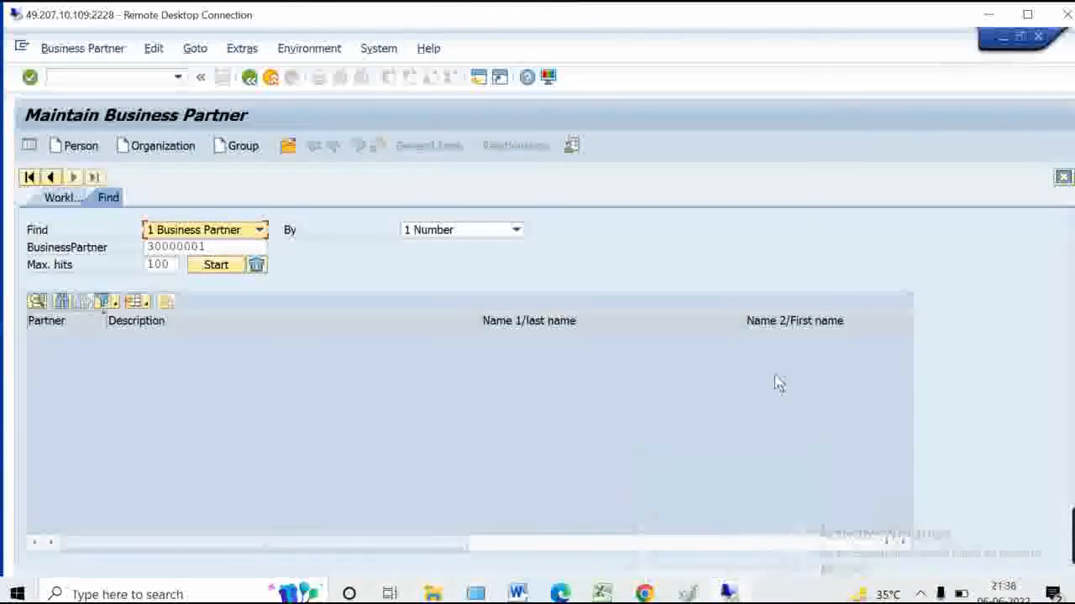
left_click(220, 246)
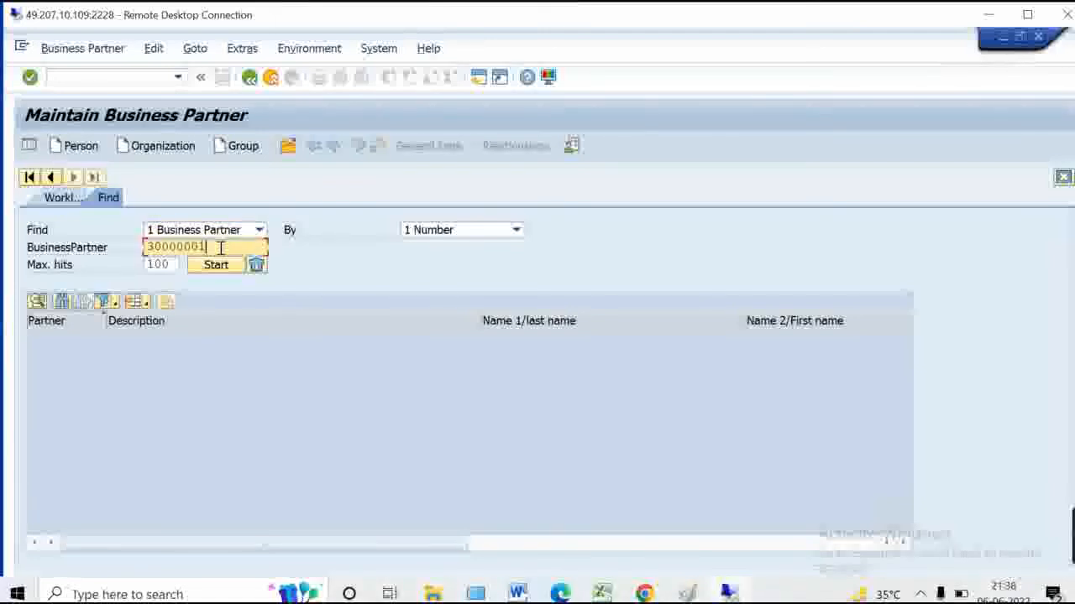
key("Return")
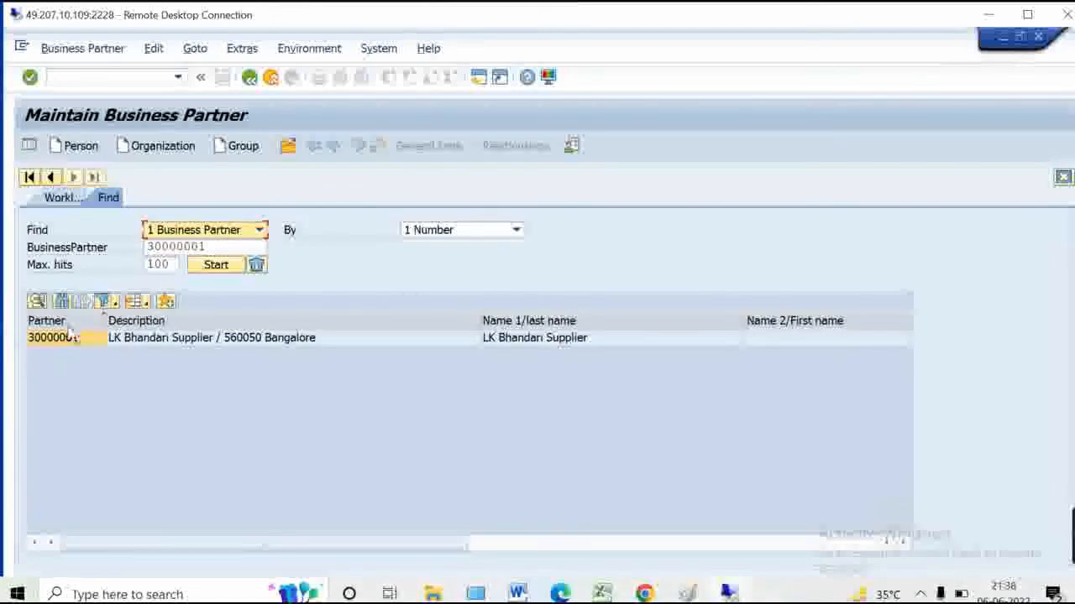
left_click(70, 338)
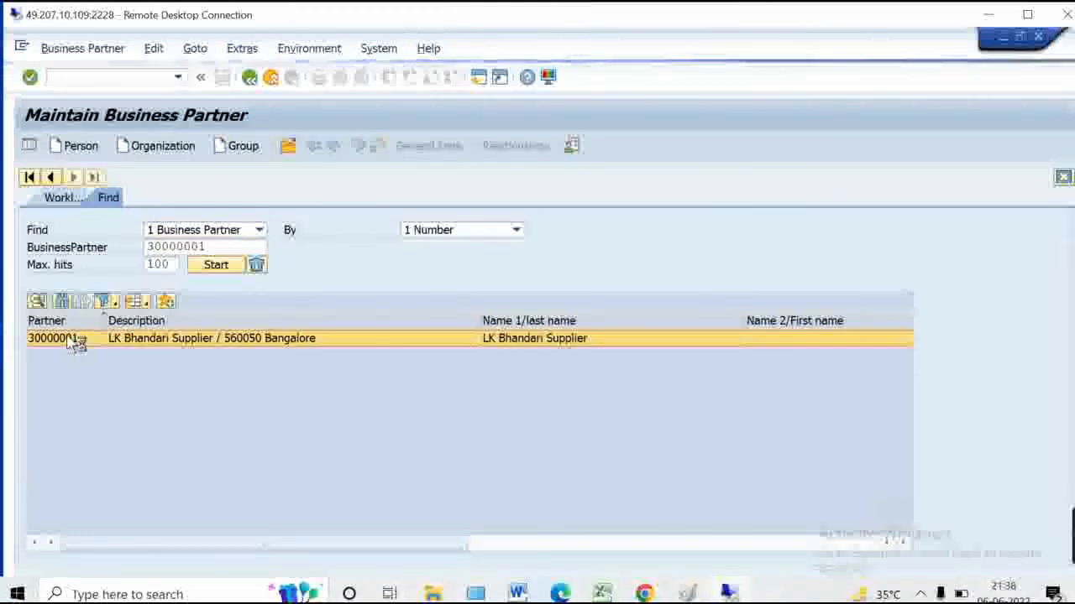
double_click(74, 339)
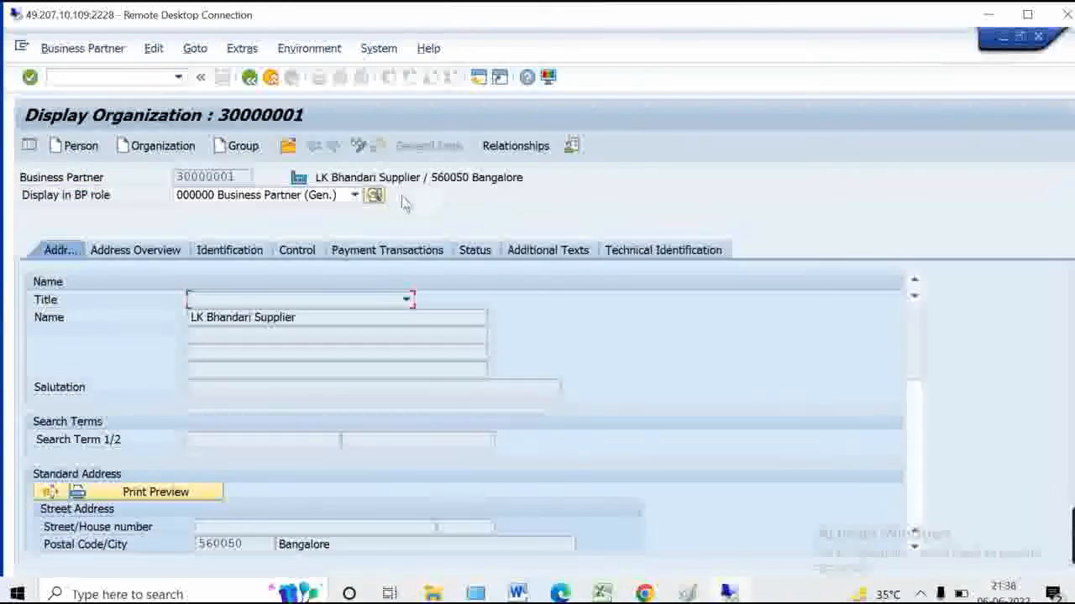
Switch the partner to its Supplier role and show its purchasing organization data
left_click(329, 198)
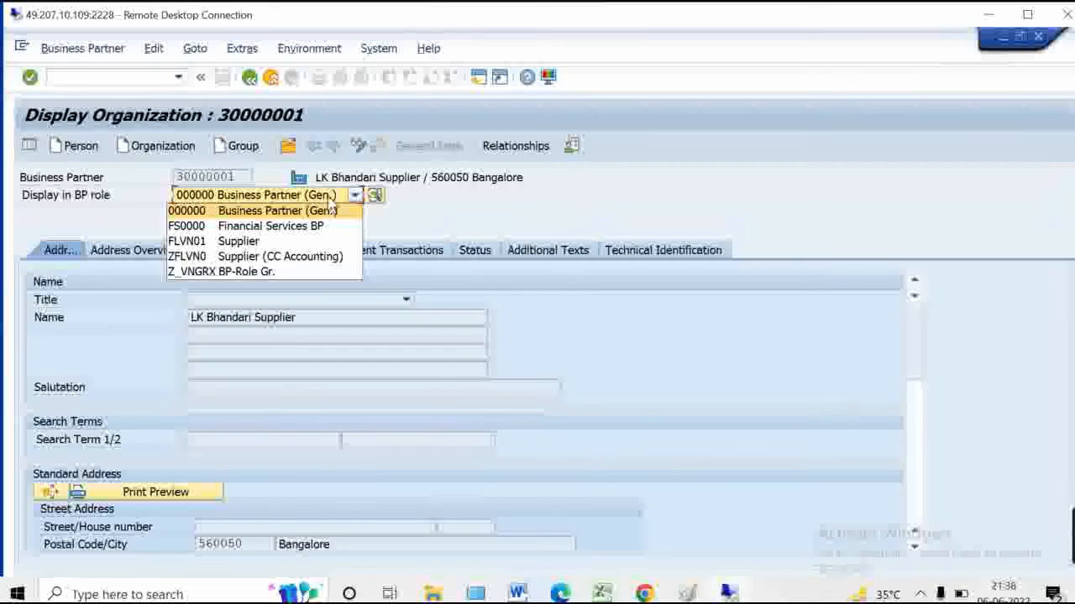
left_click(240, 242)
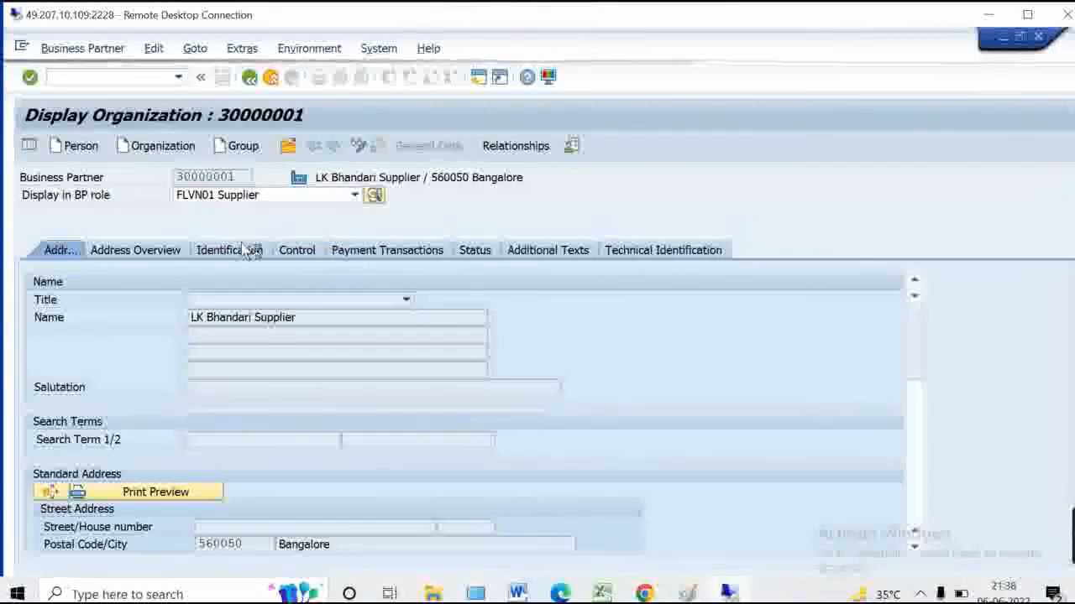
left_click(502, 148)
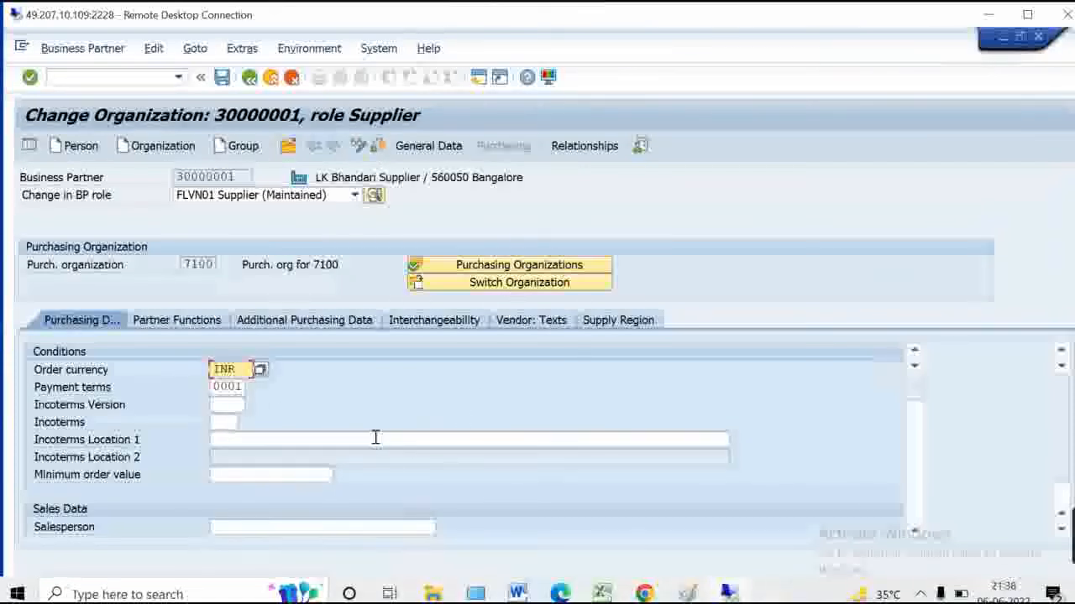
left_click(915, 426)
left_click_drag(914, 426, 916, 479)
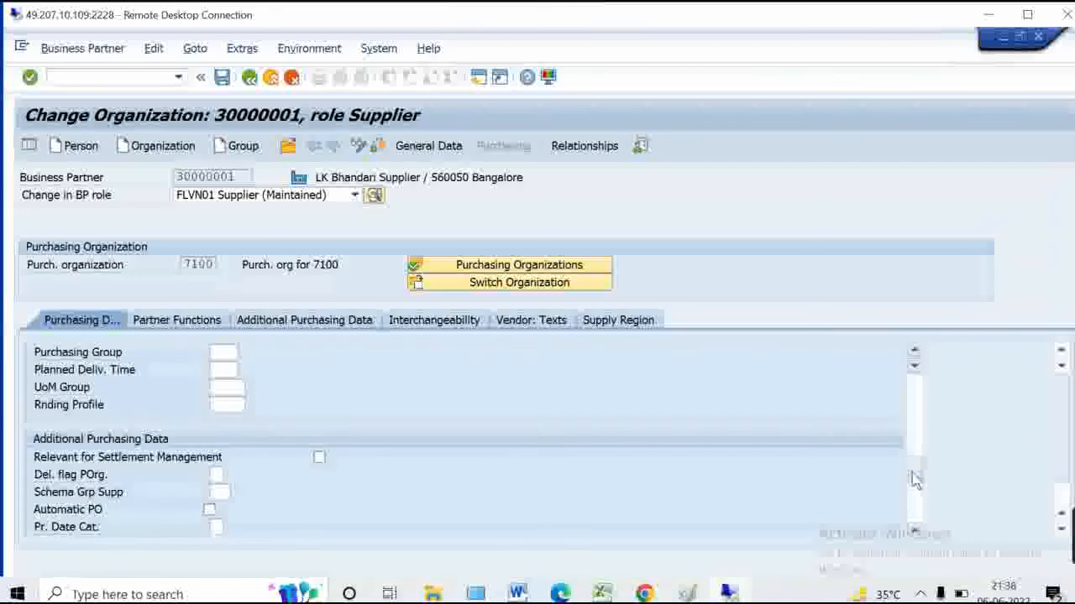
Enter ZZ as the supplier schema group and save the purchasing data
left_click(217, 494)
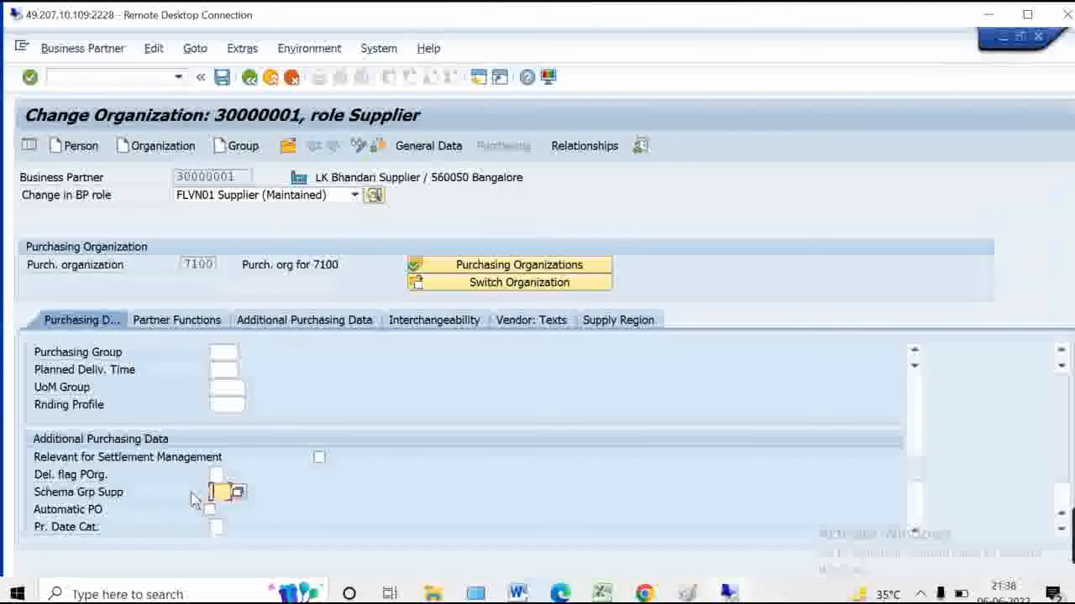
mouse_move(687, 592)
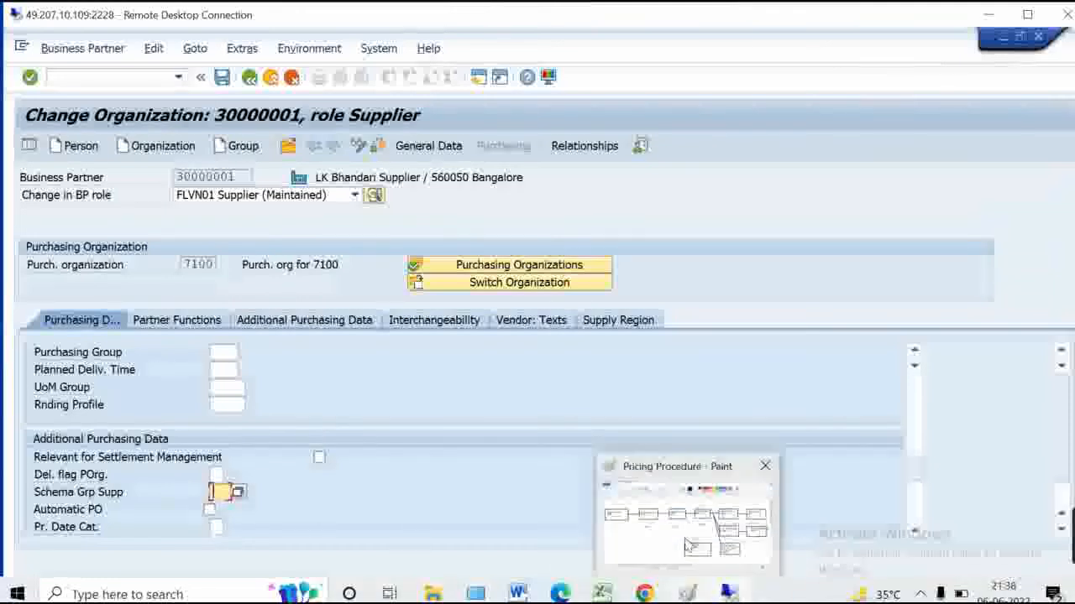
left_click(687, 537)
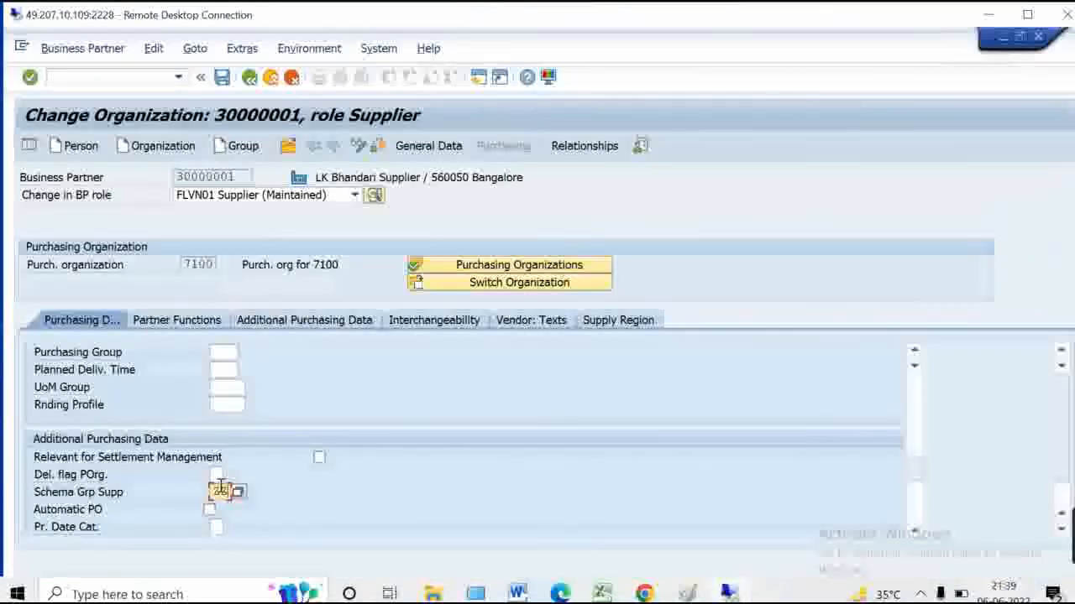
left_click(222, 82)
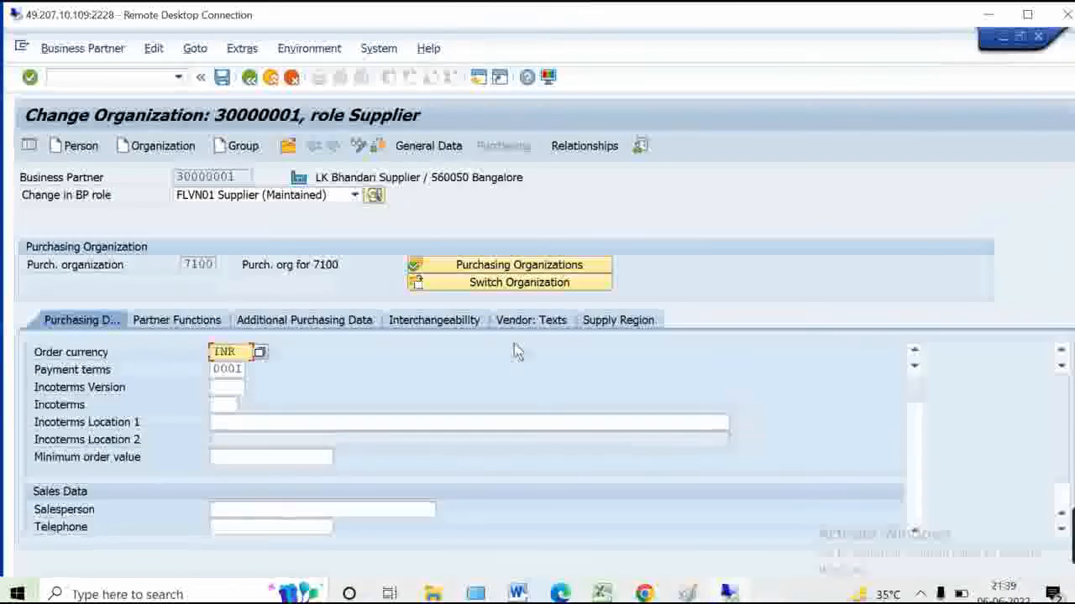
left_click(1026, 15)
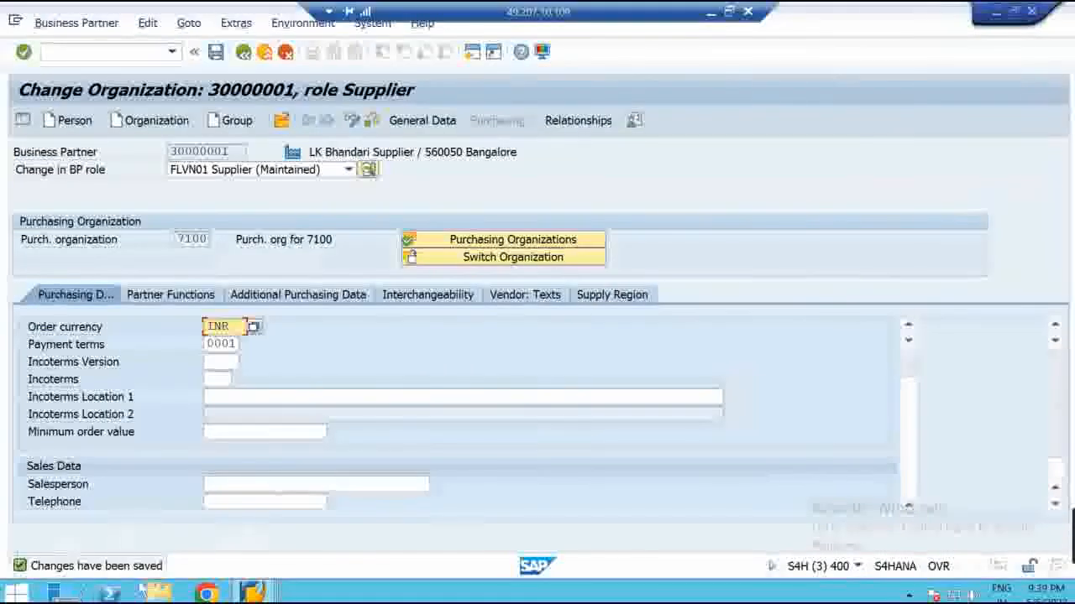
left_click(729, 14)
Add the business partner number label under BP in the Vendor Master box
key("alt+Tab")
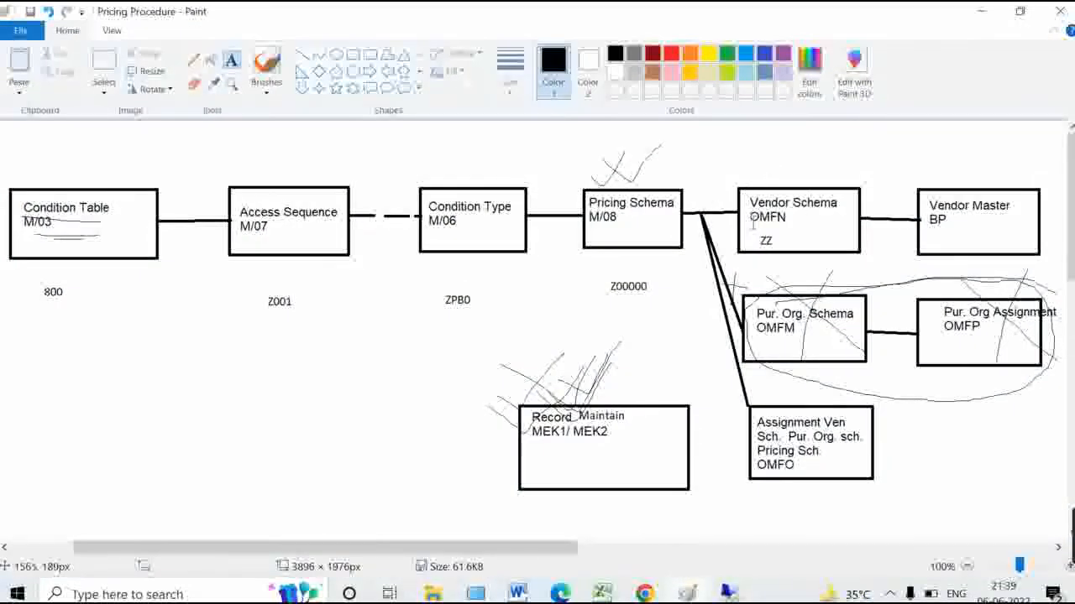
left_click(931, 234)
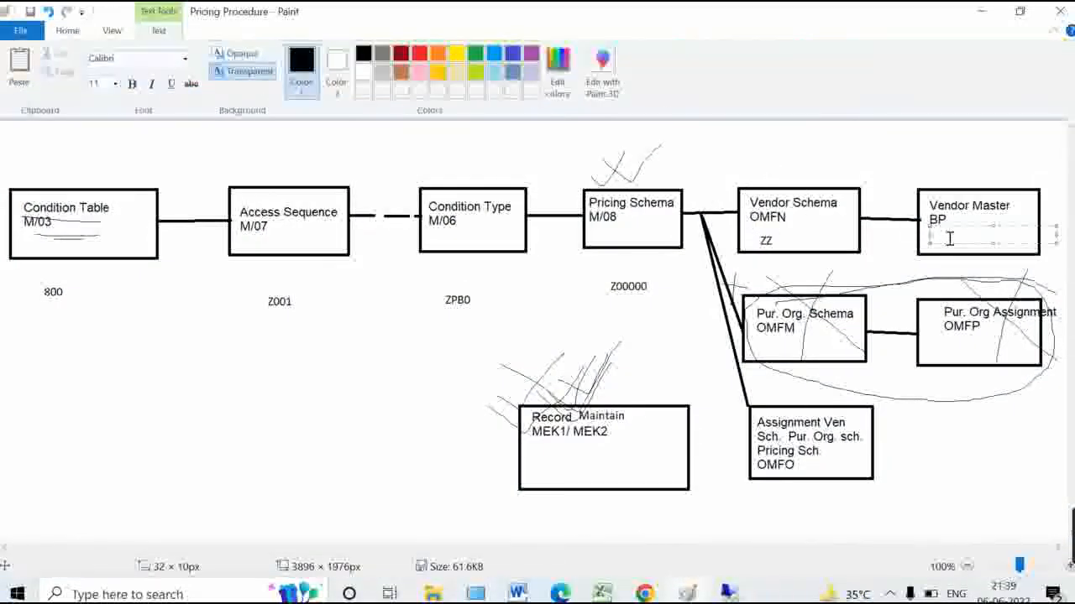
type("3000001")
left_click(863, 168)
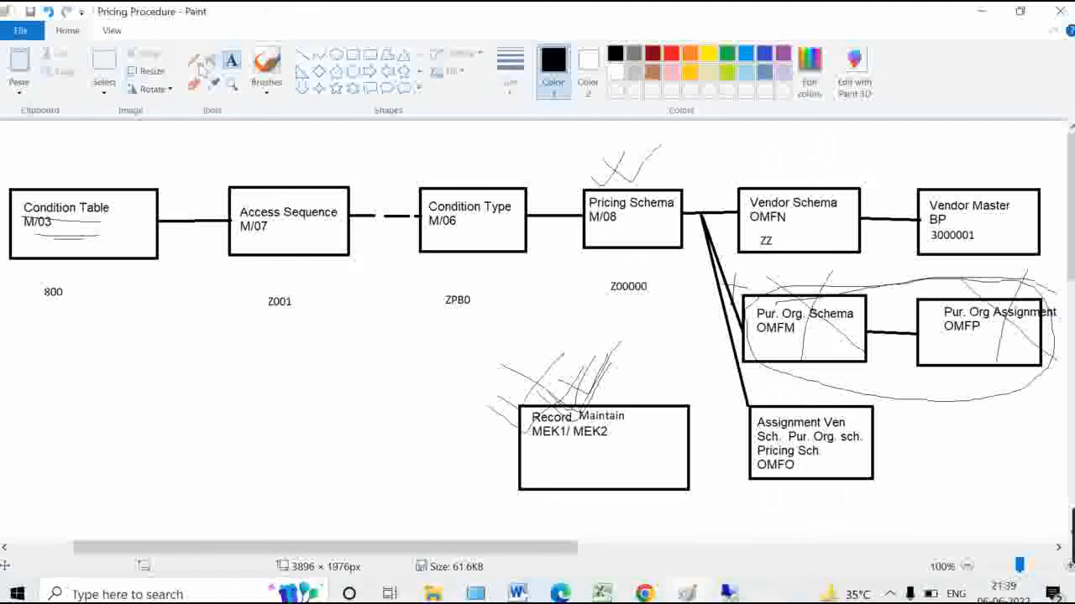
Circle the OMFO assignment step with the Pencil, then return to SAP
left_click(193, 60)
mouse_move(808, 445)
left_mouse_down()
mouse_move(789, 504)
mouse_move(819, 441)
mouse_move(831, 496)
mouse_move(807, 501)
mouse_move(787, 451)
left_mouse_up()
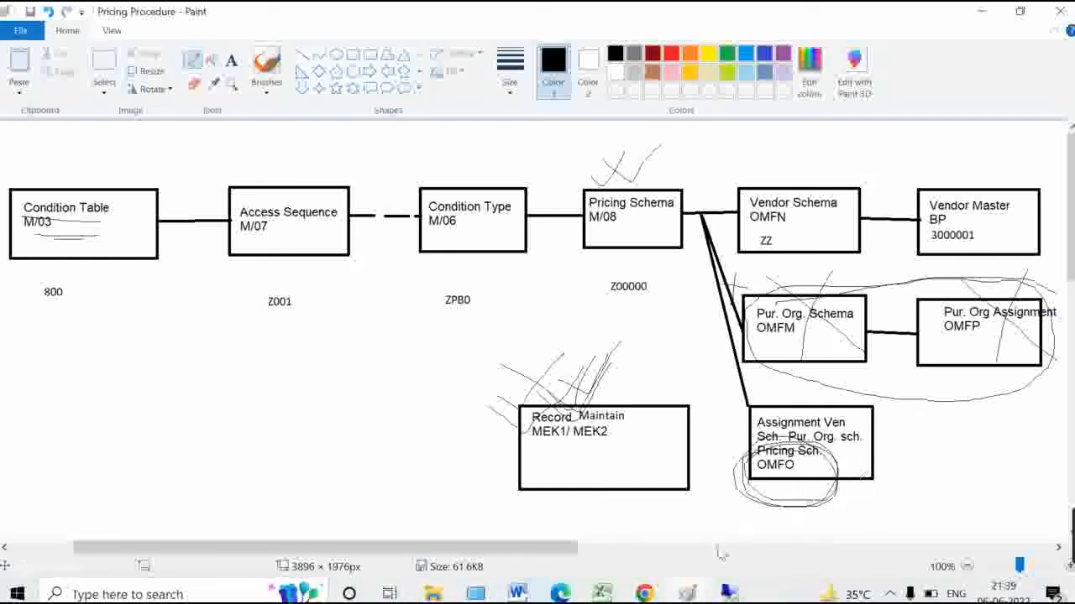
left_click(728, 594)
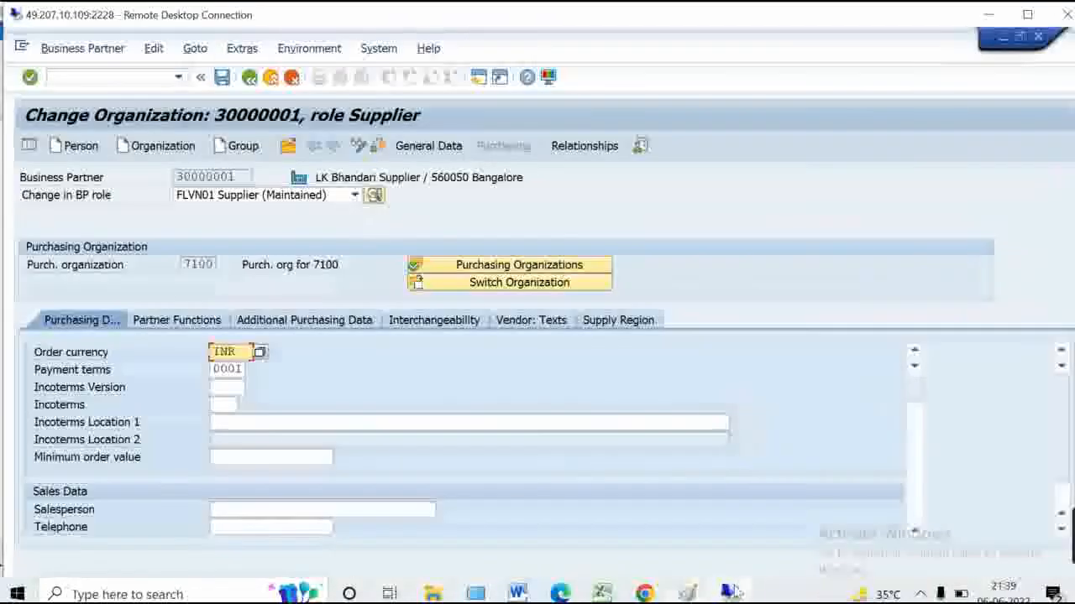
Run transaction OMFO to open the Determination of Calculation Schema in Purchasing table
left_click(153, 79)
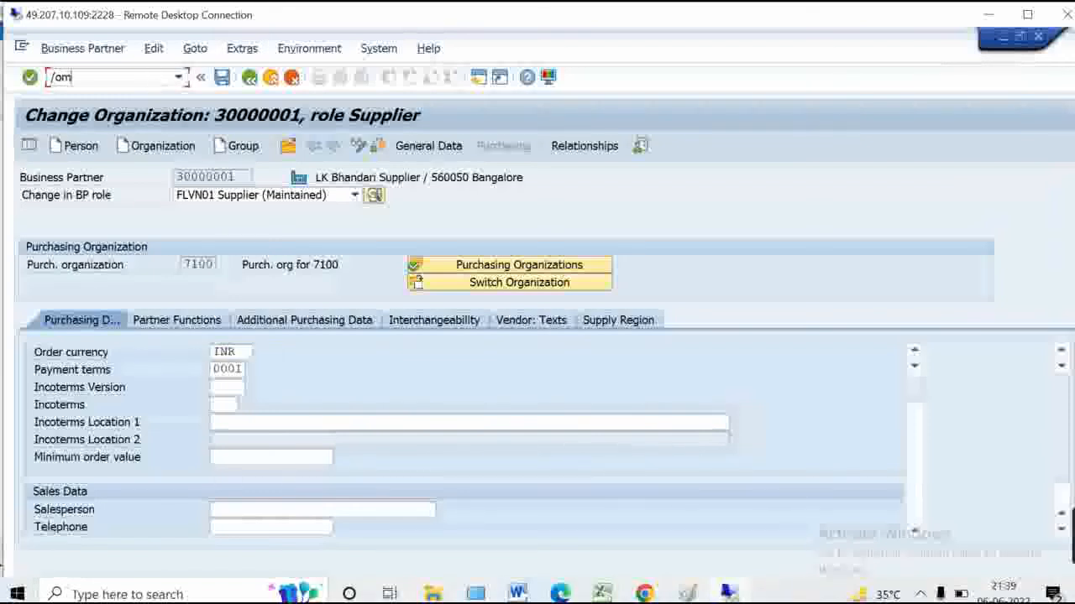
type("/om")
key("BackSpace")
type("omfo")
key("Return")
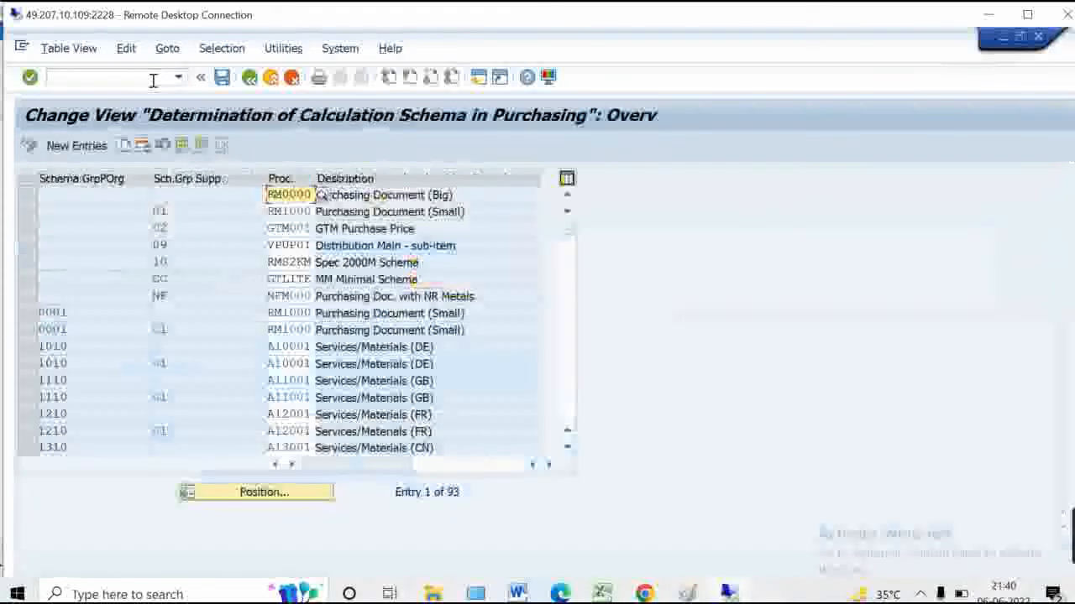
Inspect row 1's Schema GrpPOrg, Sch.Grp Supp and Proc. cells, then bring the Paint diagram back
left_click(102, 196)
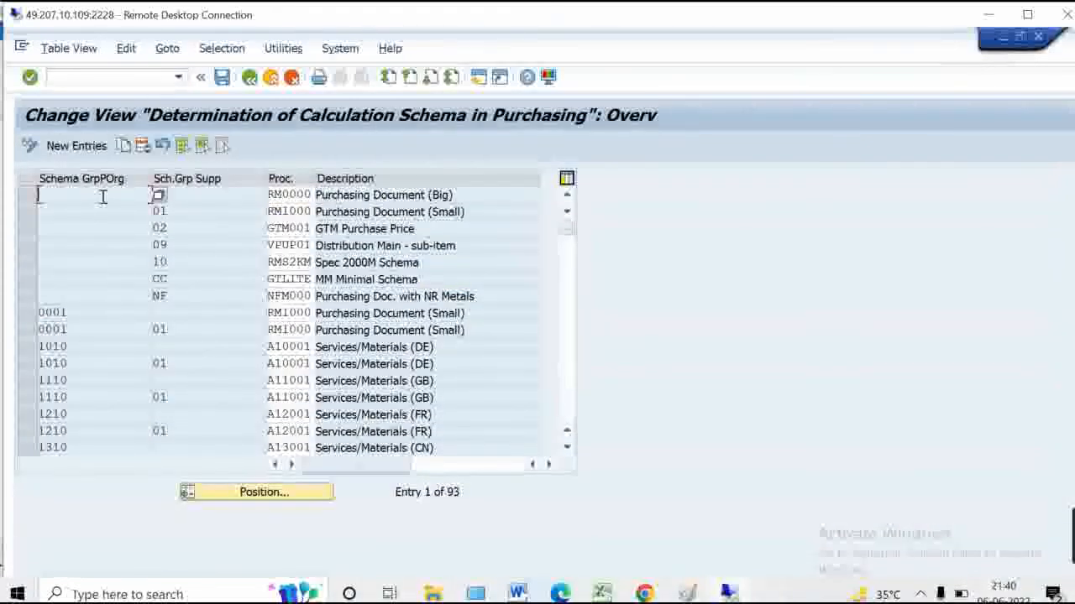
key("Tab")
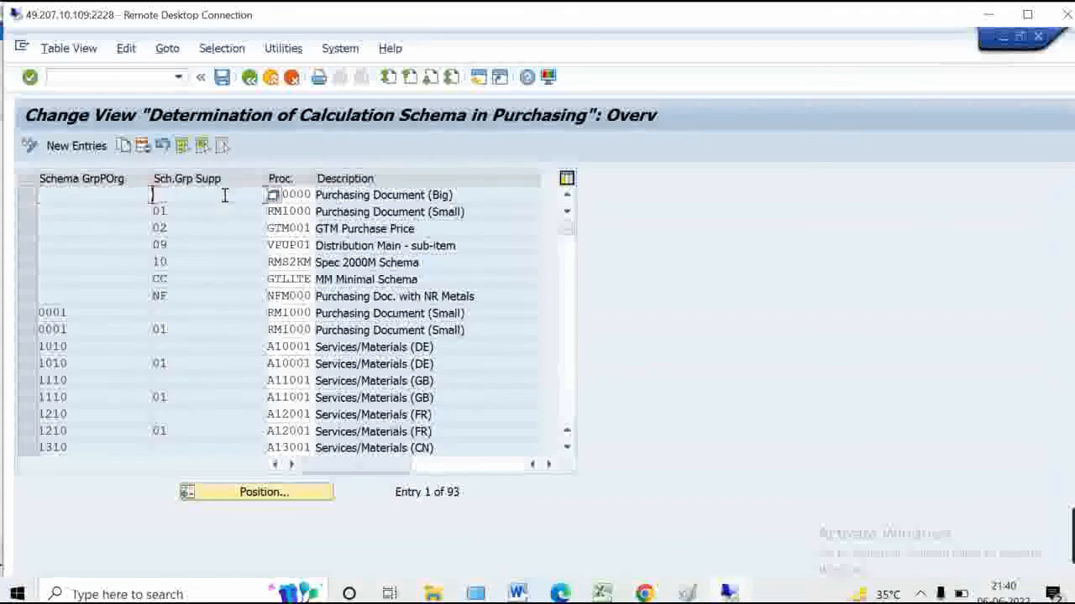
left_click(304, 197)
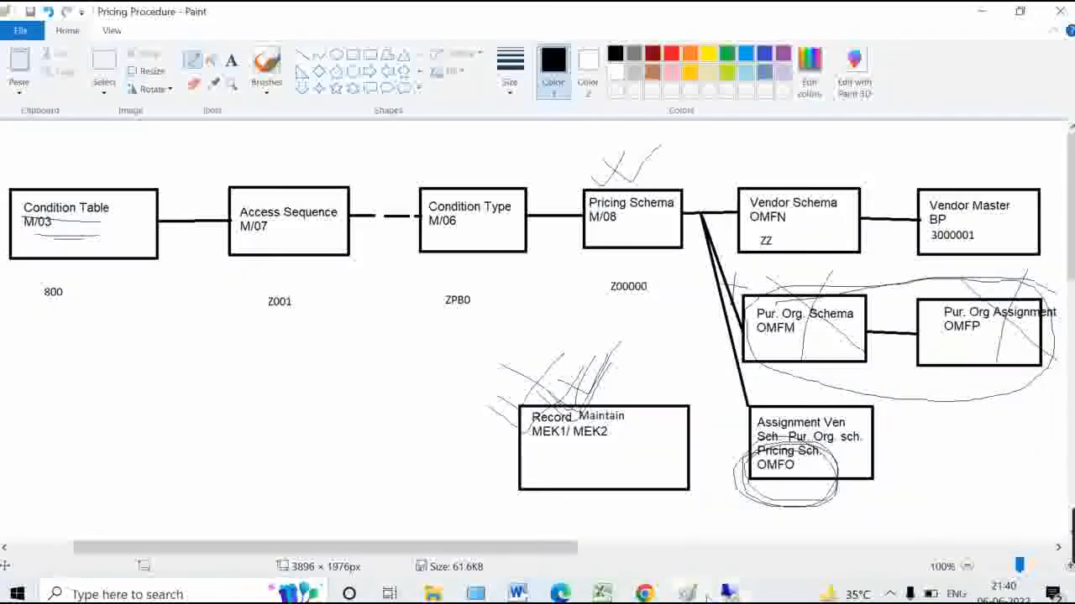
left_click(720, 595)
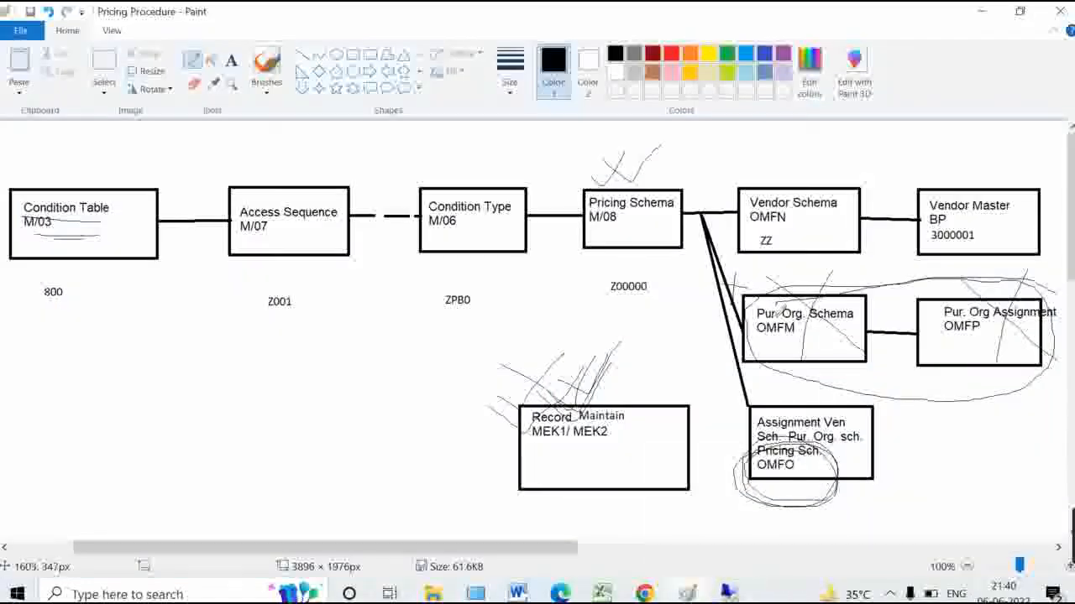
Pencil a line linking OMFM to OMFP and tick off the ZZ and Z00000 steps
left_click_drag(777, 334, 946, 326)
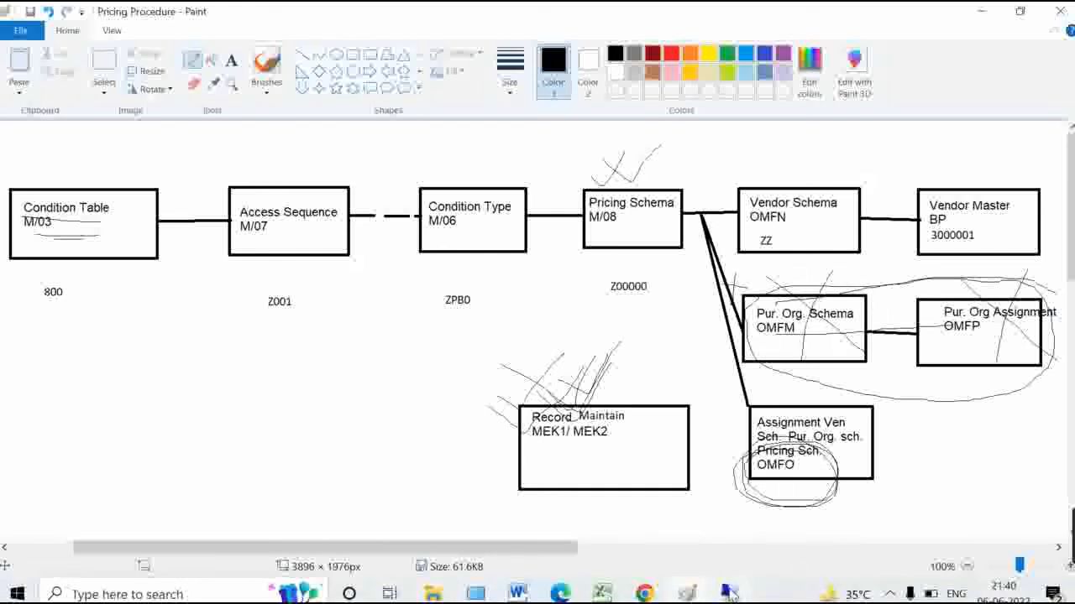
left_click_drag(777, 231, 821, 196)
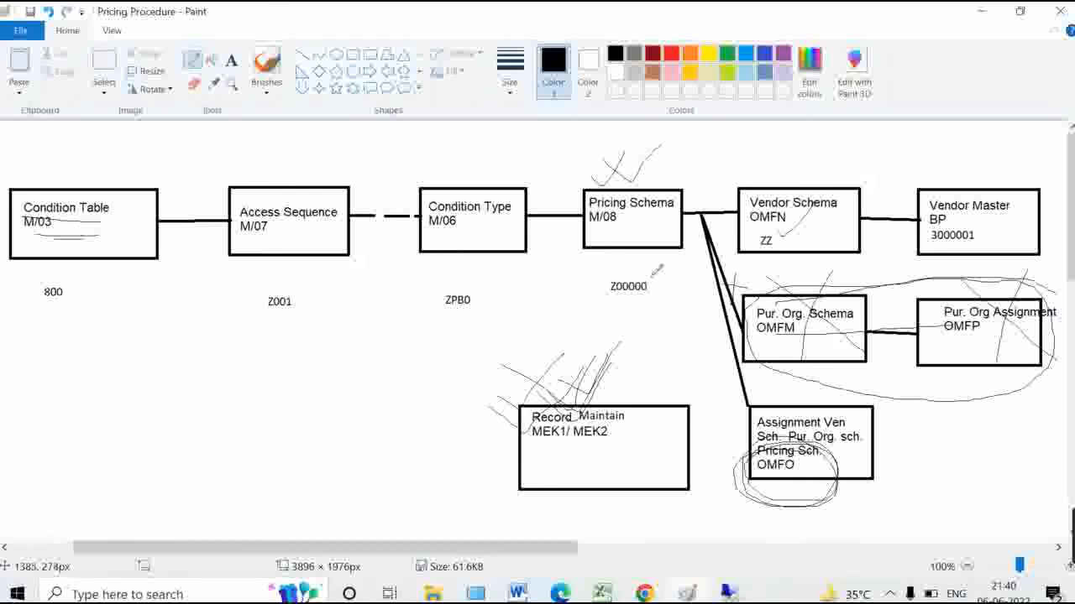
mouse_move(653, 277)
left_mouse_down()
mouse_move(675, 292)
mouse_move(705, 234)
left_mouse_up()
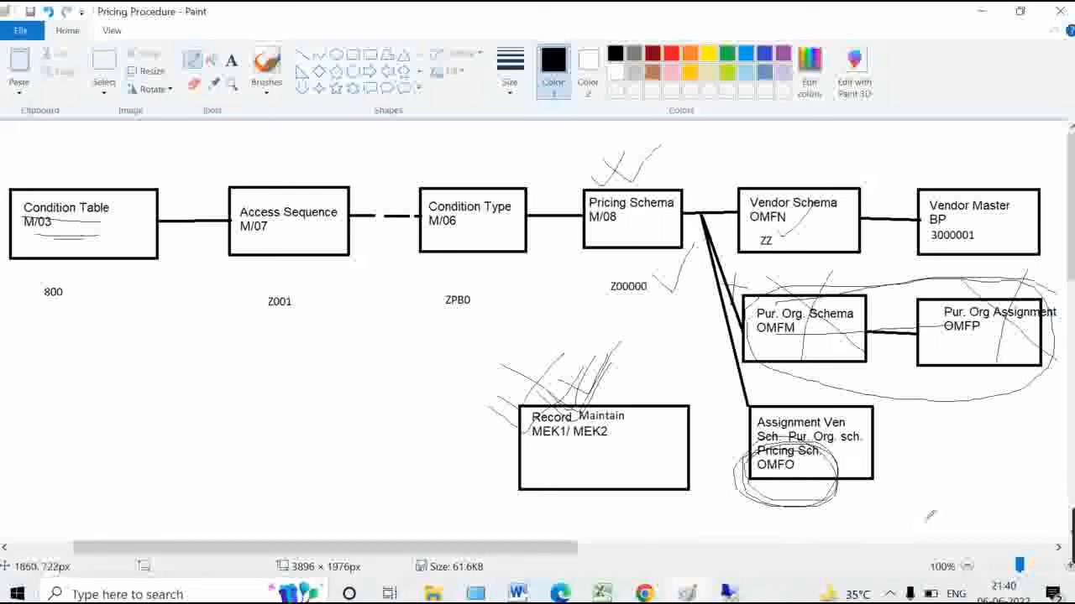
left_click(729, 593)
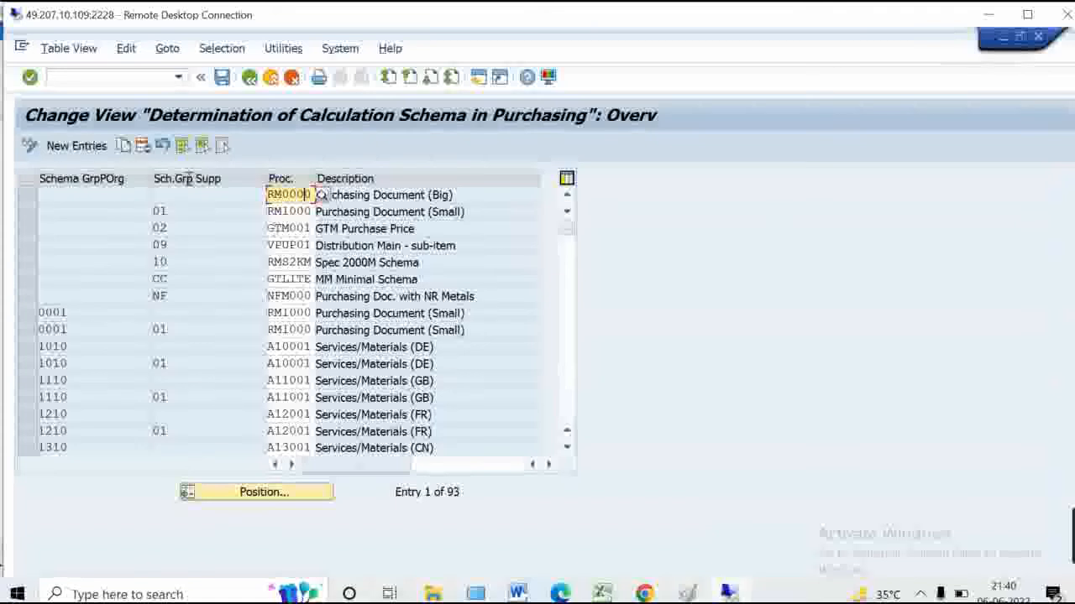
Add a new schema determination entry mapping supplier schema group ZZ to procedure Z00000
left_click(76, 146)
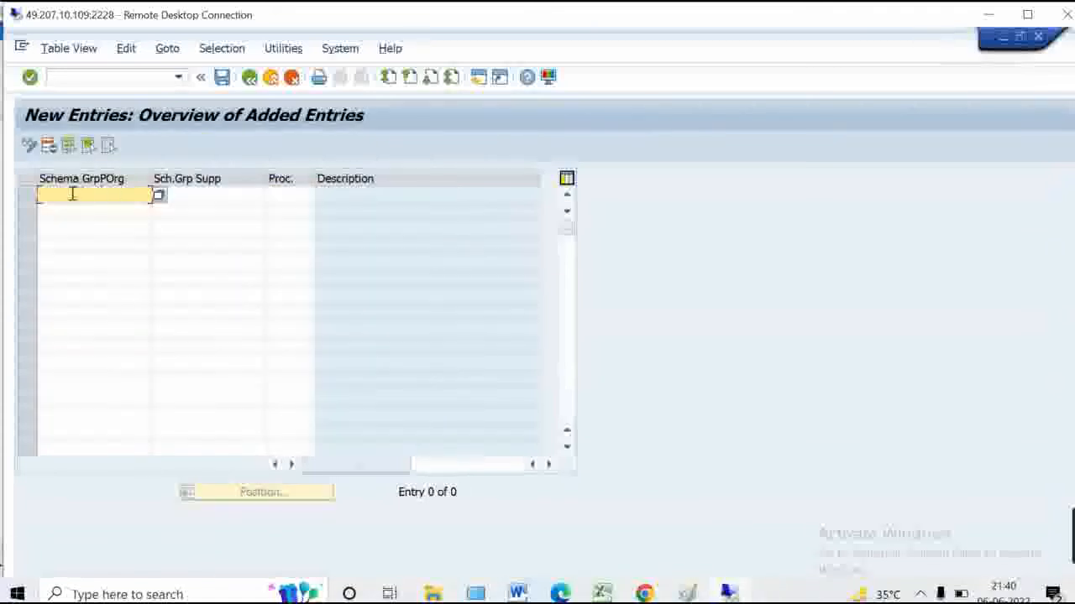
left_click(183, 195)
type("XX")
key("Return")
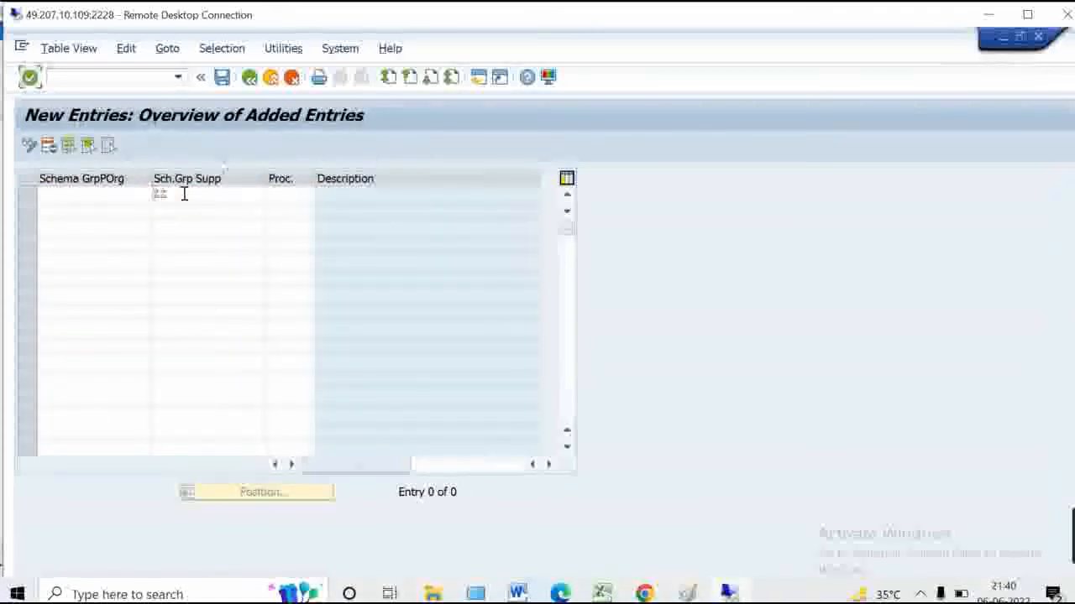
left_click(288, 192)
type("Z000")
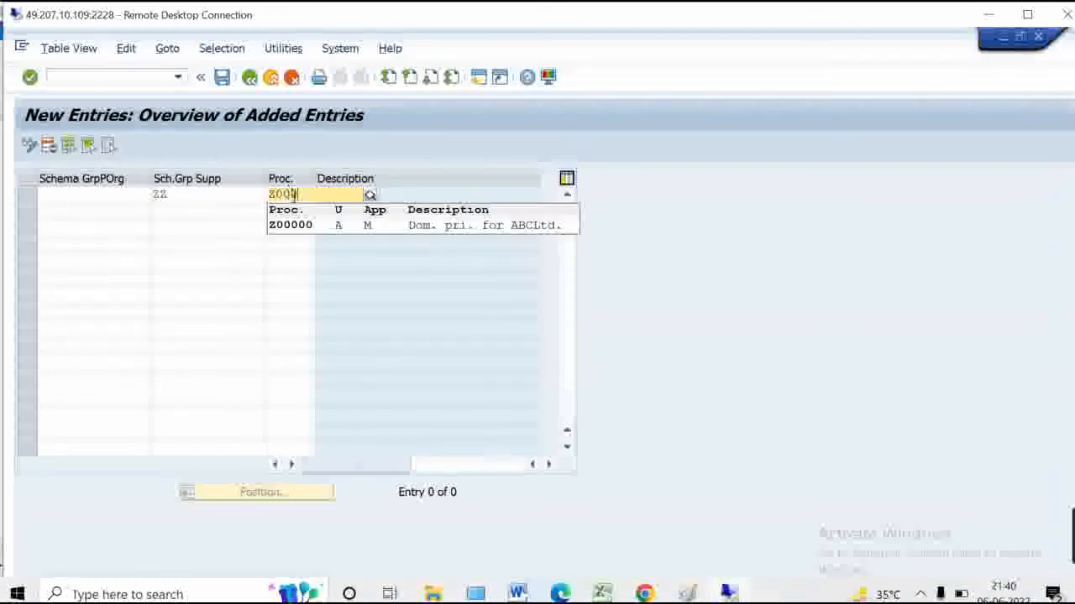
left_click(300, 224)
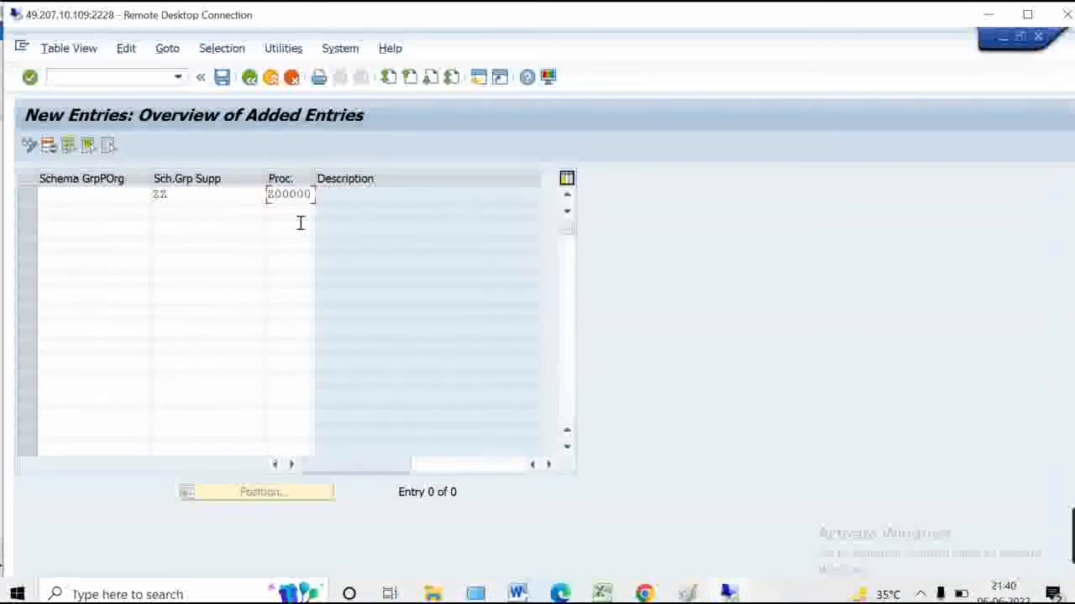
key("Return")
Save the entry under customizing request 'MM_Pricing Process' and return to the Paint diagram
left_click(222, 77)
left_click(336, 330)
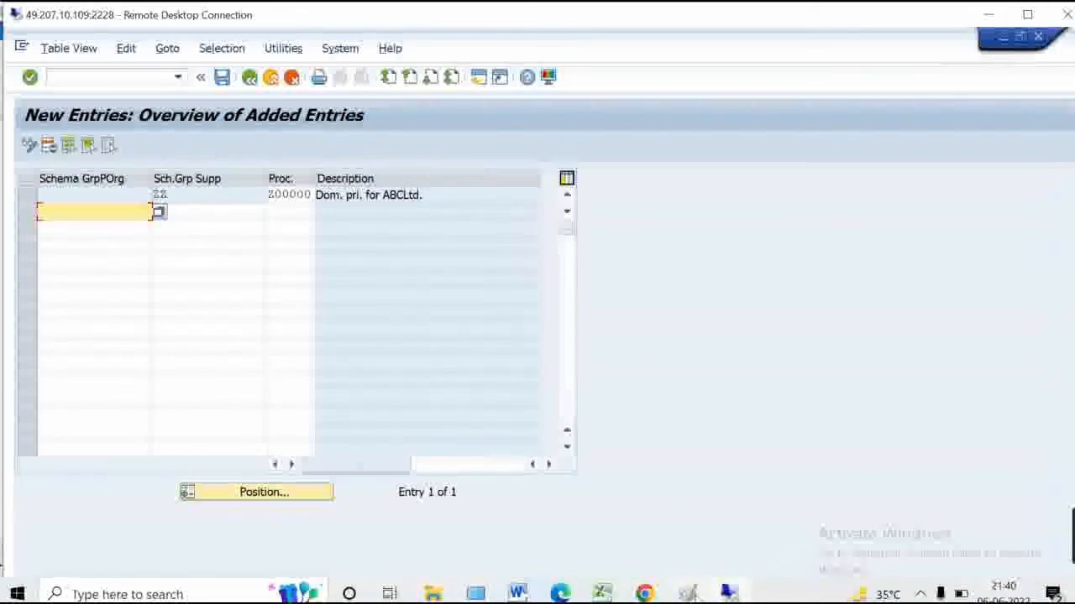
left_click(689, 593)
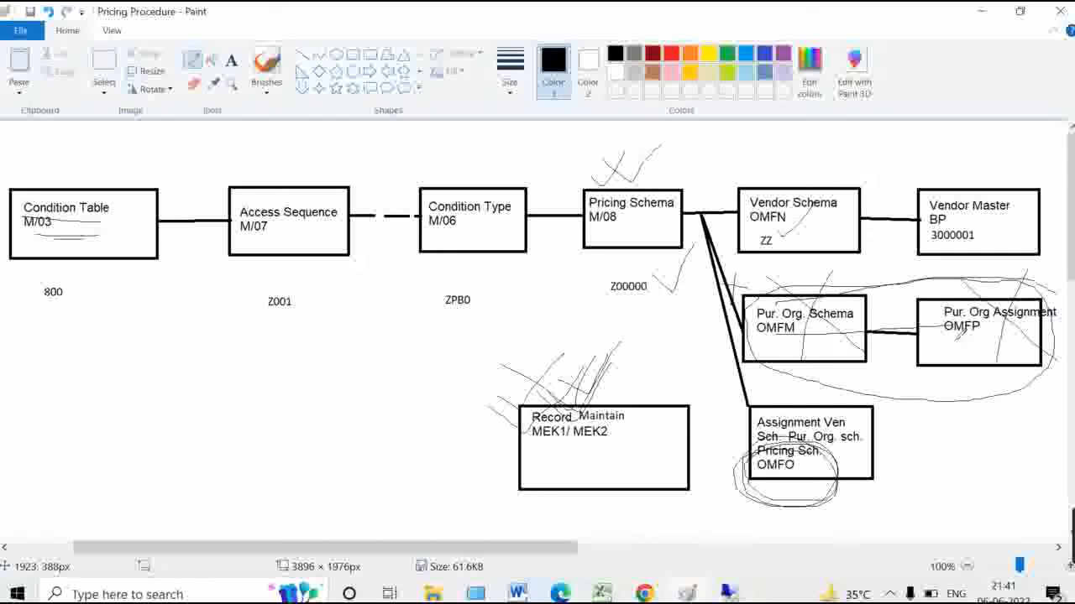
Tick off the Pur. Org Assignment OMFP step on the Paint diagram and return to SAP
left_click_drag(940, 340, 983, 326)
left_click(752, 592)
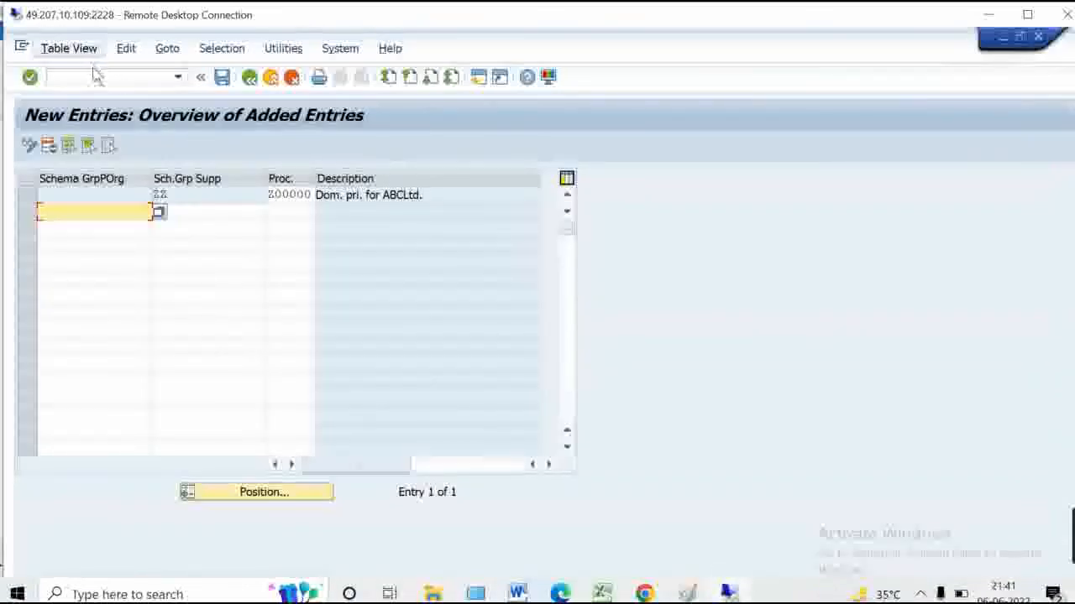
In OMFP, locate purchasing organization 7100, select its schema group cell and save
left_click(96, 75)
type("/nomfp")
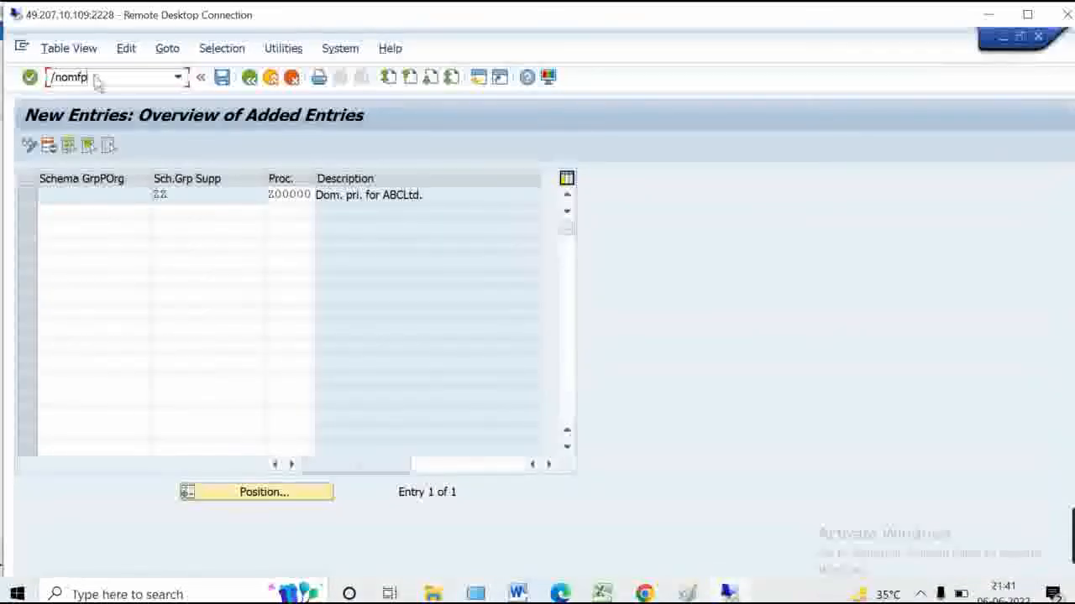
key("Return")
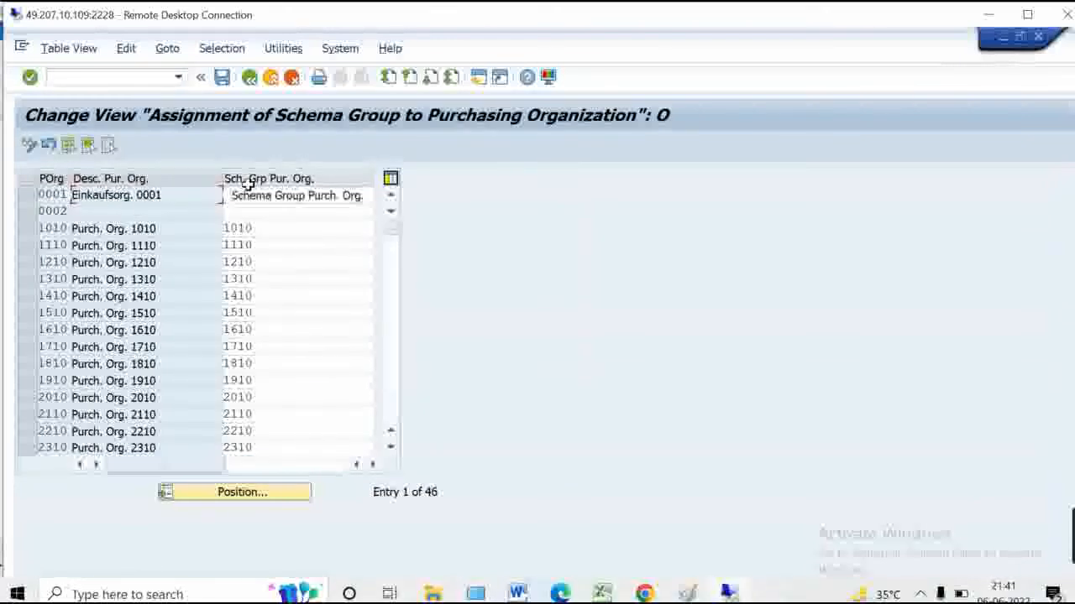
left_click(257, 495)
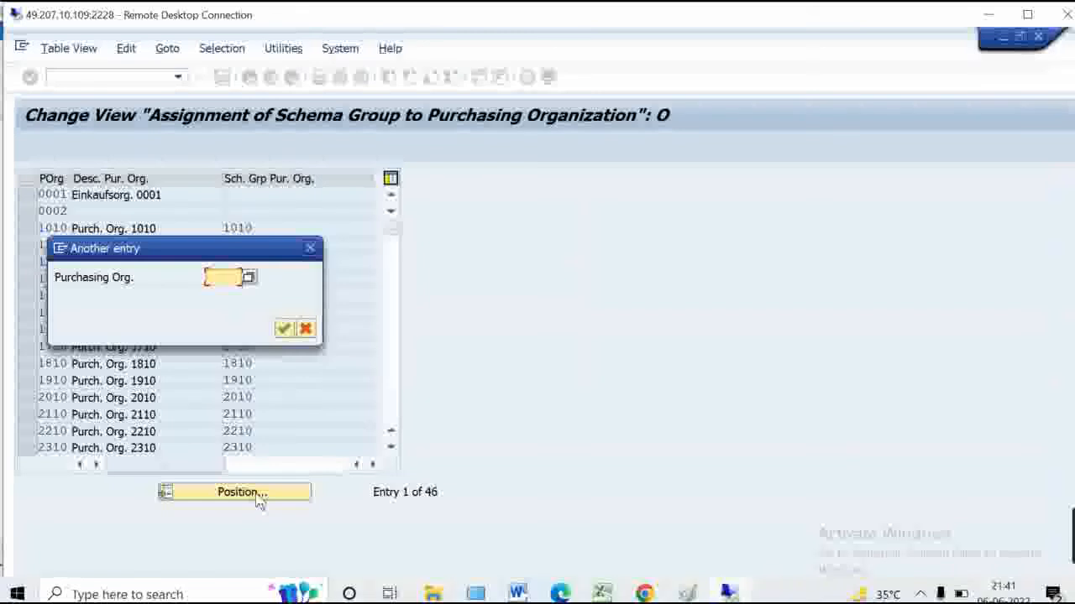
type("71")
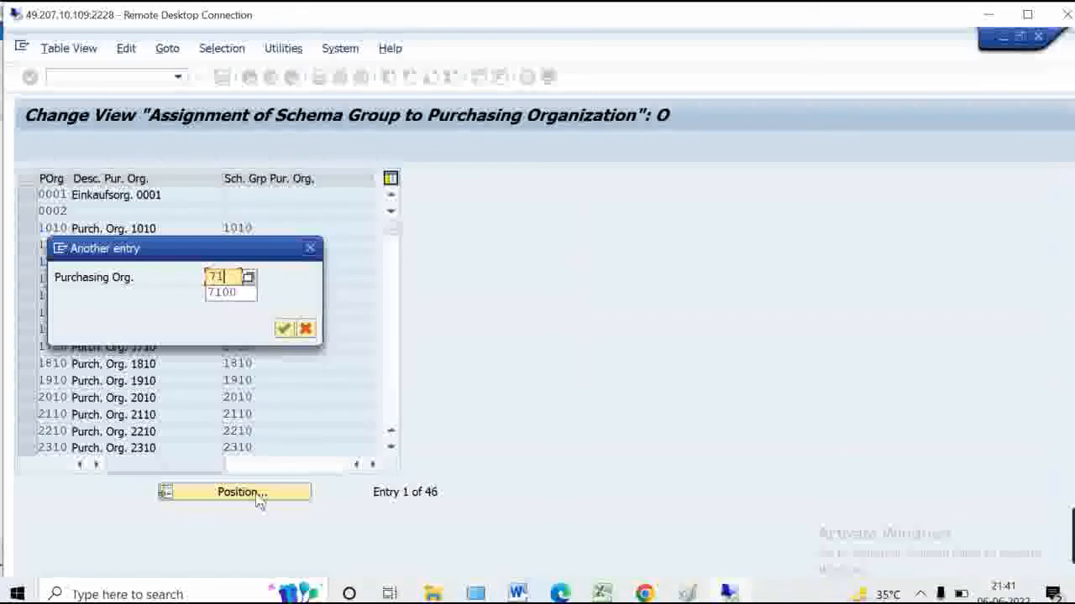
type("00")
key("Return")
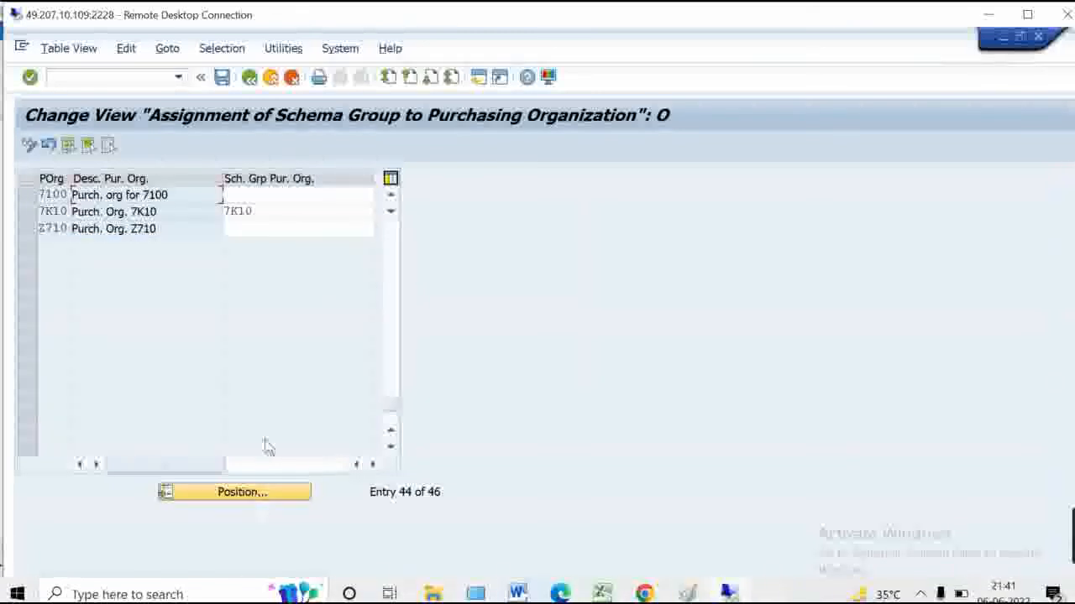
left_click(294, 198)
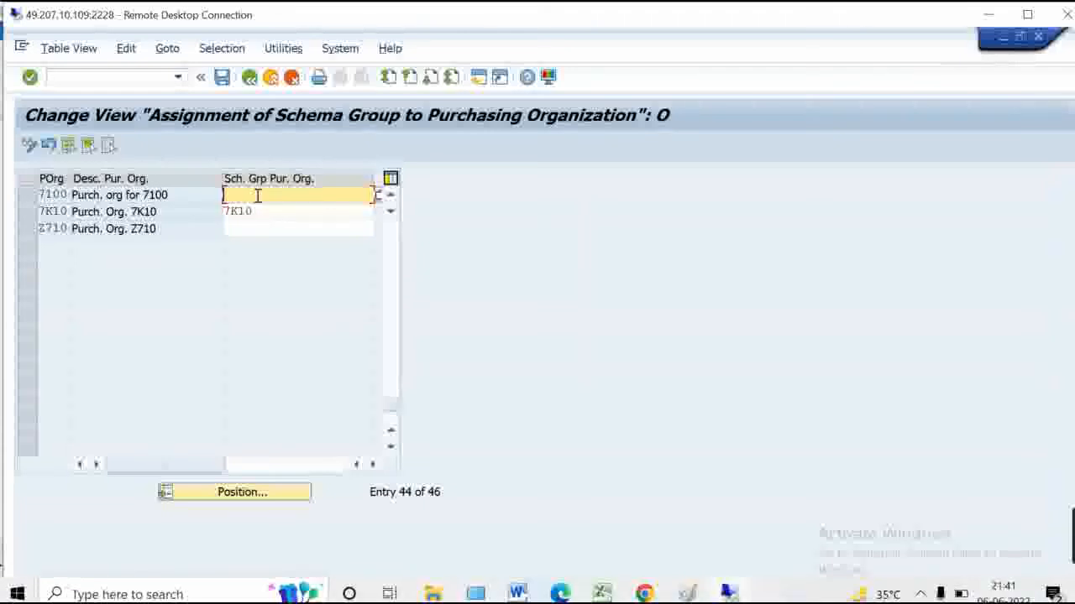
left_click(223, 79)
Draw a line through the Paint diagram and circle the Record Maintain MEK1/MEK2 step
left_click(687, 594)
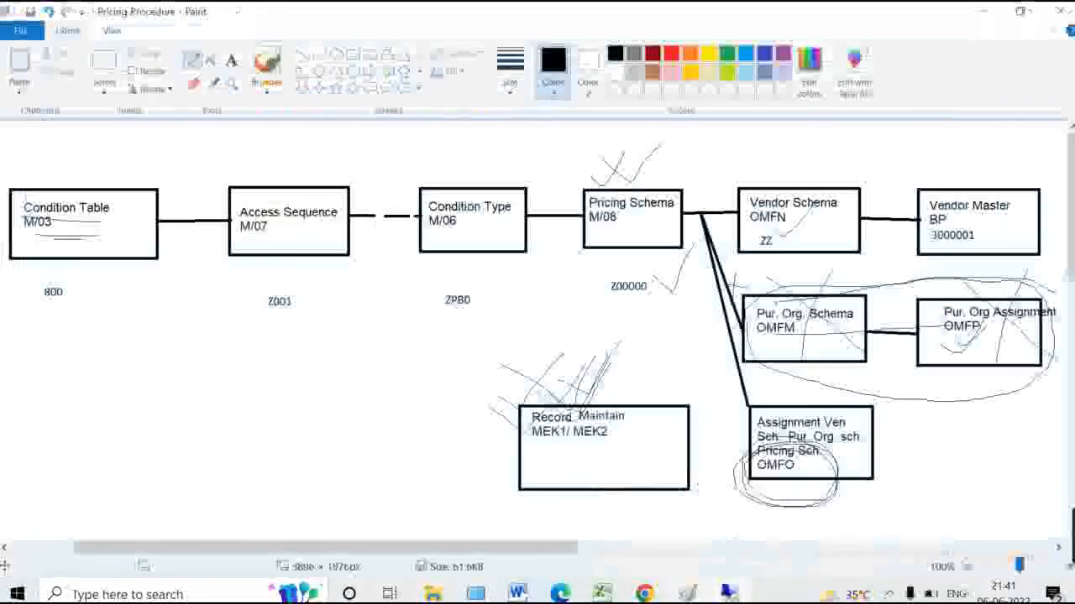
mouse_move(68, 335)
left_mouse_down()
mouse_move(697, 402)
mouse_move(890, 495)
mouse_move(971, 475)
left_mouse_up()
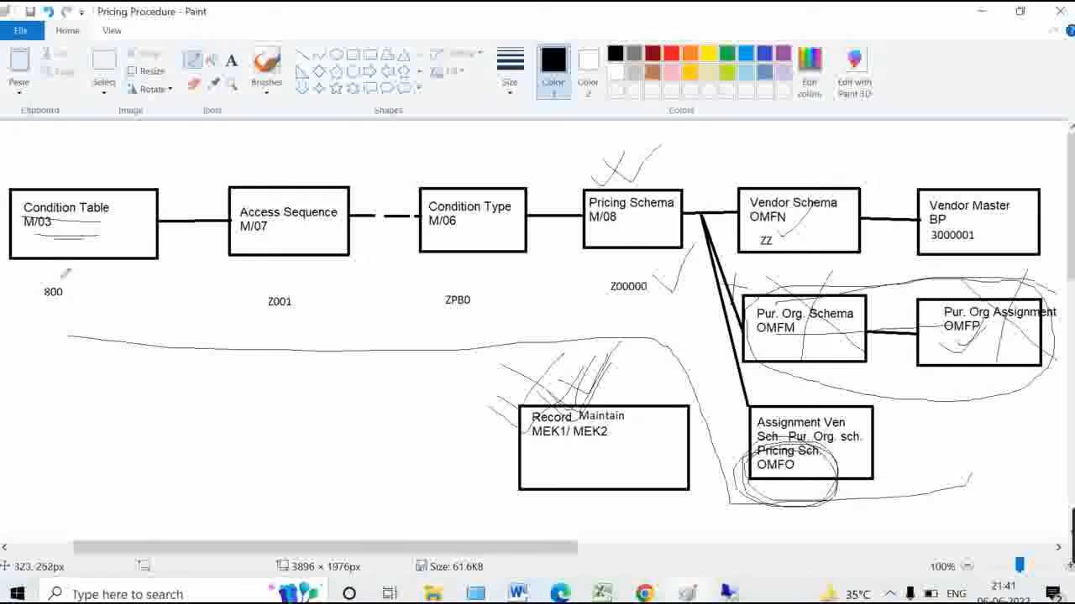
mouse_move(79, 332)
left_mouse_down()
mouse_move(5, 277)
mouse_move(29, 153)
left_mouse_up()
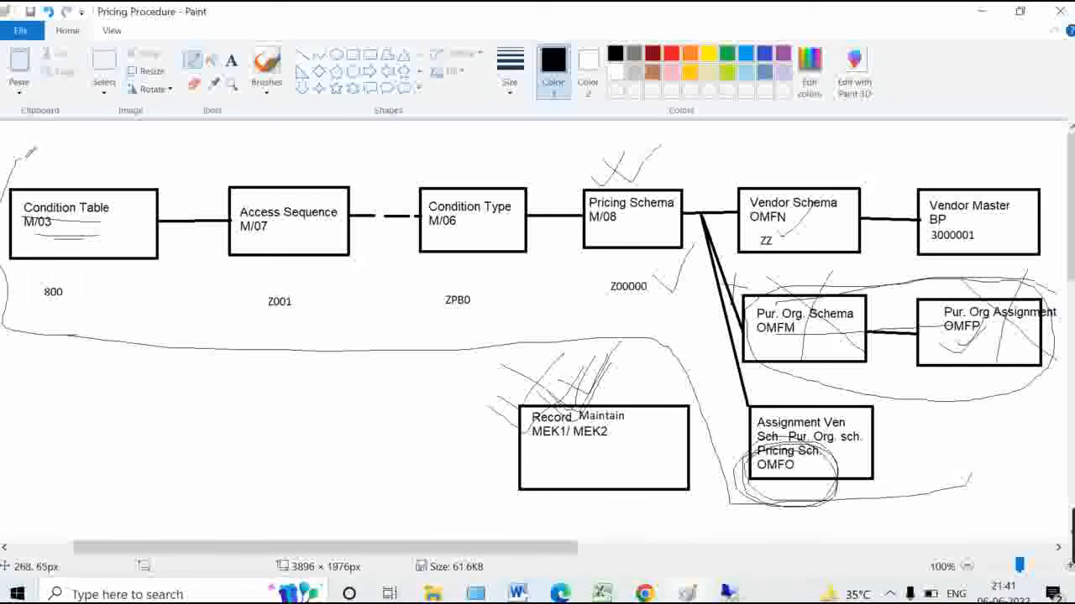
mouse_move(655, 348)
left_mouse_down()
mouse_move(538, 512)
mouse_move(623, 442)
mouse_move(485, 427)
left_mouse_up()
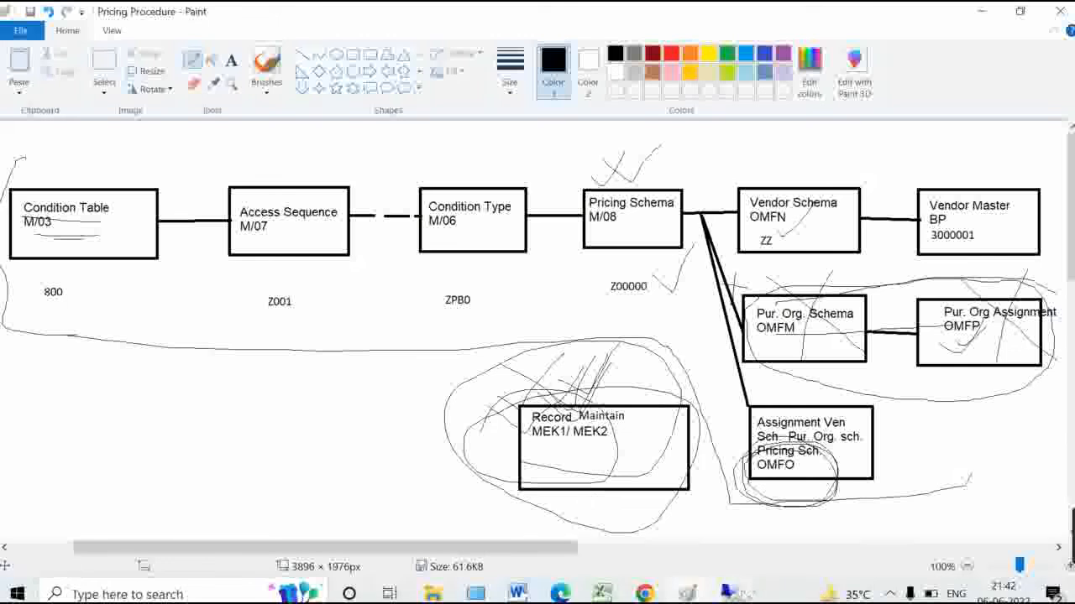
Back in SAP, run MEK1 to open Create Condition Records
left_click(729, 594)
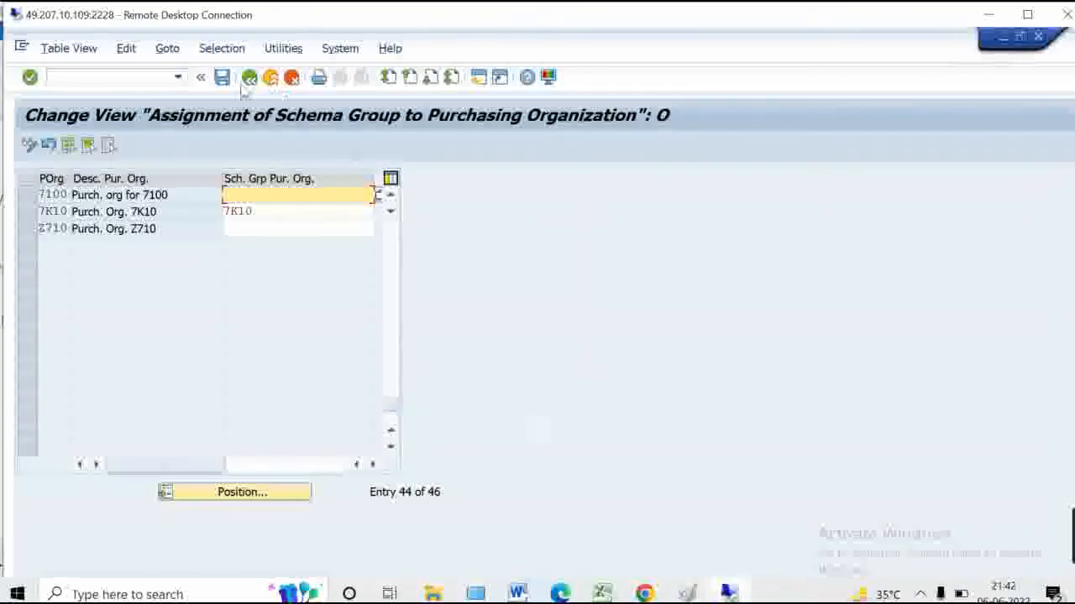
left_click(91, 76)
type("/nmek1")
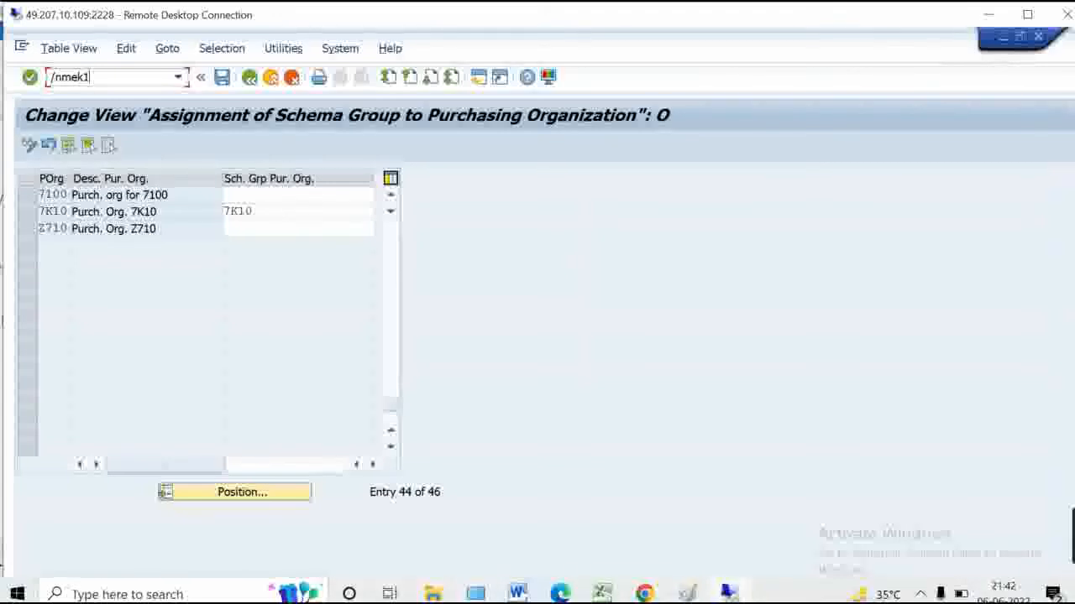
key("Return")
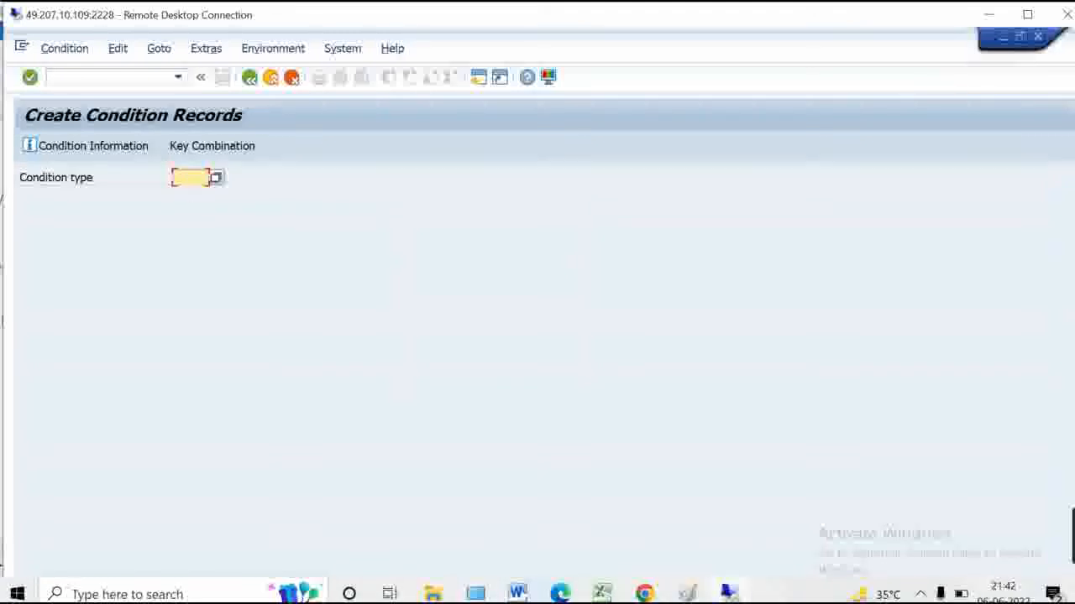
Maximize Remote Desktop and switch to the session showing RM0000 control data
left_click(1027, 14)
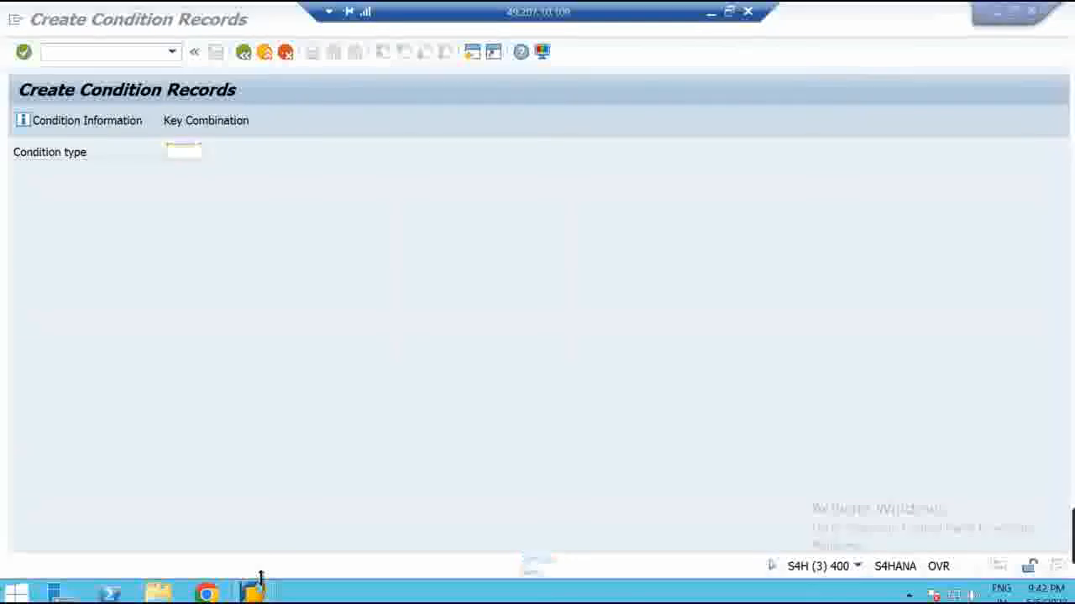
mouse_move(256, 585)
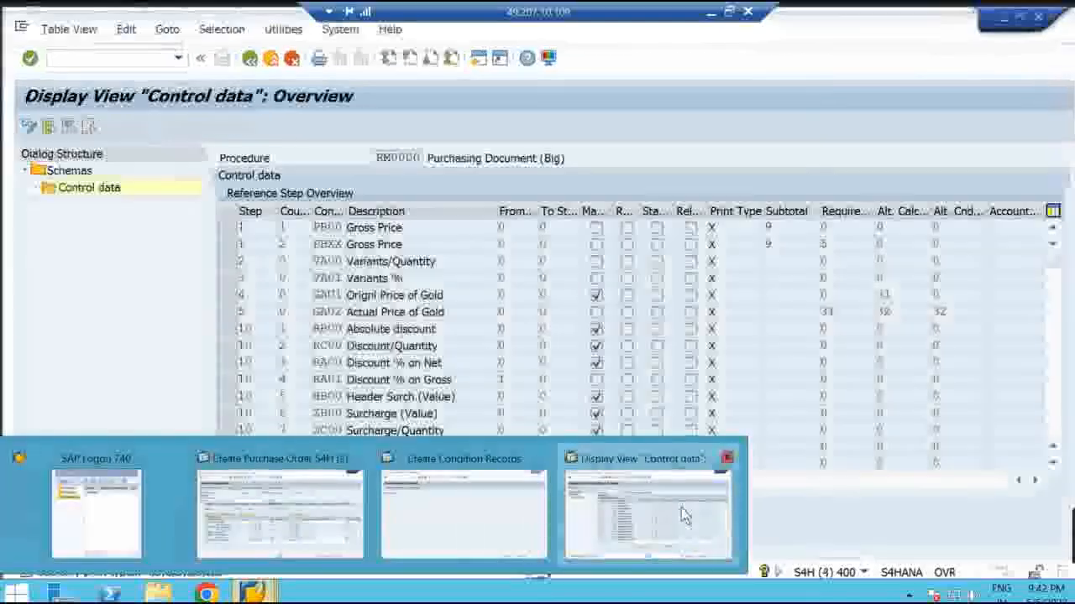
left_click(683, 514)
Return to the pricing procedure list, position on Z00000 and reopen in change mode
left_click(245, 55)
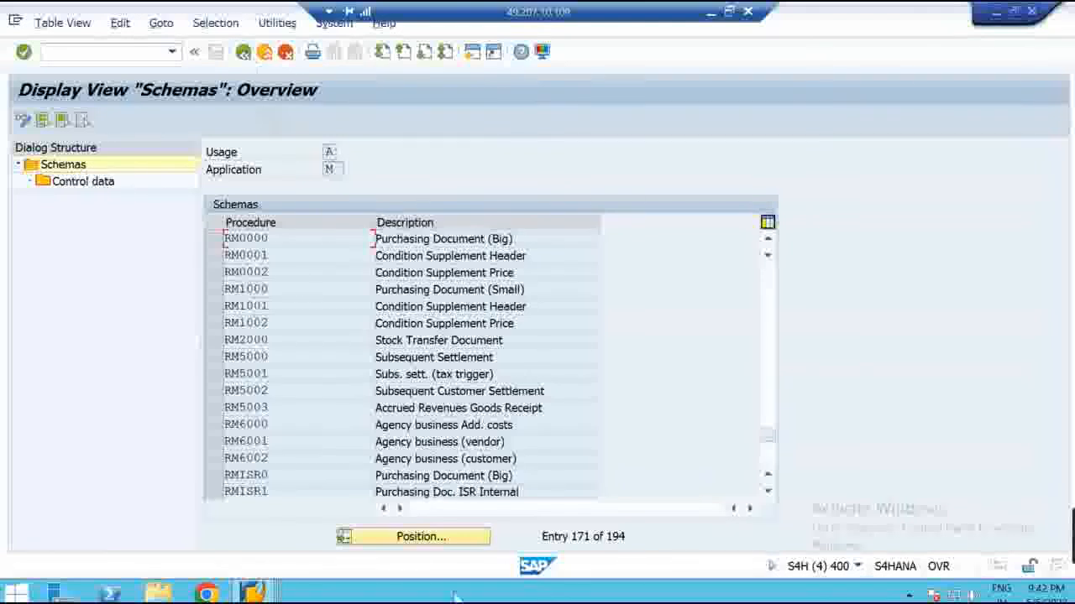
left_click(449, 538)
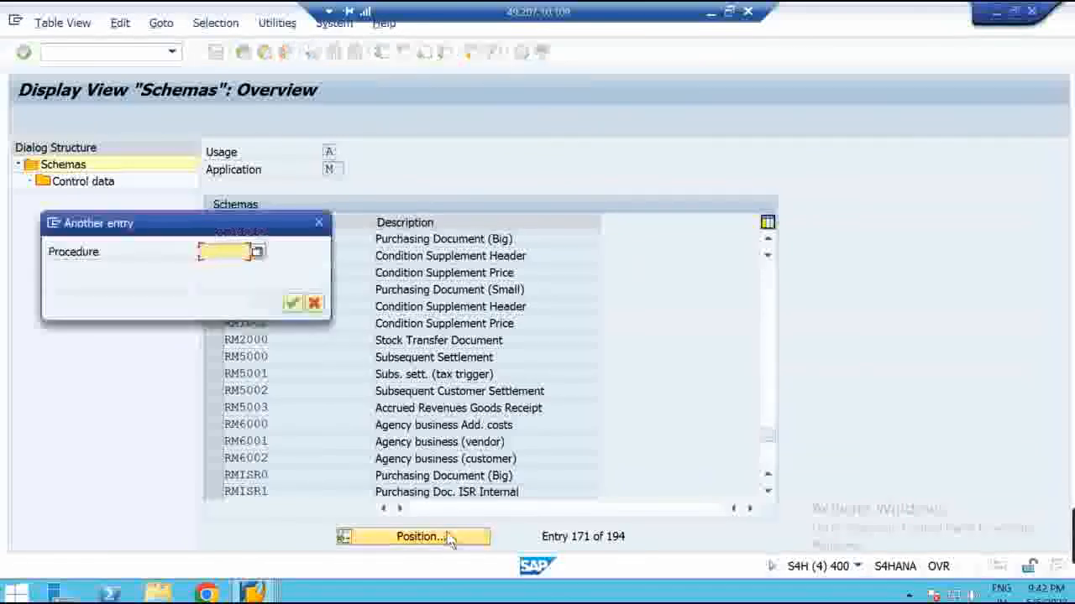
type("z000")
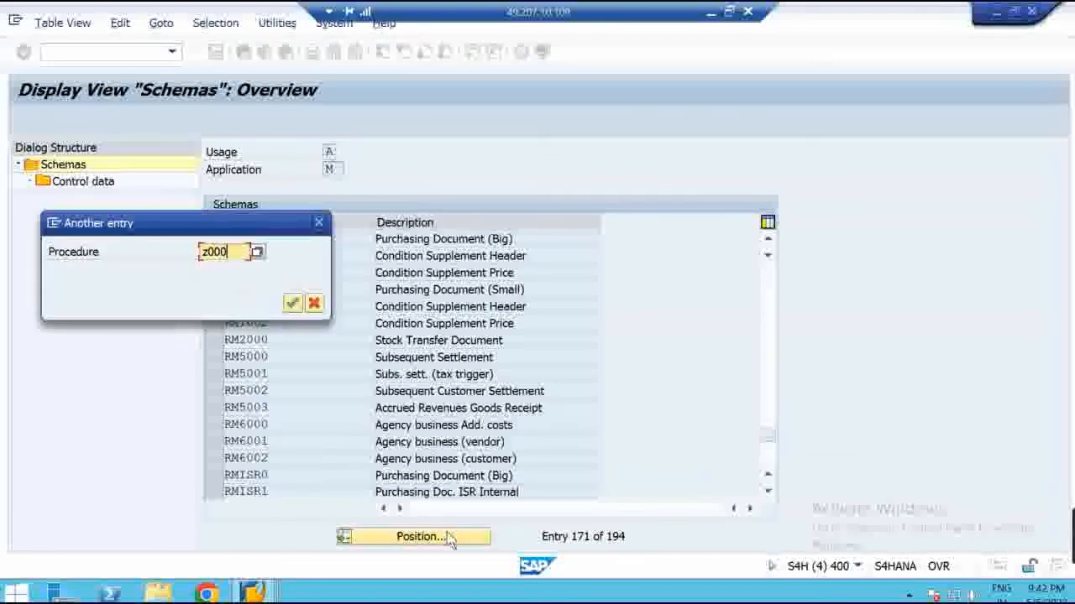
type("00")
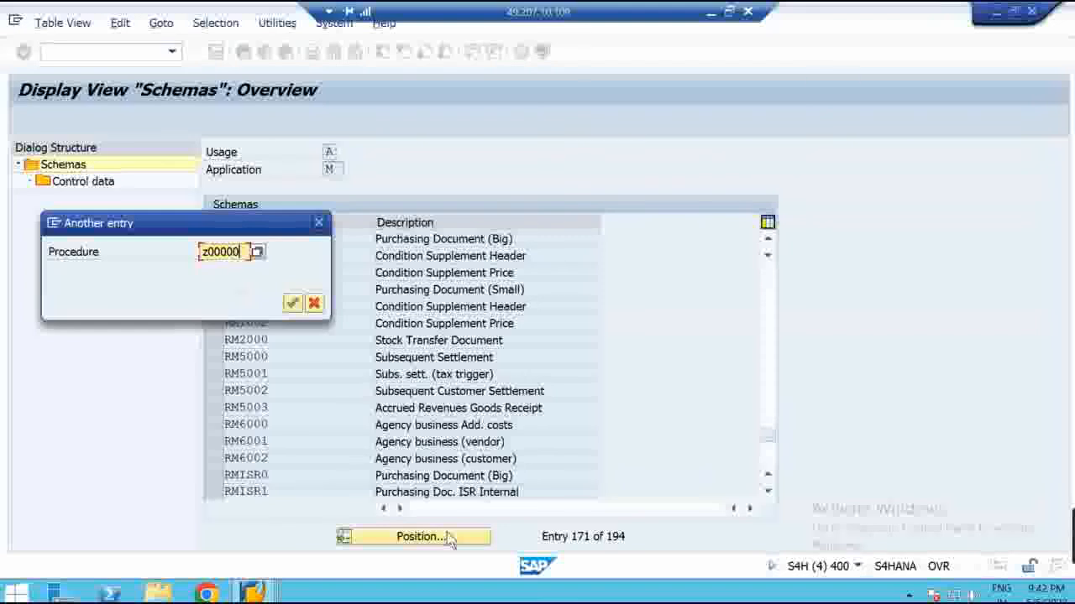
key("Return")
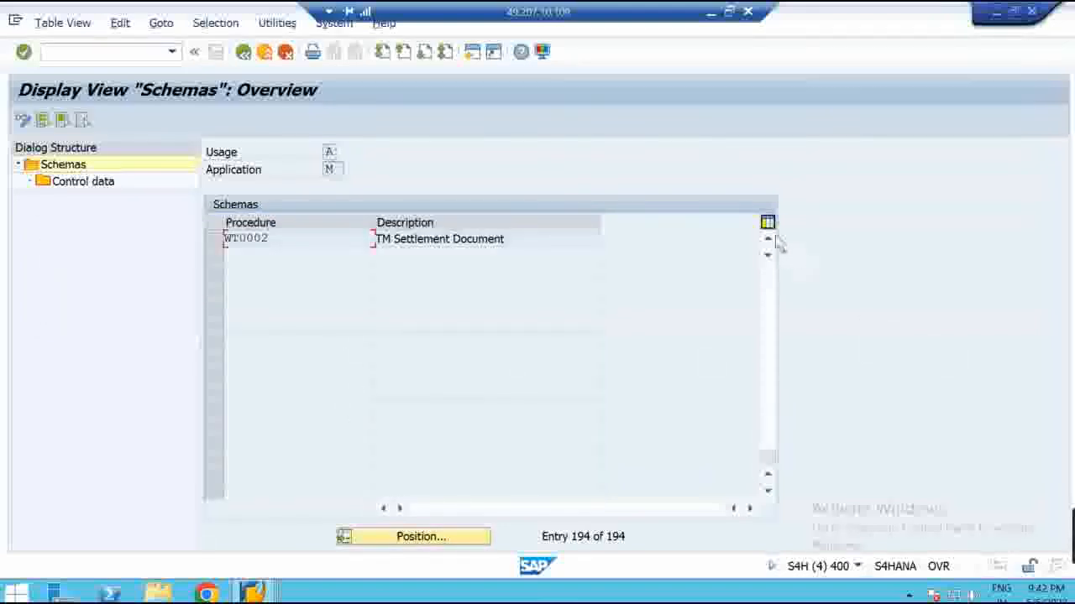
left_click(768, 239)
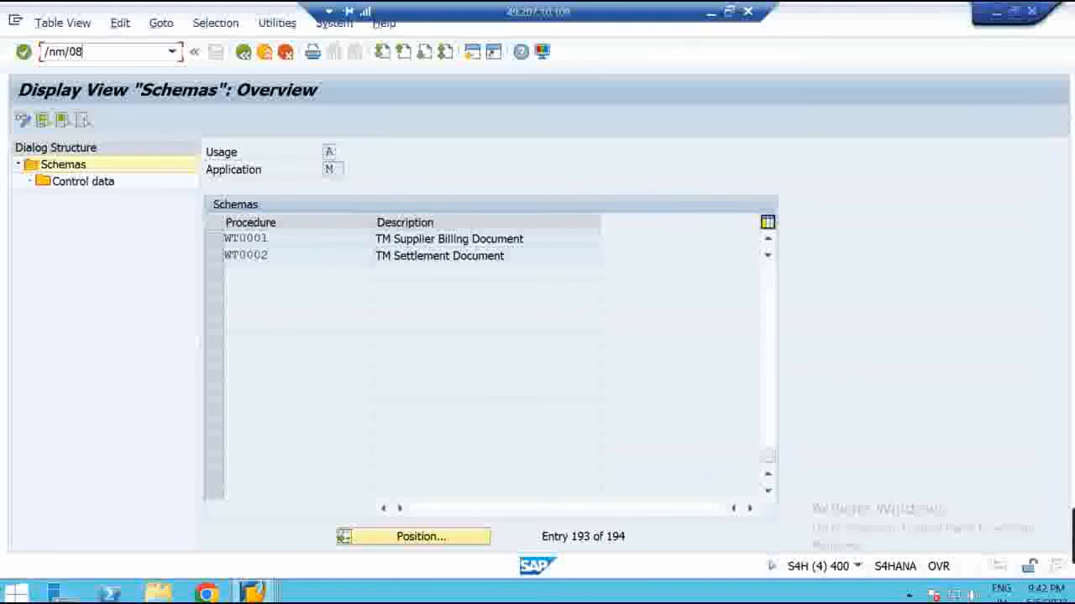
key("Return")
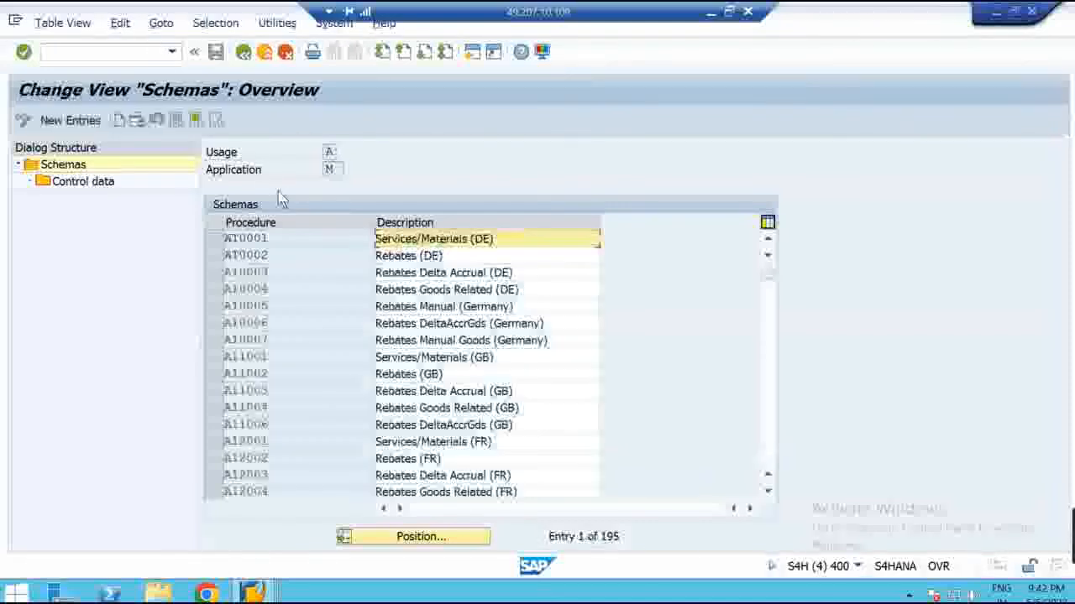
Position on Z00000 again and open its control data
left_click(399, 539)
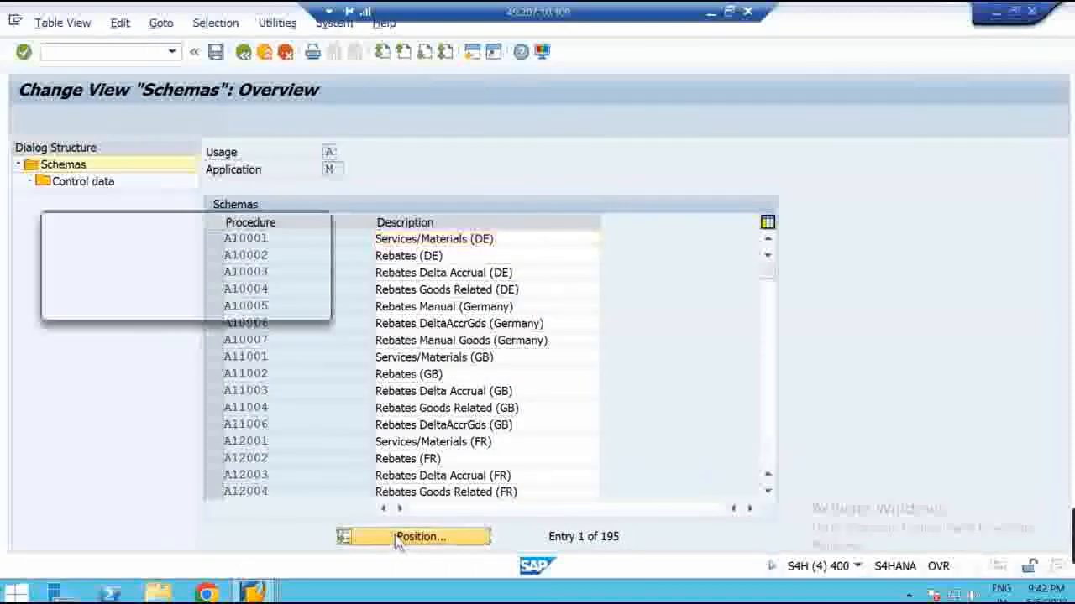
key("Down")
key("Return")
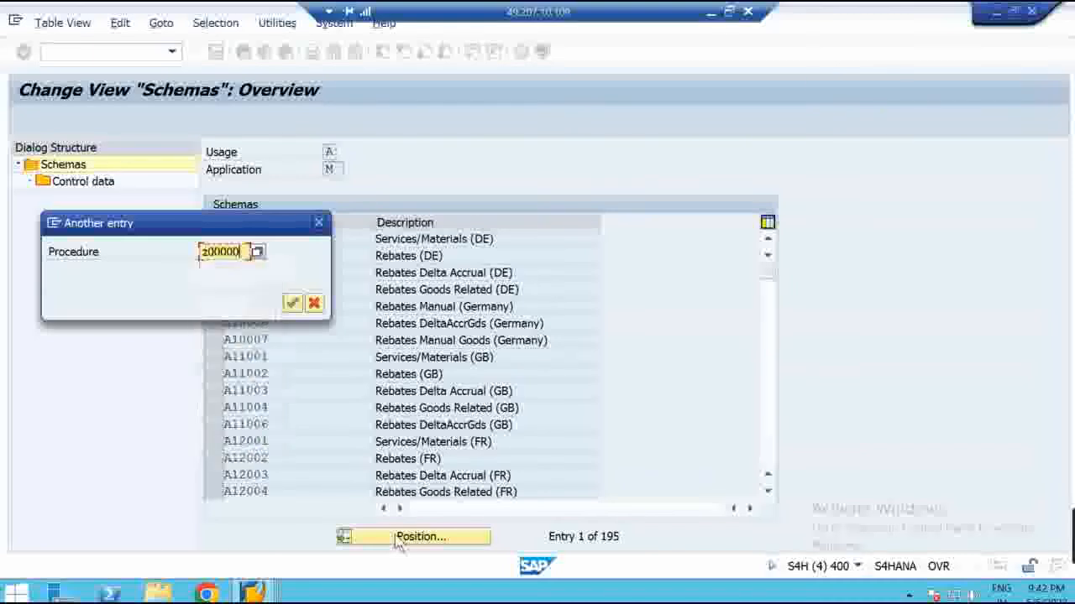
key("Return")
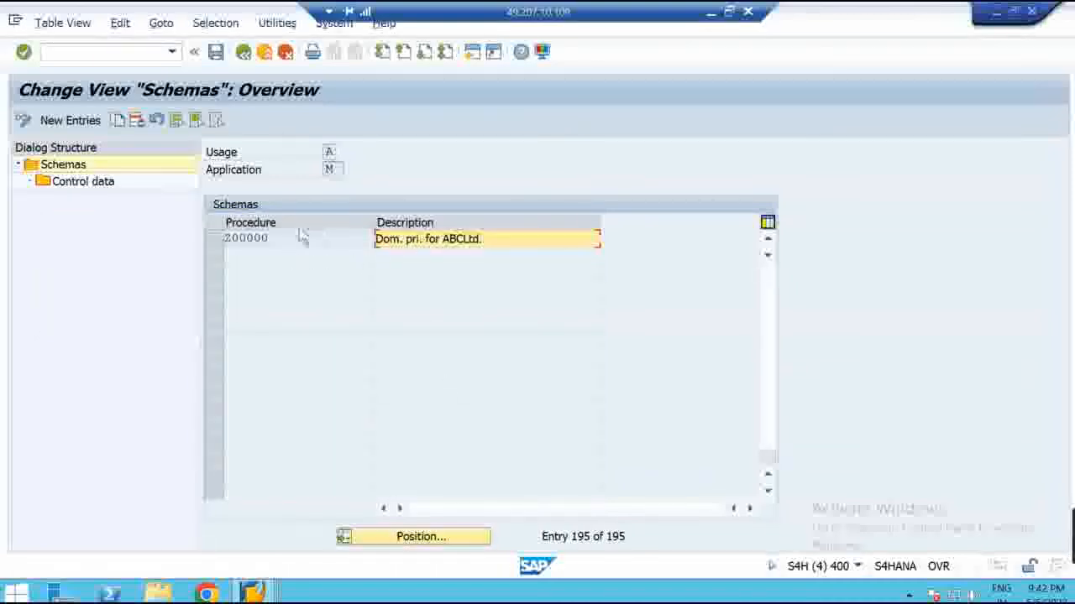
left_click(221, 242)
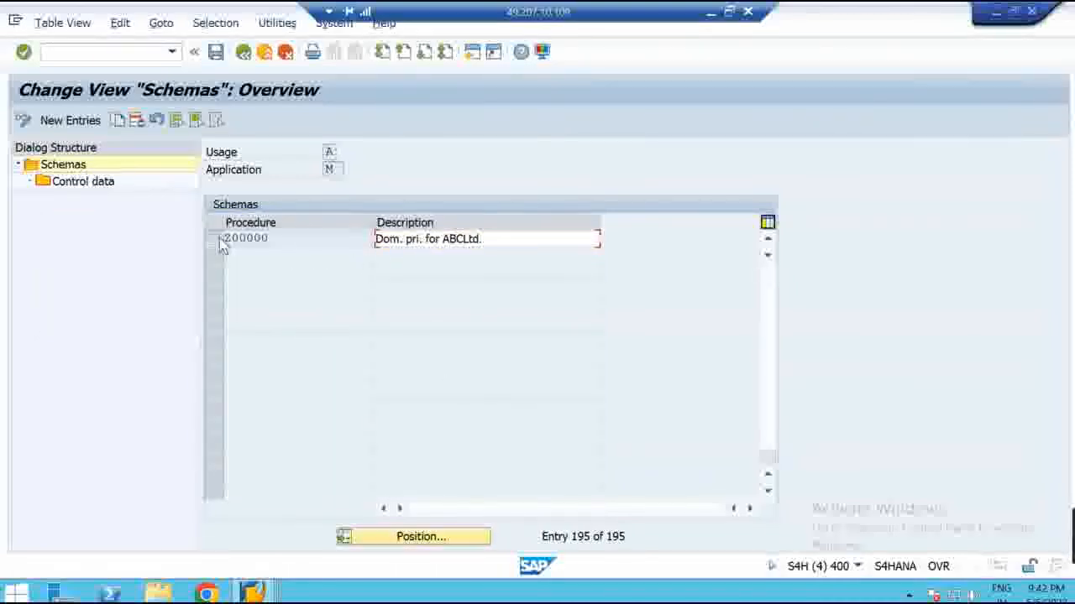
double_click(101, 185)
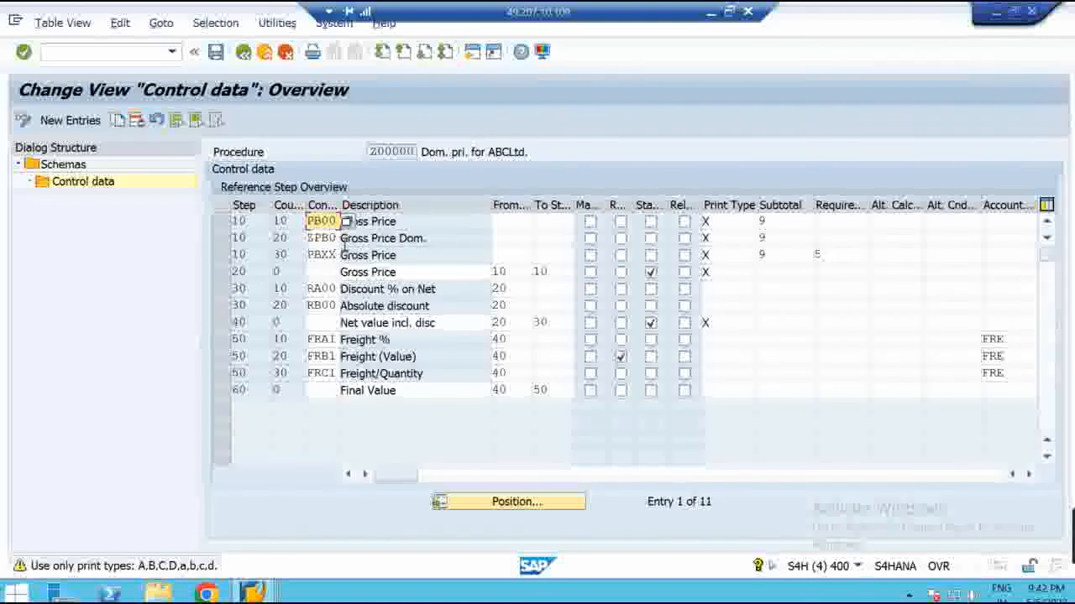
Copy condition type ZPB0 from step 10 and bring up the condition records window
left_click_drag(309, 239, 340, 238)
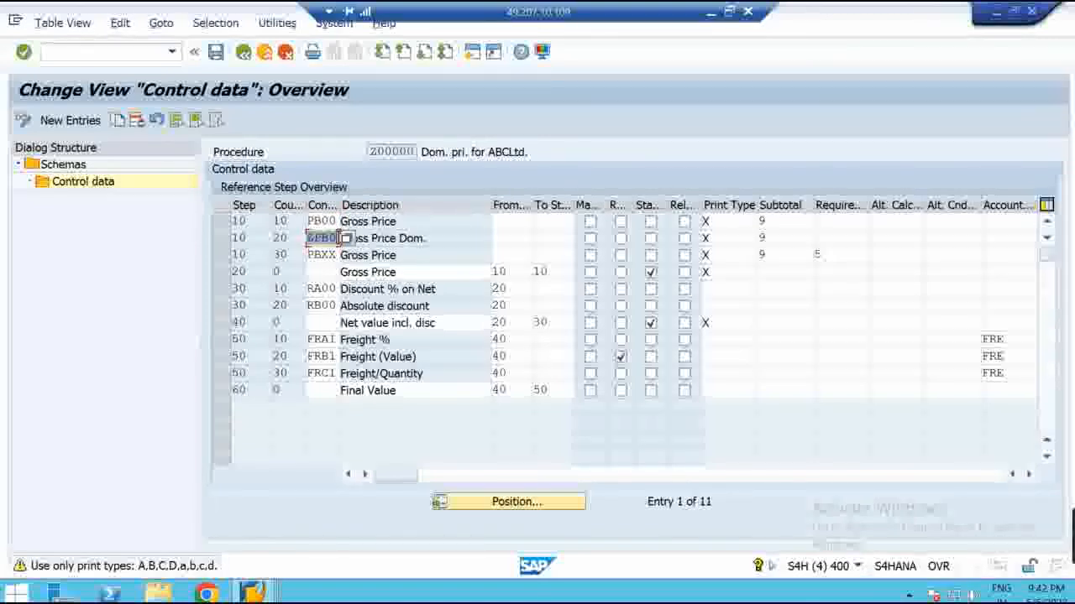
key("ctrl+c")
left_click(262, 596)
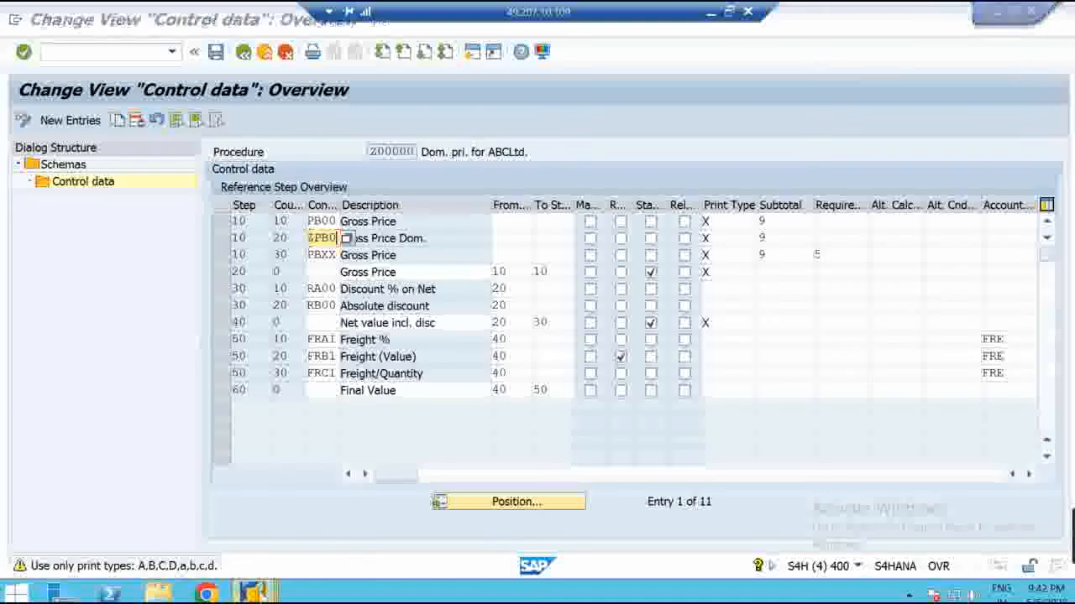
left_click(473, 518)
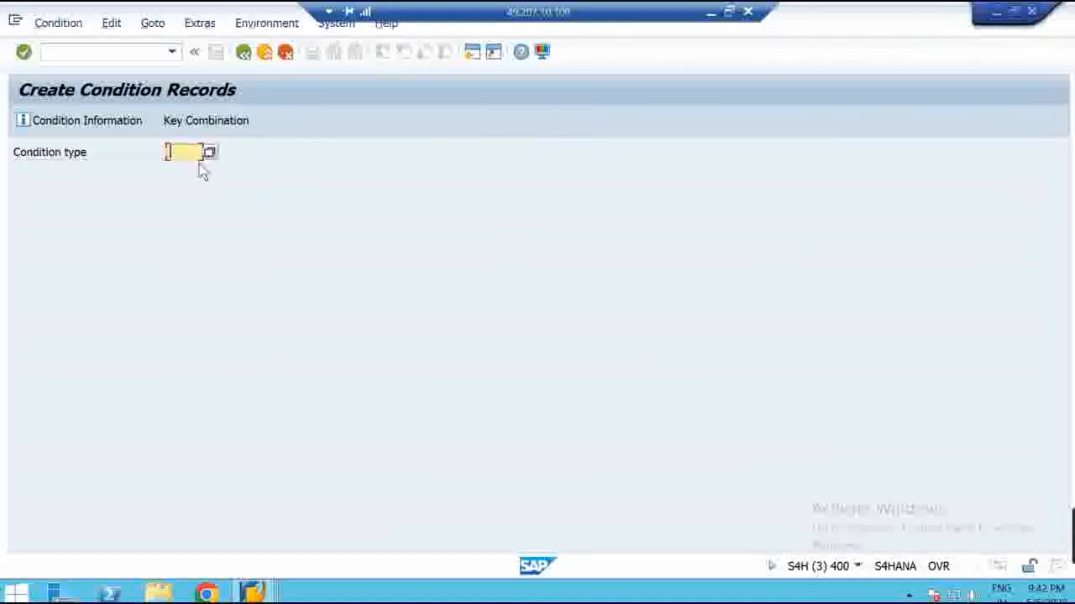
Paste ZPB0 as the condition type, confirm it, and bring the Paint diagram forward
key("ctrl+v")
key("Return")
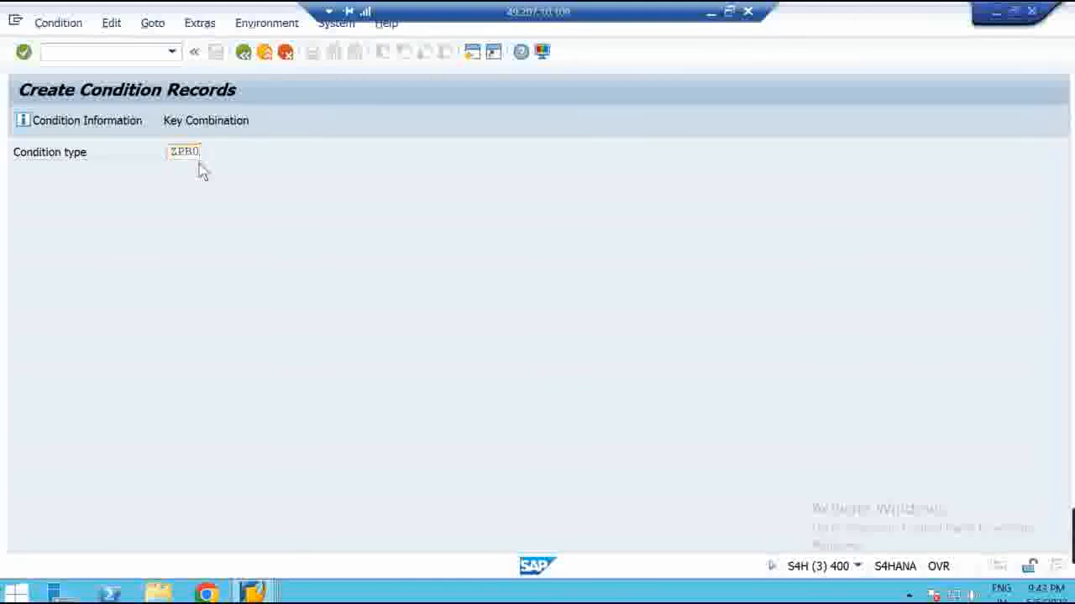
left_click(729, 11)
left_click(687, 594)
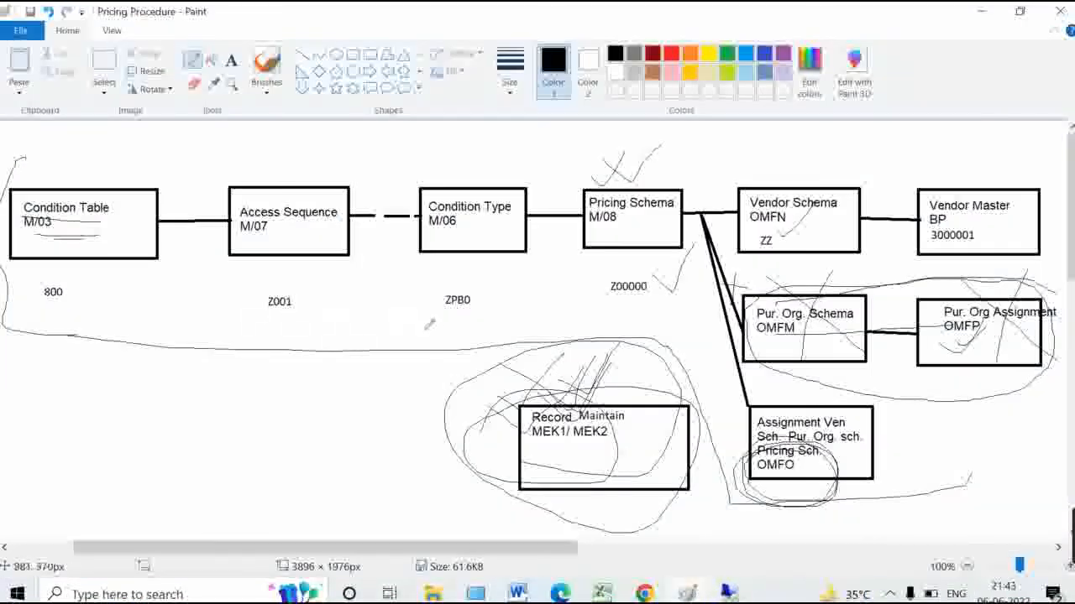
Tick ZPB0, Z001 and 800 on the Paint diagram, then minimise it
left_click_drag(445, 309, 488, 283)
left_click_drag(269, 307, 340, 260)
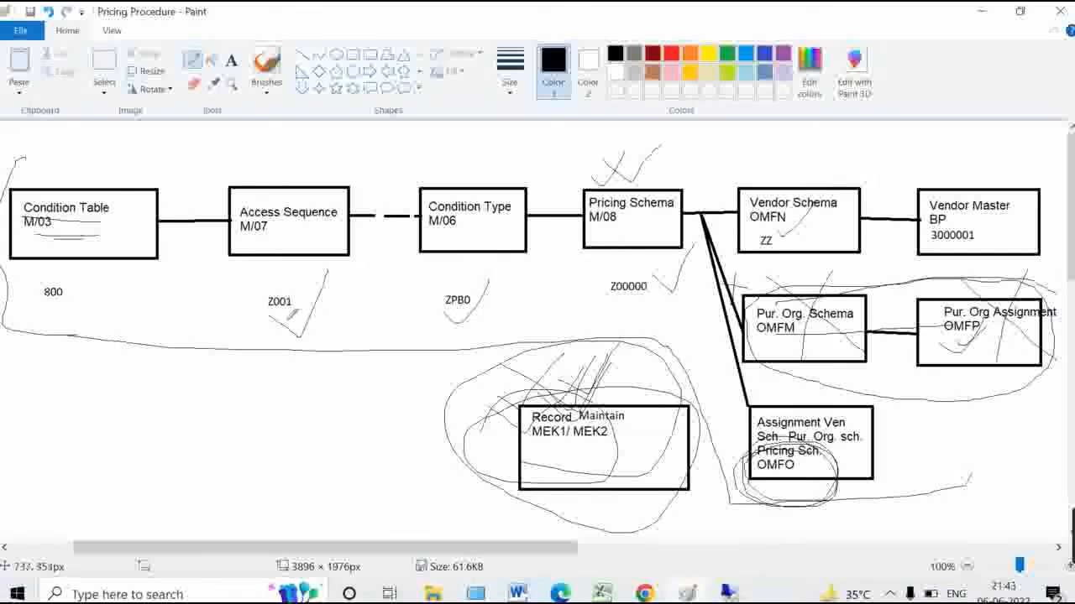
mouse_move(277, 309)
left_mouse_down()
mouse_move(296, 330)
mouse_move(343, 242)
left_mouse_up()
left_click_drag(50, 300, 89, 270)
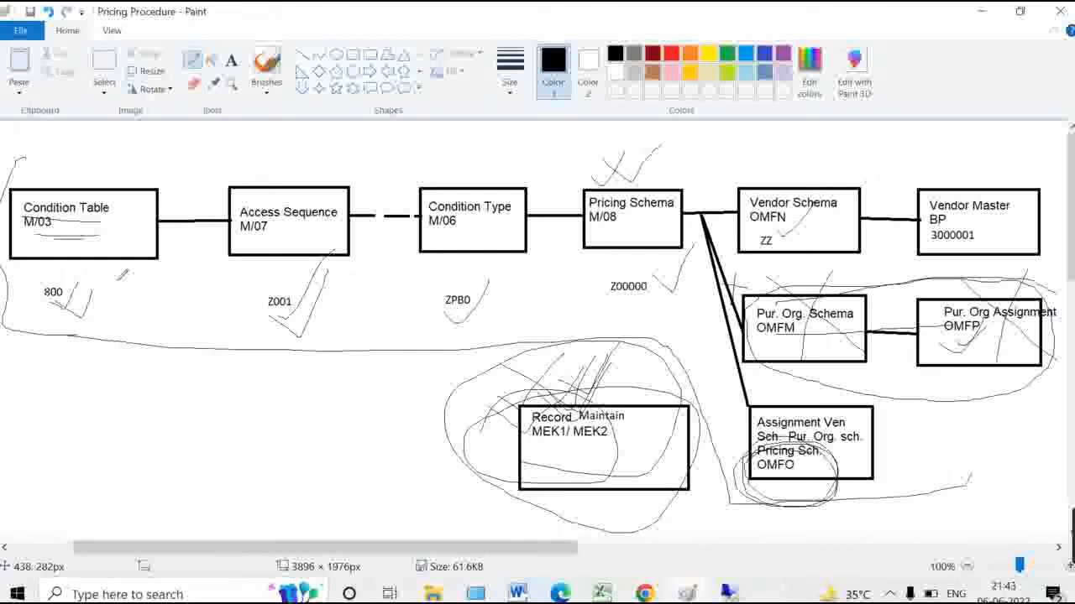
left_click(981, 20)
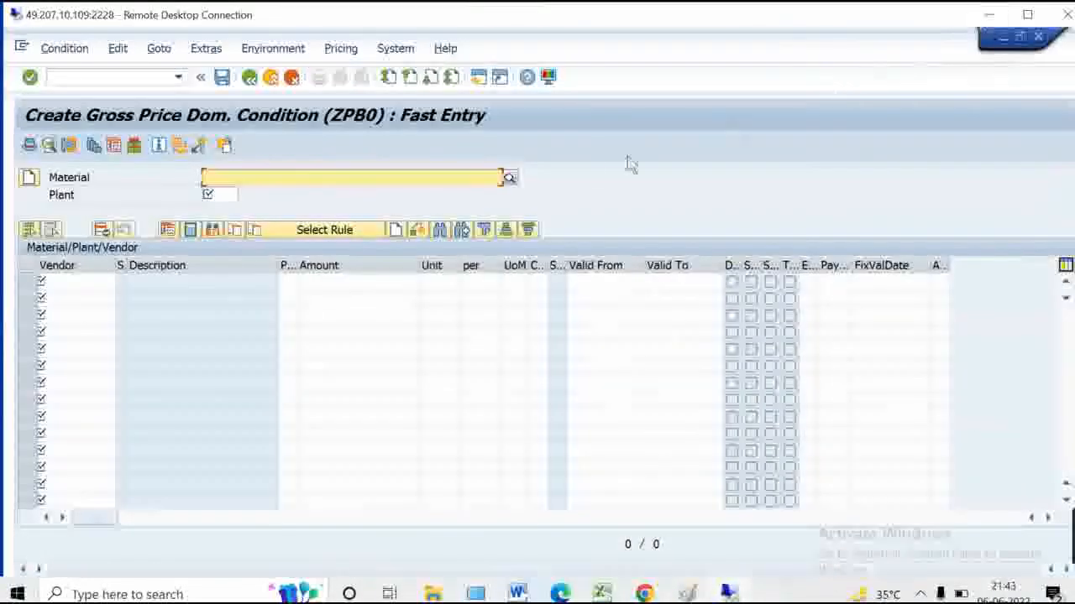
Go back and view the key combinations available for ZPB0
left_click(250, 78)
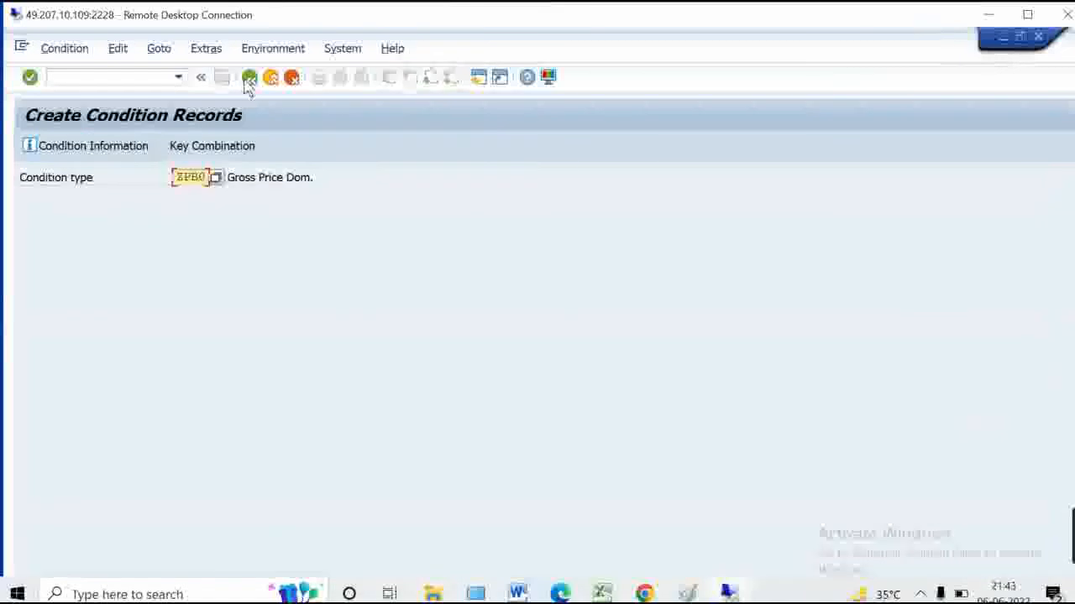
left_click(200, 152)
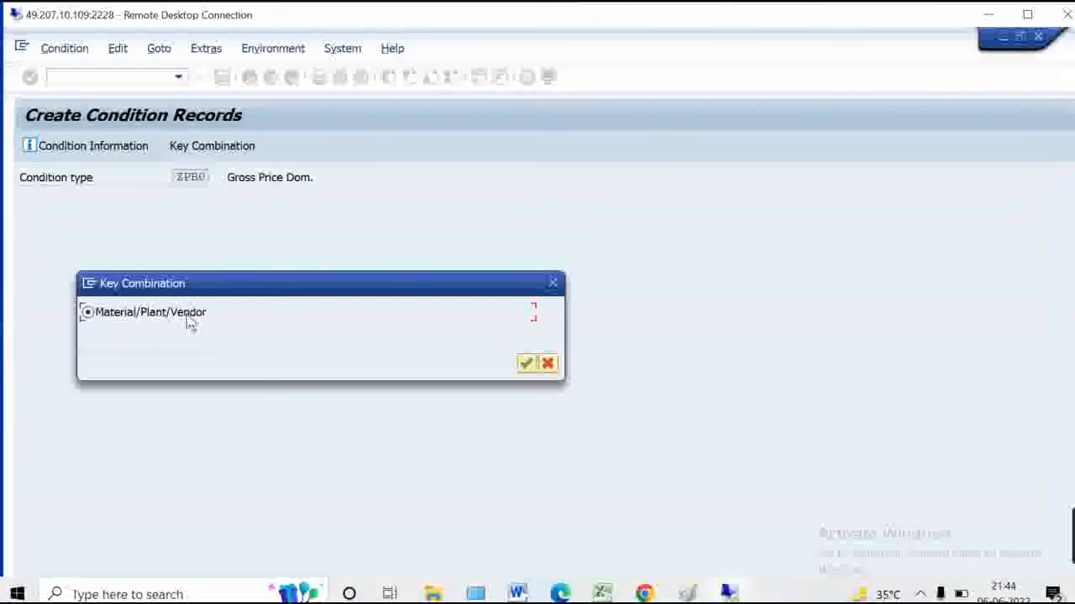
left_click(553, 284)
Replace the condition type with PB00 and check its key combinations
mouse_move(705, 590)
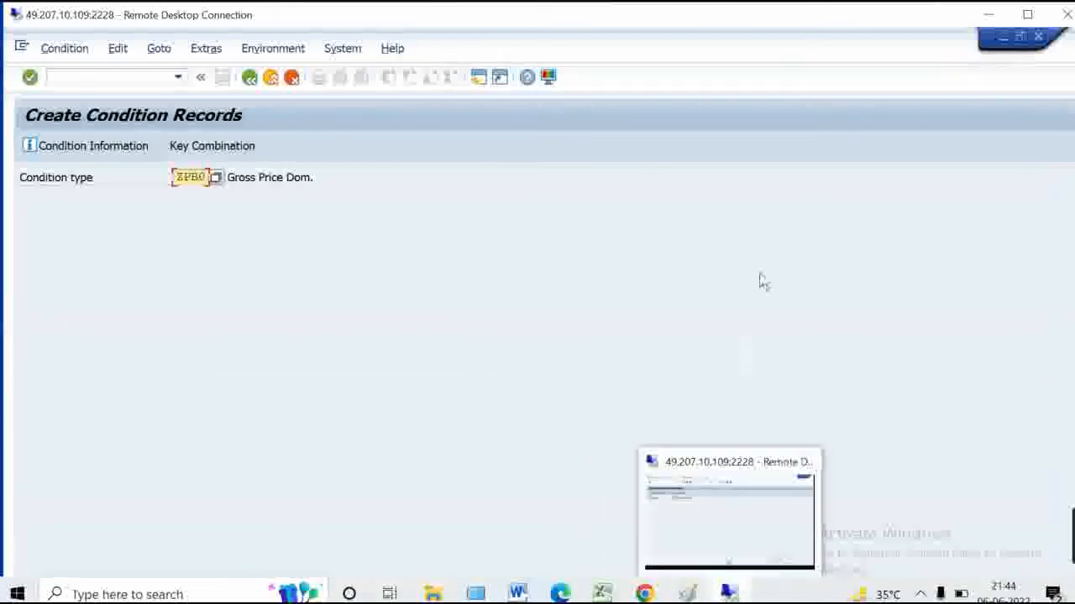
left_click_drag(176, 177, 300, 174)
type("PB00")
left_click(237, 145)
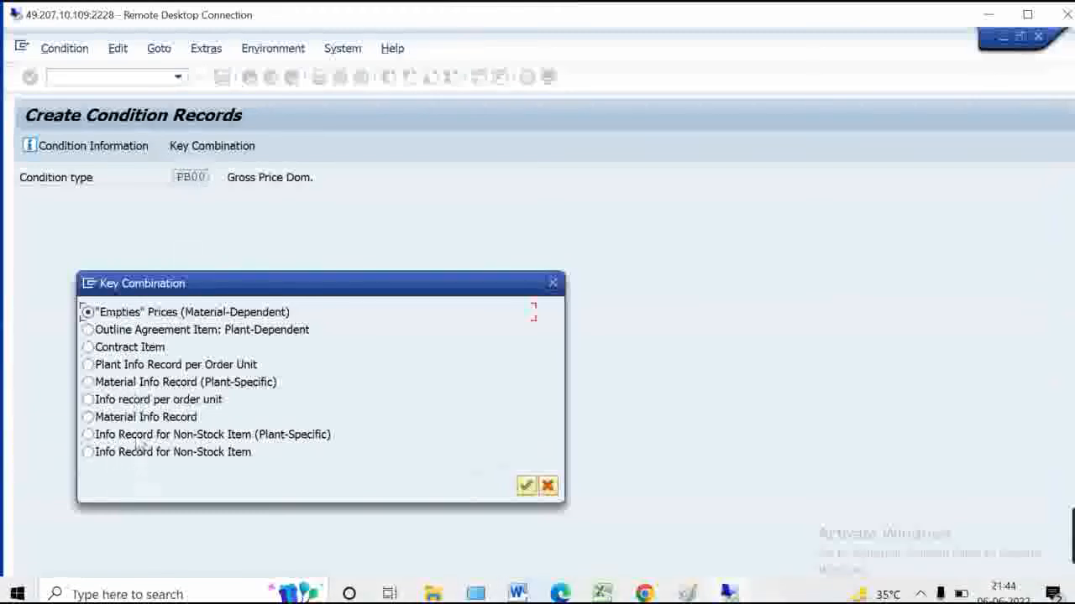
left_click(552, 283)
Change the condition type to PBXX and find it has no access sequences
left_click_drag(194, 176, 282, 186)
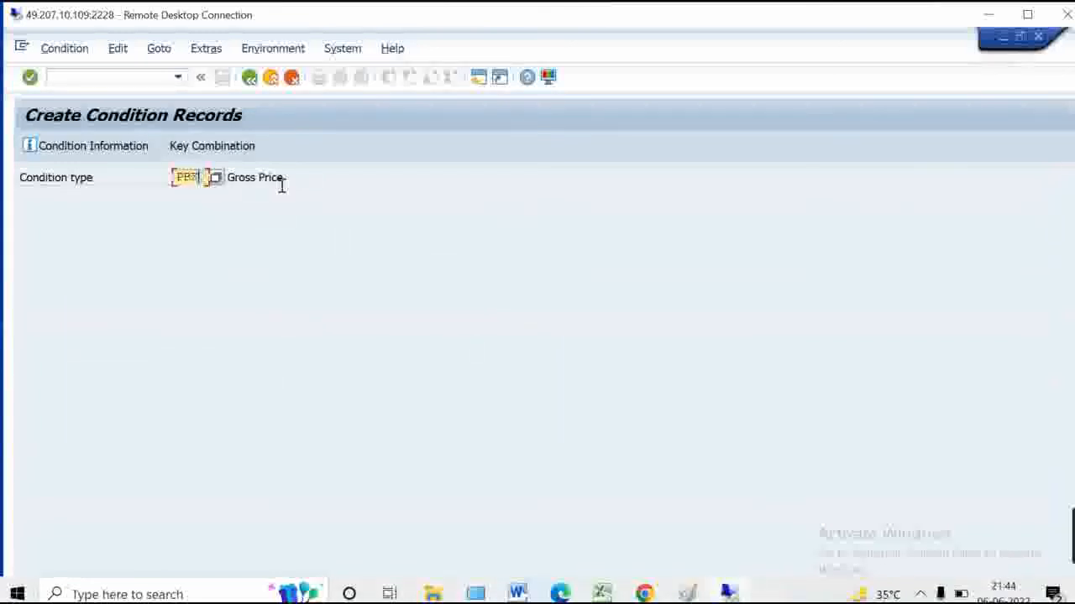
left_click(1027, 14)
left_click(215, 127)
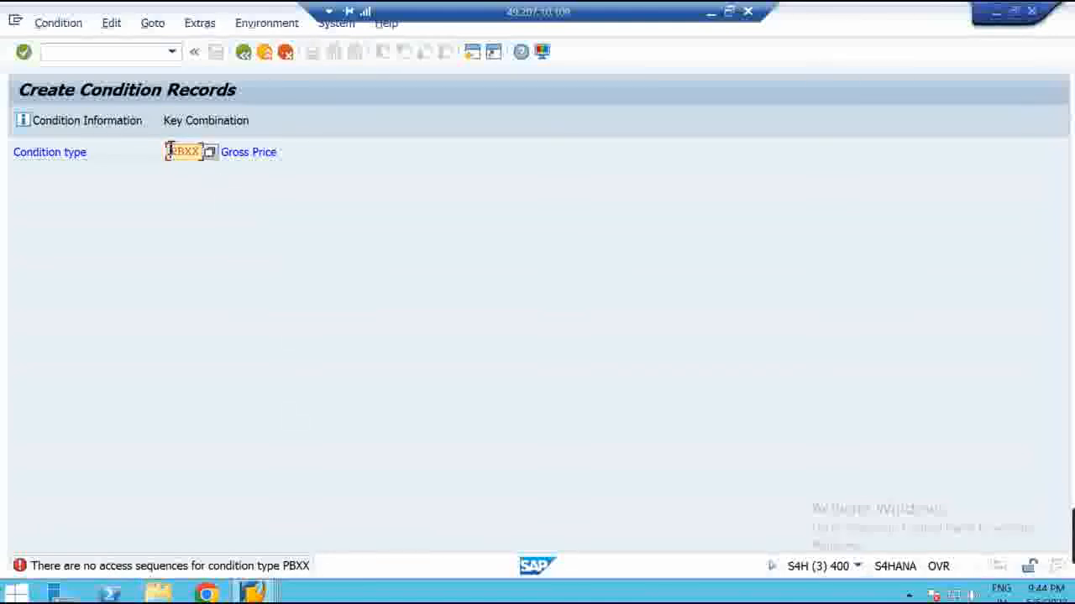
Switch the condition type back to ZPB0 using the Material/Plant/Vendor key combination
left_click_drag(169, 151, 343, 169)
key("Delete")
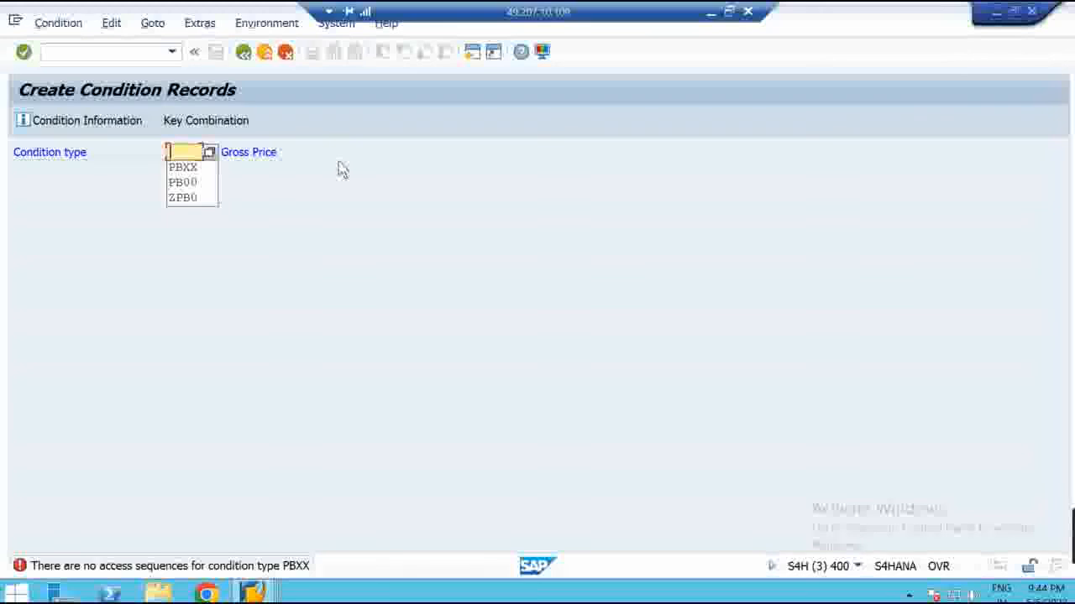
left_click(184, 198)
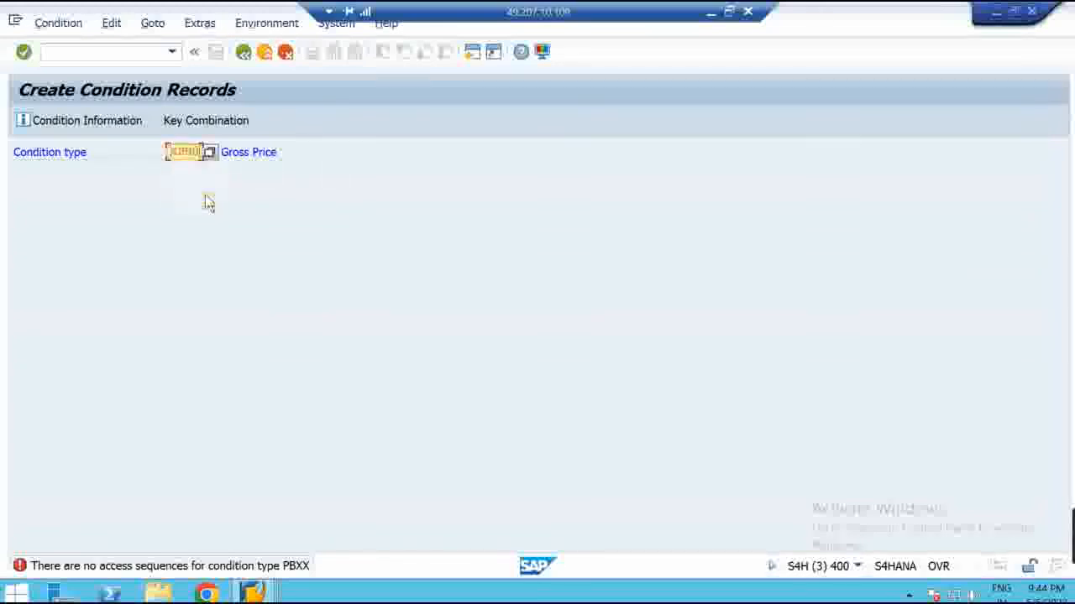
left_click(201, 124)
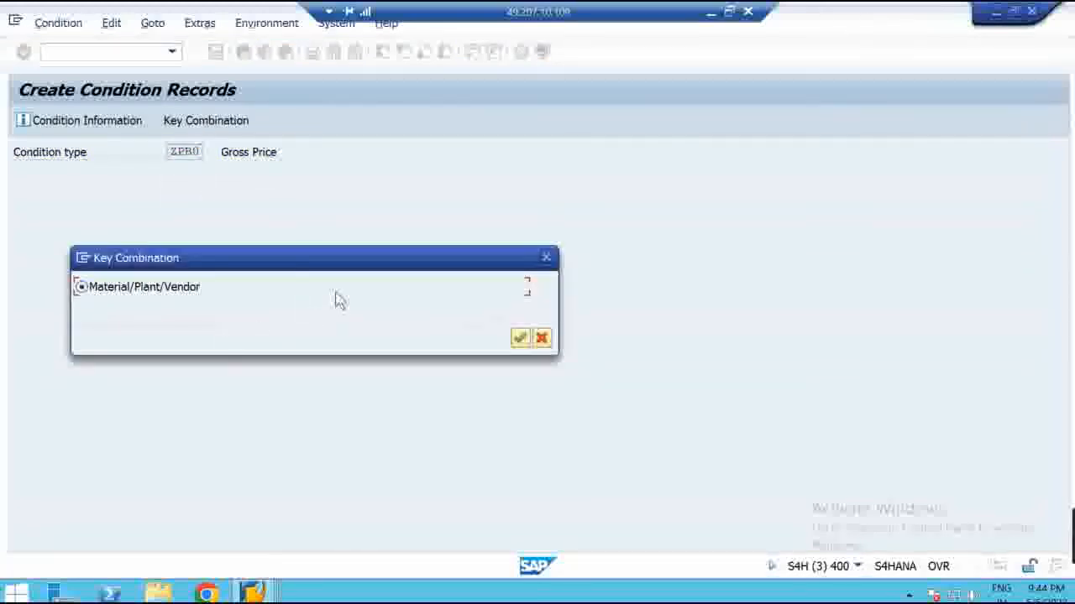
key("Return")
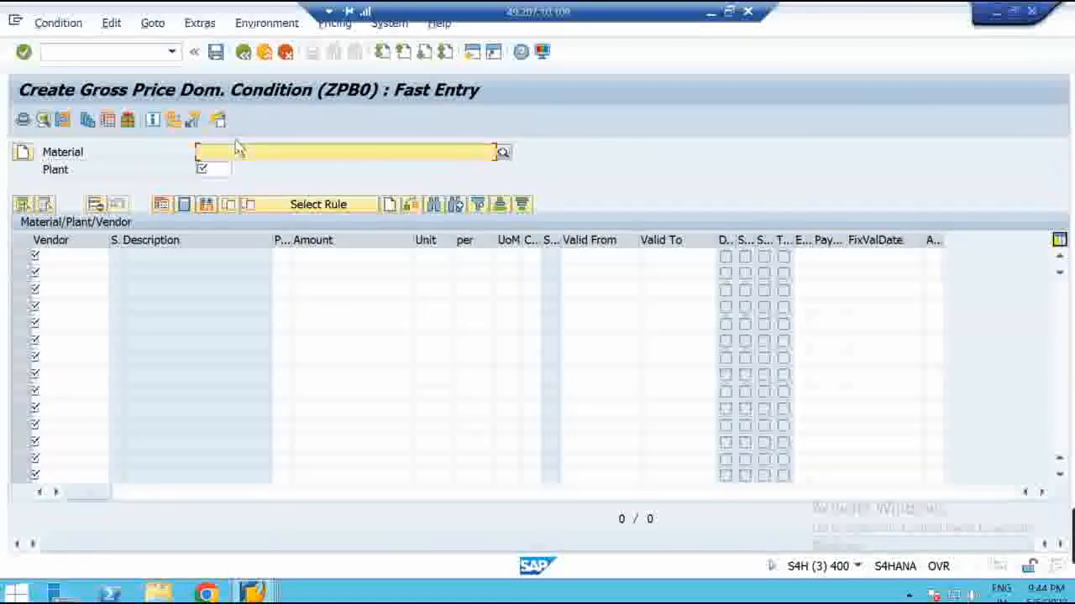
Enter material 3, plant 7100 and the vendor for the record
type("3")
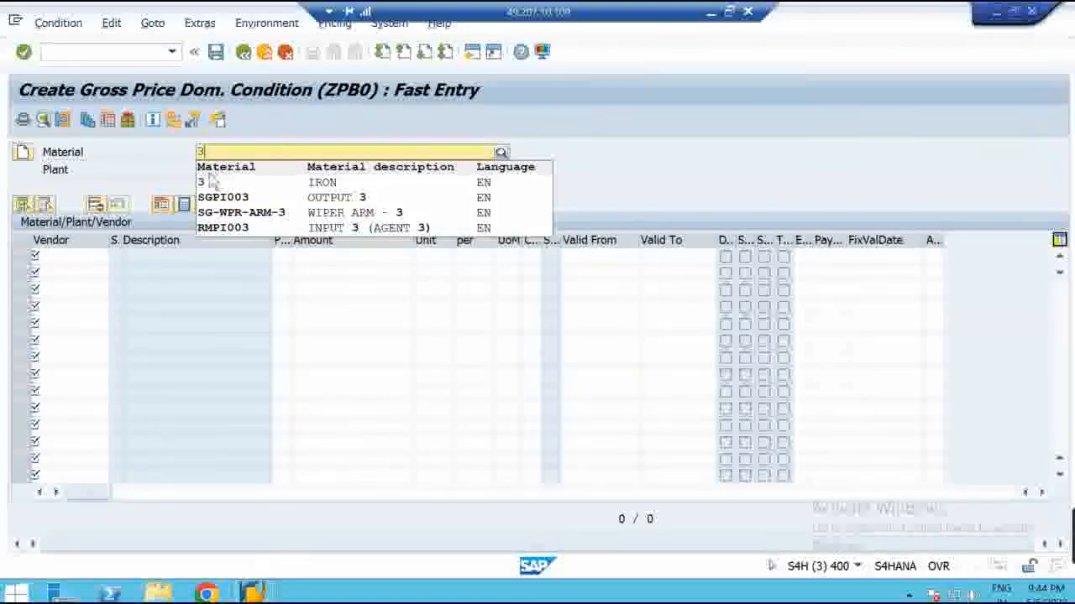
left_click(210, 182)
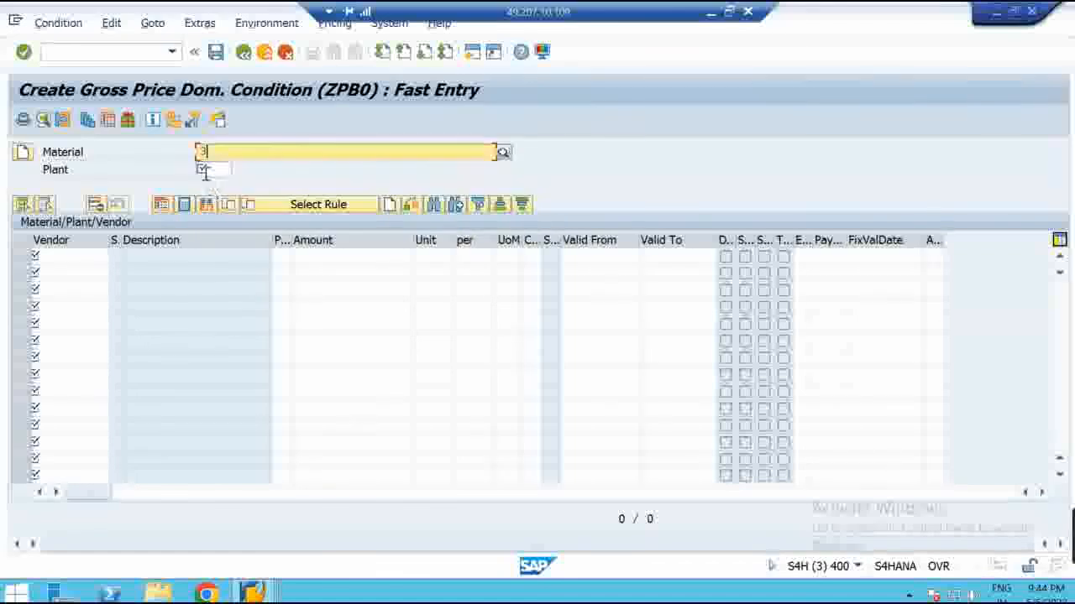
left_click(205, 171)
type("7100")
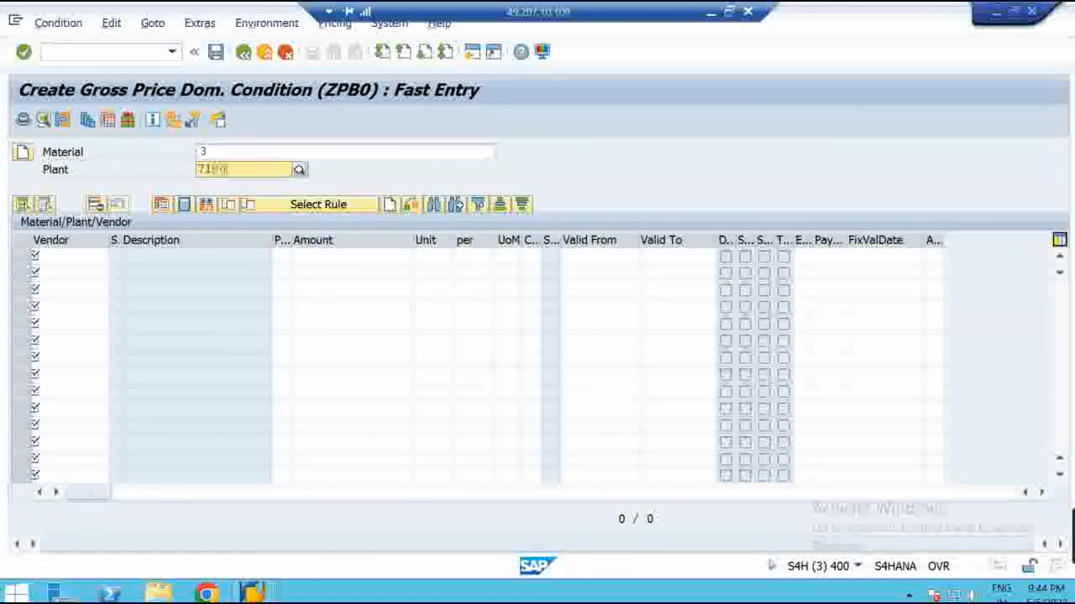
left_click(99, 258)
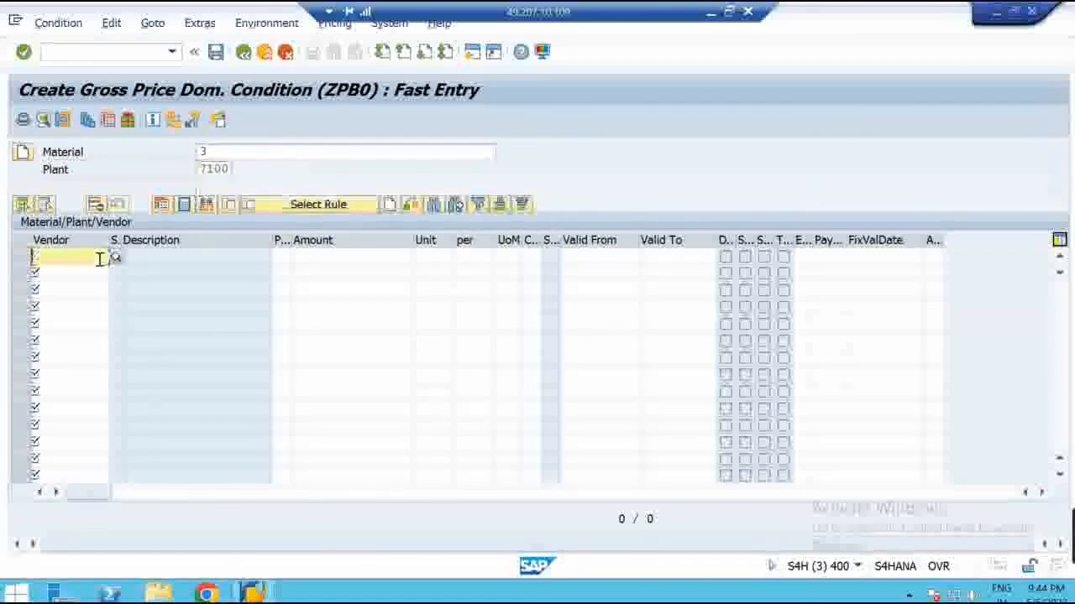
type("3")
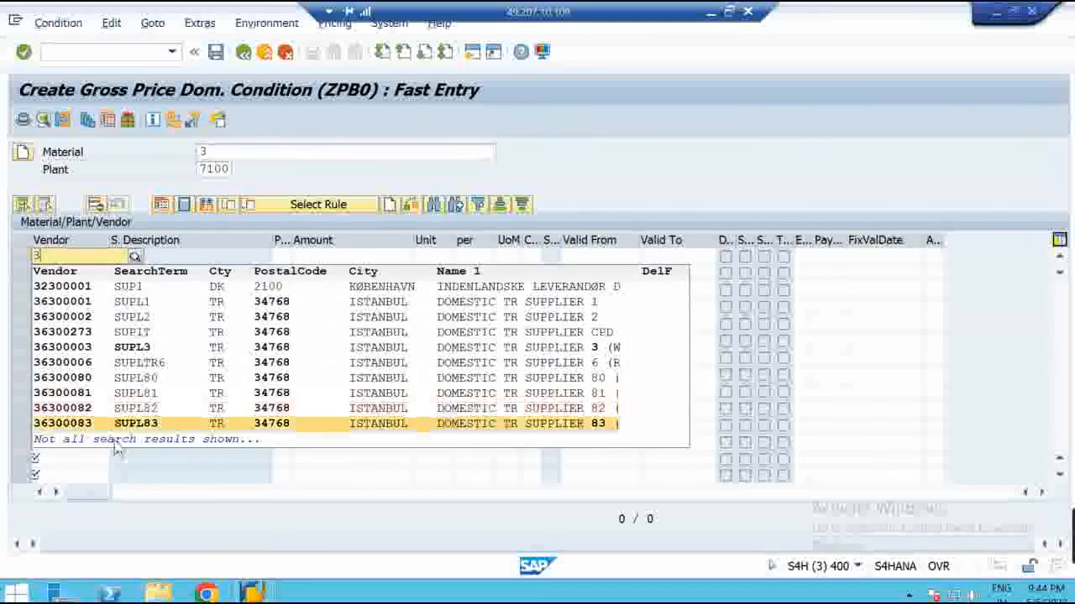
type("0000")
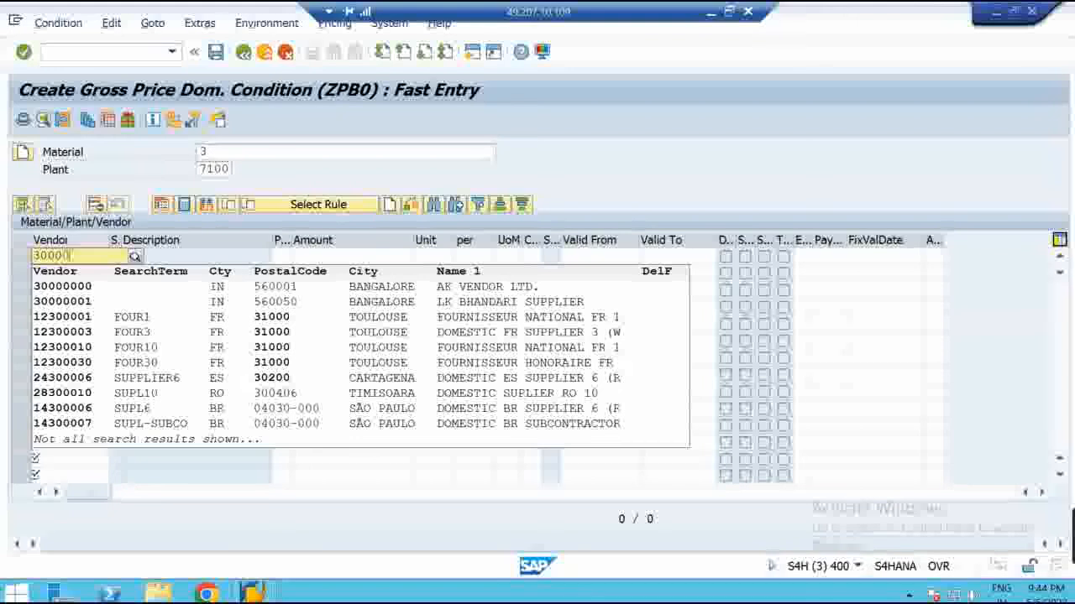
left_click(80, 302)
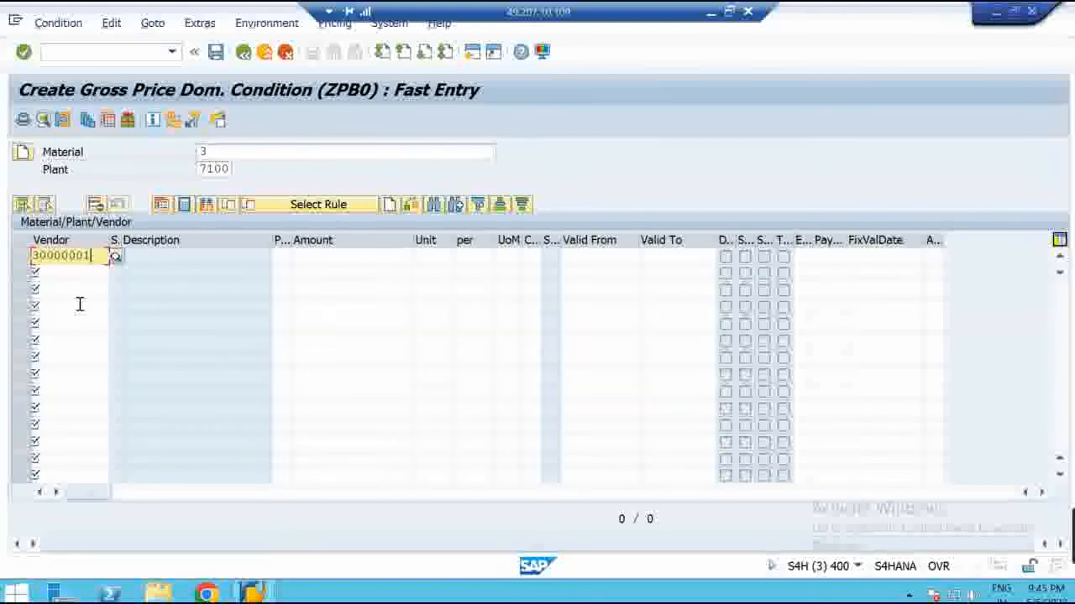
Set the price to 1,009.00 INR and save the ZPB0 condition record
left_click(367, 258)
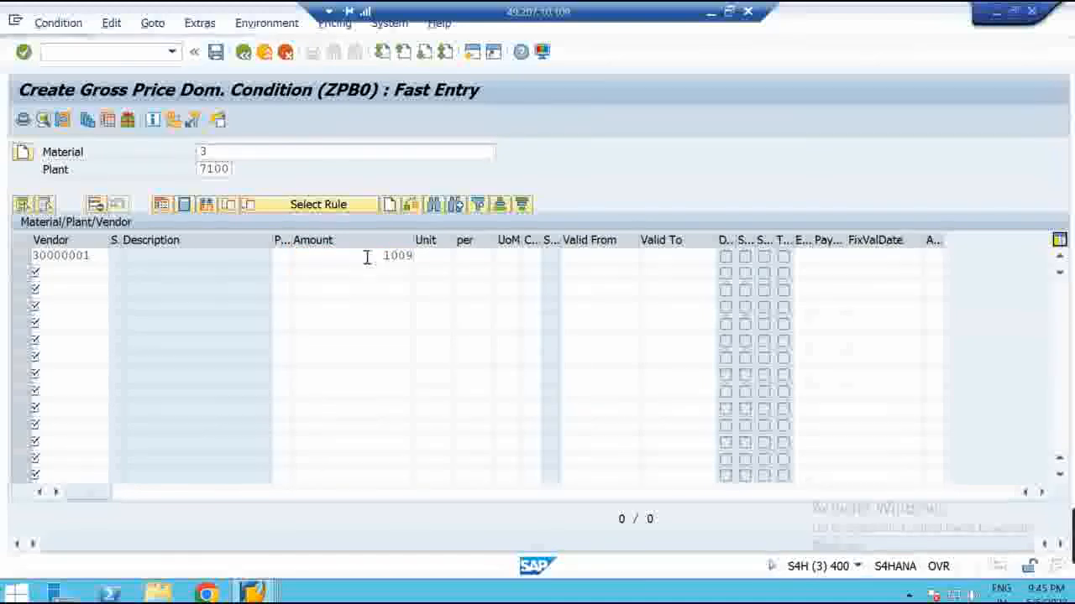
key("Return")
left_click(434, 256)
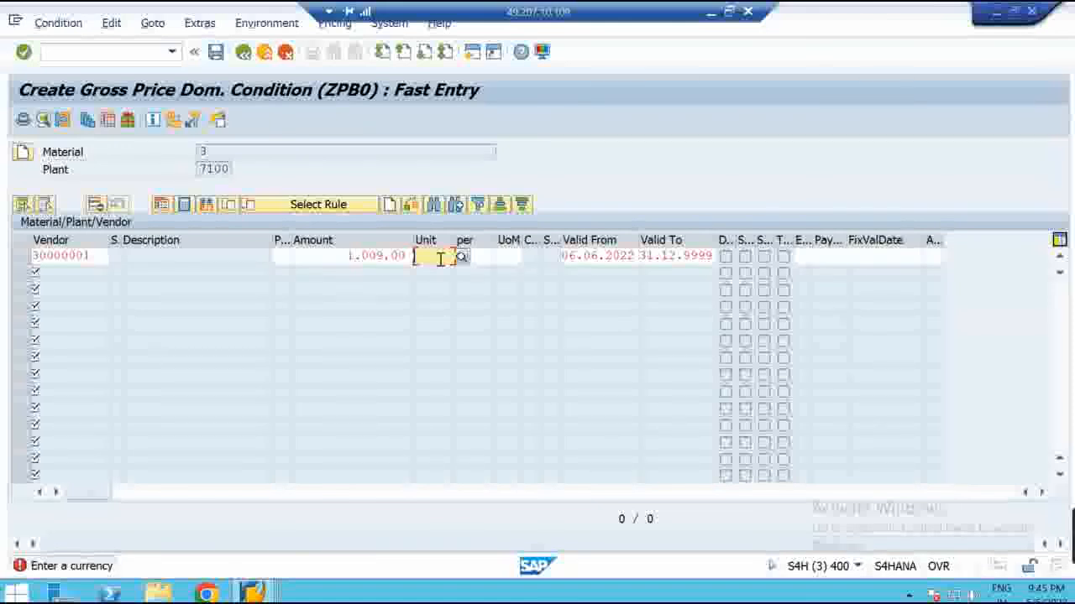
type("INR")
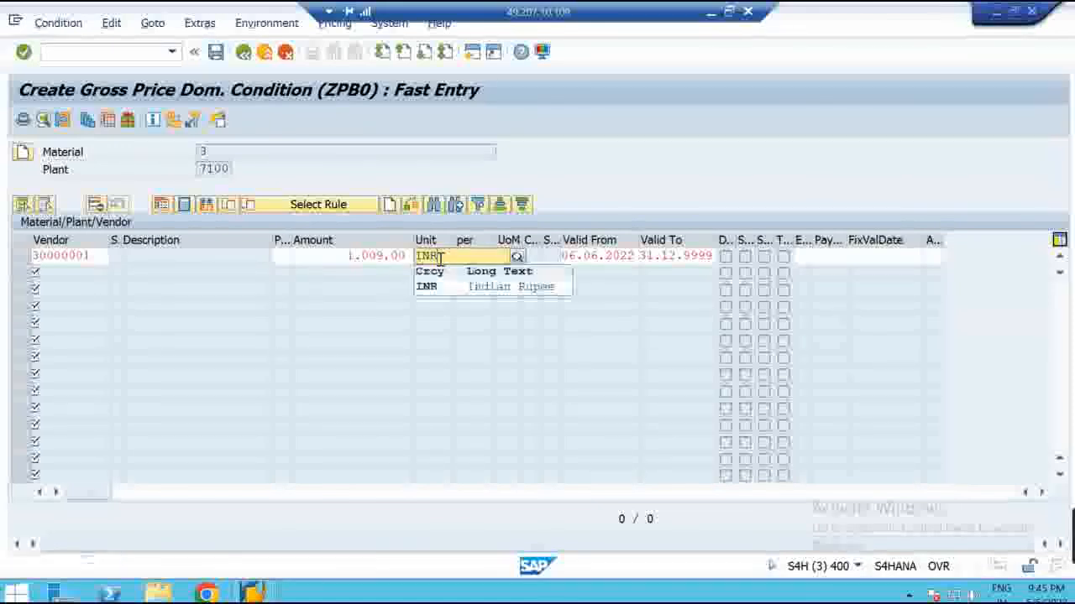
left_click(446, 285)
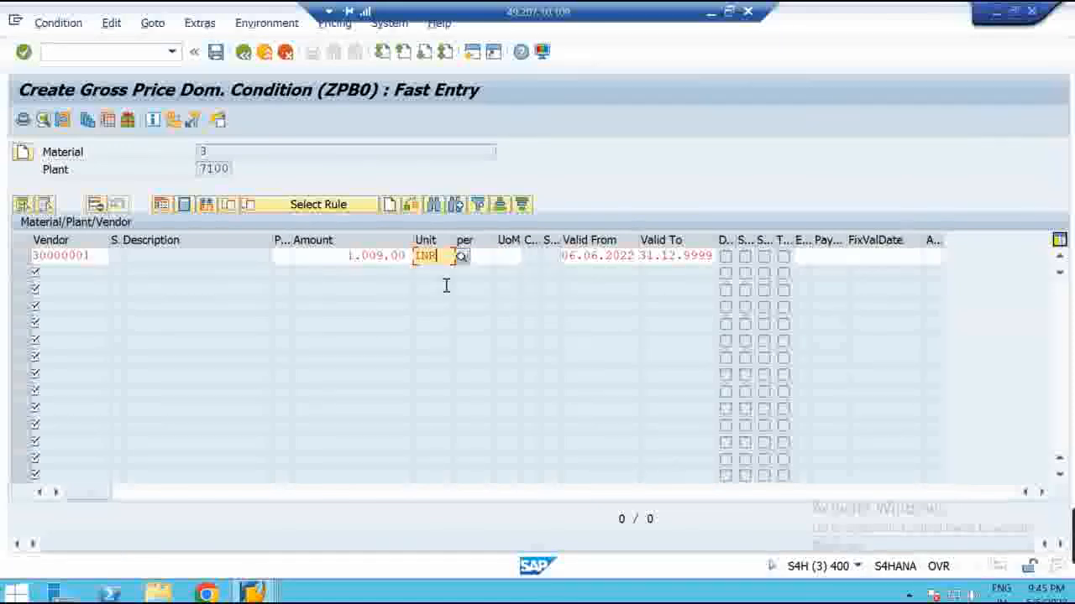
key("Return")
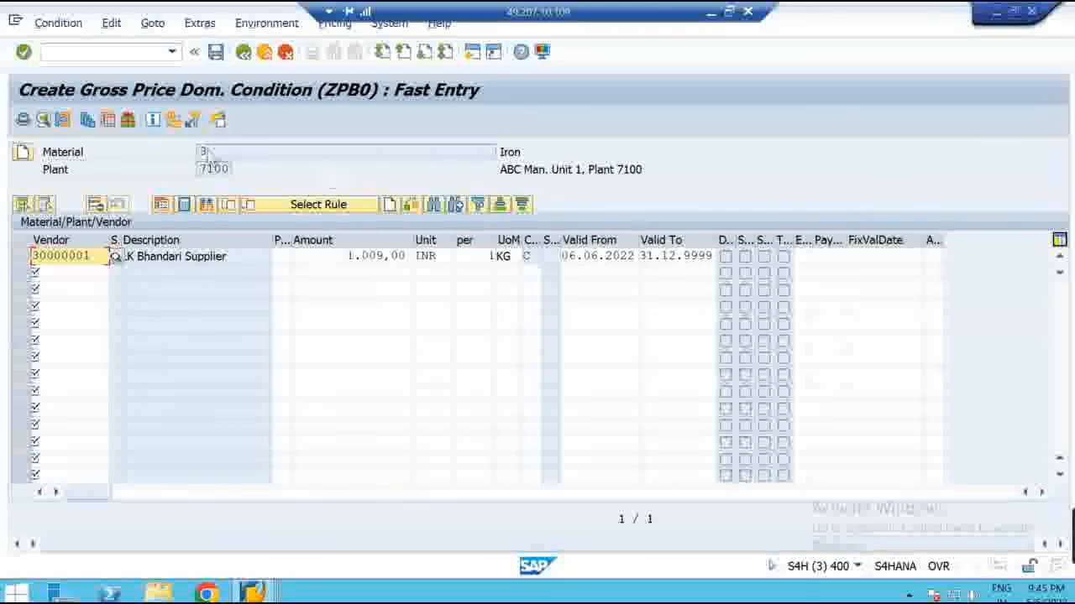
left_click(212, 58)
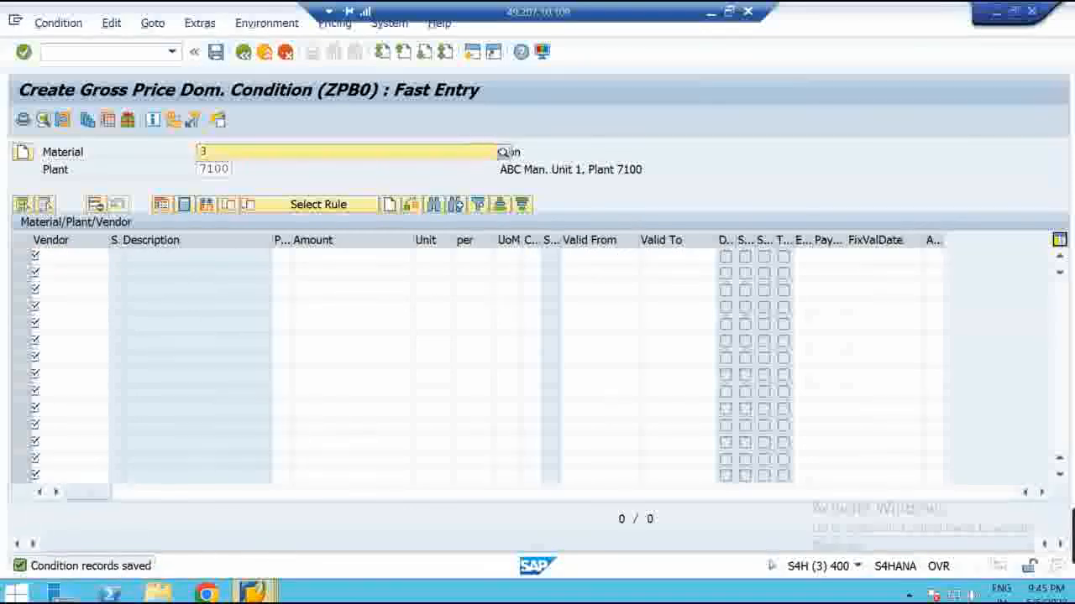
Start a new purchase order with /nME21N and close the help panel
mouse_move(251, 593)
left_click(283, 503)
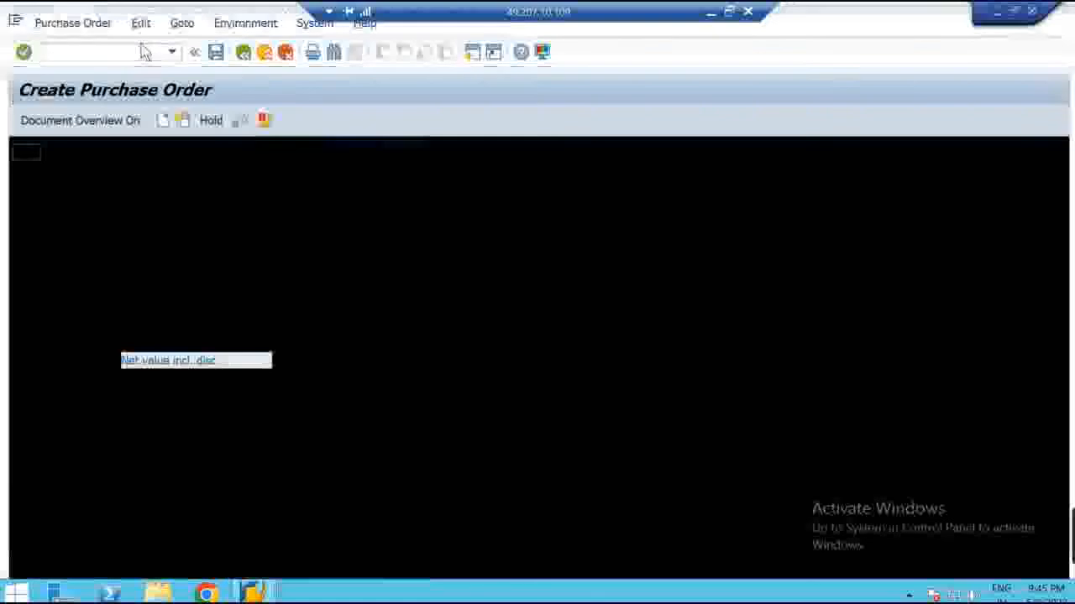
left_click(41, 52)
type("/")
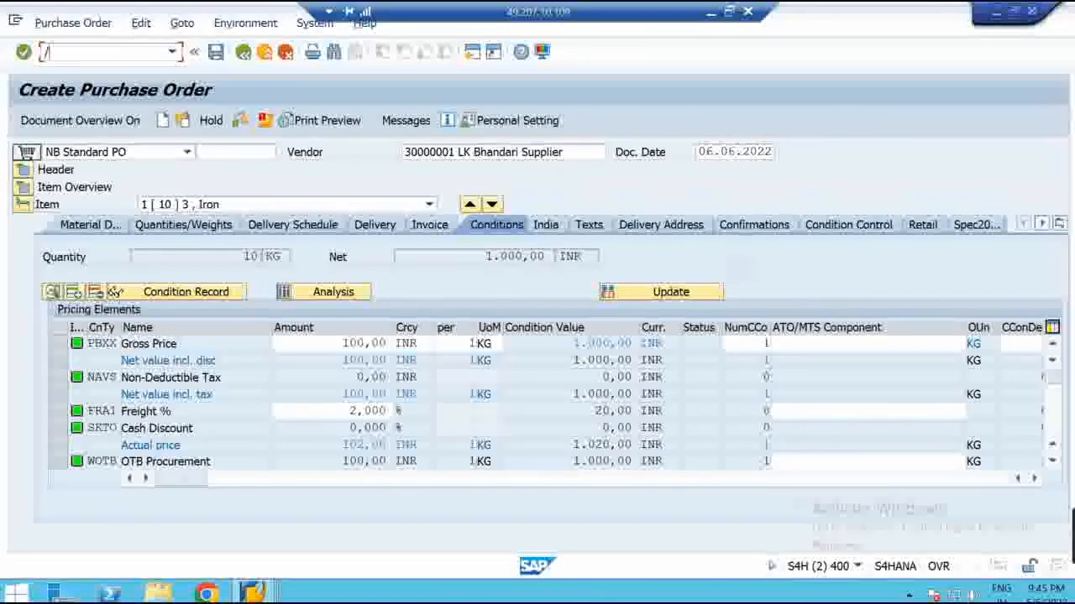
type("nme")
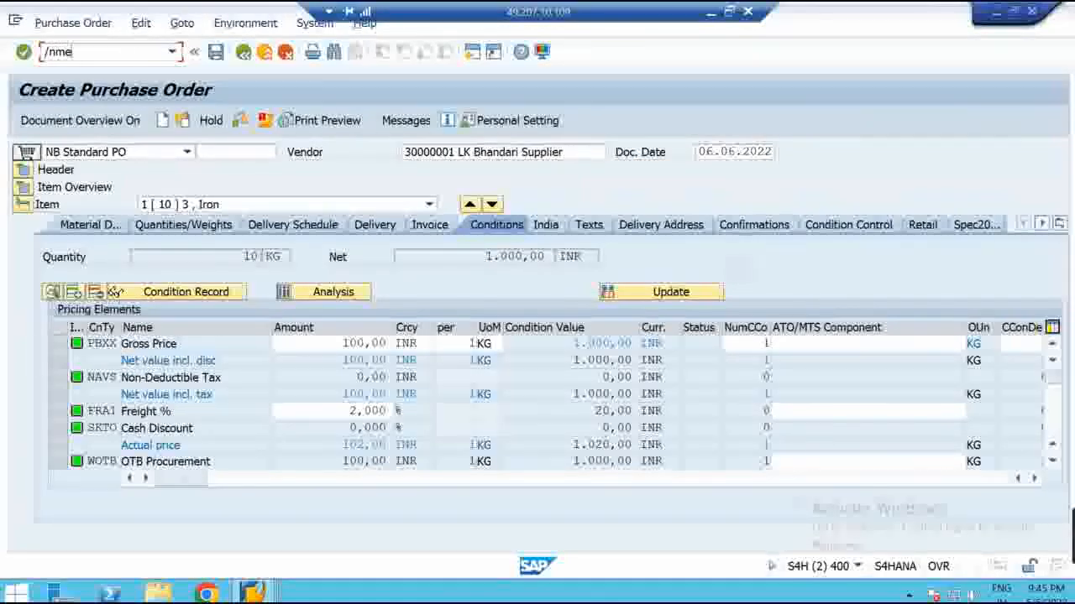
type("21n")
key("Return")
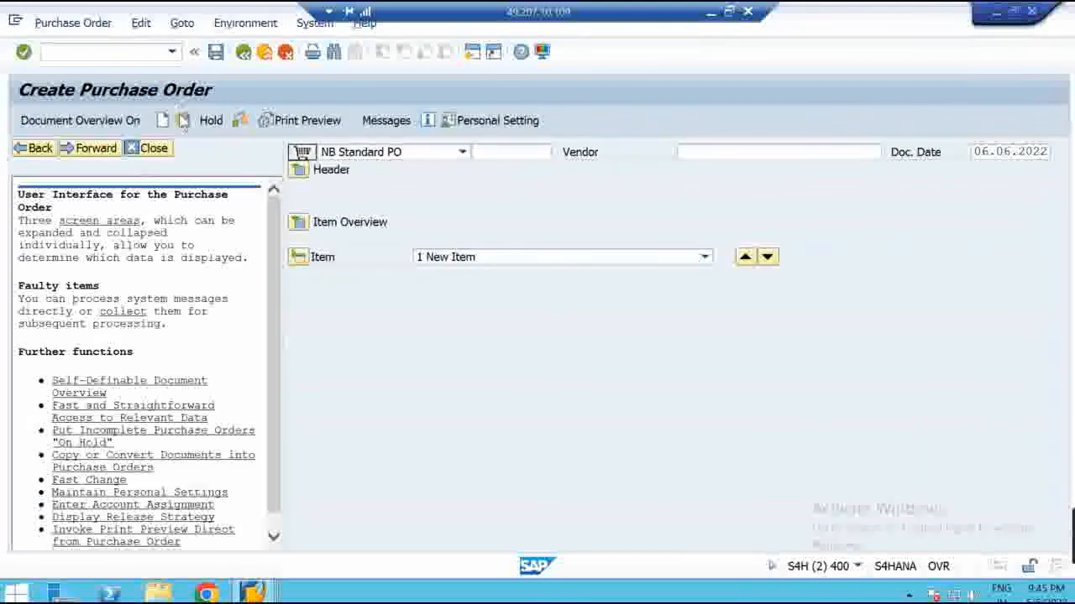
left_click(154, 148)
Choose the most recent supplier as the PO vendor
left_click(445, 154)
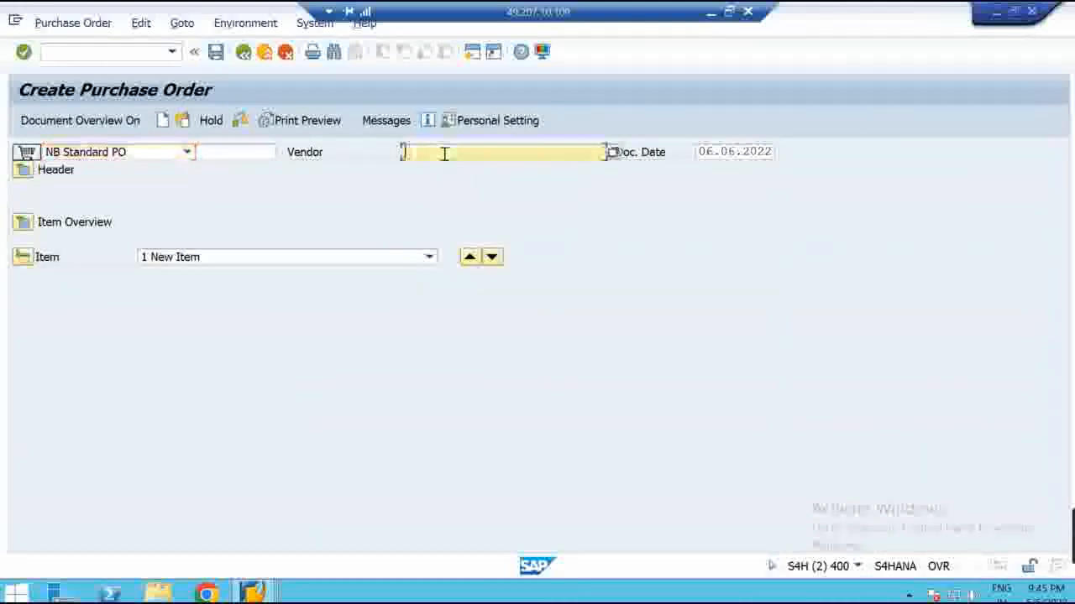
key("space")
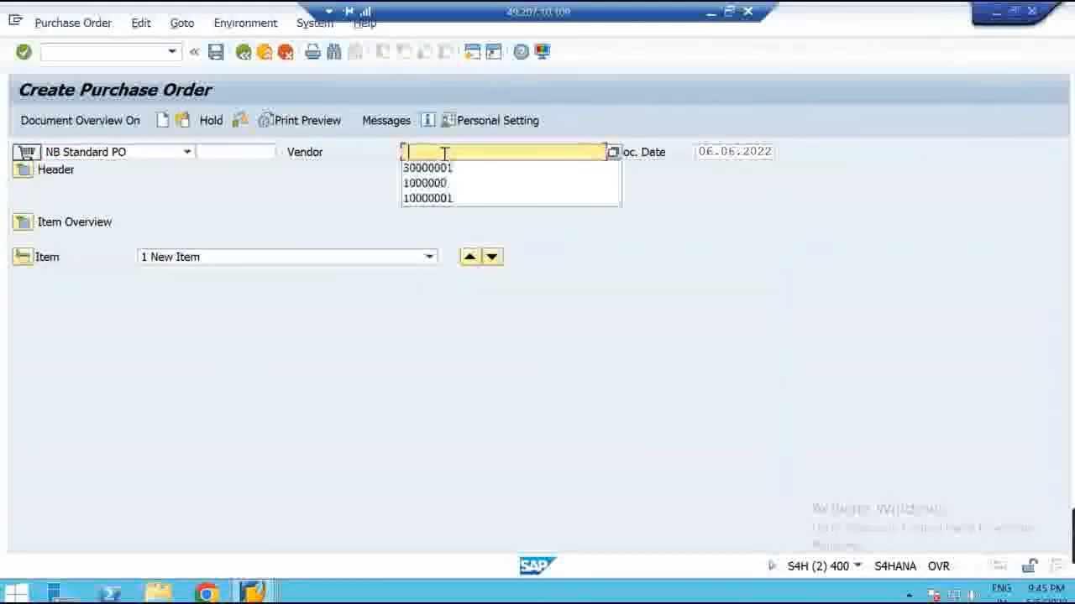
key("Down")
key("Return")
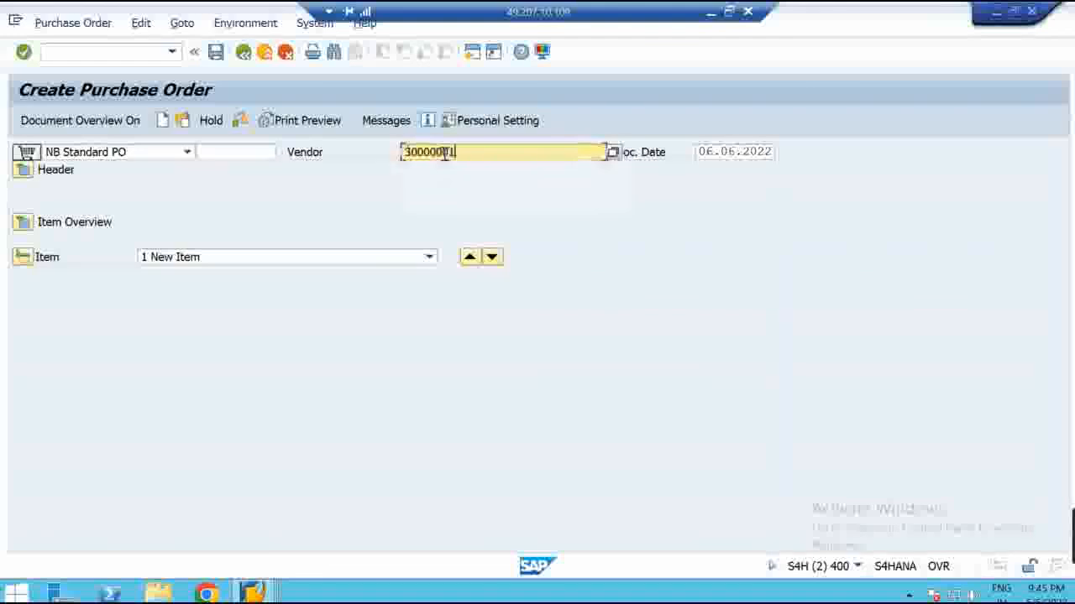
Set purch. org 7100, group 004, company code 7100, and begin entering item 1's material
left_click(22, 170)
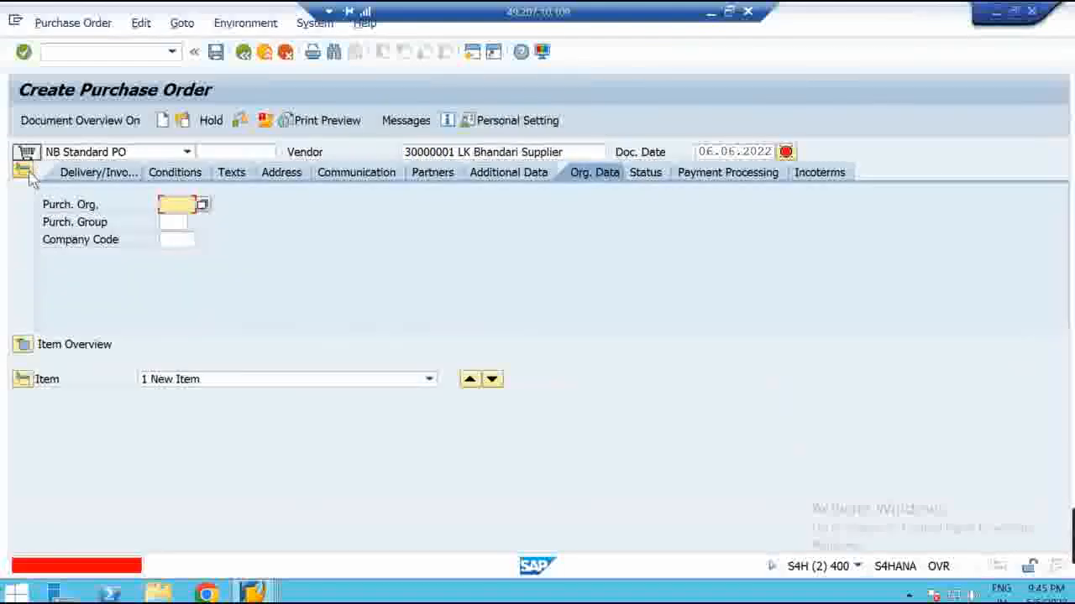
left_click(181, 204)
type("7100")
key("Tab")
type("004")
key("Tab")
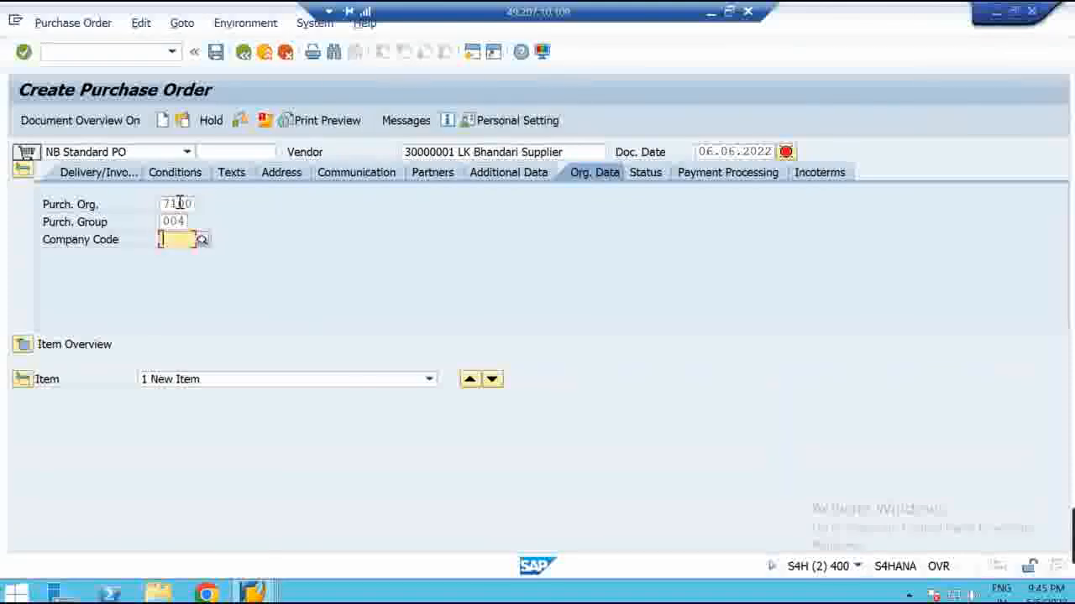
type("7100")
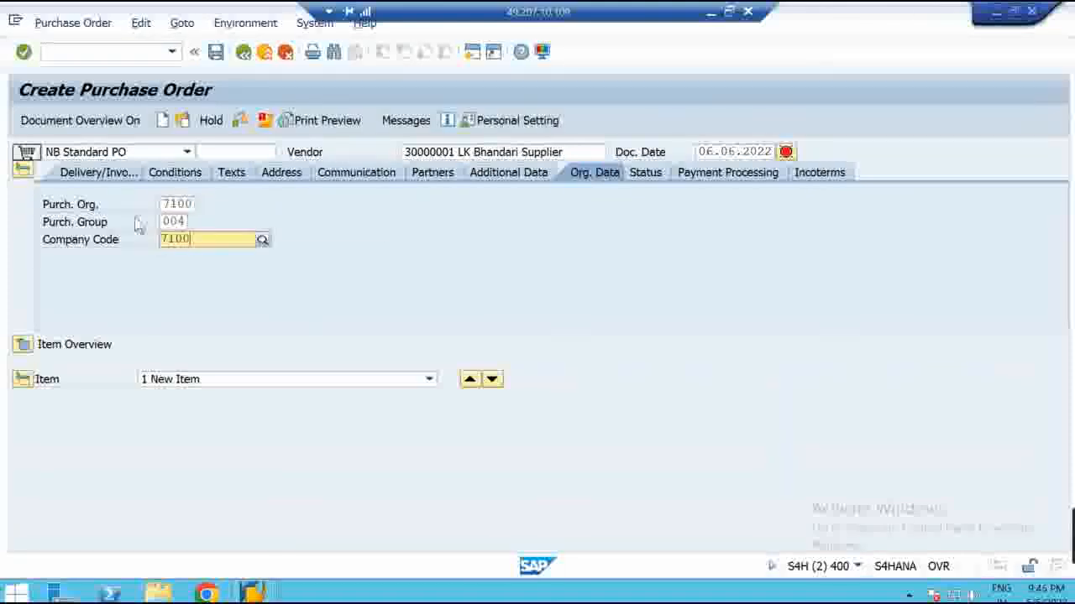
left_click(23, 345)
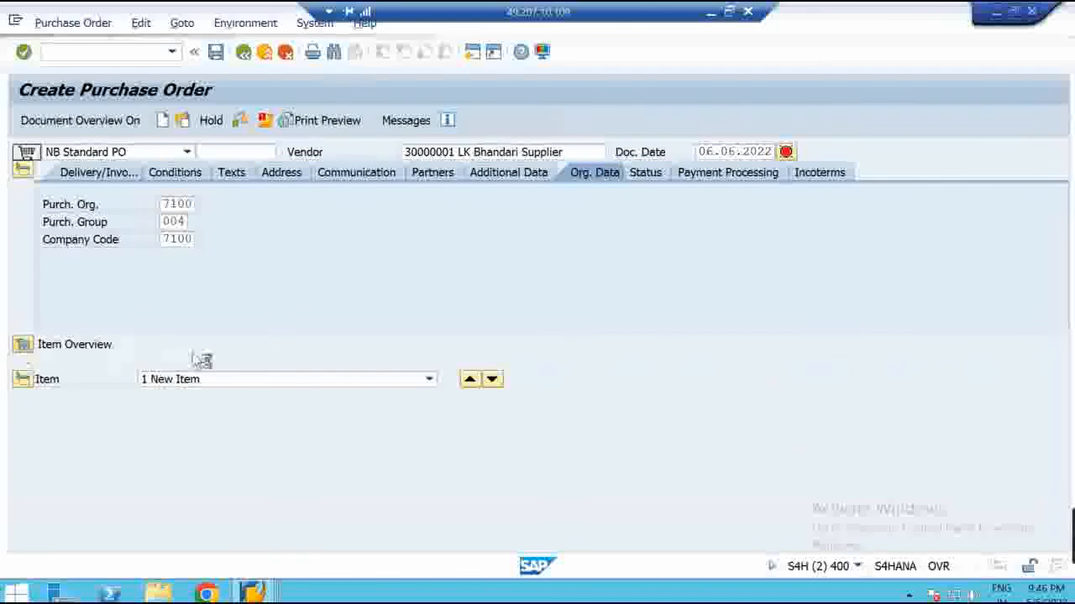
left_click(249, 378)
Enter material 3 with a quantity of 10 KG for item 10
type("3")
left_click(612, 381)
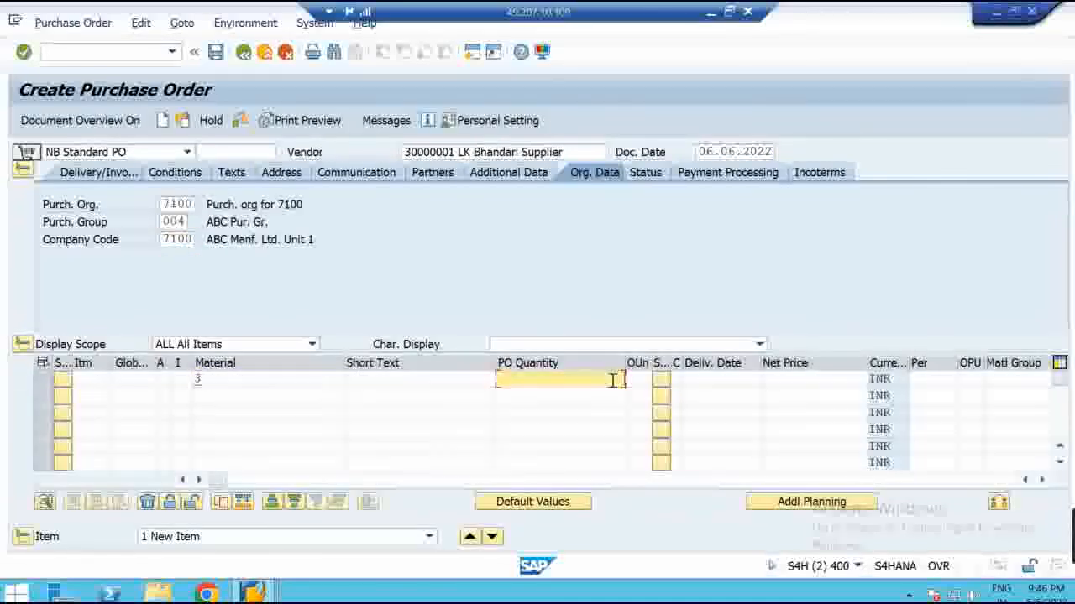
left_click(1041, 480)
left_click(1041, 480)
left_click(1041, 481)
left_click(1041, 480)
Set plant 7100 and storage location 1000, confirm the 1.009,00 INR price, and hide the header
left_click(704, 382)
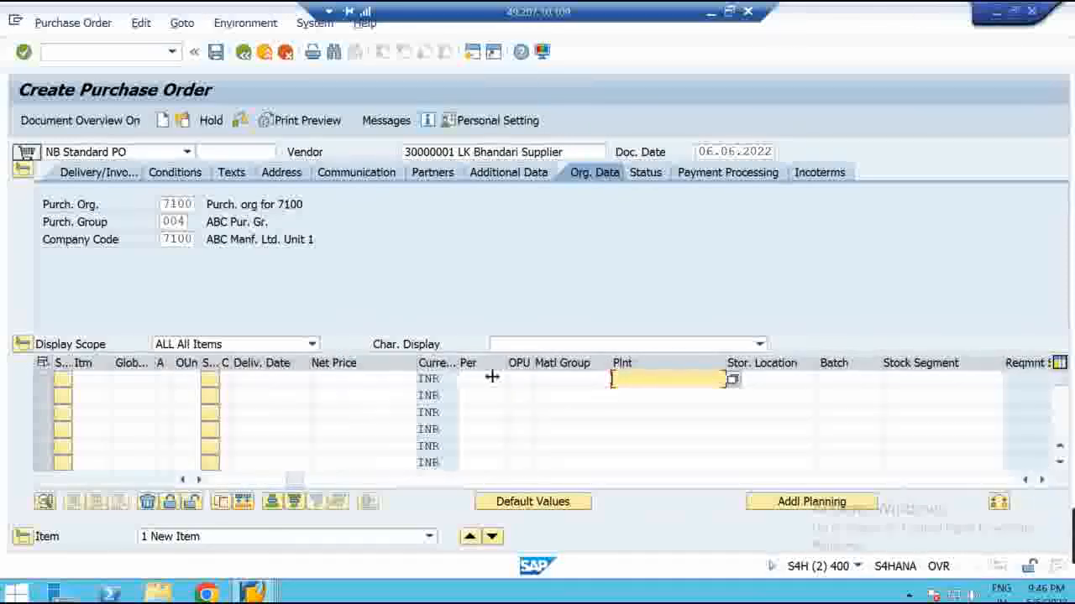
type("71")
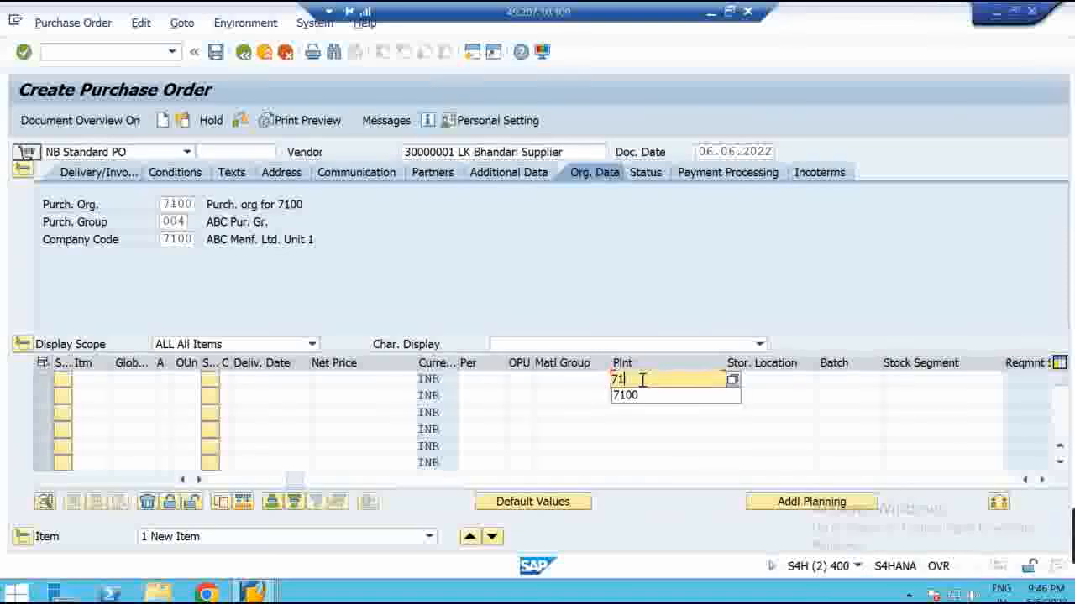
type("00")
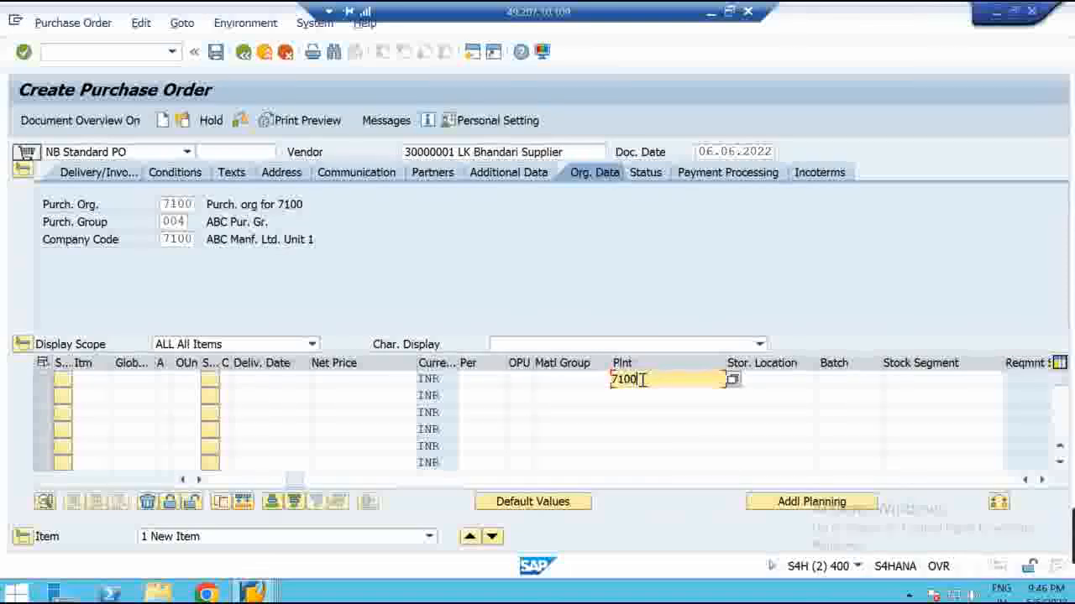
key("Tab")
type("1000")
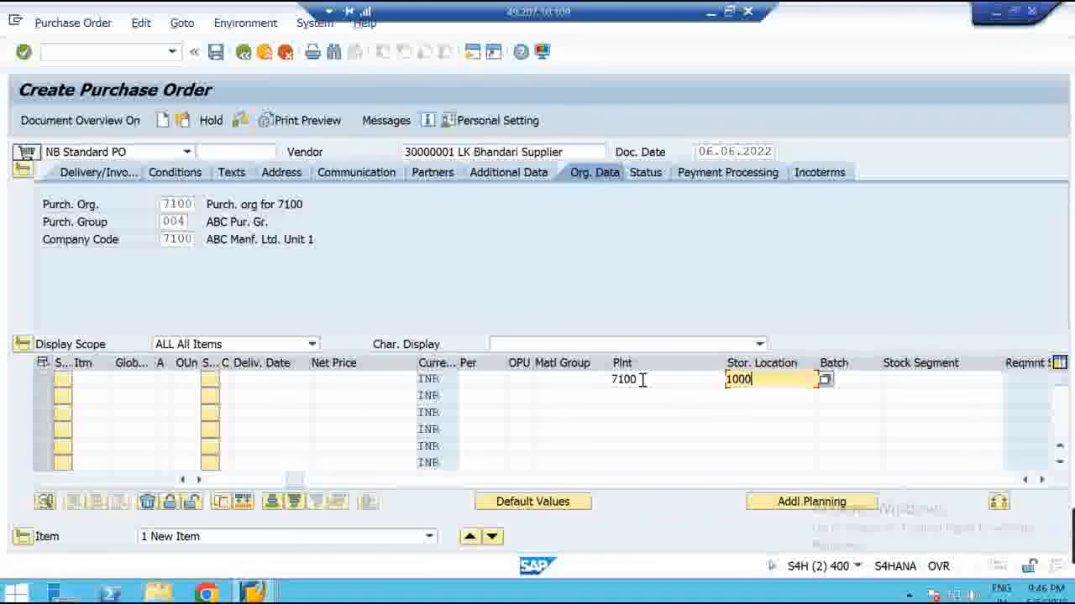
key("Return")
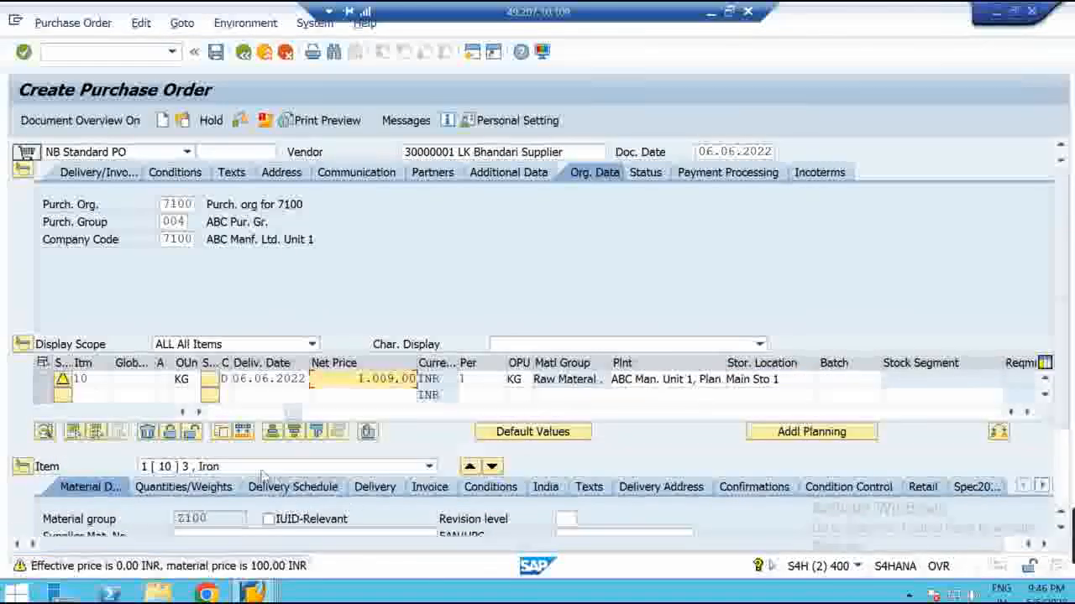
left_click_drag(294, 412, 212, 413)
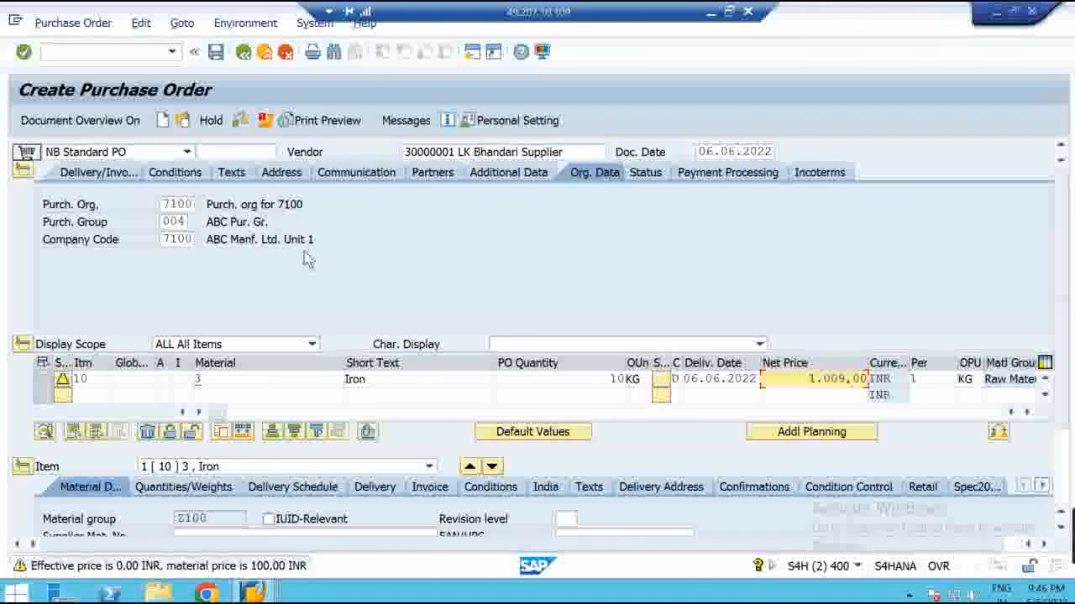
key("Return")
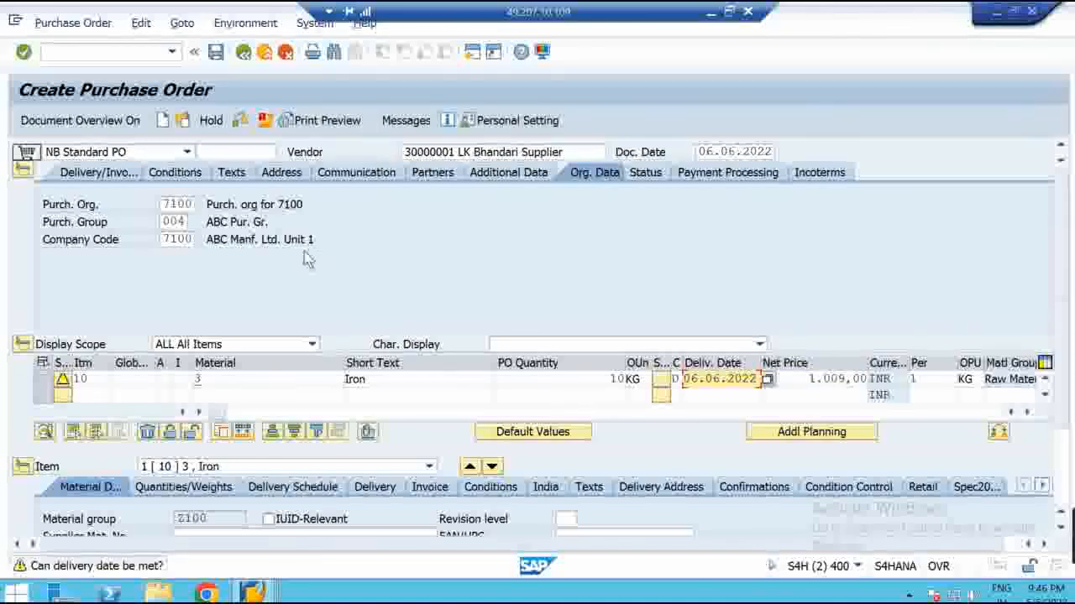
left_click(26, 173)
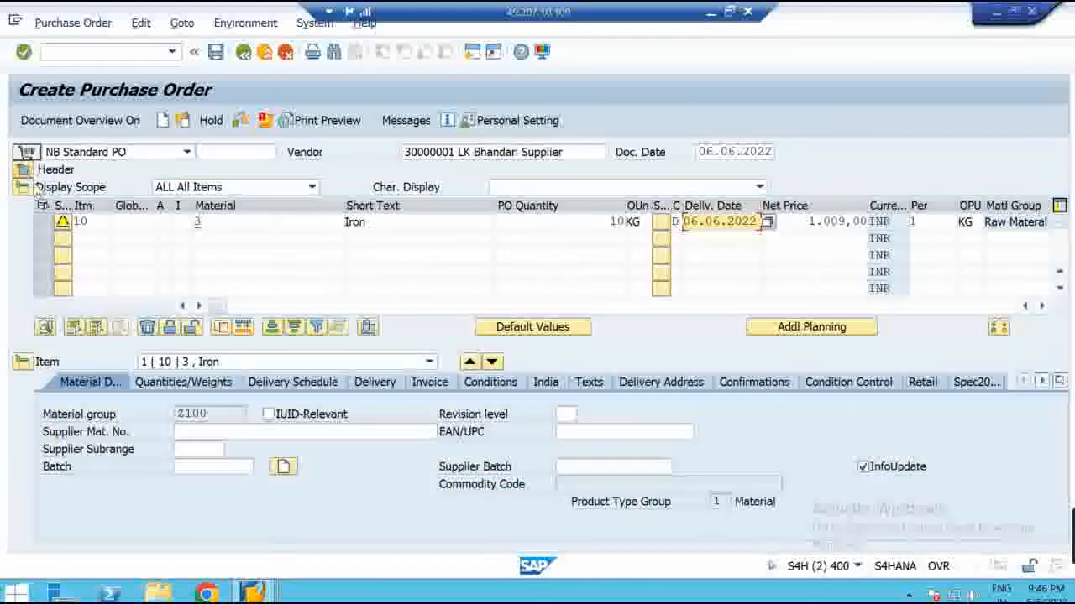
Review item 10's pricing analysis for ZPB0 at 1.009,00 INR, then return and highlight the vendor number
left_click(500, 388)
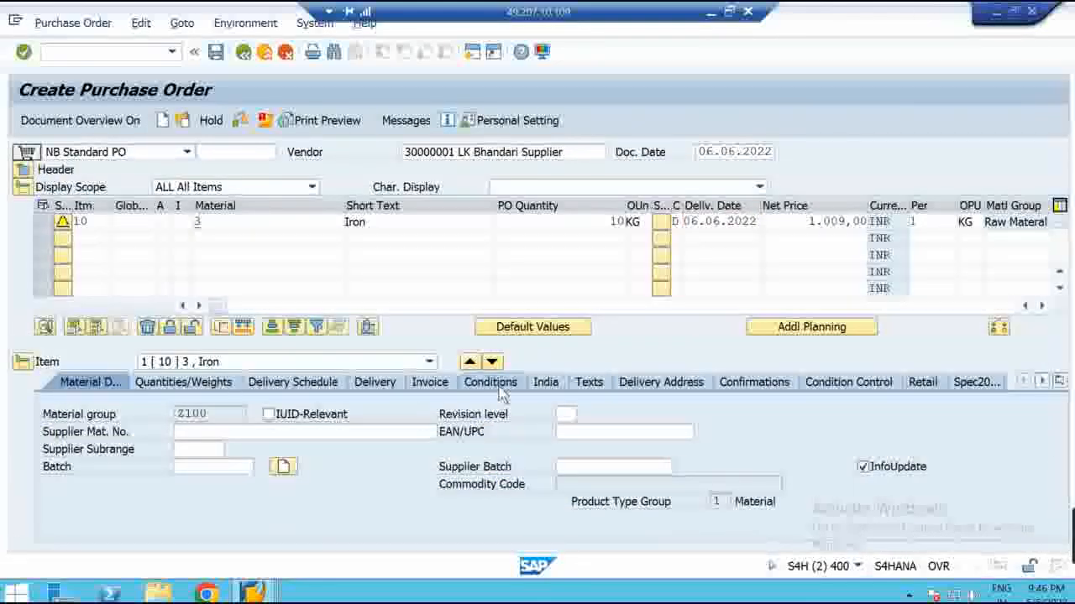
left_click(358, 400)
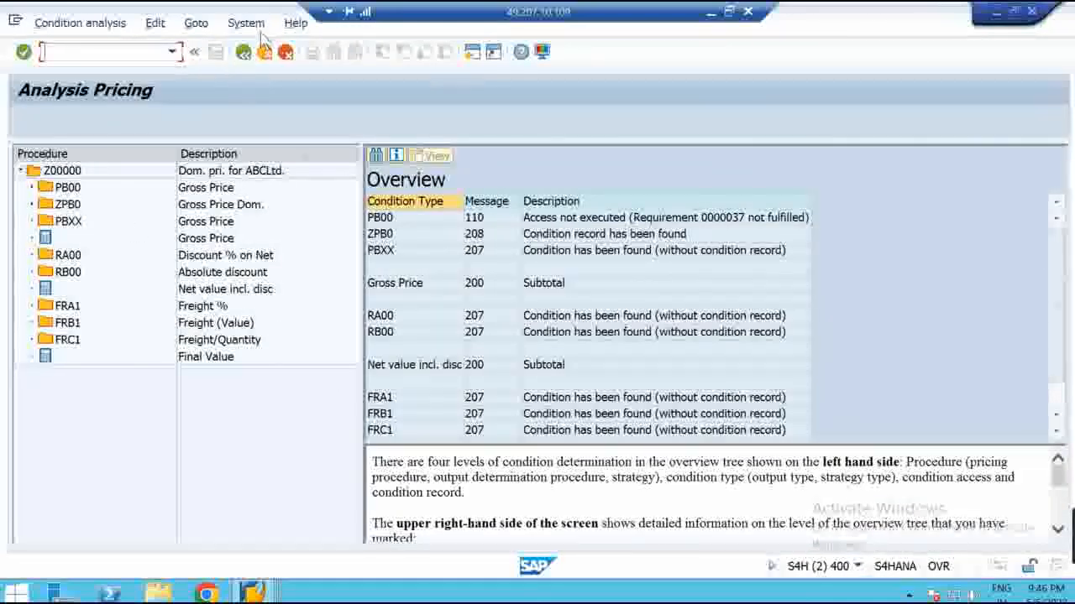
left_click(244, 52)
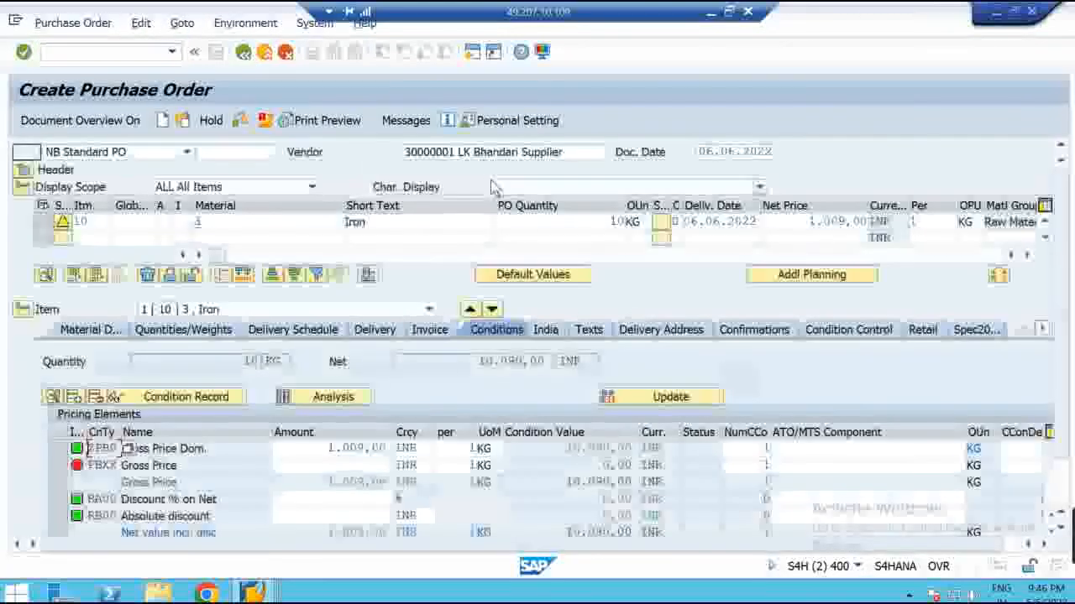
left_click(456, 152)
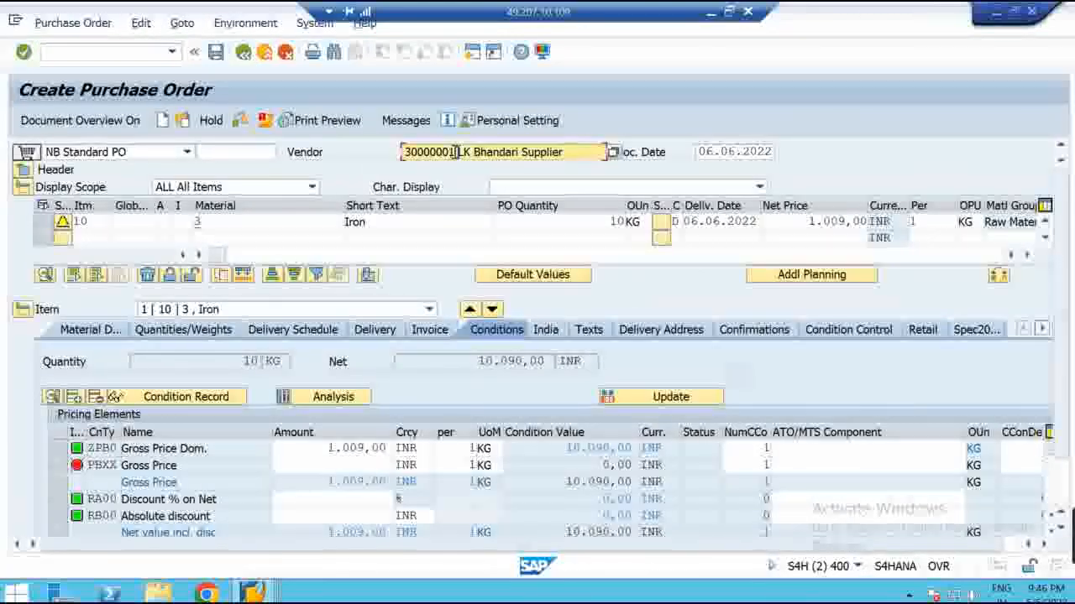
left_click_drag(428, 152, 392, 152)
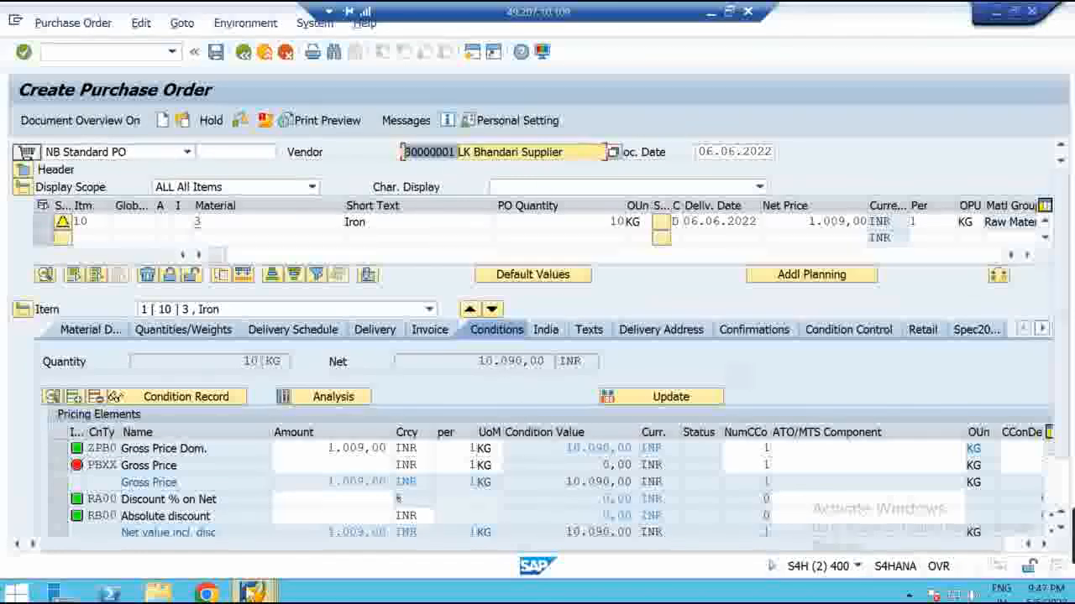
On the Paint diagram, underline the vendor master and draw a line from Z00000 to Pricing Schema
left_click(727, 12)
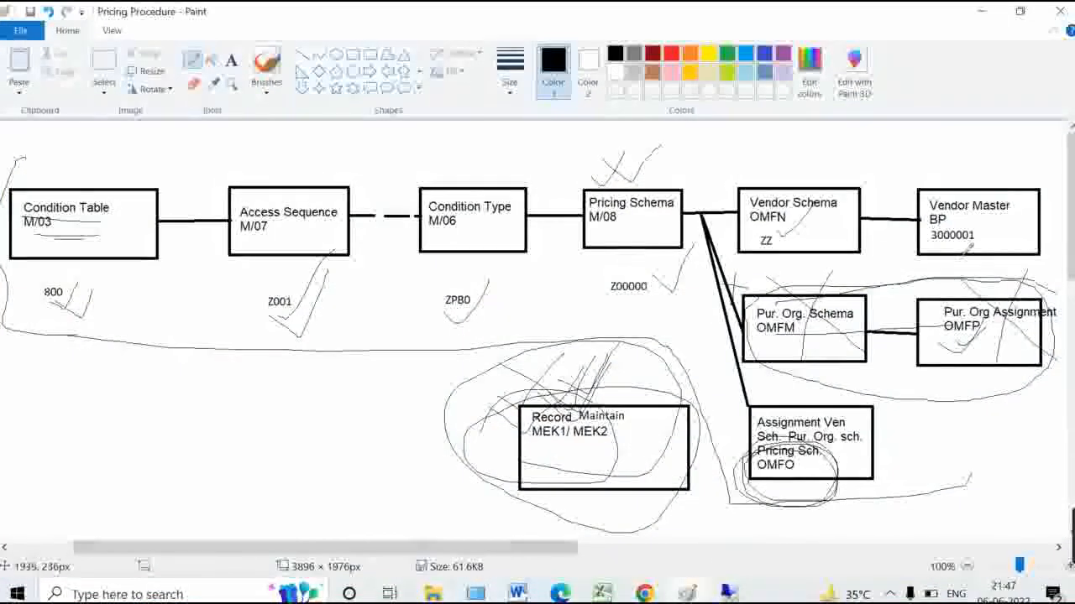
left_click_drag(932, 253, 1001, 216)
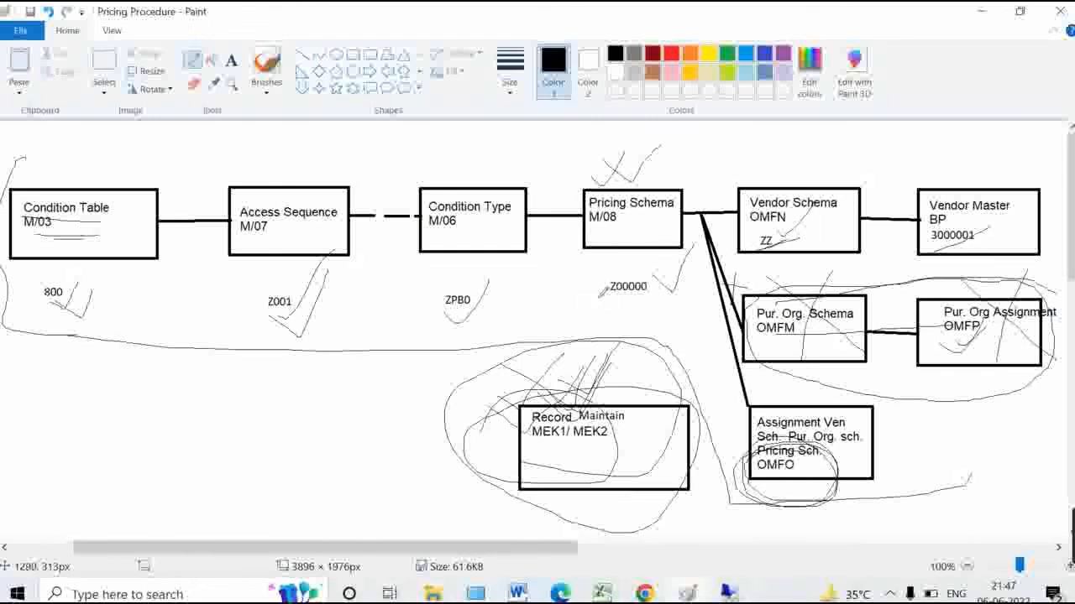
left_click_drag(595, 304, 679, 249)
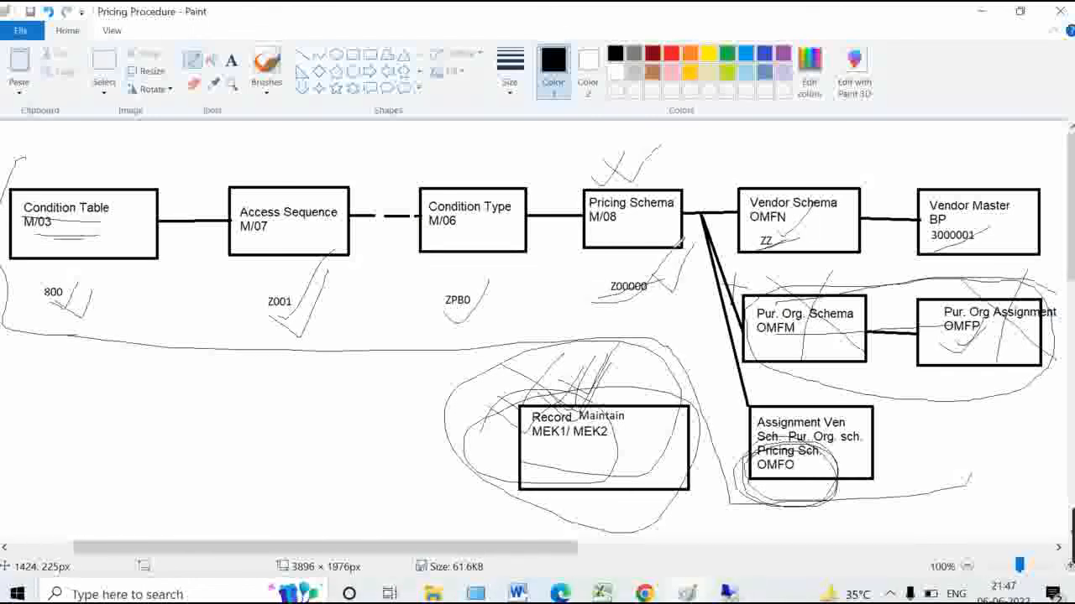
left_click(730, 594)
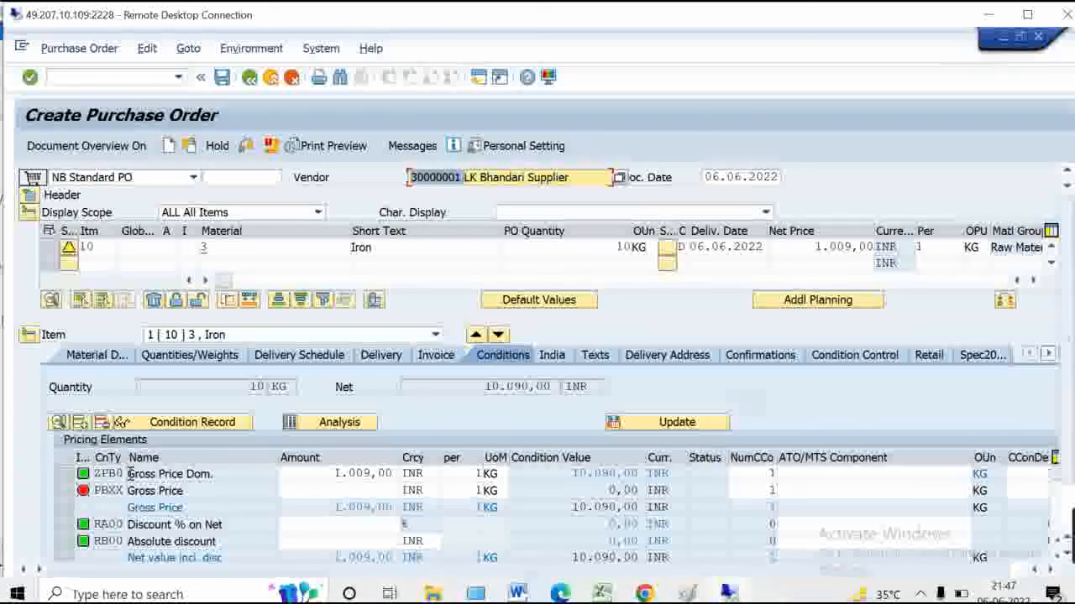
Highlight the vendor and item 10's material, then narrow the Material, Short Text and Net Price columns
left_click(464, 177)
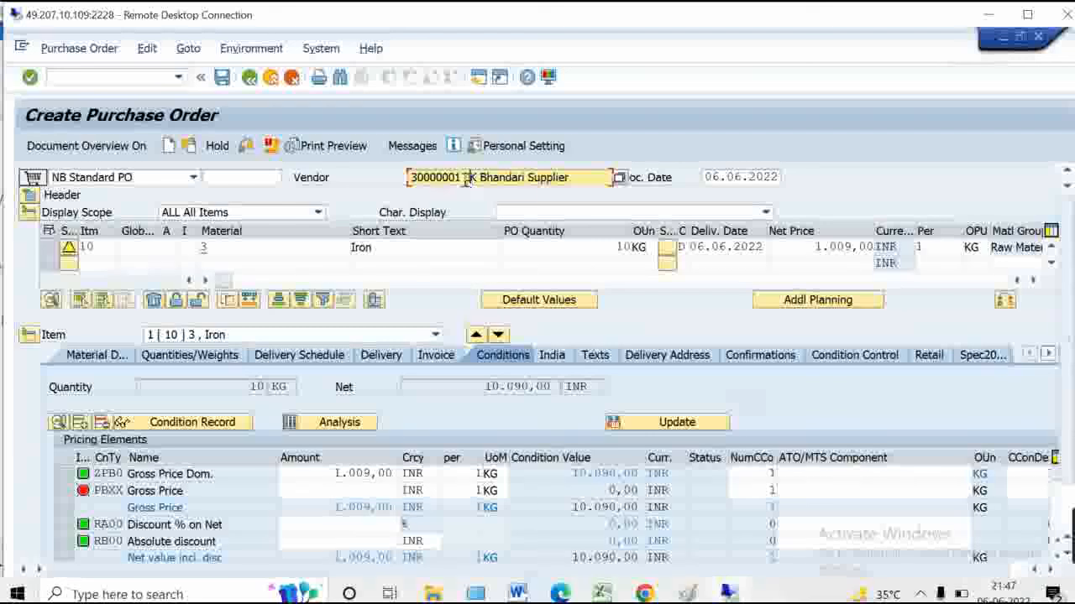
left_click_drag(464, 178, 397, 176)
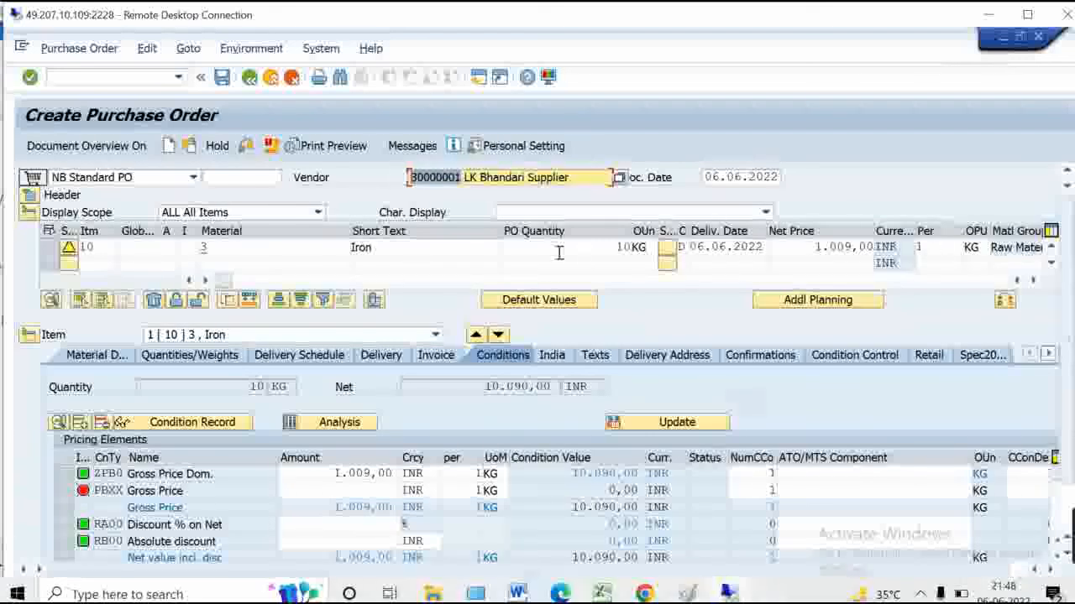
left_click_drag(291, 247, 178, 244)
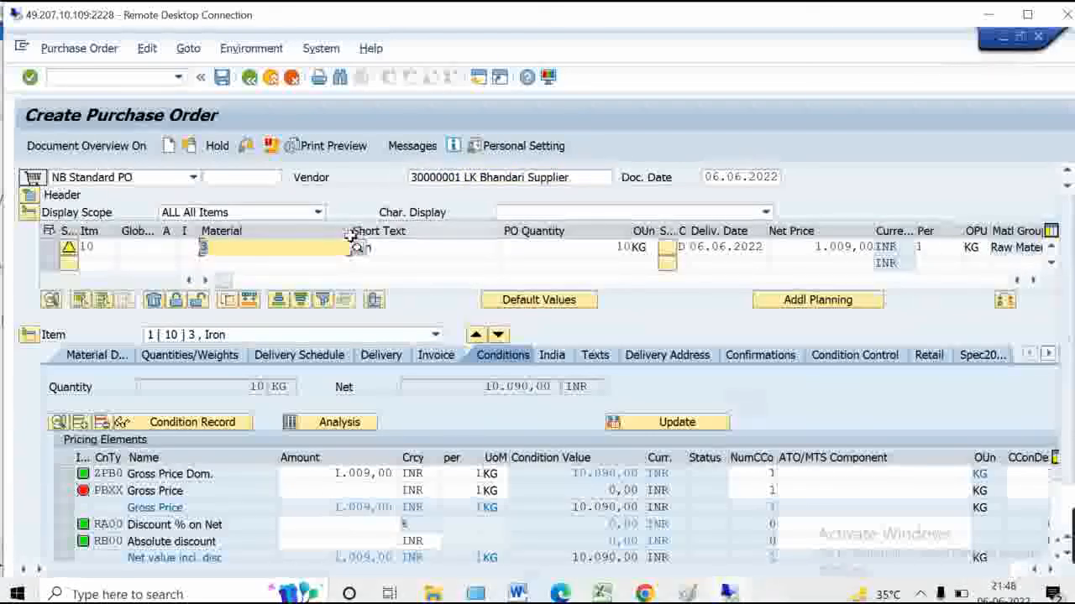
left_click_drag(291, 232, 263, 232)
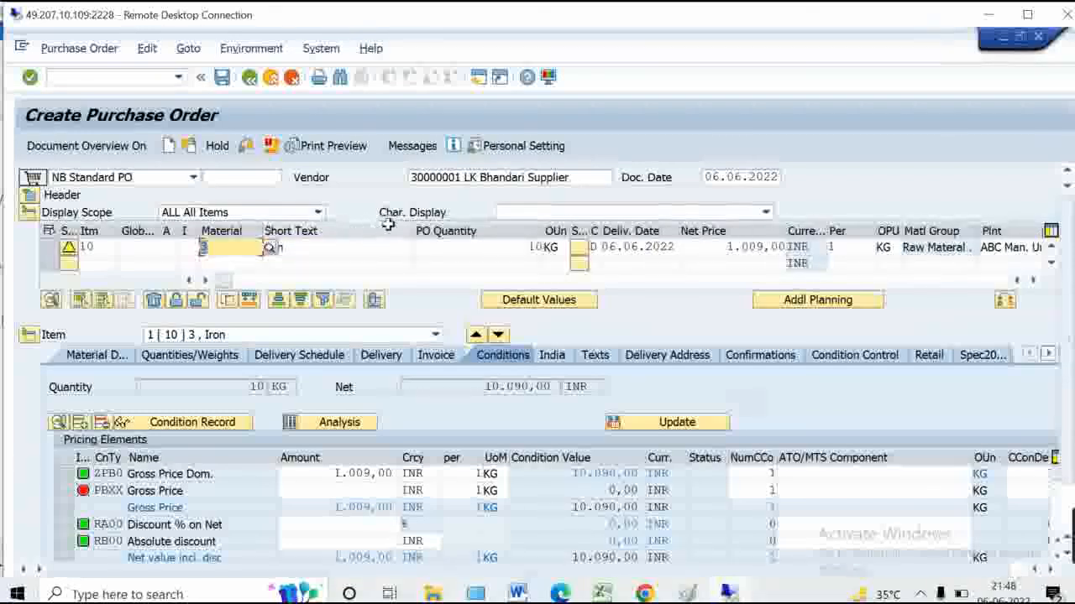
left_click_drag(364, 232, 340, 231)
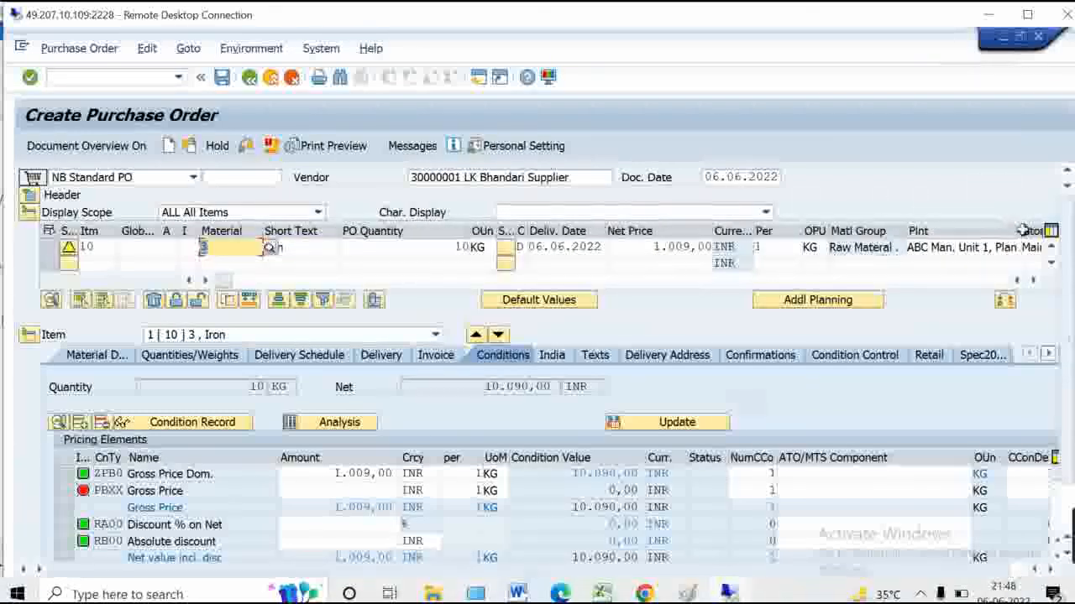
left_click_drag(712, 232, 677, 233)
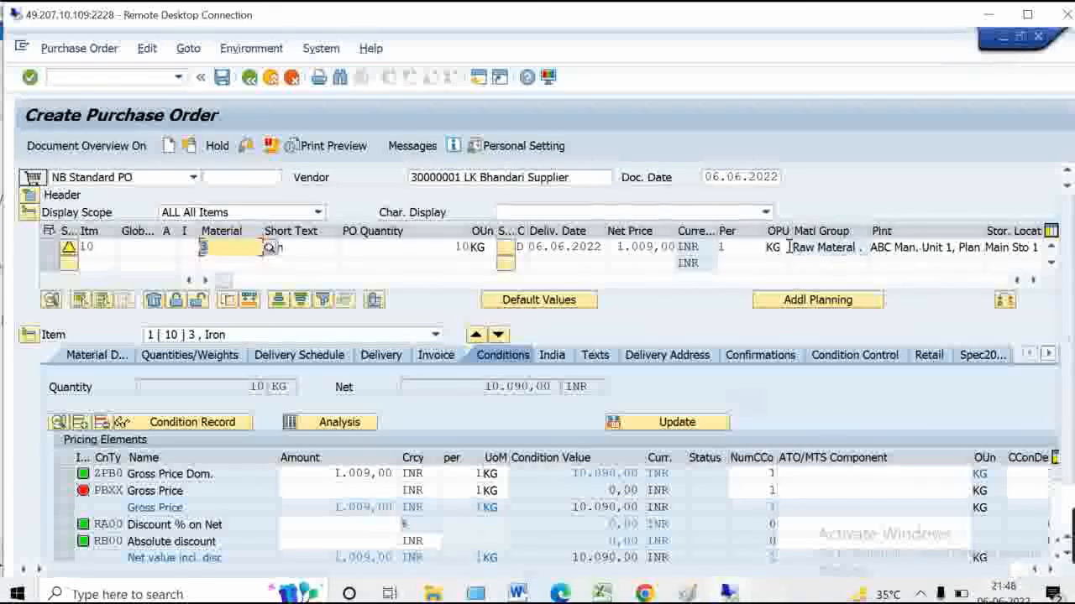
Turn on Display key in the purchase order personal settings
left_click(522, 147)
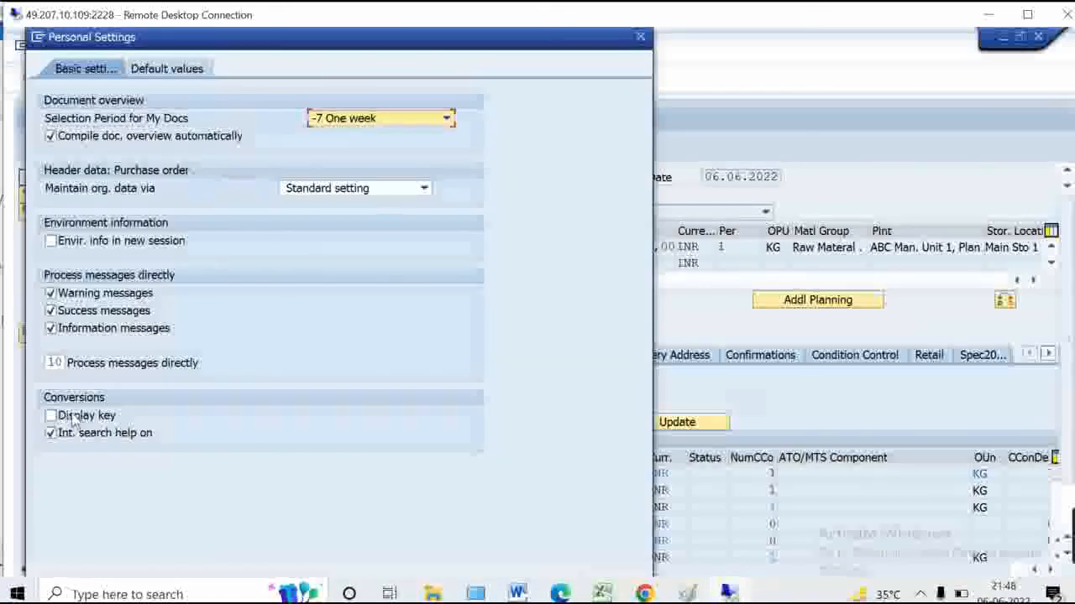
left_click(73, 419)
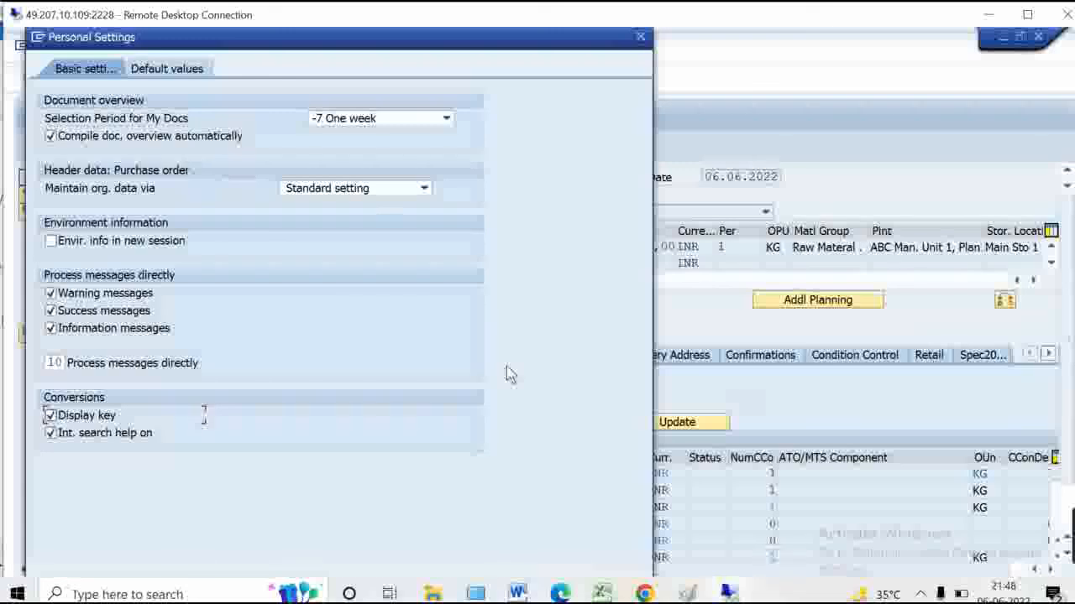
left_click(1027, 14)
left_click(608, 563)
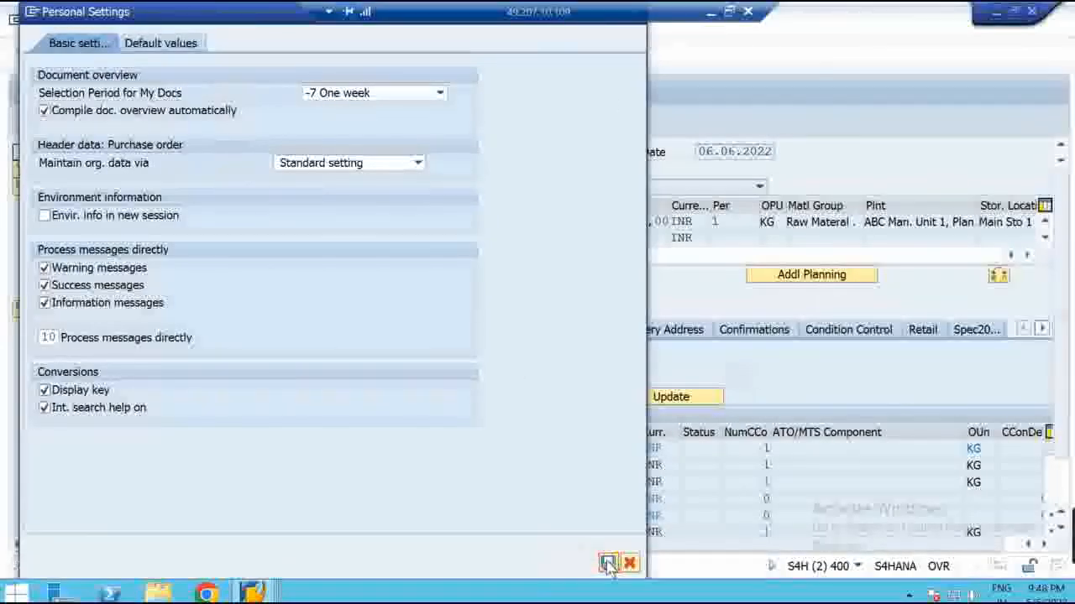
Highlight plant 7100, the vendor, item 10's material and the 1.009,00 gross price
left_click(910, 225)
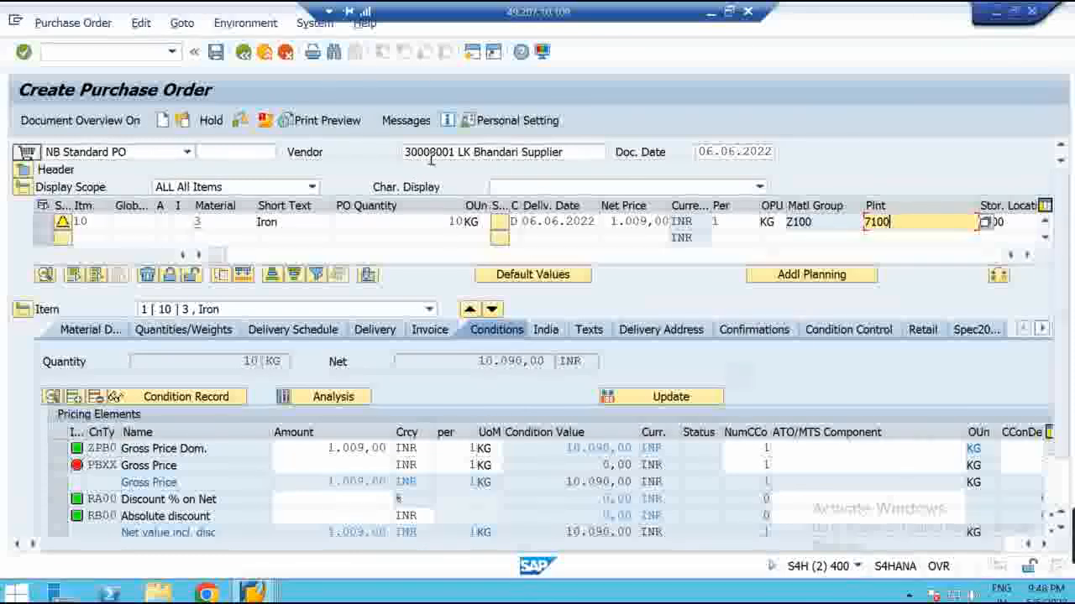
left_click(871, 236)
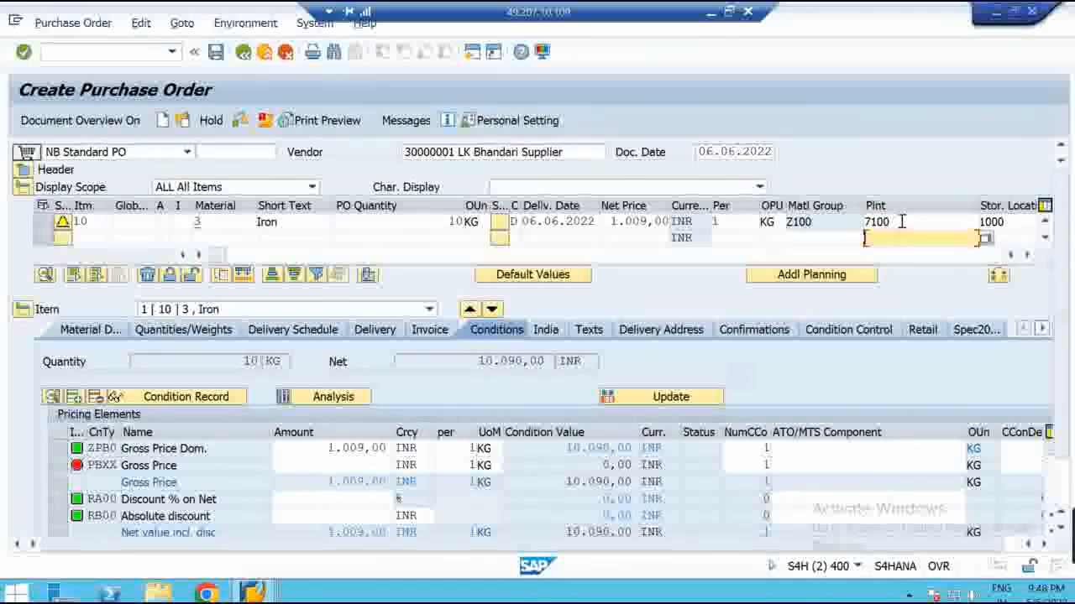
left_click_drag(902, 222, 813, 221)
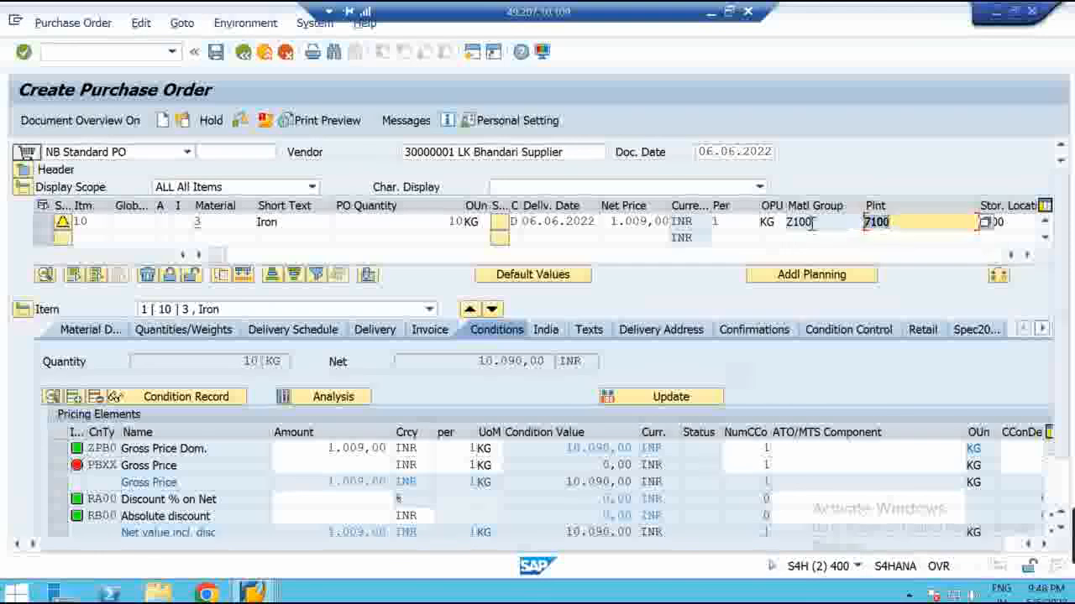
left_click(457, 152)
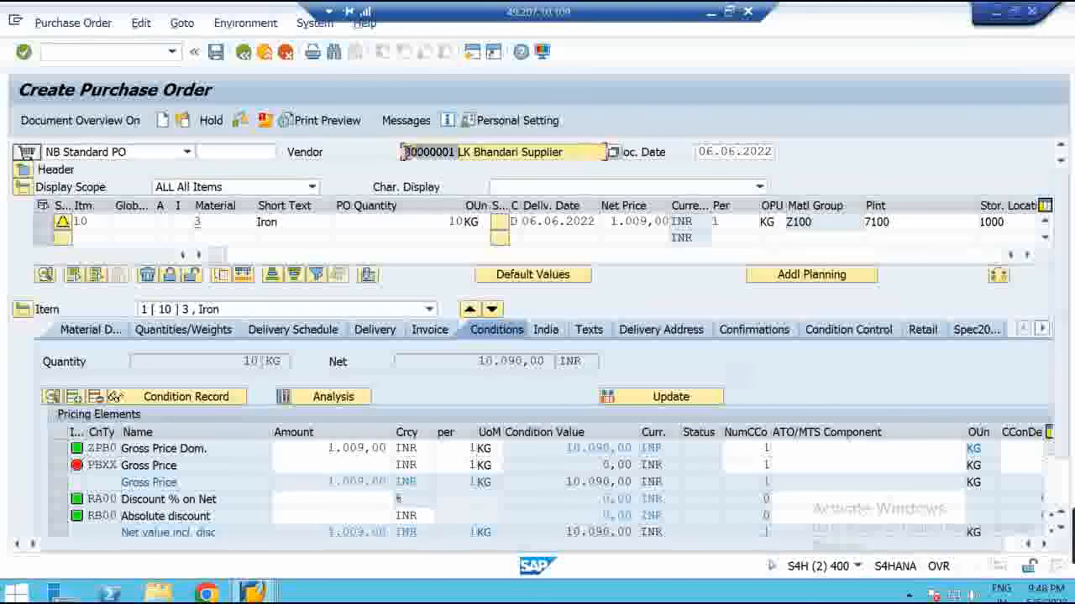
left_click(236, 221)
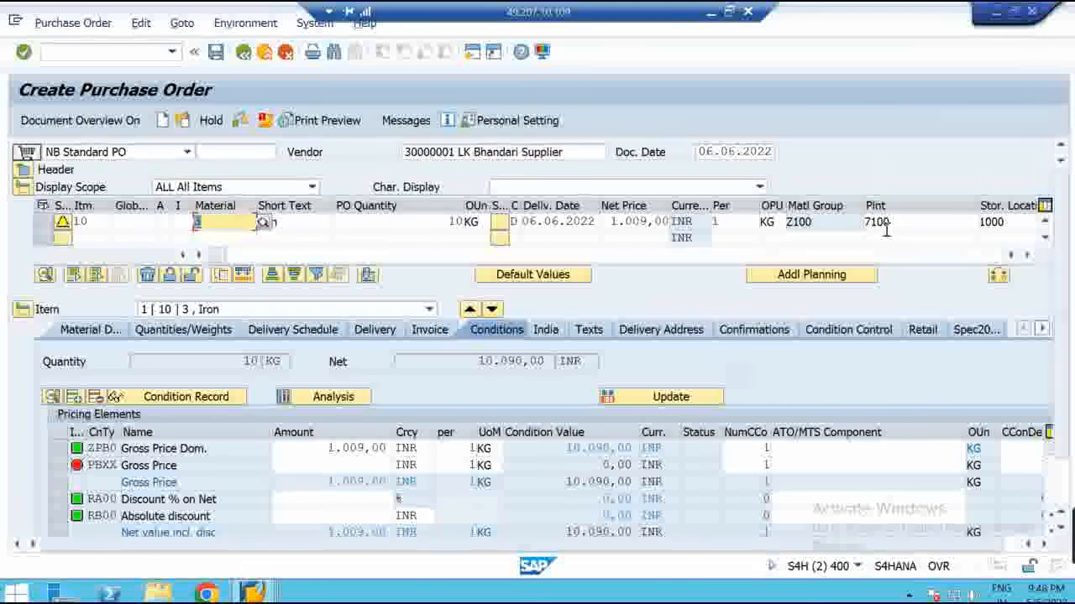
left_click_drag(315, 449, 394, 448)
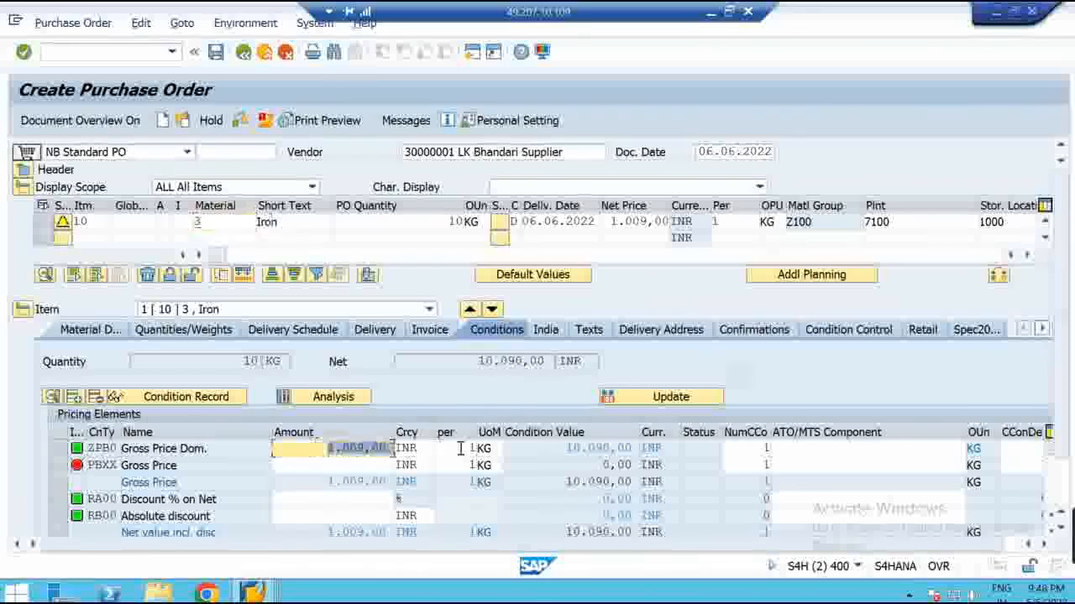
left_click(252, 594)
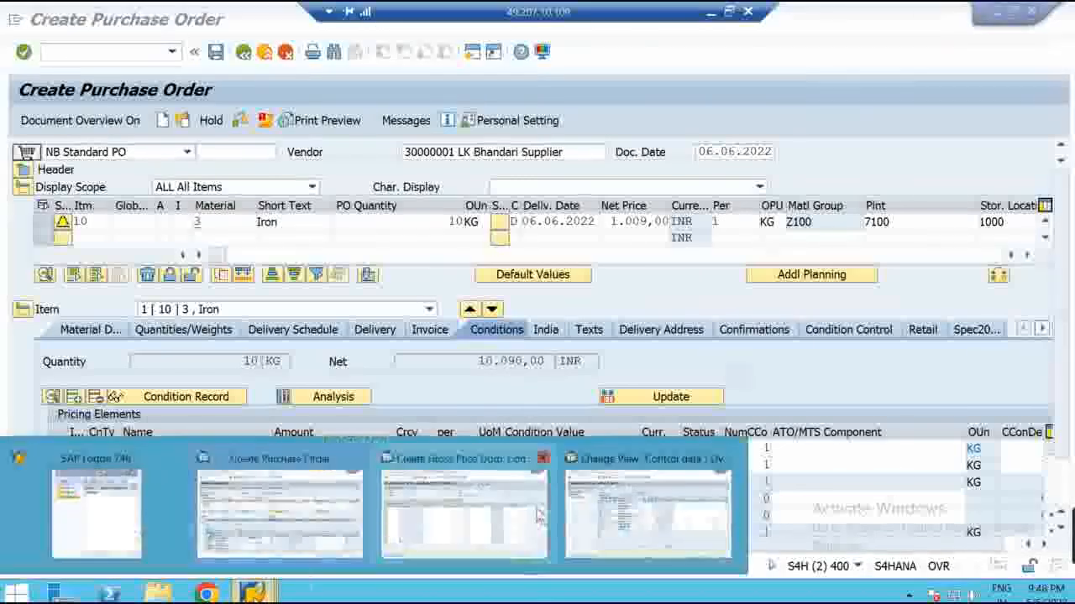
In the other SAP session, run /nmek3 and list the ZPB0 condition records
left_click(476, 524)
left_click(201, 152)
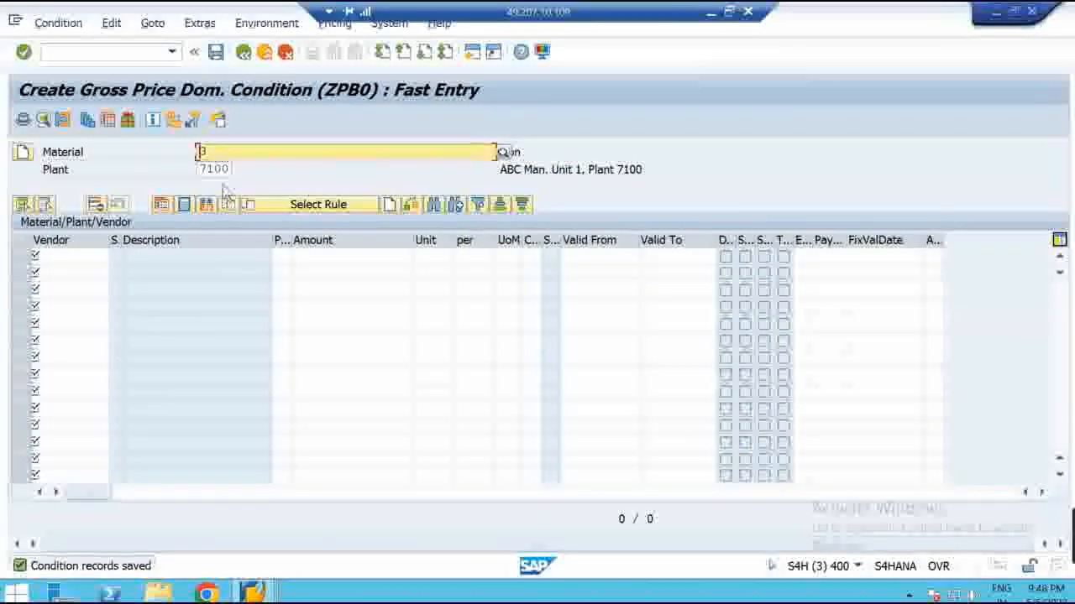
left_click(128, 53)
type("/nmek3")
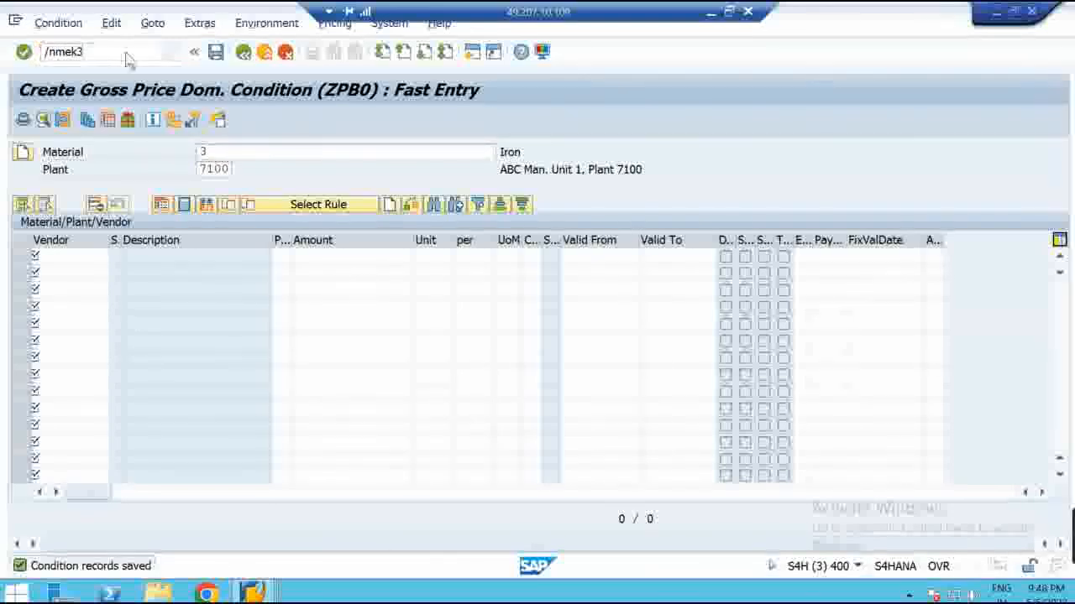
key("Return")
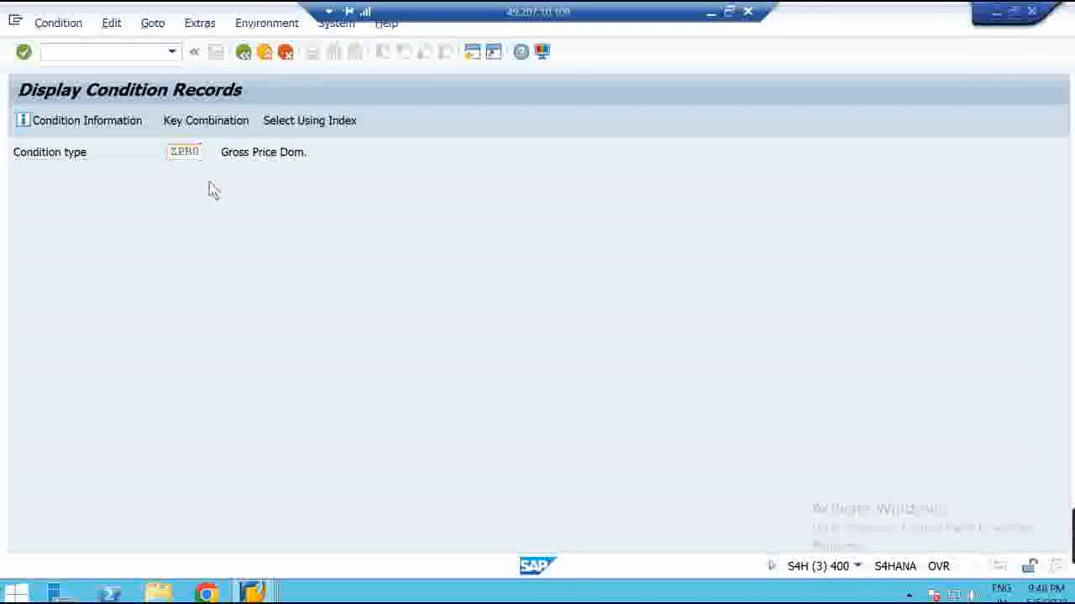
key("Return")
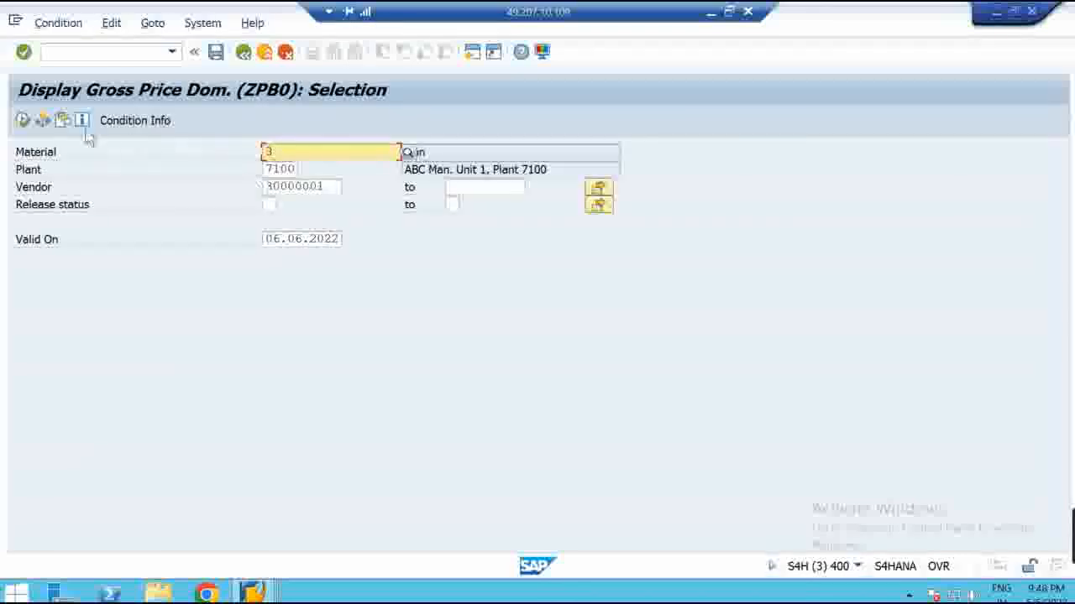
left_click(22, 120)
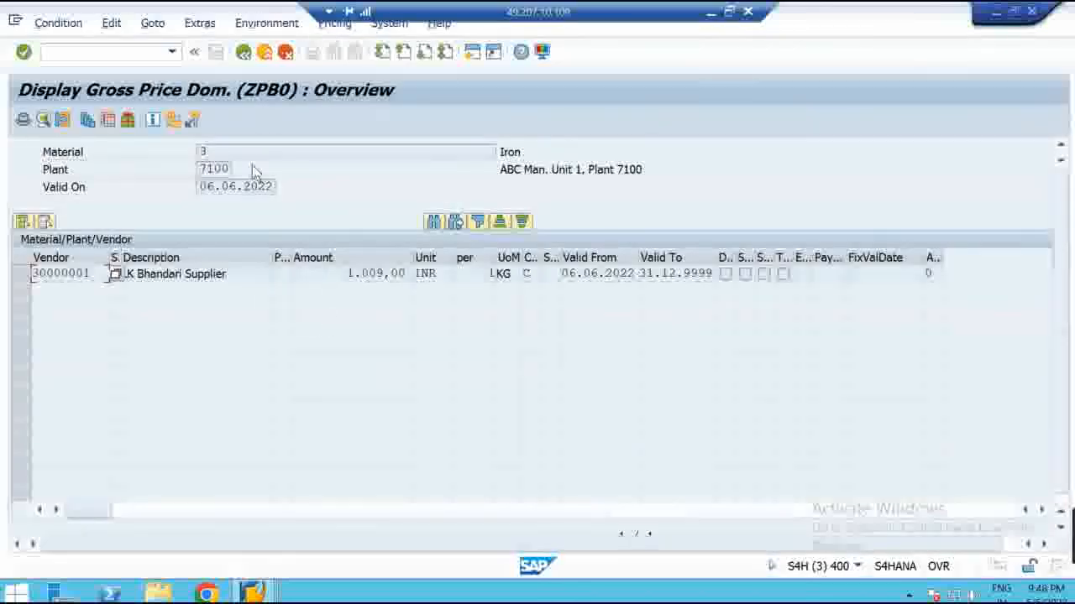
Check the record's material 3, plant 7100, vendor and 1.009,00 price, then return to the order
left_click(229, 151)
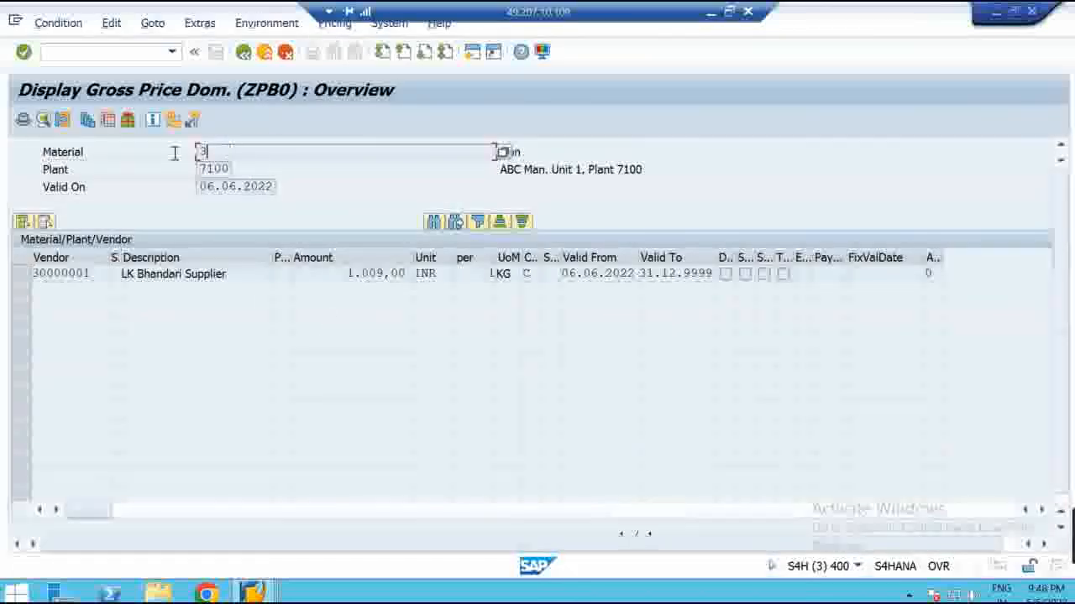
left_click(229, 169)
left_click(95, 273)
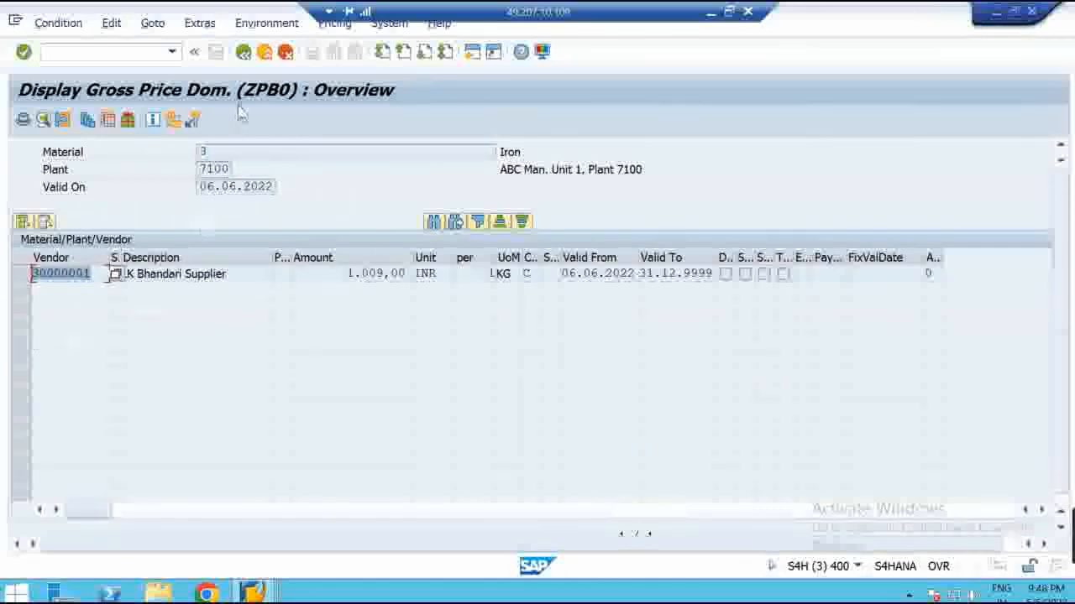
left_click_drag(346, 272, 429, 260)
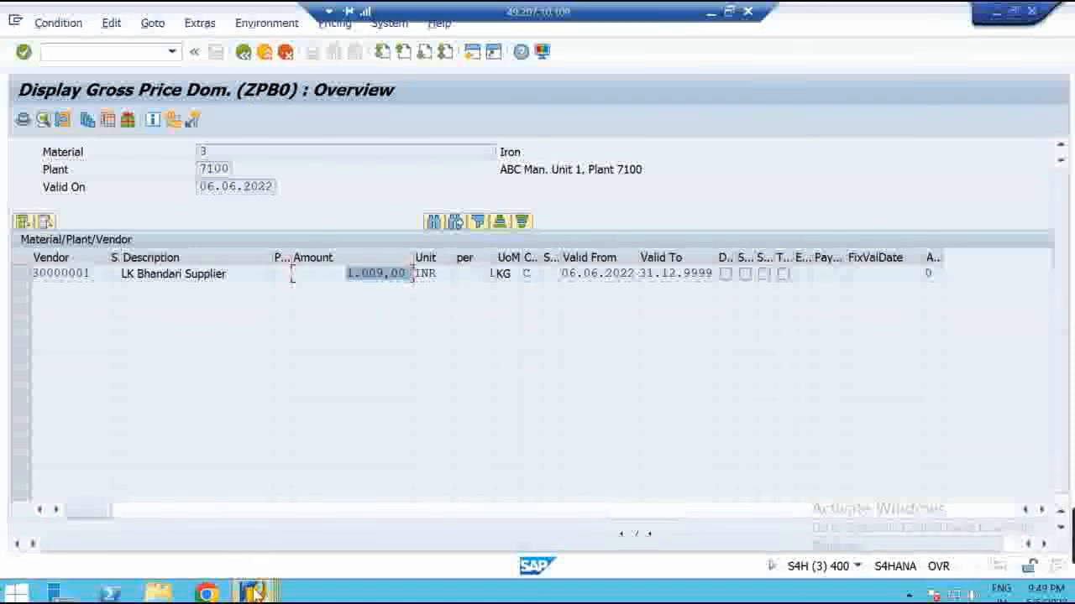
mouse_move(252, 592)
left_click(315, 538)
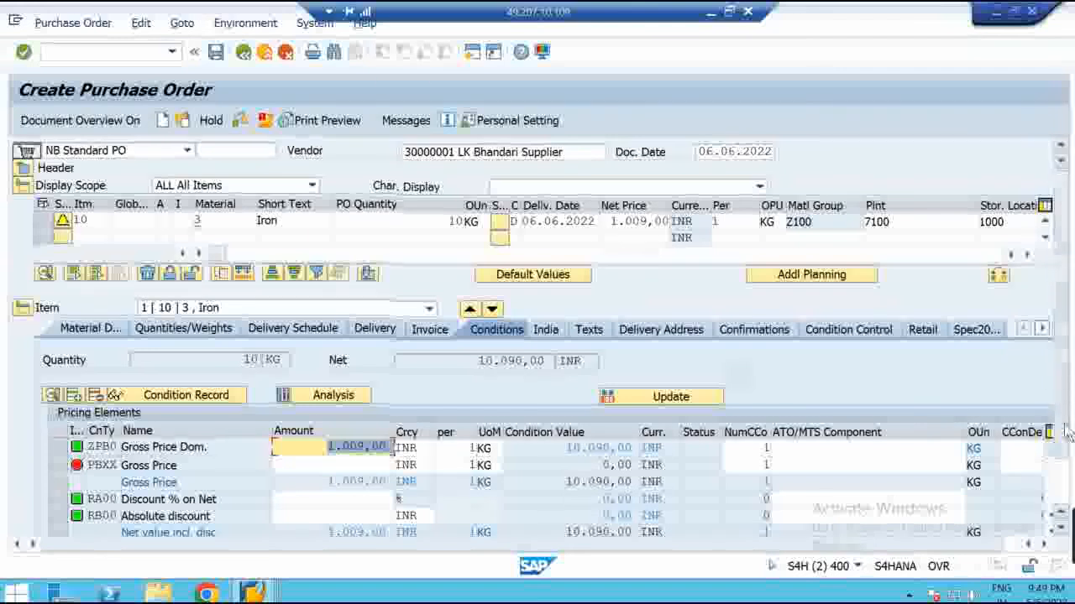
Delete the RB00 Absolute discount condition and check the purchase order
scroll(252, 470, "down", 2)
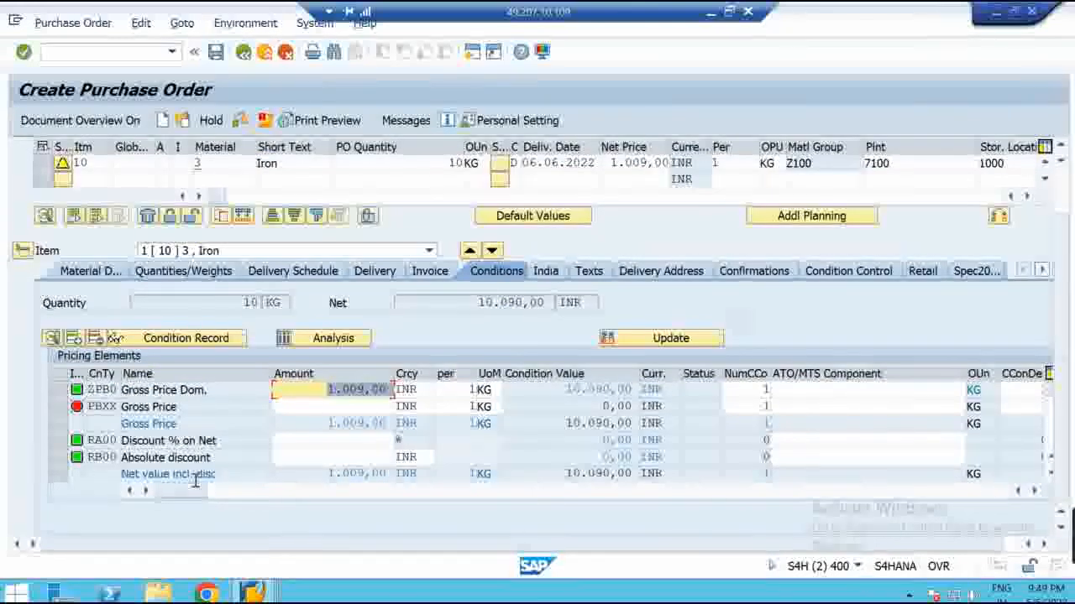
left_click(56, 464)
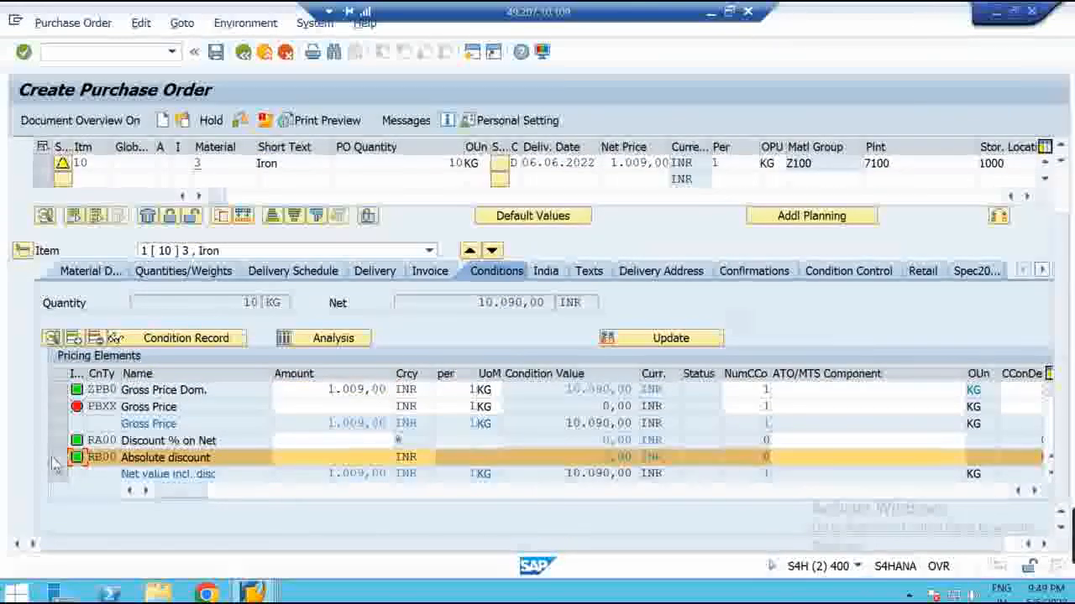
left_click(96, 339)
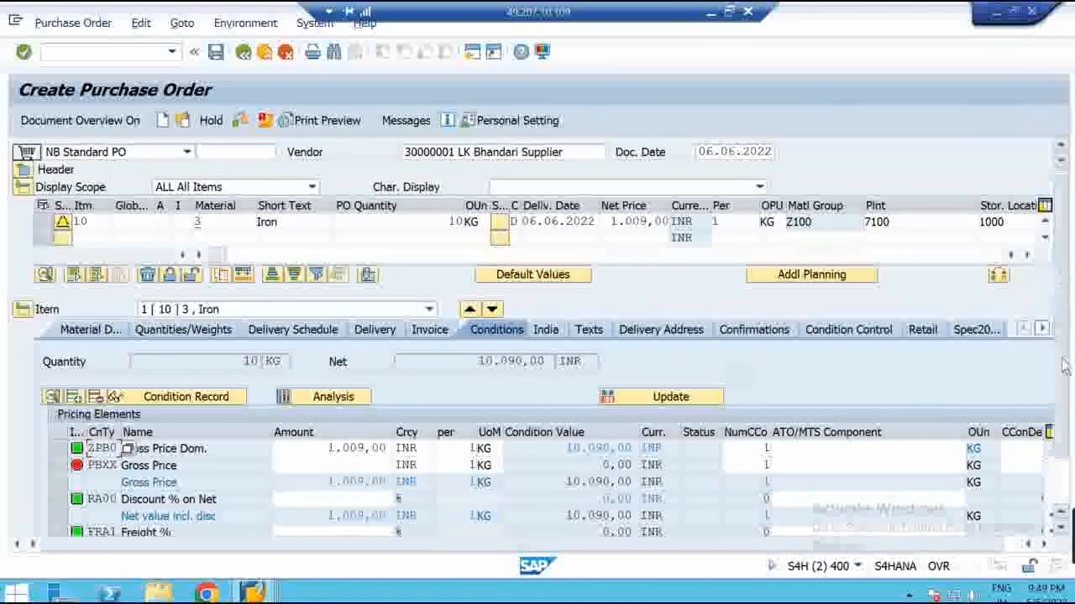
scroll(1062, 445, "down", 2)
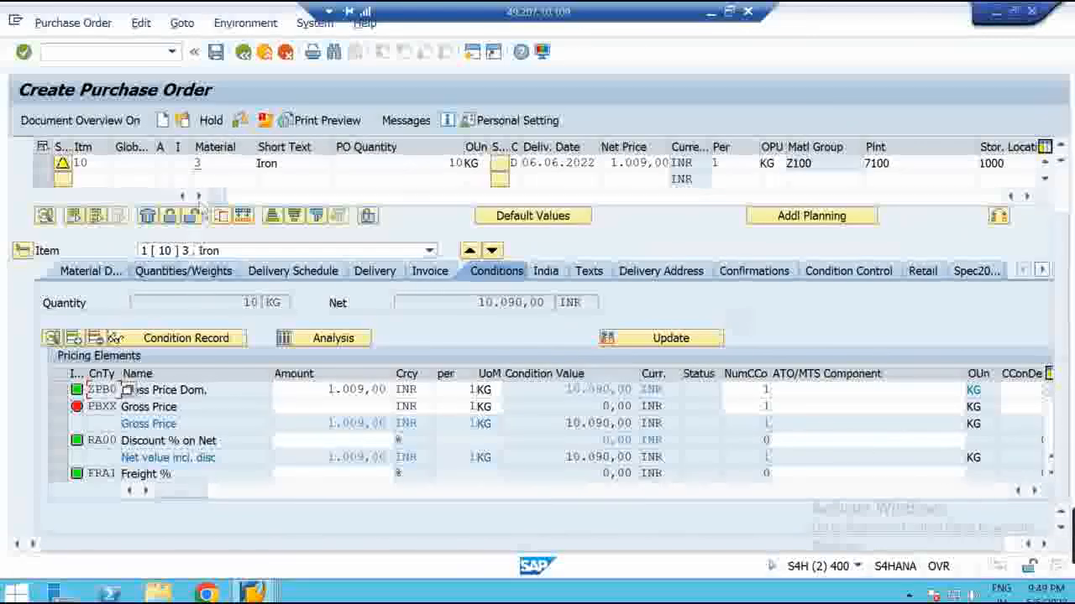
left_click(242, 123)
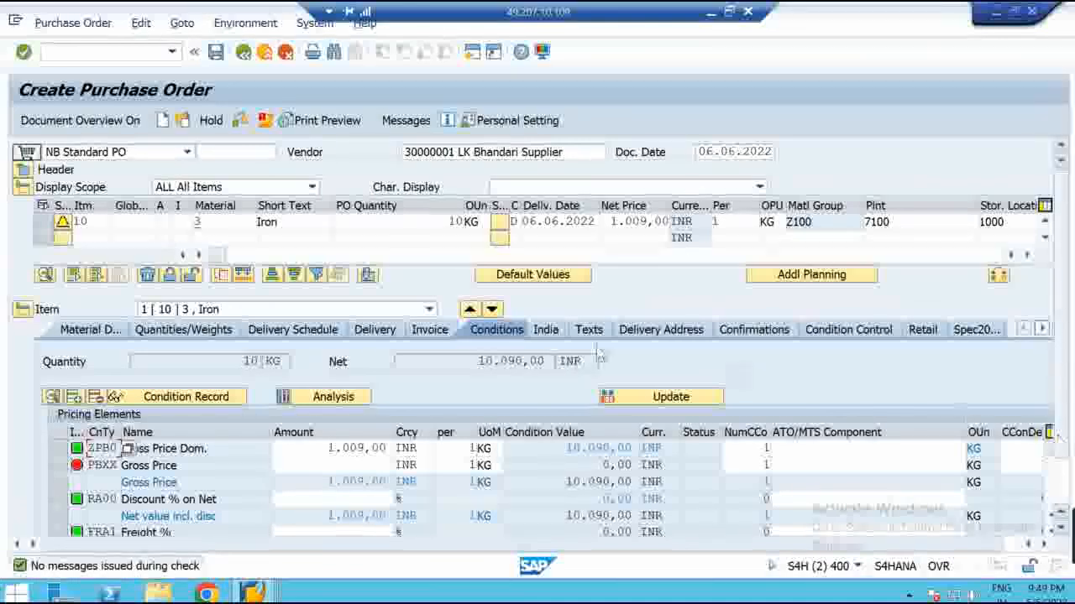
Delete the FRB1 Freight (Value) condition line from item 10's pricing
left_click(24, 192)
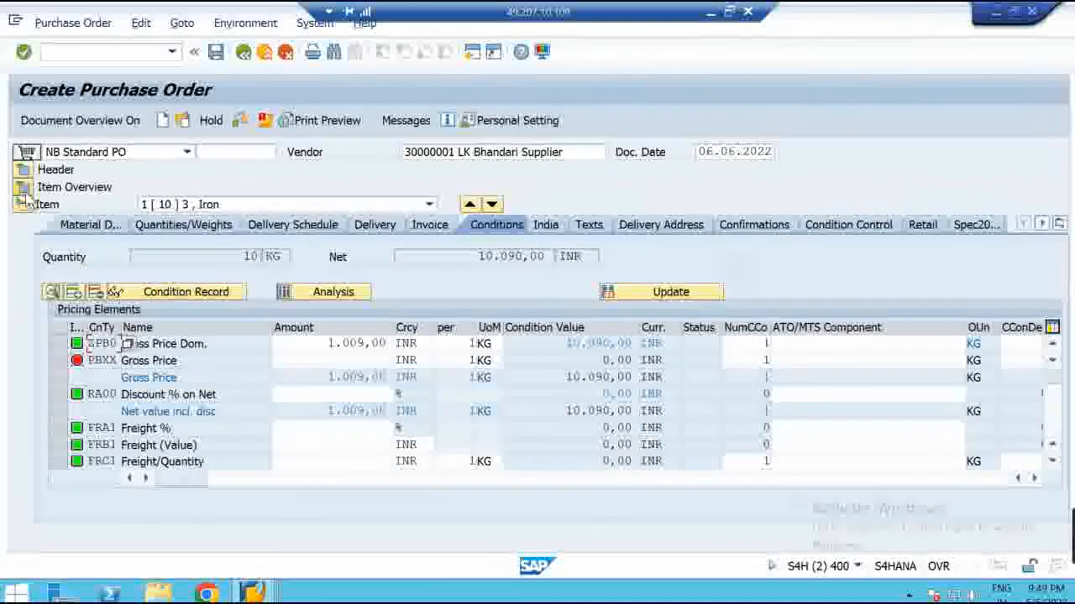
left_click(62, 446)
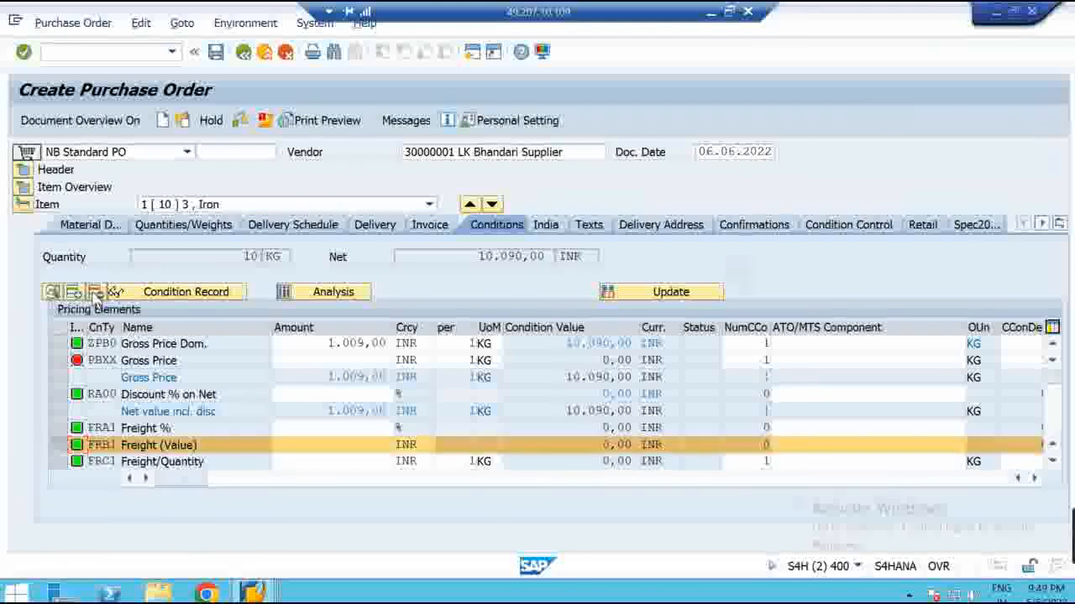
left_click(94, 291)
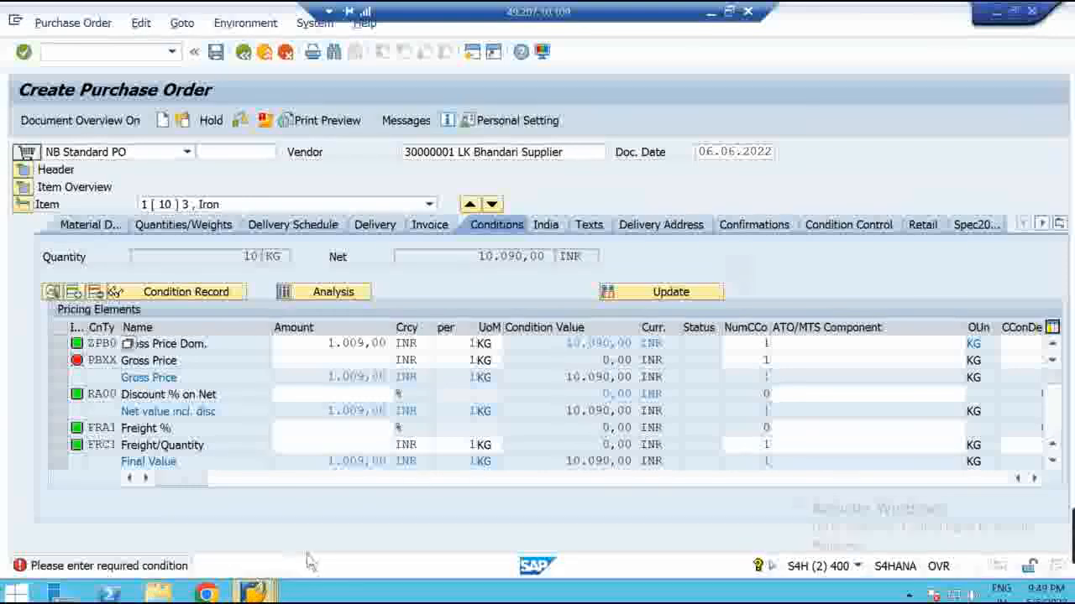
left_click(254, 592)
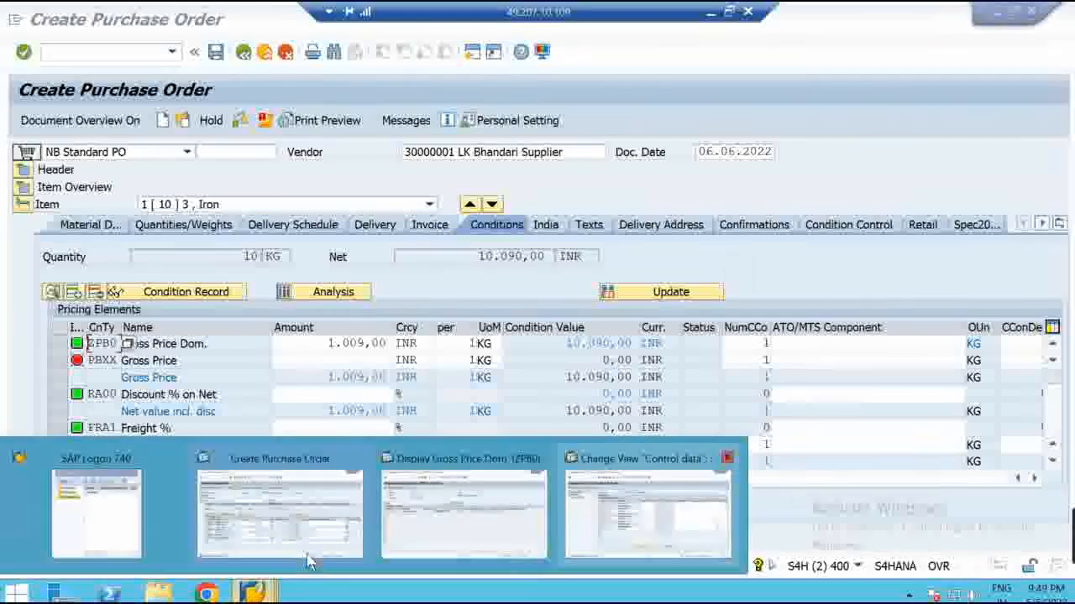
Restore the Remote Desktop window and check the Wi-Fi connection while the session reconnects
left_click(635, 529)
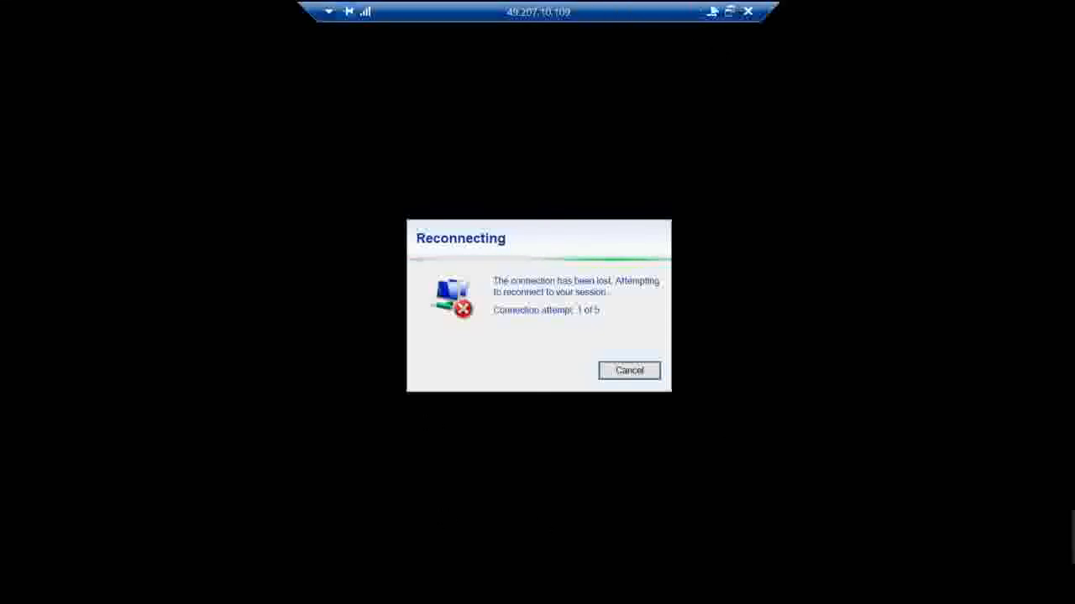
left_click(731, 11)
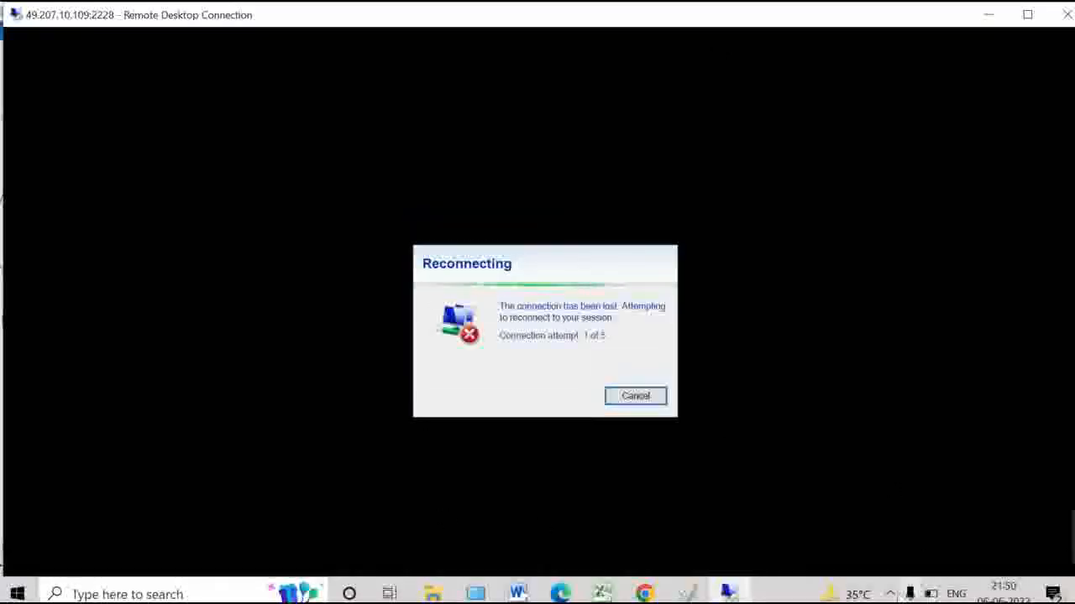
left_click(890, 593)
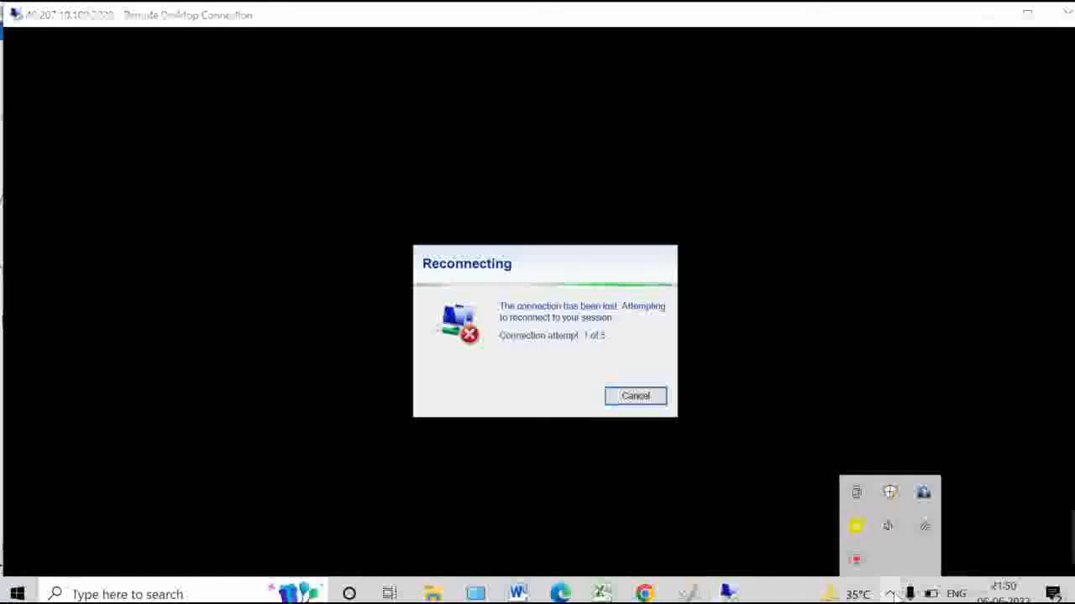
left_click(923, 529)
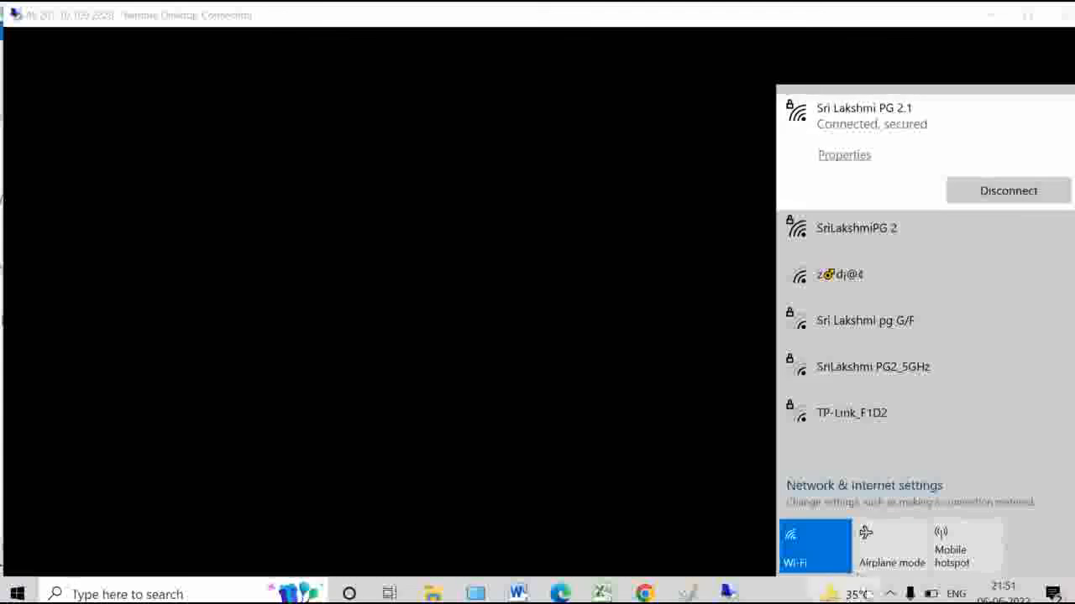
left_click(891, 594)
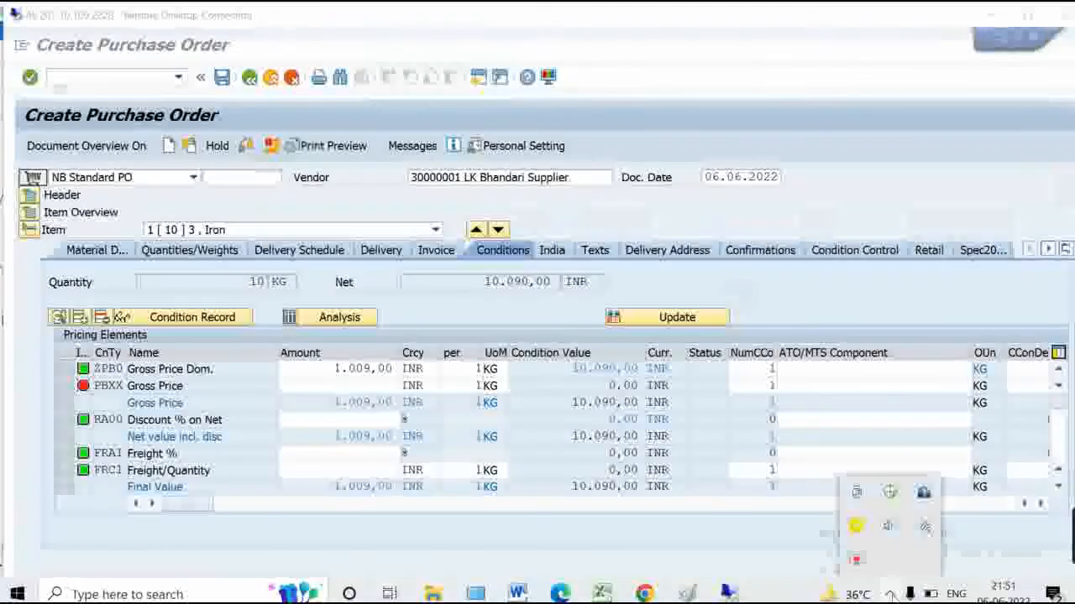
left_click(1028, 16)
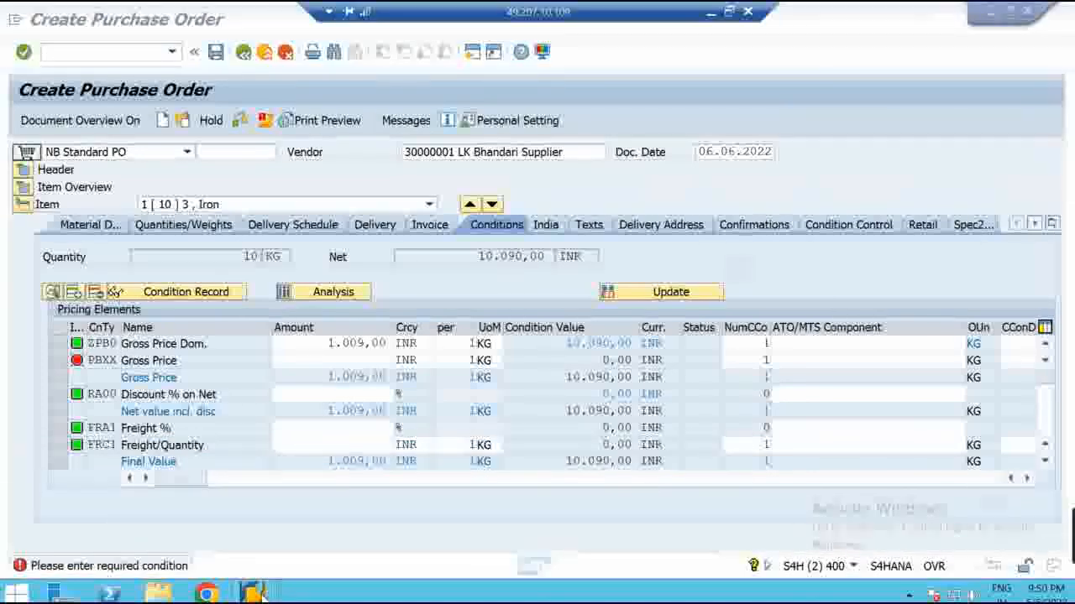
mouse_move(263, 592)
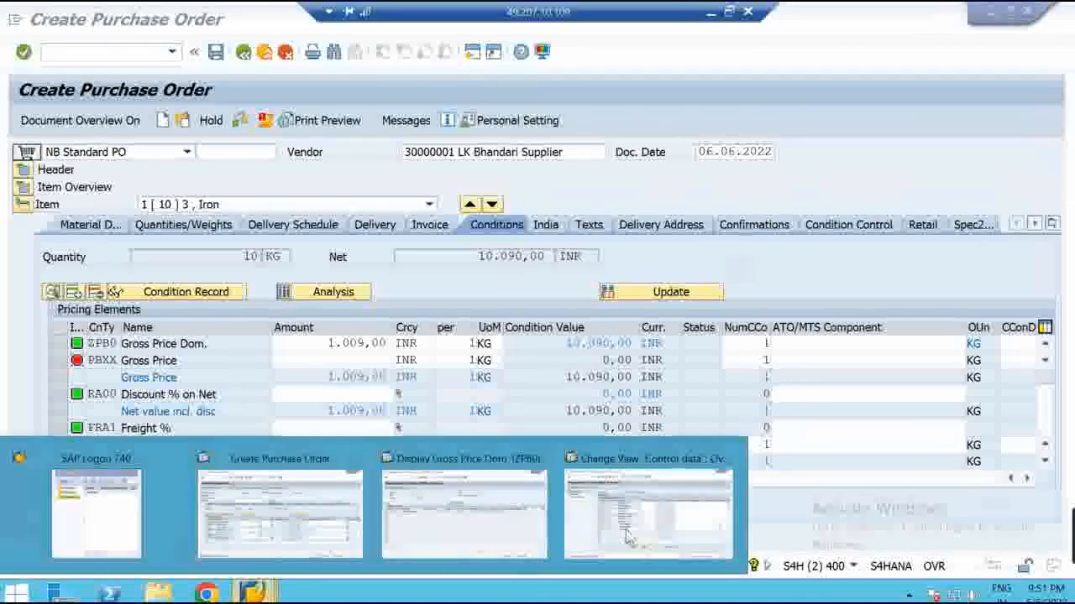
left_click(646, 458)
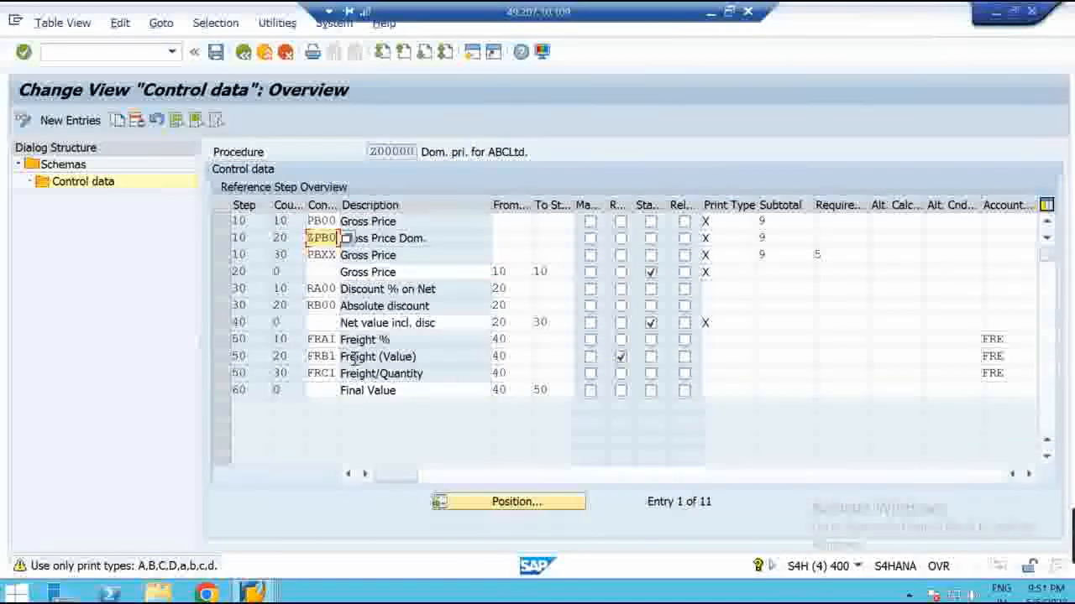
left_click(622, 357)
left_click(620, 356)
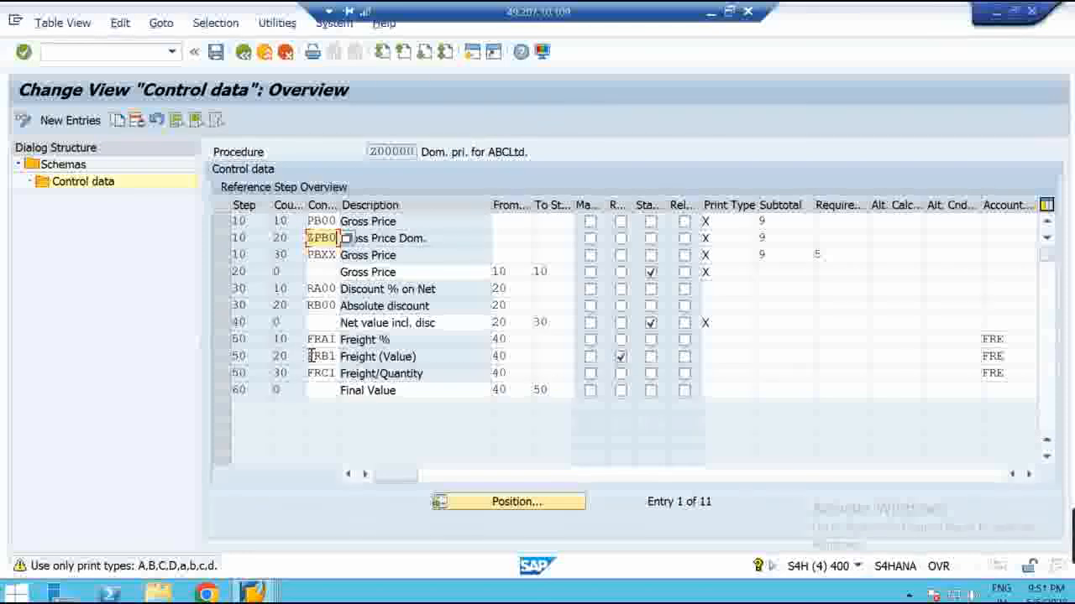
mouse_move(255, 591)
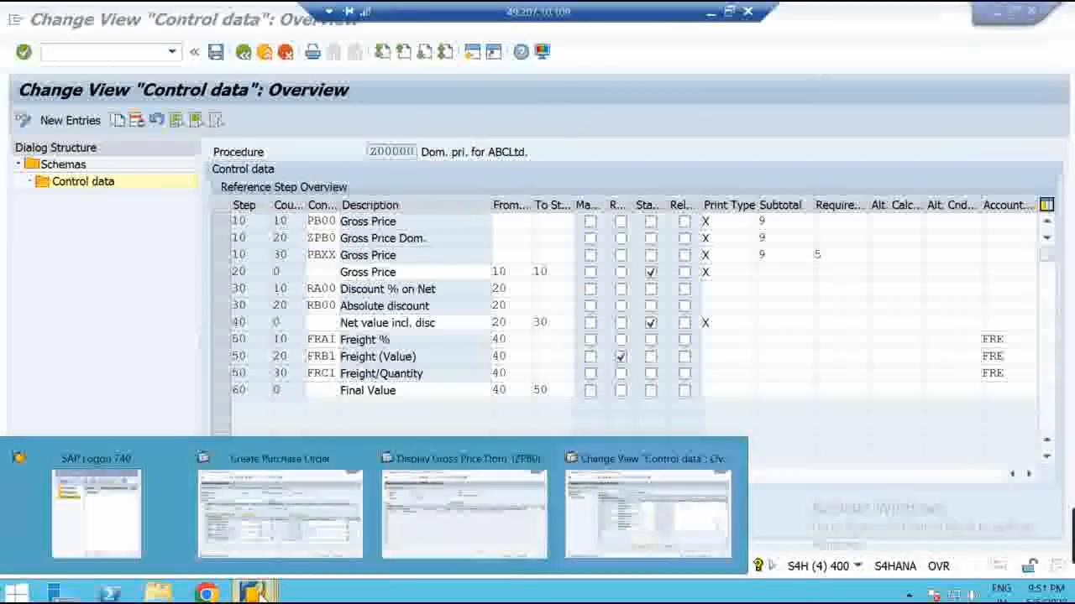
left_click(285, 516)
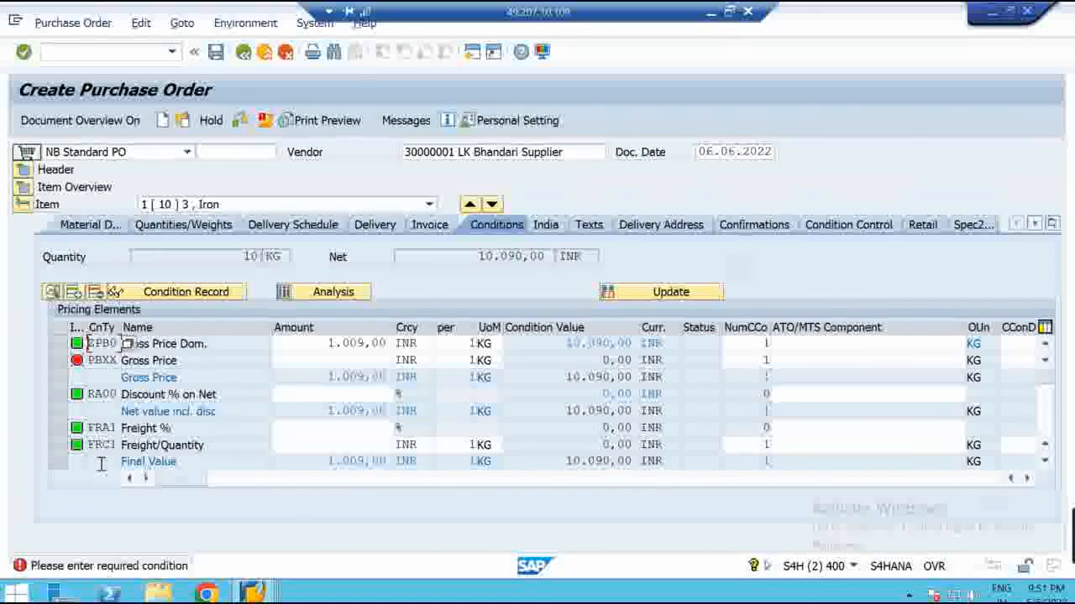
Add condition type FRB1 in the empty row of item 10's conditions
left_click(1044, 463)
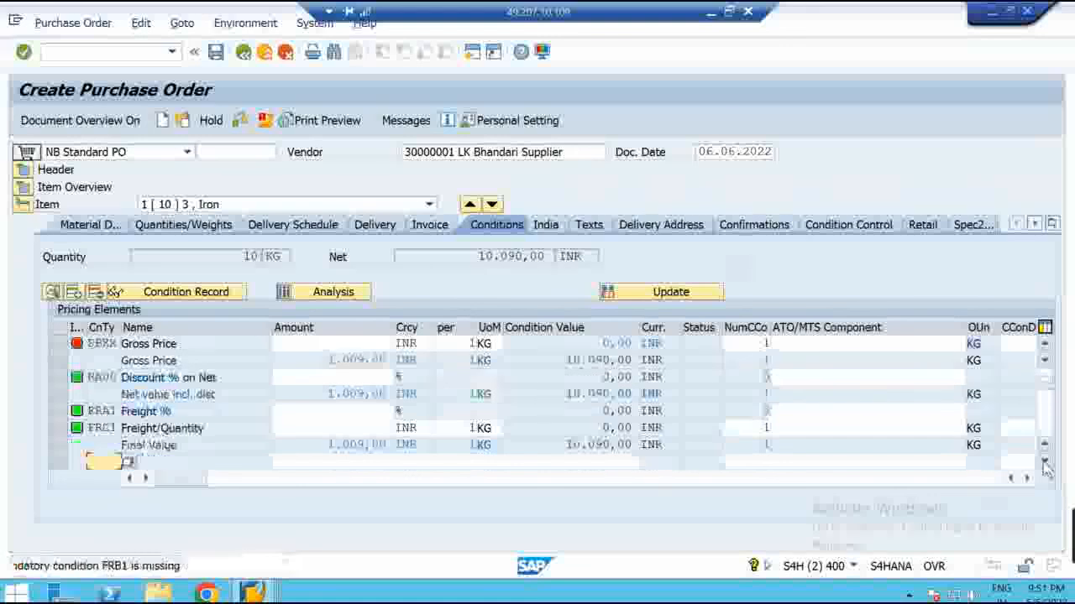
left_click(1045, 463)
left_click(1045, 463)
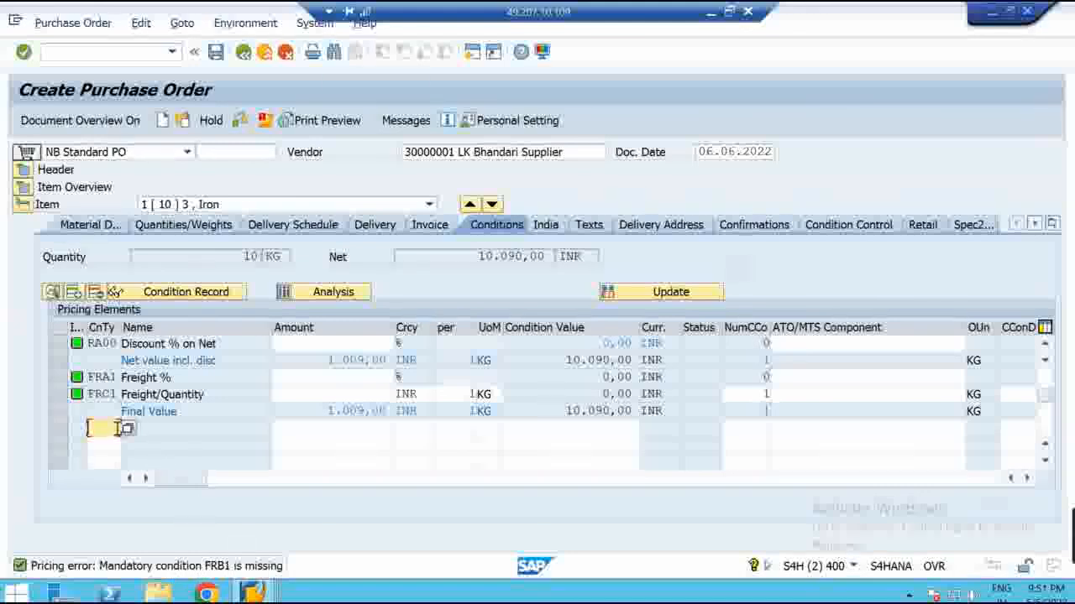
type("F")
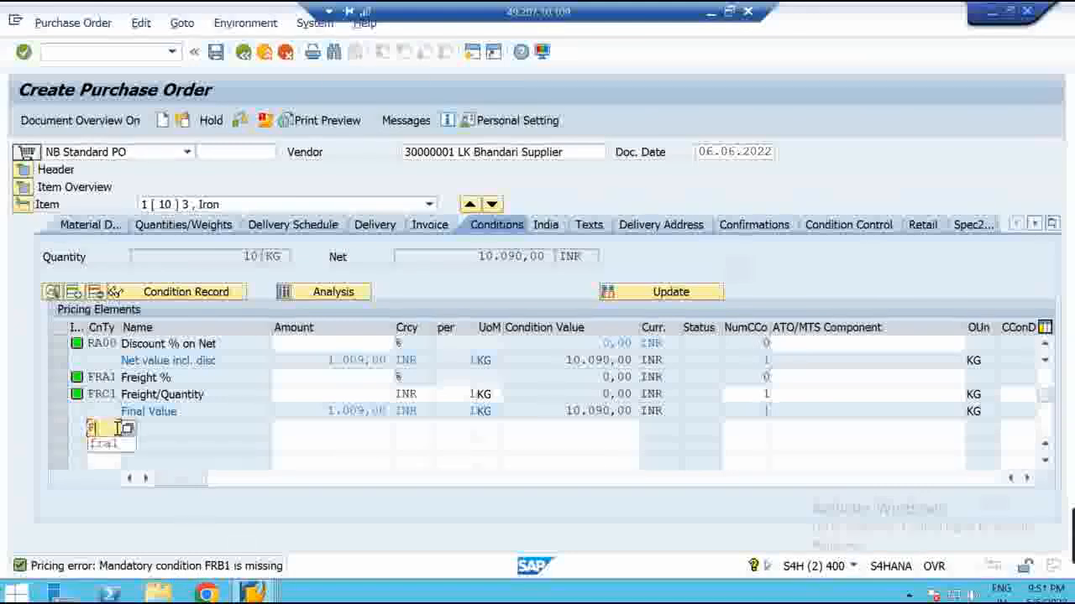
type("R")
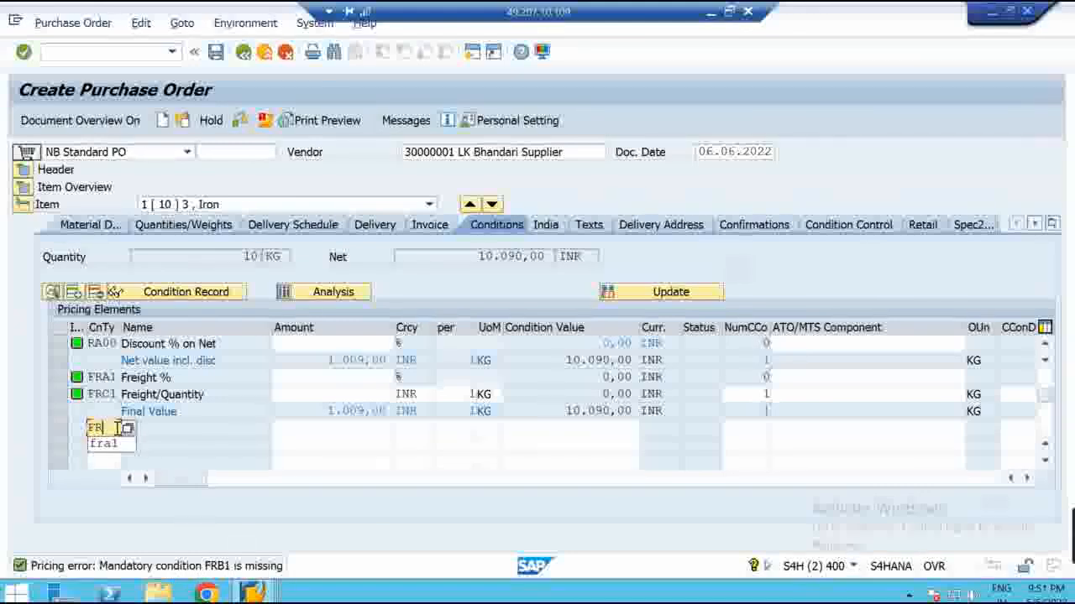
type("B1")
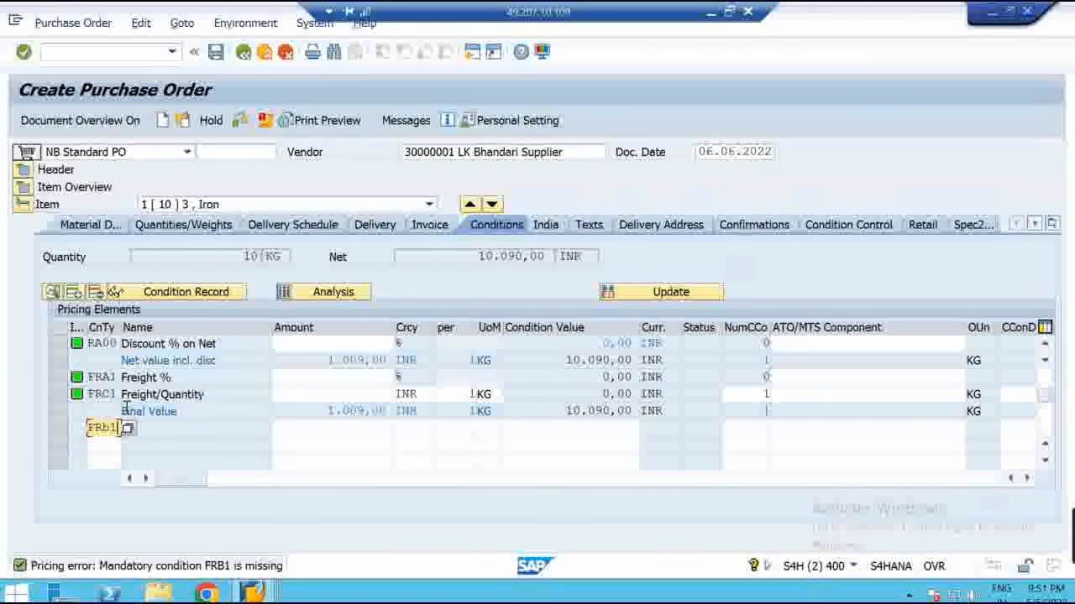
key("Return")
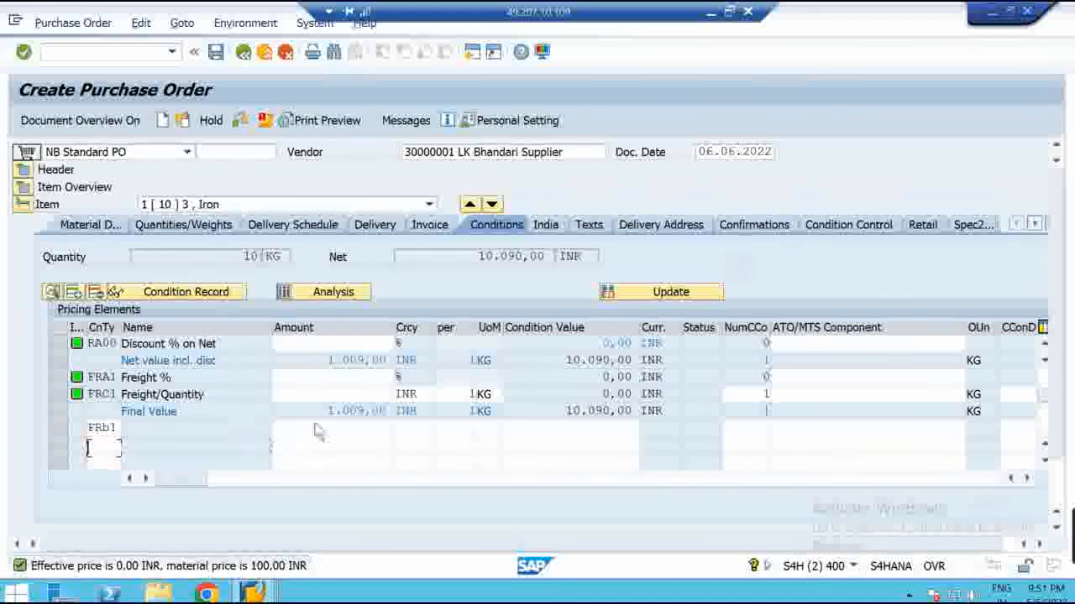
key("Return")
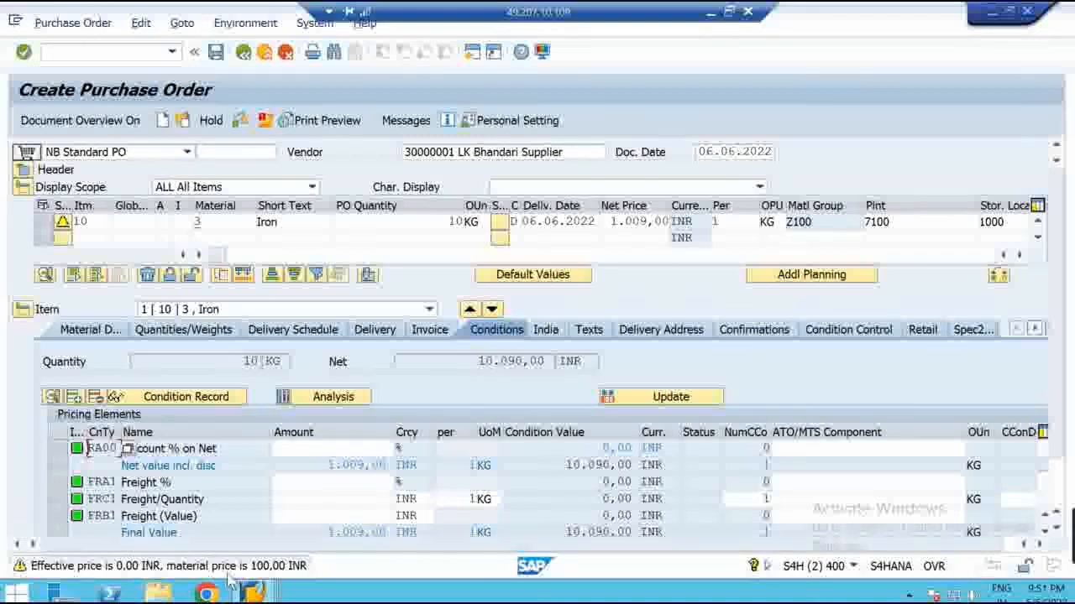
Enter a 200 INR freight amount for FRB1 and highlight the resulting 200,00 value
left_click(378, 515)
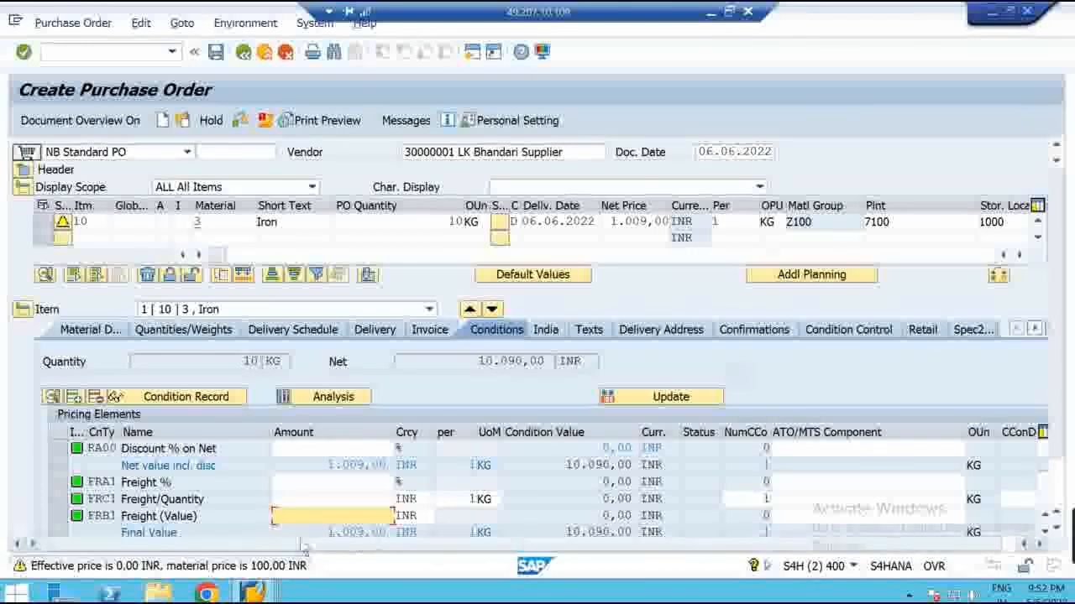
left_click(102, 516)
left_click_drag(94, 515, 126, 516)
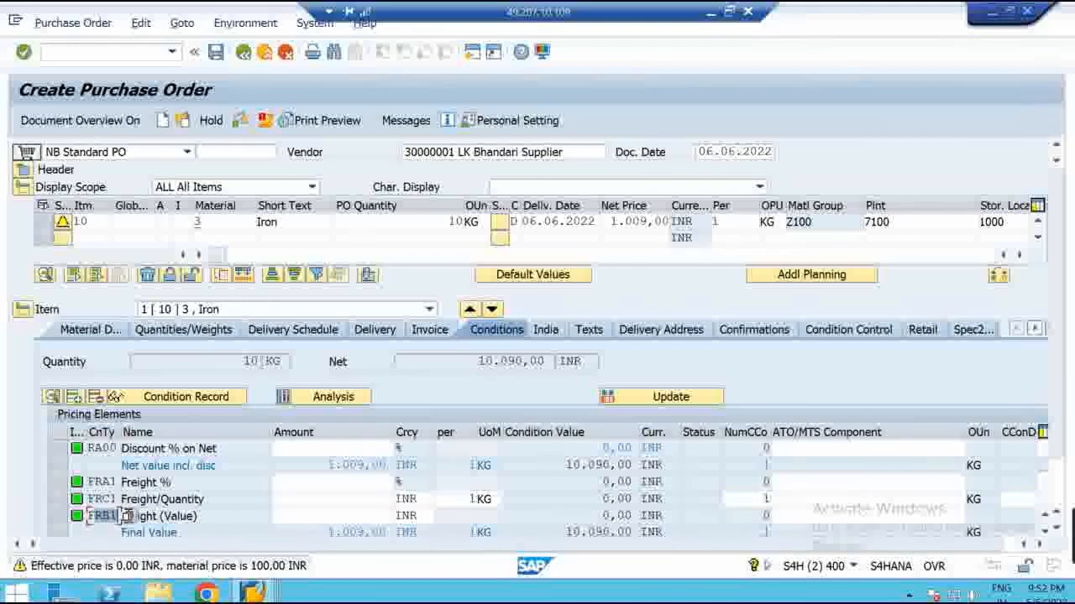
left_click(386, 515)
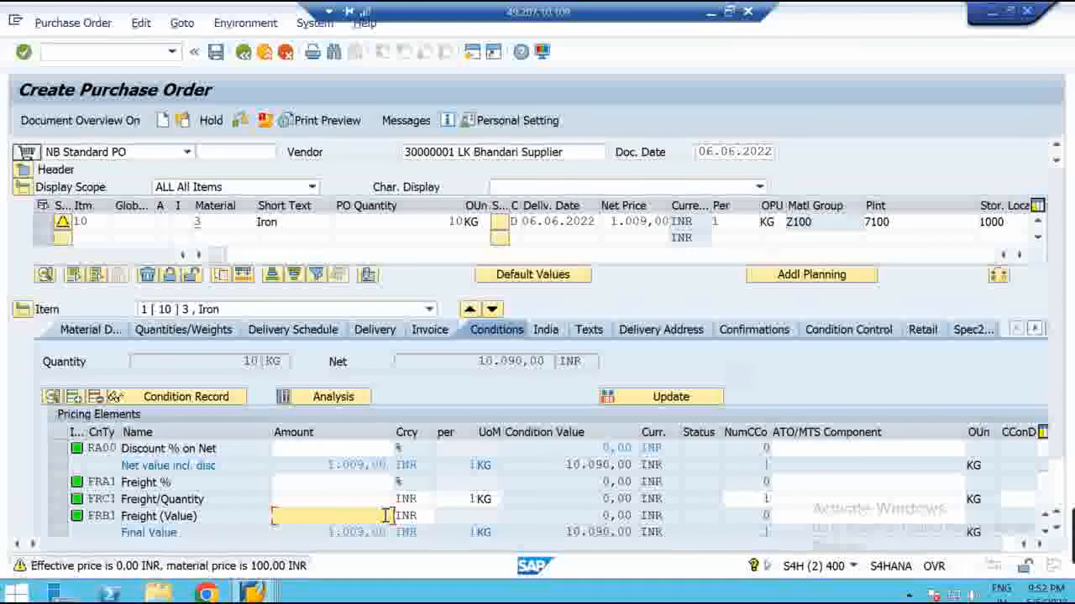
type("200")
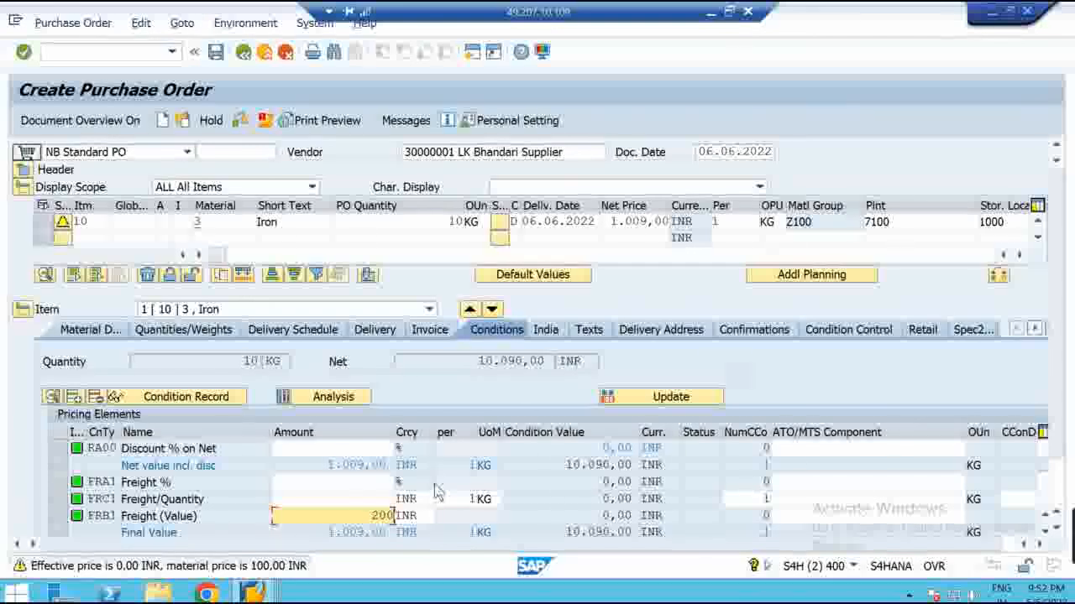
key("Return")
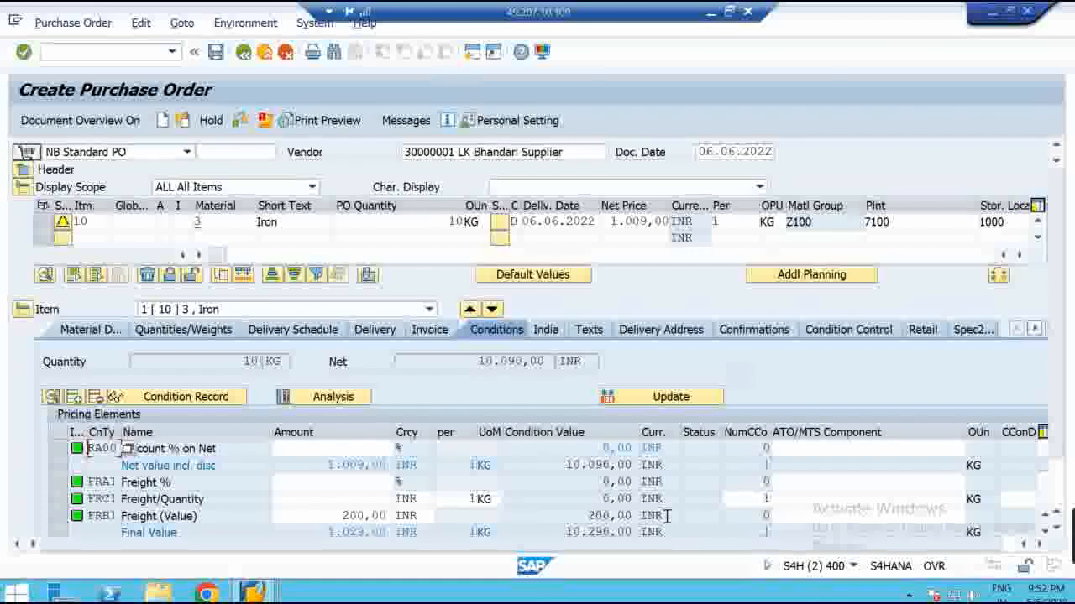
left_click_drag(637, 517, 588, 516)
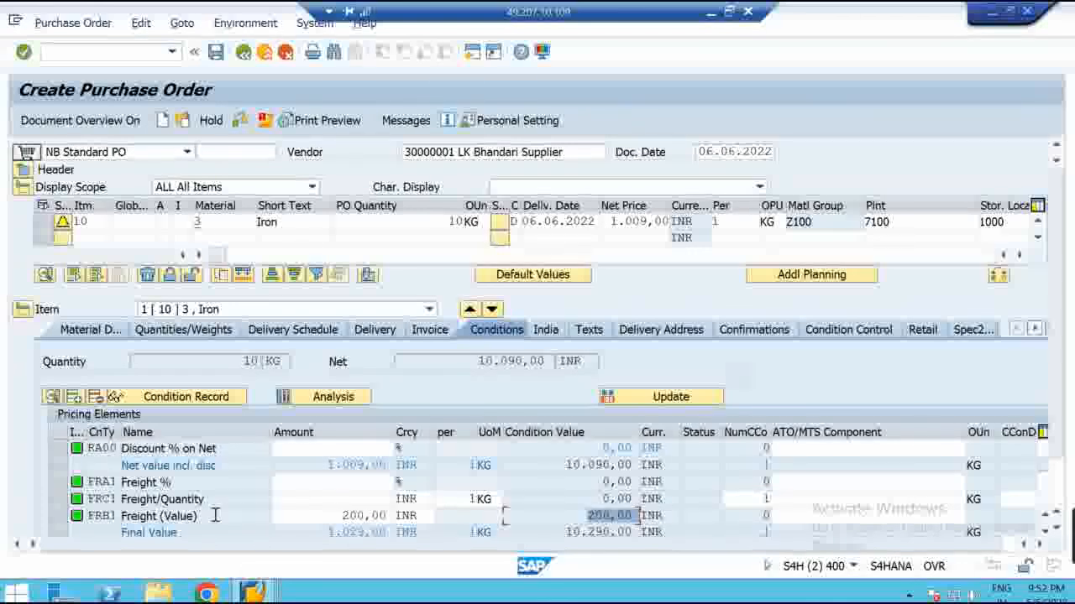
left_click(213, 516)
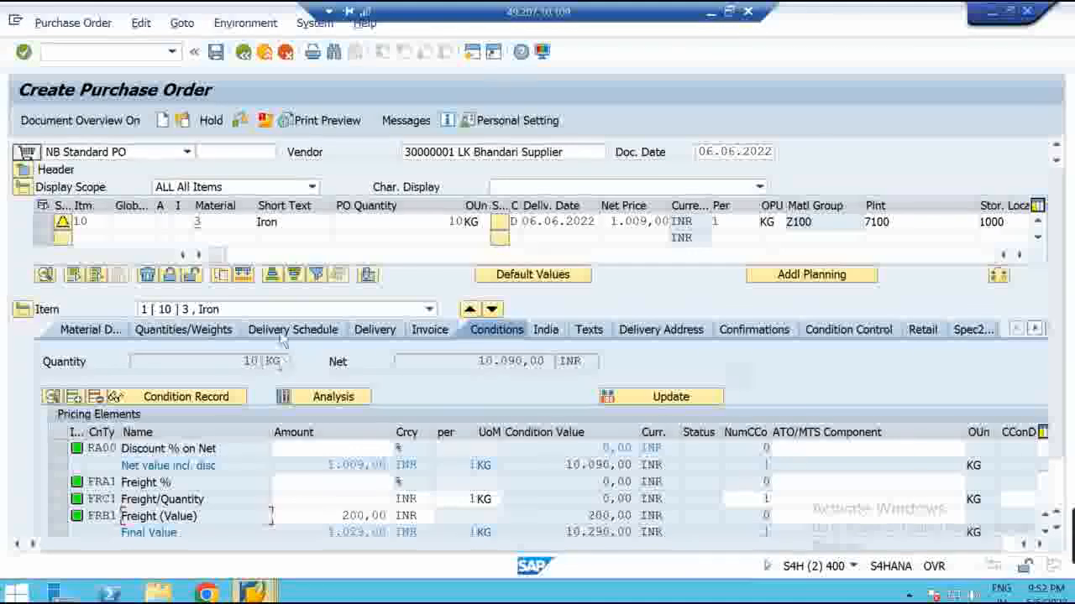
Clear the material number of item 10
mouse_move(252, 594)
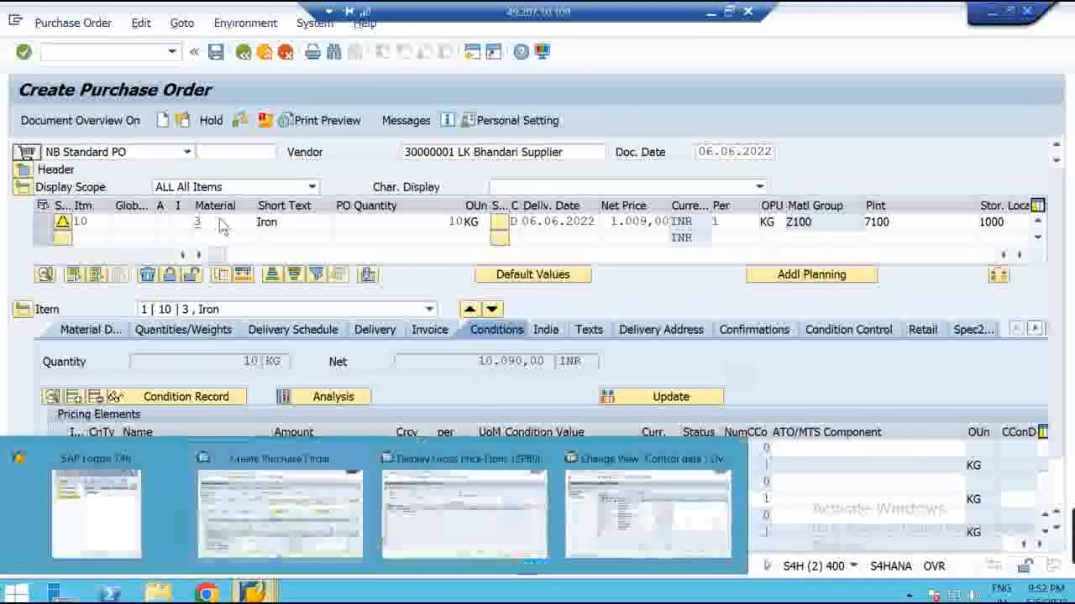
left_click(222, 221)
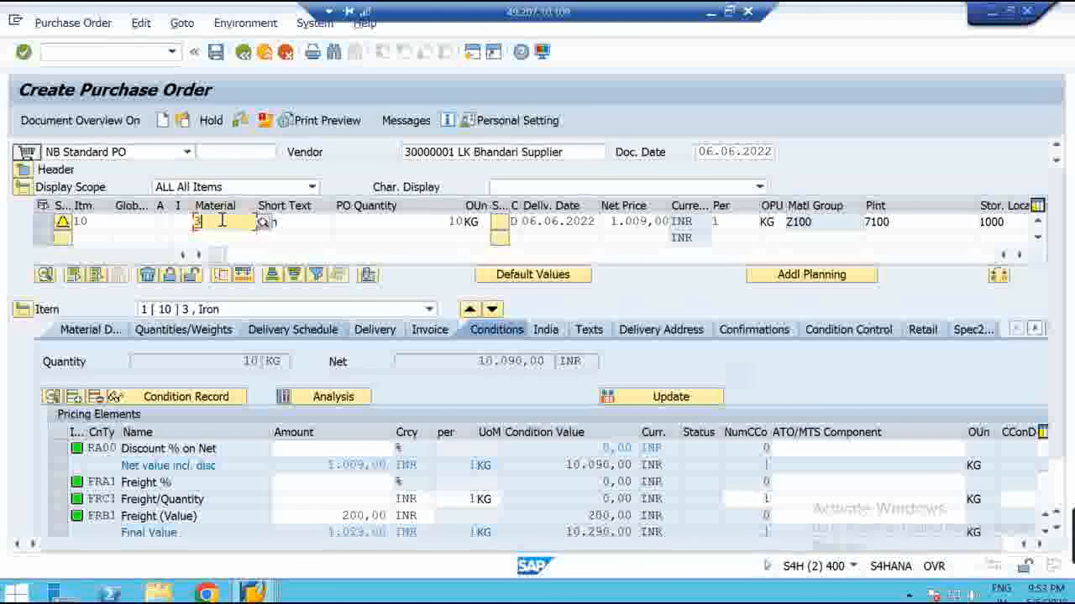
key("BackSpace")
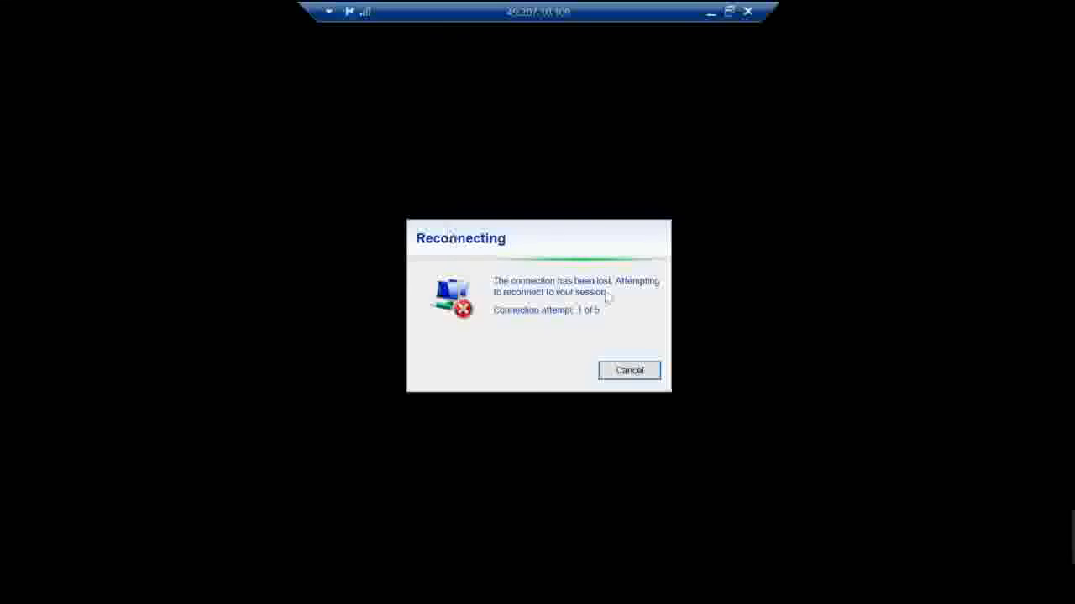
Restore the dropped Remote Desktop window and check the network in the tray
left_click(732, 14)
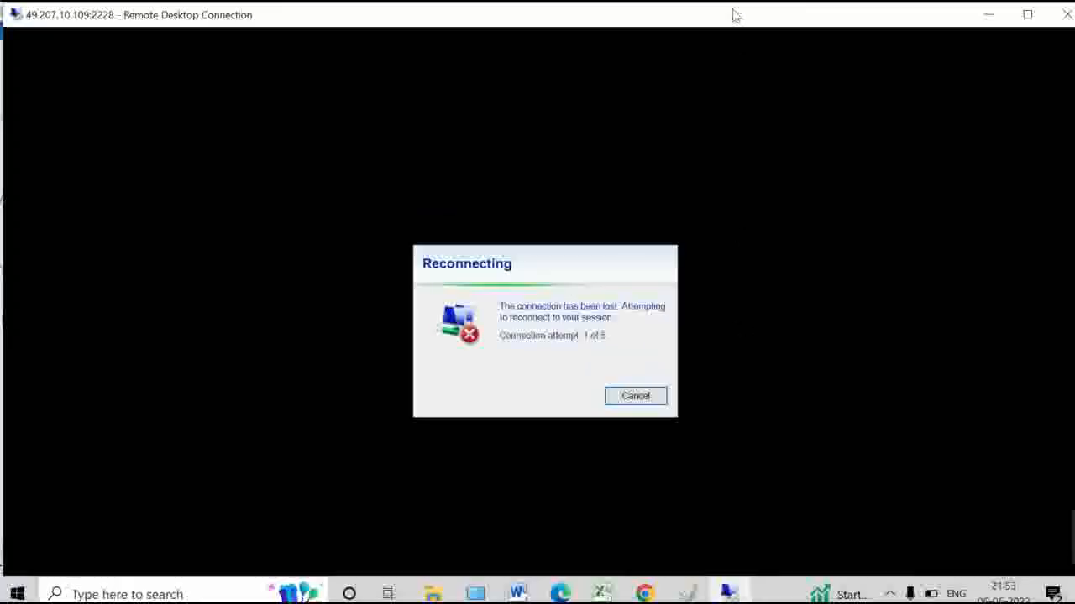
left_click(892, 595)
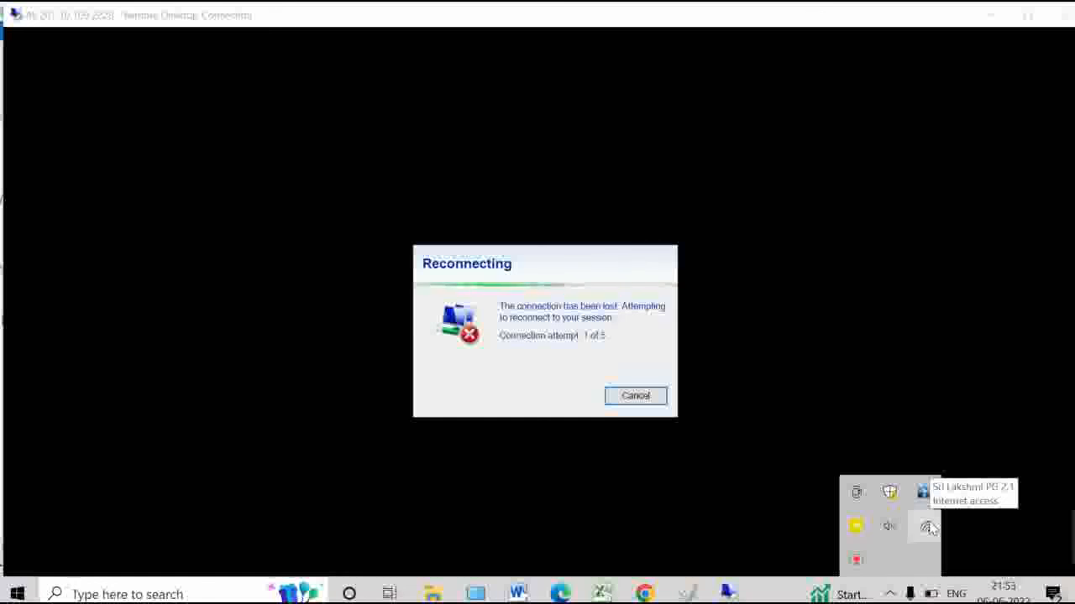
left_click(759, 593)
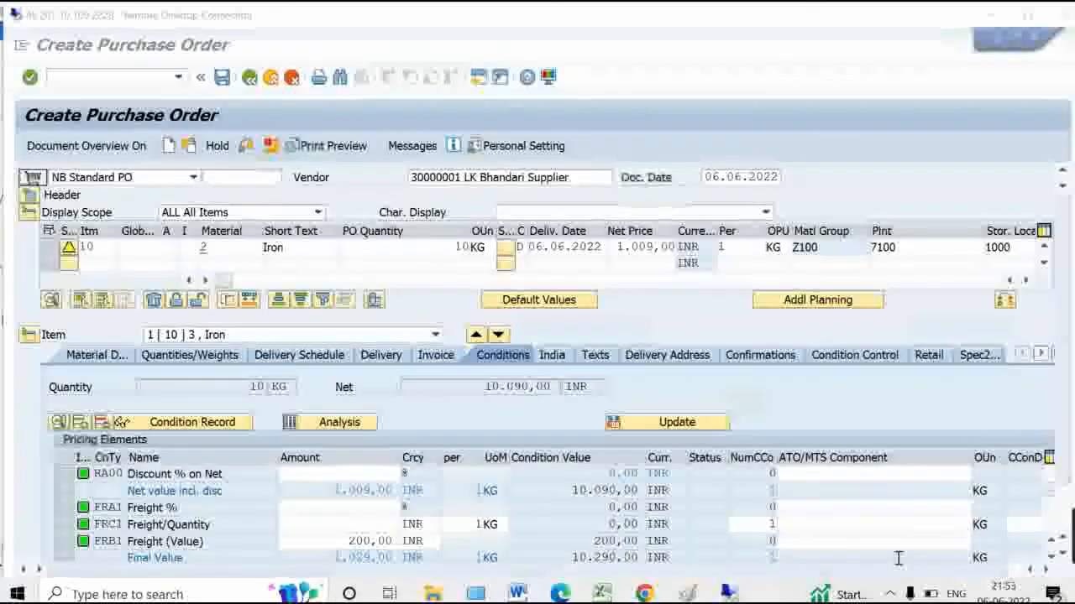
Restore the full-screen remote session and discard the old order without saving
left_click(169, 148)
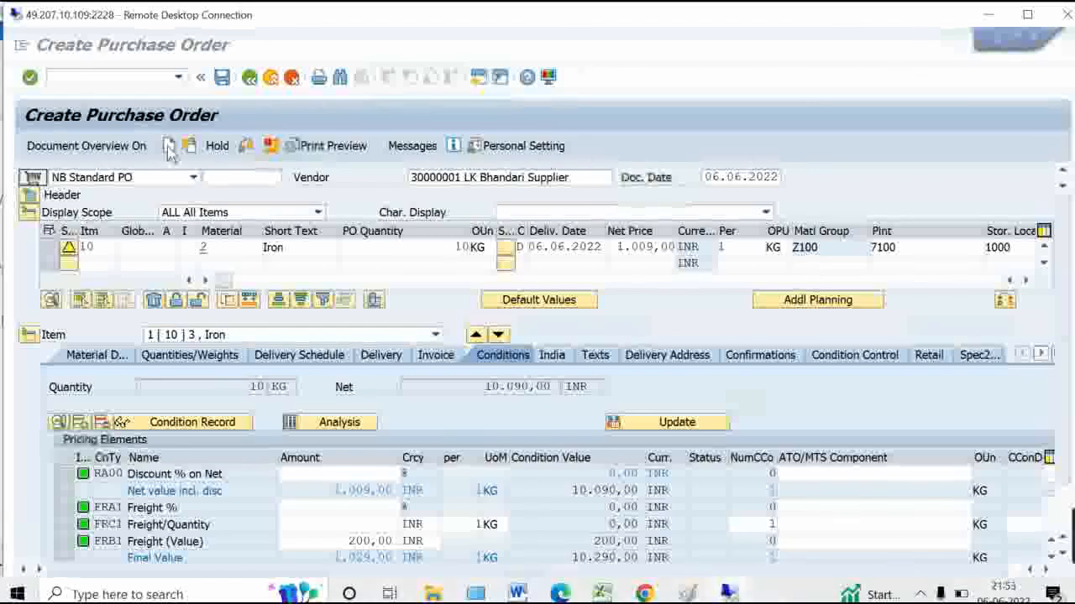
left_click(1027, 15)
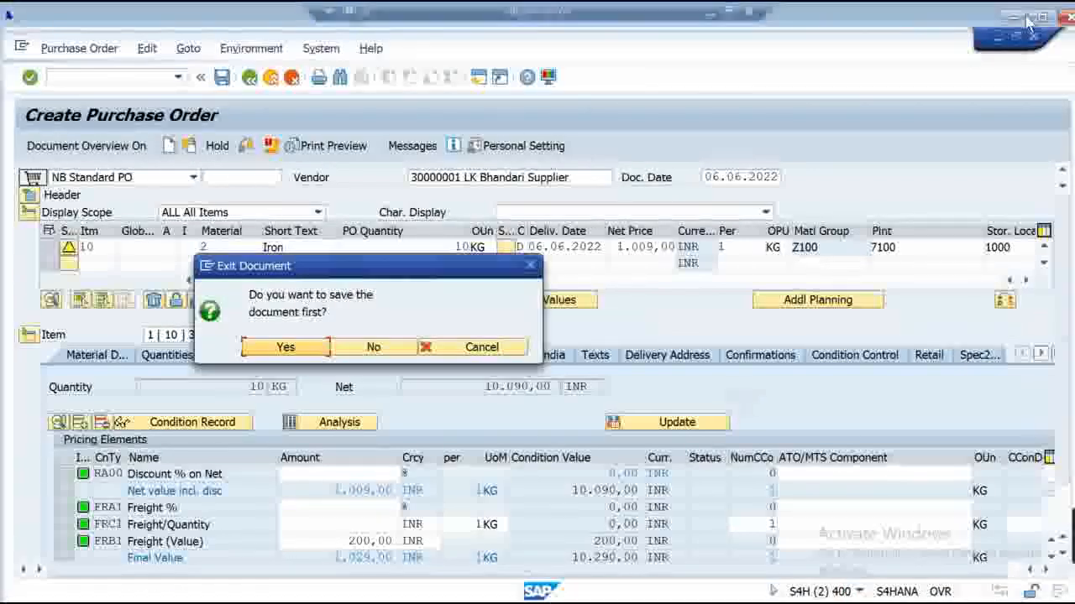
left_click(356, 326)
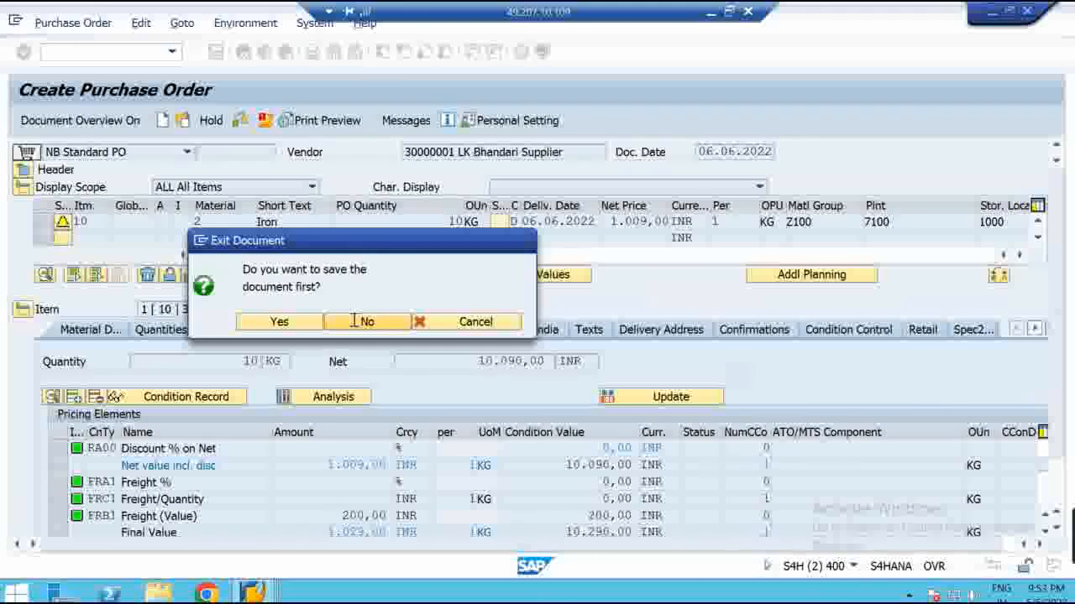
left_click(355, 322)
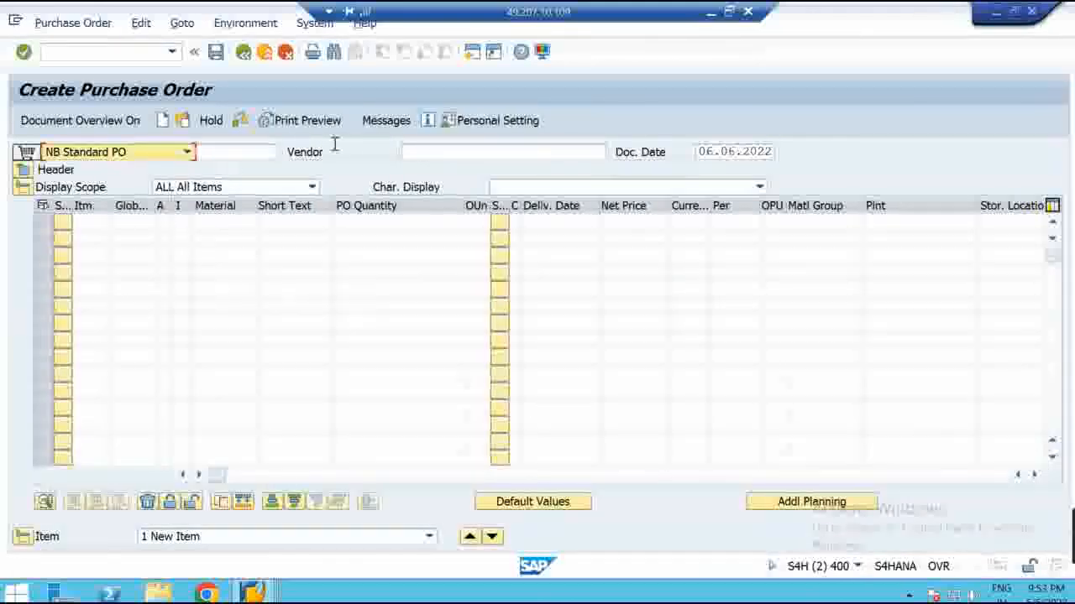
Fill the new order header with the previous vendor, purchasing group 004 and 7100
left_click(411, 154)
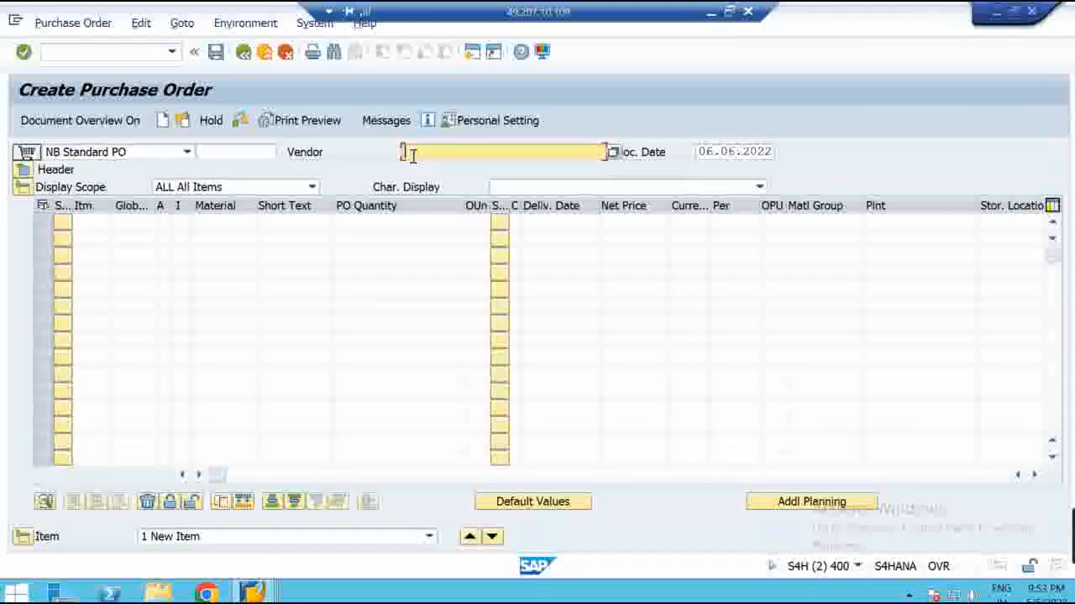
type("3")
left_click(416, 168)
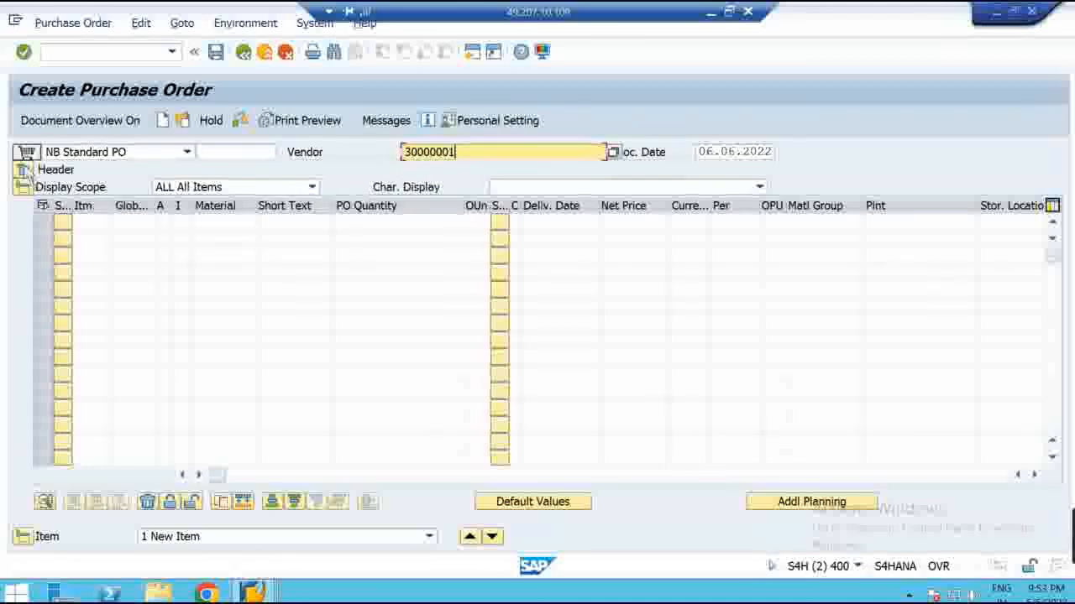
key("Return")
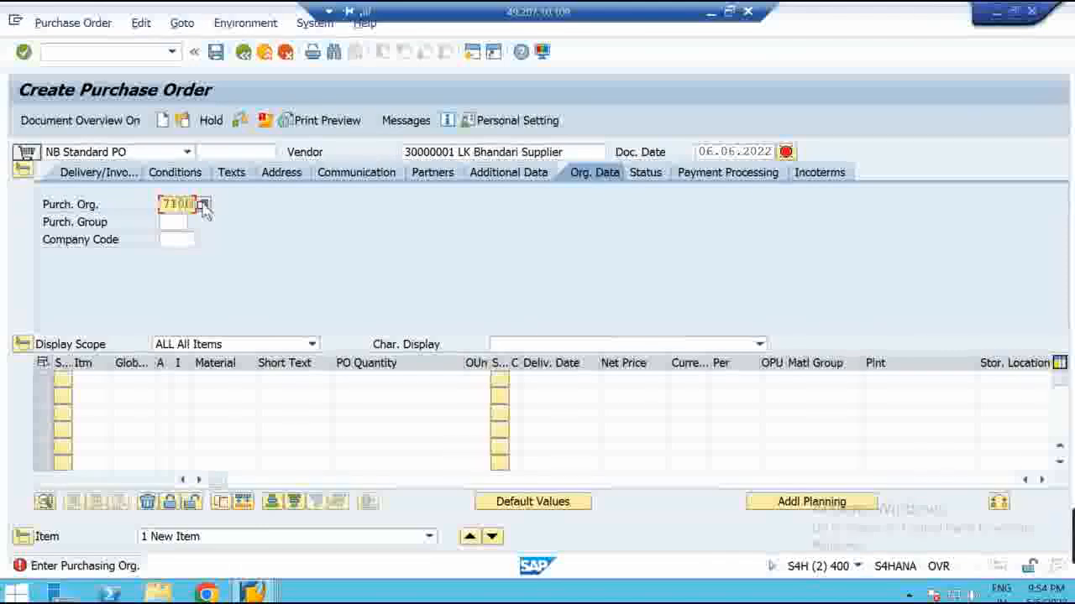
left_click(173, 222)
type("004")
key("Return")
type("71")
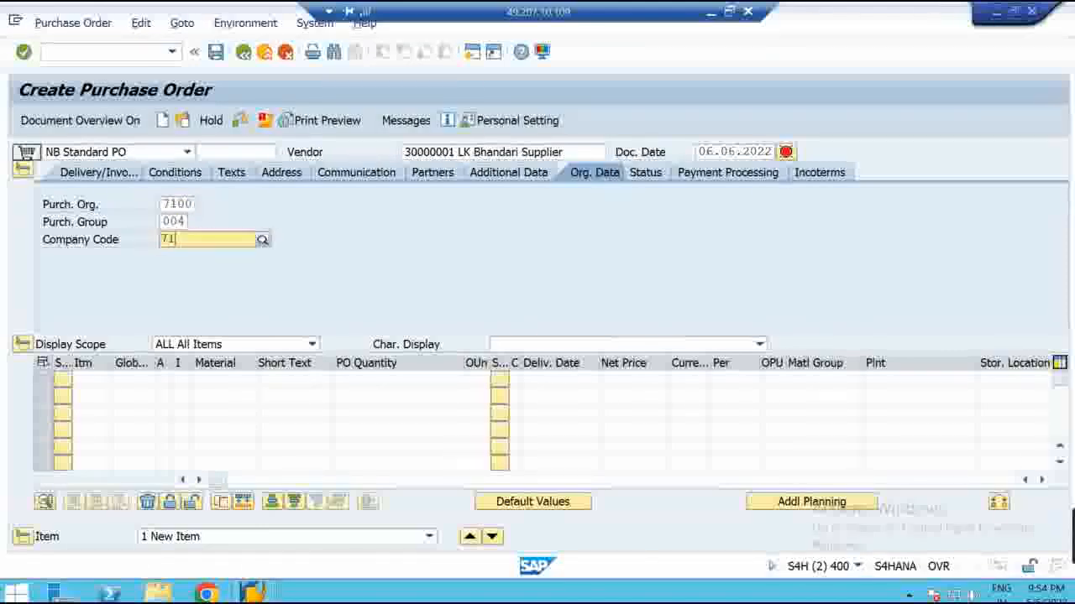
type("00")
Add item 10: material 2, quantity 10, plant 7100, storage location 1000
left_click(232, 383)
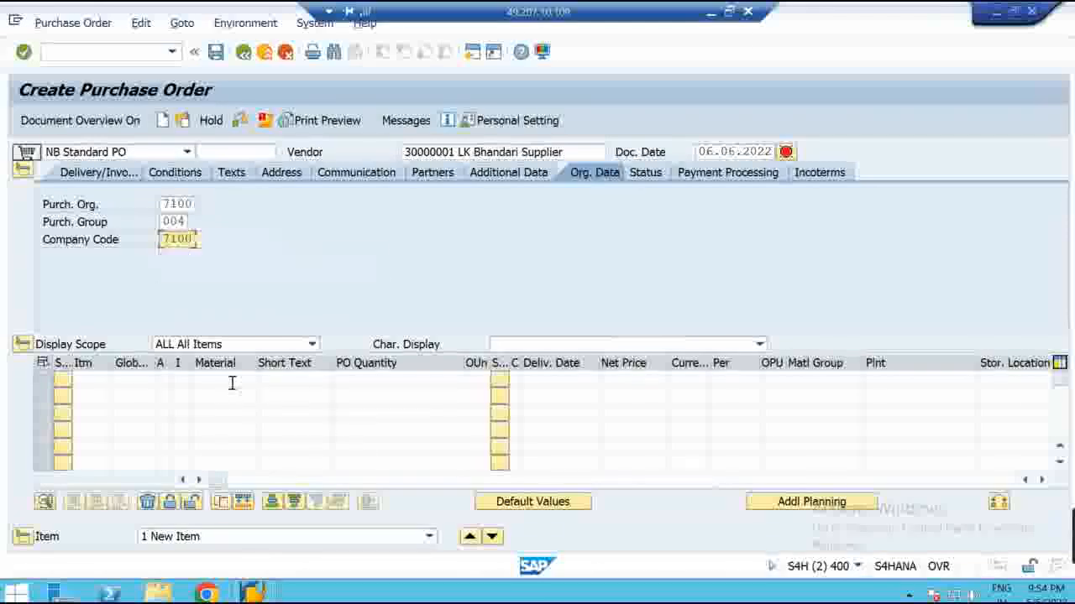
type("2")
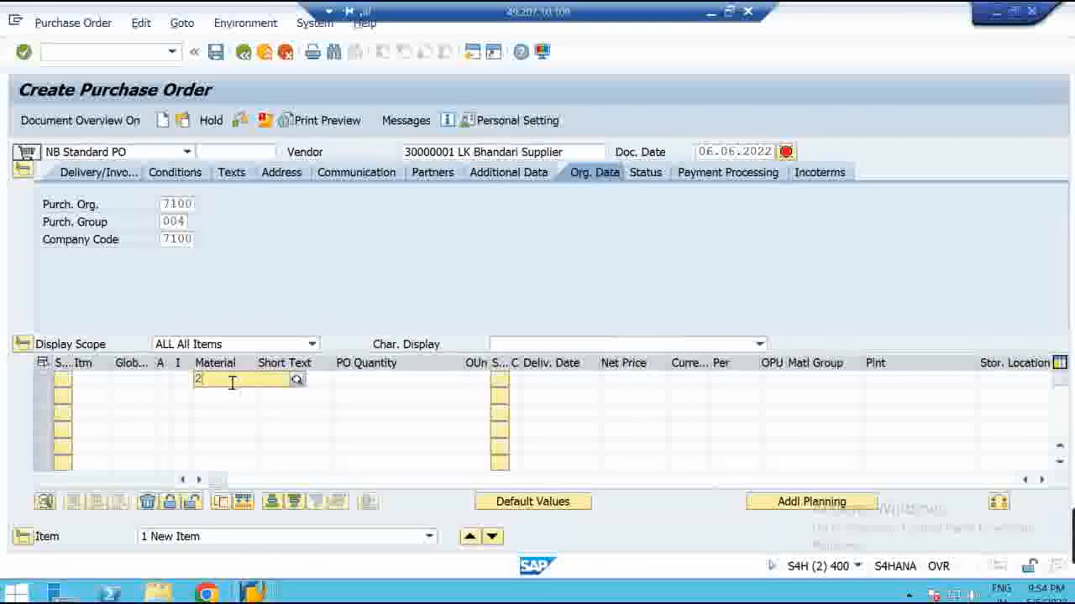
left_click(393, 378)
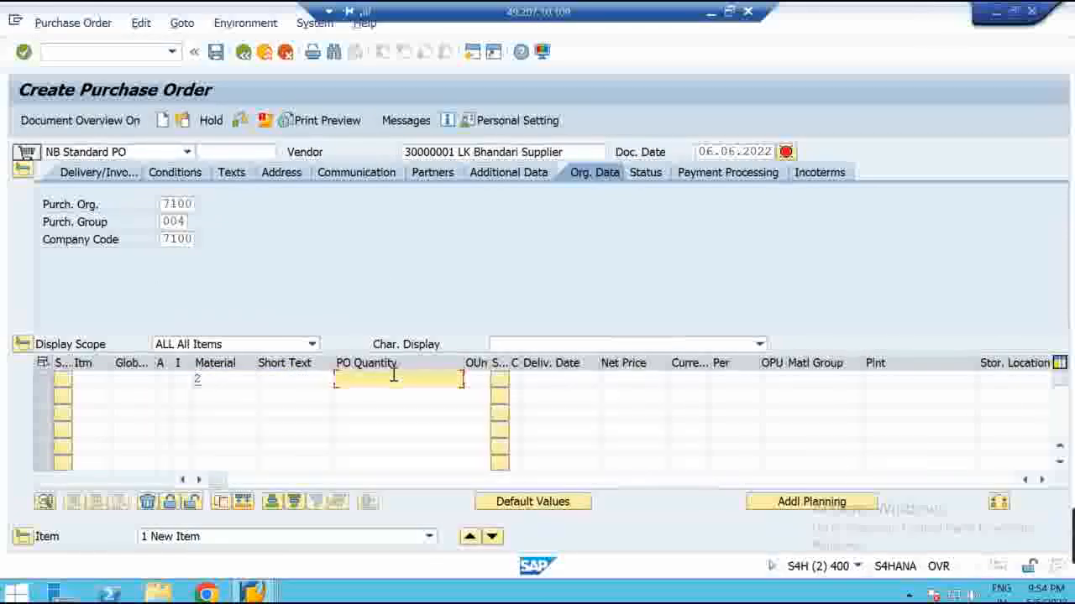
left_click(928, 379)
type("7100")
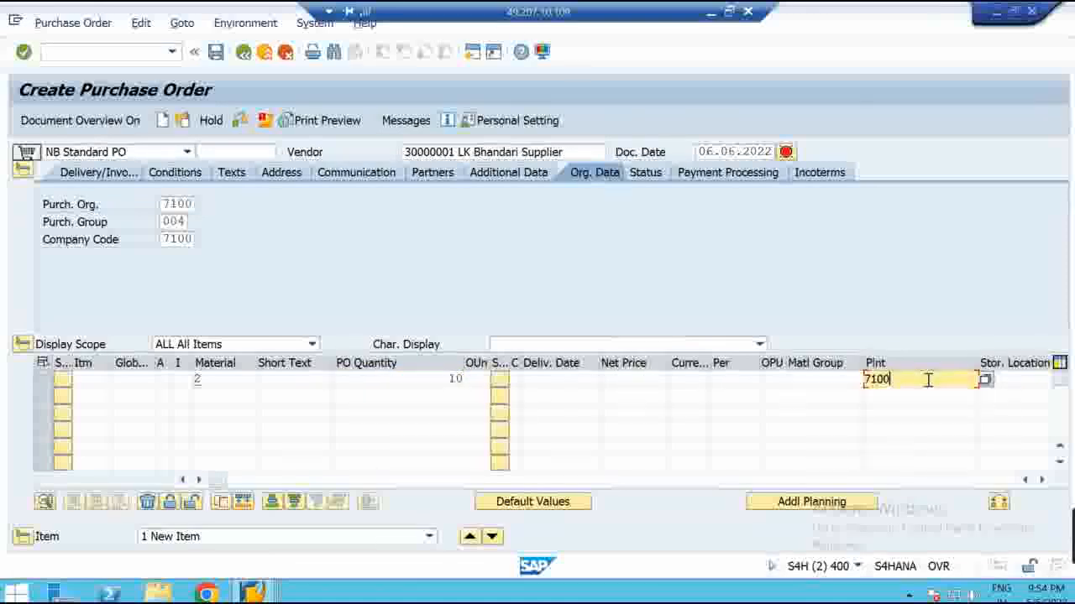
key("Tab")
type("1000")
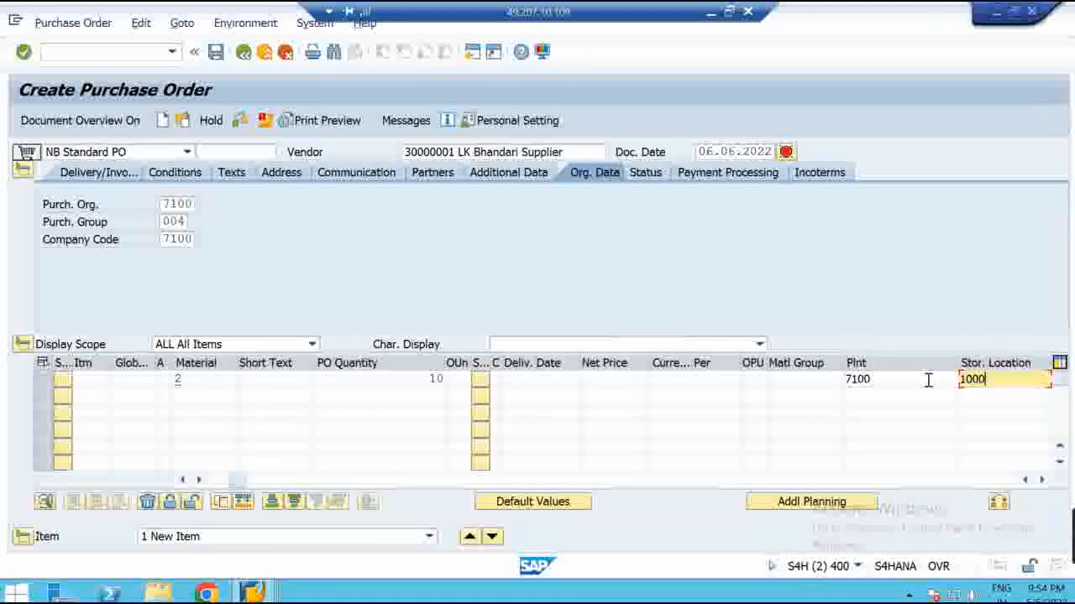
key("Return")
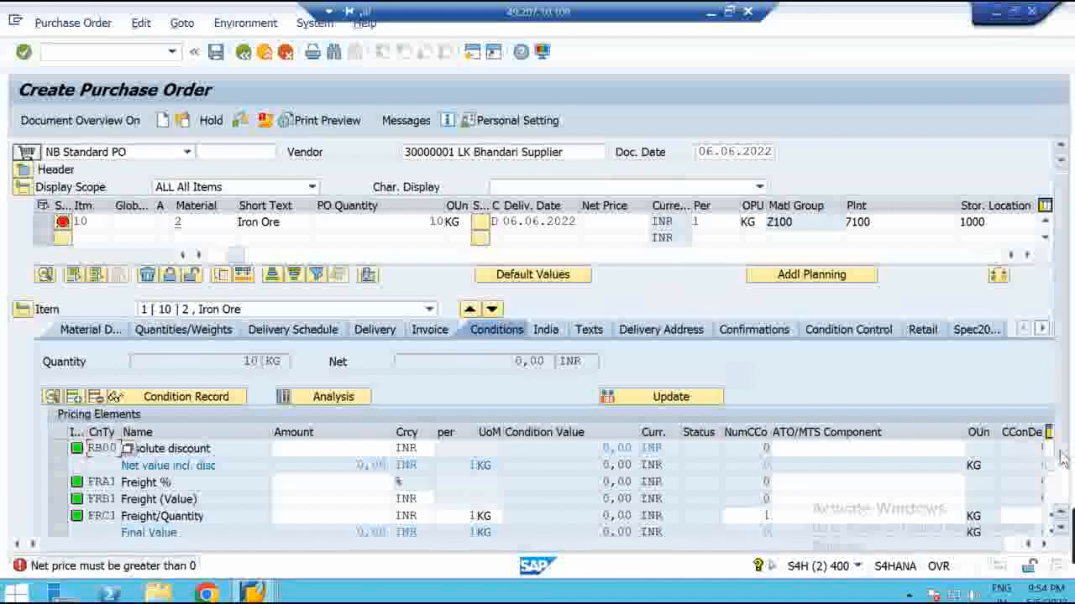
left_click(729, 12)
mouse_move(729, 593)
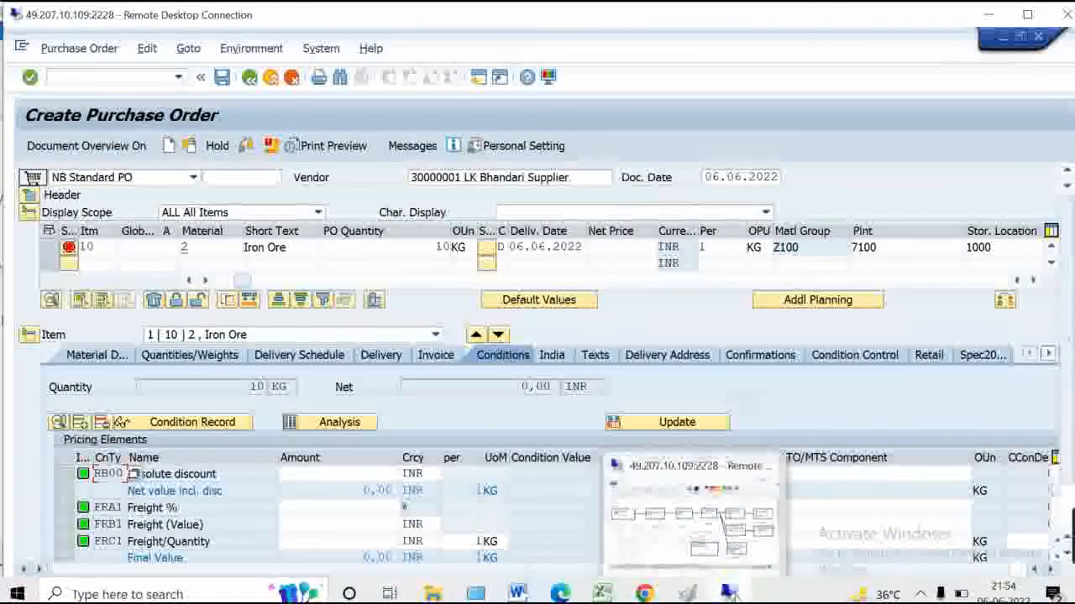
left_click(1027, 15)
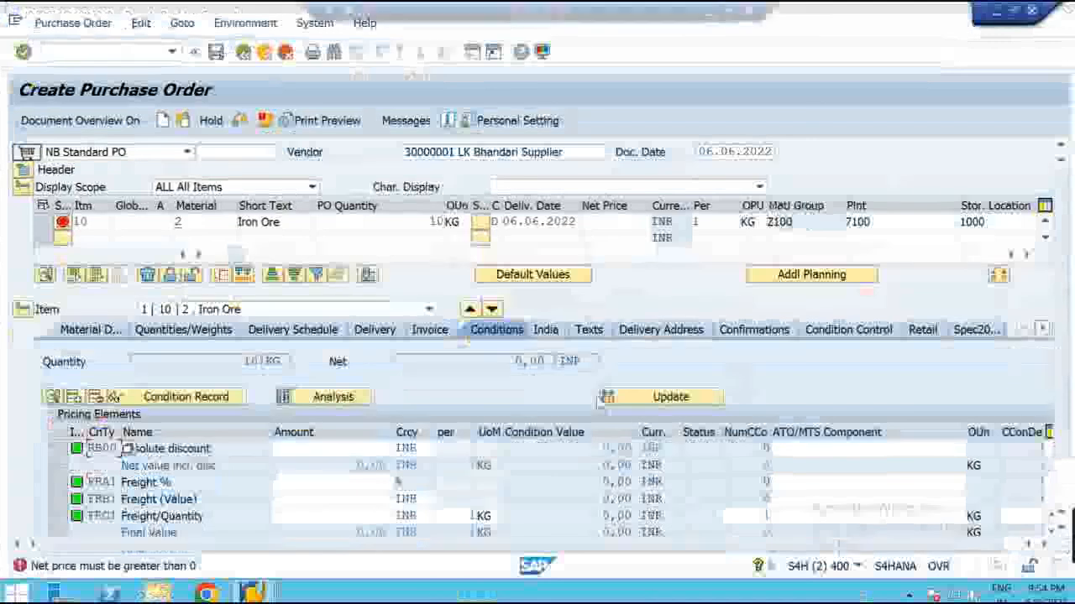
left_click(456, 542)
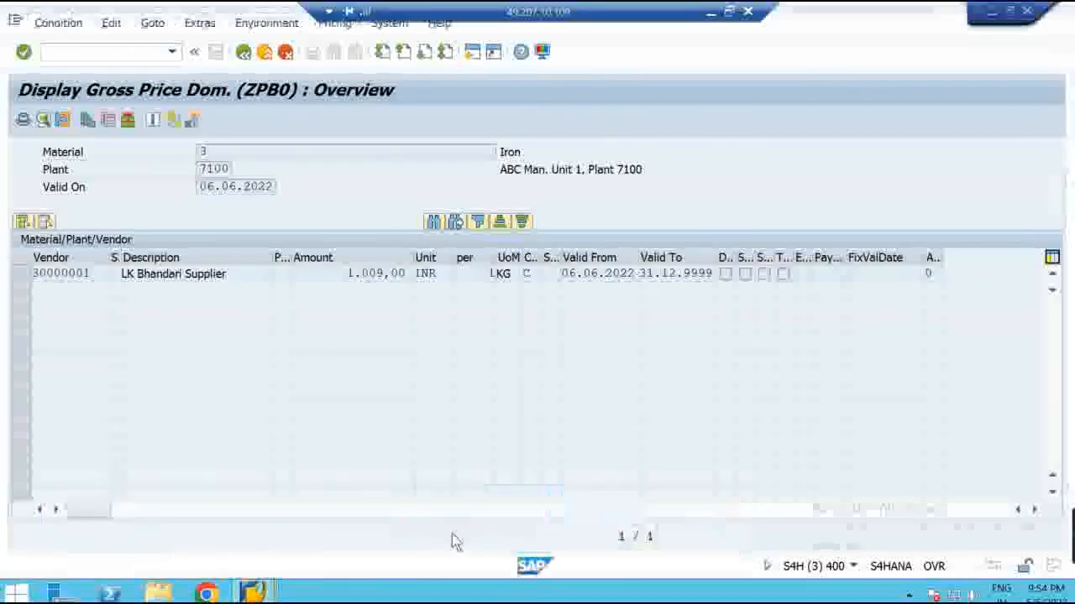
left_click(243, 150)
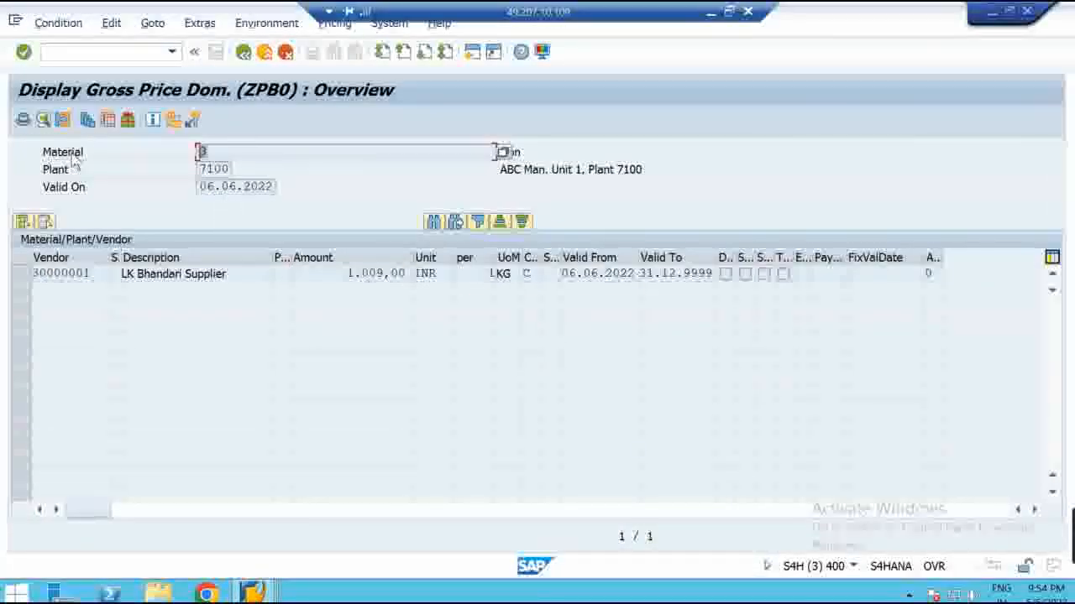
left_click(990, 16)
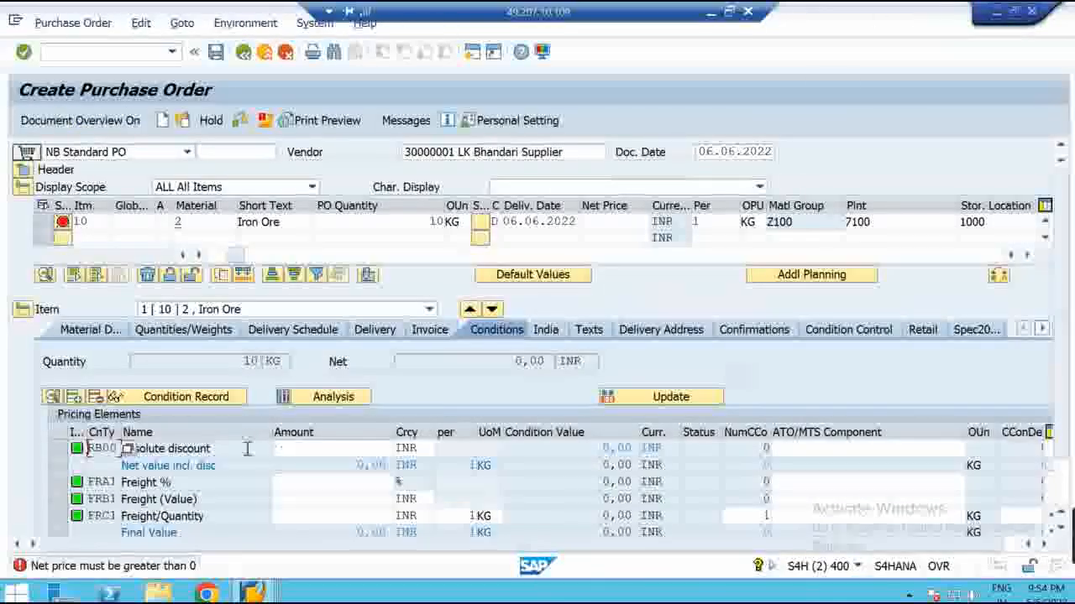
Give the Iron Ore item a PBXX condition of 100 INR per KG, then check the order
left_click(1048, 452)
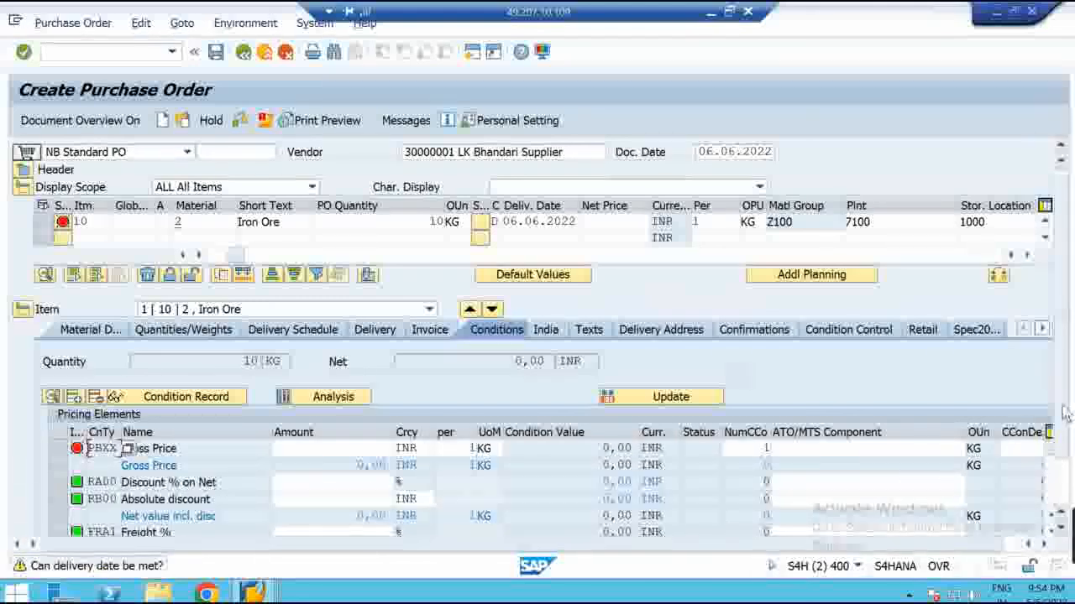
scroll(1064, 453, "down", 1)
scroll(1064, 453, "up", 1)
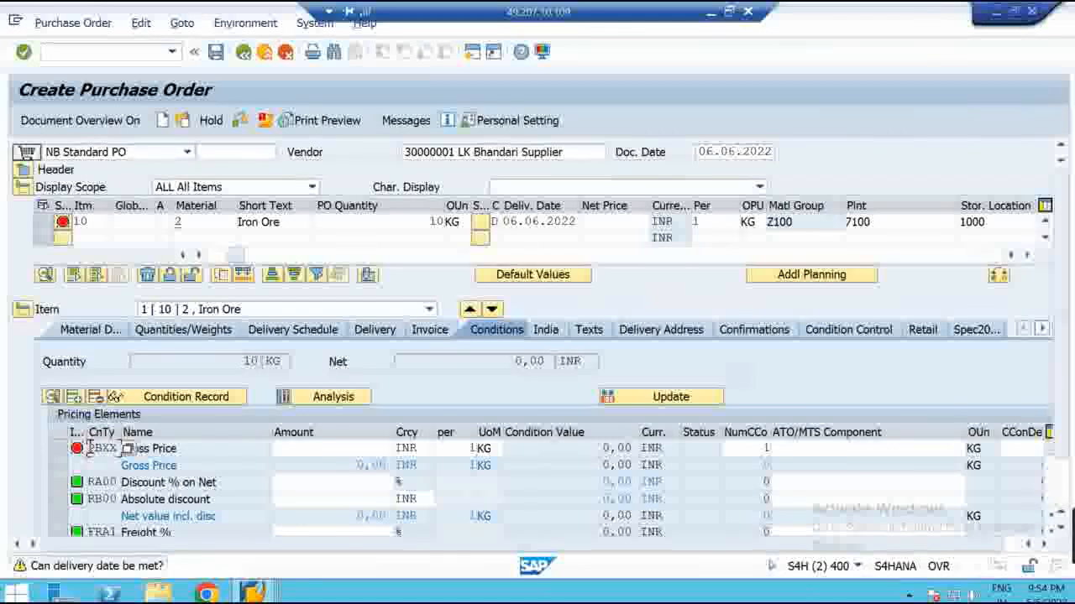
left_click_drag(89, 448, 122, 449)
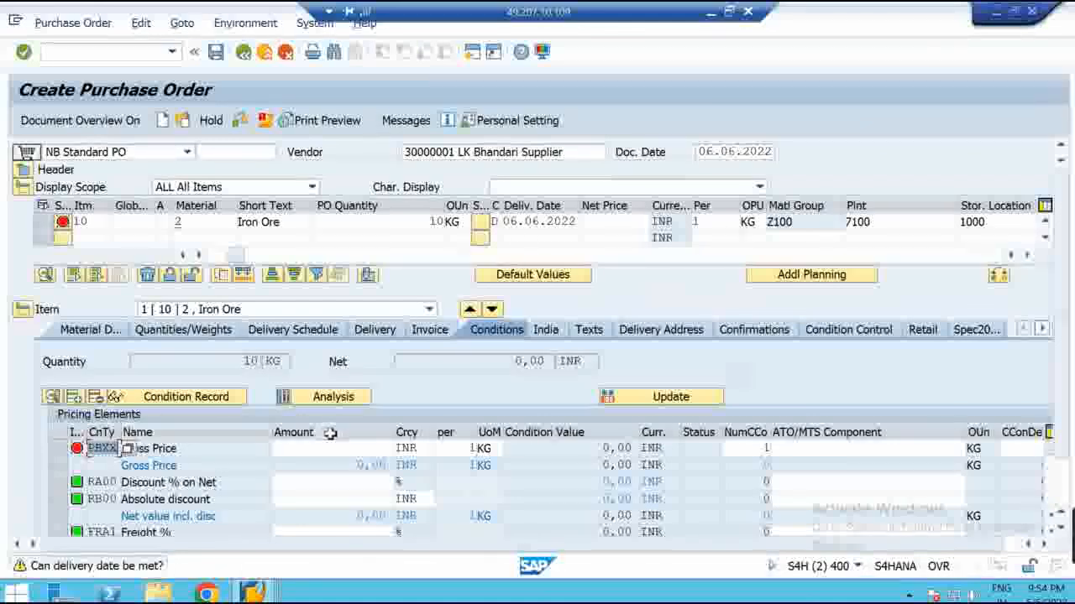
left_click(222, 448)
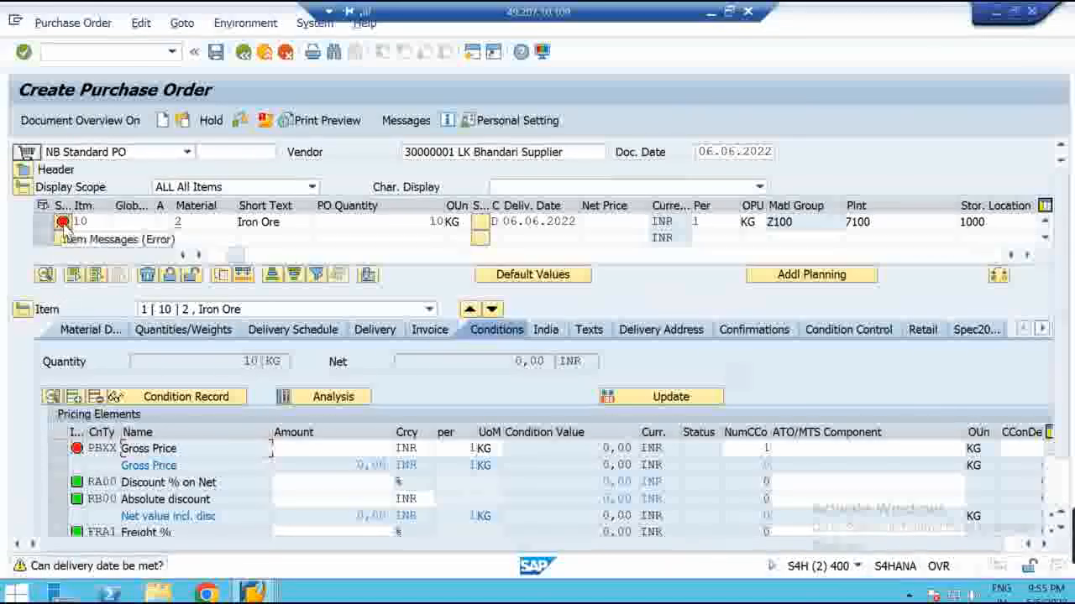
left_click(355, 446)
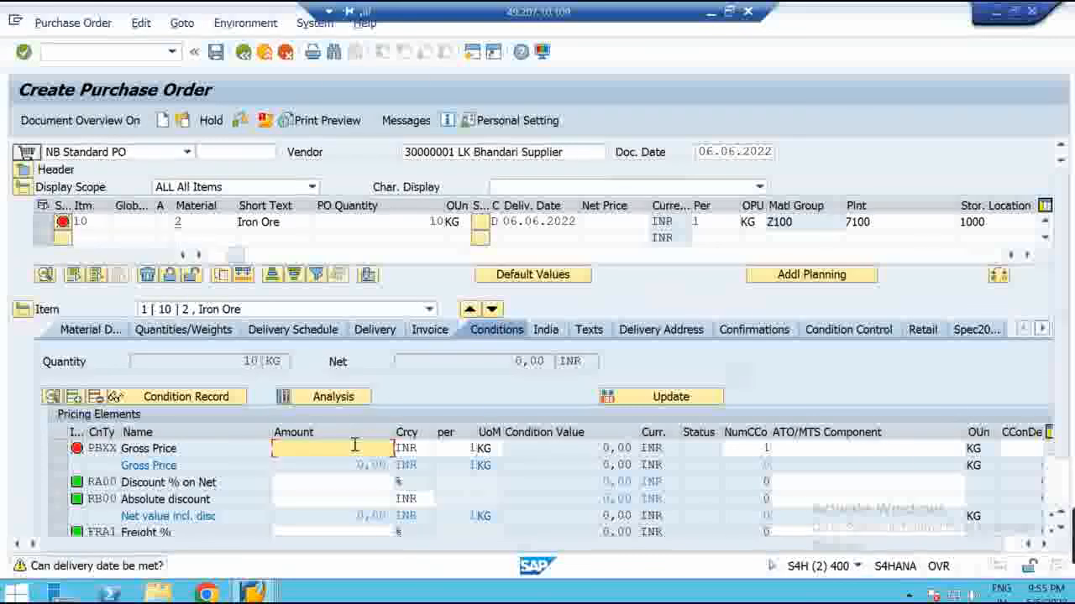
type("100")
key("Return")
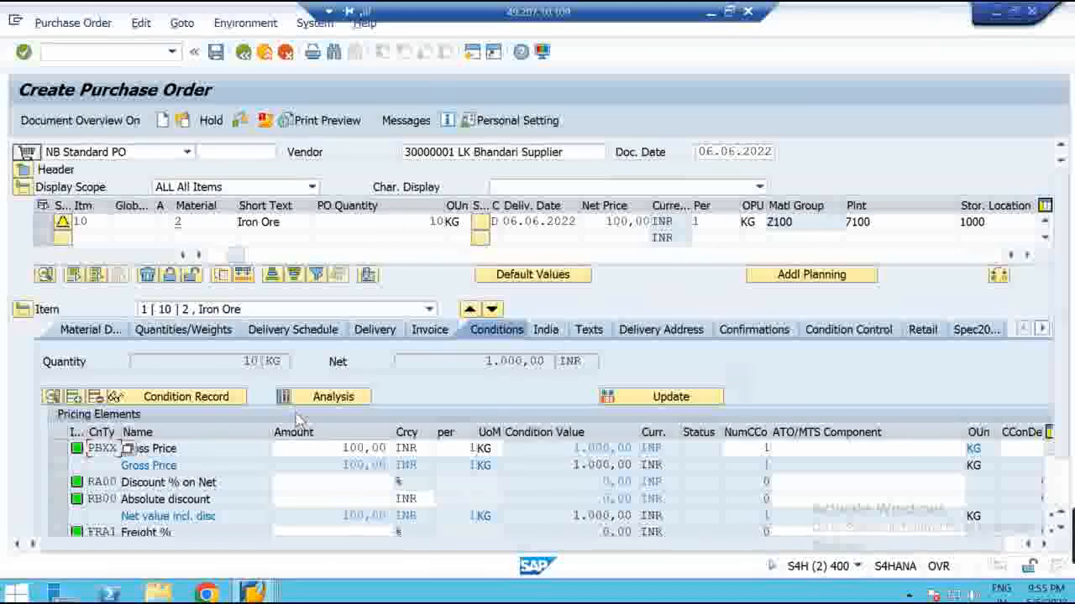
left_click(239, 120)
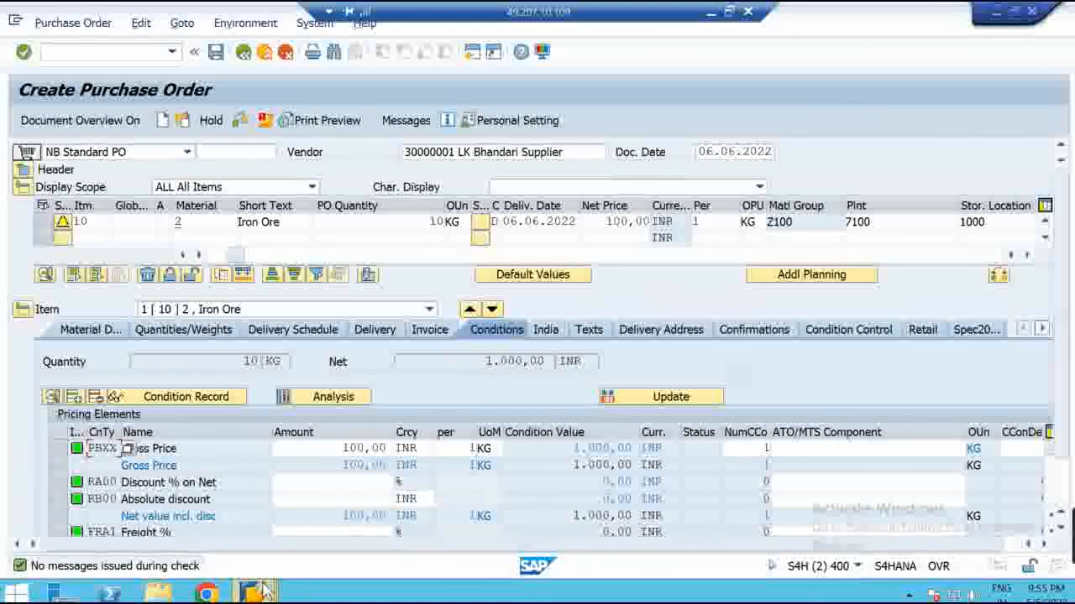
Undo the ticks, circles and noted values on the pricing diagram with repeated Ctrl+Z
left_click(729, 12)
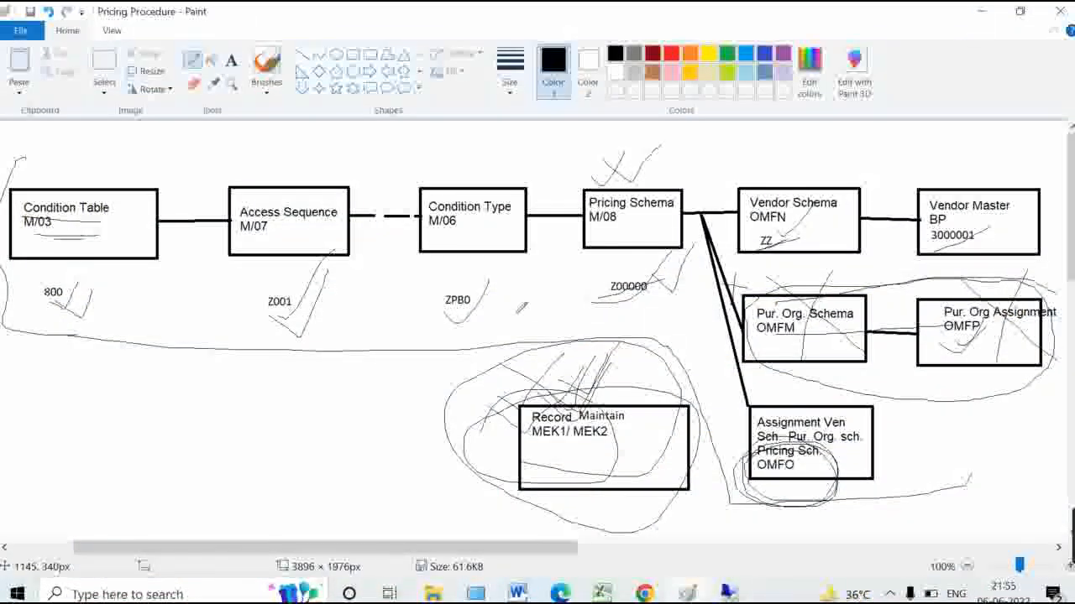
key("ctrl+z")
key("ctrl+z")
key("ctrl+z")
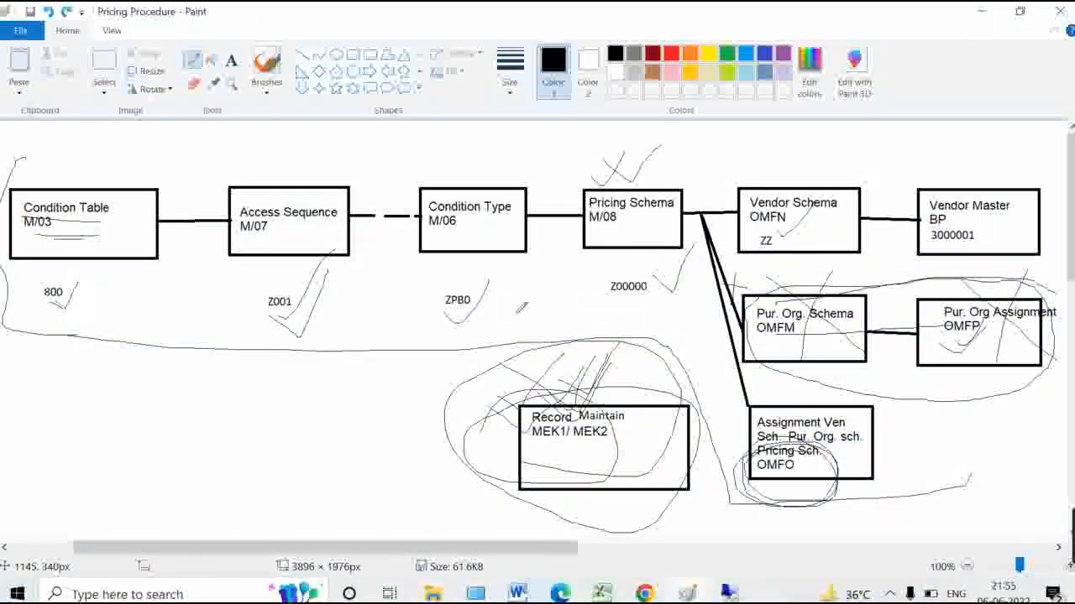
key("ctrl+z")
key("ctrl+z")
key("ctrl+z")
key("ctrl+z")
key("ctrl+z")
key("ctrl+z")
key("ctrl+z")
key("ctrl+z")
key("ctrl+z")
key("ctrl+z")
key("ctrl+z")
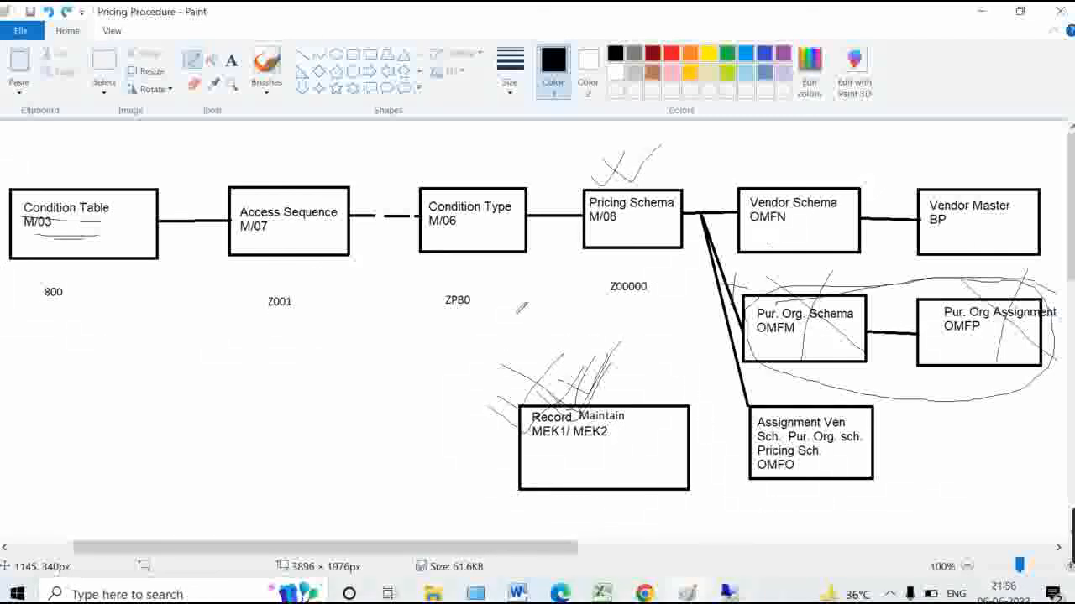
key("ctrl+z")
key("ctrl+z")
key("ctrl+z")
key("ctrl+z")
key("ctrl+z")
key("ctrl+z")
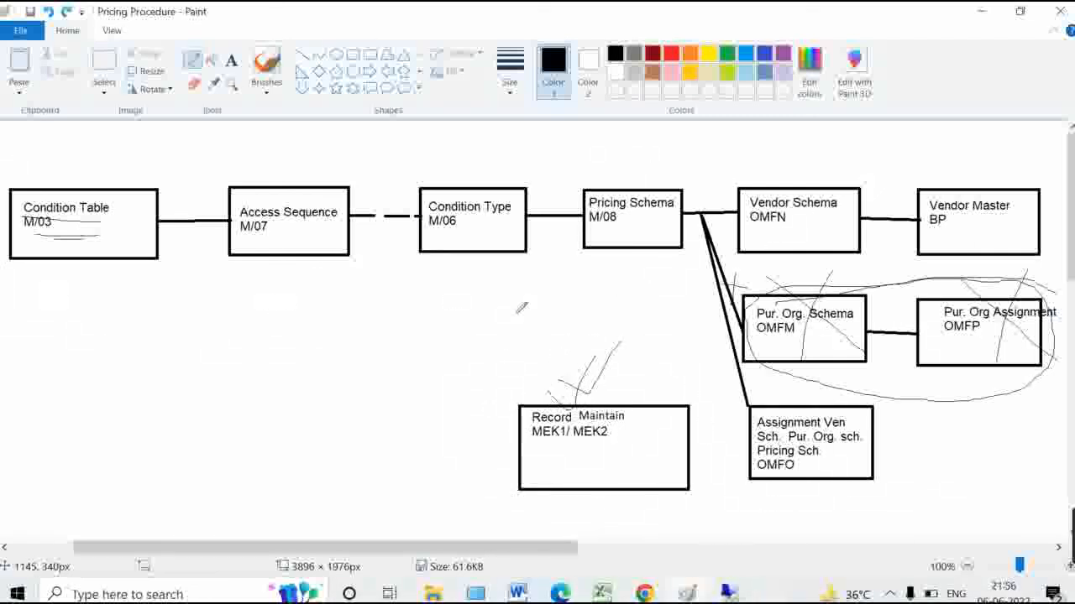
key("ctrl+z")
key("ctrl+z")
key("ctrl+z")
key("ctrl+z")
key("ctrl+z")
key("ctrl+z")
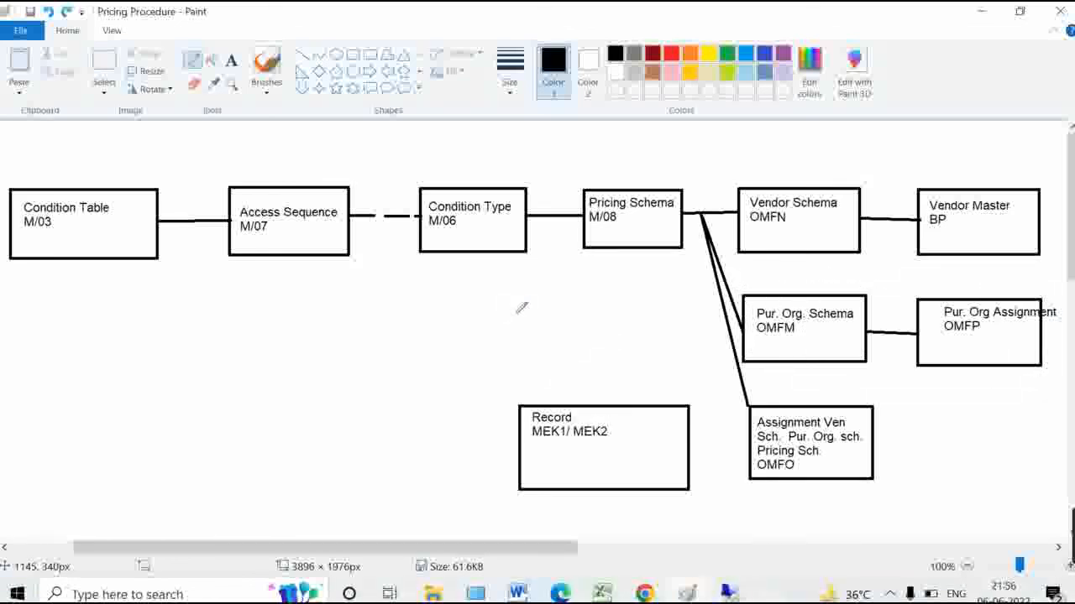